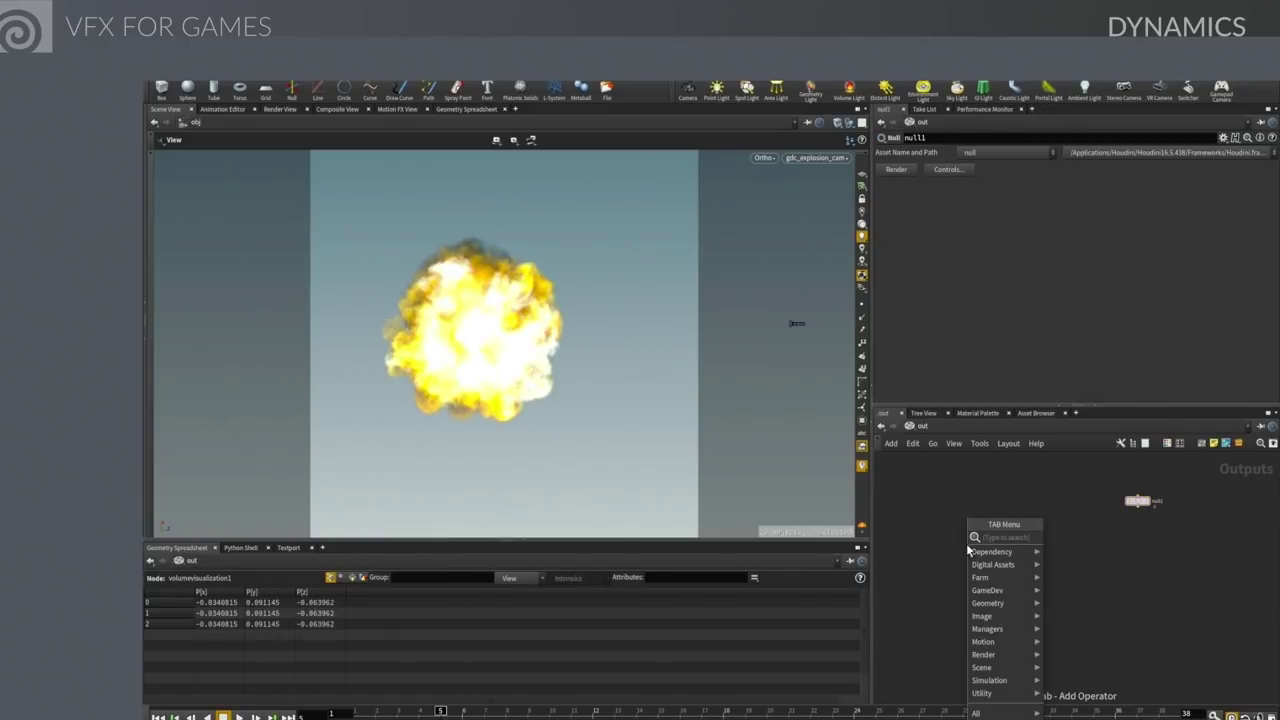
# Add a GameDev Texture Sheets node that renders /obj/fireball_import through the /obj/gdc_explosion_cam camera
pyautogui.press('Return')
pyautogui.click(990, 552)
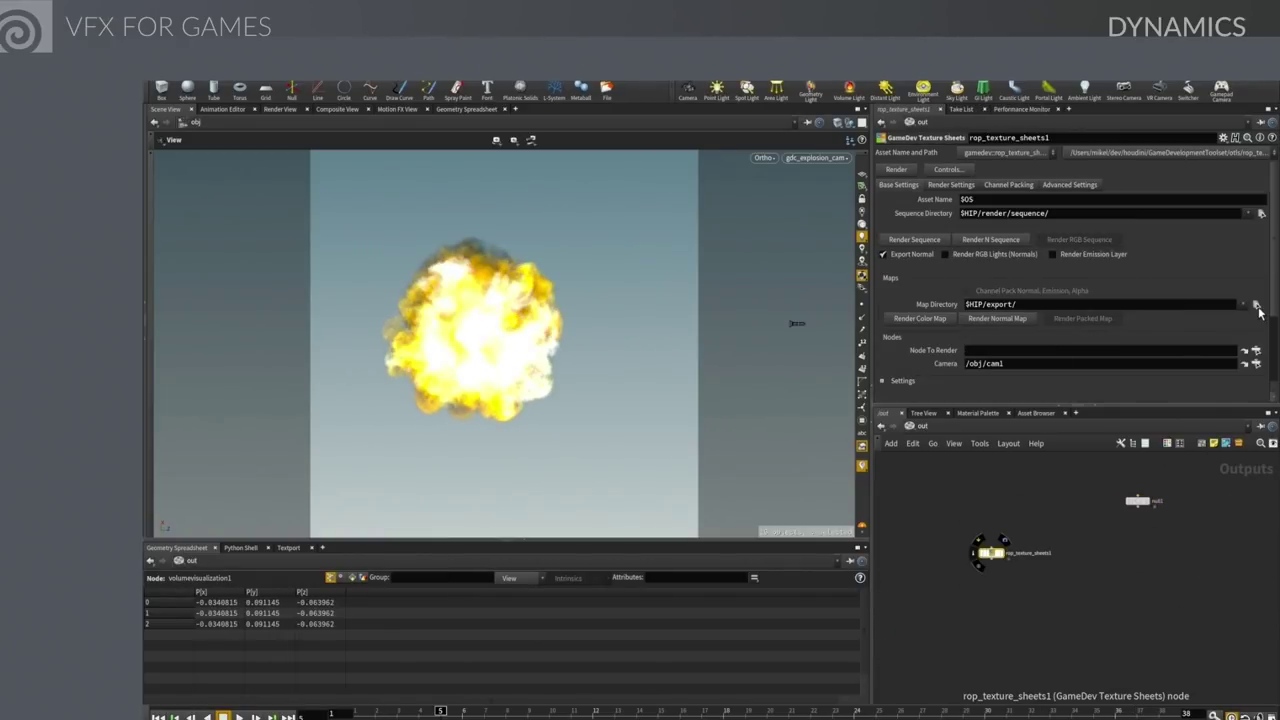
pyautogui.click(1257, 305)
pyautogui.click(1187, 313)
pyautogui.click(1170, 437)
pyautogui.click(1257, 364)
pyautogui.click(1190, 356)
pyautogui.click(1170, 437)
# Set the texture sheet's frame range to 13–76 and enable its RGB lights and emission layer rendering
pyautogui.scroll(-3, 1270, 352)
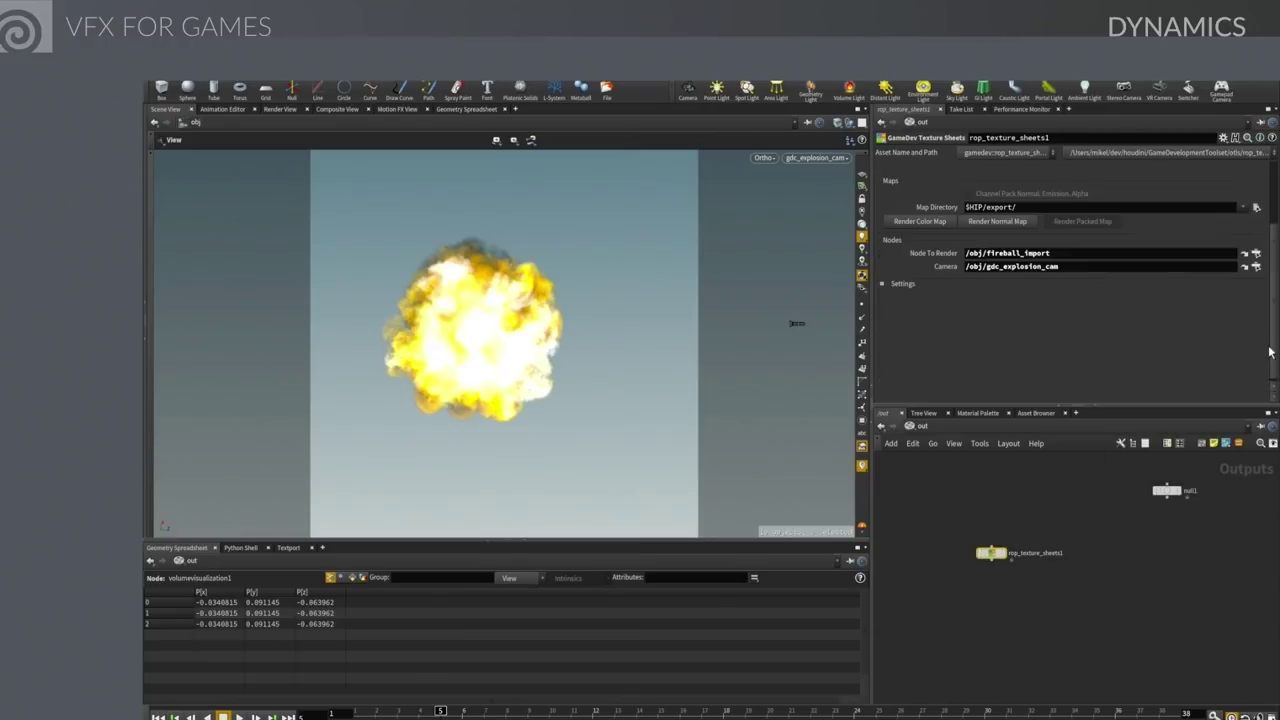
pyautogui.click(895, 283)
pyautogui.click(995, 295)
pyautogui.write('13')
pyautogui.press('Return')
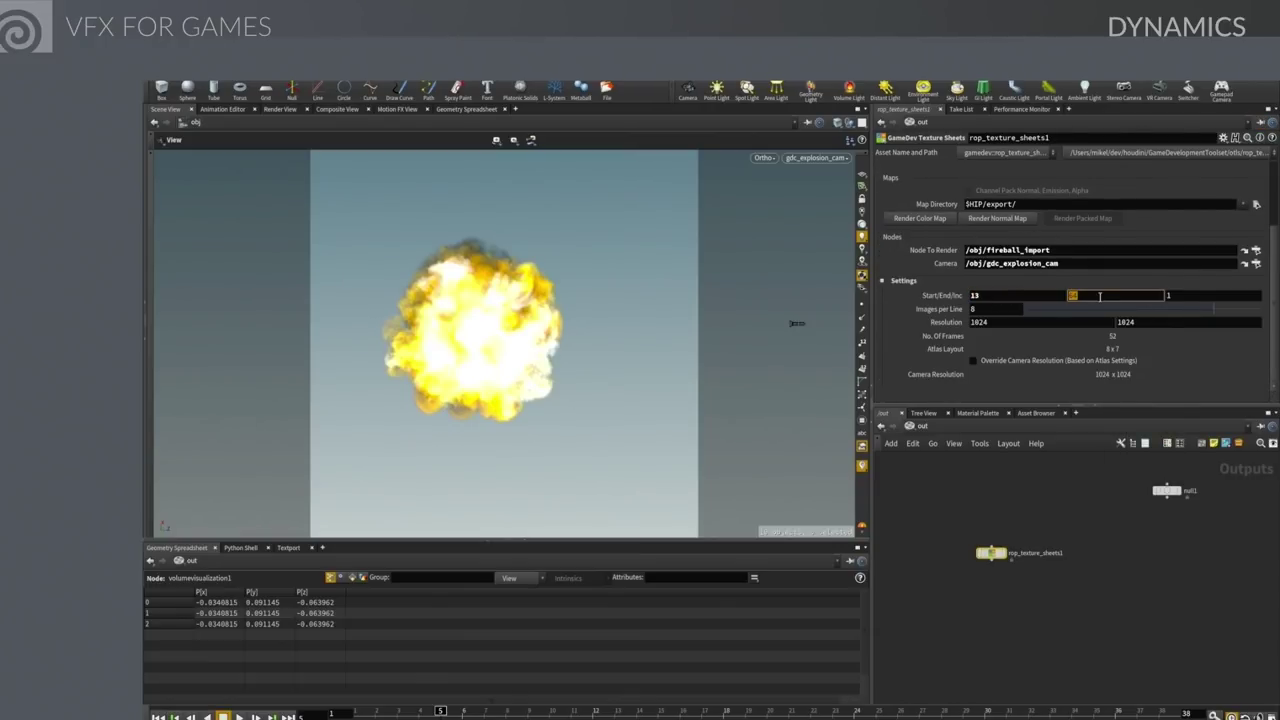
pyautogui.write('76')
pyautogui.press('Tab')
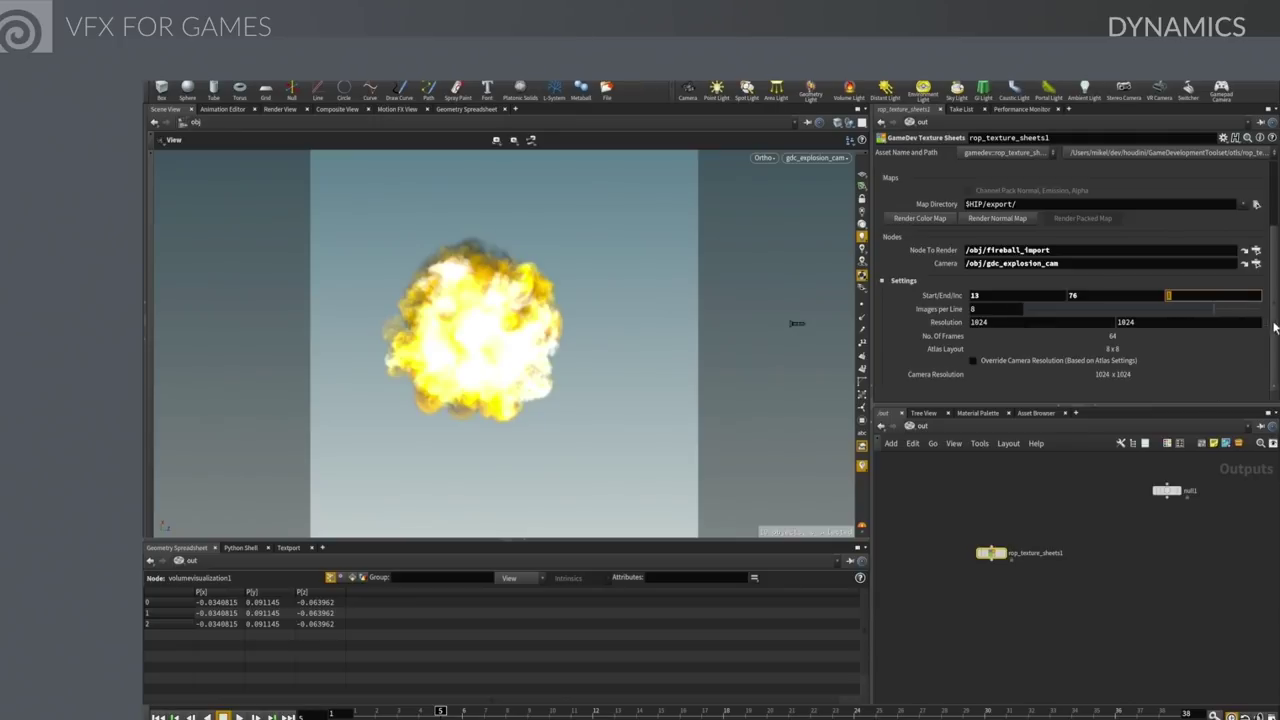
pyautogui.scroll(3, 1274, 327)
# Select the N_gdc_explosion node and preview its Beauty texture sheet in the composite view
pyautogui.press('h')
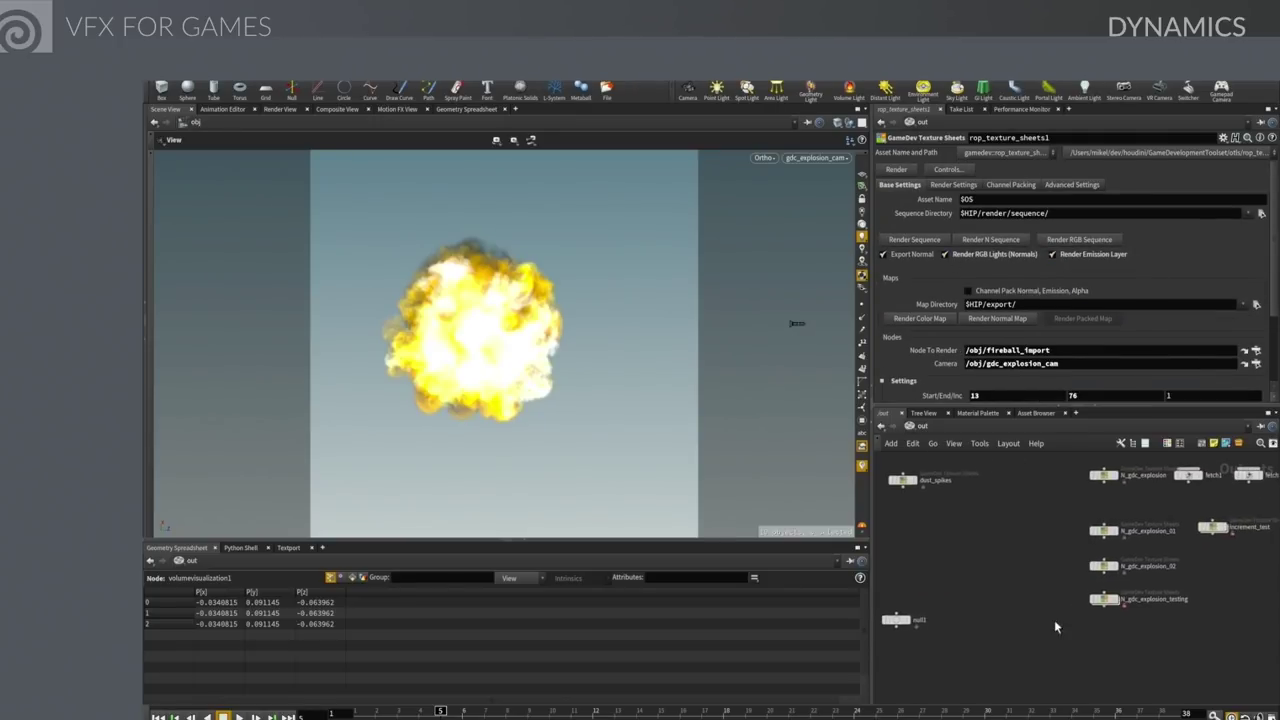
pyautogui.click(1050, 521)
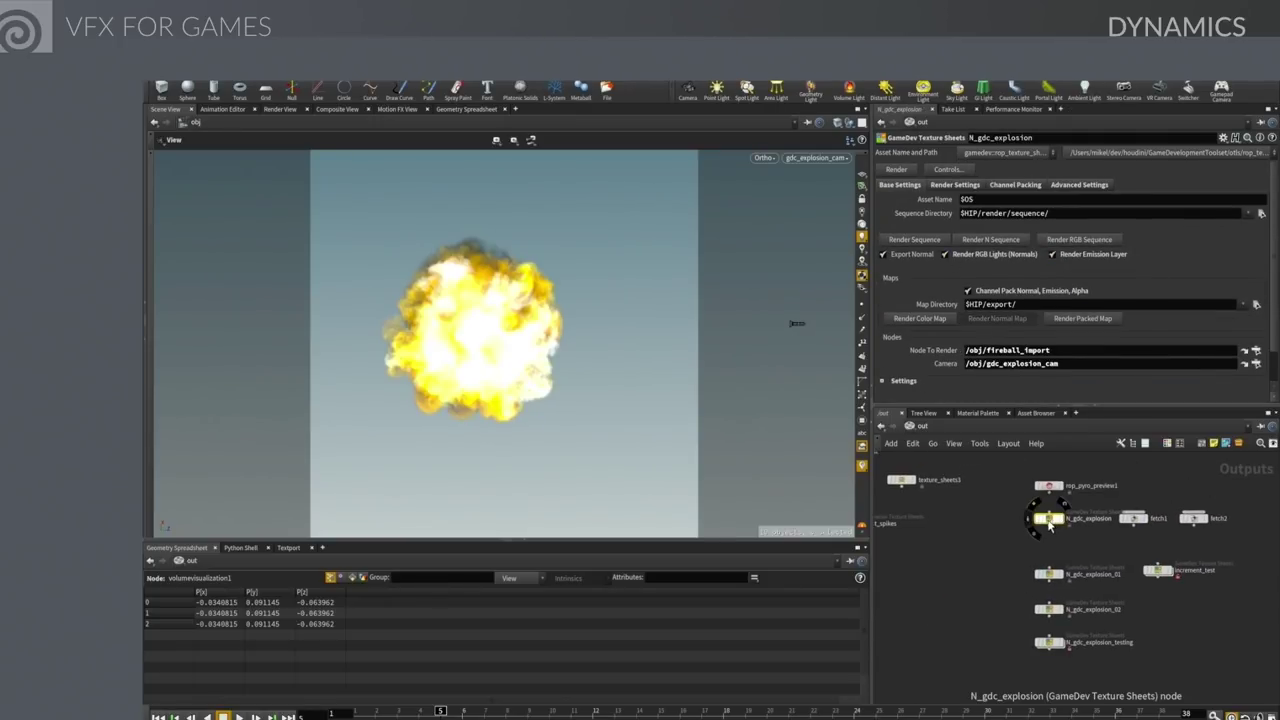
pyautogui.click(337, 109)
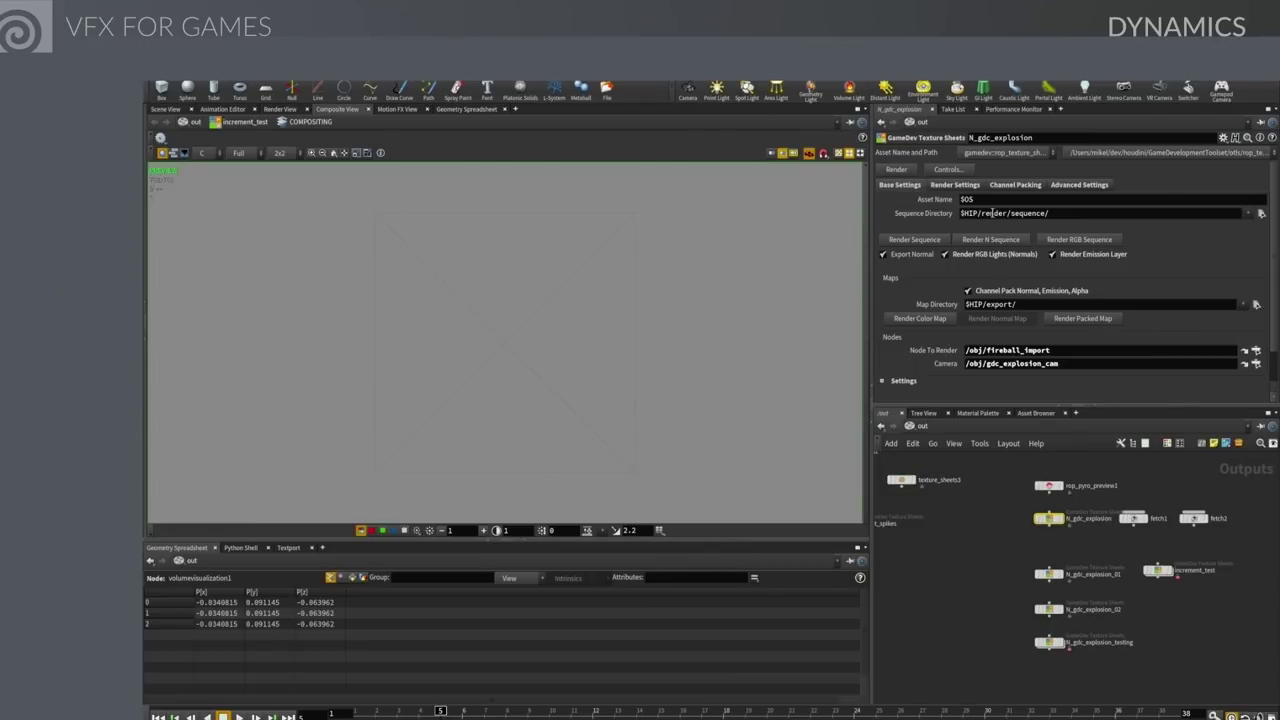
pyautogui.click(1076, 185)
pyautogui.click(1029, 185)
pyautogui.click(977, 216)
pyautogui.click(977, 232)
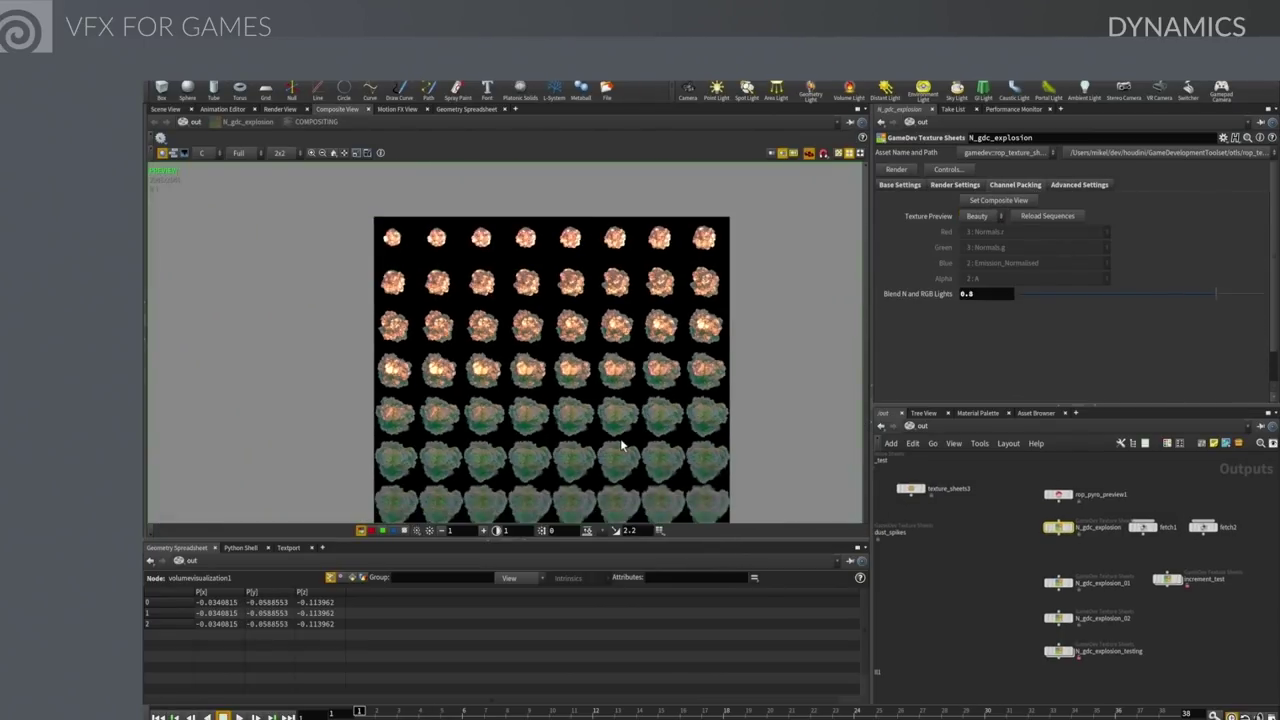
# Switch the texture preview to Normals and set Blend N and RGB Lights to 0.5
pyautogui.click(977, 216)
pyautogui.click(977, 232)
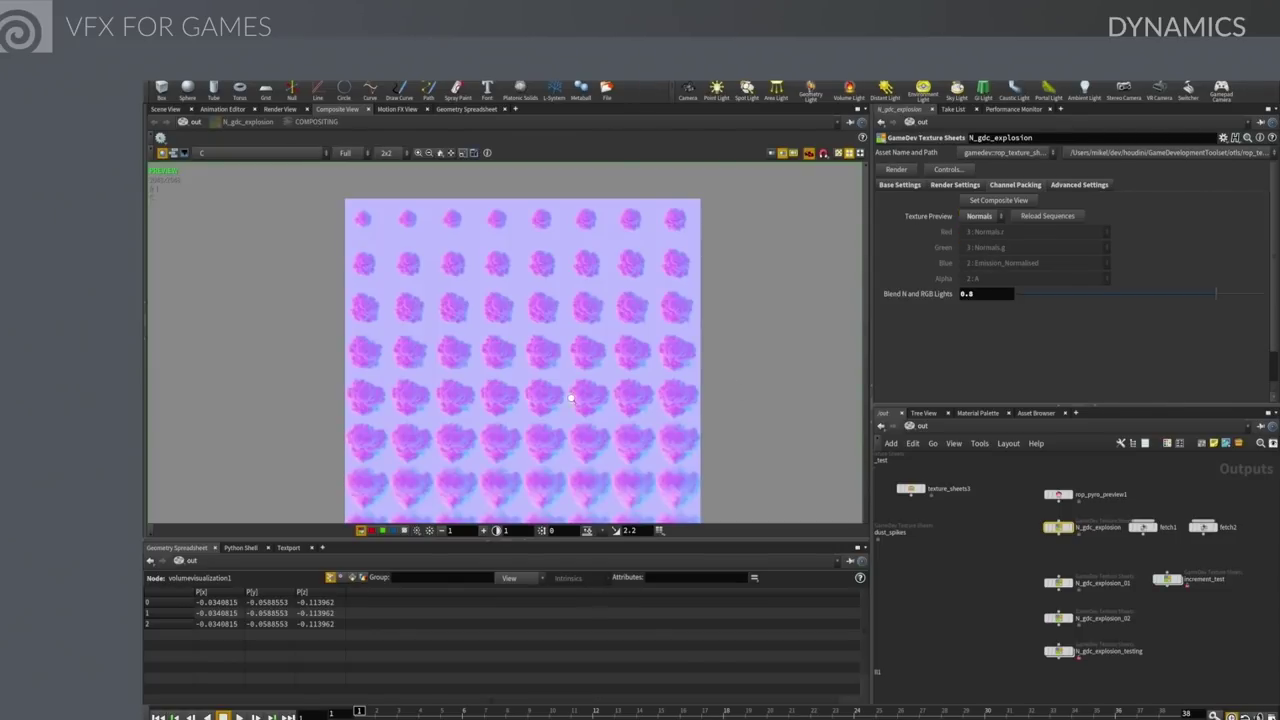
pyautogui.scroll(3, 570, 398)
pyautogui.write('0.5')
pyautogui.press('Return')
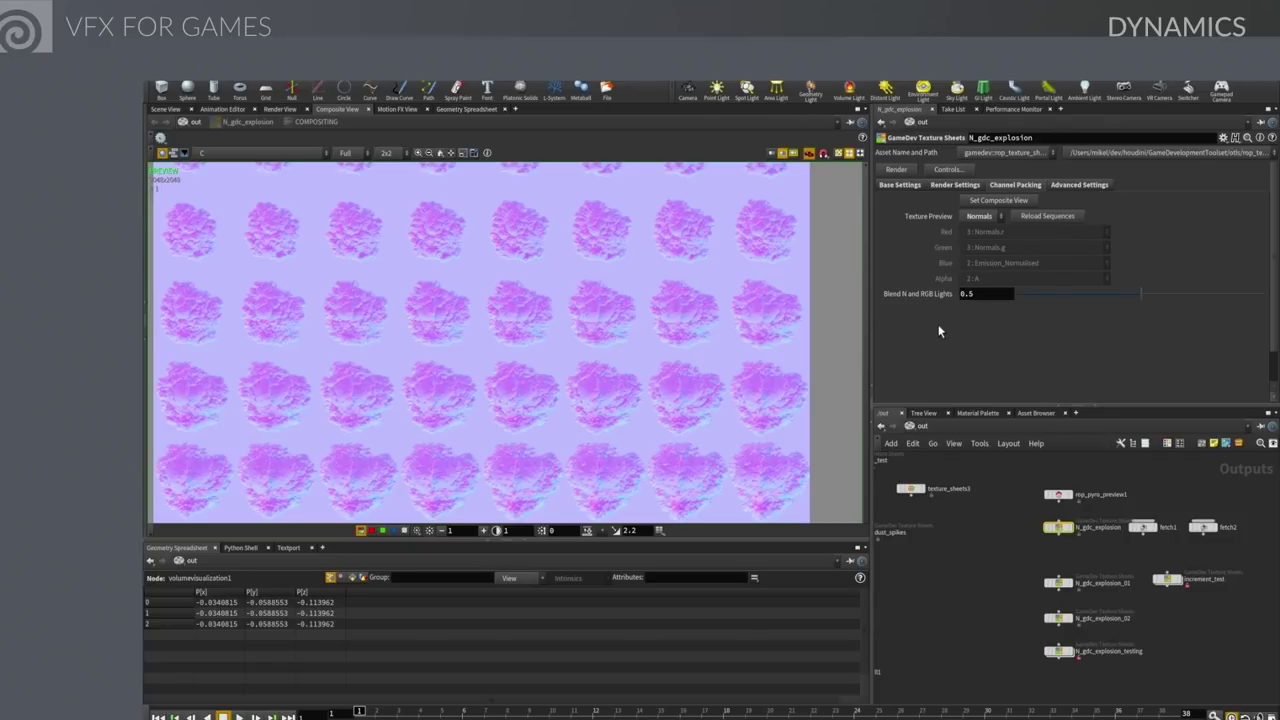
# Switch the N_gdc_explosion texture preview to Packed
pyautogui.click(977, 216)
pyautogui.click(977, 248)
pyautogui.scroll(-3, 668, 391)
pyautogui.click(1071, 232)
pyautogui.click(1071, 227)
pyautogui.click(900, 185)
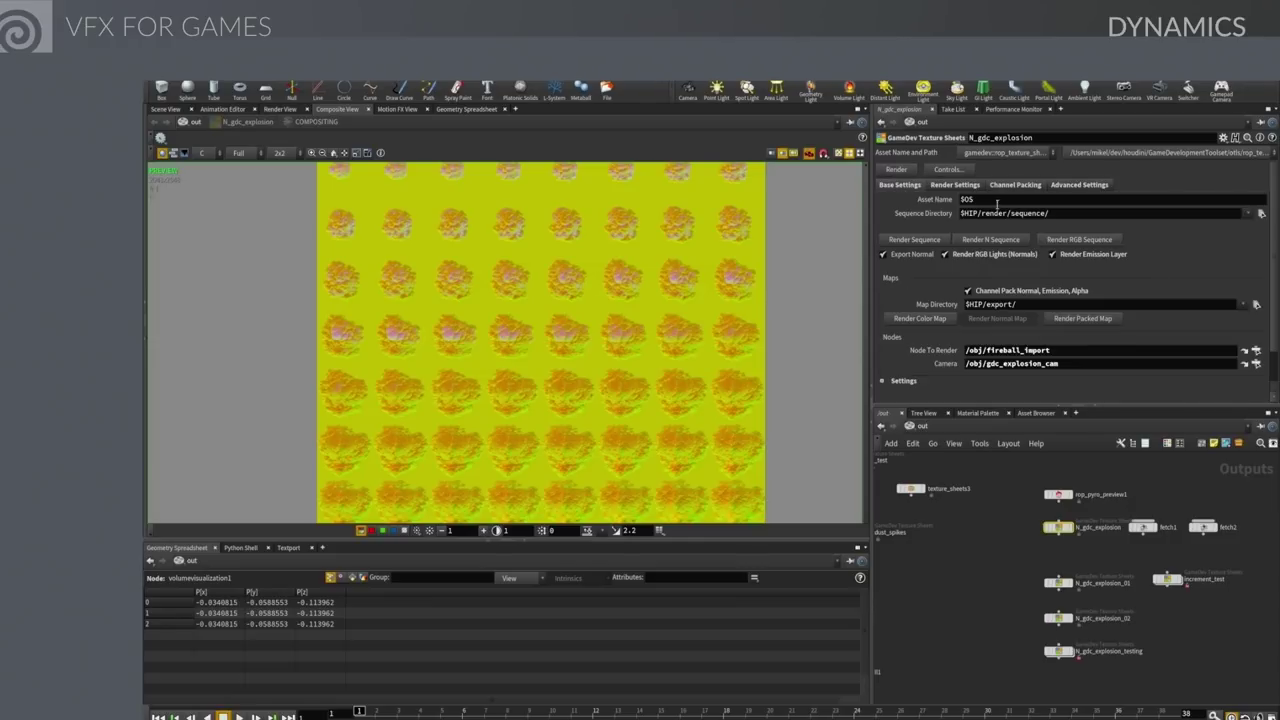
pyautogui.click(1086, 185)
pyautogui.click(967, 214)
pyautogui.click(967, 216)
pyautogui.click(1017, 187)
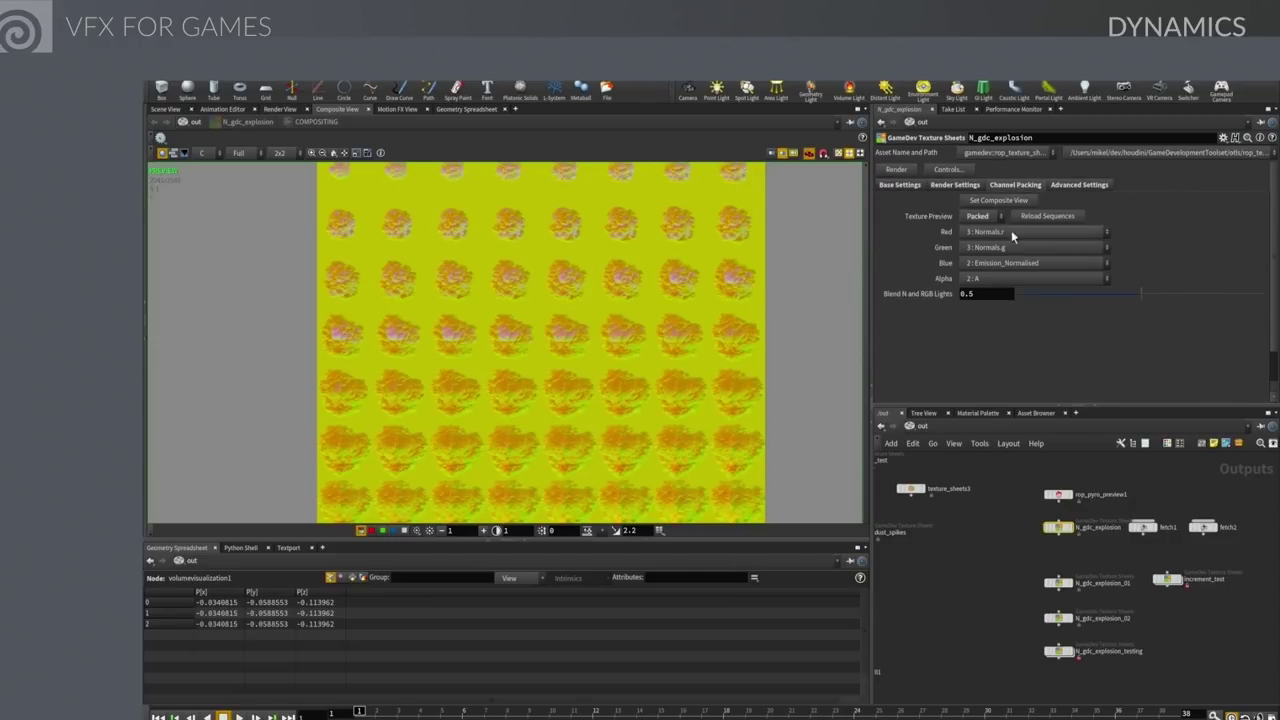
# Try other source channels, including direct_emission.b, for the red channel of the packed texture
pyautogui.click(1011, 235)
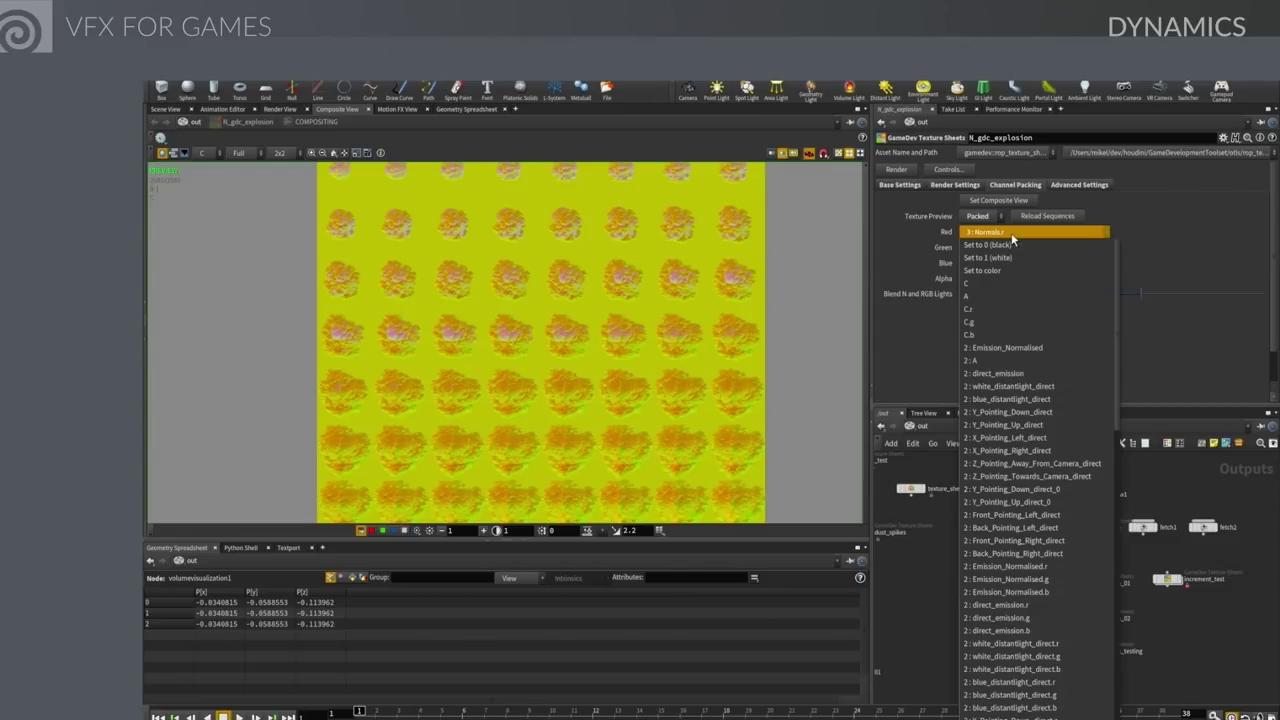
pyautogui.click(1000, 631)
pyautogui.click(1005, 235)
pyautogui.scroll(-15, 1006, 400)
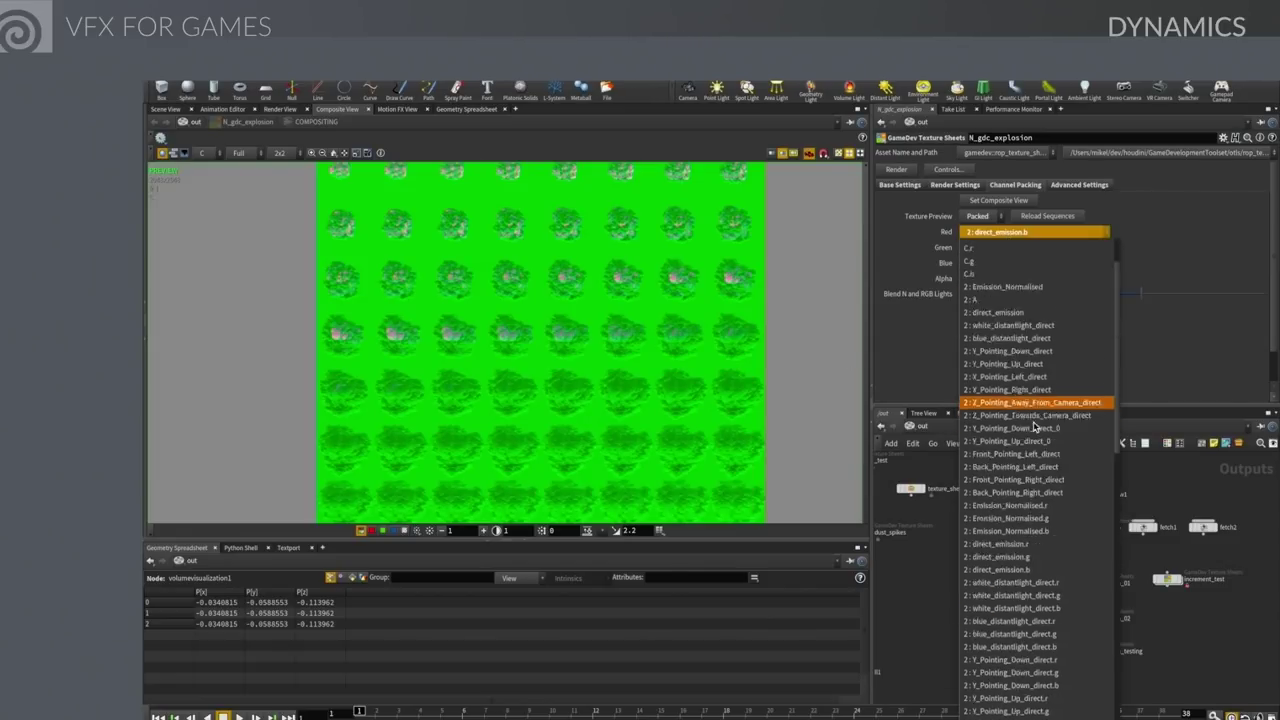
pyautogui.click(990, 558)
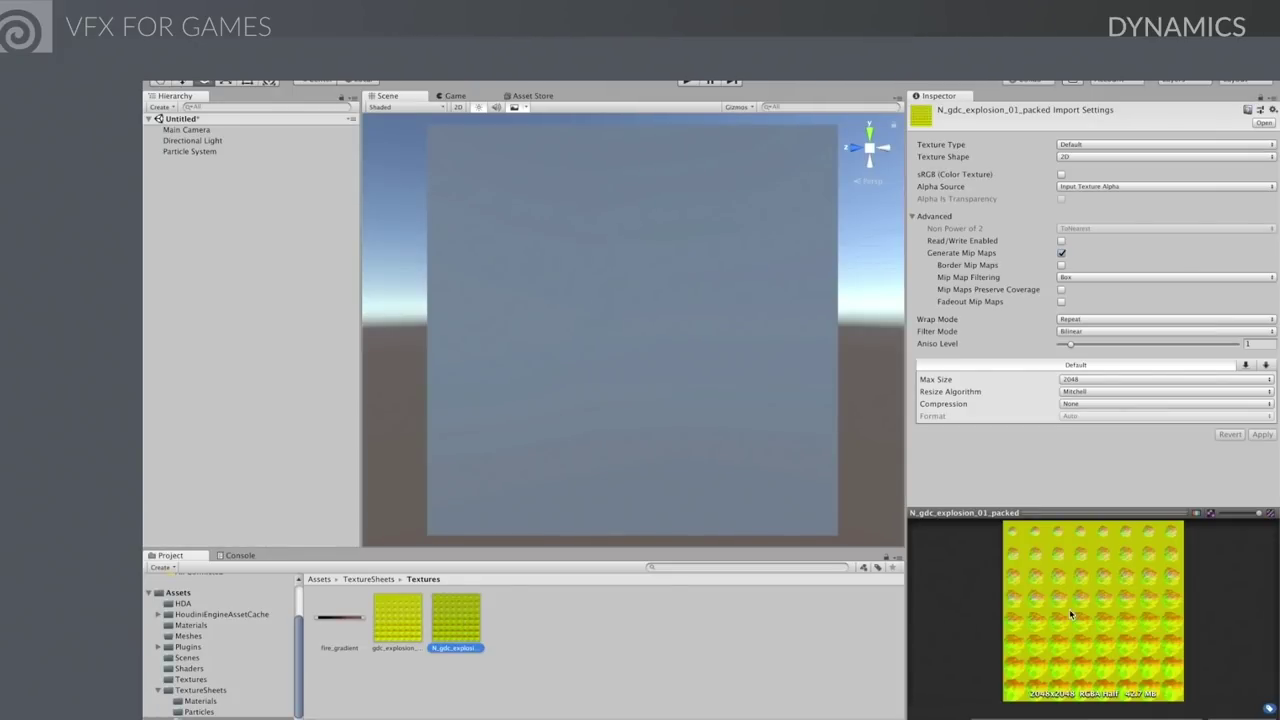
# Switch to Unity and create a material named demo_material in the TextureSheets Materials folder
pyautogui.click(200, 701)
pyautogui.rightClick(460, 620)
pyautogui.moveTo(540, 470)
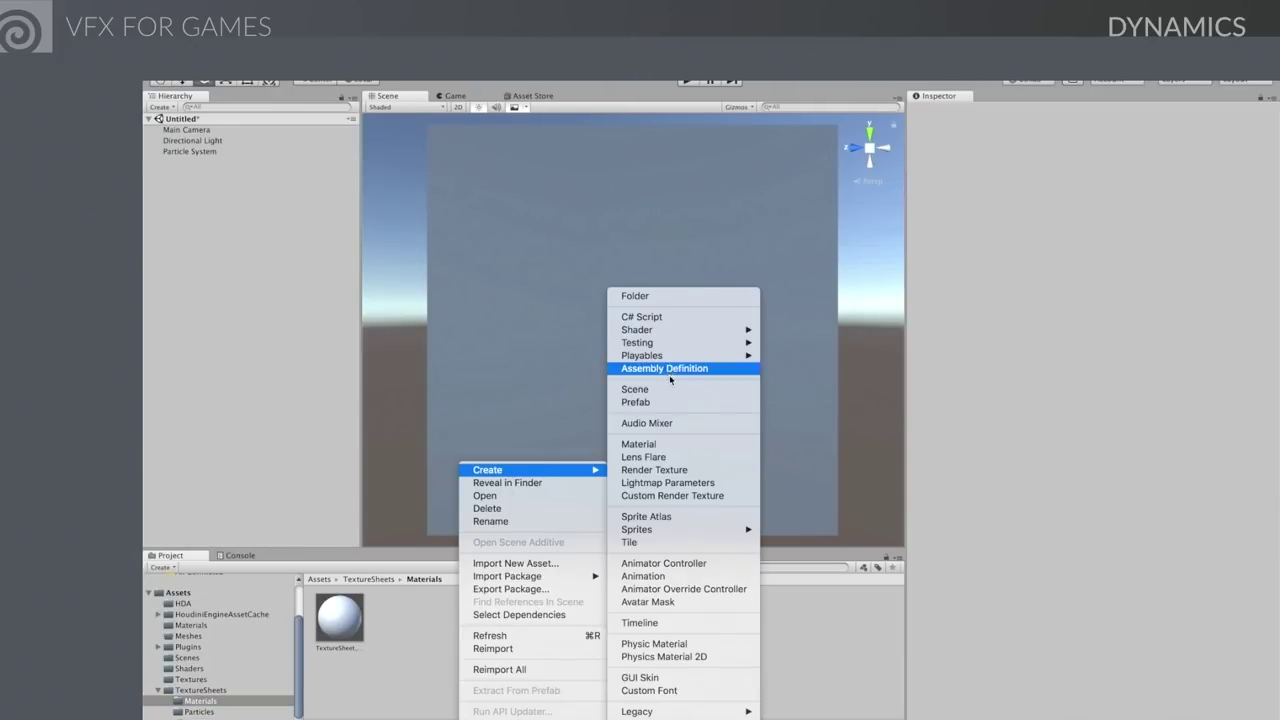
pyautogui.click(665, 452)
pyautogui.write('demo_m')
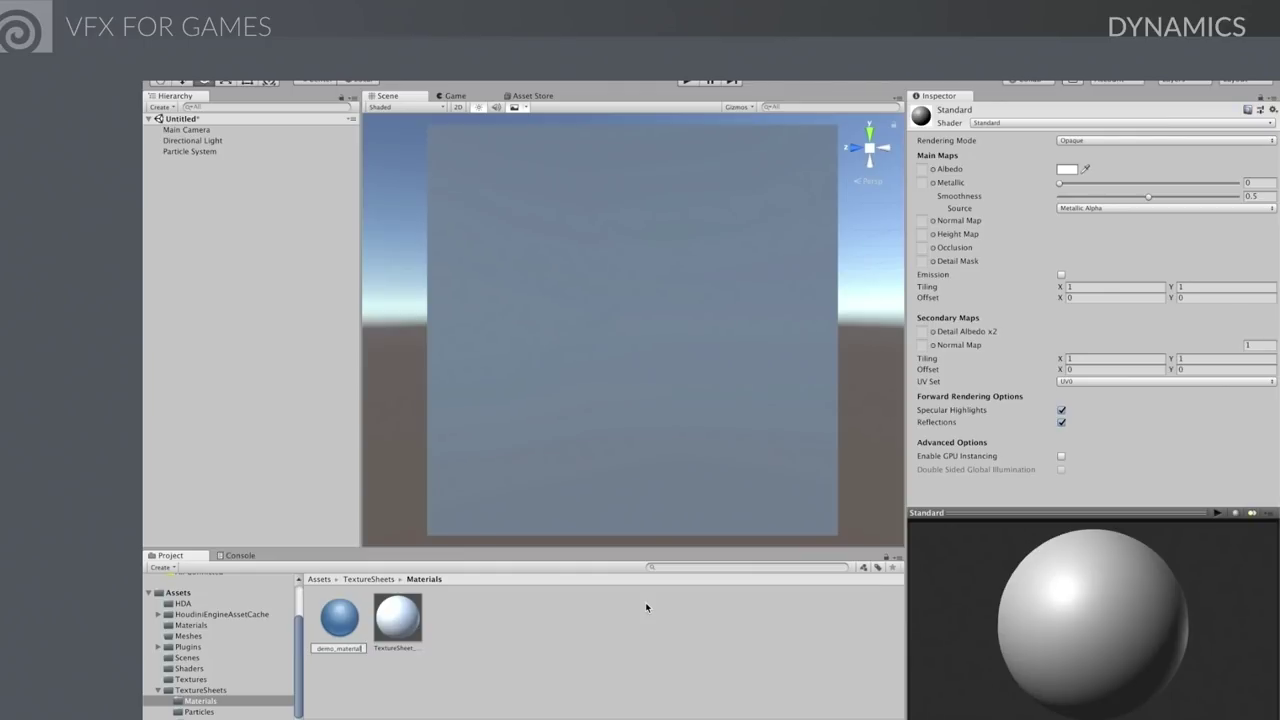
pyautogui.write('aterial')
pyautogui.press('Return')
# Assign the sidefx/ShaderFunctionsExamples shader to demo_material
pyautogui.click(1063, 123)
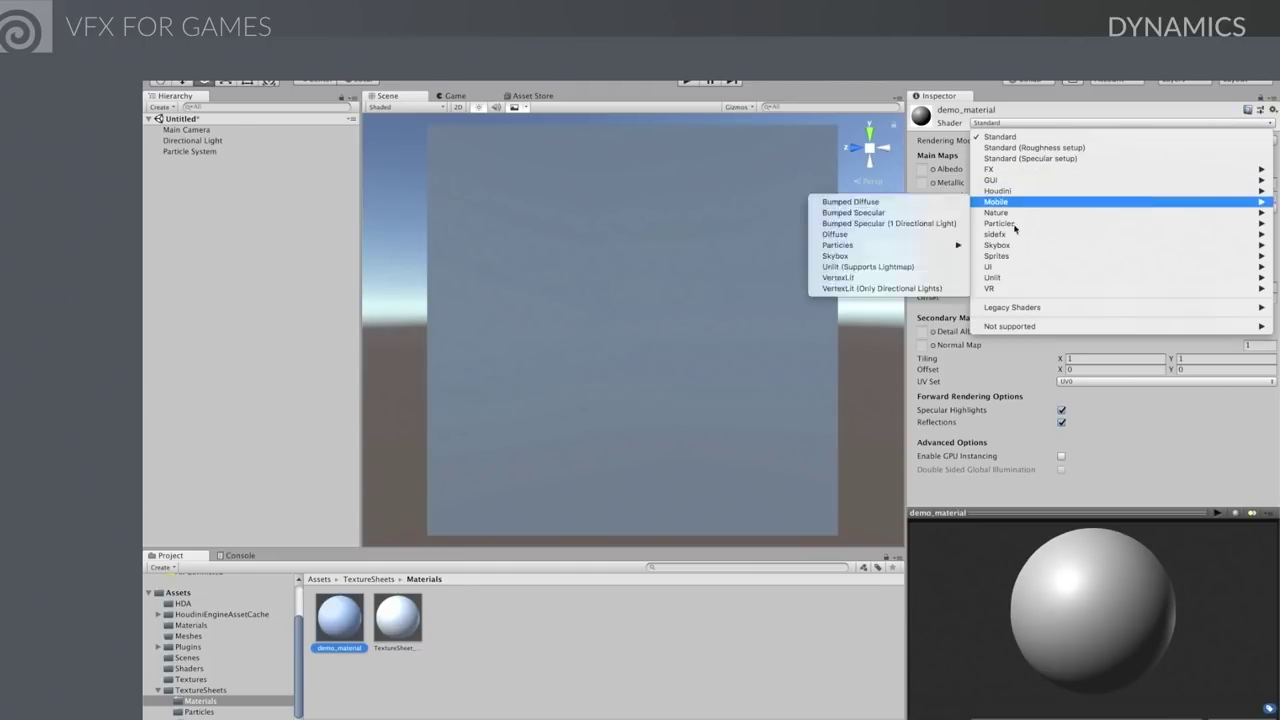
pyautogui.moveTo(1010, 236)
pyautogui.click(909, 245)
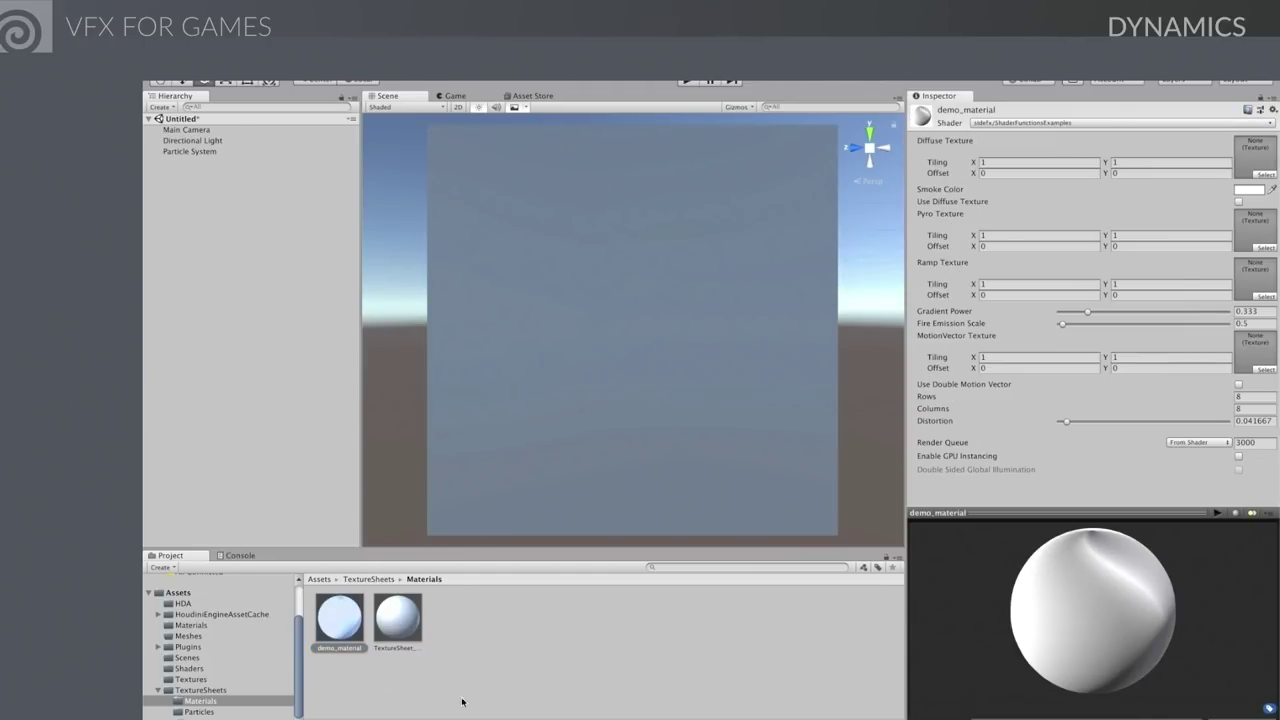
# Assign N_gdc_explosion_01_packed as the material's Pyro Texture and fire_gradient as its Ramp Texture
pyautogui.click(200, 717)
pyautogui.moveTo(450, 624); pyautogui.dragTo(1252, 232)
pyautogui.moveTo(338, 622); pyautogui.dragTo(1254, 282)
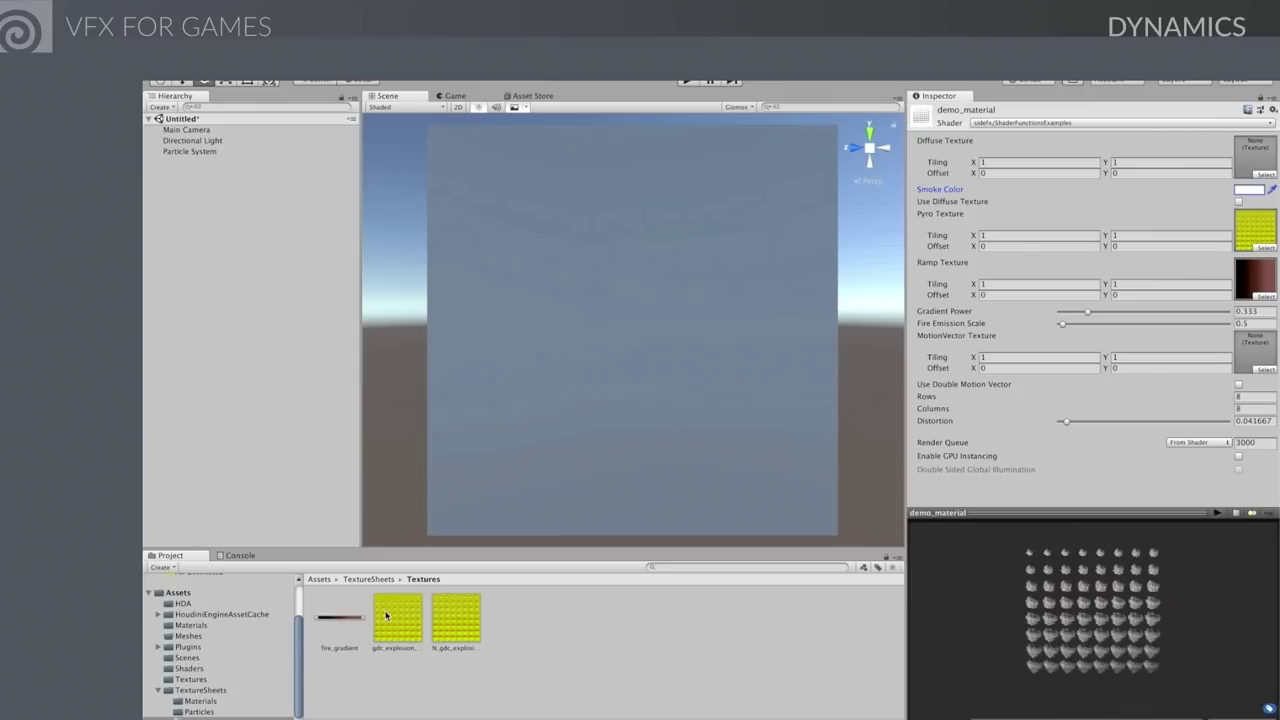
# Apply demo_material to the particle system in the scene
pyautogui.click(200, 701)
pyautogui.moveTo(339, 617); pyautogui.dragTo(622, 323)
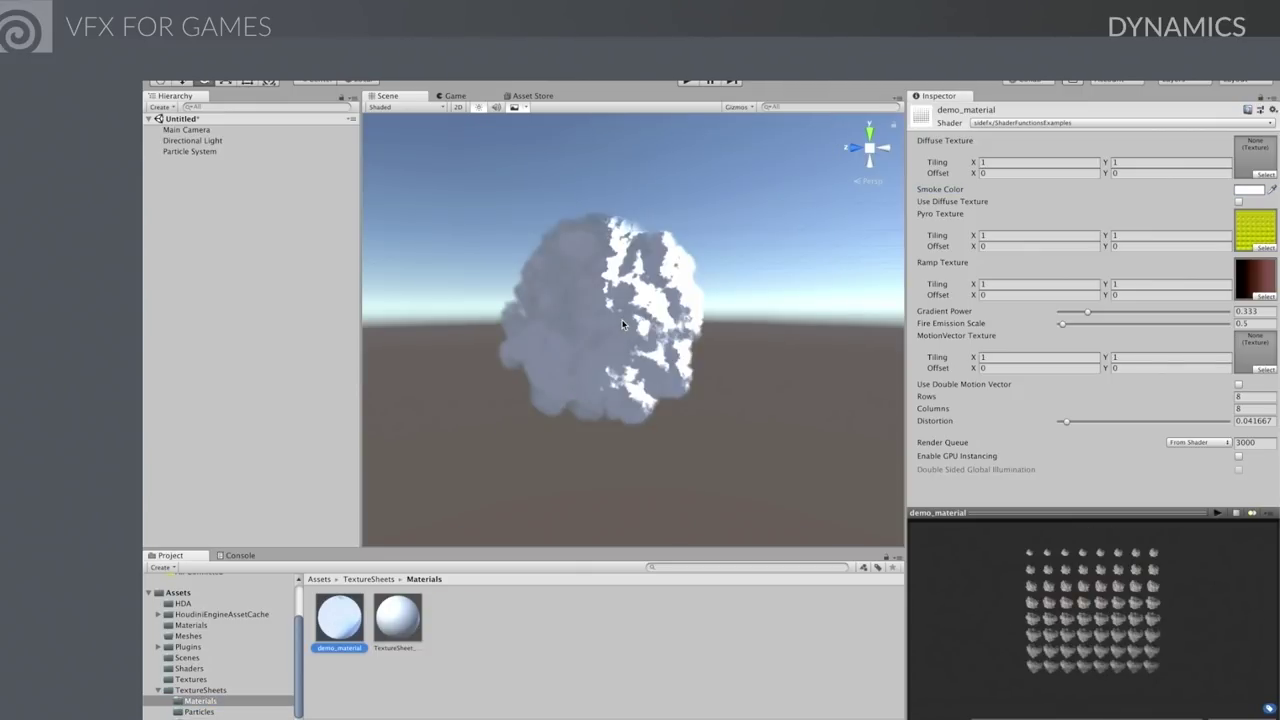
pyautogui.click(622, 323)
# Change the Smoke Color of demo_material to a dark grey
pyautogui.click(340, 617)
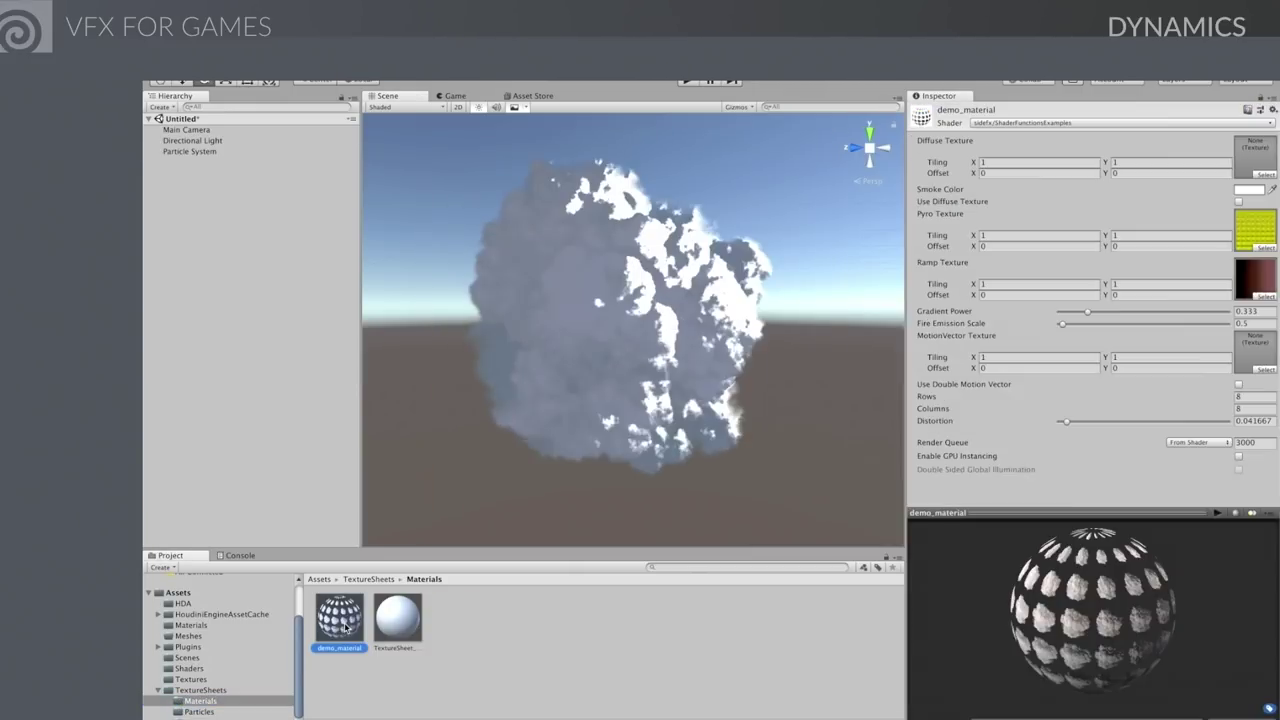
pyautogui.click(1248, 190)
pyautogui.moveTo(229, 177); pyautogui.dragTo(160, 186)
pyautogui.click(1095, 337)
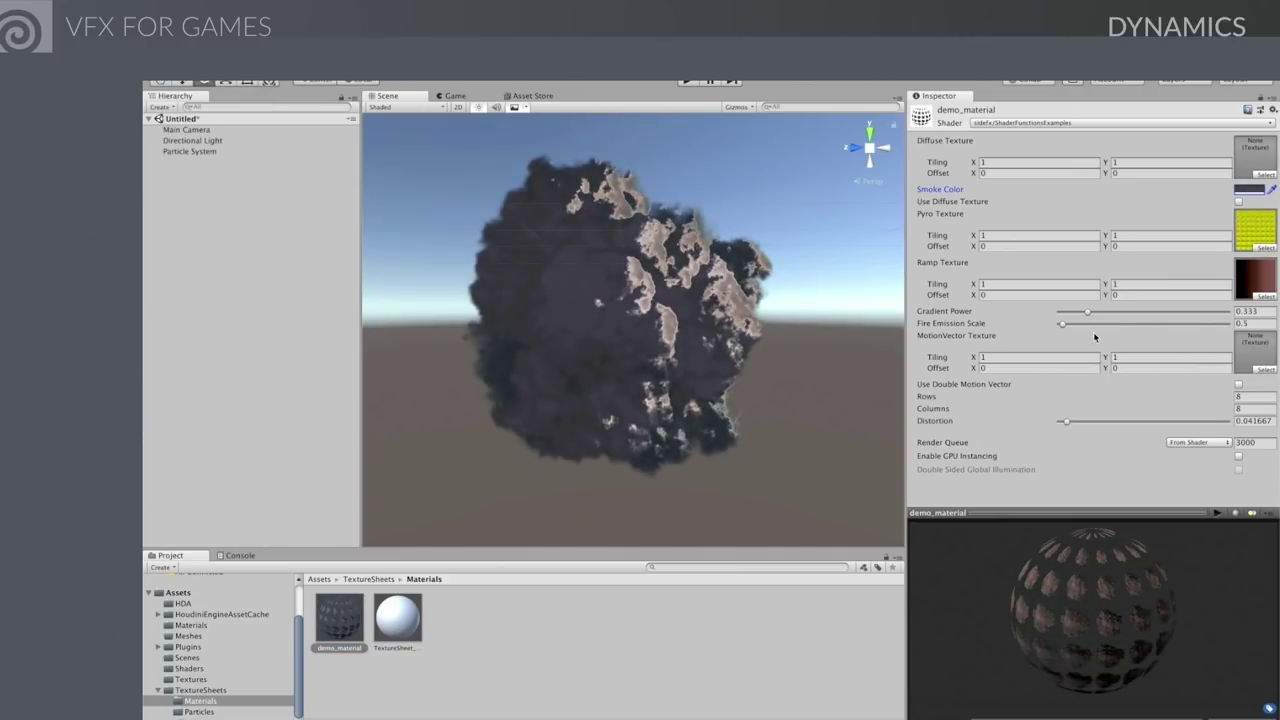
# Set Gradient Power to 0.389 and Fire Emission Scale to 5.3, and view the explosion in the Game view
pyautogui.moveTo(1089, 315)
pyautogui.mouseDown()
pyautogui.moveTo(1104, 325)
pyautogui.moveTo(1093, 315)
pyautogui.mouseUp()
pyautogui.click(455, 96)
pyautogui.click(492, 364)
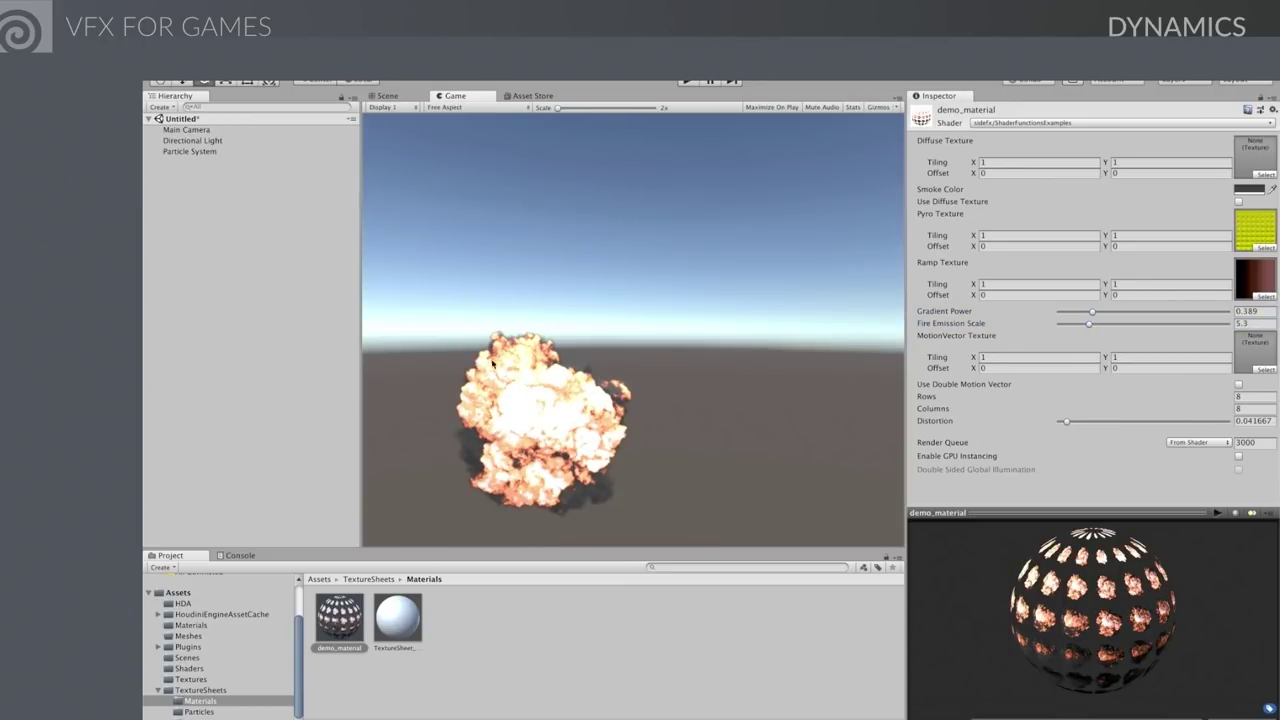
pyautogui.click(175, 151)
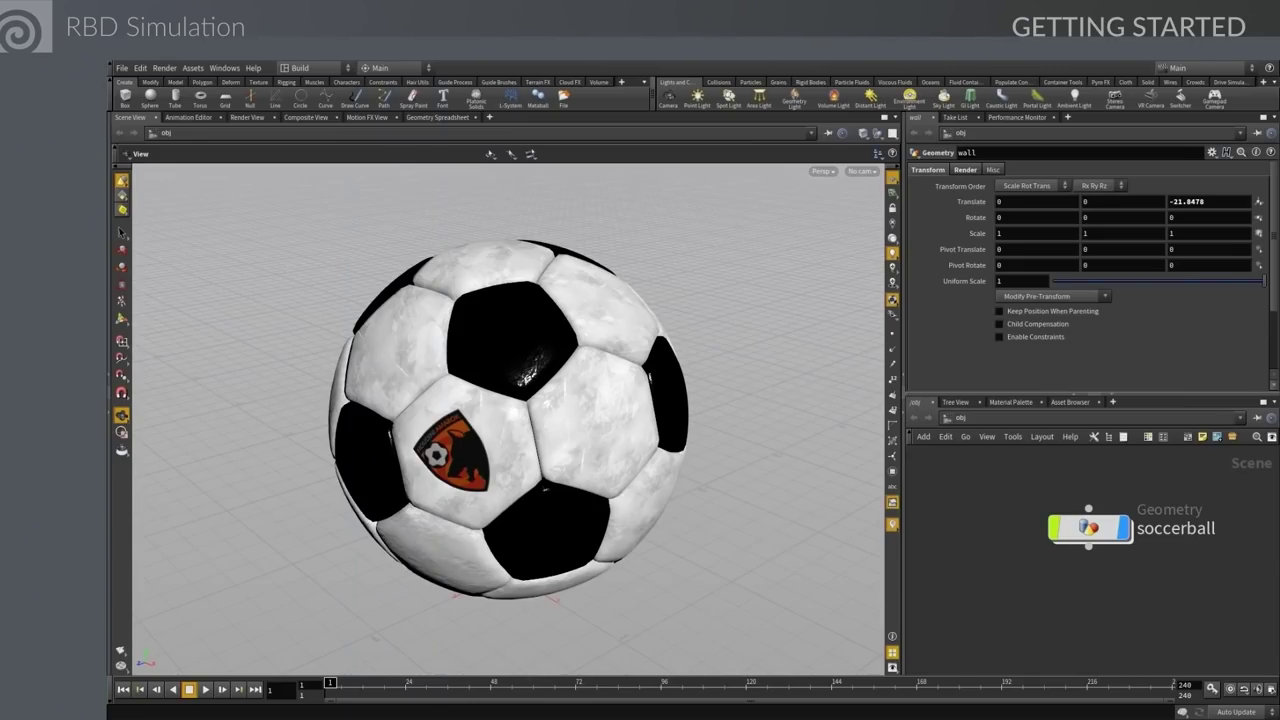
# Switch to Houdini and move the soccer ball straight up, well above the ground grid
pyautogui.keyDown('alt'); pyautogui.moveTo(740, 414); pyautogui.dragTo(584, 540); pyautogui.keyUp('alt')
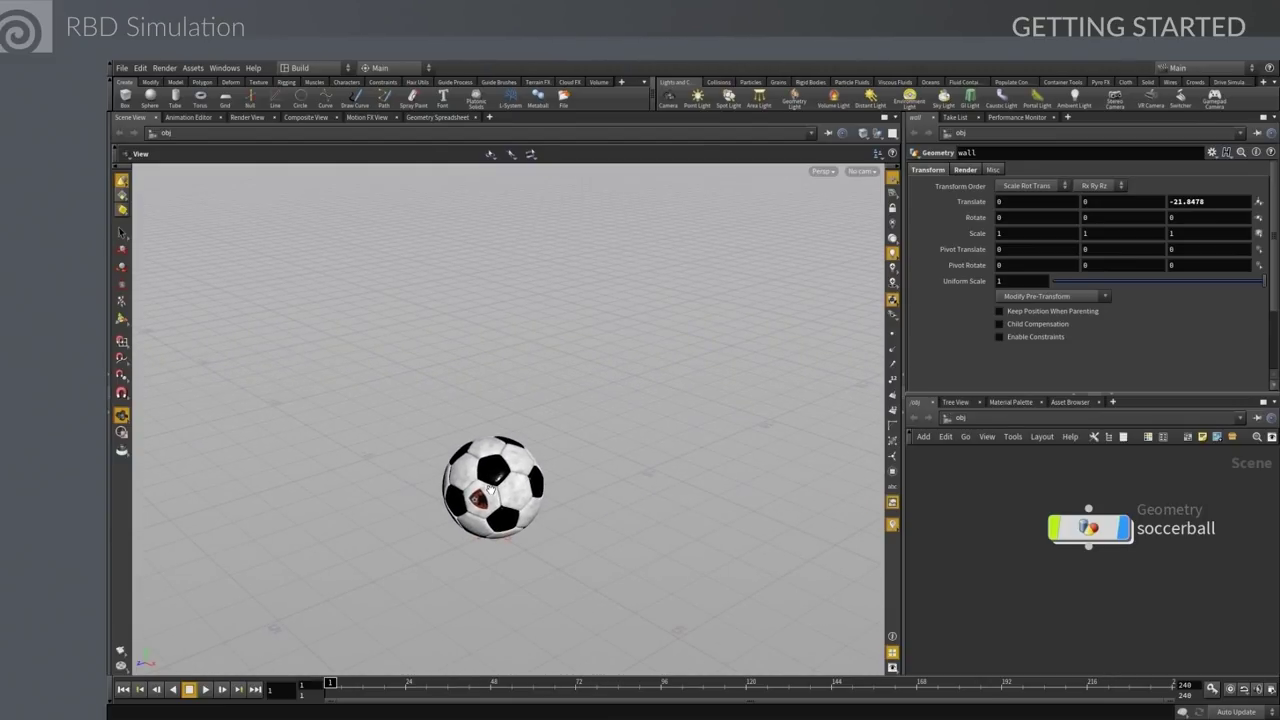
pyautogui.press('s')
pyautogui.click(497, 496)
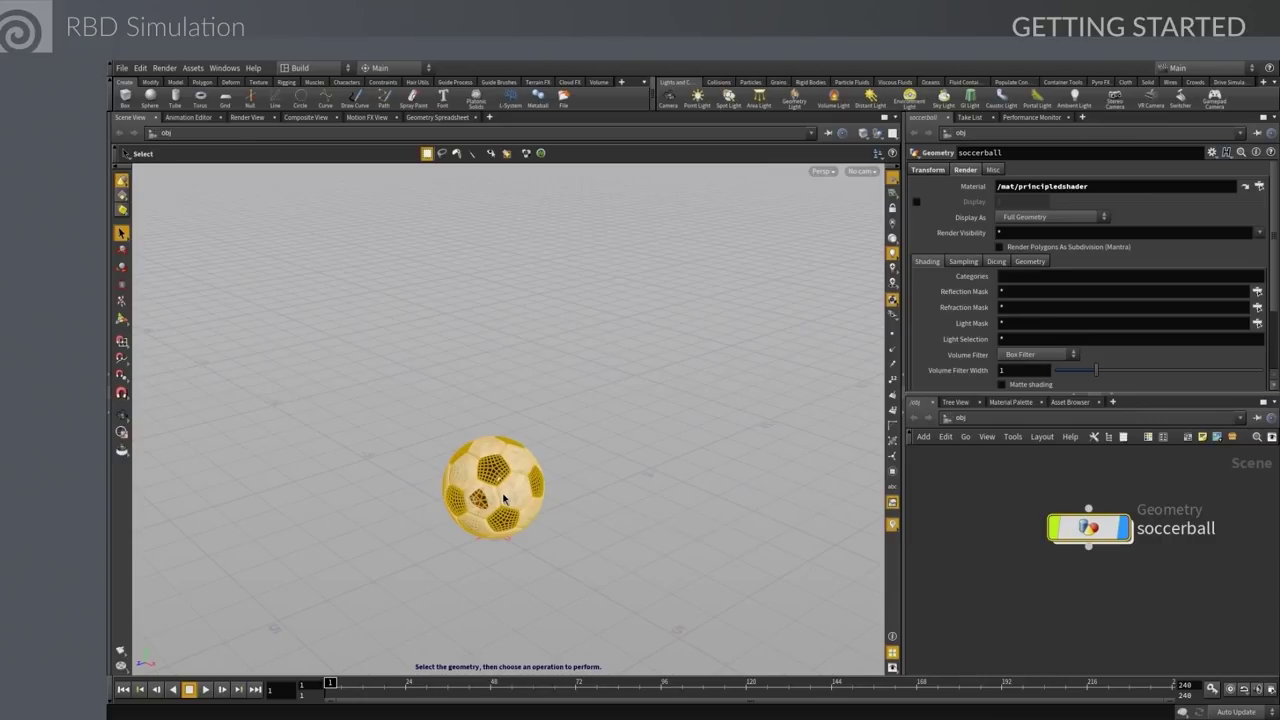
pyautogui.press('t')
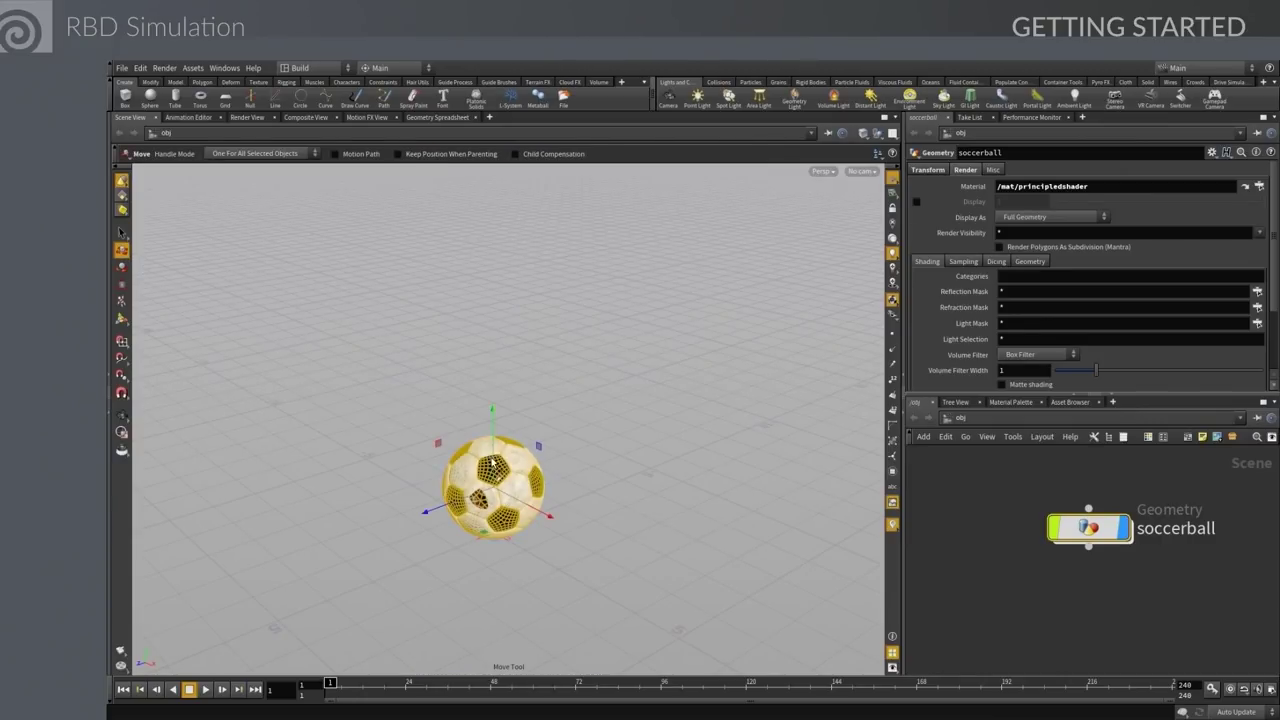
pyautogui.moveTo(492, 459); pyautogui.dragTo(482, 238)
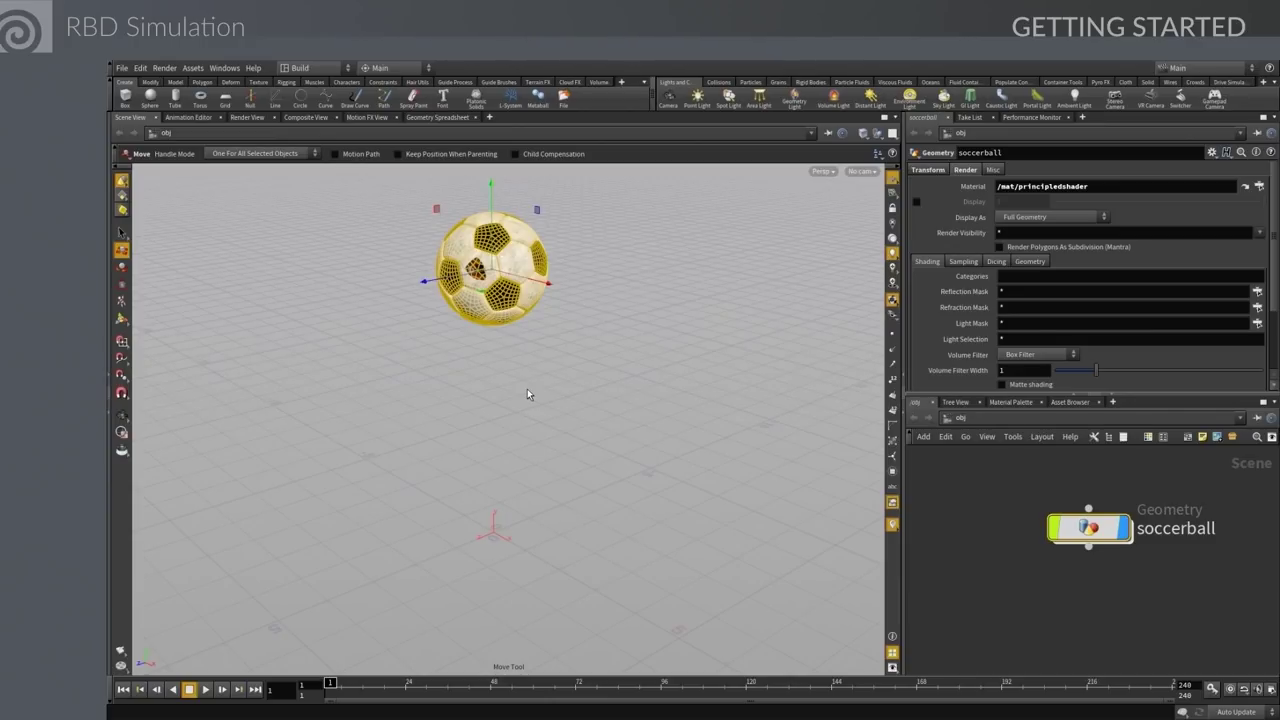
# Turn the soccer ball into a rigid body (RBD) object and open the AutoDopNetwork
pyautogui.click(810, 82)
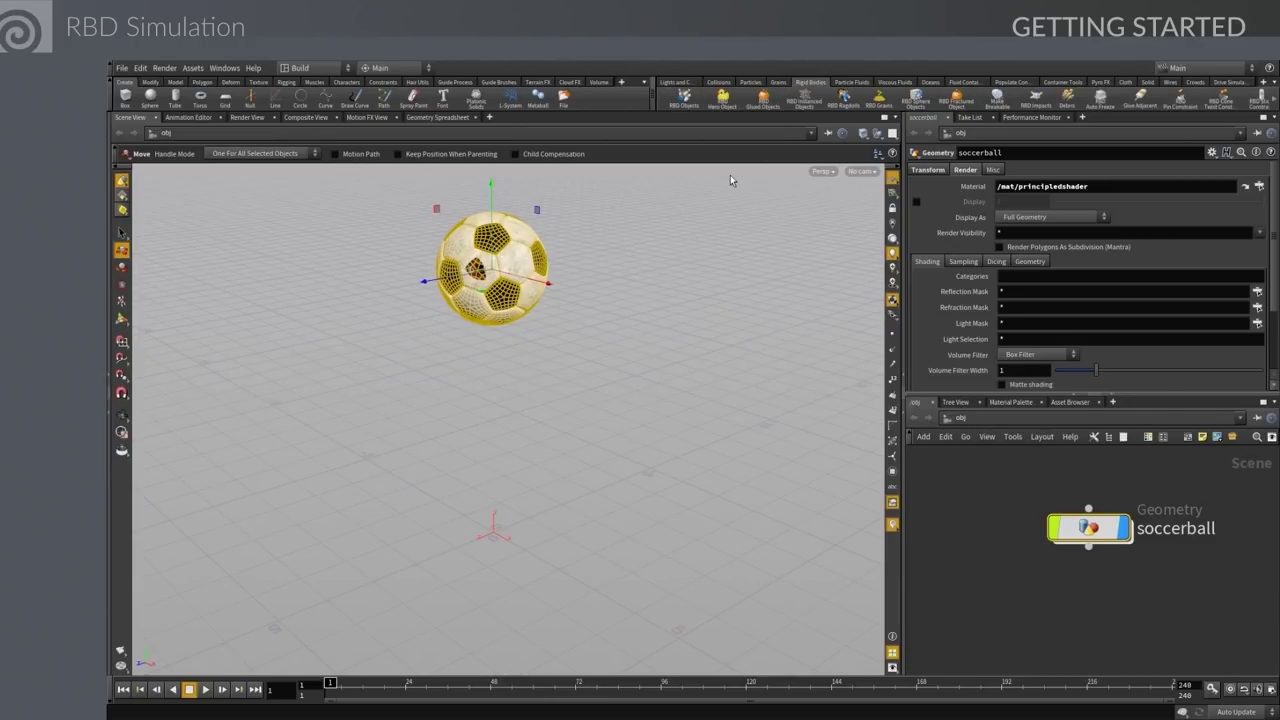
pyautogui.click(679, 101)
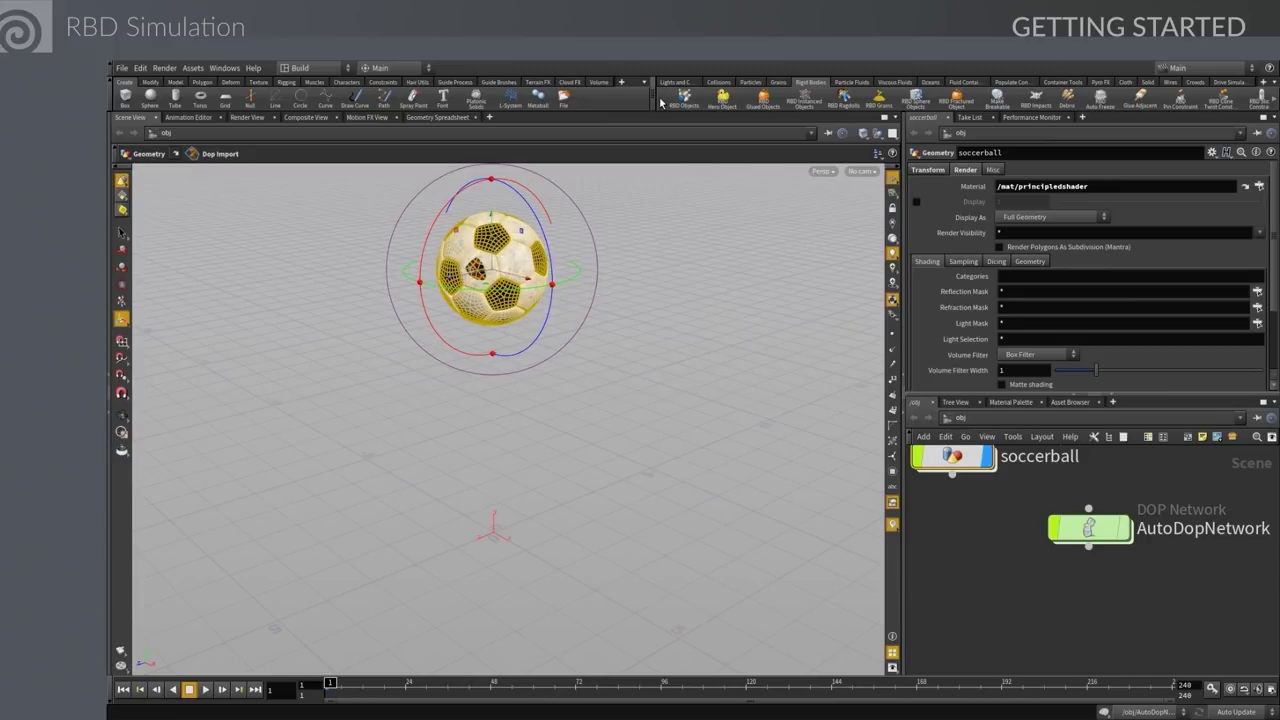
pyautogui.moveTo(958, 509); pyautogui.dragTo(978, 549, button='middle')
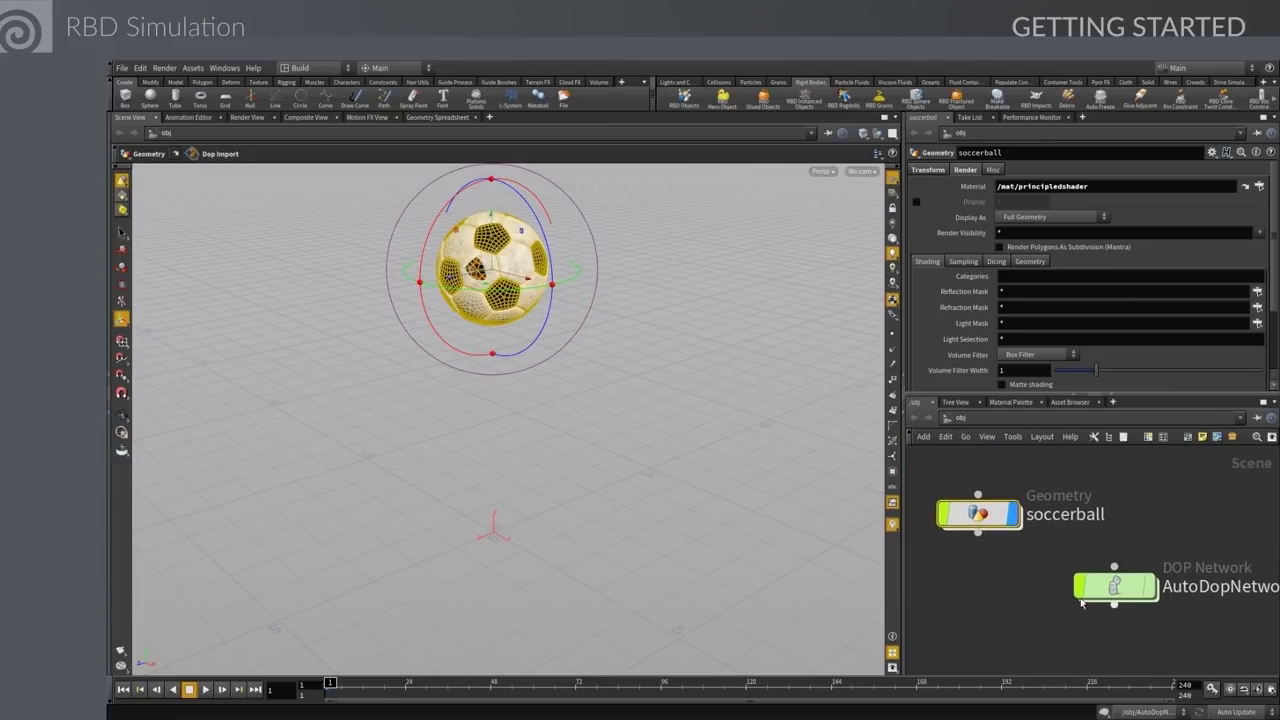
pyautogui.moveTo(1068, 540)
pyautogui.doubleClick(1113, 585)
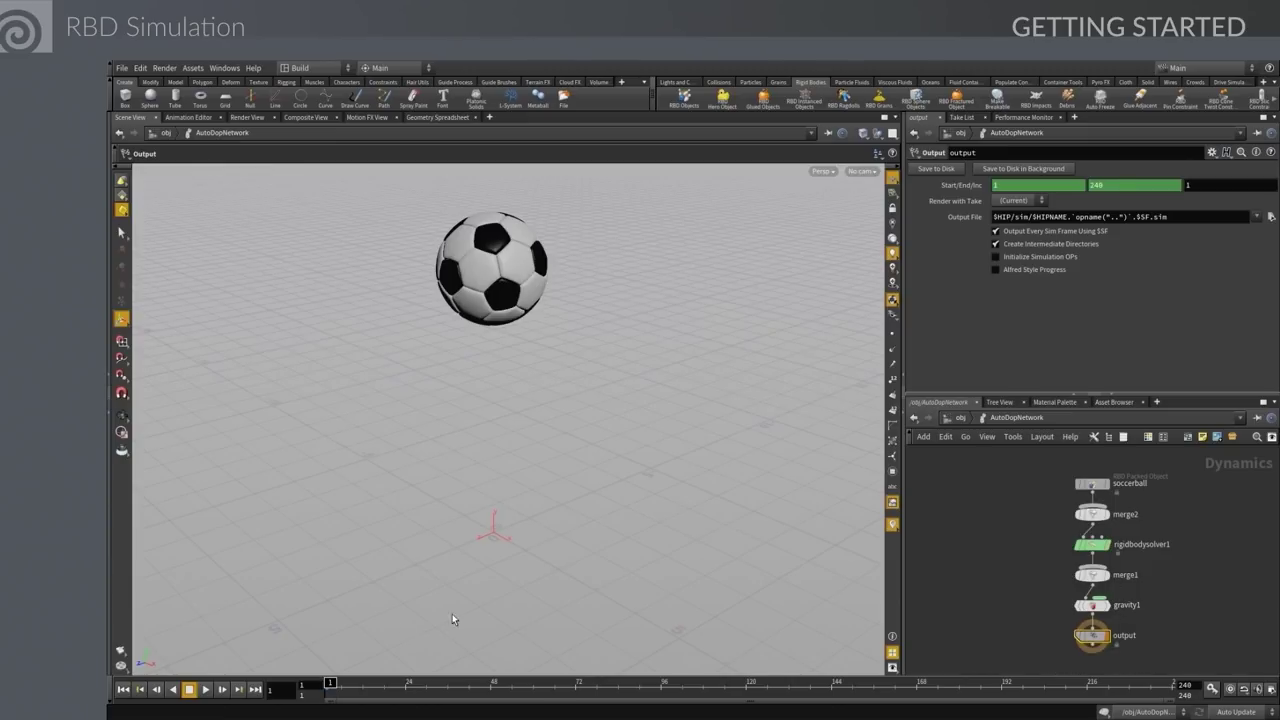
# Play the soccer ball's rigid body simulation, restart it from the first frame and stop playback
pyautogui.click(206, 689)
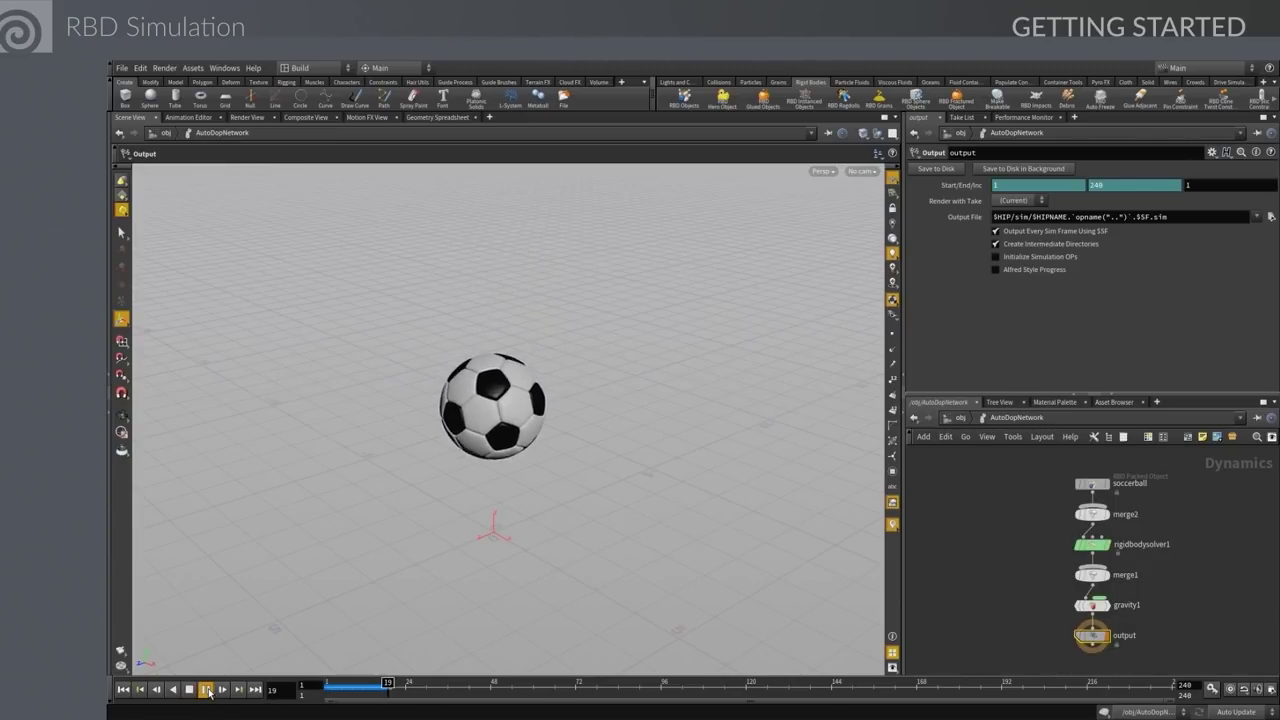
pyautogui.click(189, 692)
pyautogui.click(123, 690)
pyautogui.click(206, 690)
pyautogui.click(189, 692)
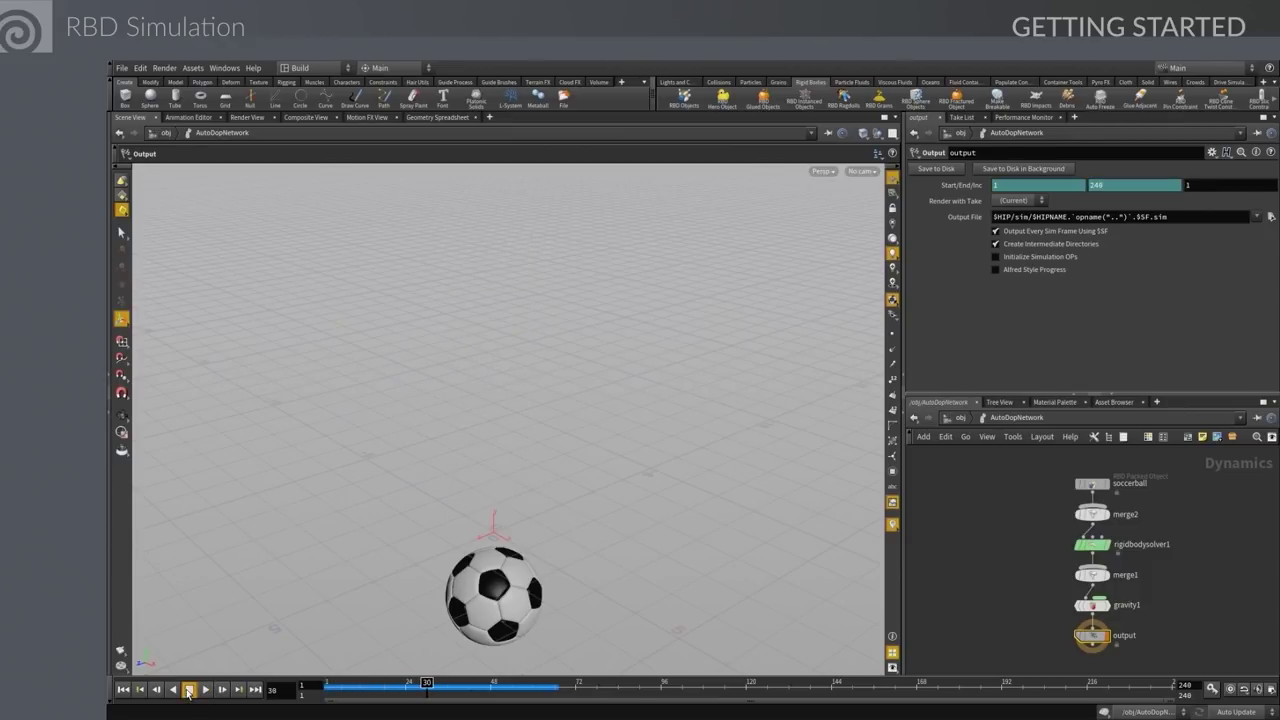
# Return to the first frame and the object level, add a ground plane collision object and turn off its display
pyautogui.click(122, 691)
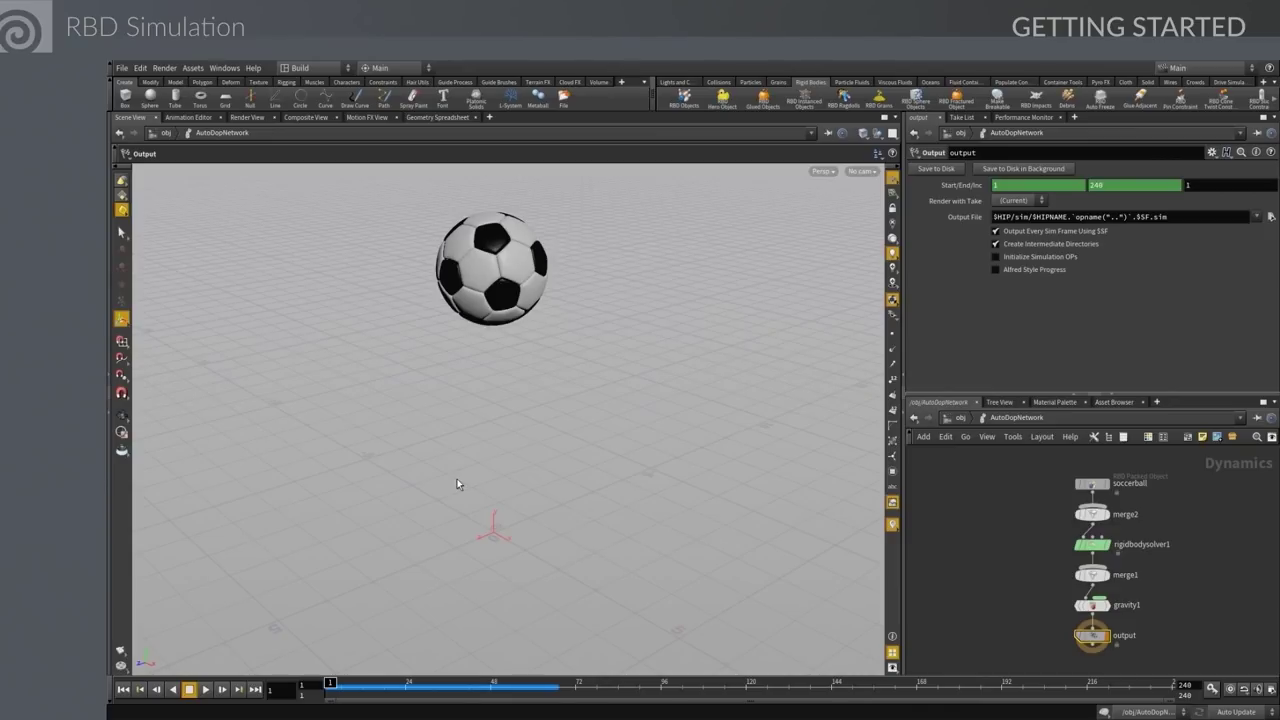
pyautogui.click(166, 134)
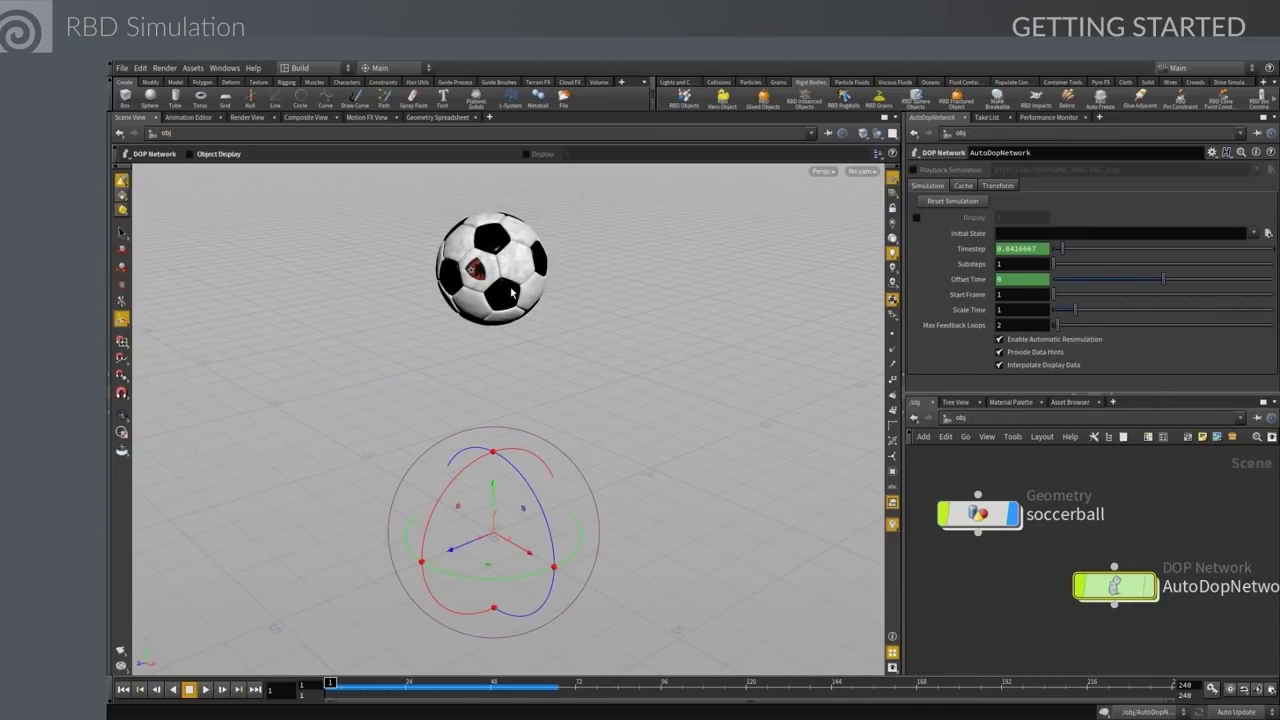
pyautogui.click(505, 285)
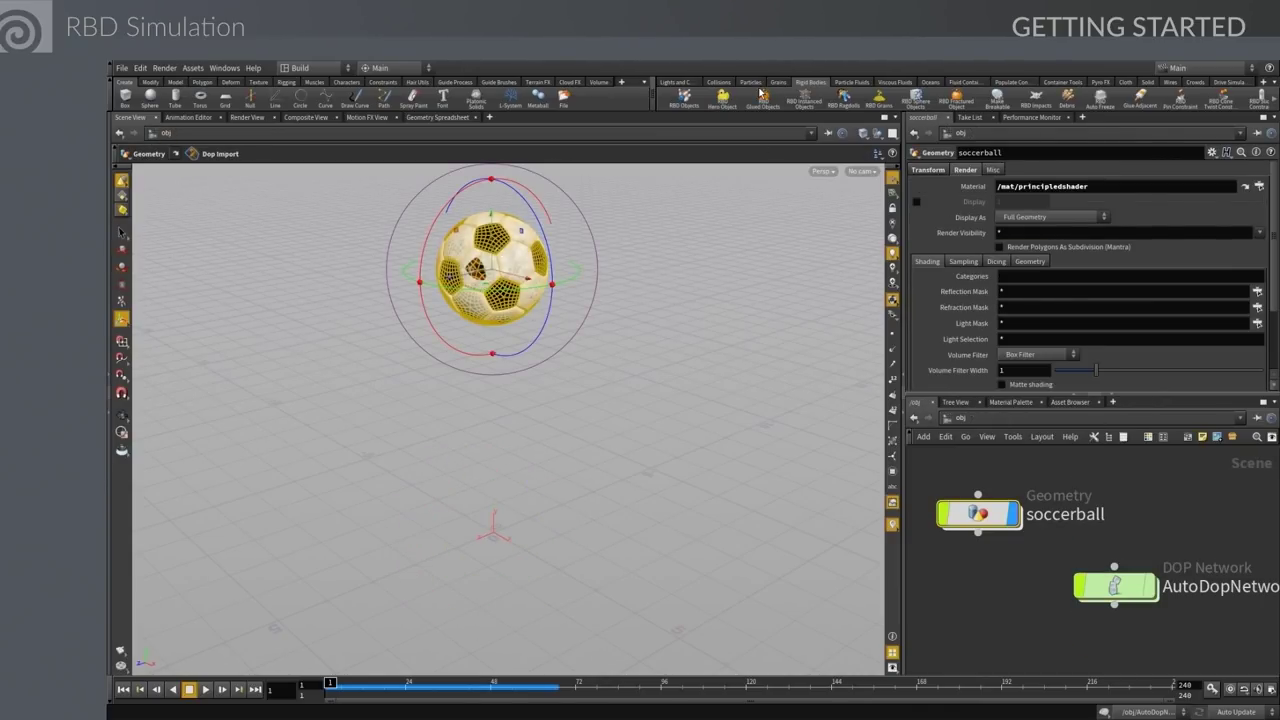
pyautogui.click(718, 82)
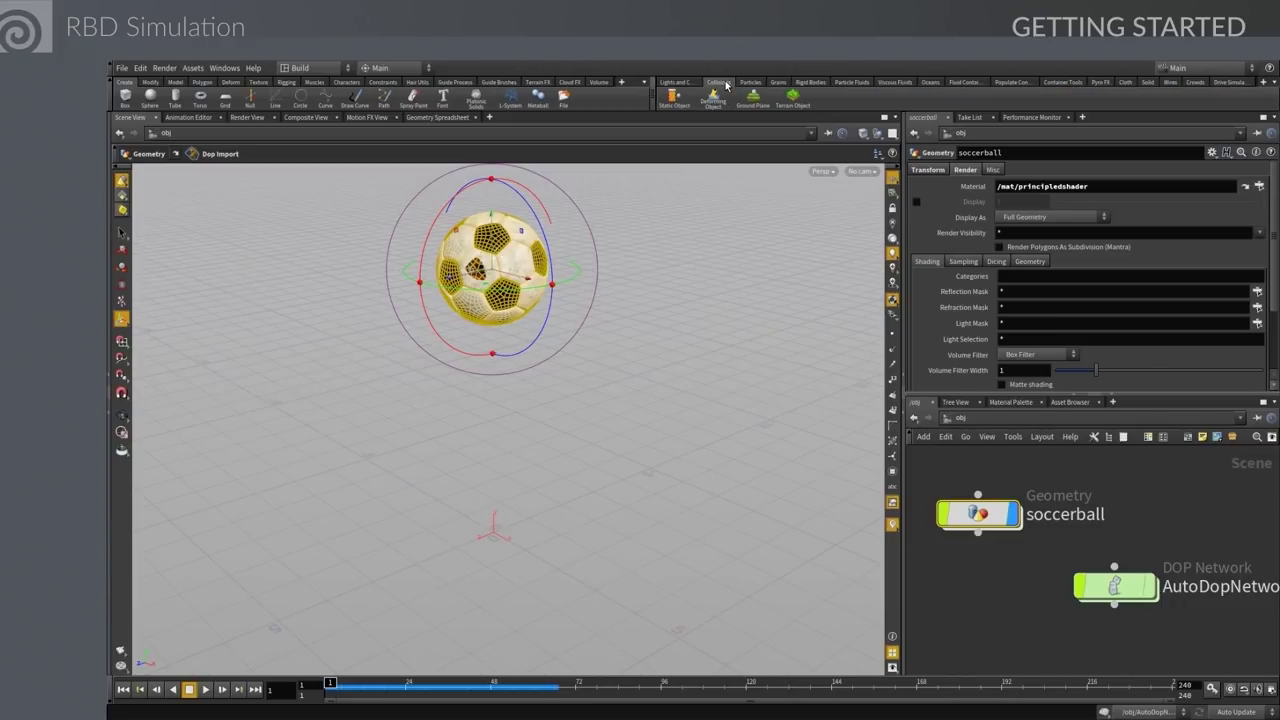
pyautogui.click(755, 100)
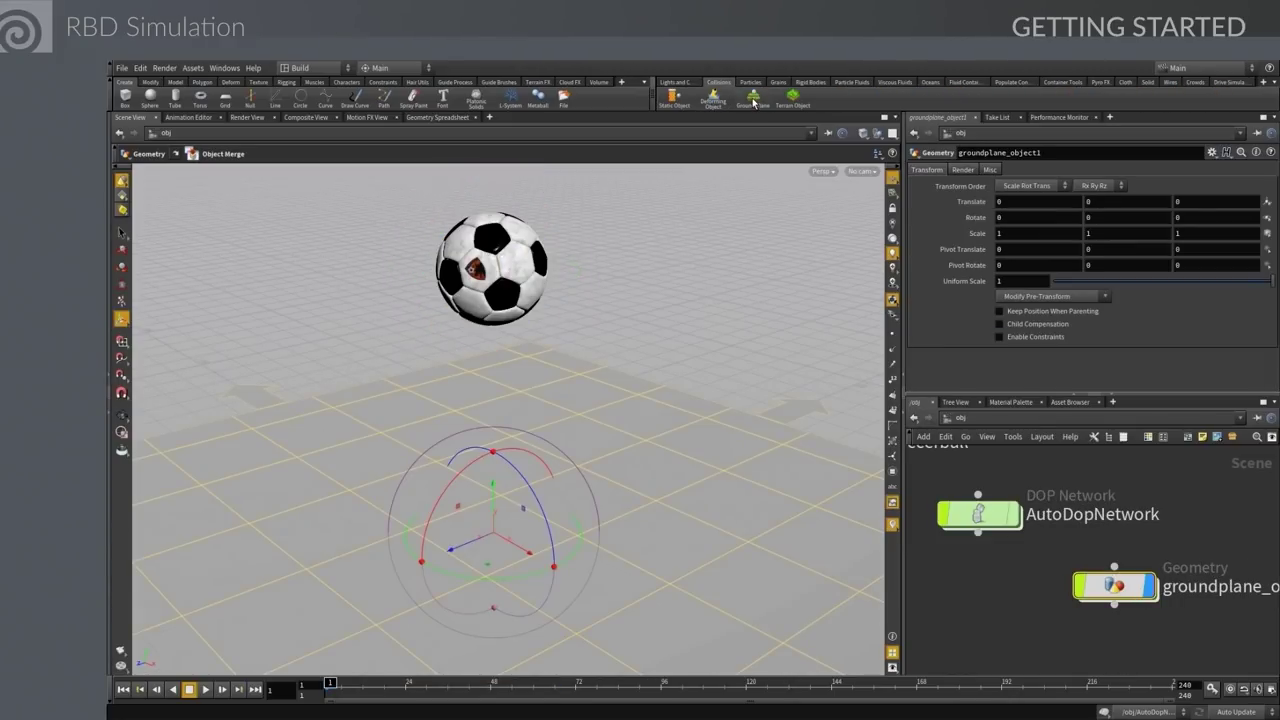
pyautogui.moveTo(1150, 588)
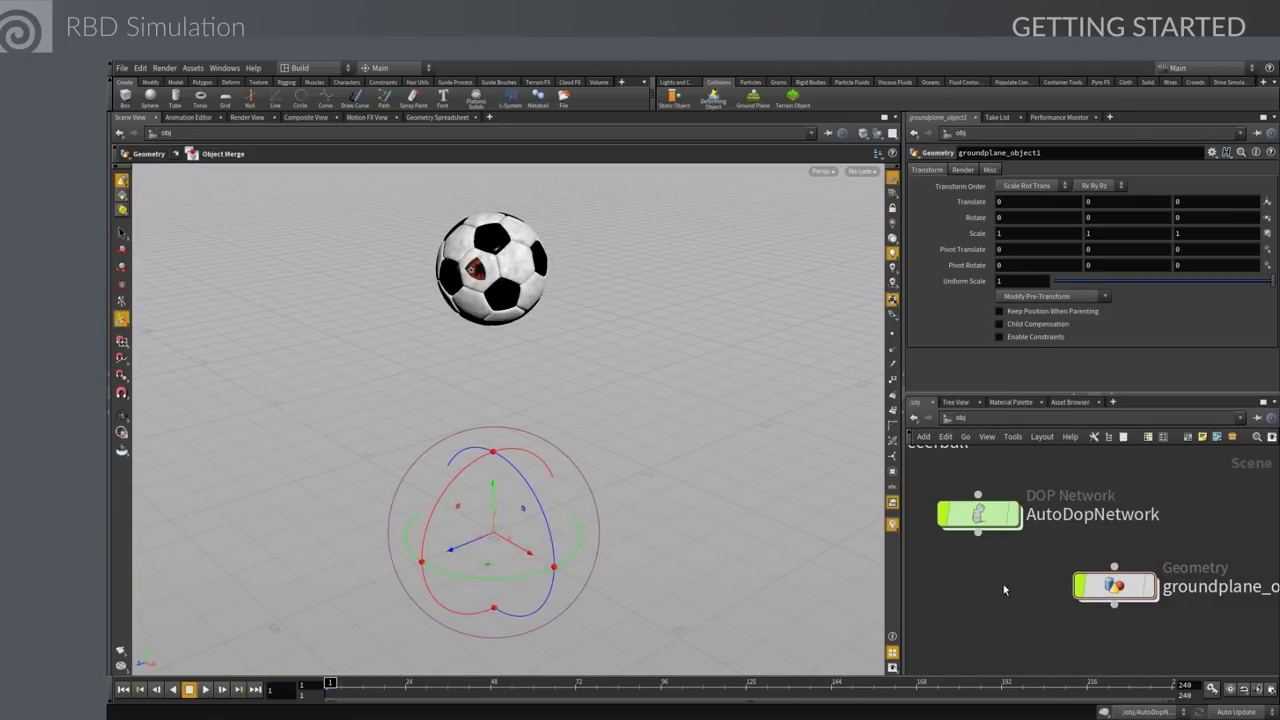
pyautogui.press('s')
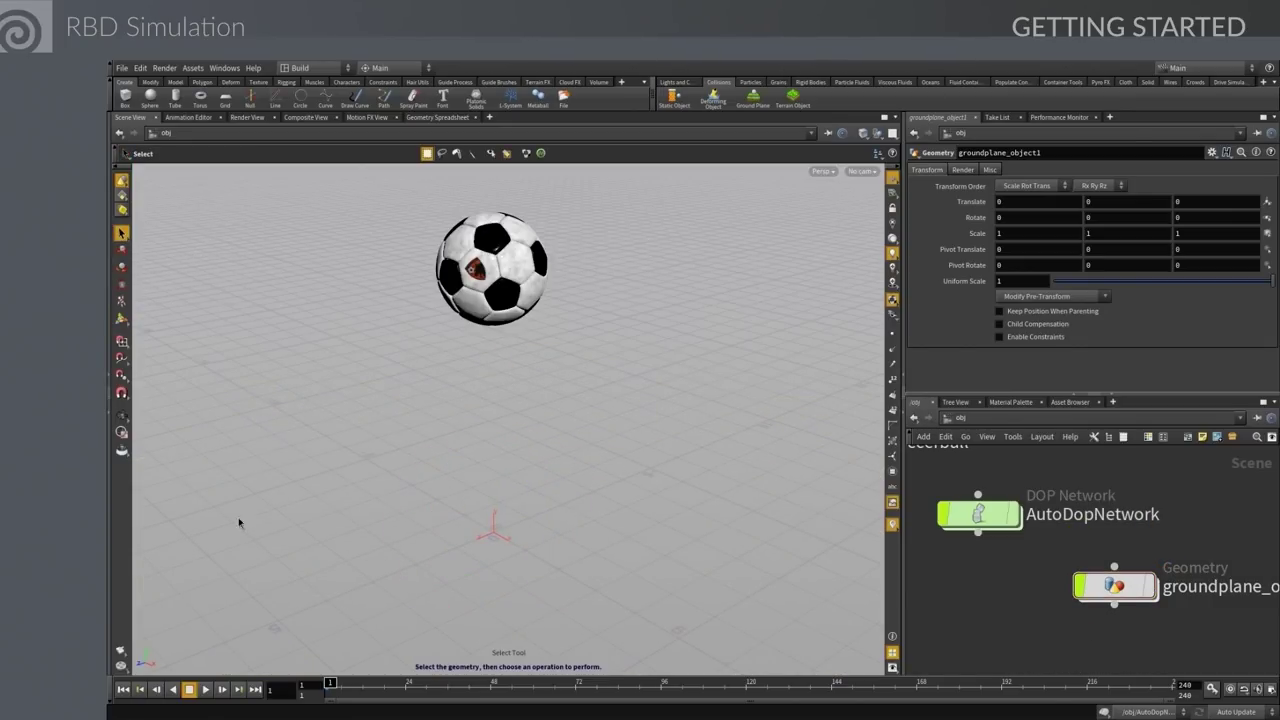
# Play the simulation of the ball falling onto the ground plane, stop it and return to the first frame
pyautogui.click(205, 690)
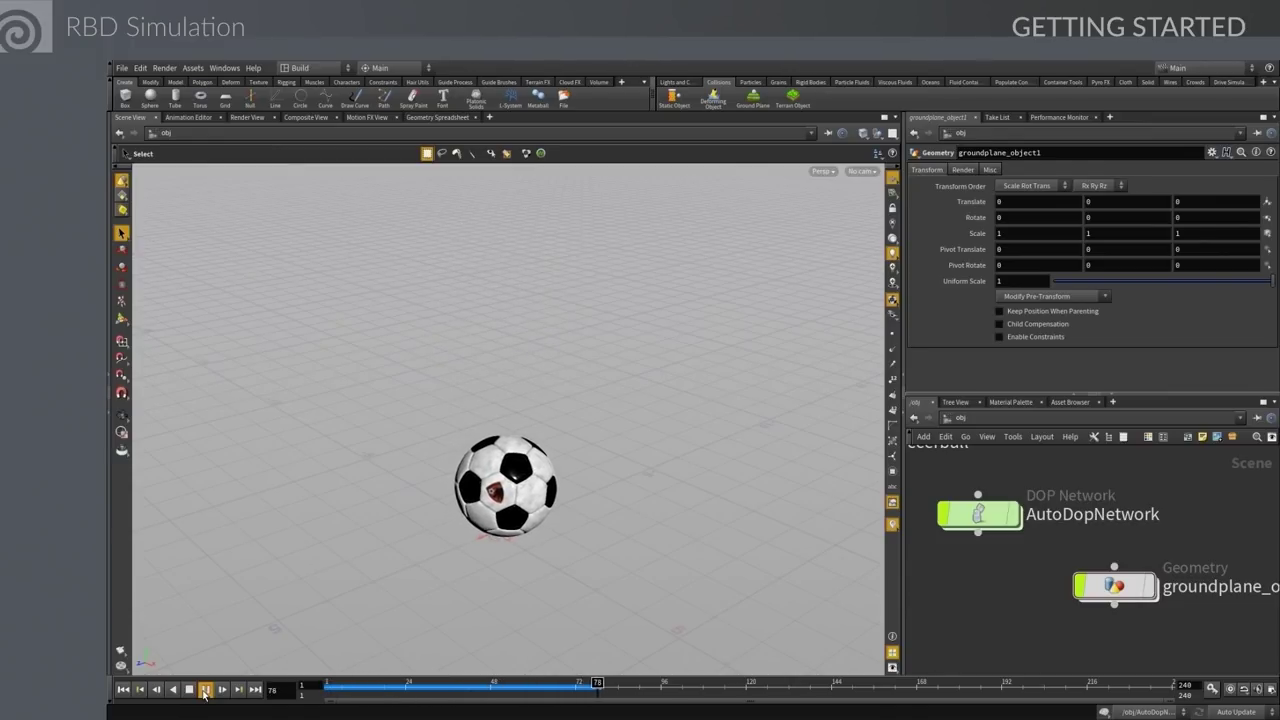
pyautogui.click(188, 689)
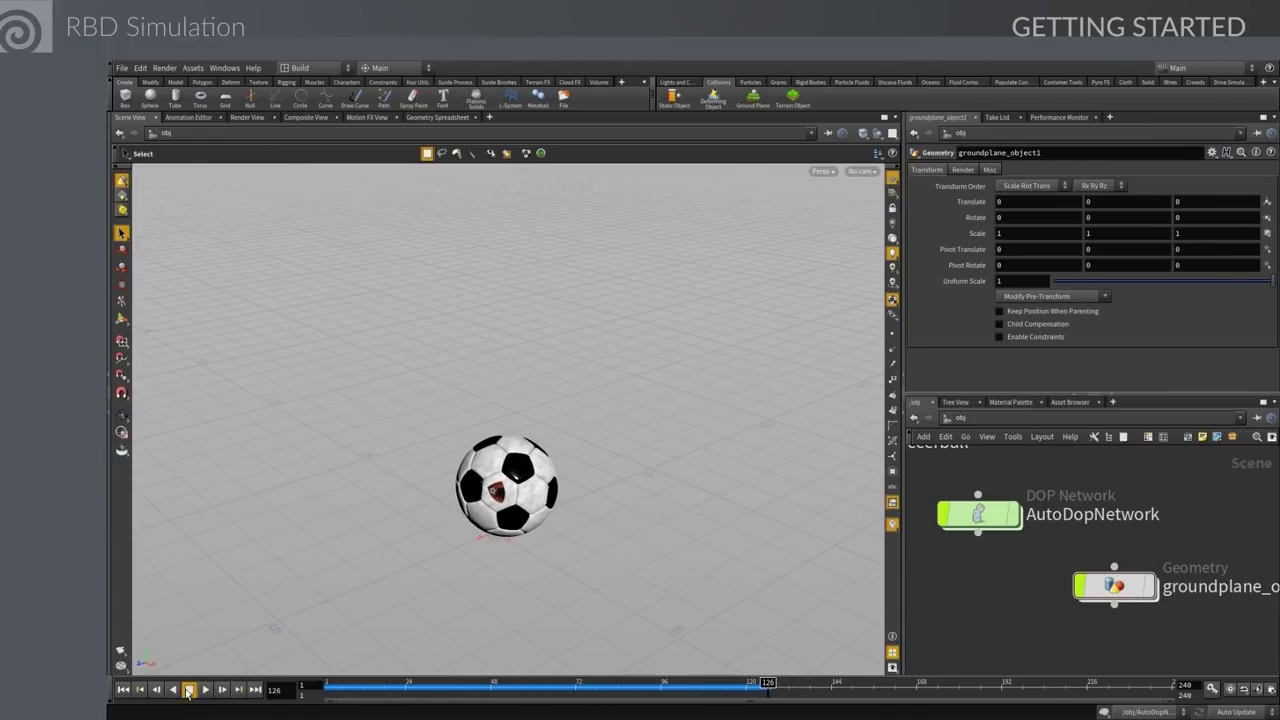
pyautogui.click(125, 690)
# Open the AutoDopNetwork, lay out its nodes and hide the groundplane1 object in the viewport
pyautogui.click(991, 517)
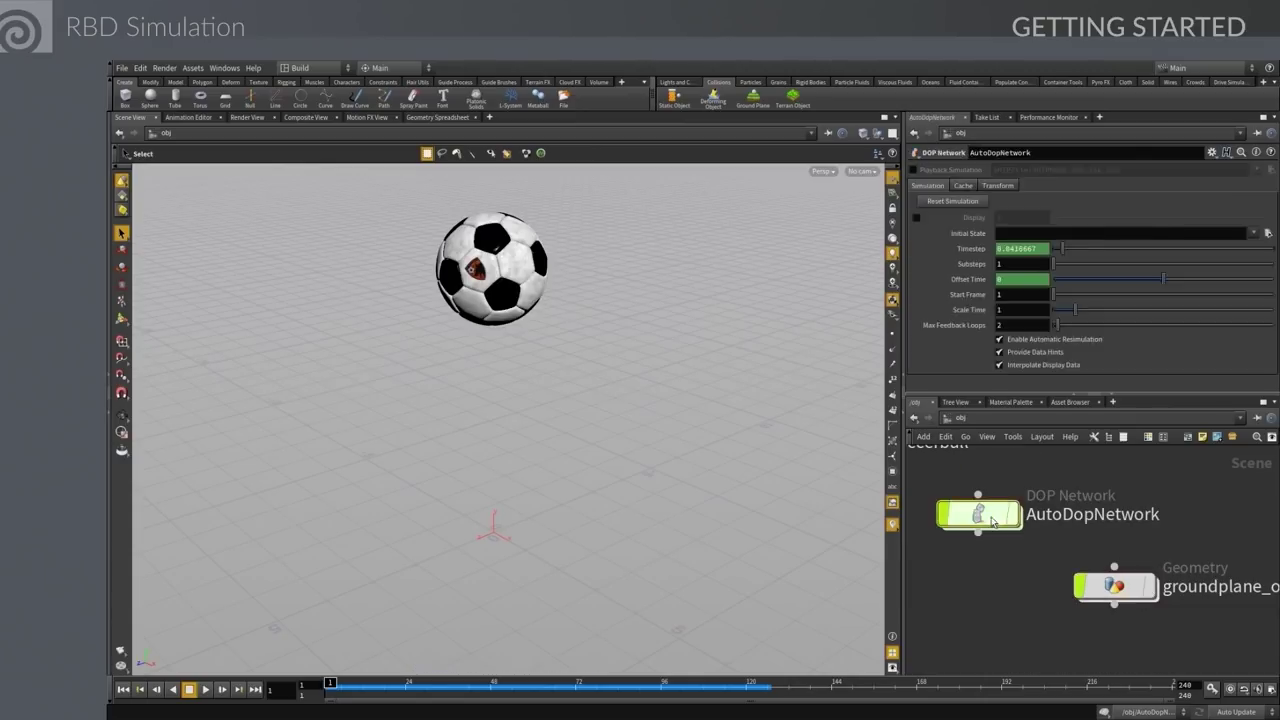
pyautogui.doubleClick(991, 517)
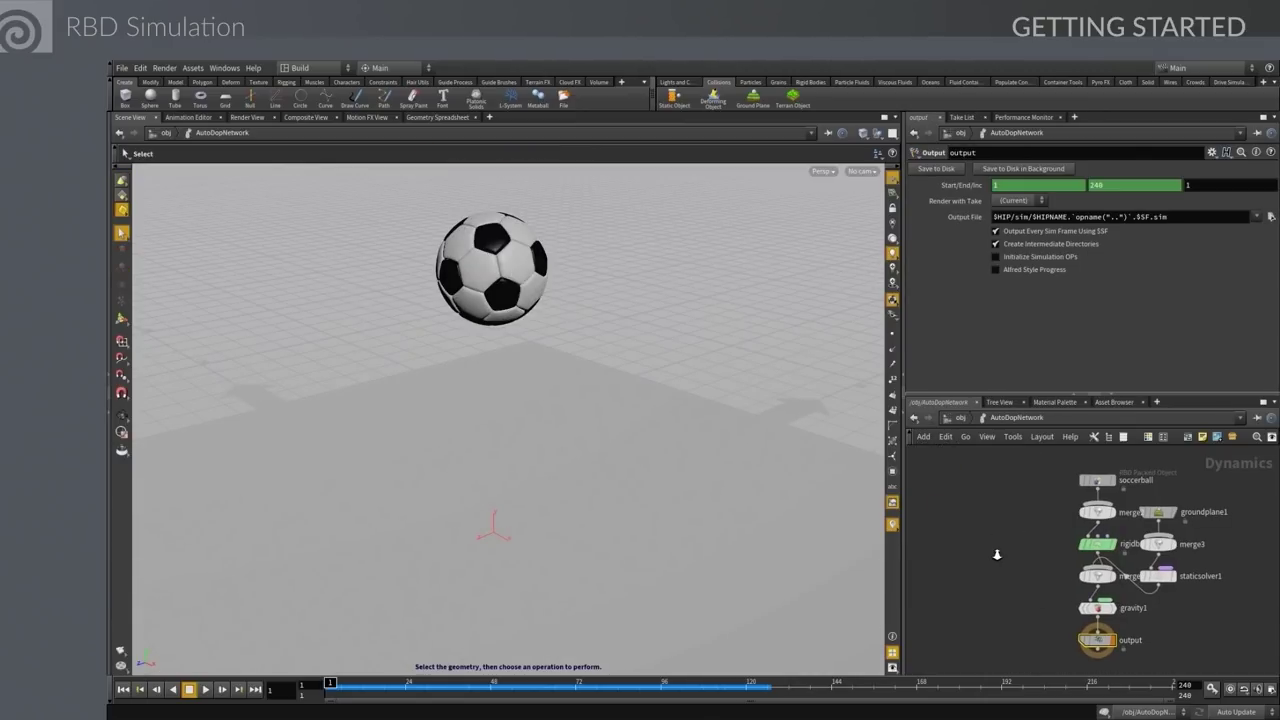
pyautogui.press('l')
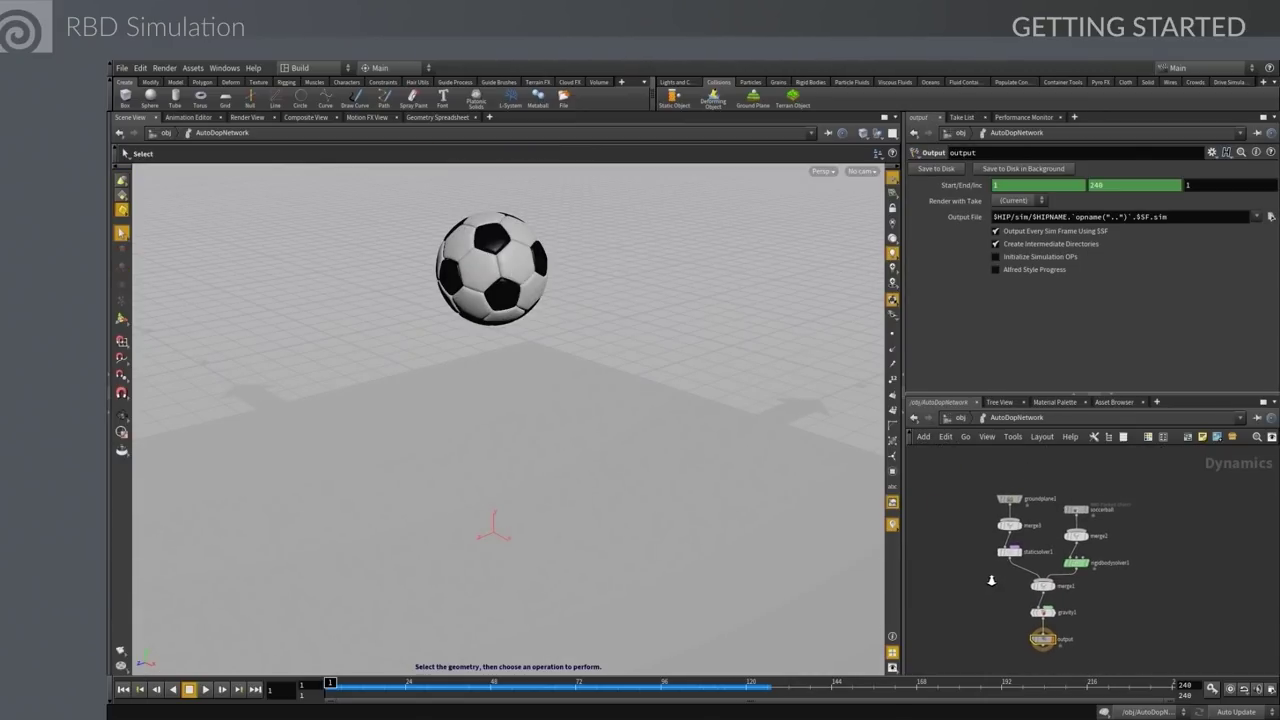
pyautogui.click(1087, 498)
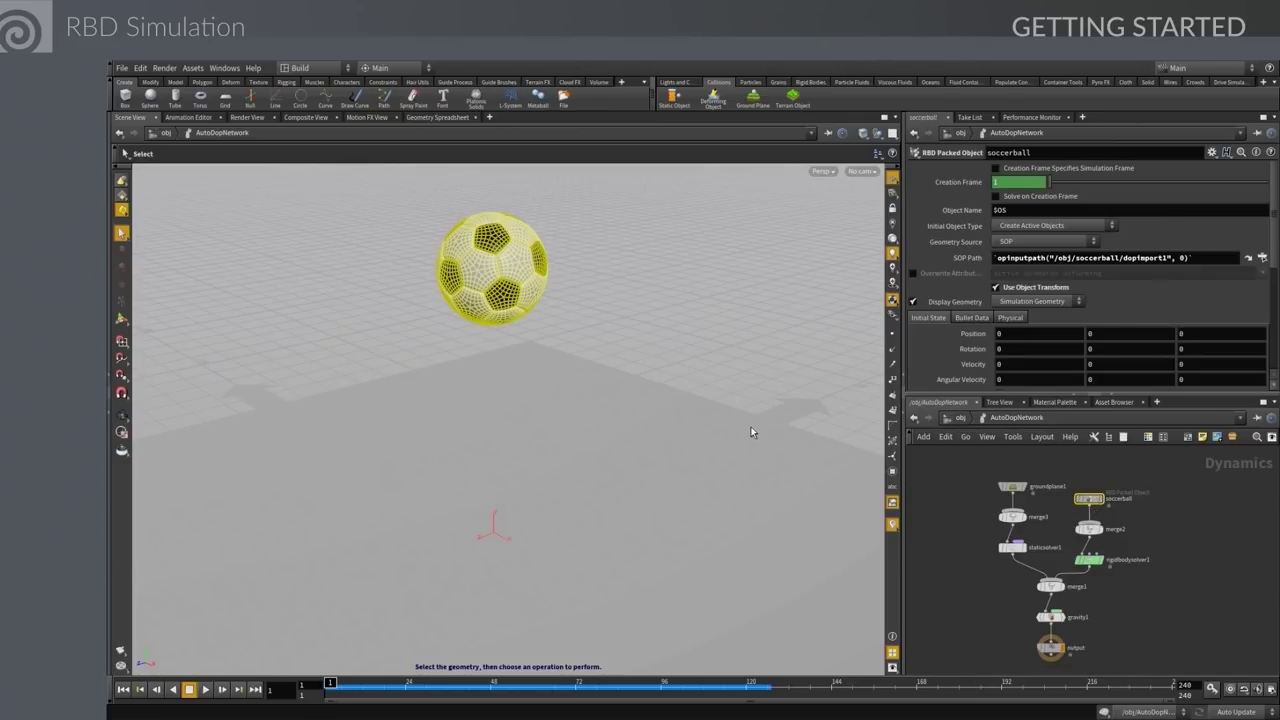
pyautogui.click(1012, 487)
pyautogui.click(1010, 184)
# Give the soccerball RBD object an initial velocity along Z, play the simulation and return to the first frame
pyautogui.click(1088, 499)
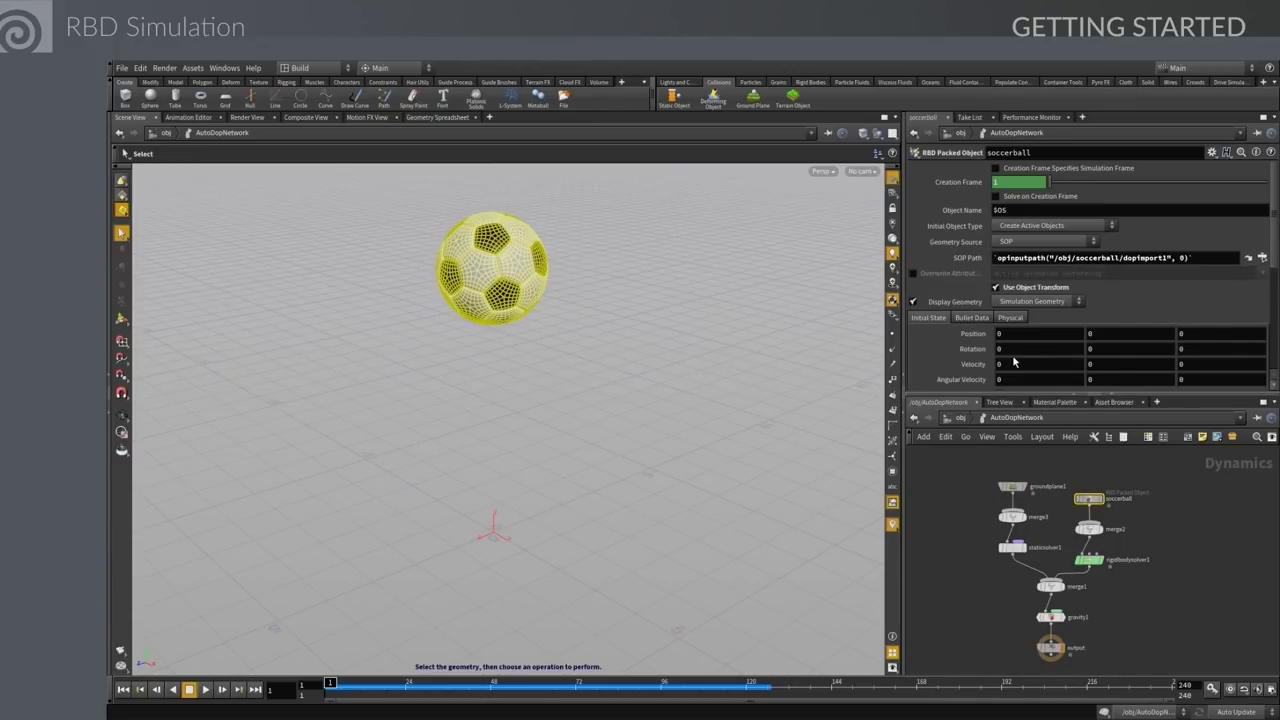
pyautogui.scroll(1, 995, 353)
pyautogui.scroll(-2, 1008, 362)
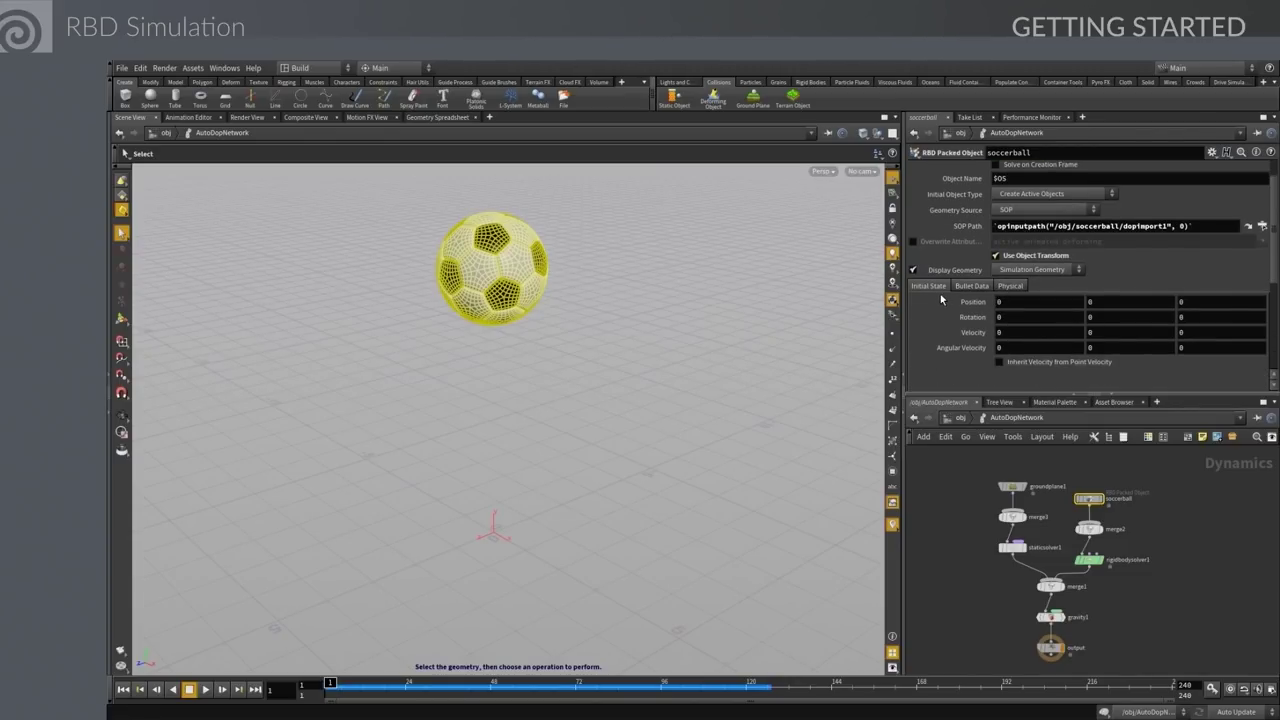
pyautogui.click(1090, 332)
pyautogui.click(1184, 332)
pyautogui.press('Return')
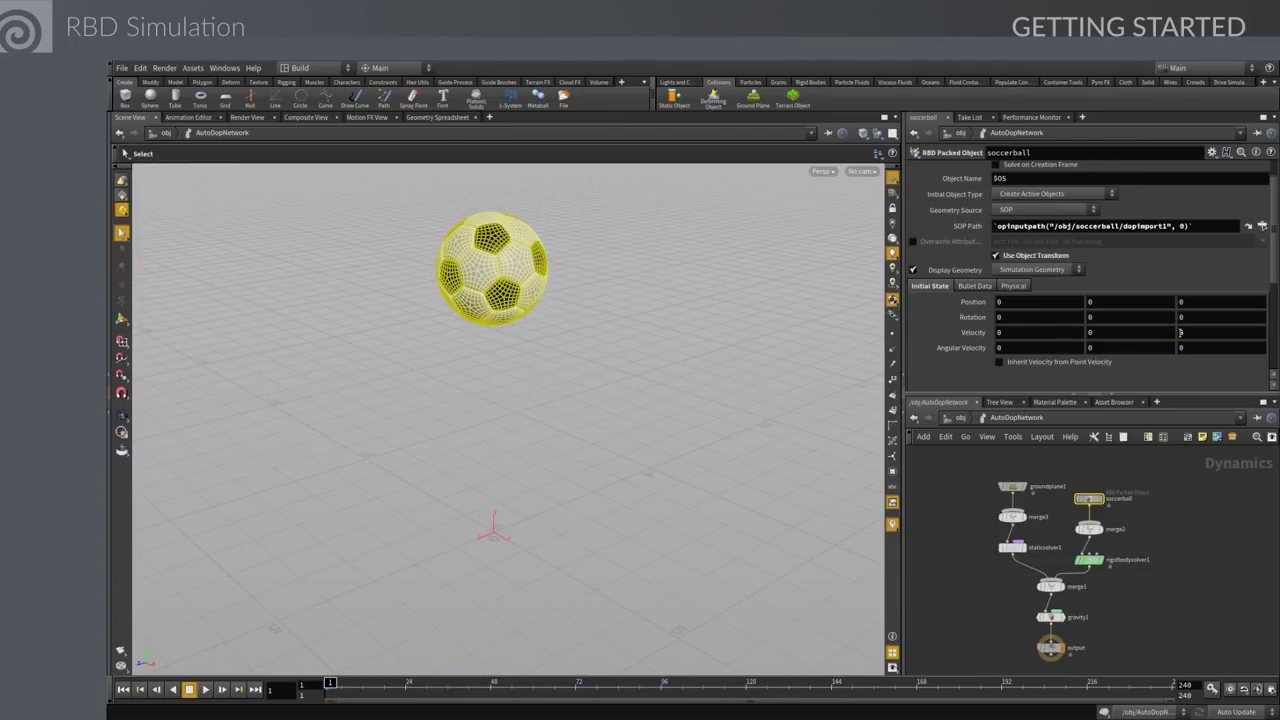
pyautogui.click(205, 690)
pyautogui.click(189, 690)
pyautogui.click(123, 689)
# Set the soccer ball's initial Z velocity to -10 and play the simulation
pyautogui.click(1183, 335)
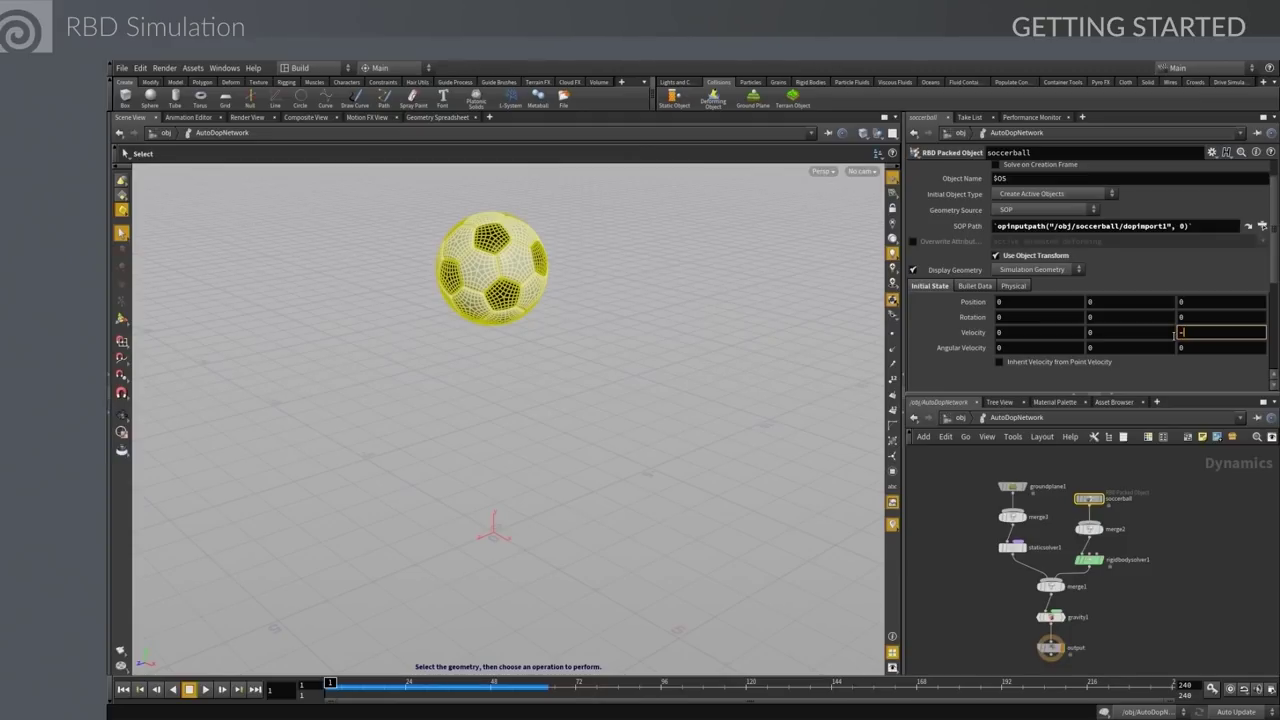
pyautogui.press('Return')
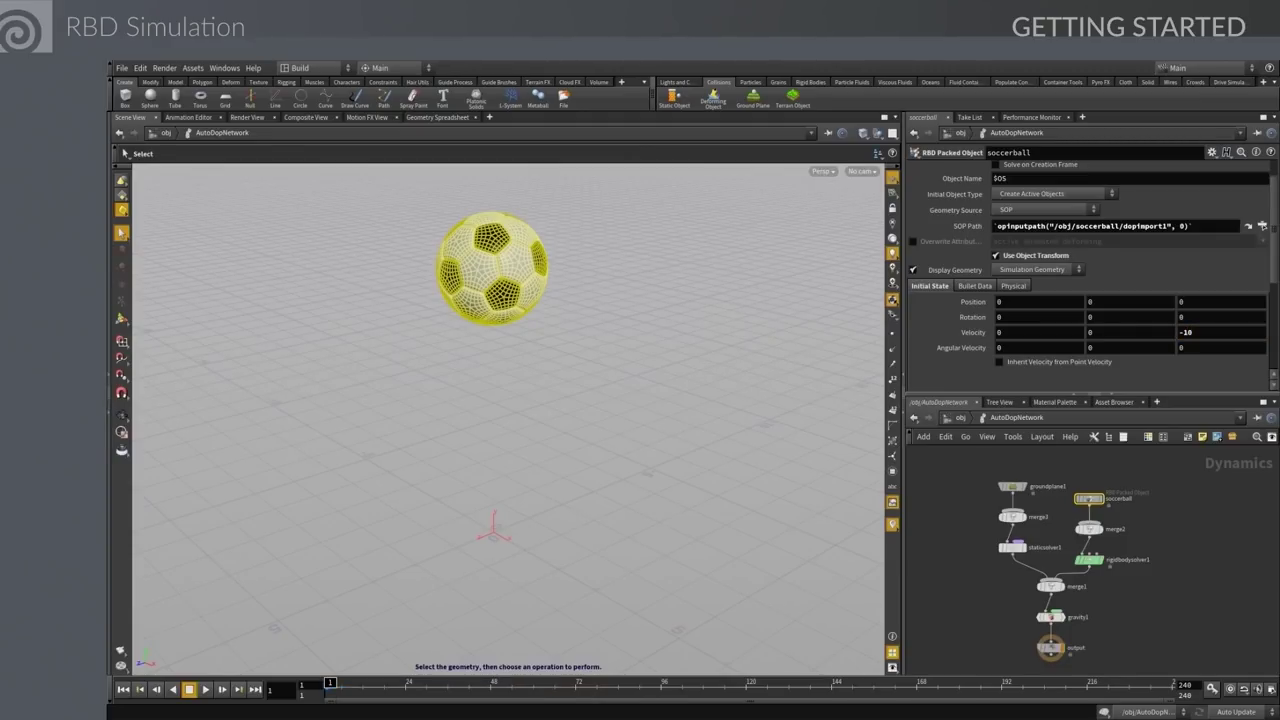
pyautogui.click(205, 689)
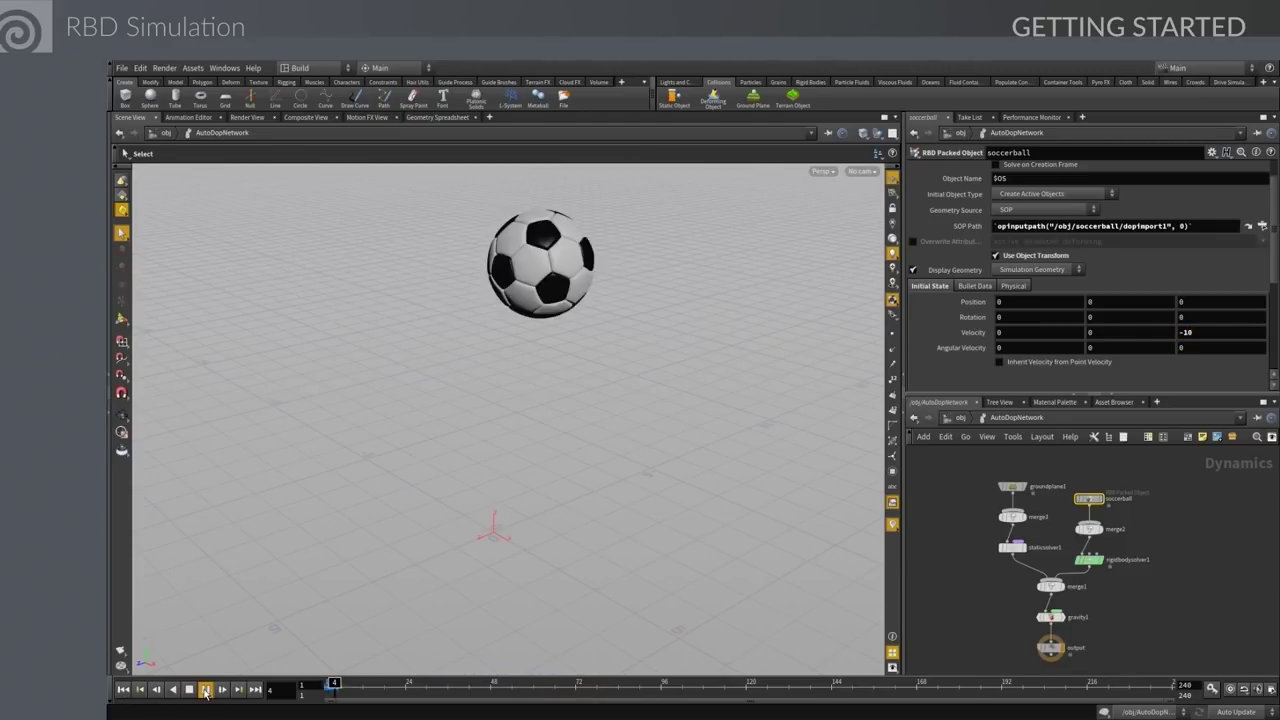
pyautogui.click(189, 689)
# Reframe the scene to fit the ball's whole path, replay the simulation and return to the first frame
pyautogui.press('Escape')
pyautogui.moveTo(597, 446); pyautogui.dragTo(312, 510)
pyautogui.press('s')
pyautogui.click(123, 689)
pyautogui.click(205, 689)
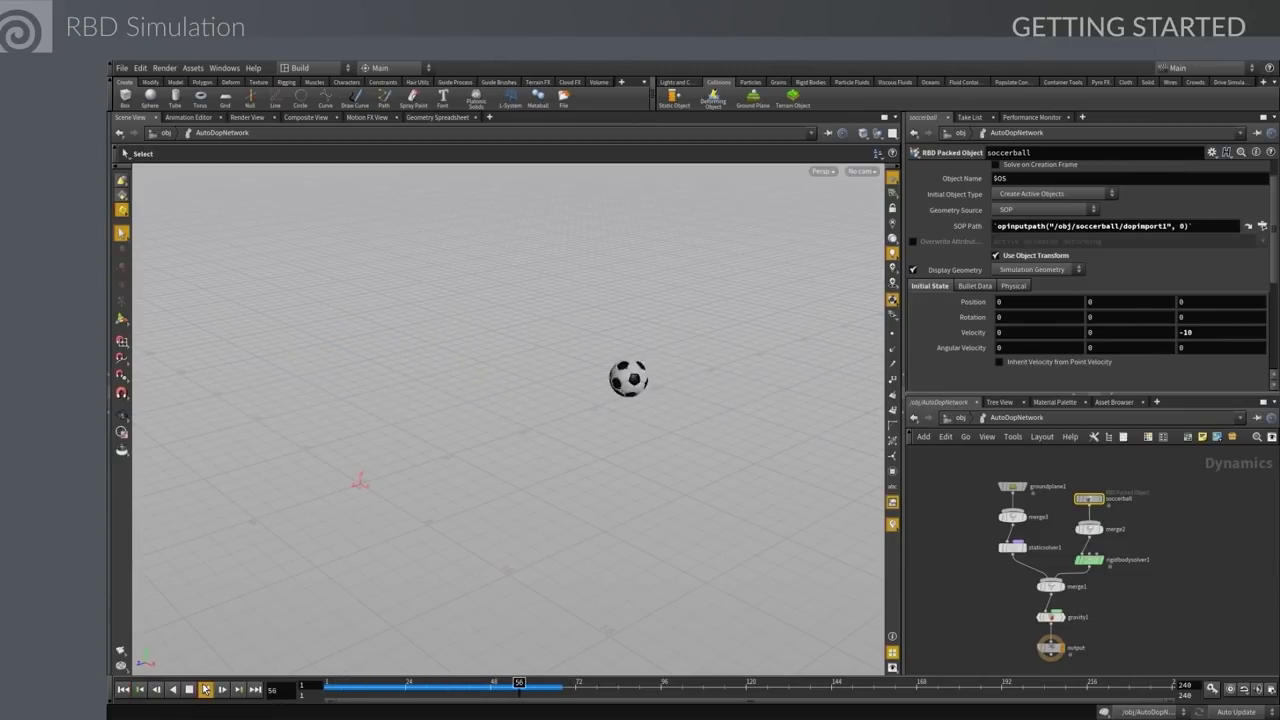
pyautogui.click(205, 689)
pyautogui.click(123, 689)
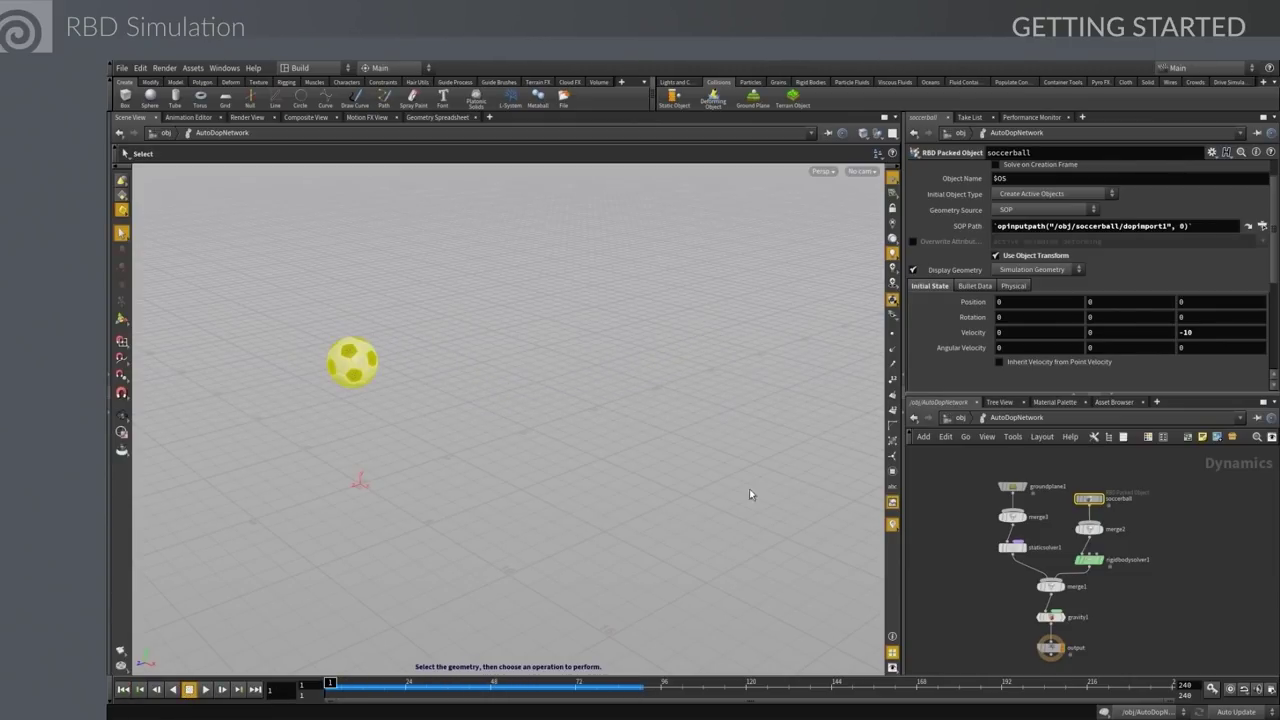
# Set the soccer ball's initial Z velocity to -20, play the simulation and return to the first frame
pyautogui.doubleClick(1185, 332)
pyautogui.write('-20')
pyautogui.press('Return')
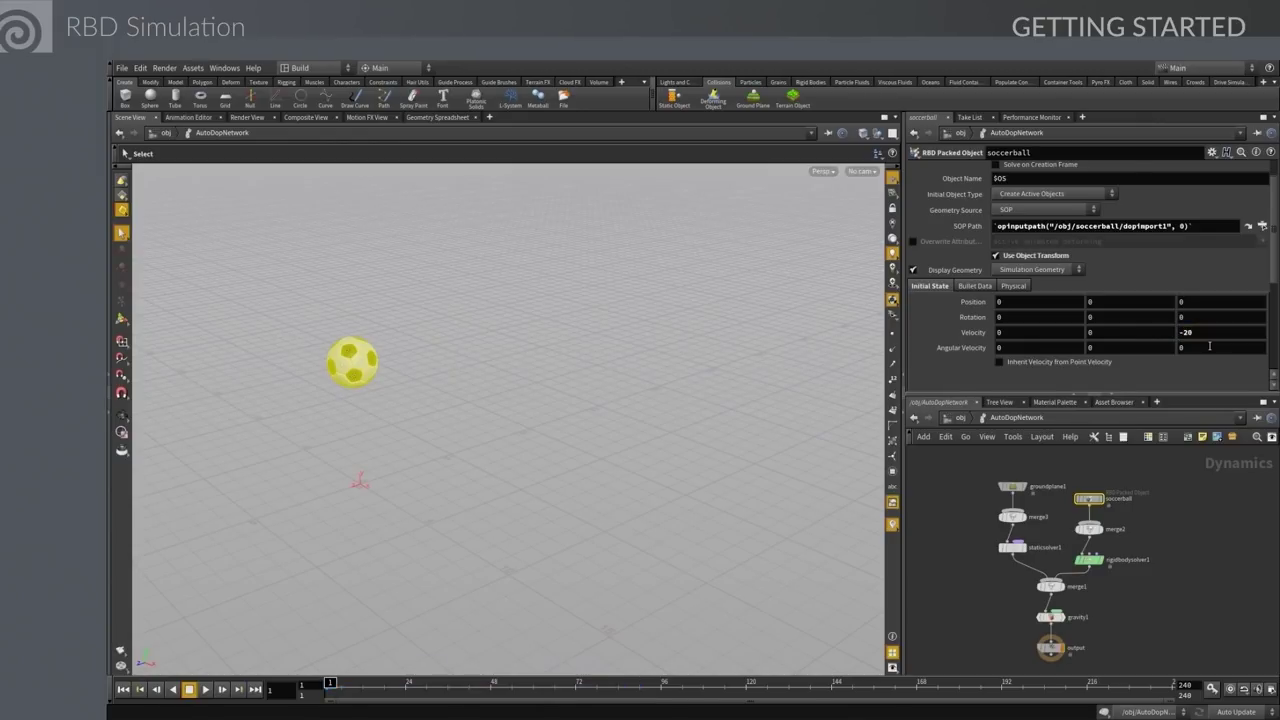
pyautogui.click(204, 690)
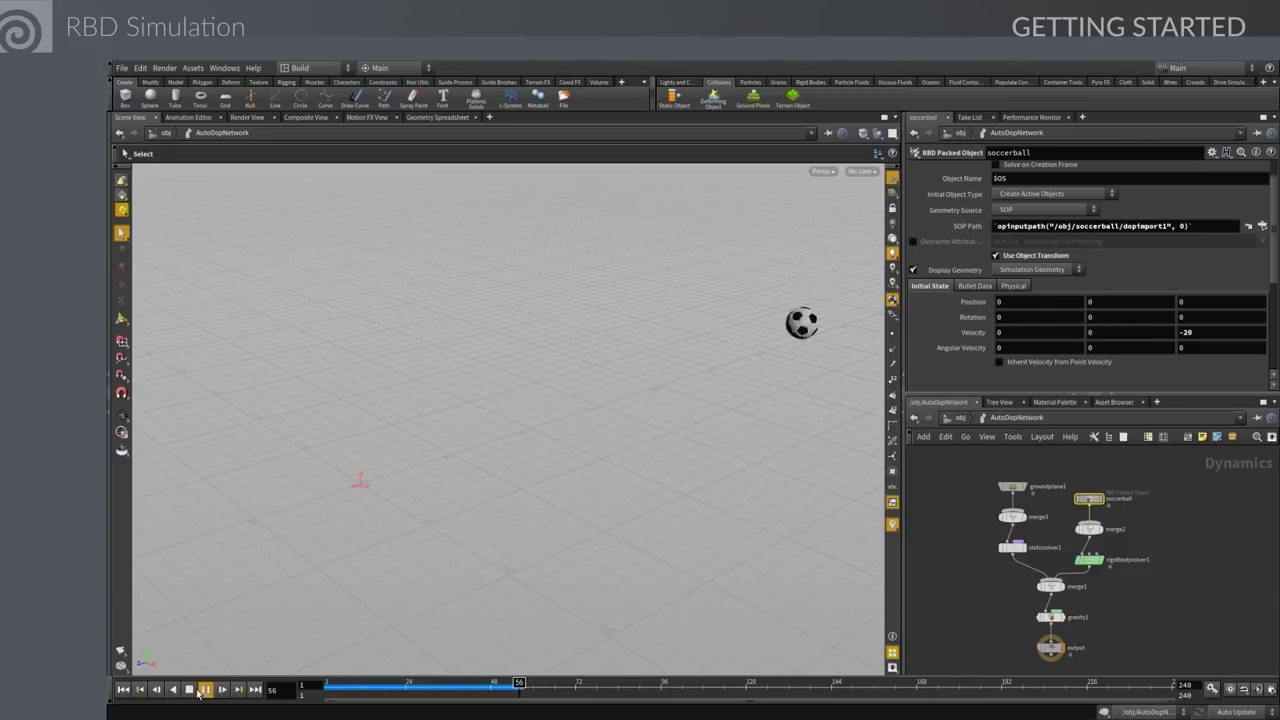
pyautogui.click(204, 690)
pyautogui.click(123, 690)
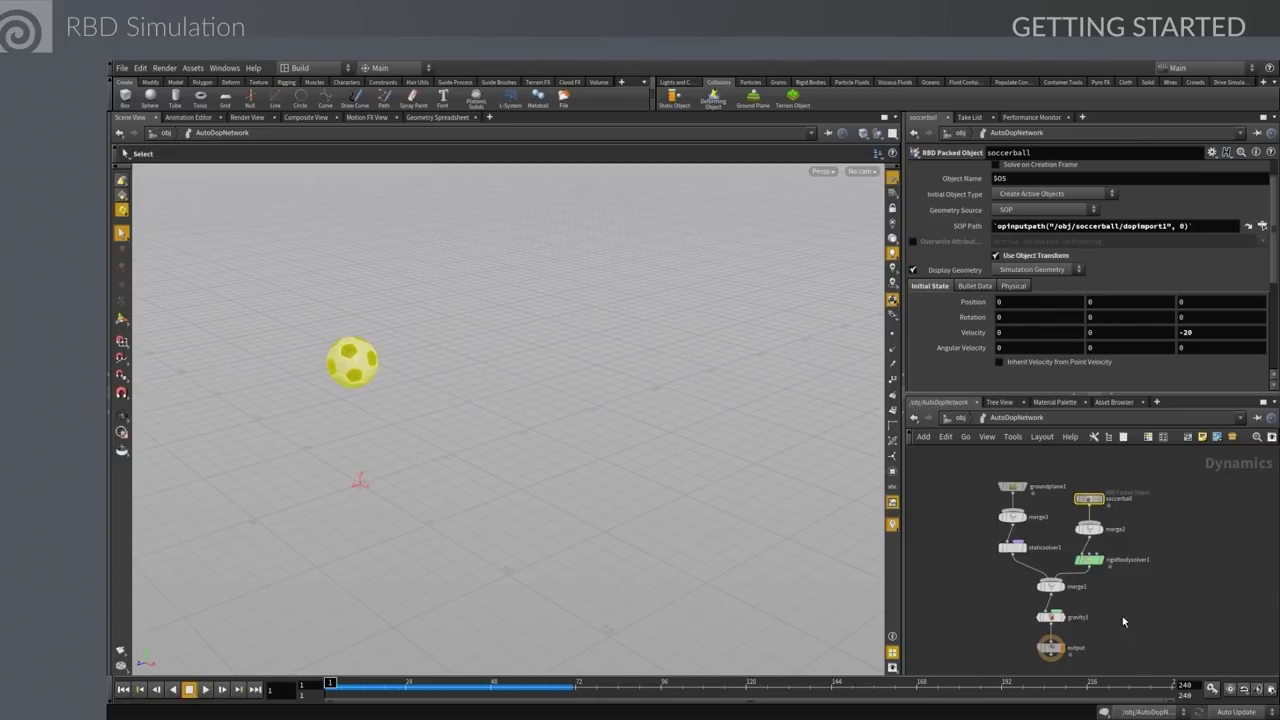
# Display the wall object, make it a static collision object and move groundplane1 clear of the wall node in the AutoDopNetwork
pyautogui.click(958, 417)
pyautogui.moveTo(1193, 525); pyautogui.dragTo(1150, 551, button='middle')
pyautogui.scroll(-3, 1150, 551)
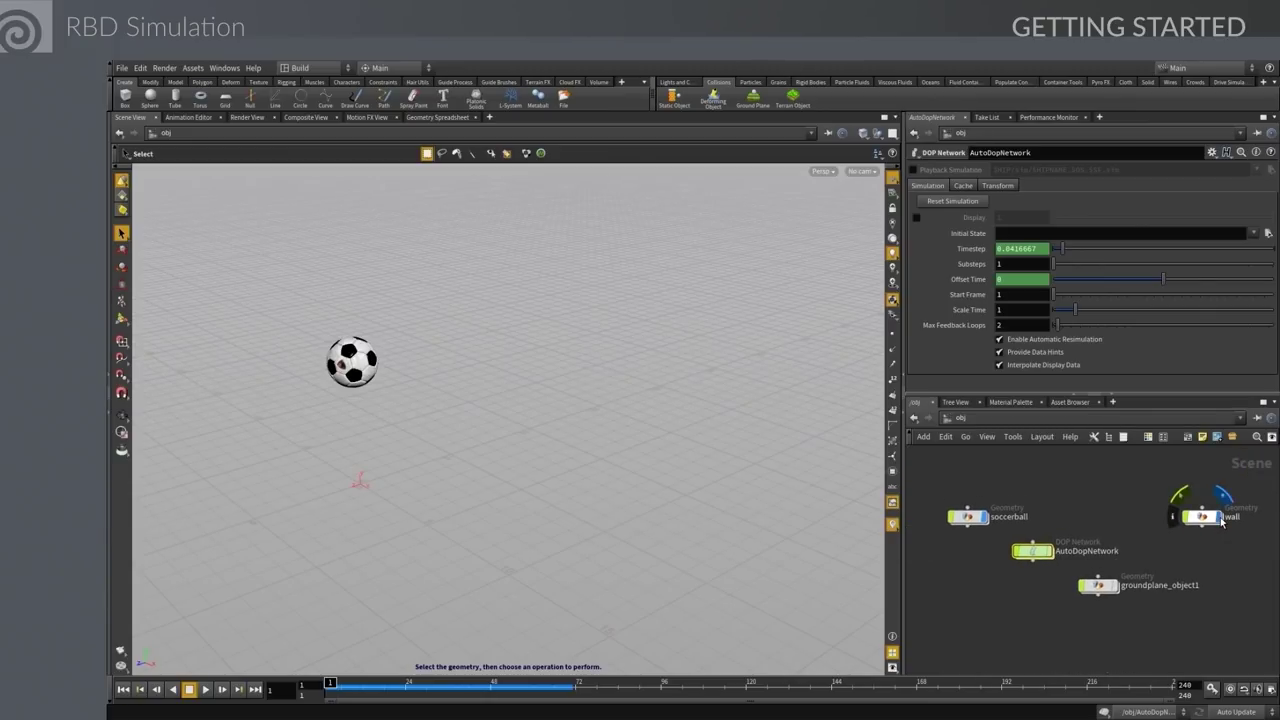
pyautogui.click(1222, 495)
pyautogui.click(1198, 518)
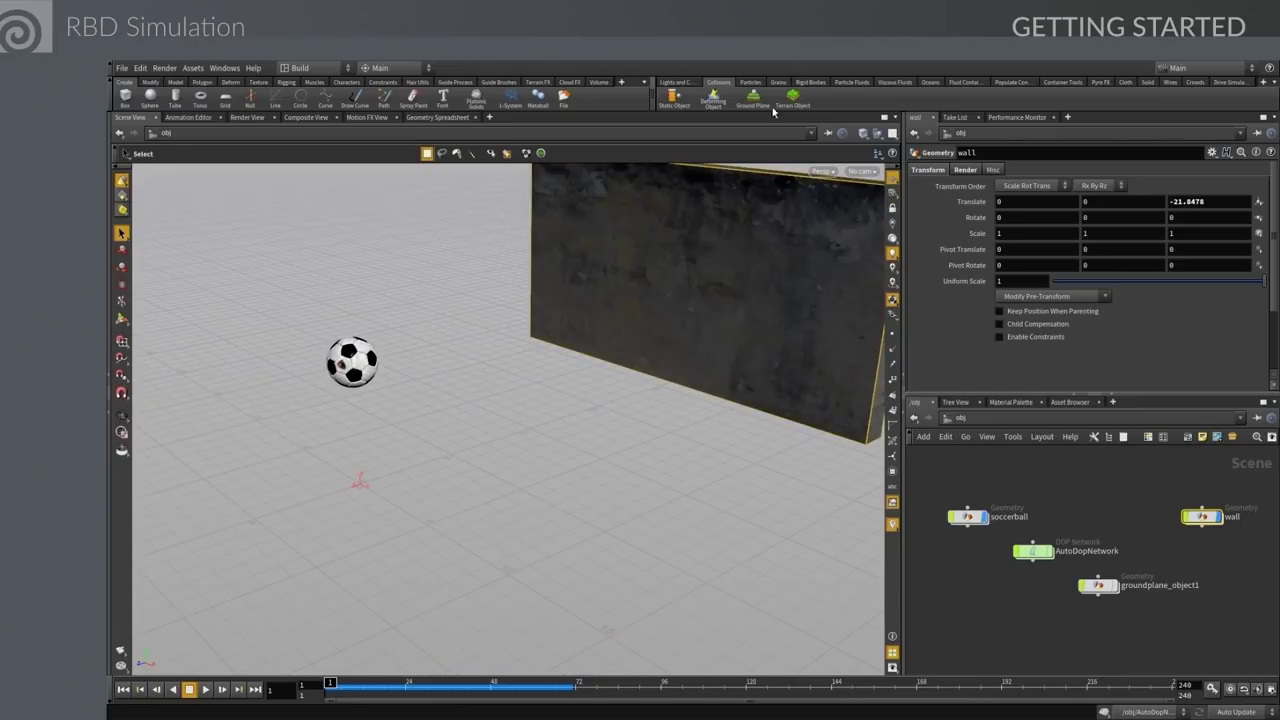
pyautogui.click(673, 100)
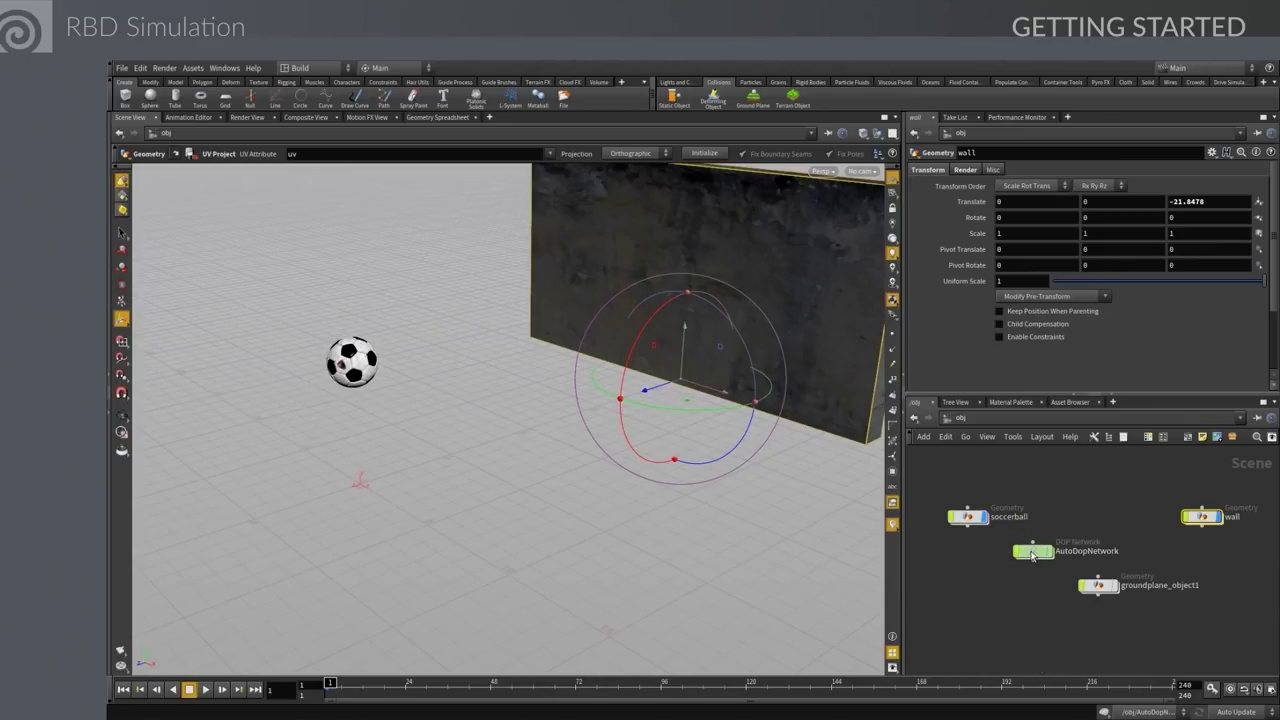
pyautogui.moveTo(1057, 511); pyautogui.dragTo(956, 475)
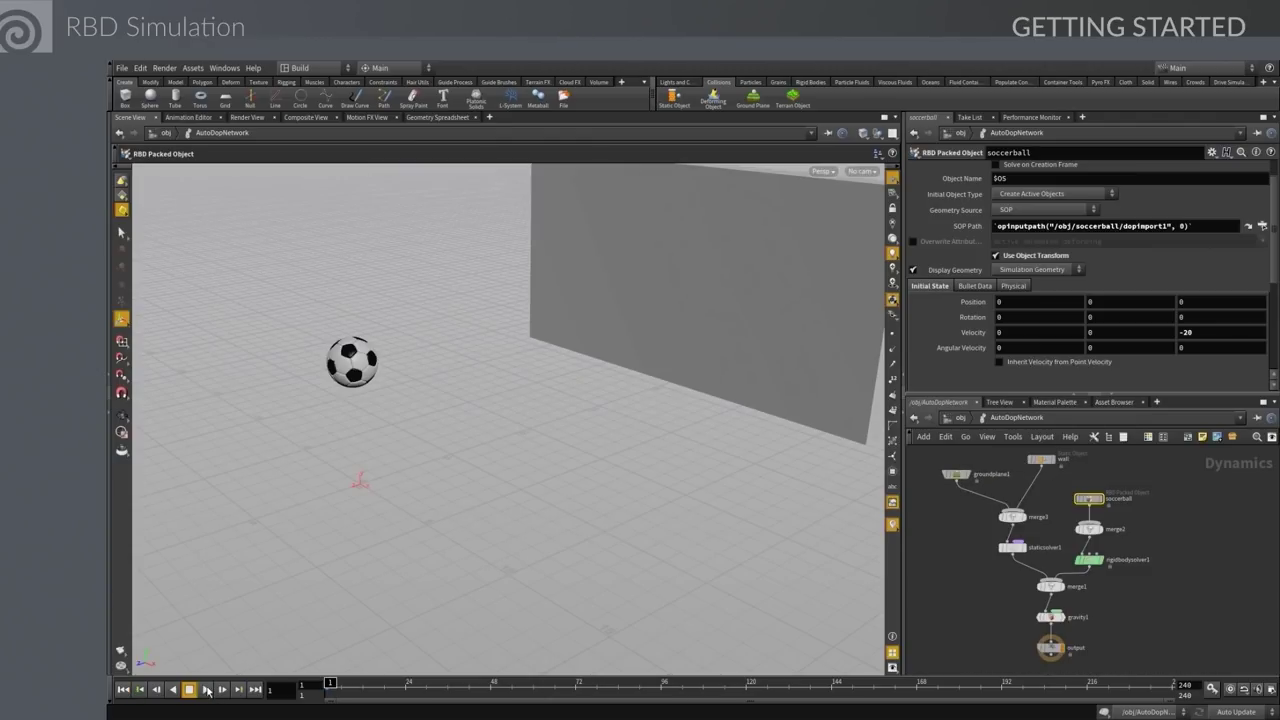
# Play the ball's collision with the wall twice, returning to the first frame each time
pyautogui.click(207, 690)
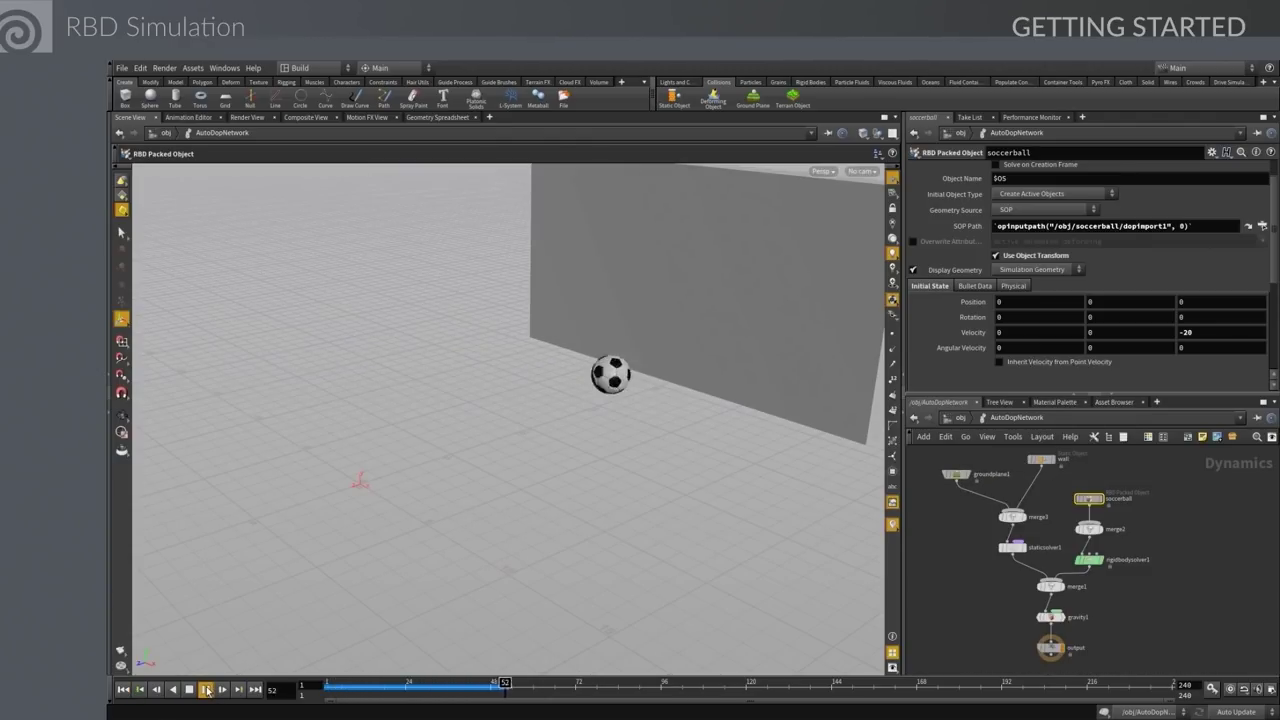
pyautogui.click(188, 690)
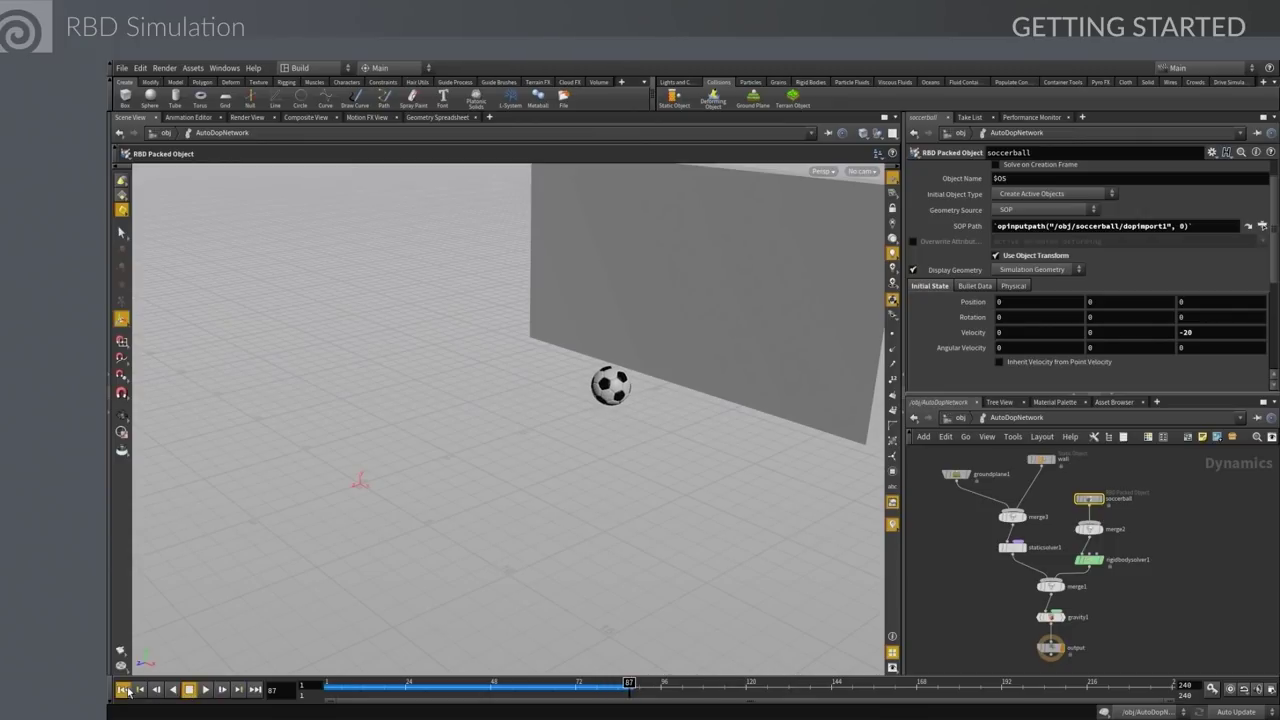
pyautogui.click(125, 690)
pyautogui.click(205, 690)
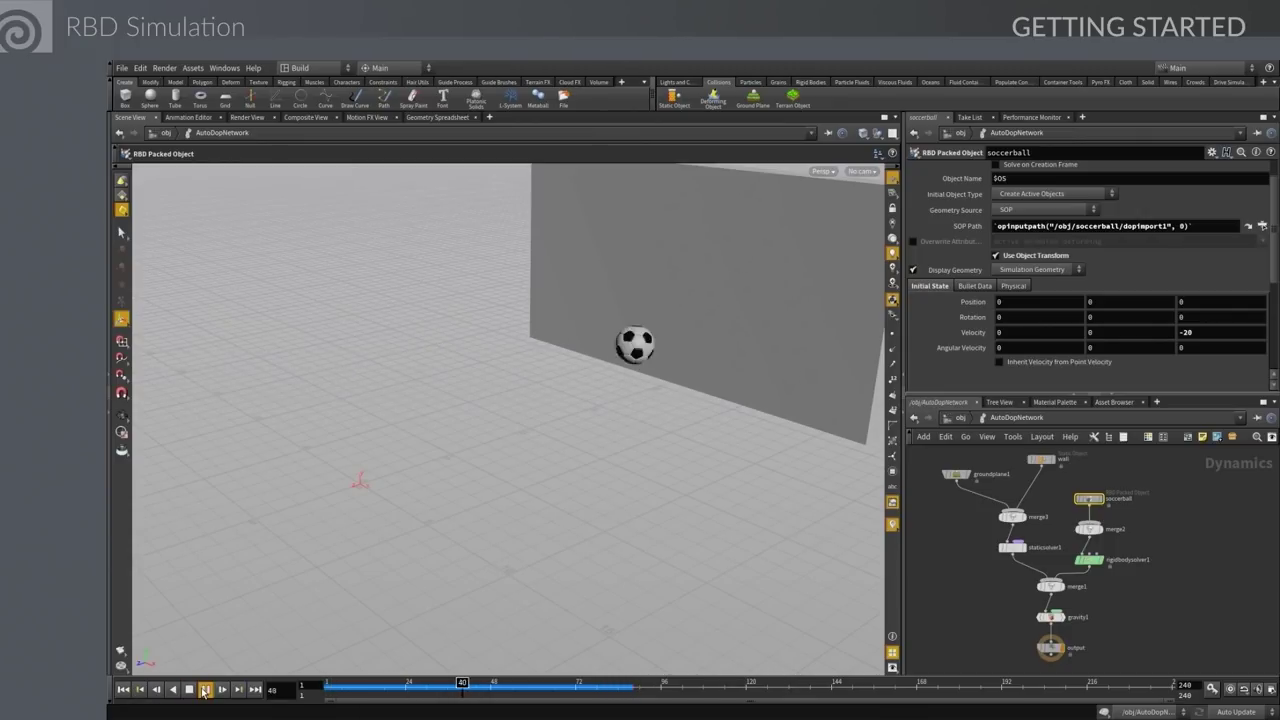
pyautogui.click(188, 690)
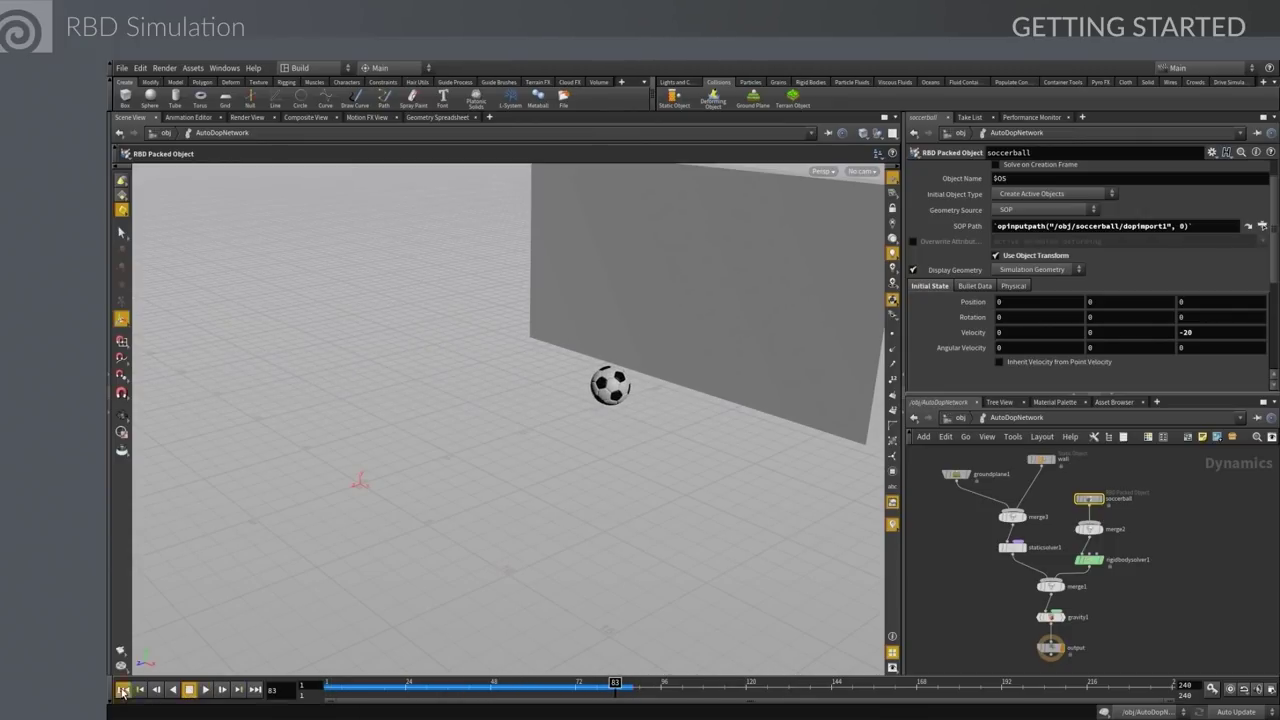
pyautogui.click(123, 690)
# Check the scene at object level, reopen AutoDopNetwork and set the soccer ball's initial Y velocity to 8
pyautogui.click(955, 419)
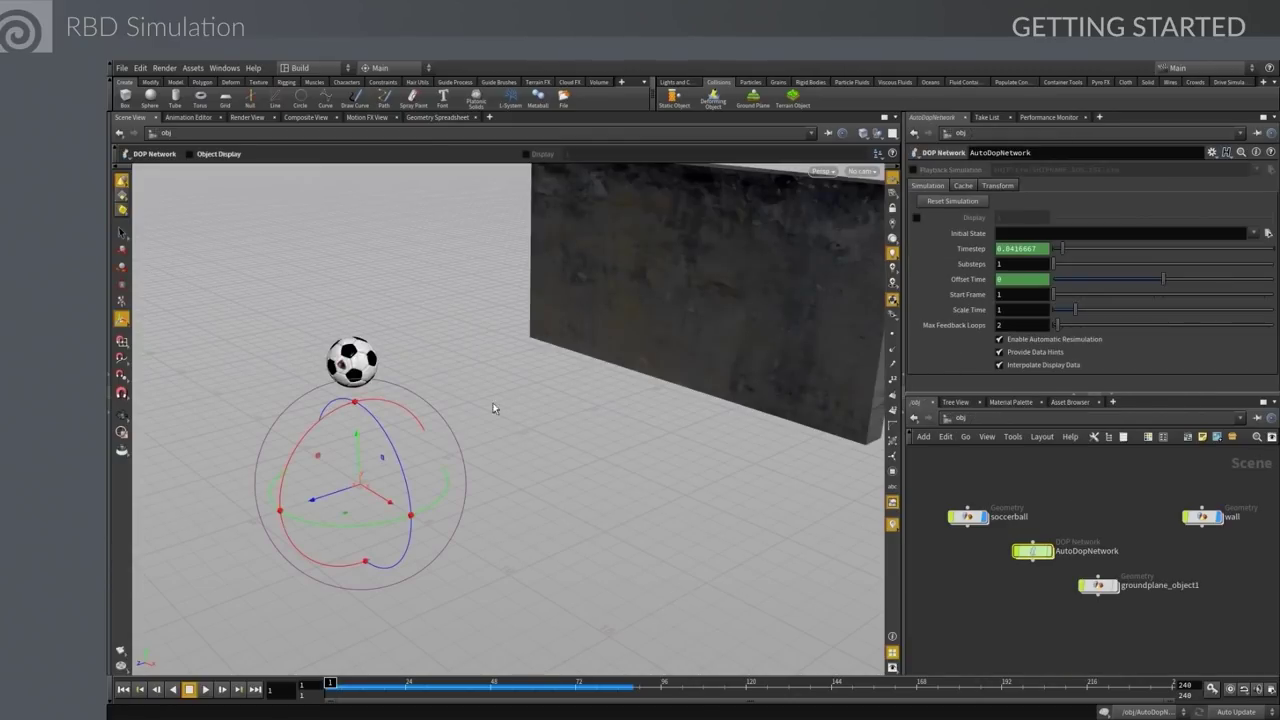
pyautogui.click(966, 517)
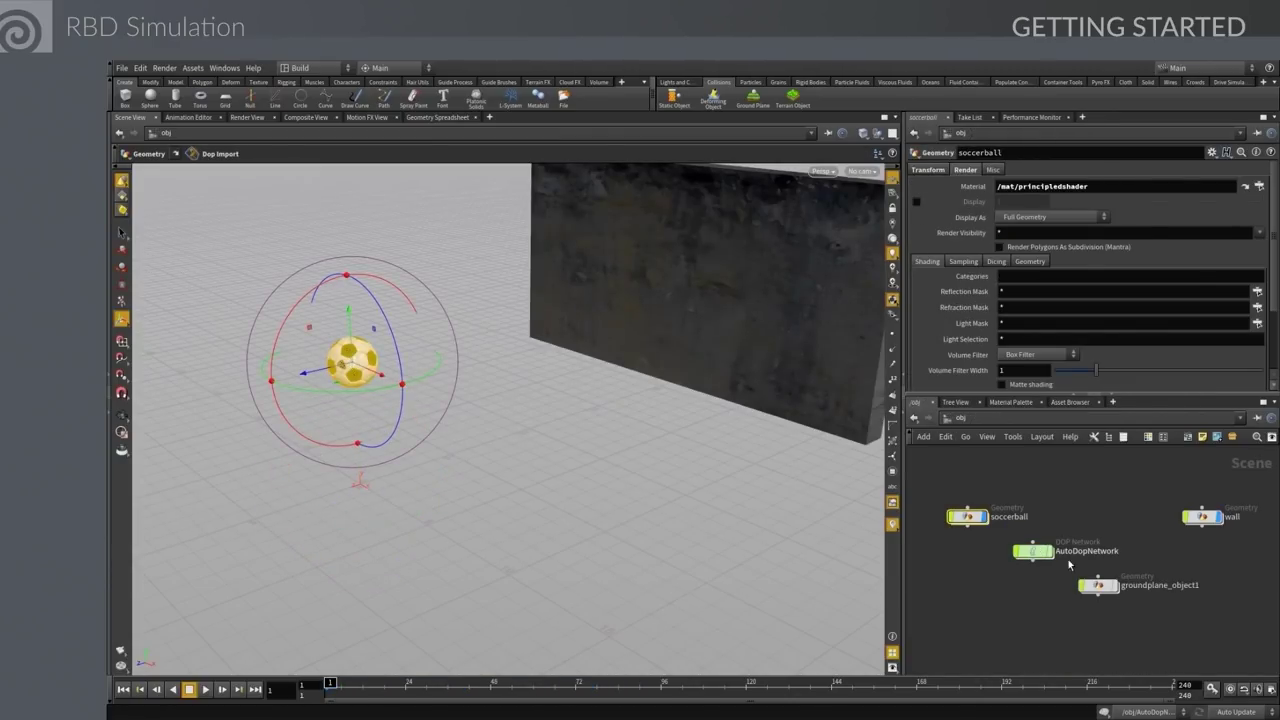
pyautogui.doubleClick(1033, 550)
pyautogui.moveTo(1089, 499)
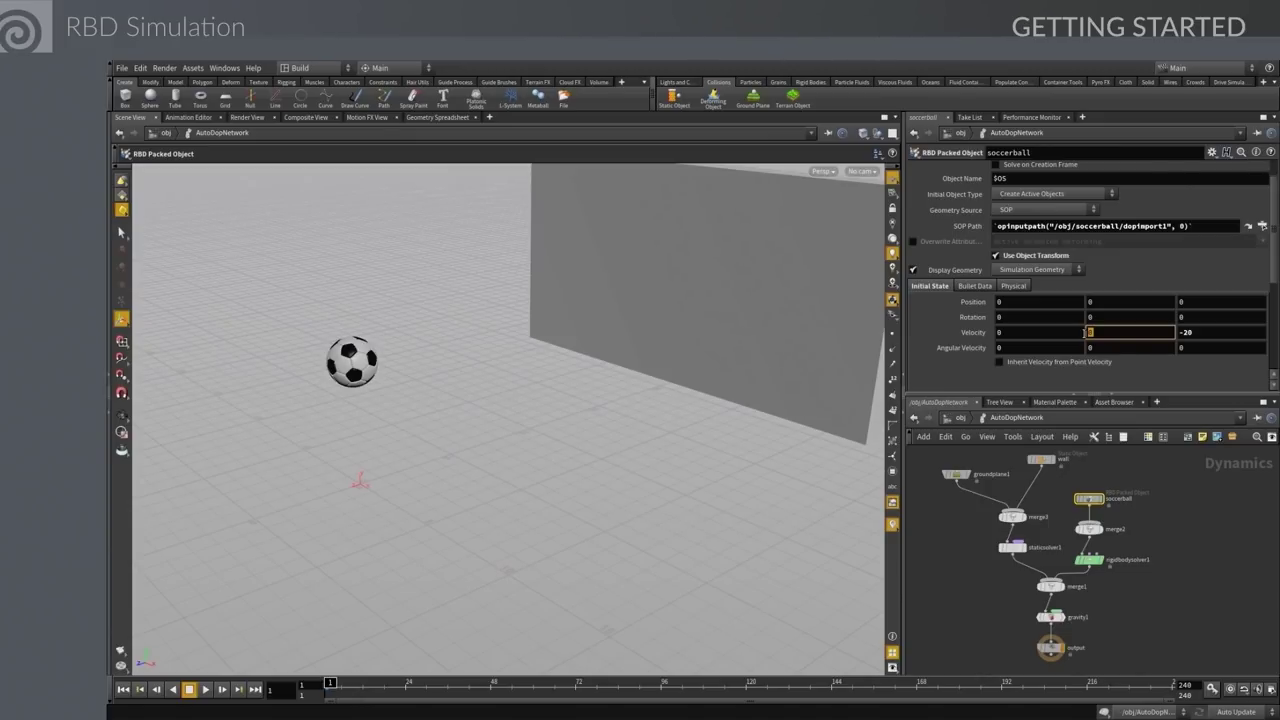
pyautogui.press('Return')
# Play the ball's collision with the wall, return to the first frame and replay the simulation
pyautogui.click(204, 688)
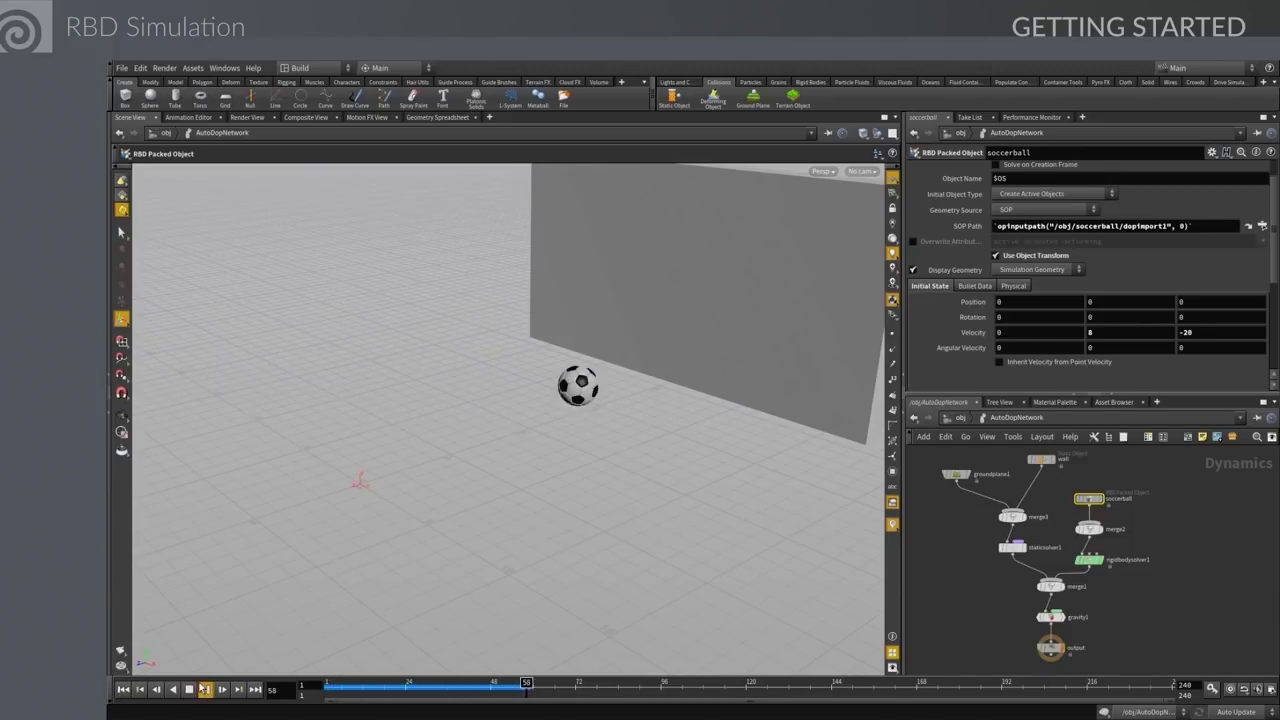
pyautogui.click(189, 689)
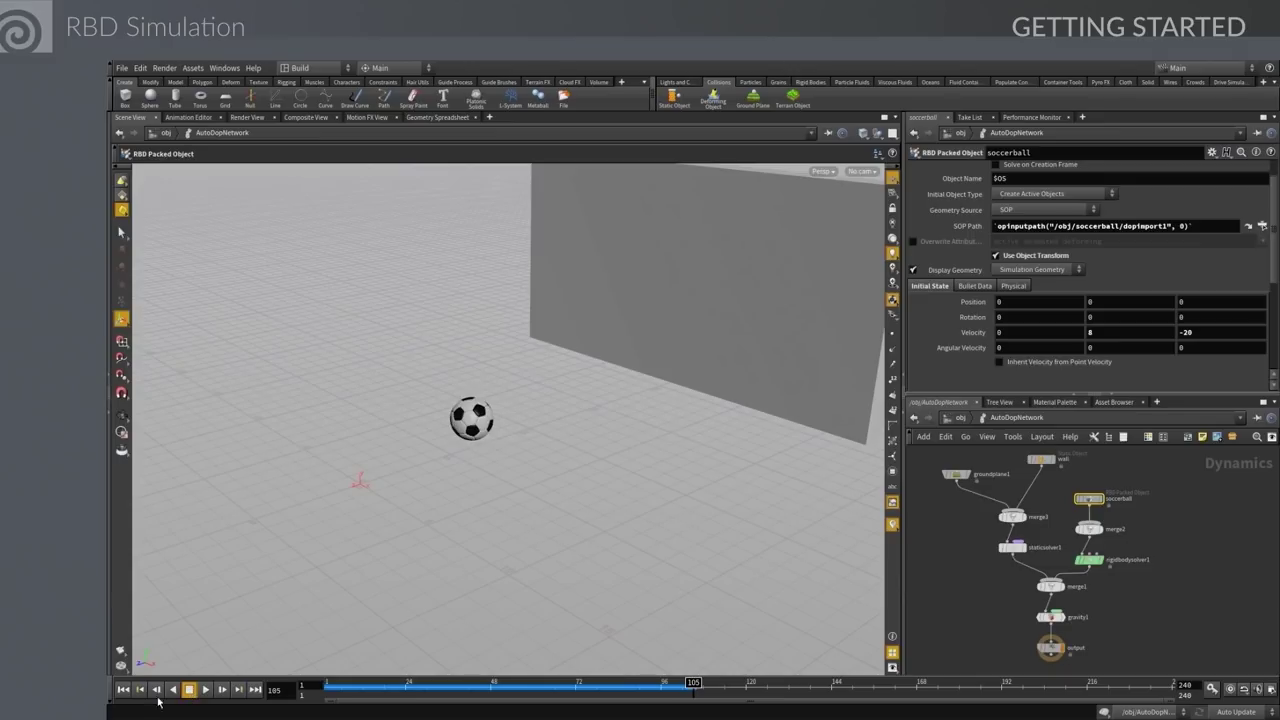
pyautogui.click(123, 689)
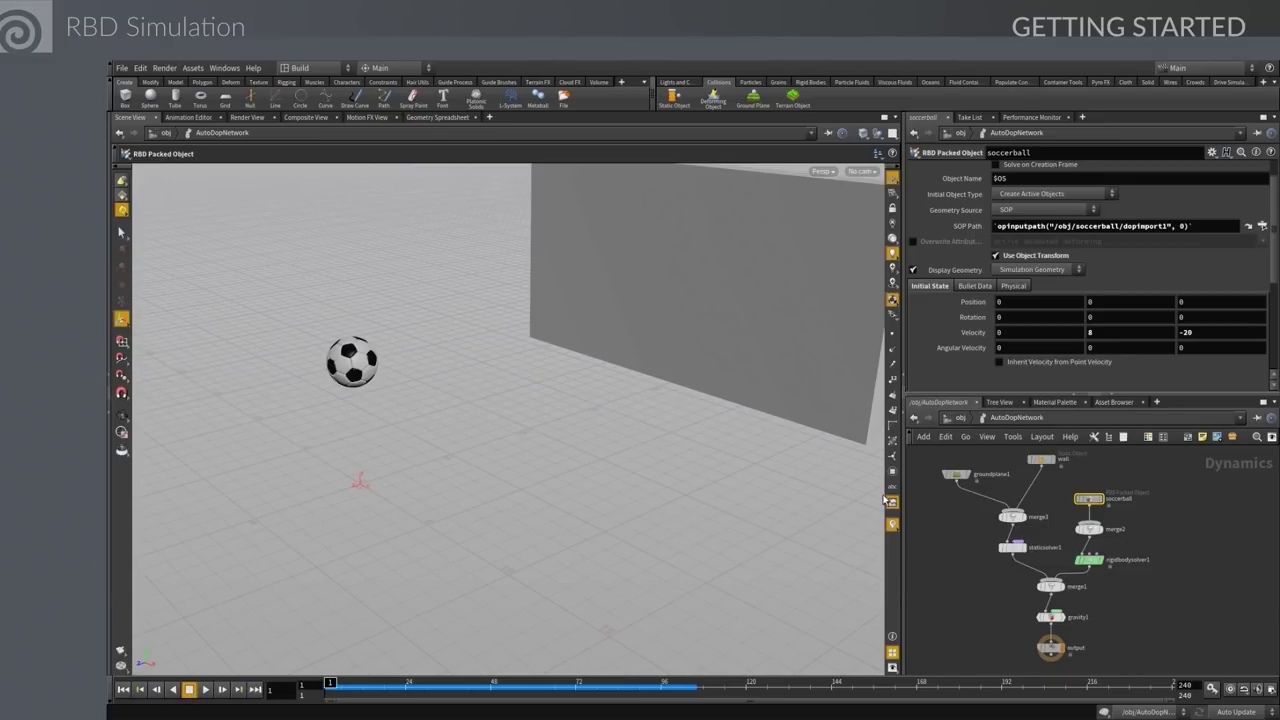
pyautogui.click(205, 689)
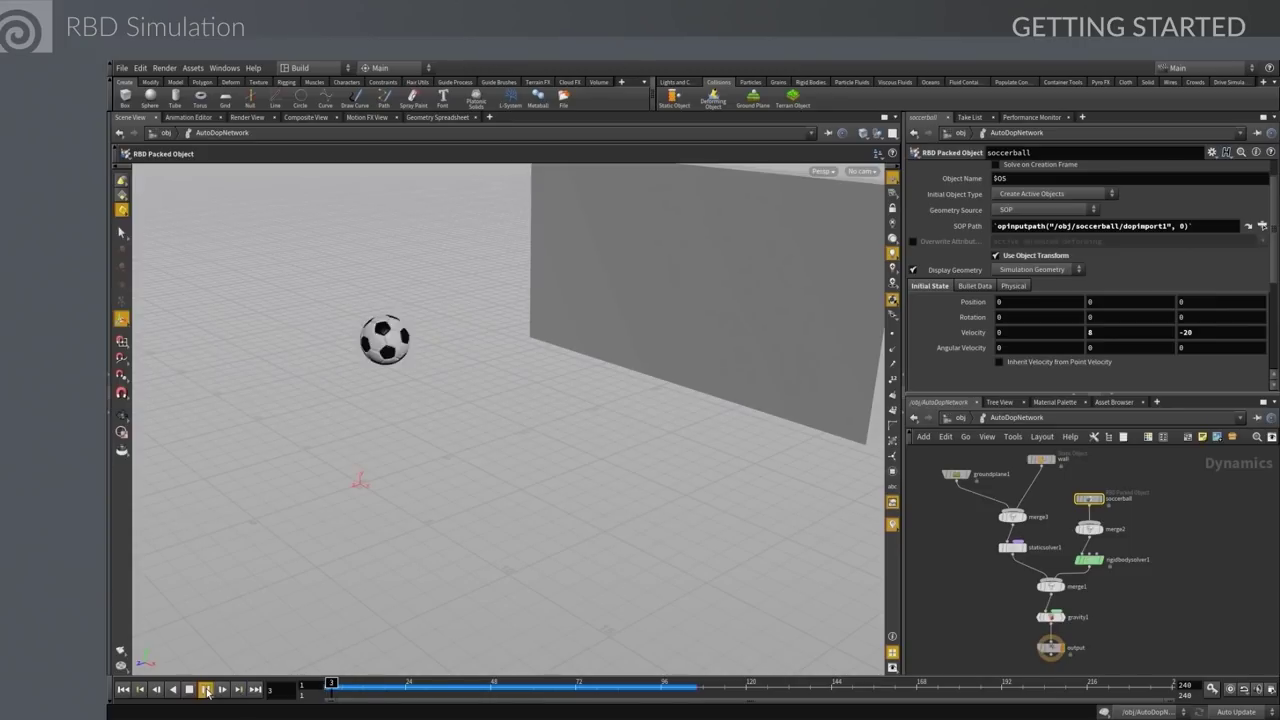
pyautogui.click(189, 689)
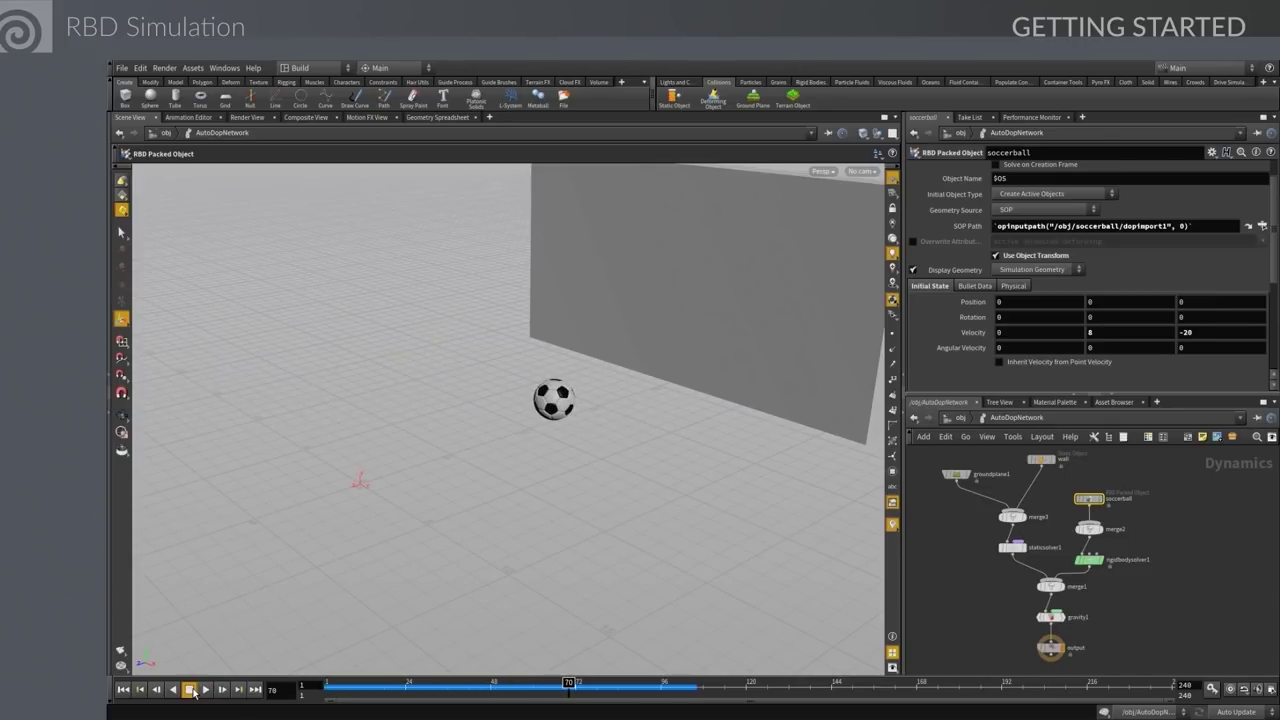
# Examine the AutoDopNetwork's static object branch, the soccerball node, the rigid body solver and the gravity force
pyautogui.scroll(-4, 1181, 575)
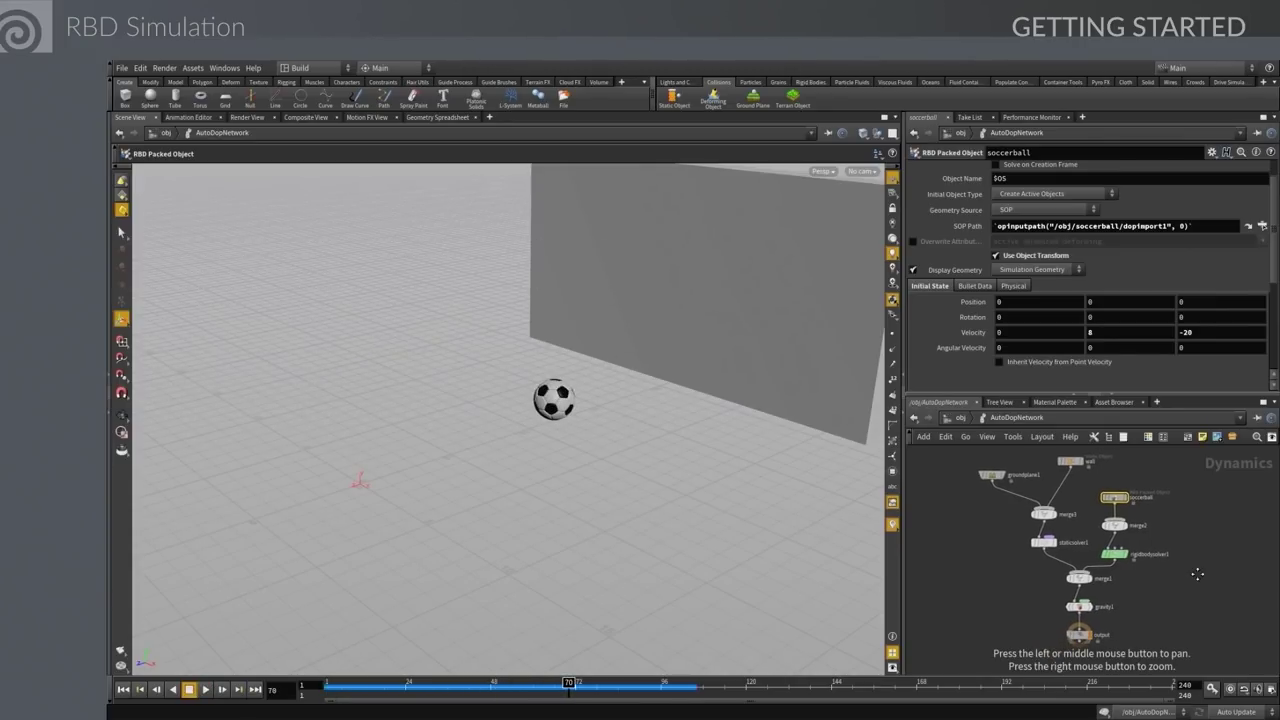
pyautogui.scroll(3, 1160, 605)
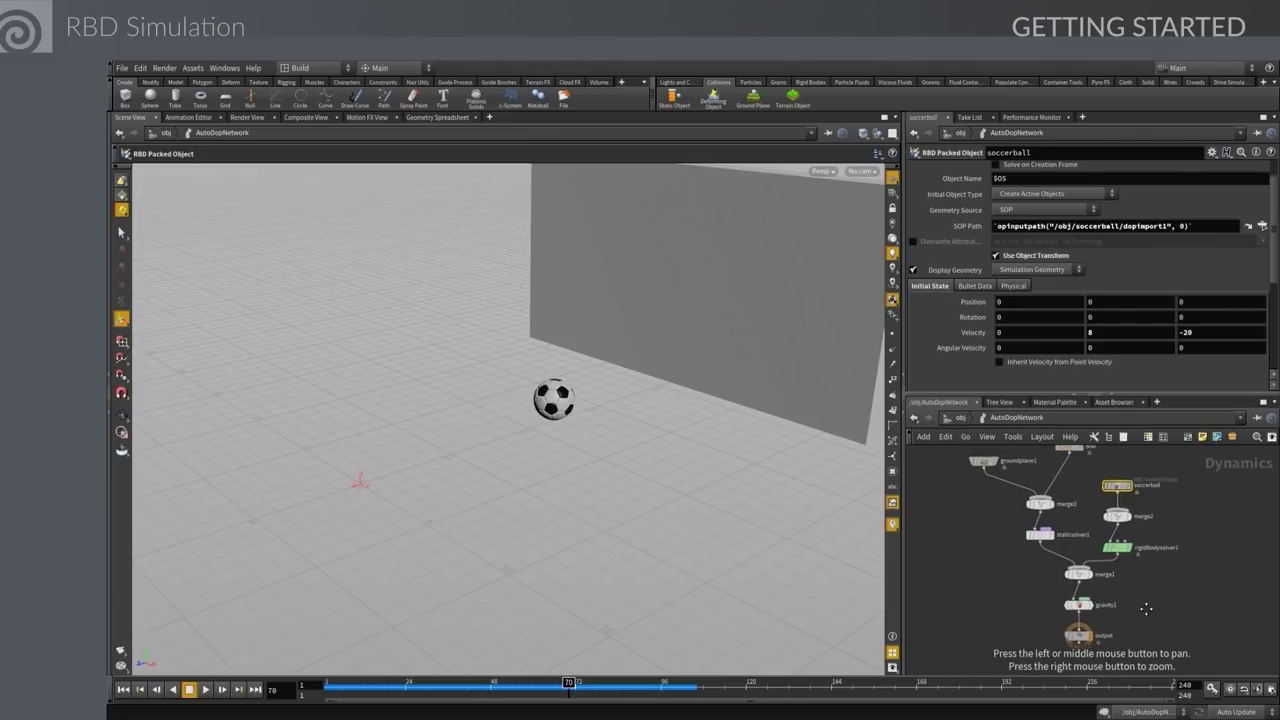
pyautogui.moveTo(1135, 620); pyautogui.dragTo(1131, 606, button='middle')
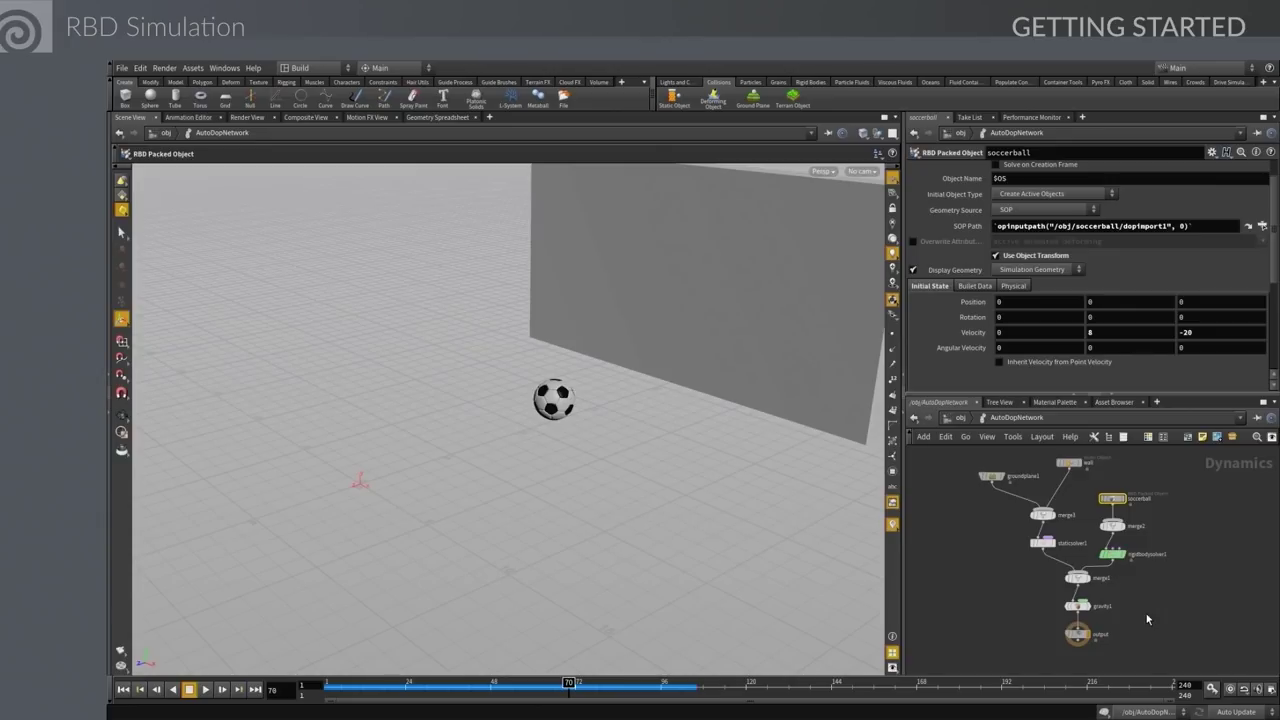
pyautogui.moveTo(1093, 557); pyautogui.dragTo(962, 513)
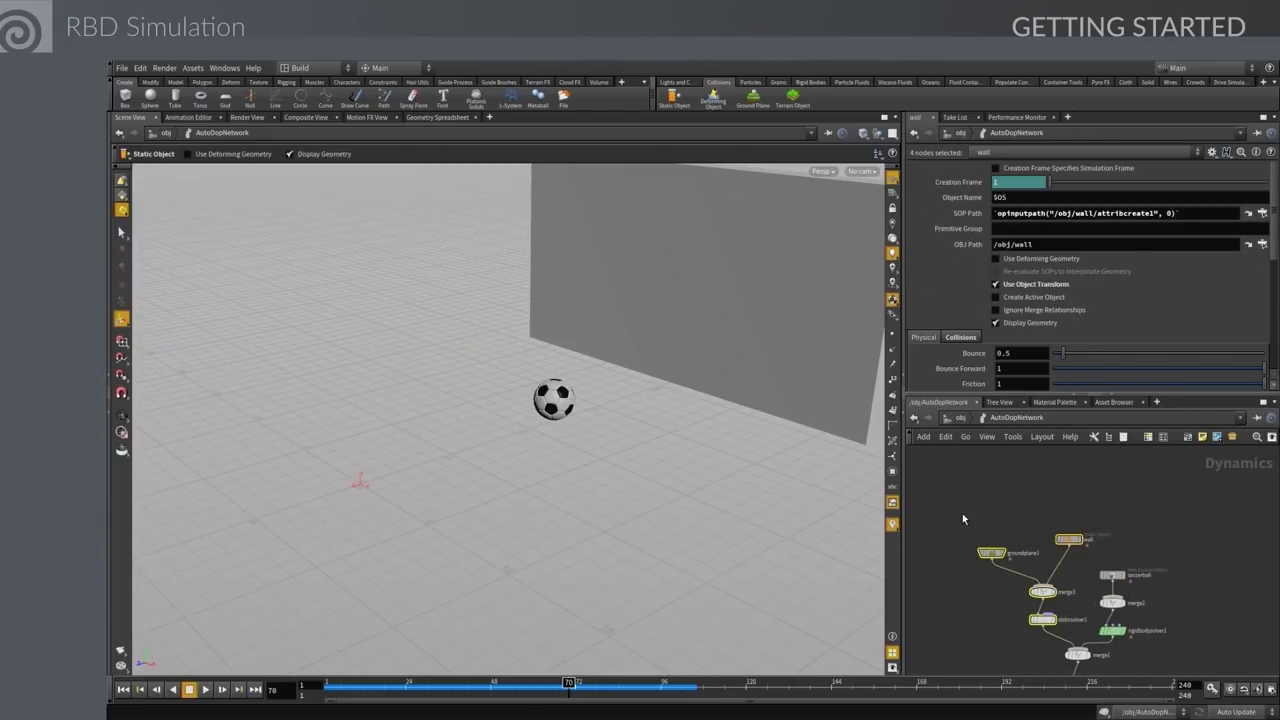
pyautogui.moveTo(1180, 633); pyautogui.dragTo(1144, 557, button='middle')
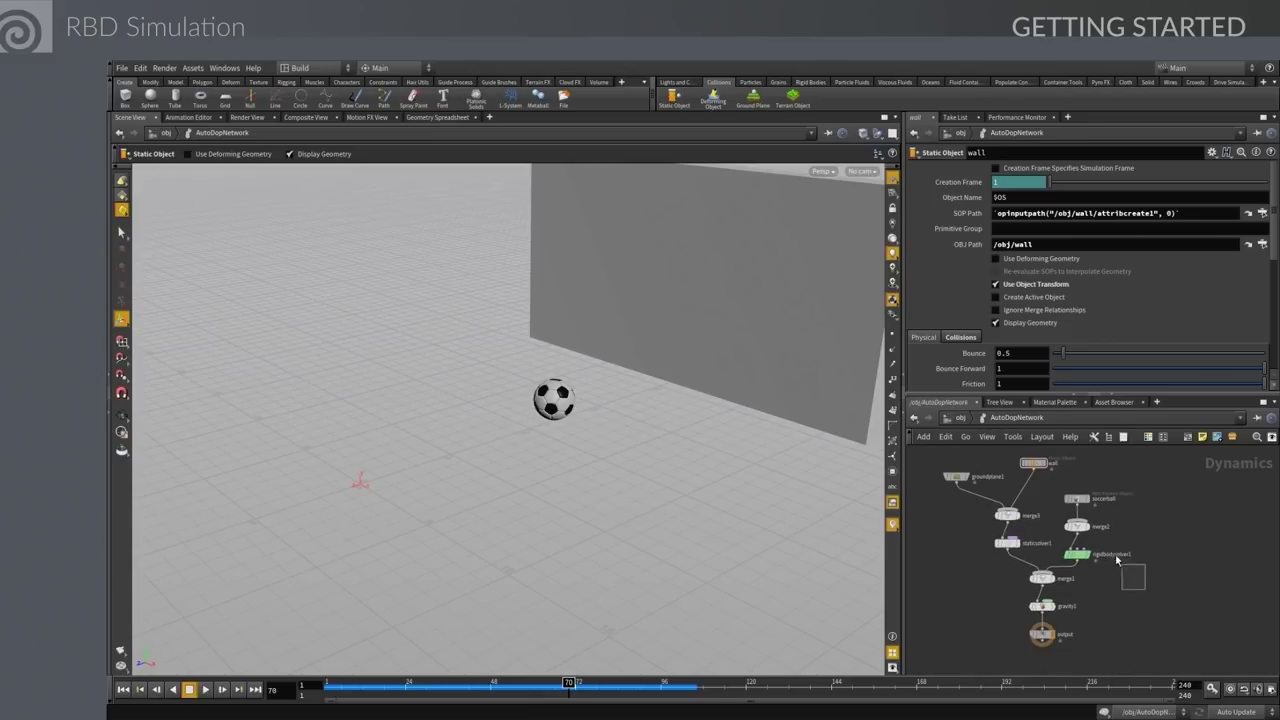
pyautogui.click(1077, 498)
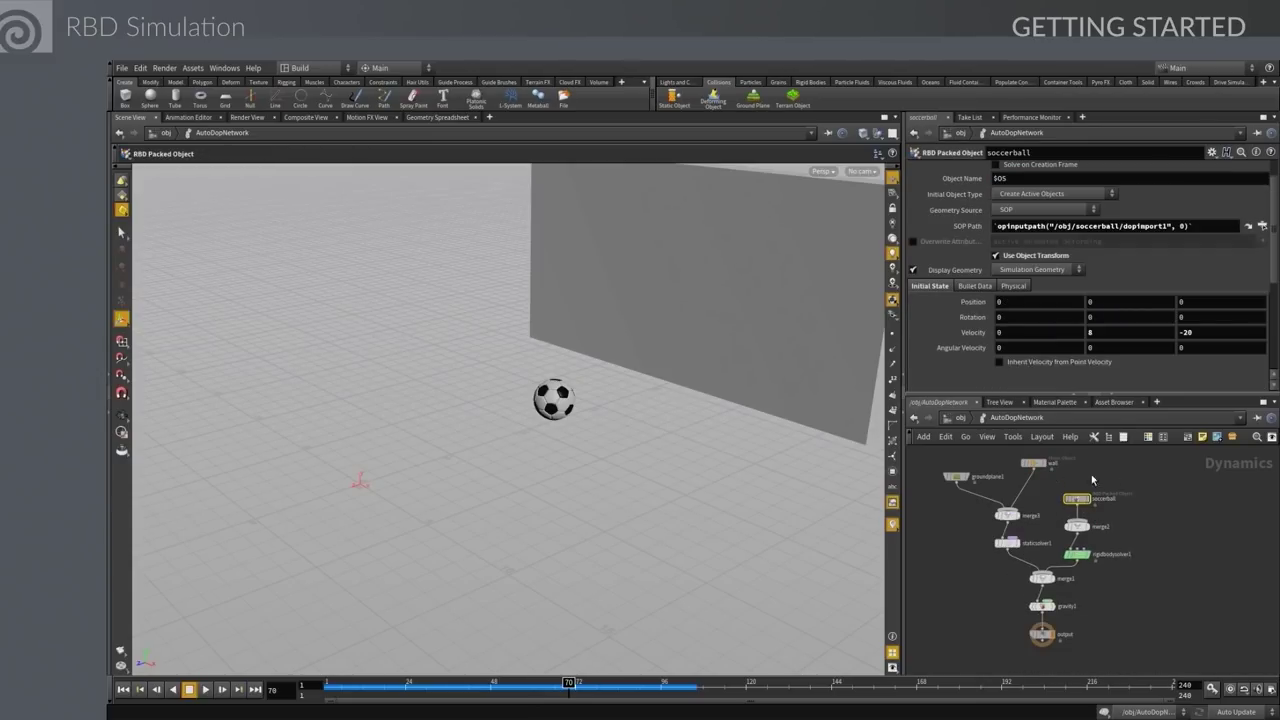
pyautogui.click(1077, 554)
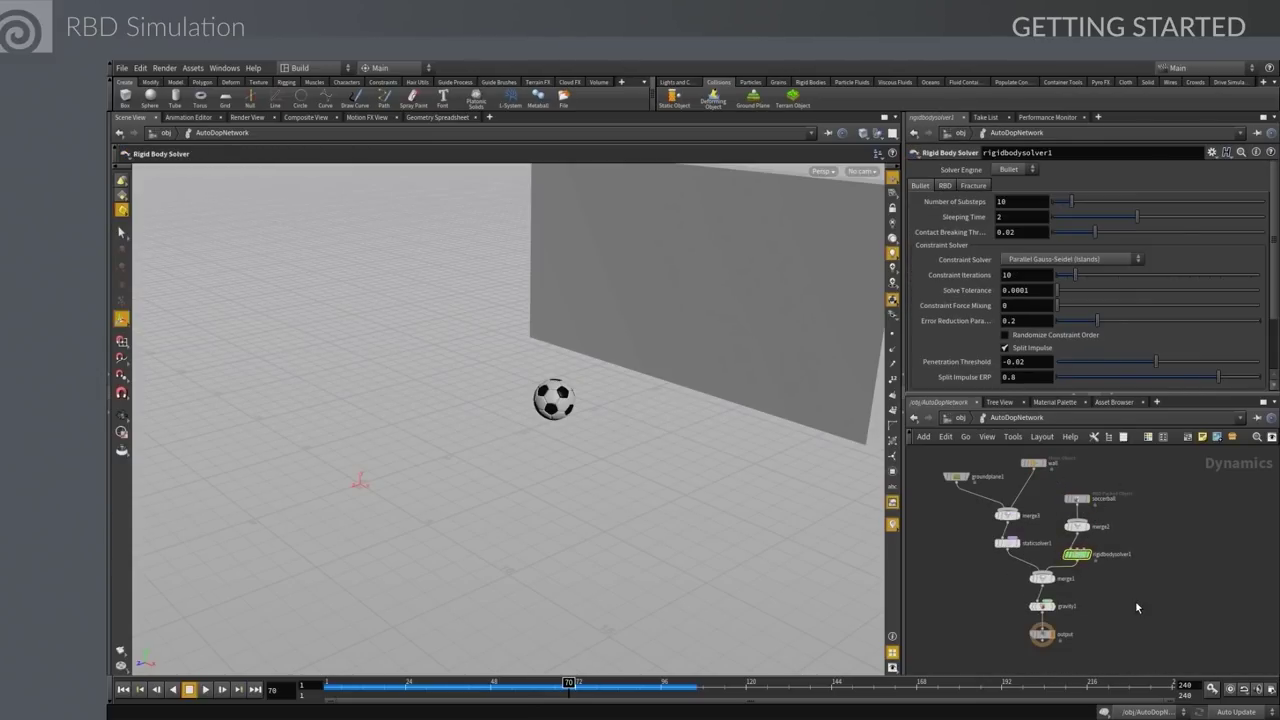
pyautogui.moveTo(1111, 617); pyautogui.dragTo(1016, 595)
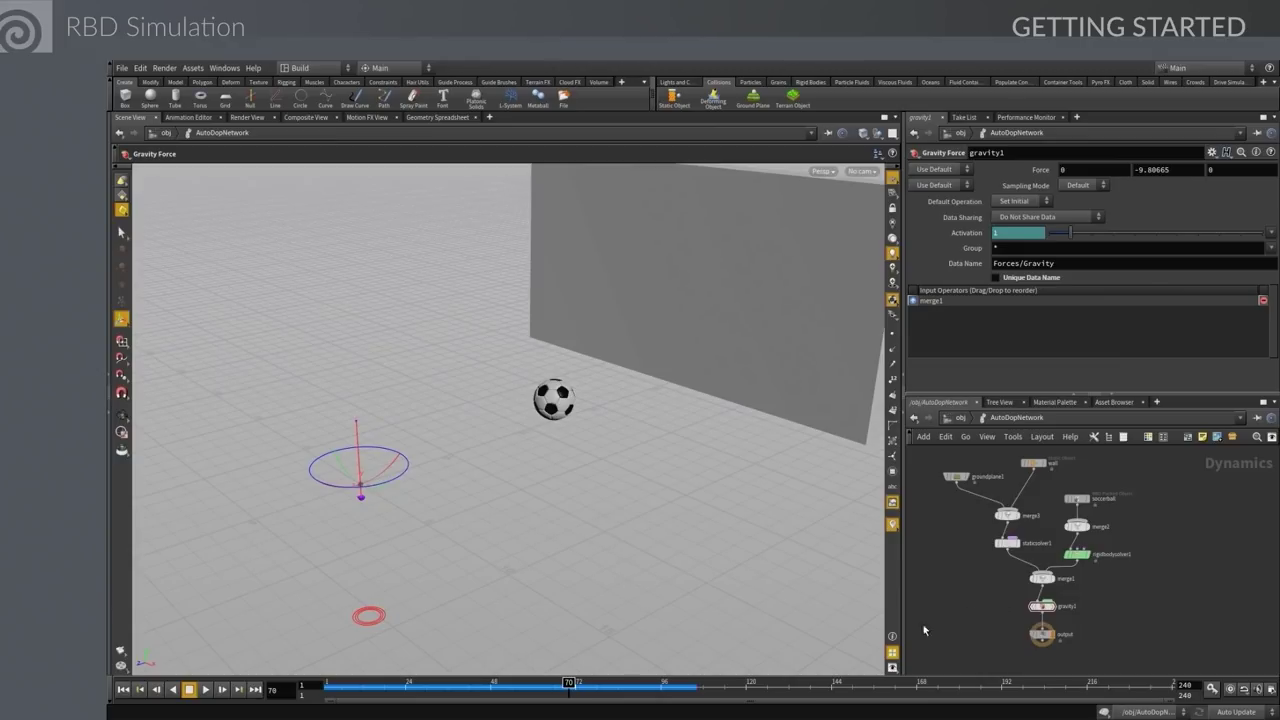
# Return to the object level and play the simulation from the first frame with the textured wall shown
pyautogui.click(959, 418)
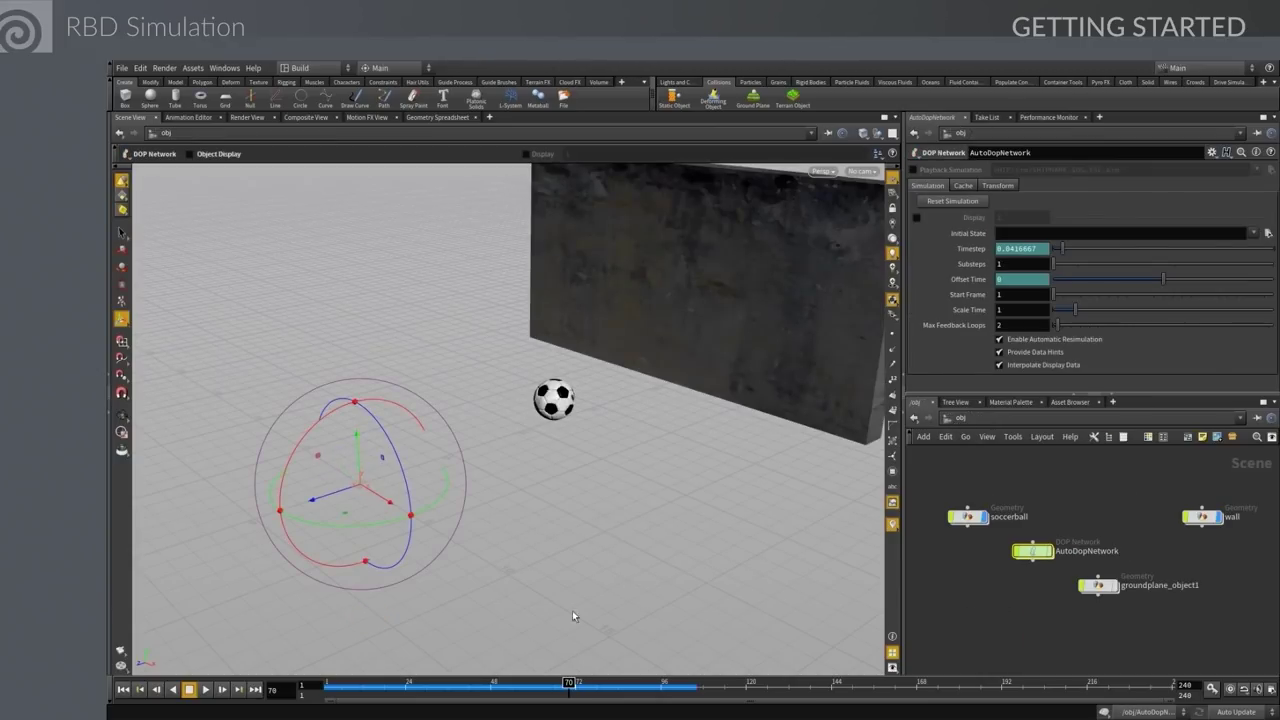
pyautogui.click(123, 689)
pyautogui.click(206, 689)
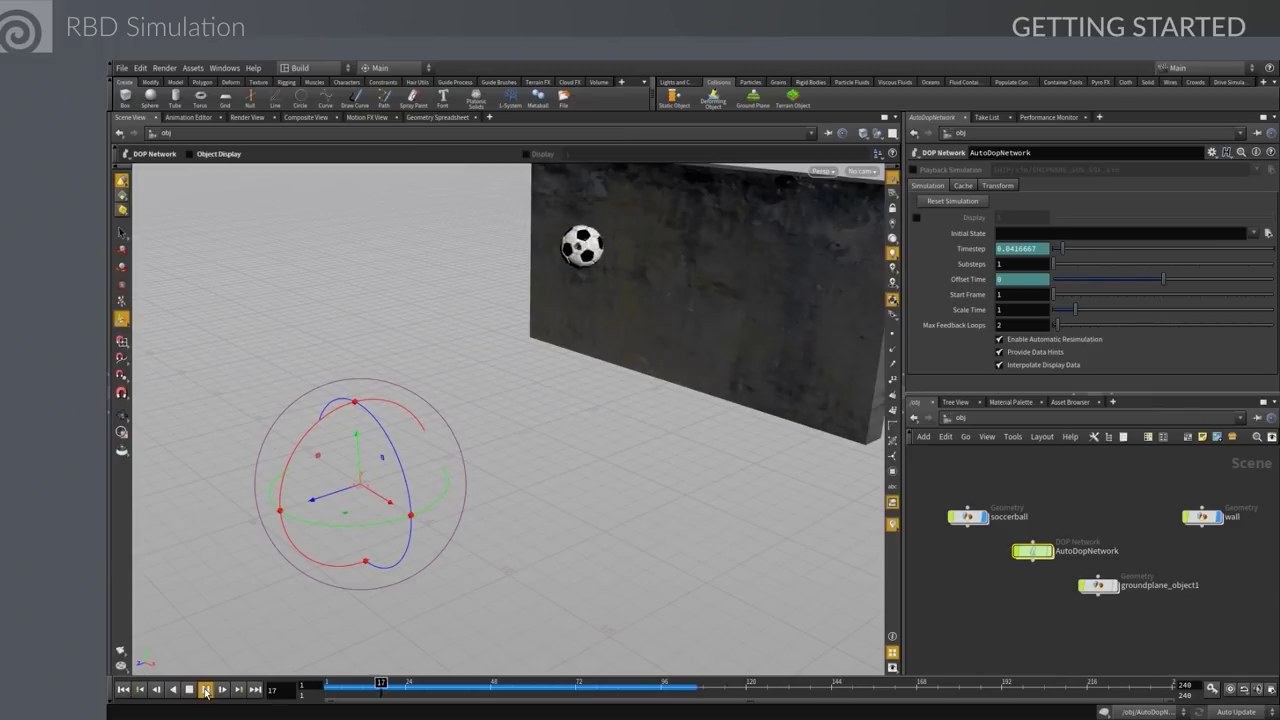
pyautogui.click(206, 689)
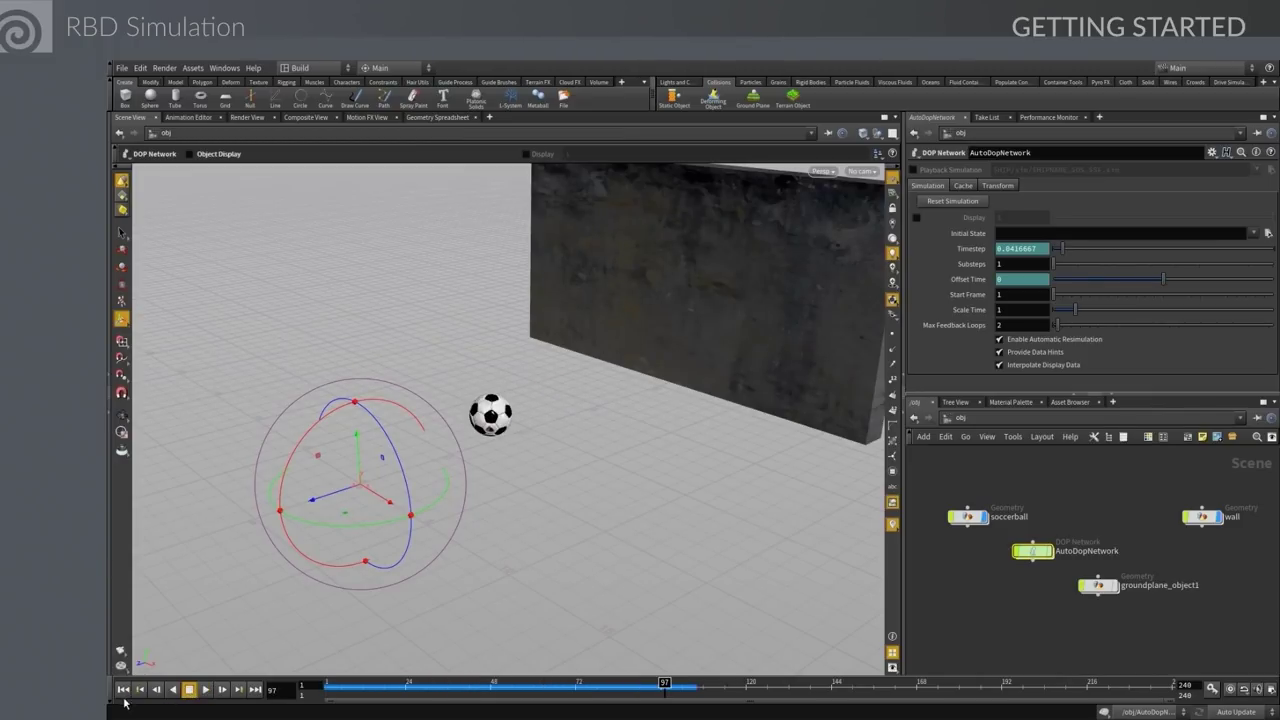
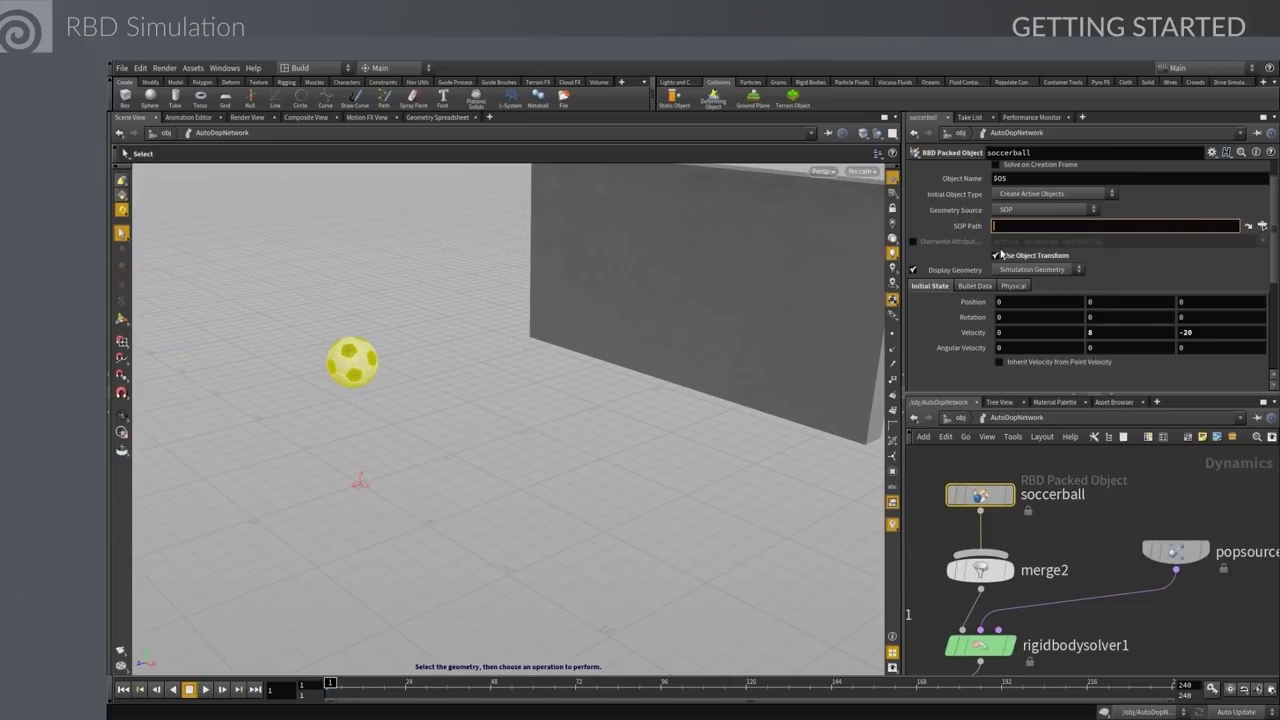
# Set popsource1's SOP to `opinputpath("/obj/soccerball/dopimport1", 0)` and its emission type to All Geometry
pyautogui.click(1176, 551)
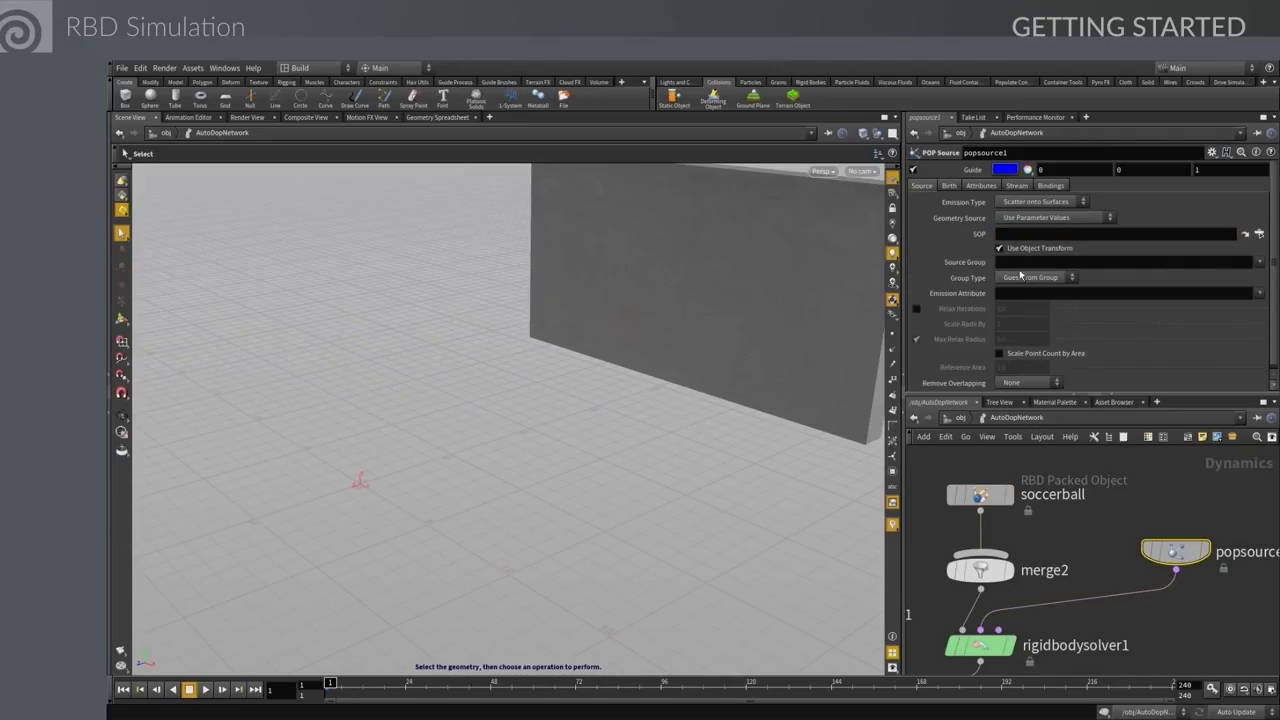
pyautogui.click(1002, 235)
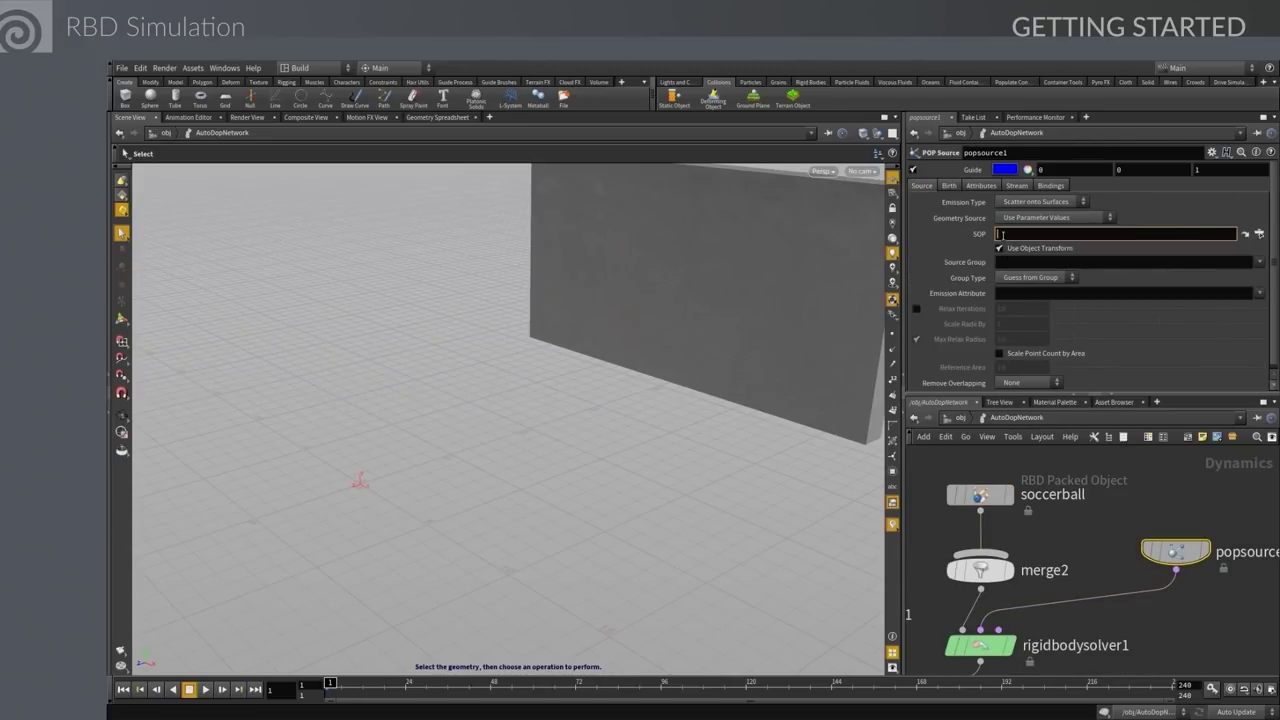
pyautogui.write('`opinputpath("/obj/soccerball/dopimport1", 0)`')
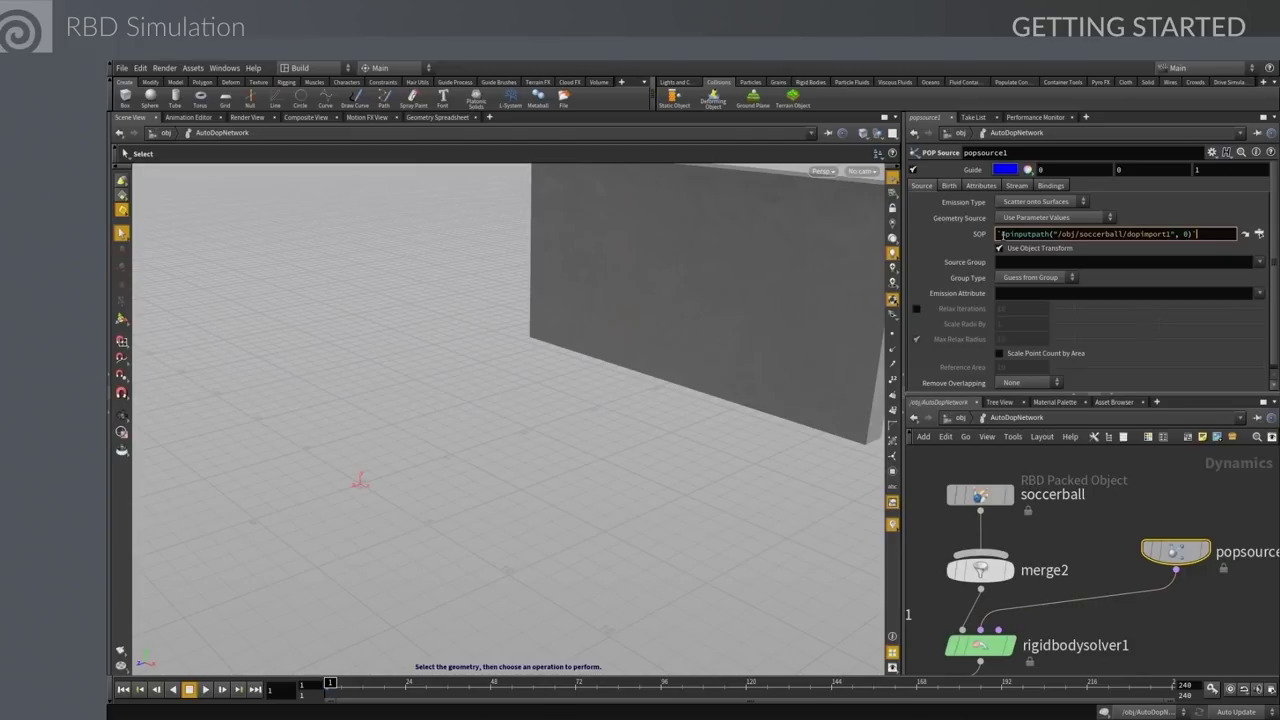
pyautogui.press('Return')
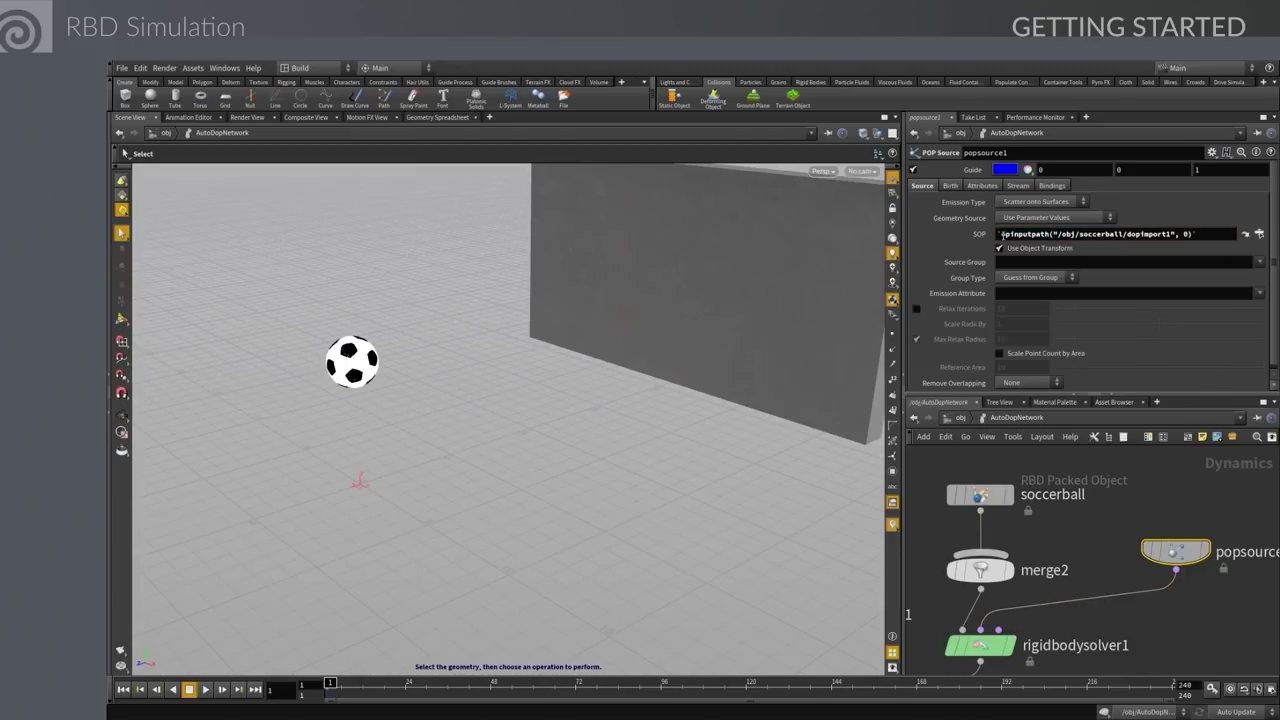
pyautogui.click(1012, 204)
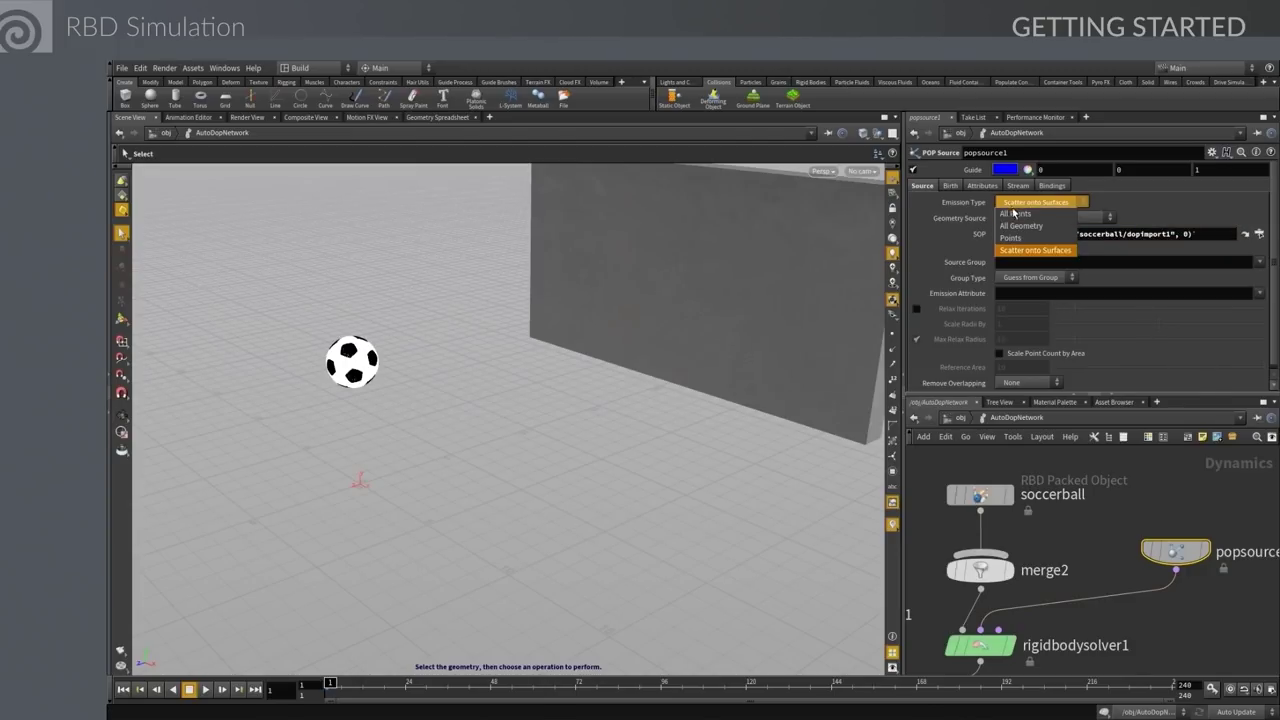
pyautogui.click(1020, 226)
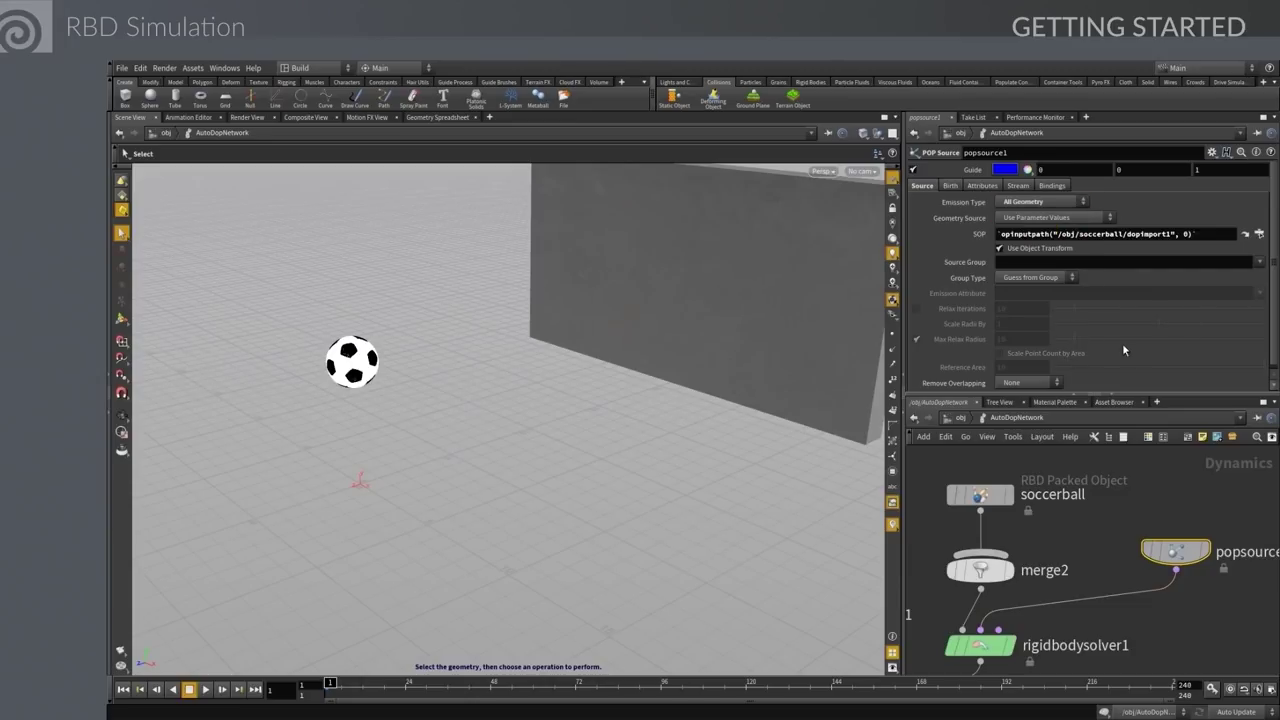
# Switch popsource1's initial velocity to Set initial velocity, with a Y velocity of 5 and a negative Z velocity
pyautogui.click(950, 187)
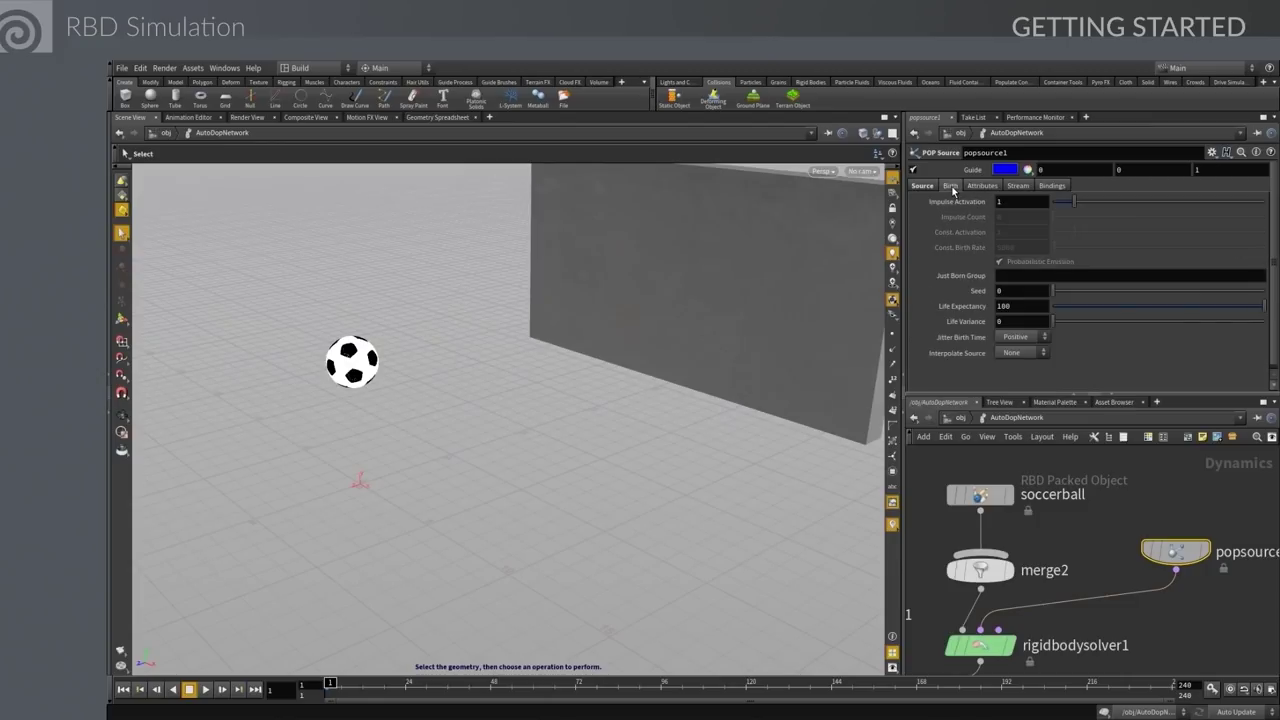
pyautogui.click(980, 187)
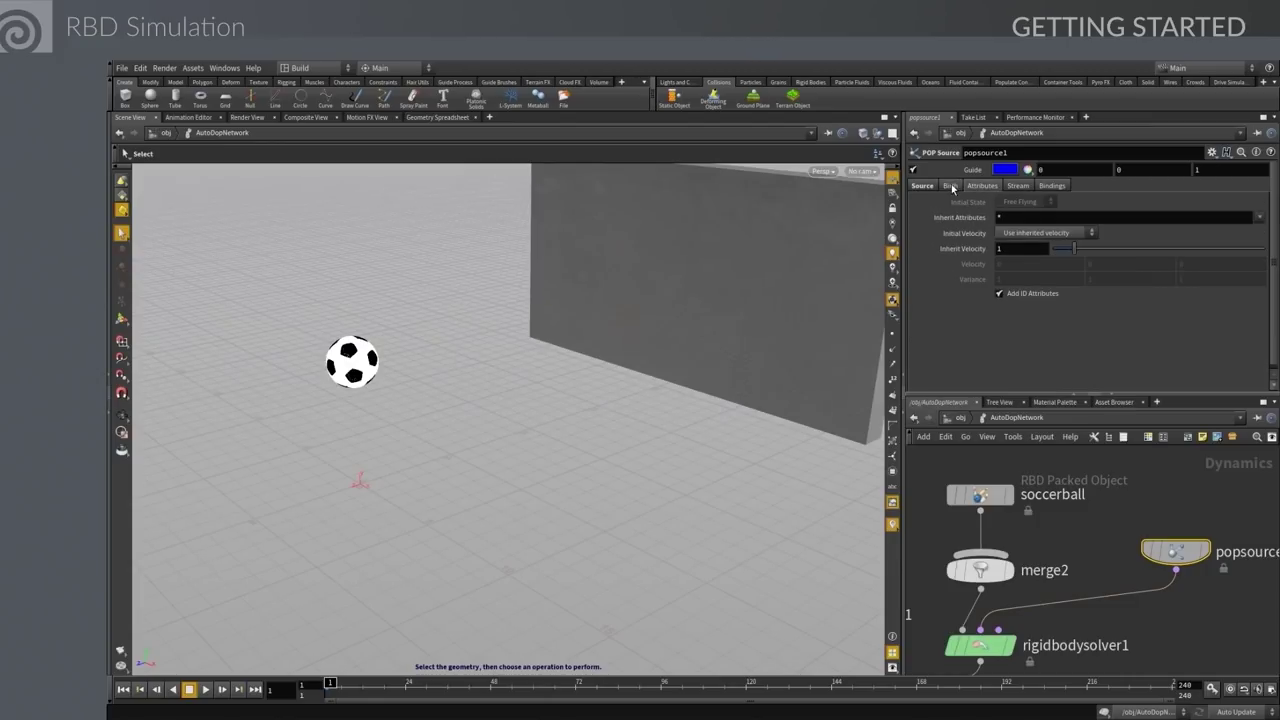
pyautogui.click(1012, 234)
pyautogui.click(1030, 248)
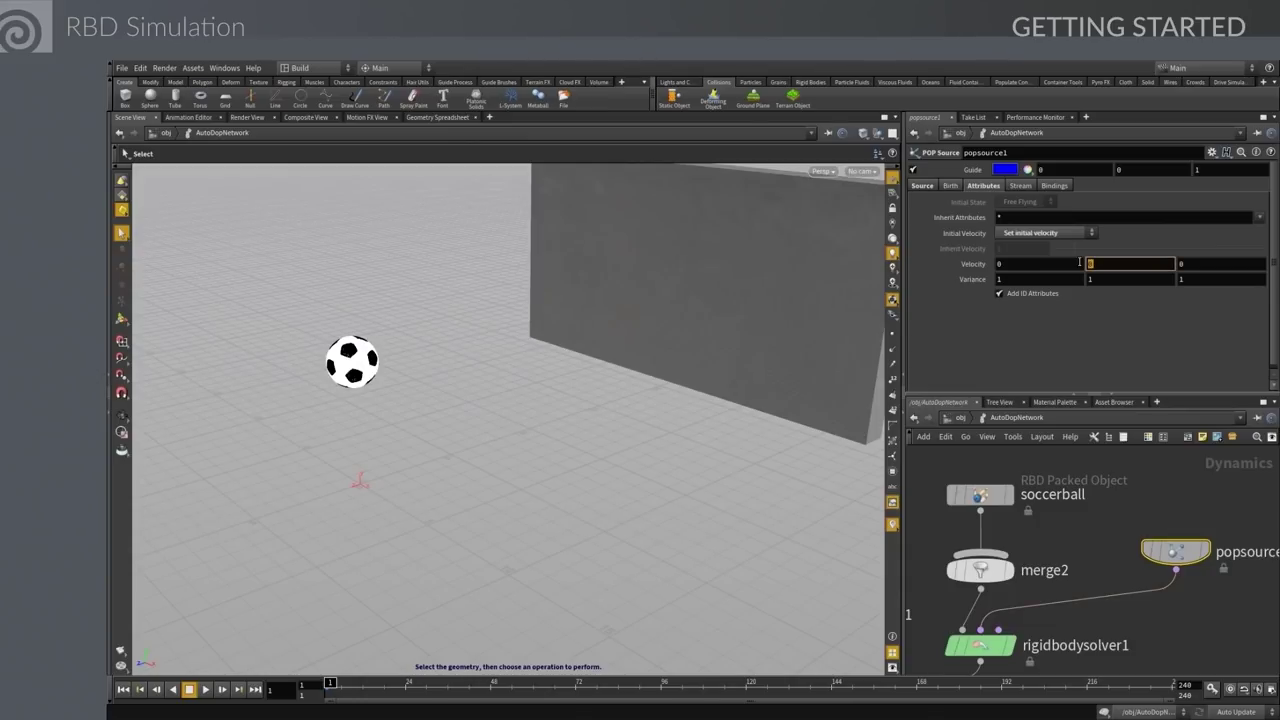
pyautogui.press('Tab')
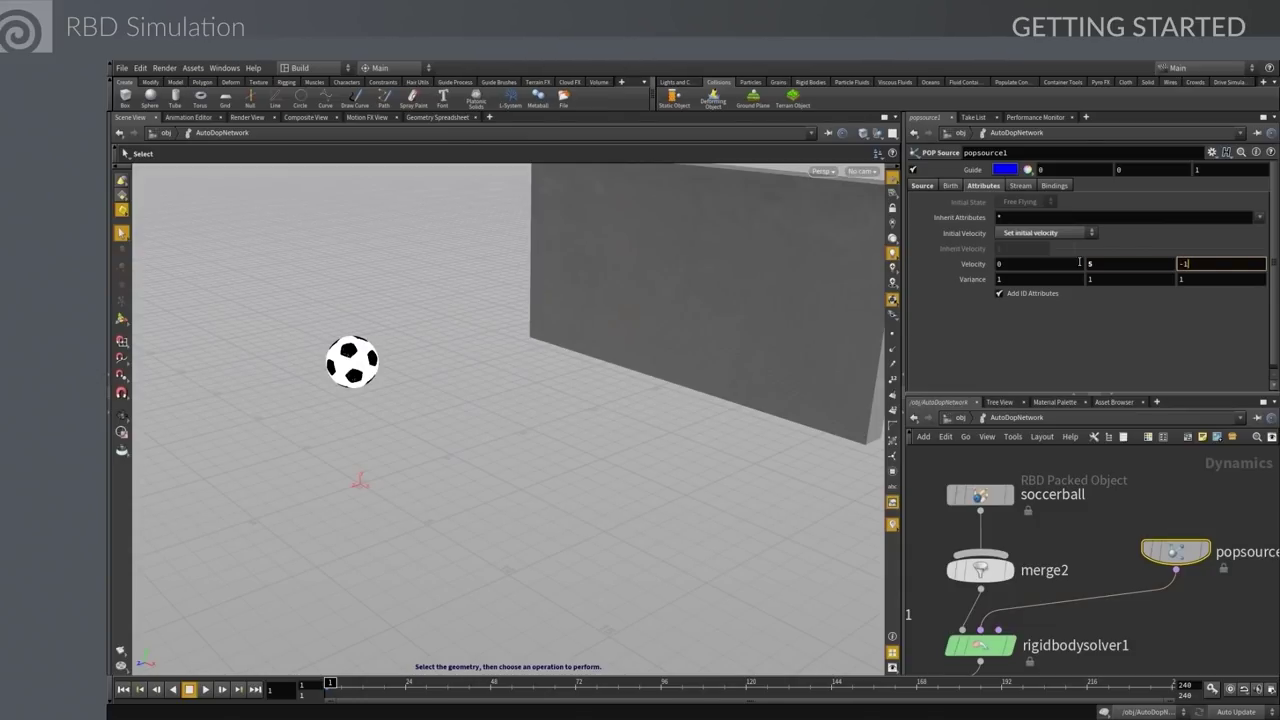
pyautogui.press('Return')
# Set popsource1's Impulse Activation to the expression $F % 10 == 0 so balls are emitted every ten frames
pyautogui.click(950, 185)
pyautogui.doubleClick(1005, 201)
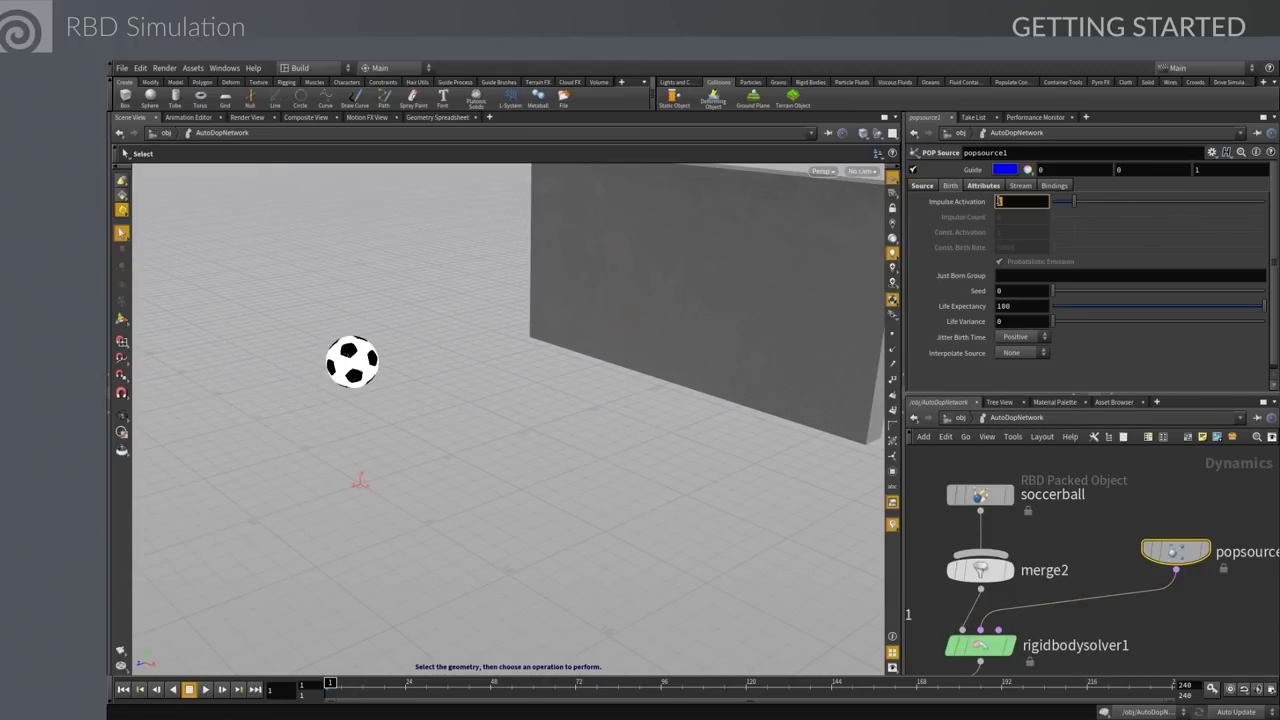
pyautogui.write('$F % 10 == 0')
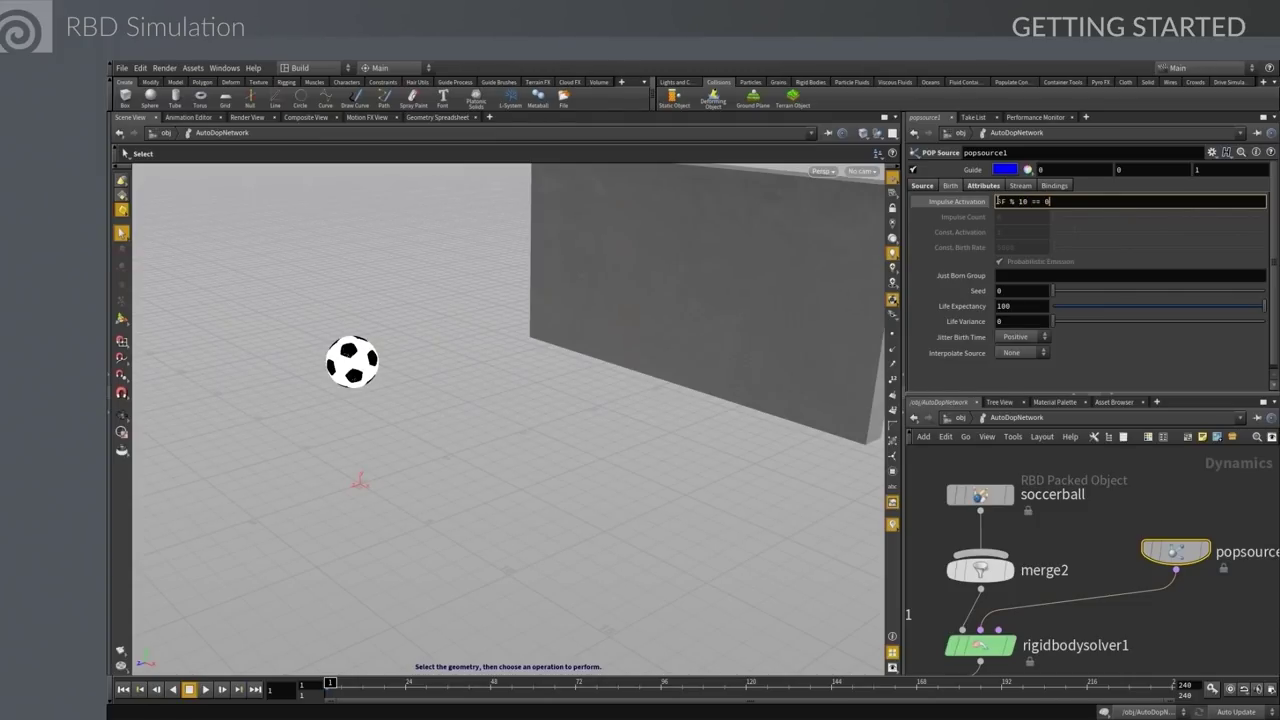
pyautogui.press('Return')
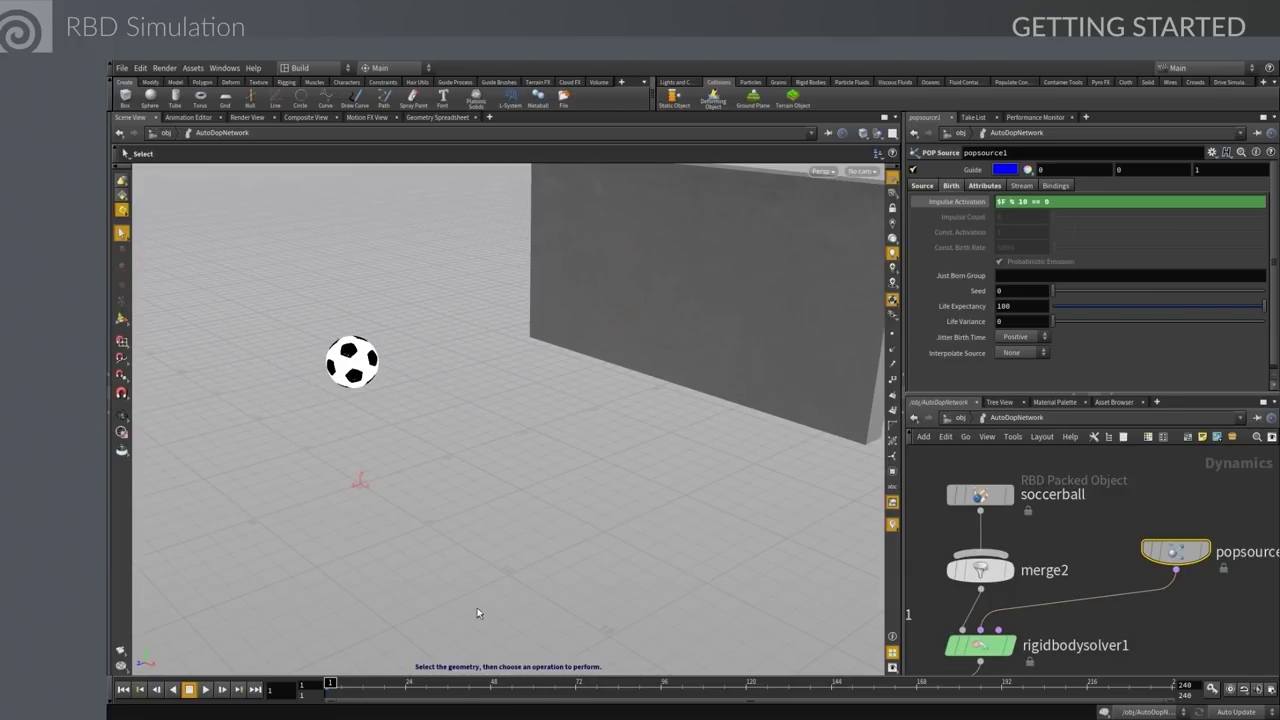
# Play the simulation of the emitted soccer balls hitting the wall, stop it and return to the first frame
pyautogui.click(205, 689)
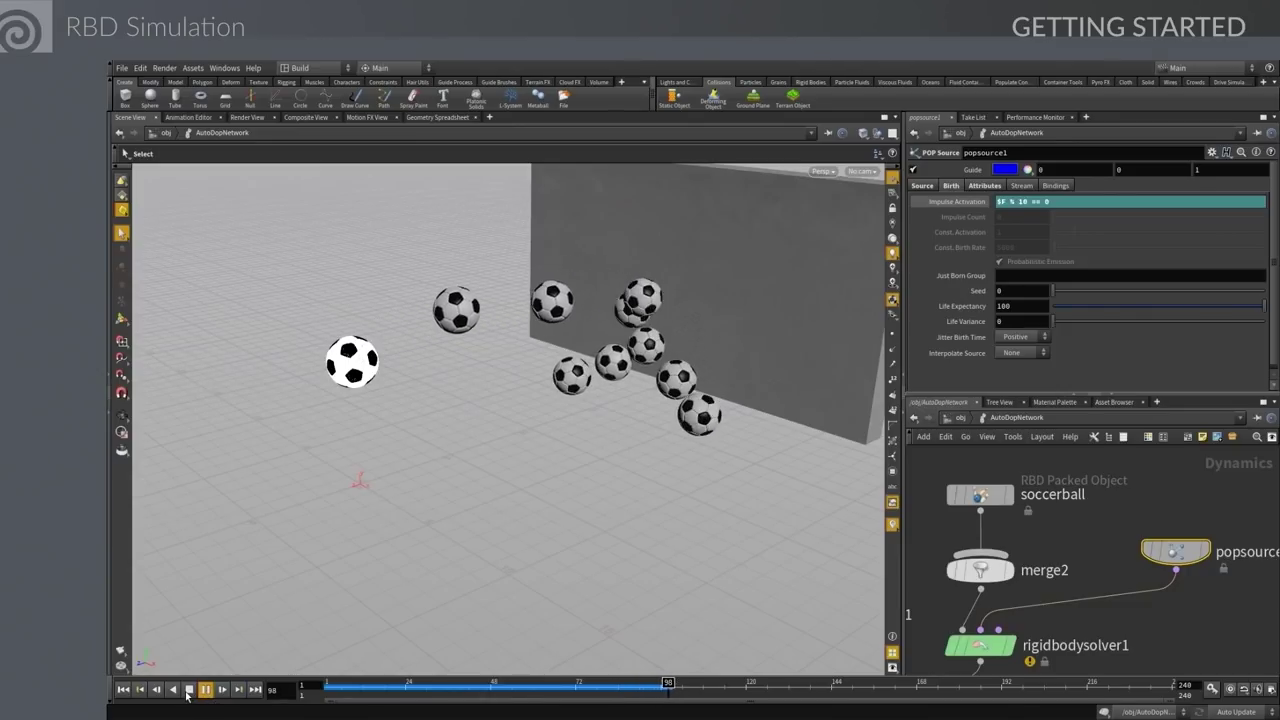
pyautogui.click(189, 689)
pyautogui.click(123, 689)
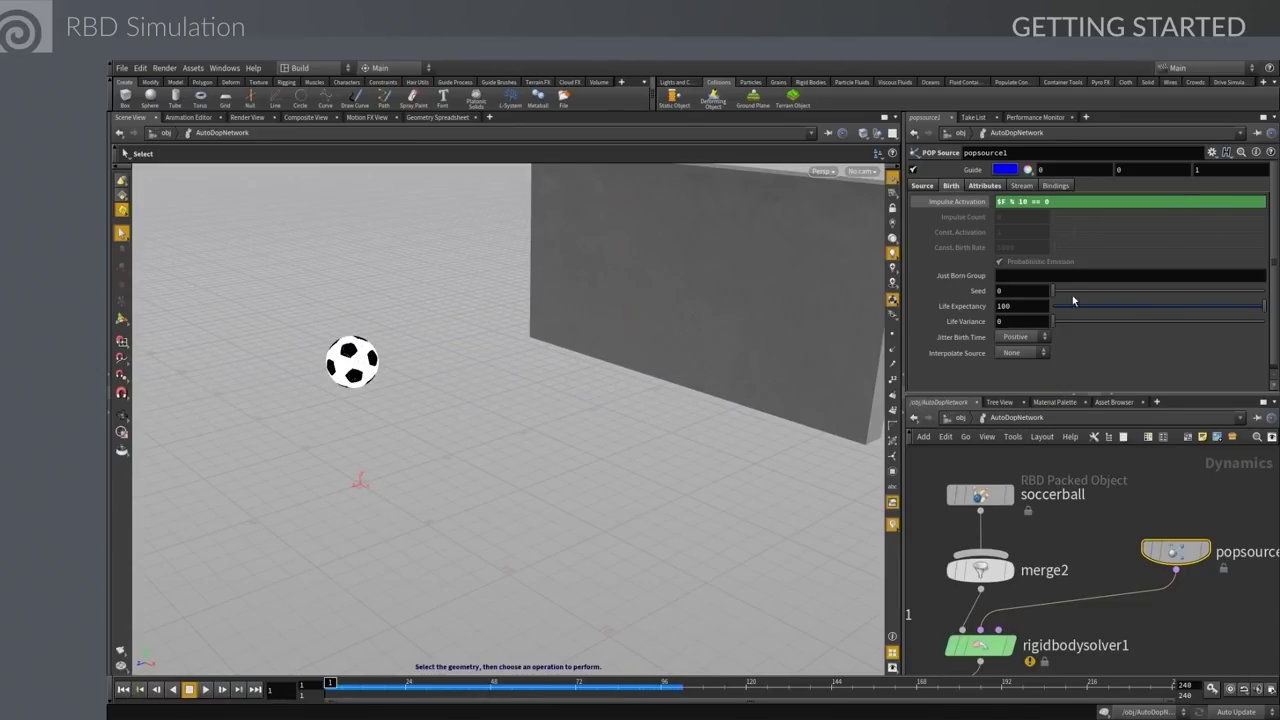
# Set popsource1's initial Z velocity to -25
pyautogui.click(984, 185)
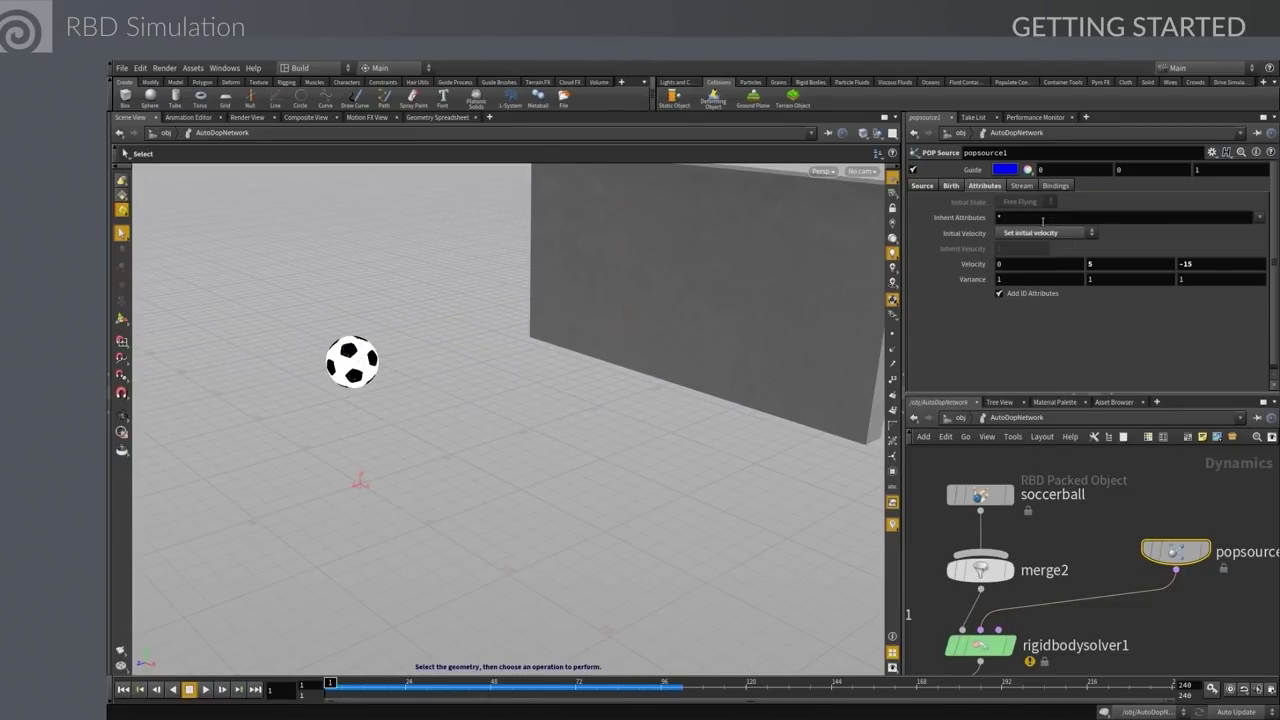
pyautogui.click(1185, 263)
pyautogui.press('Return')
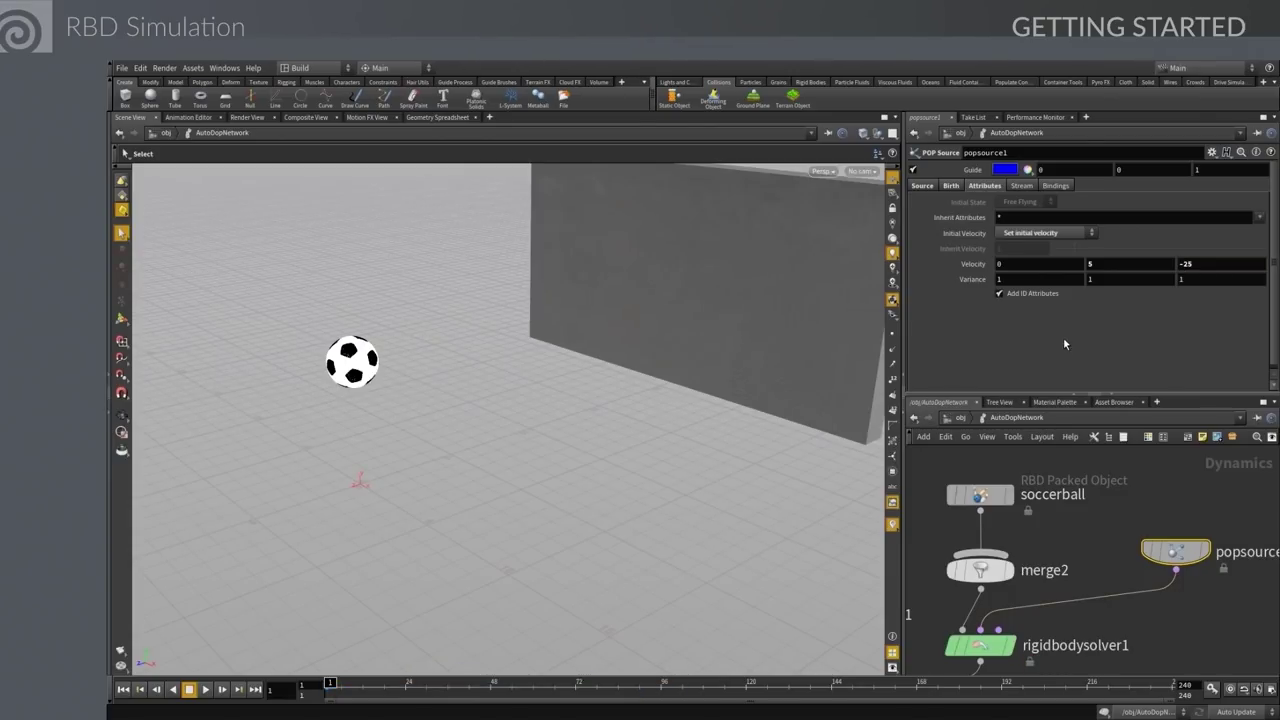
# Set popsource1's velocity variance to 3, 4 and 8 on X, Y and Z
pyautogui.click(1176, 279)
pyautogui.write('8')
pyautogui.press('Return')
pyautogui.click(1090, 279)
pyautogui.press('Return')
pyautogui.click(1003, 280)
pyautogui.write('3')
pyautogui.press('Return')
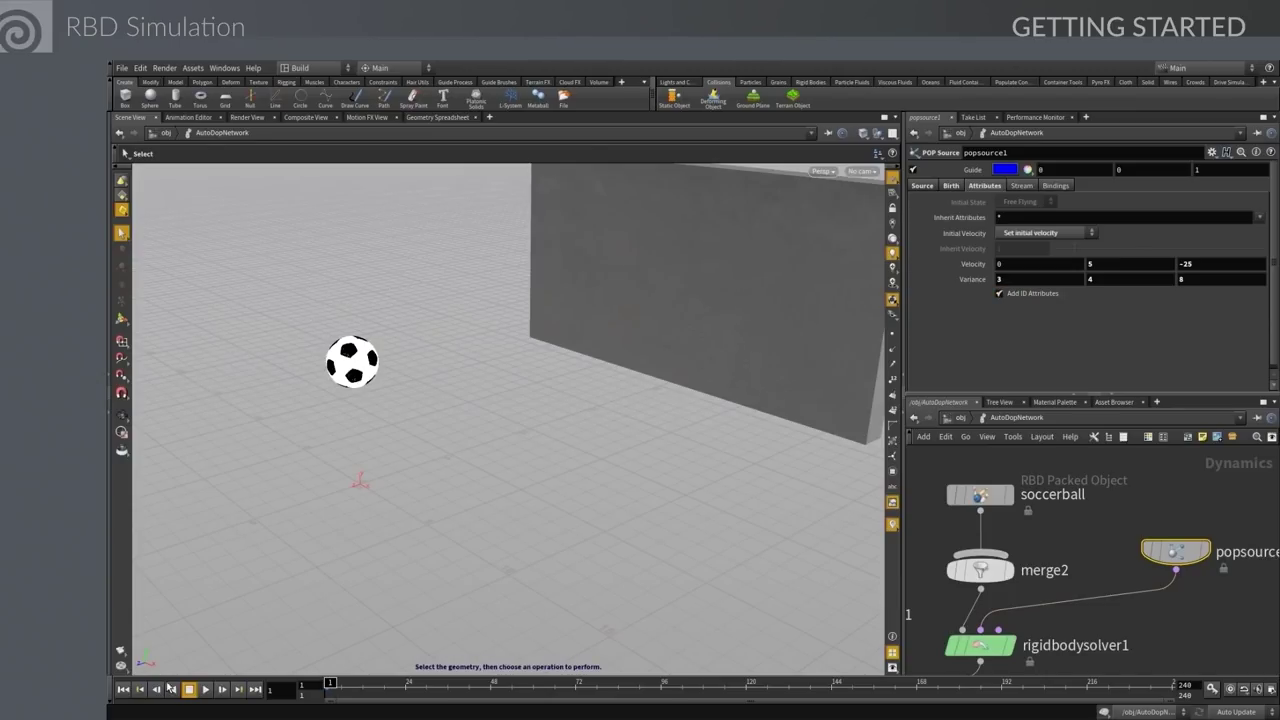
# Play the varied ball simulation, replay it at object level from a view facing the wall, and return to the first frame
pyautogui.click(205, 689)
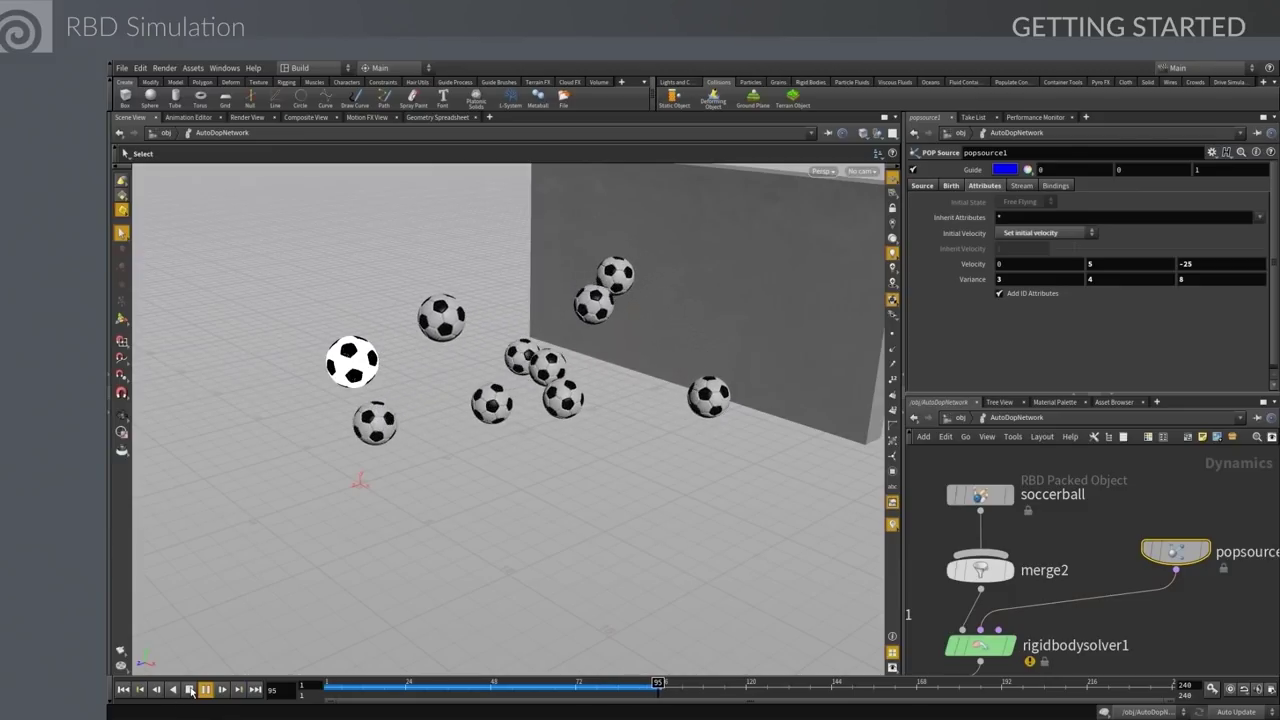
pyautogui.click(190, 689)
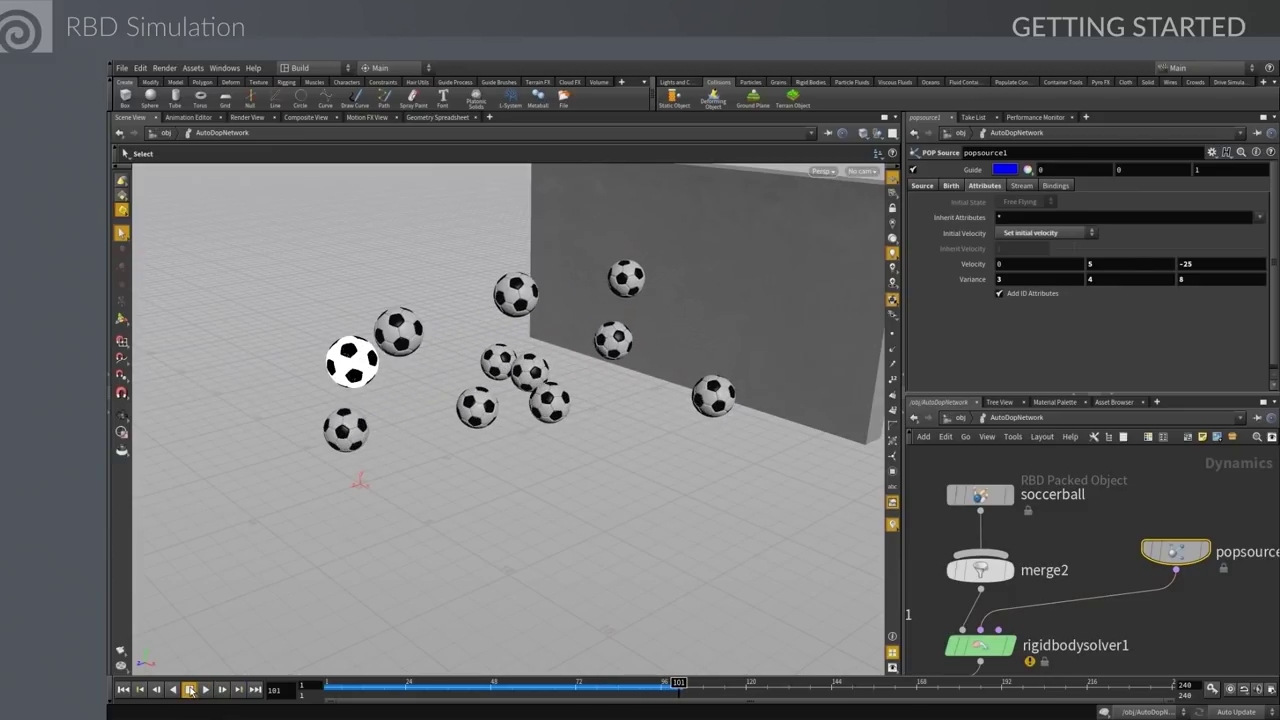
pyautogui.click(158, 135)
pyautogui.press('Escape')
pyautogui.moveTo(476, 491); pyautogui.dragTo(437, 594)
pyautogui.press('s')
pyautogui.click(123, 689)
pyautogui.click(205, 689)
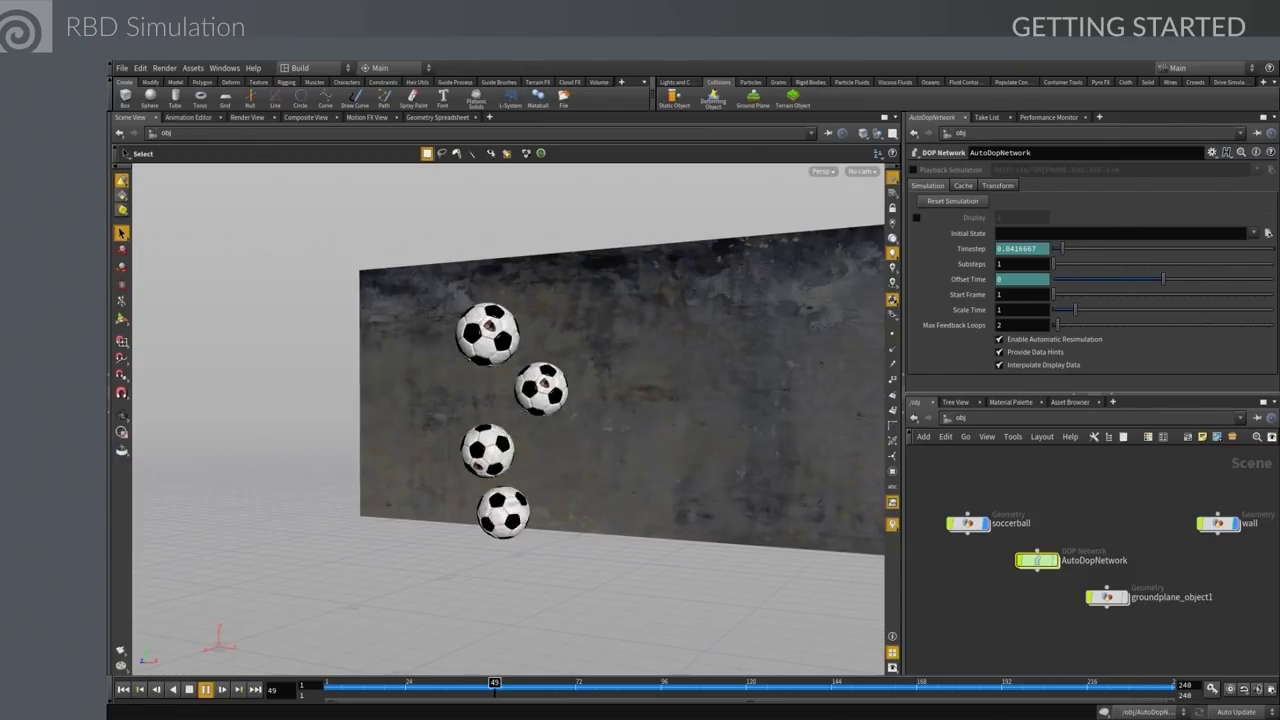
pyautogui.click(189, 689)
pyautogui.click(122, 689)
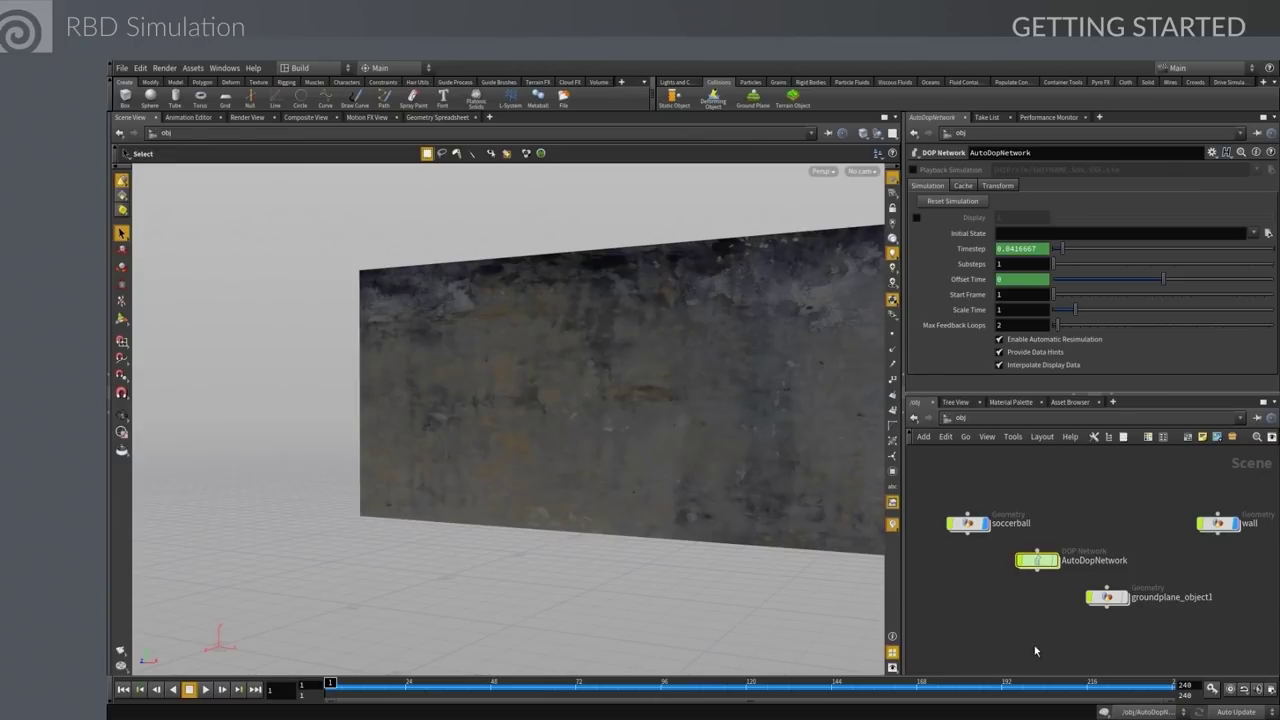
# Inside AutoDopNetwork, set the soccerball packed object's physical Bounce to 2 after trying 1.5
pyautogui.doubleClick(1037, 560)
pyautogui.scroll(-4, 1081, 539)
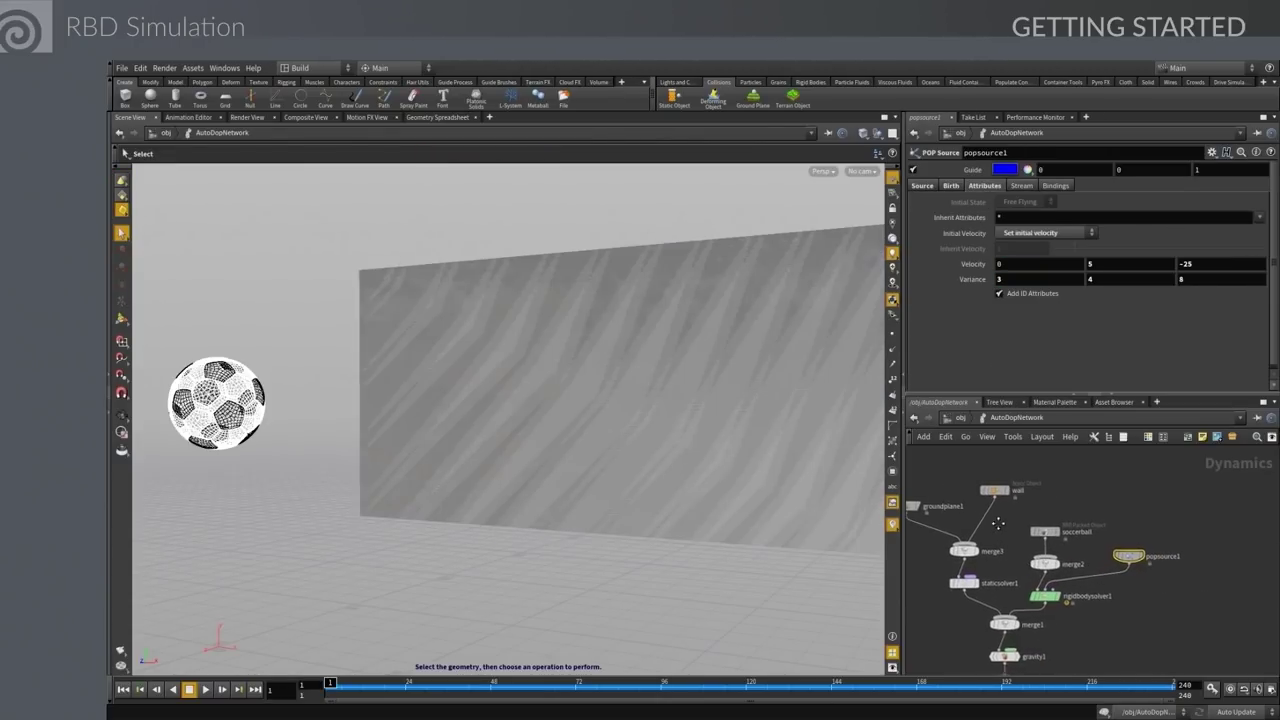
pyautogui.moveTo(996, 522); pyautogui.dragTo(1036, 498, button='middle')
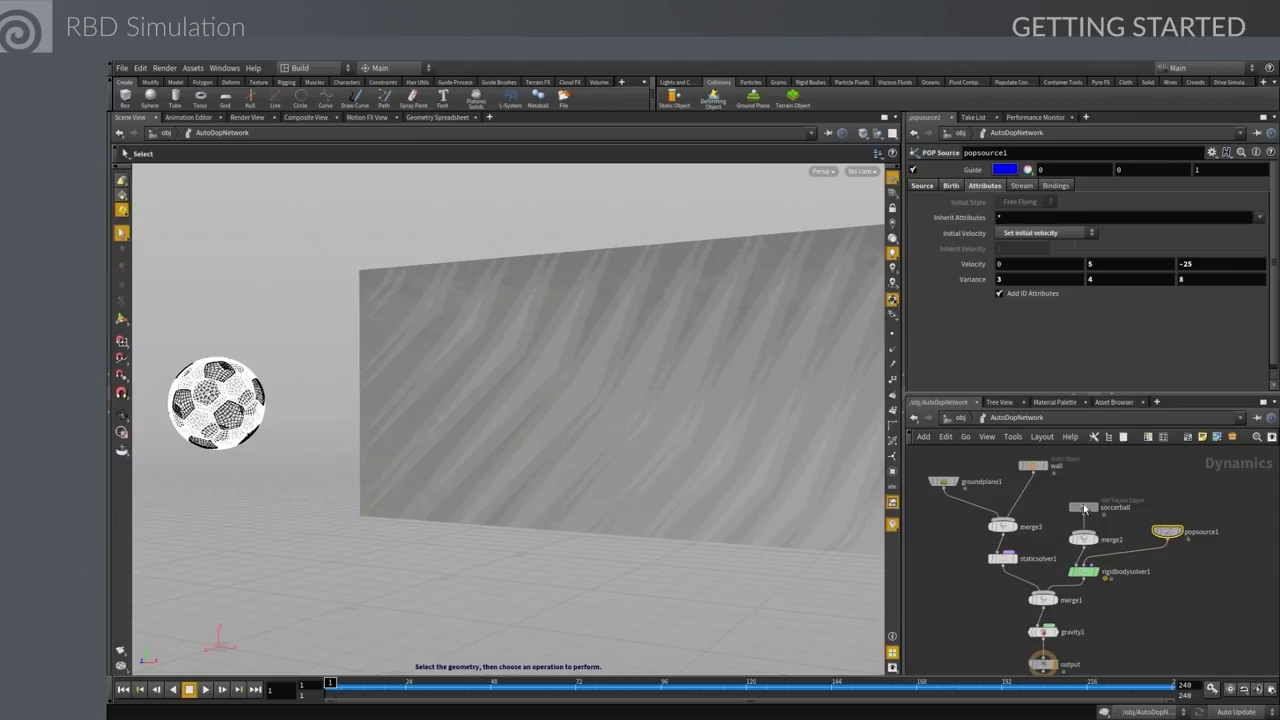
pyautogui.click(1083, 507)
pyautogui.click(1011, 286)
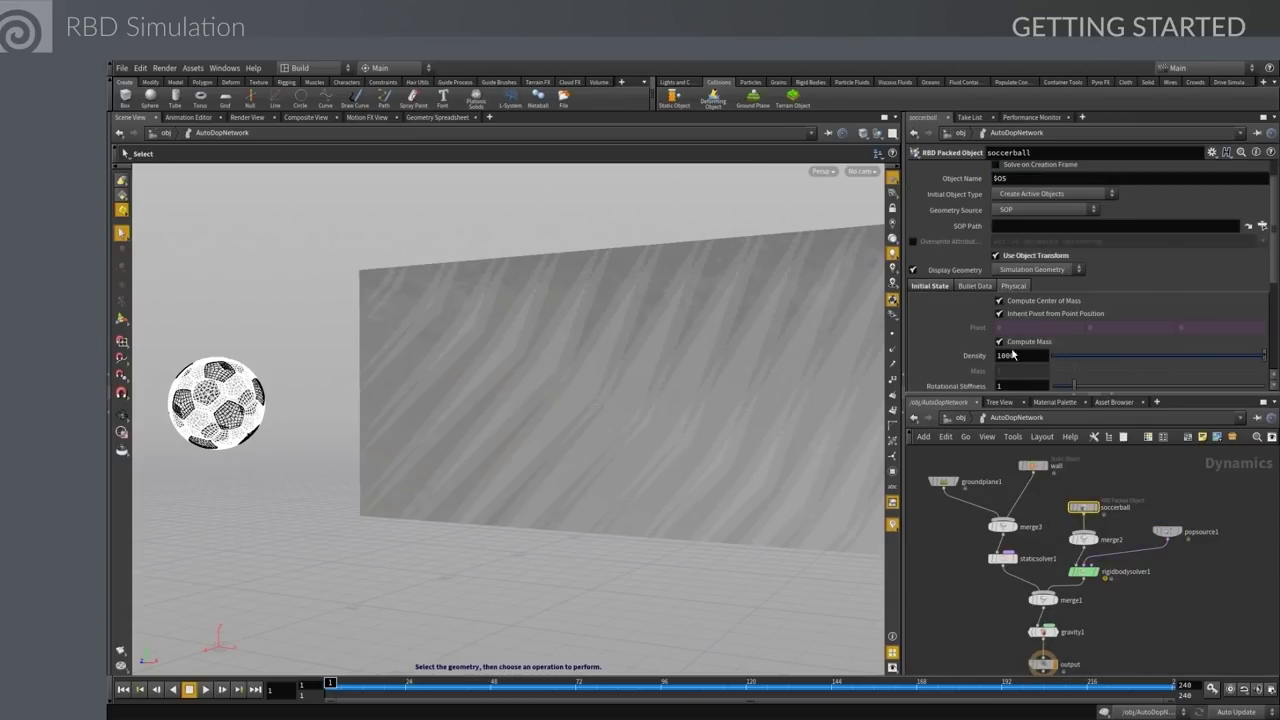
pyautogui.scroll(-3, 1014, 342)
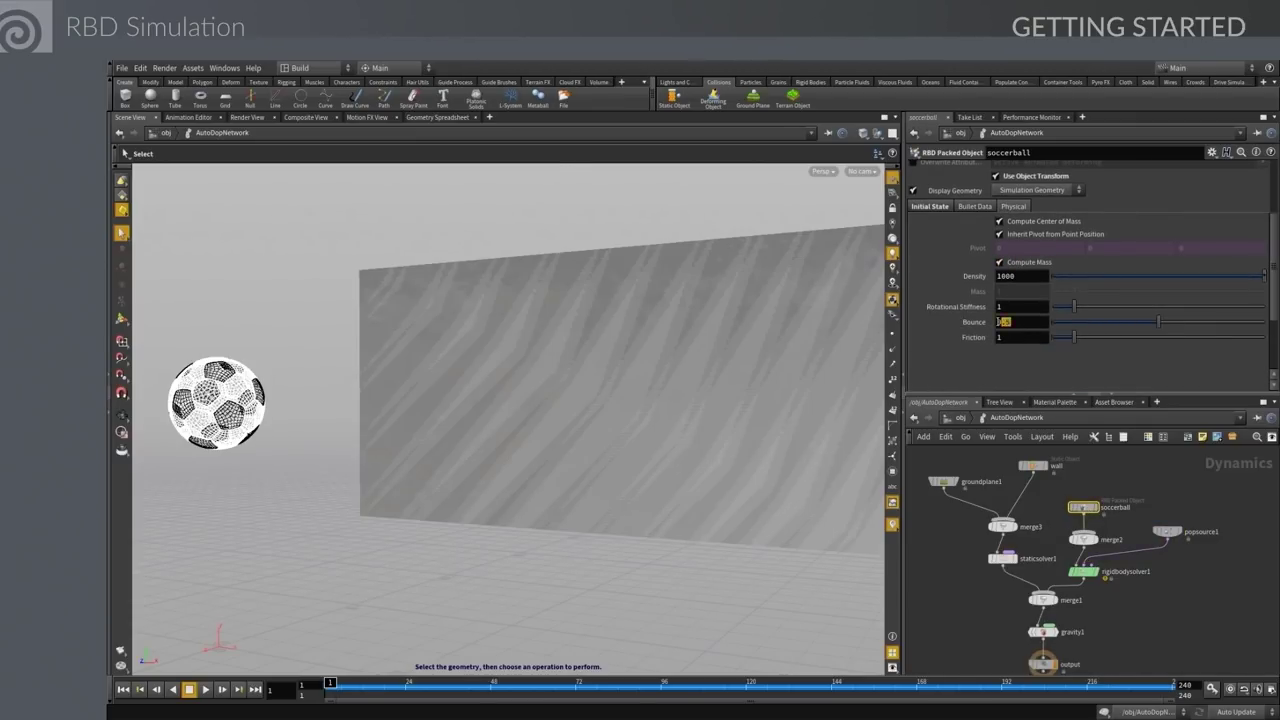
pyautogui.doubleClick(1002, 322)
pyautogui.write('1.5')
pyautogui.press('Return')
pyautogui.doubleClick(1012, 323)
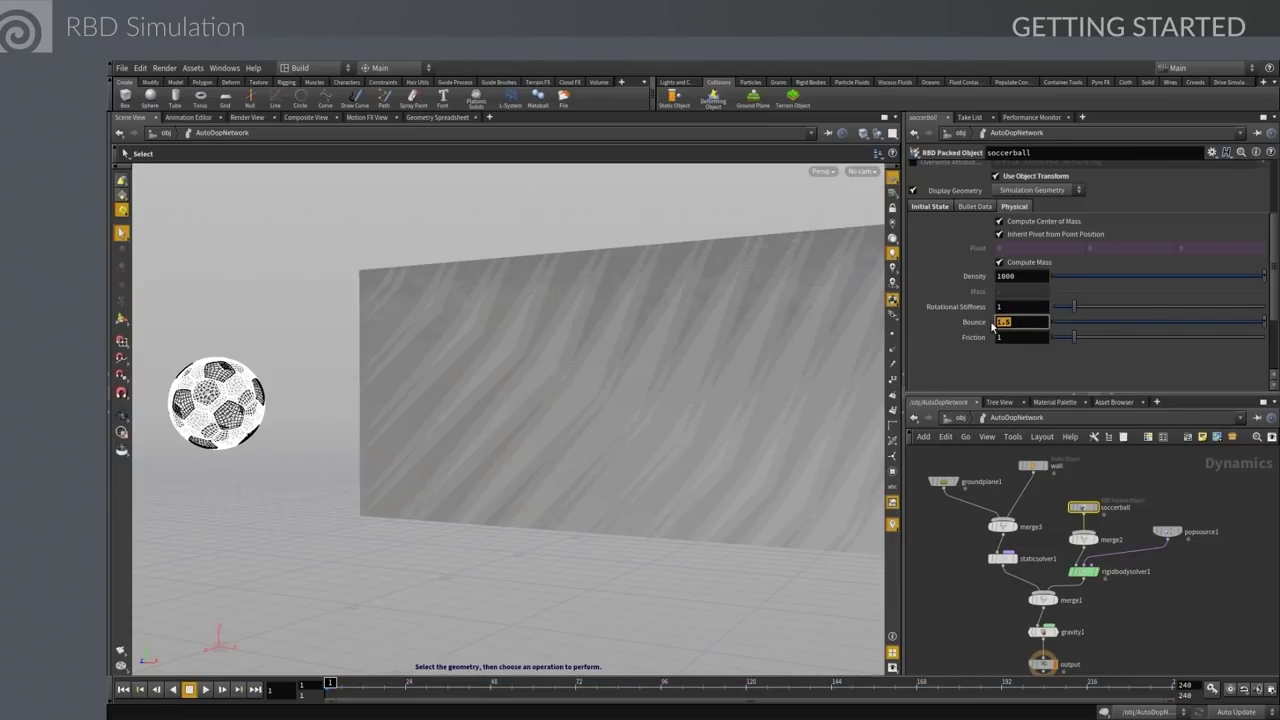
pyautogui.write('2')
pyautogui.press('Return')
# Return to the object level and play the simulation with the bouncier soccer balls, and stop it
pyautogui.click(164, 133)
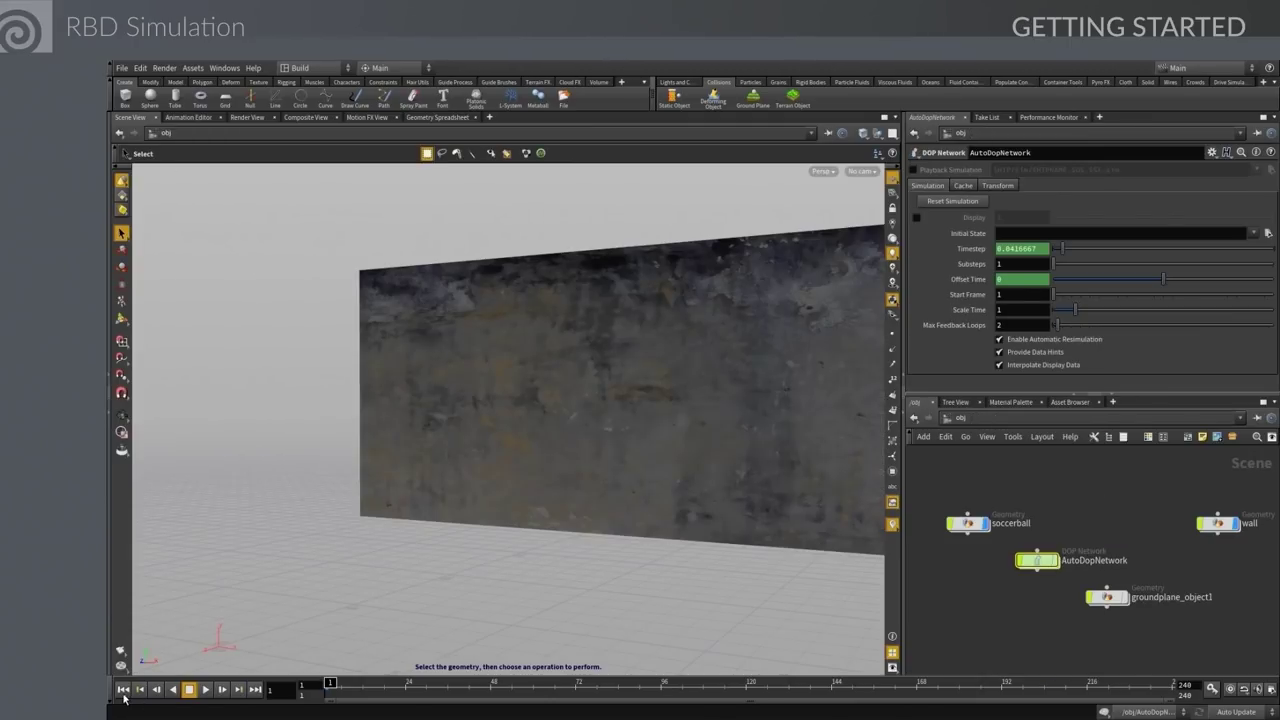
pyautogui.click(205, 689)
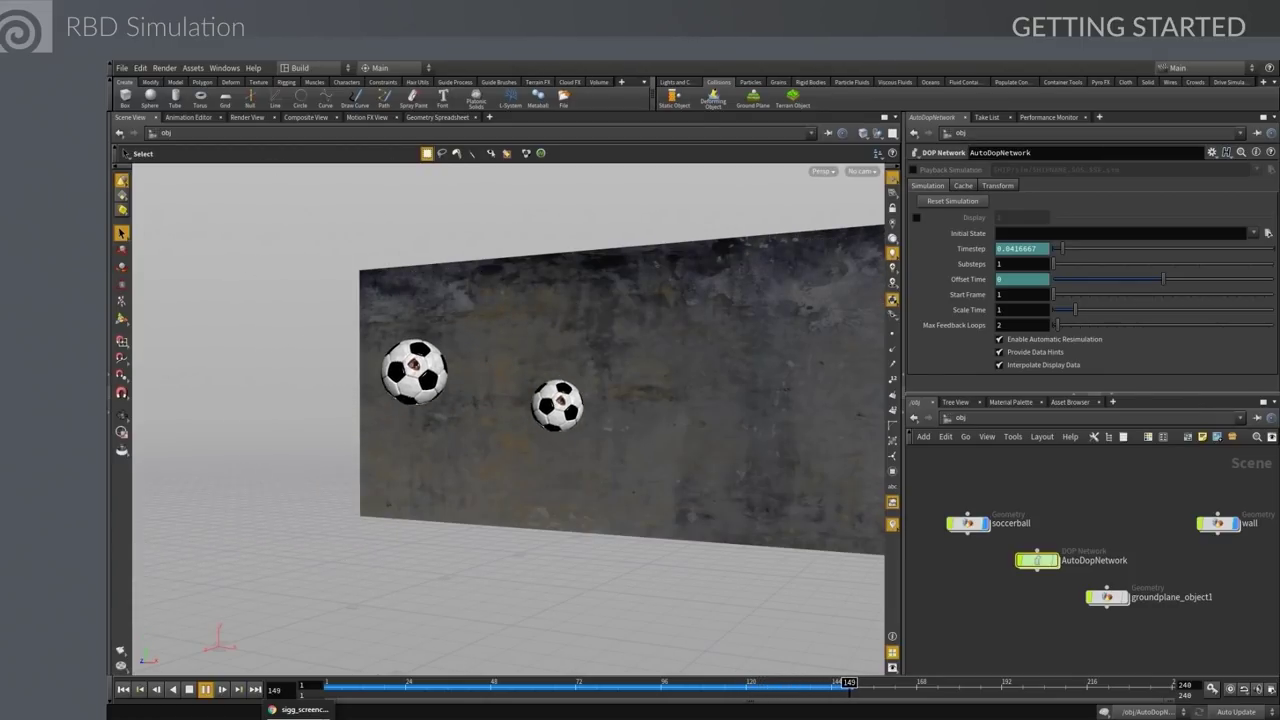
pyautogui.click(191, 689)
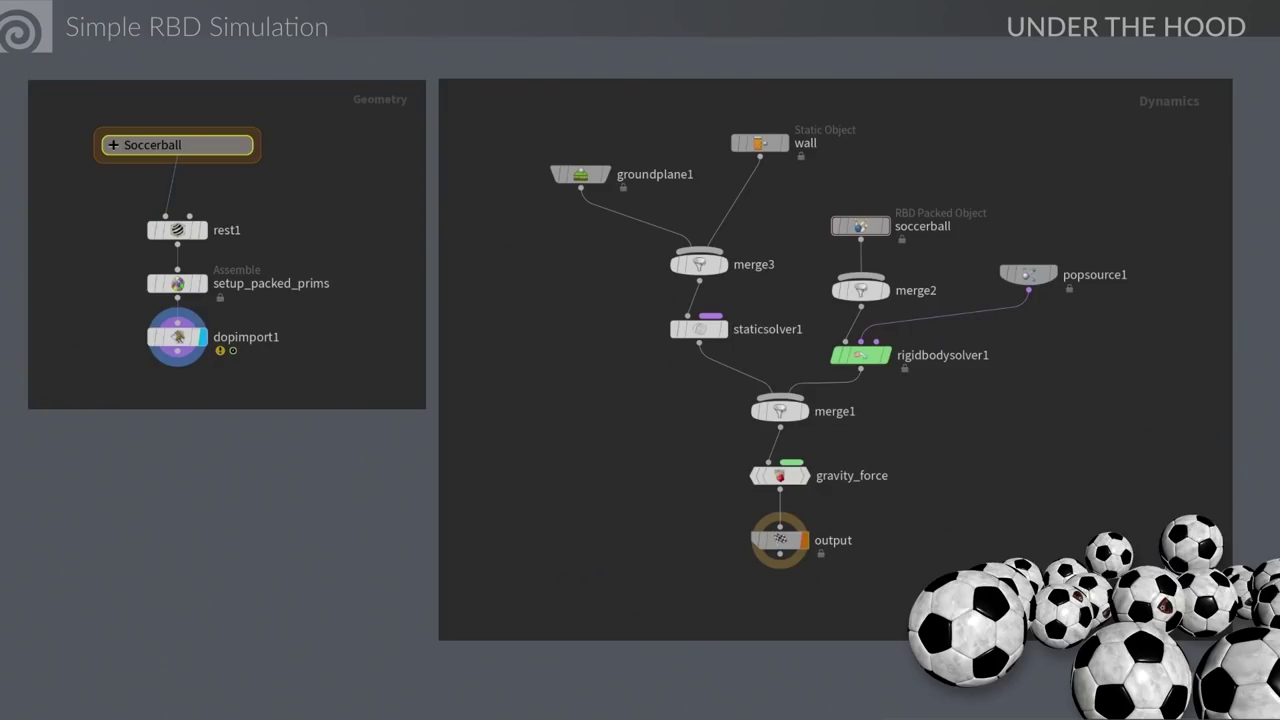
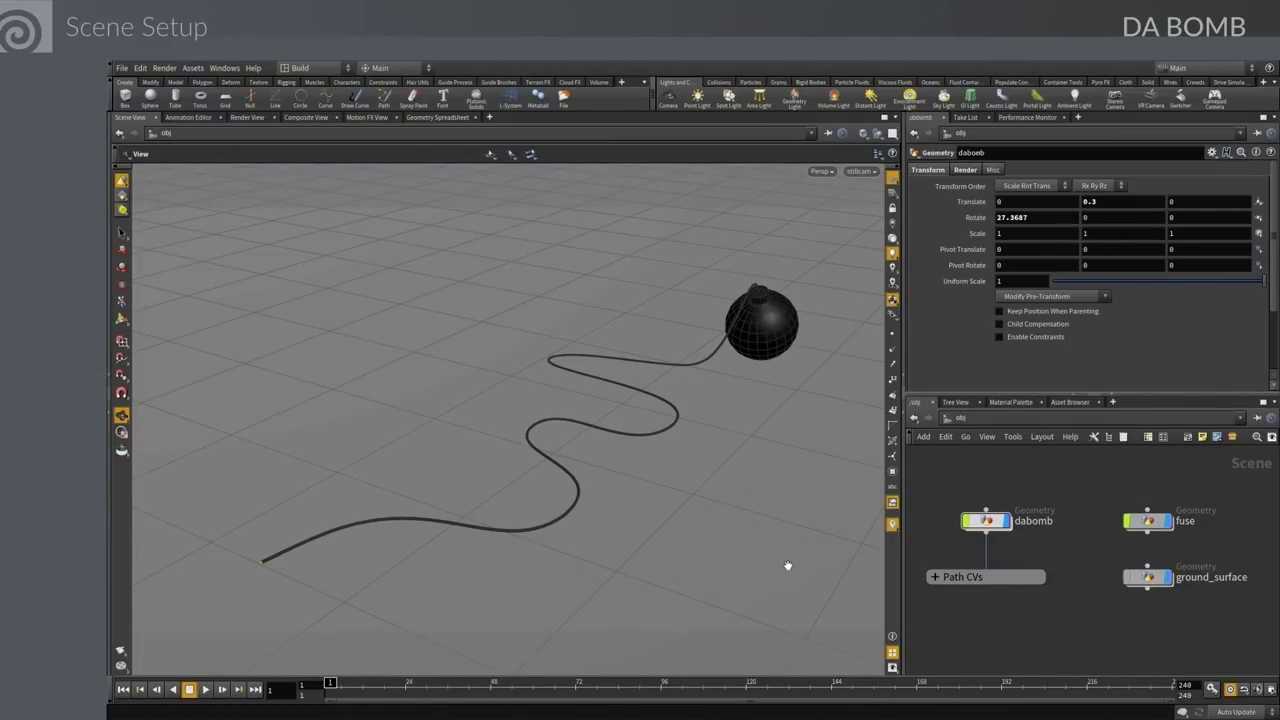
# Examine the dabomb, fuse and ground_surface objects in the bomb scene and scrub the timeline
pyautogui.moveTo(668, 463)
pyautogui.keyDown('alt'); pyautogui.mouseDown()
pyautogui.moveTo(674, 451)
pyautogui.moveTo(669, 463)
pyautogui.moveTo(655, 448)
pyautogui.mouseUp(); pyautogui.keyUp('alt')
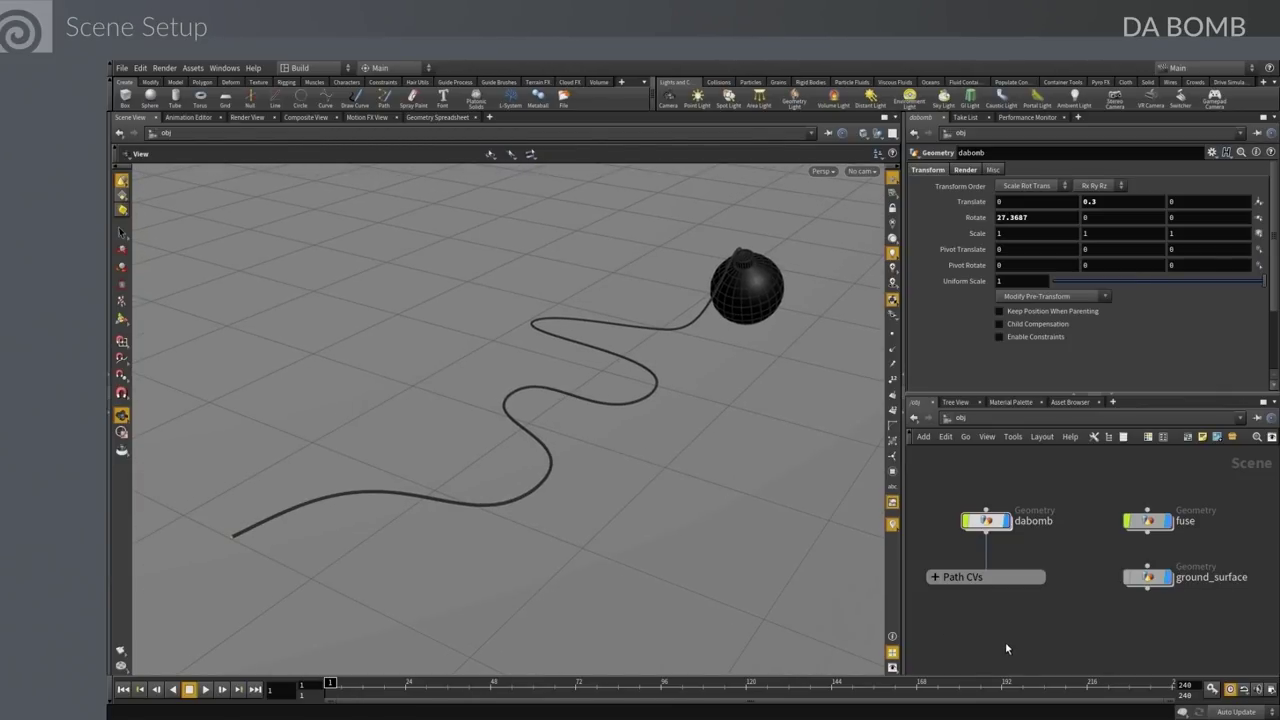
pyautogui.click(986, 524)
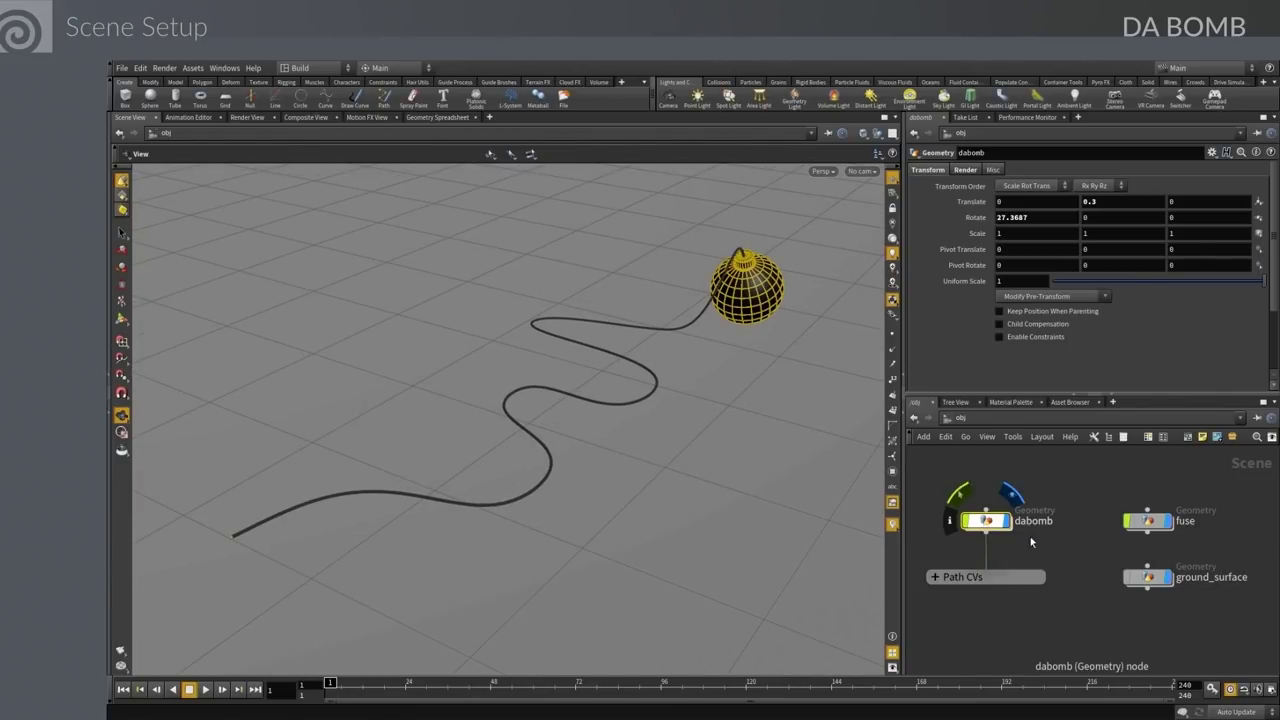
pyautogui.click(1148, 522)
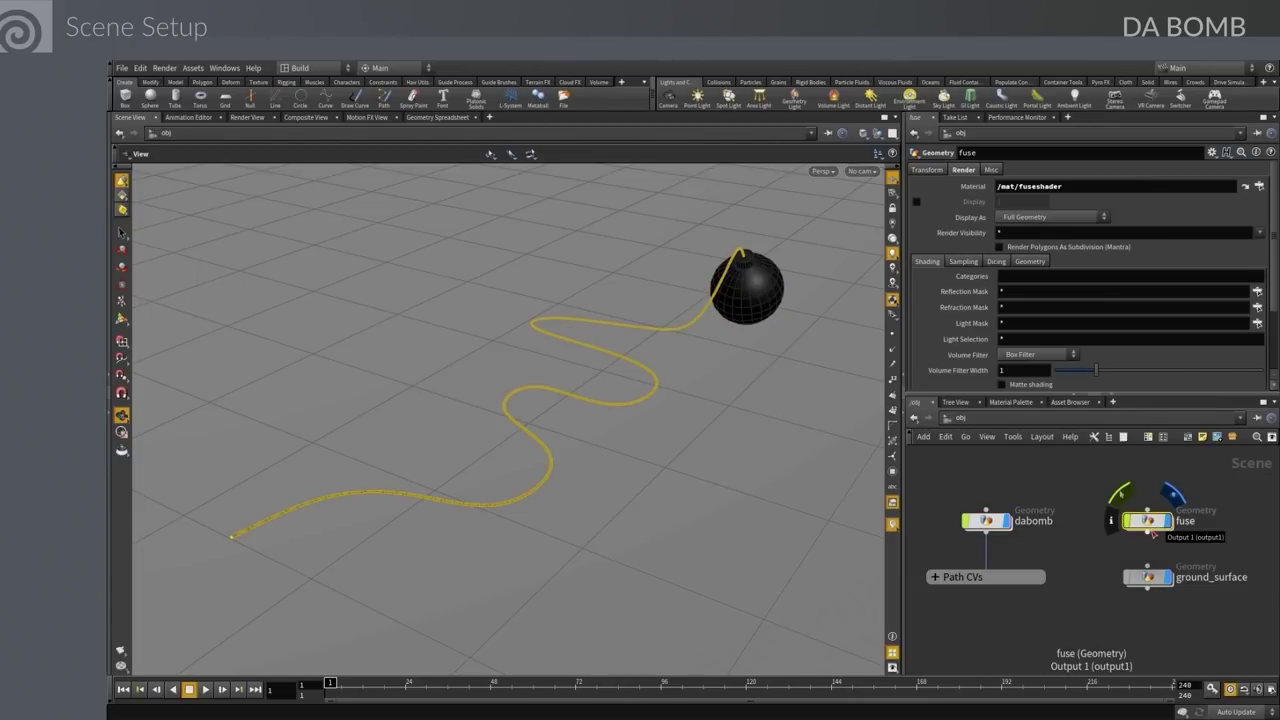
pyautogui.click(1148, 580)
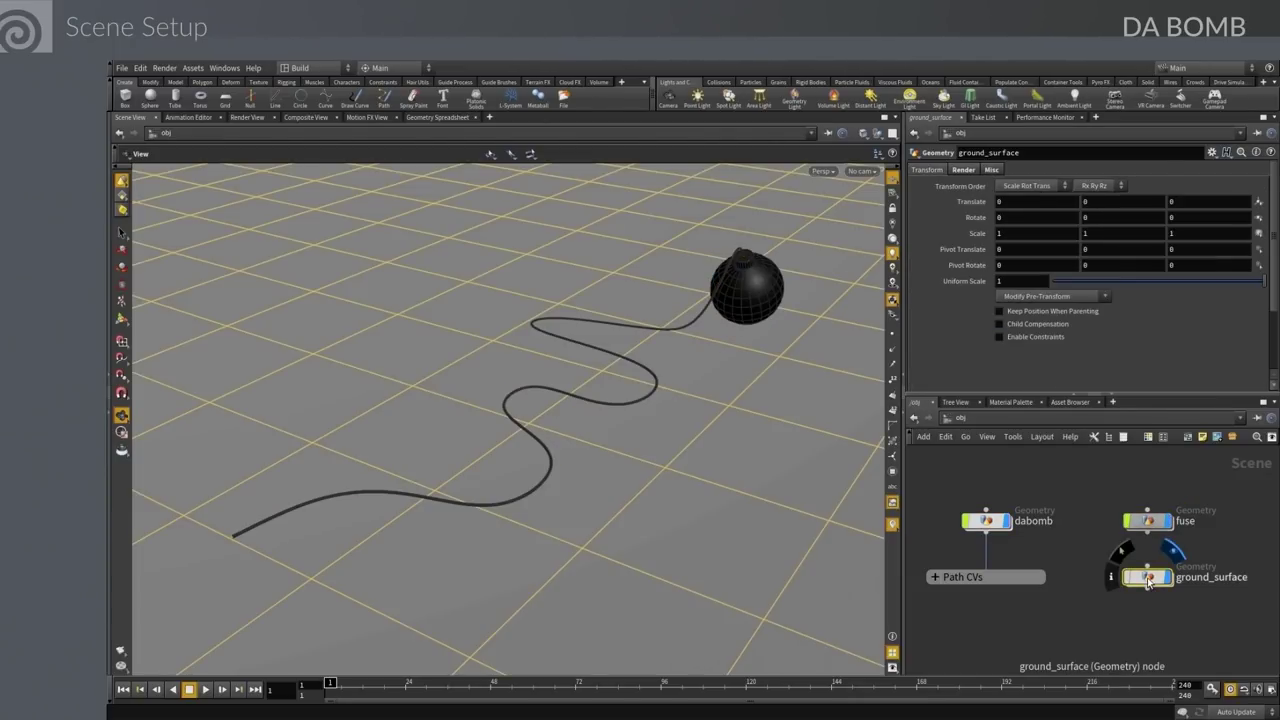
pyautogui.click(1036, 608)
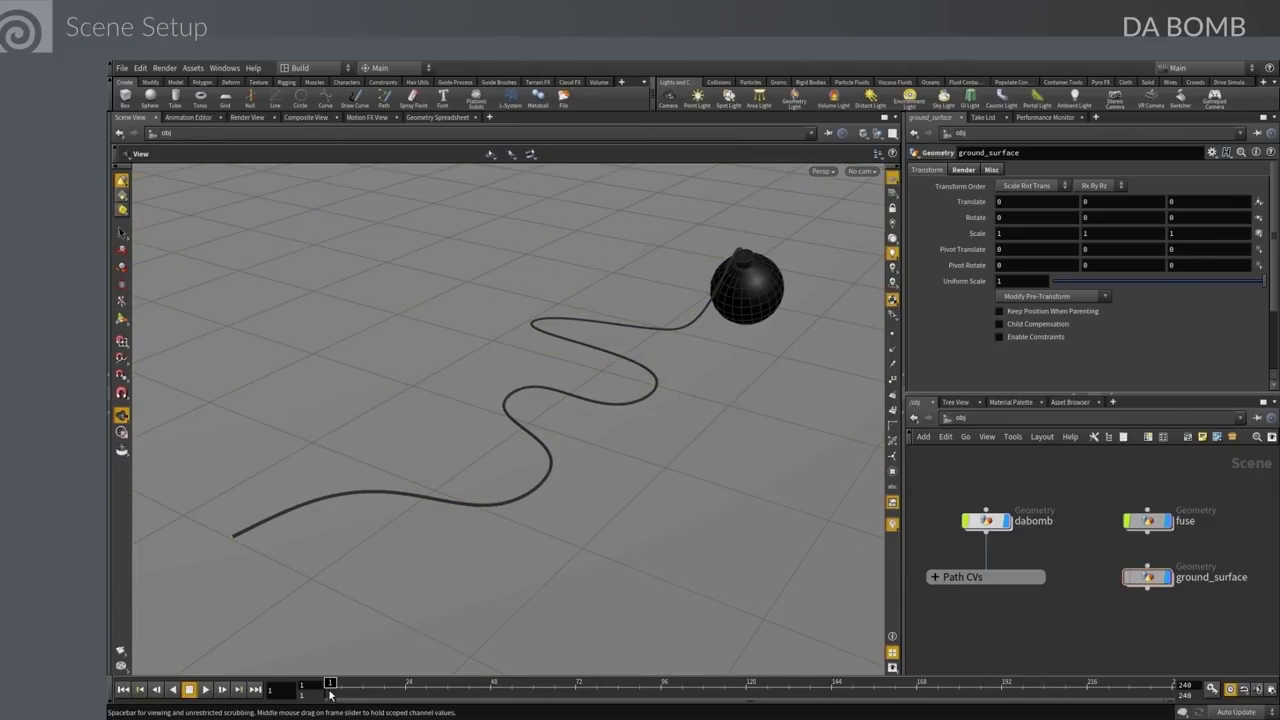
pyautogui.moveTo(332, 683)
pyautogui.mouseDown()
pyautogui.moveTo(1005, 683)
pyautogui.moveTo(800, 662)
pyautogui.moveTo(295, 647)
pyautogui.moveTo(1034, 654)
pyautogui.moveTo(1063, 665)
pyautogui.moveTo(988, 665)
pyautogui.moveTo(1066, 665)
pyautogui.moveTo(272, 672)
pyautogui.mouseUp()
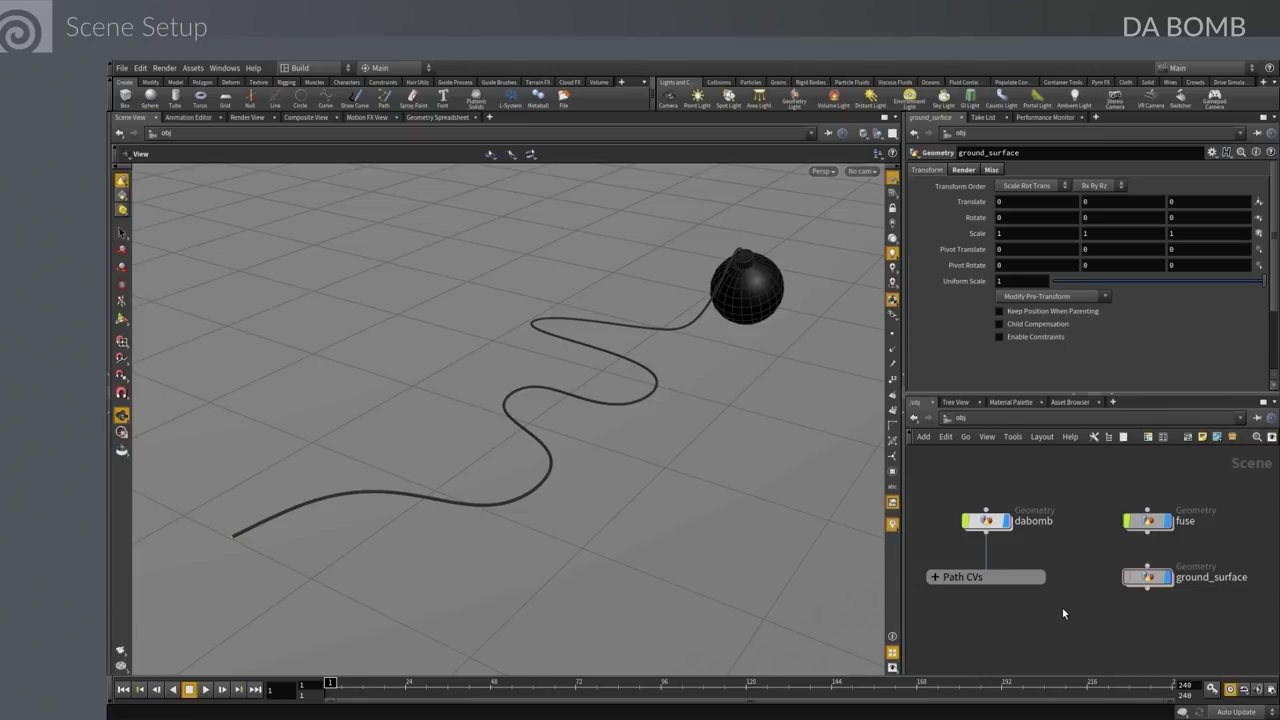
# Expand the Path CVs network box and display its seven path CV nodes along the fuse
pyautogui.scroll(-4, 1063, 613)
pyautogui.moveTo(1031, 605); pyautogui.dragTo(1031, 530, button='middle')
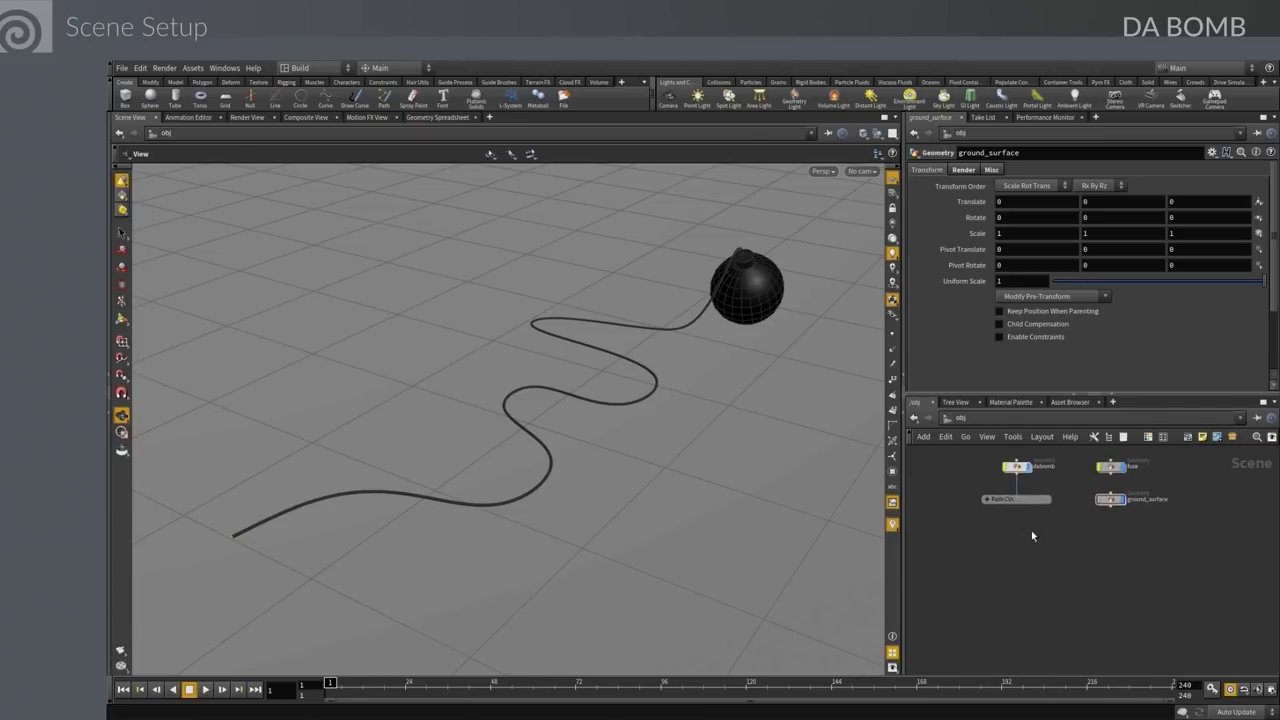
pyautogui.click(986, 500)
pyautogui.moveTo(1139, 611); pyautogui.dragTo(1099, 537, button='middle')
pyautogui.moveTo(980, 470); pyautogui.dragTo(1032, 612)
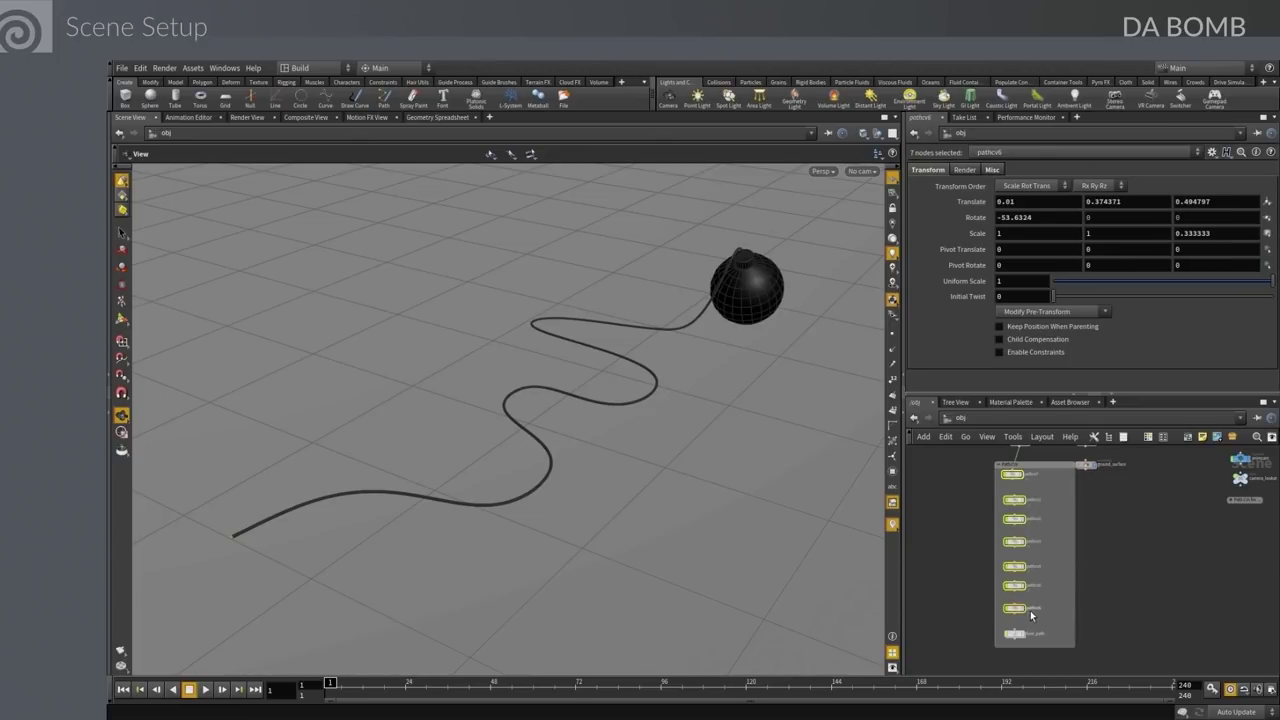
pyautogui.click(948, 528)
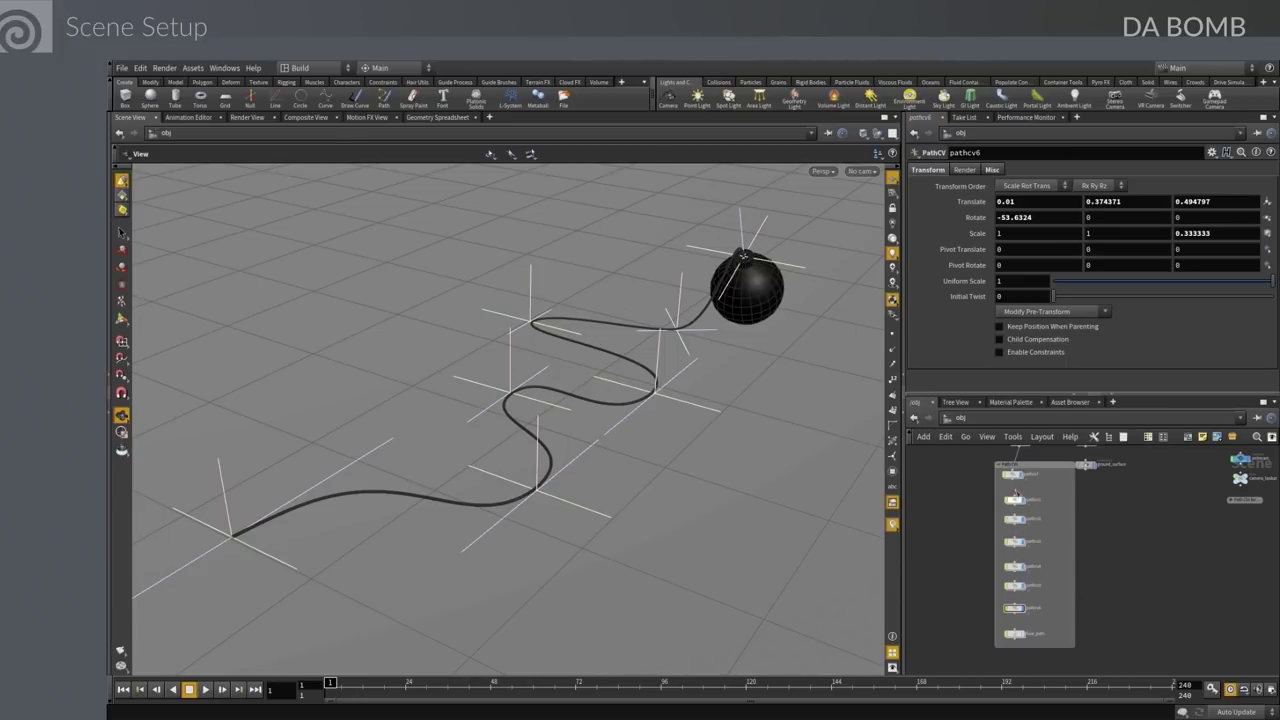
# Select the fuse_path node in the Path CVs box to inspect the curve through the path CVs
pyautogui.keyDown('alt'); pyautogui.moveTo(1016, 494); pyautogui.dragTo(1018, 472); pyautogui.keyUp('alt')
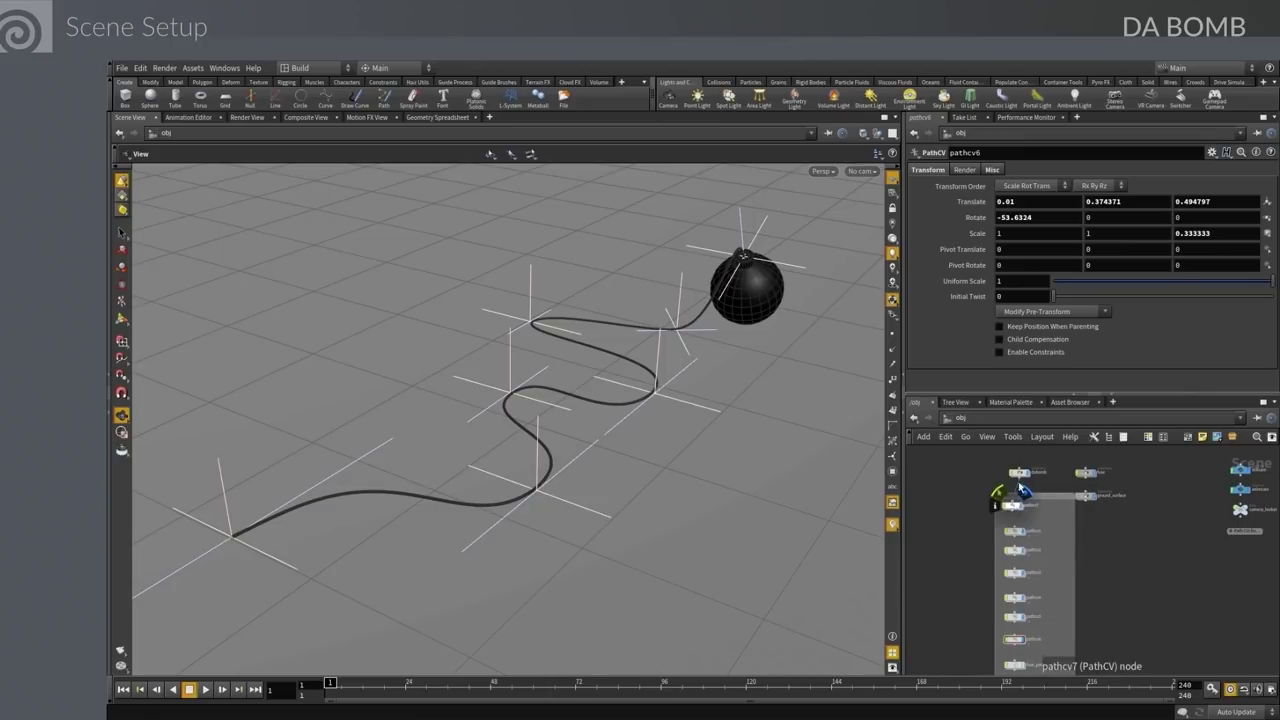
pyautogui.scroll(-3, 967, 557)
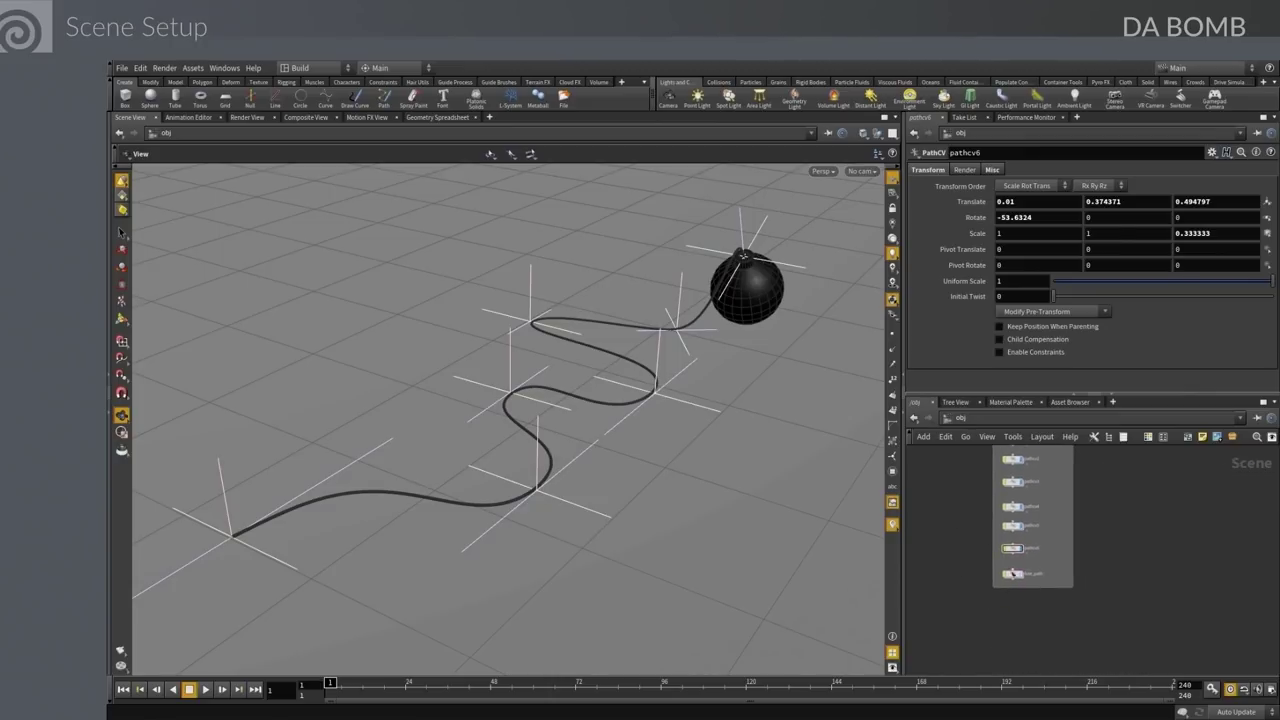
pyautogui.click(1016, 578)
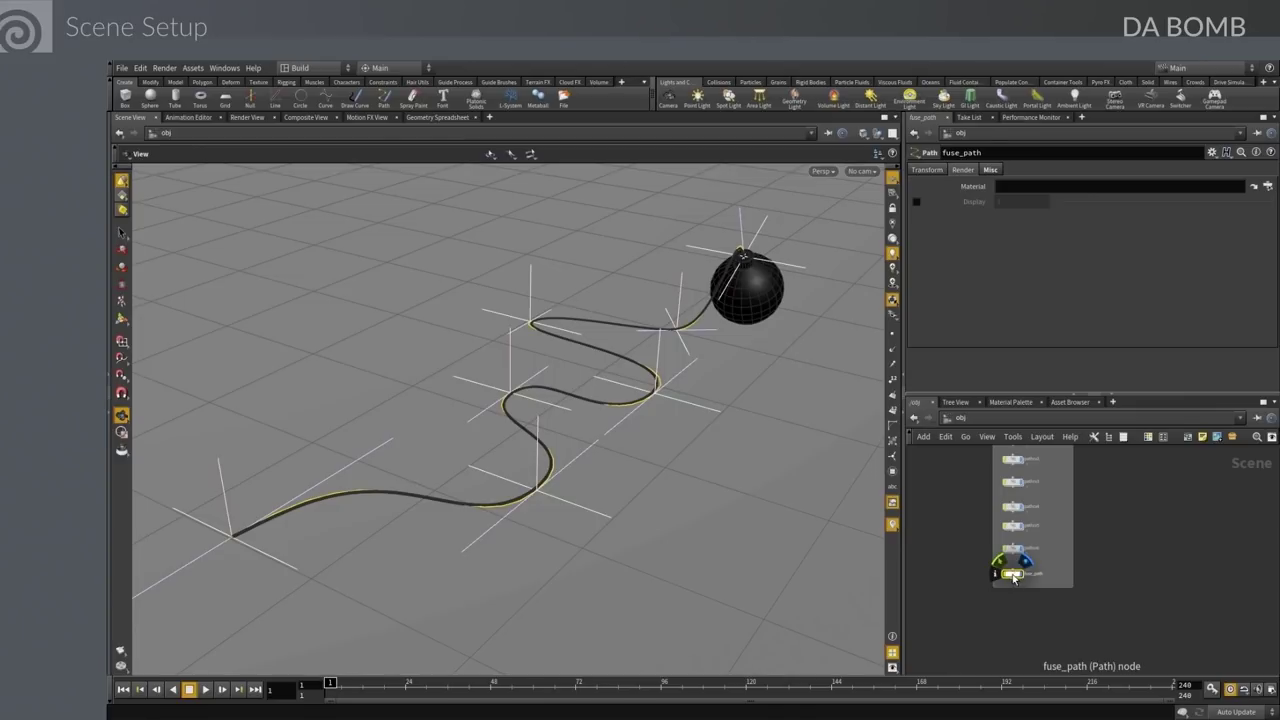
# Hide all path CVs and fuse_path in the viewport and collapse the Path CVs network box
pyautogui.scroll(-4, 964, 534)
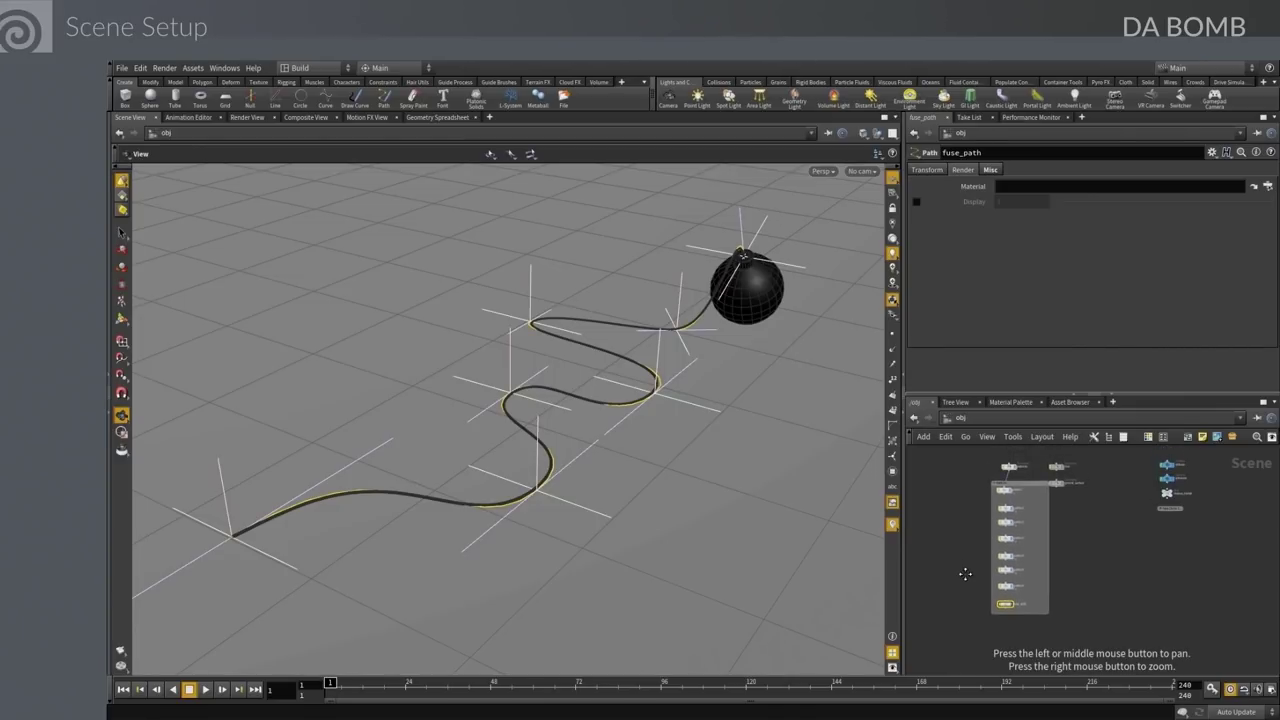
pyautogui.moveTo(983, 491); pyautogui.dragTo(1016, 612)
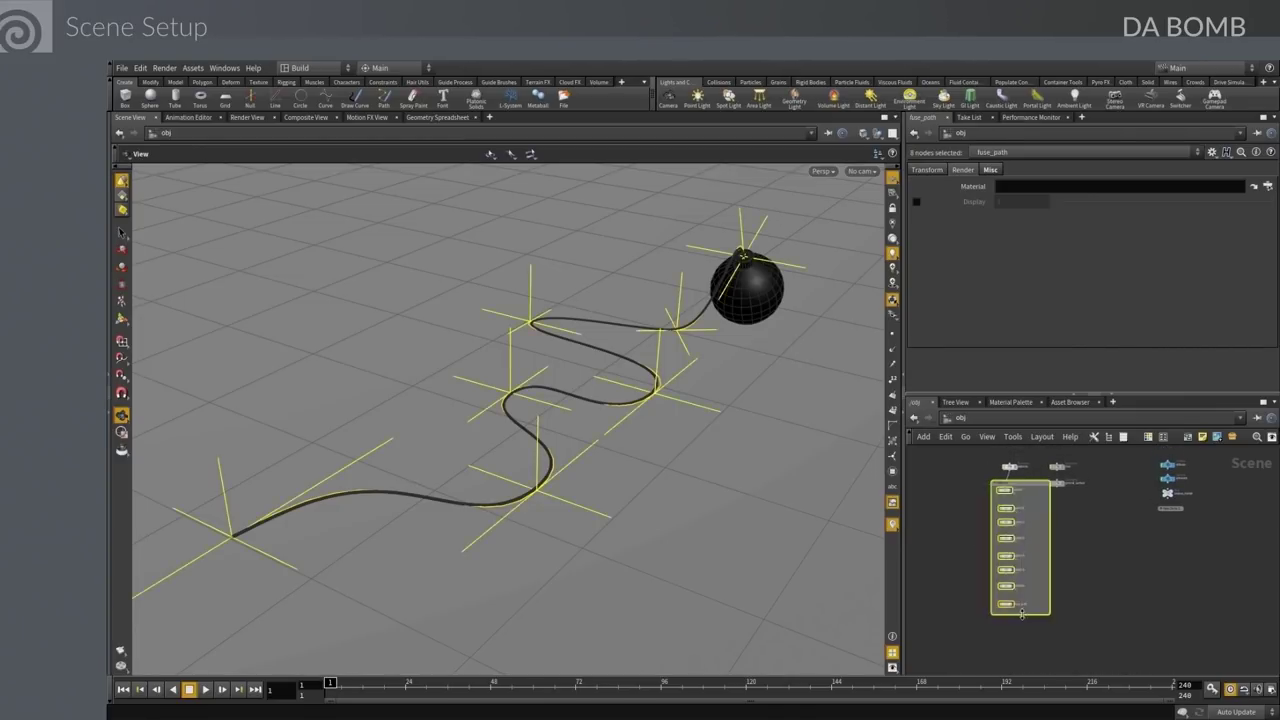
pyautogui.click(1030, 624)
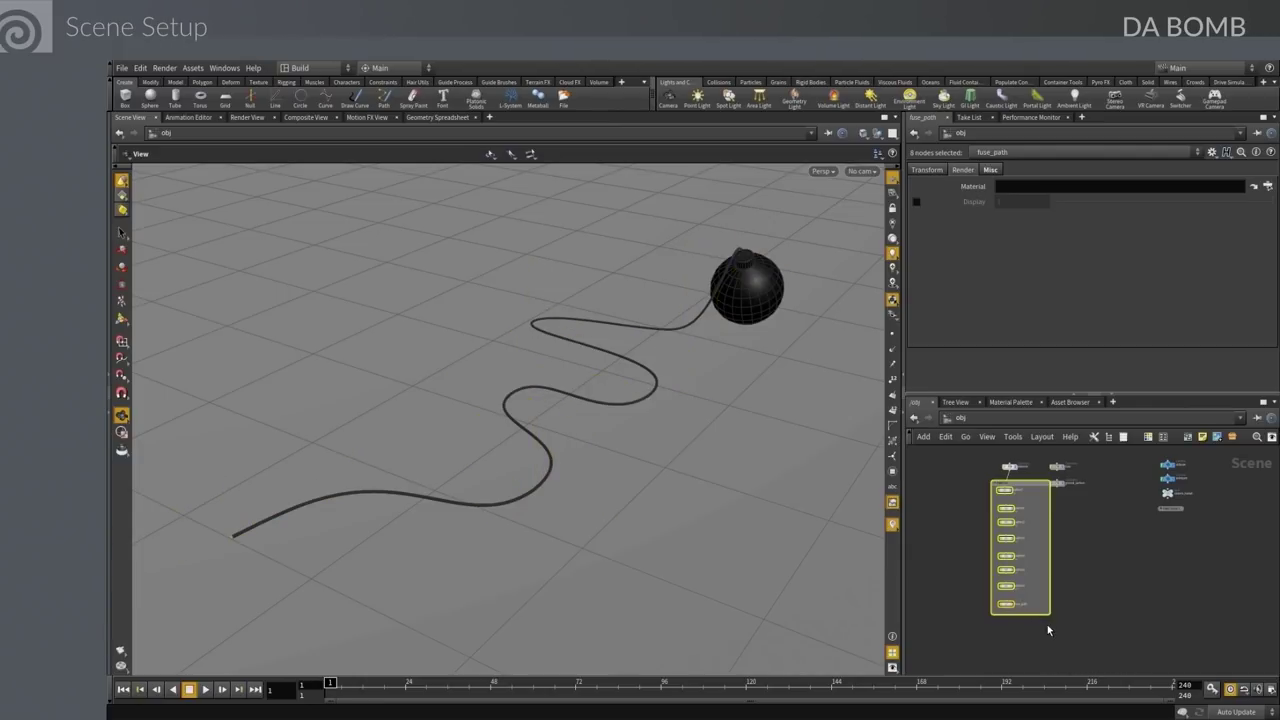
pyautogui.click(996, 488)
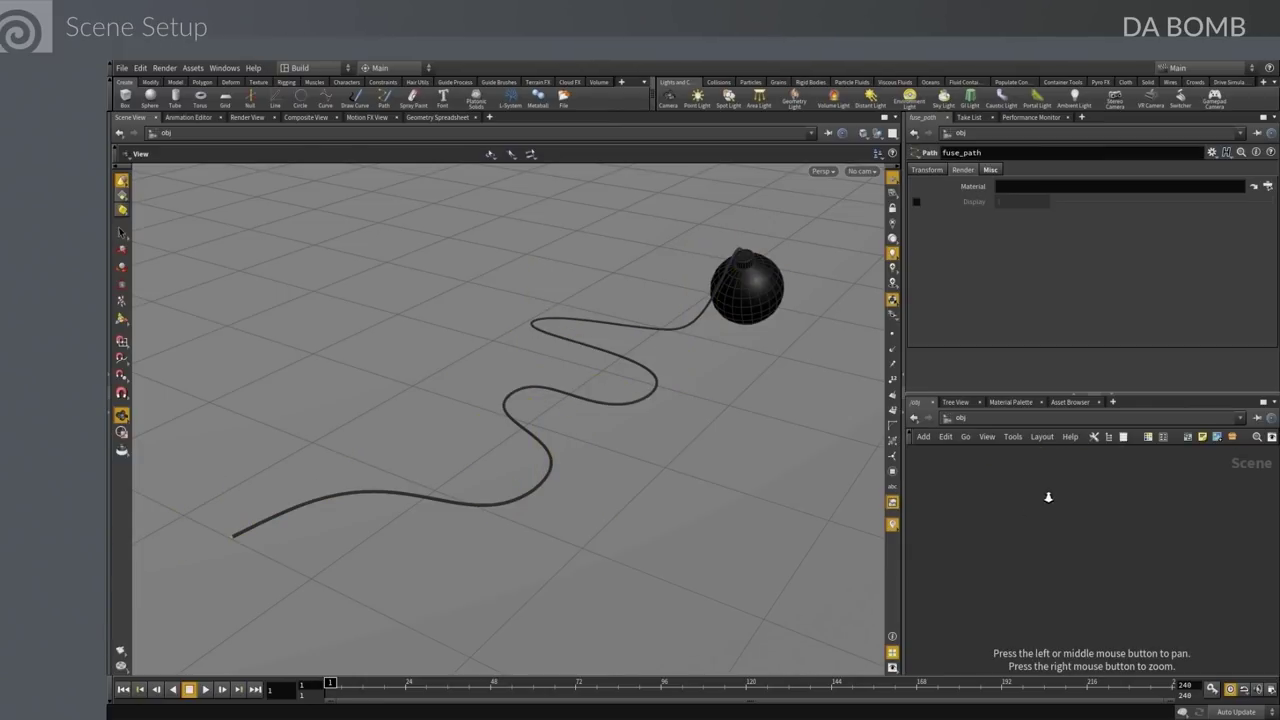
pyautogui.press('h')
pyautogui.moveTo(1050, 580); pyautogui.dragTo(1052, 603)
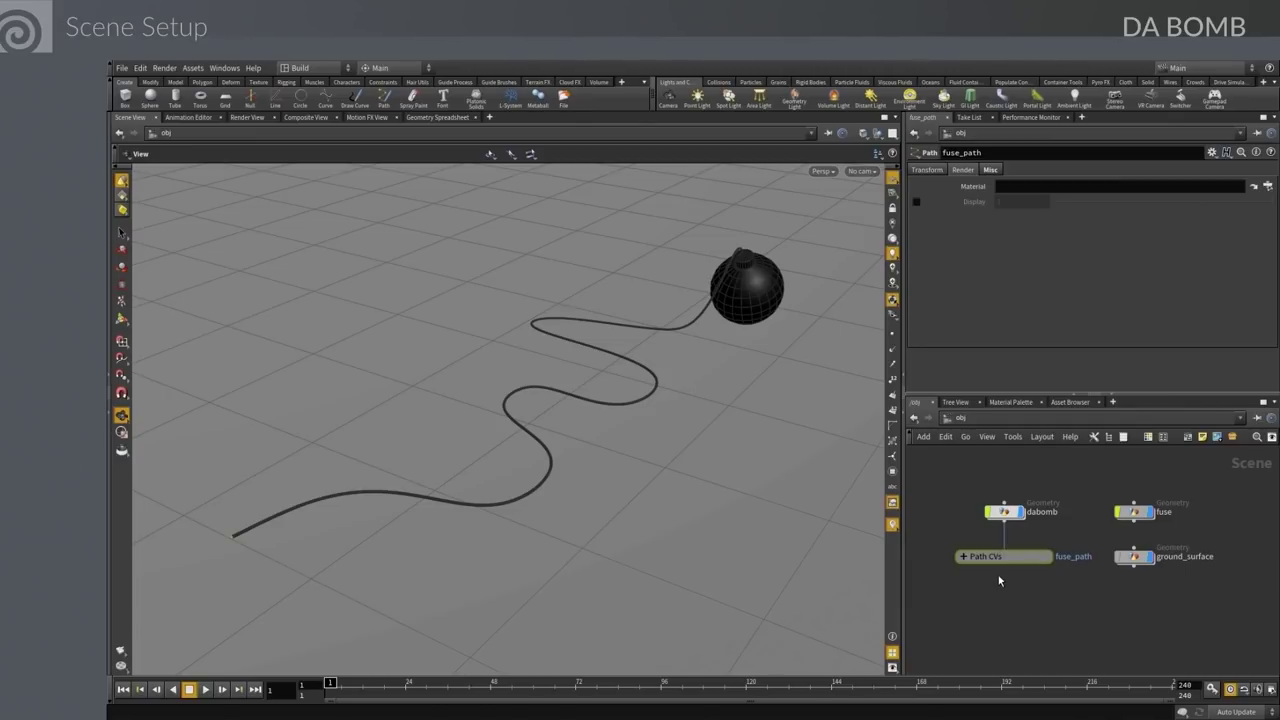
# Open the fuse object's geometry network
pyautogui.click(1135, 514)
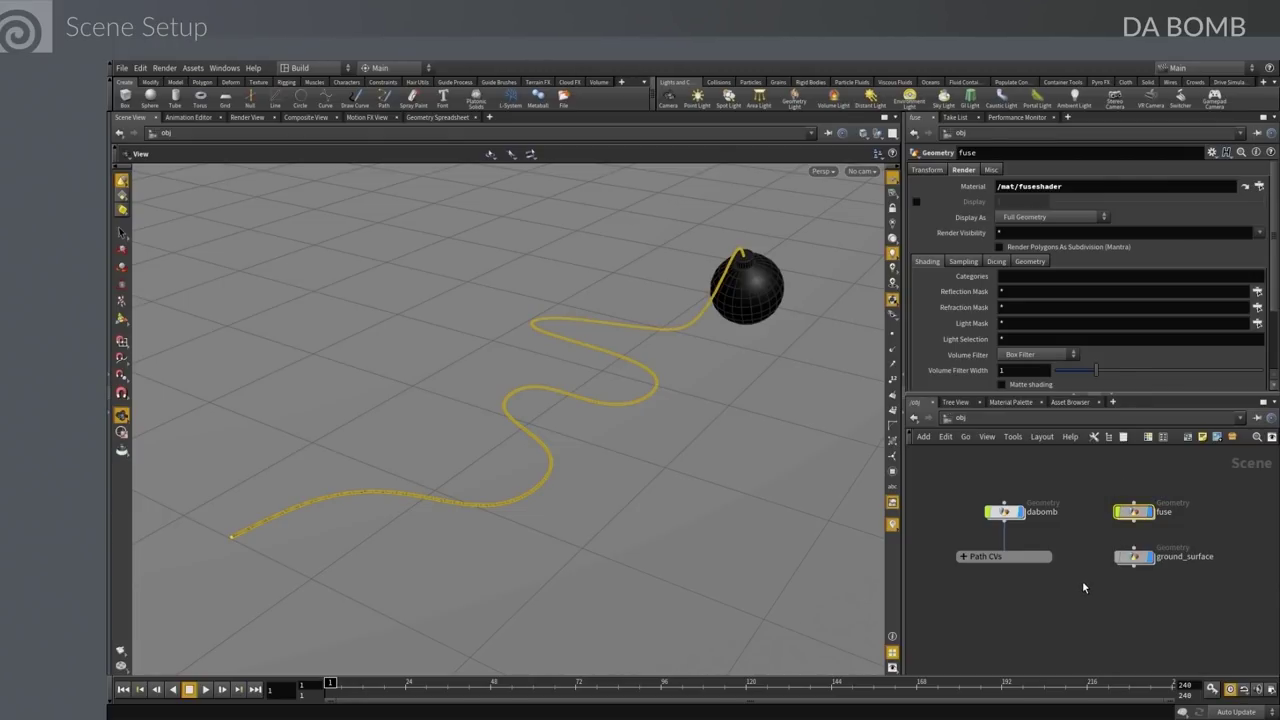
pyautogui.doubleClick(1135, 512)
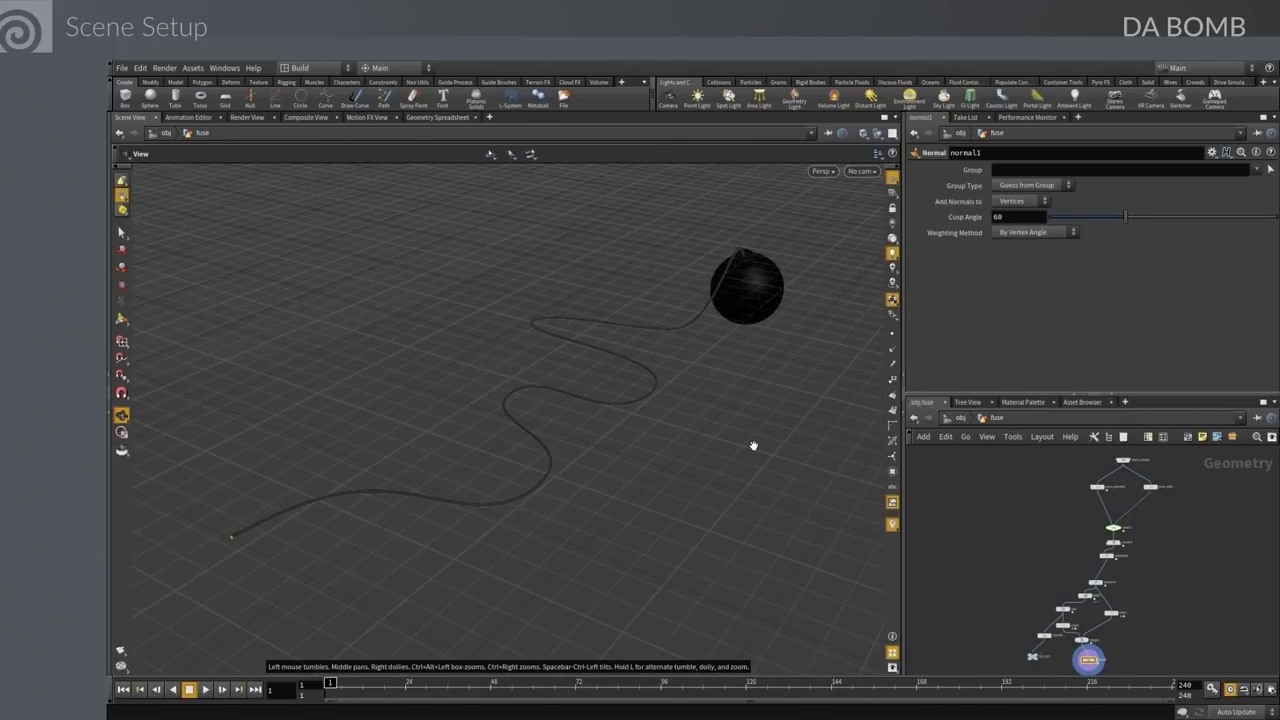
# Display the object_merge1 node at the start of the fuse network to view the imported path curve
pyautogui.moveTo(974, 597); pyautogui.dragTo(943, 530)
pyautogui.scroll(5, 1094, 515)
pyautogui.moveTo(1088, 489)
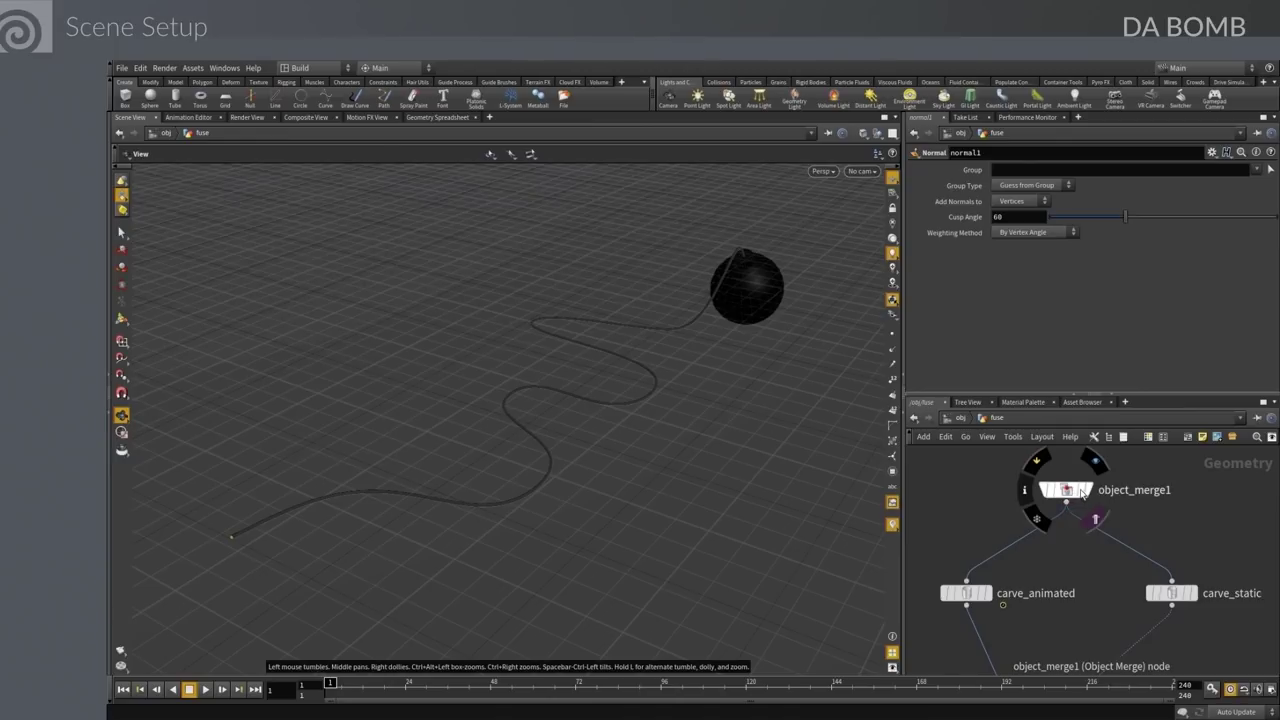
pyautogui.click(1095, 461)
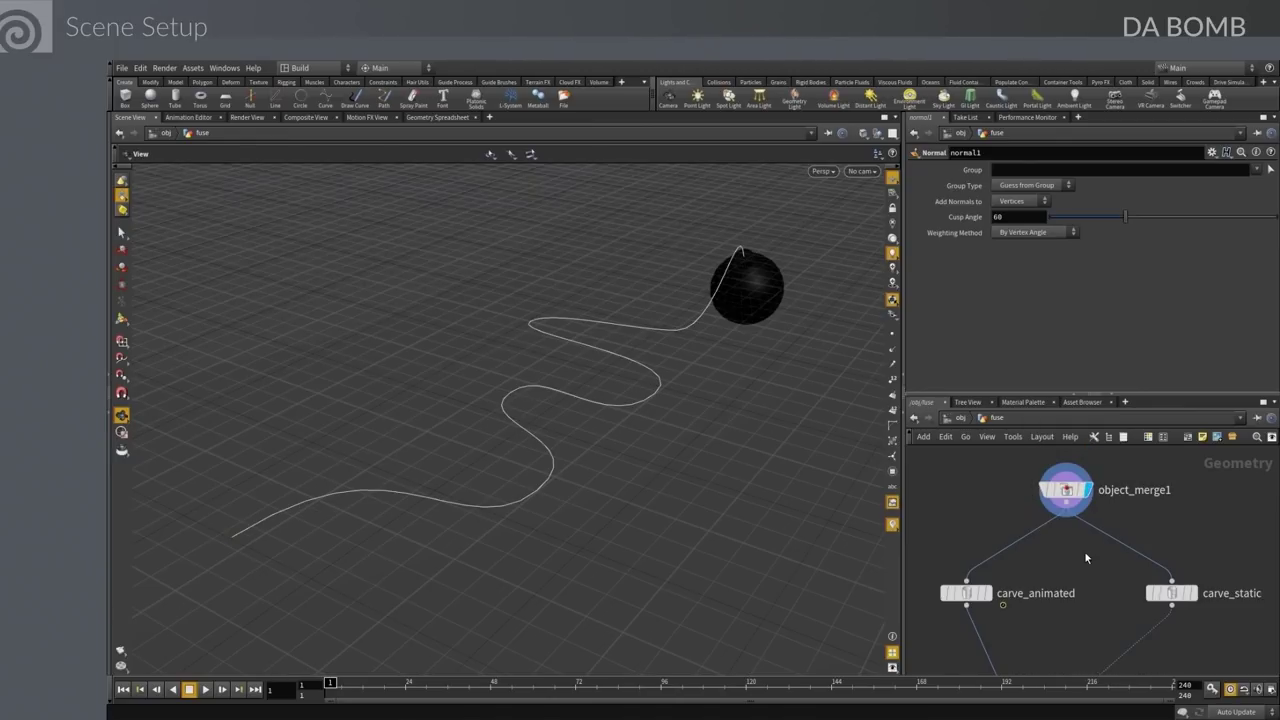
# Compare carve_animated and carve_static by displaying and selecting each, scrubbing the timeline for the animated carve
pyautogui.moveTo(1084, 551); pyautogui.dragTo(1086, 521)
pyautogui.scroll(-3, 1086, 521)
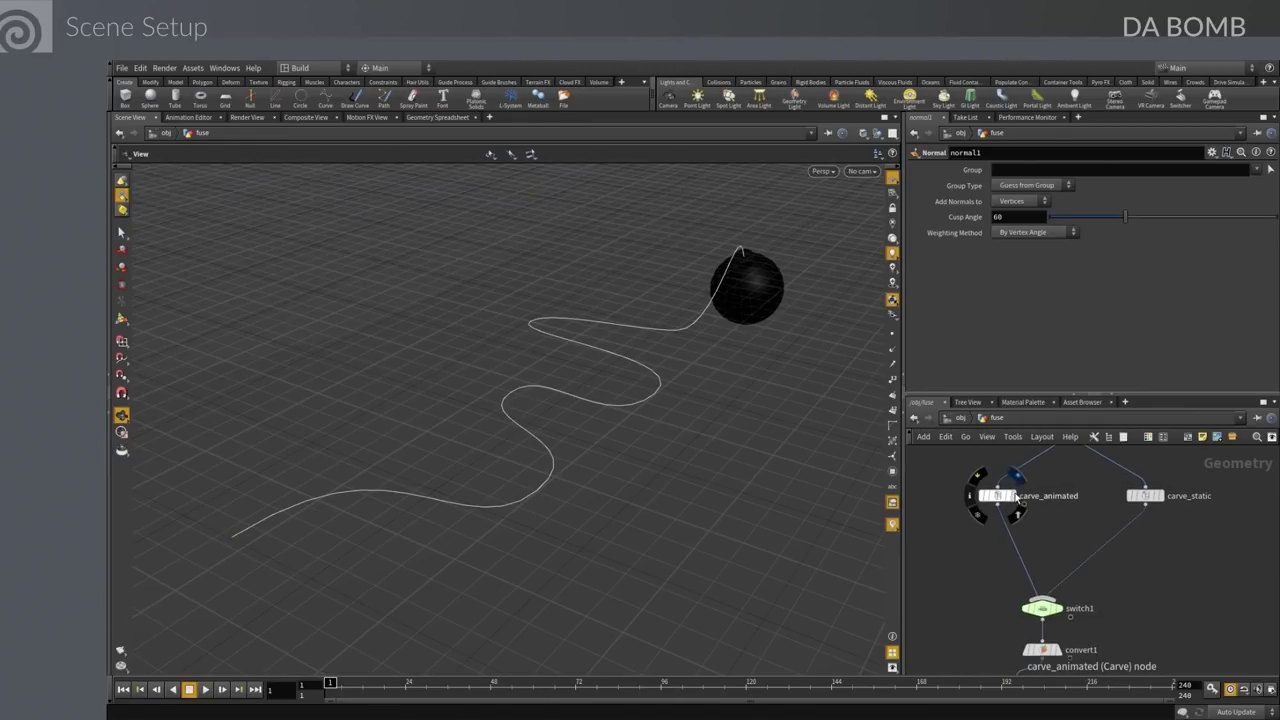
pyautogui.click(1015, 477)
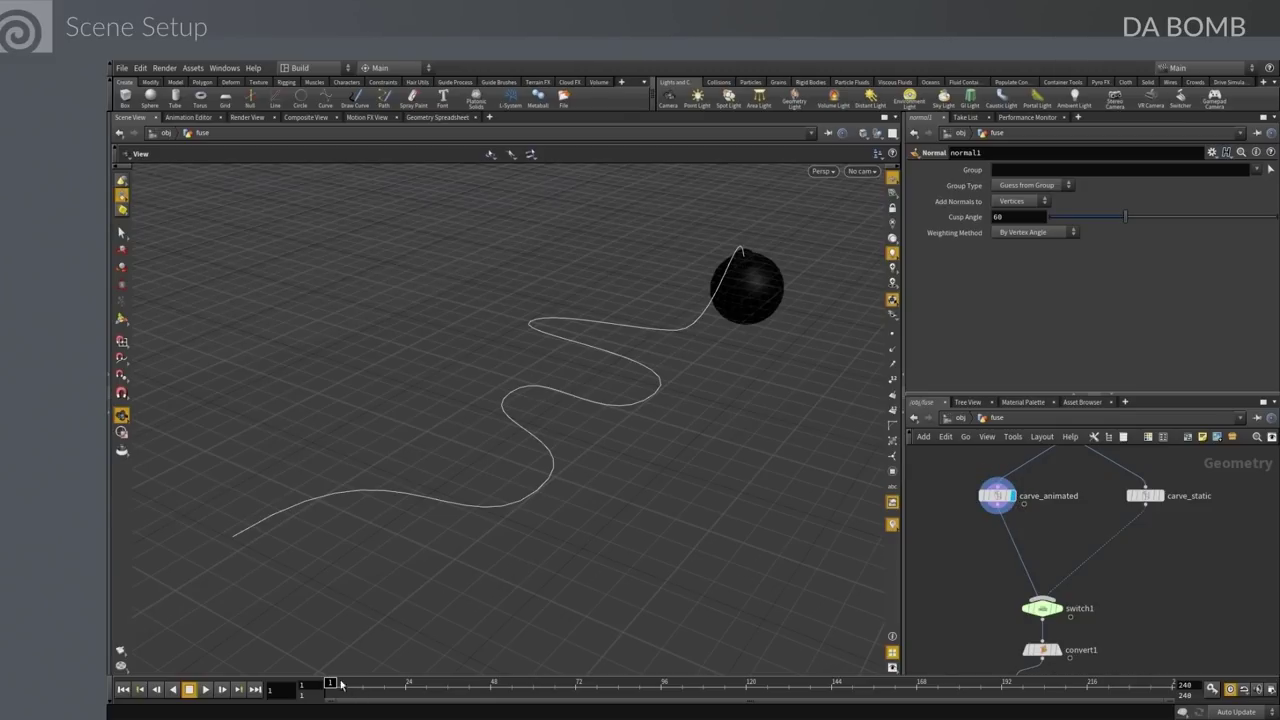
pyautogui.moveTo(341, 684)
pyautogui.mouseDown()
pyautogui.moveTo(729, 684)
pyautogui.moveTo(334, 684)
pyautogui.mouseUp()
pyautogui.click(997, 495)
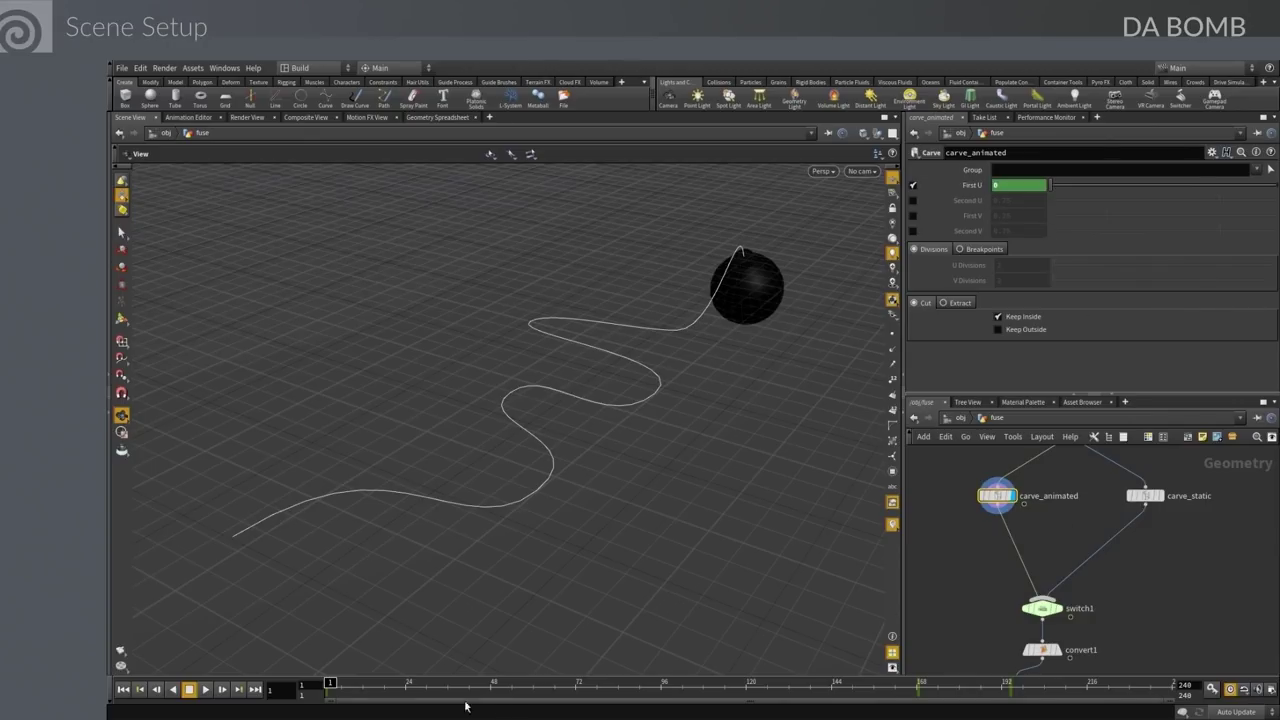
pyautogui.moveTo(330, 684)
pyautogui.mouseDown()
pyautogui.moveTo(769, 686)
pyautogui.moveTo(330, 684)
pyautogui.mouseUp()
pyautogui.moveTo(1163, 500)
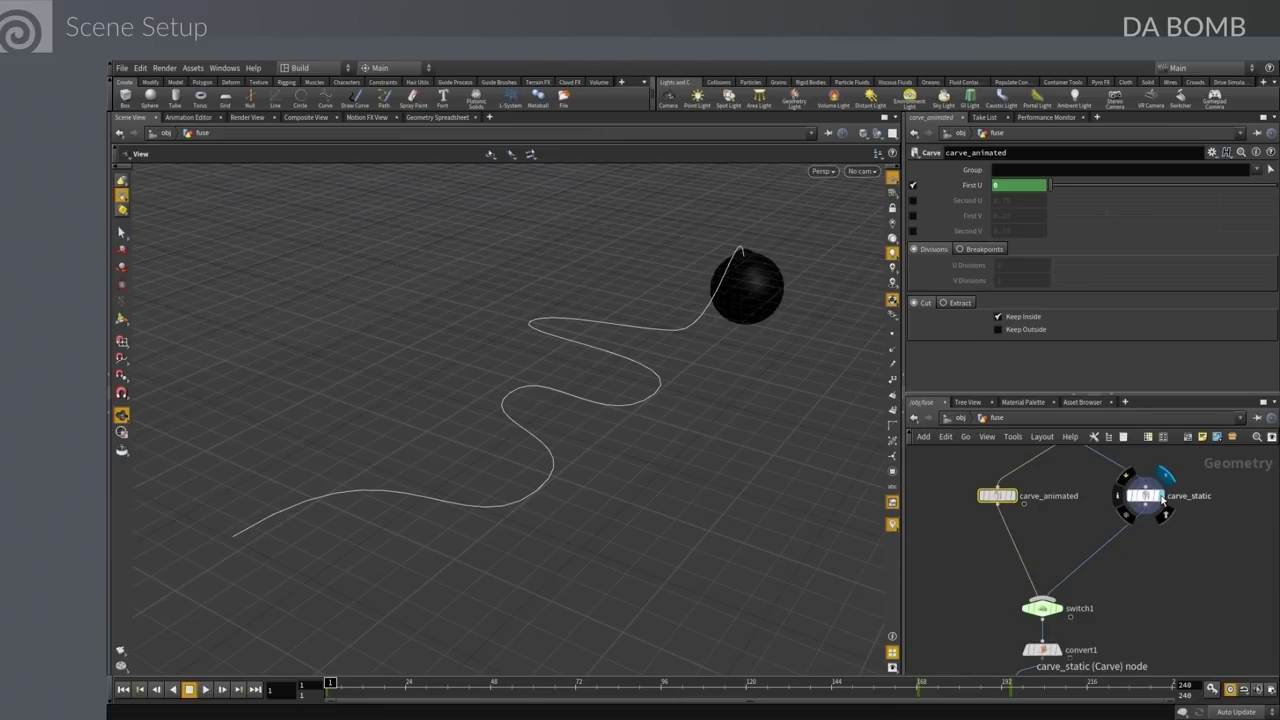
pyautogui.click(1155, 497)
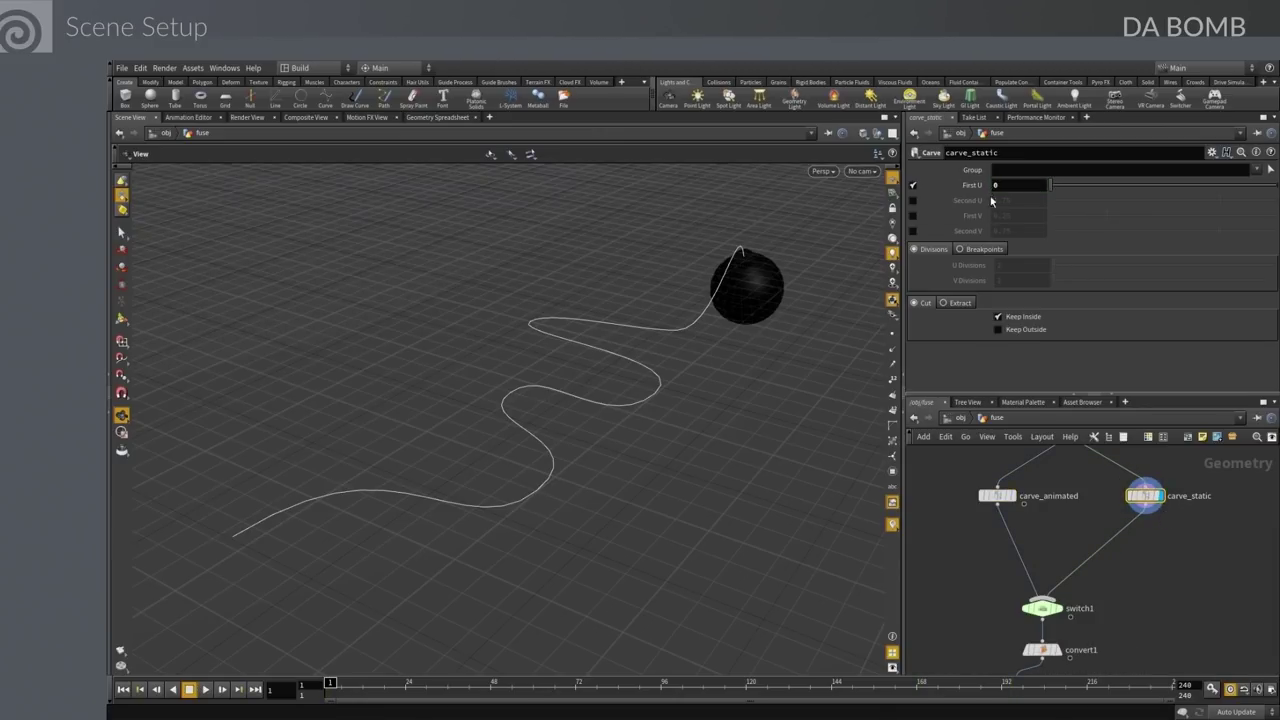
# Display subdivide1 and polywire1 in turn to inspect the smoothed curve and the tube built around it
pyautogui.scroll(-3, 1171, 608)
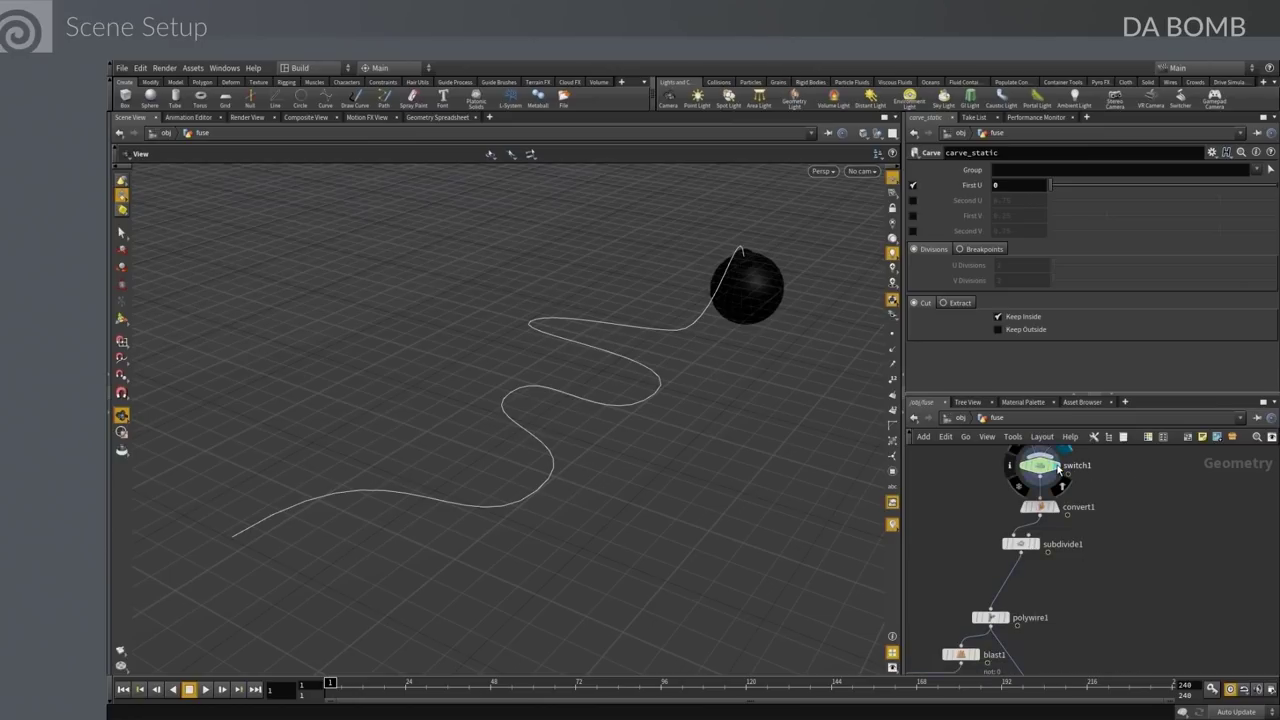
pyautogui.scroll(-3, 1173, 568)
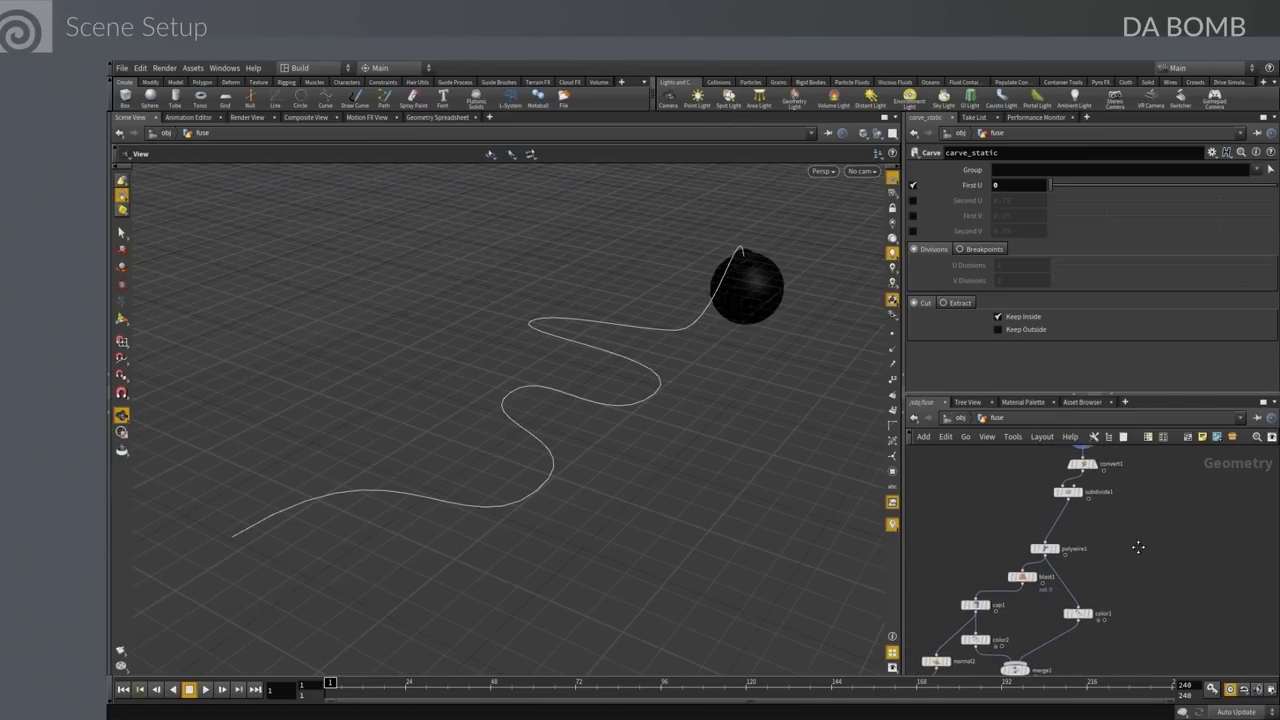
pyautogui.click(1076, 497)
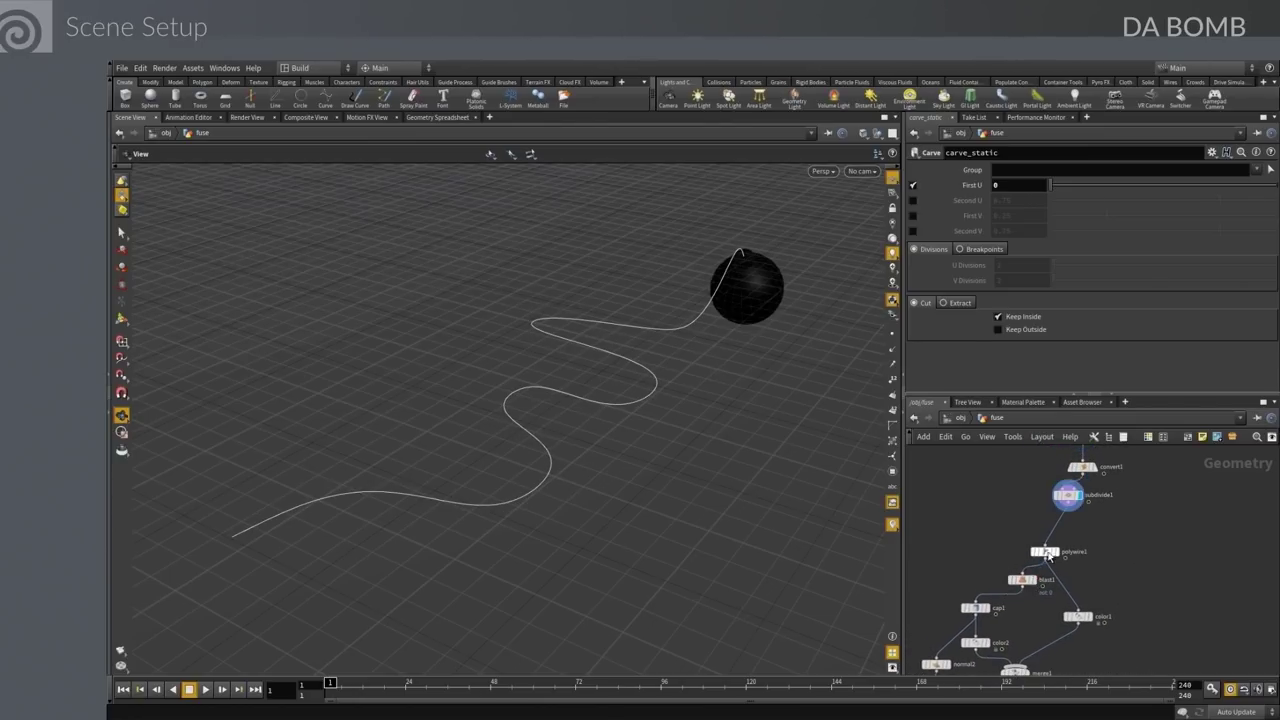
pyautogui.click(1058, 553)
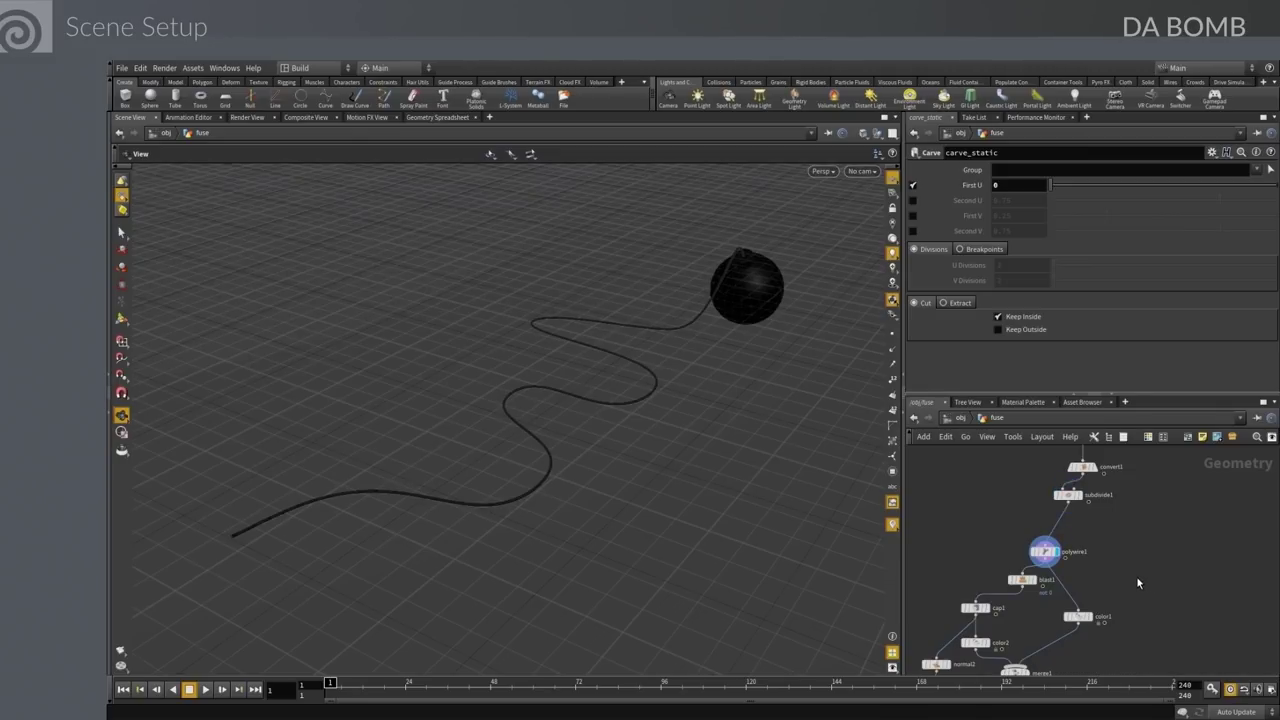
# Display and select blast1, and examine the isolated geometry at the fuse's tip up close
pyautogui.moveTo(1111, 578); pyautogui.dragTo(1149, 542, button='middle')
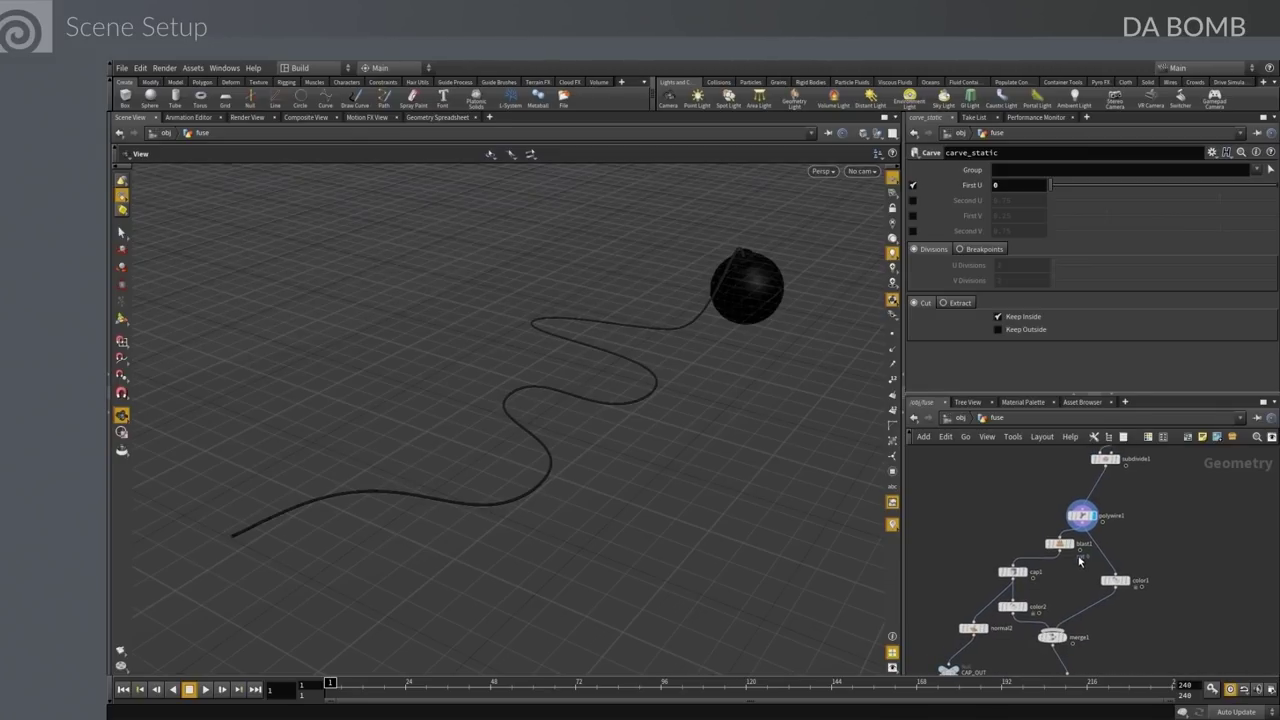
pyautogui.click(1075, 548)
pyautogui.click(1058, 544)
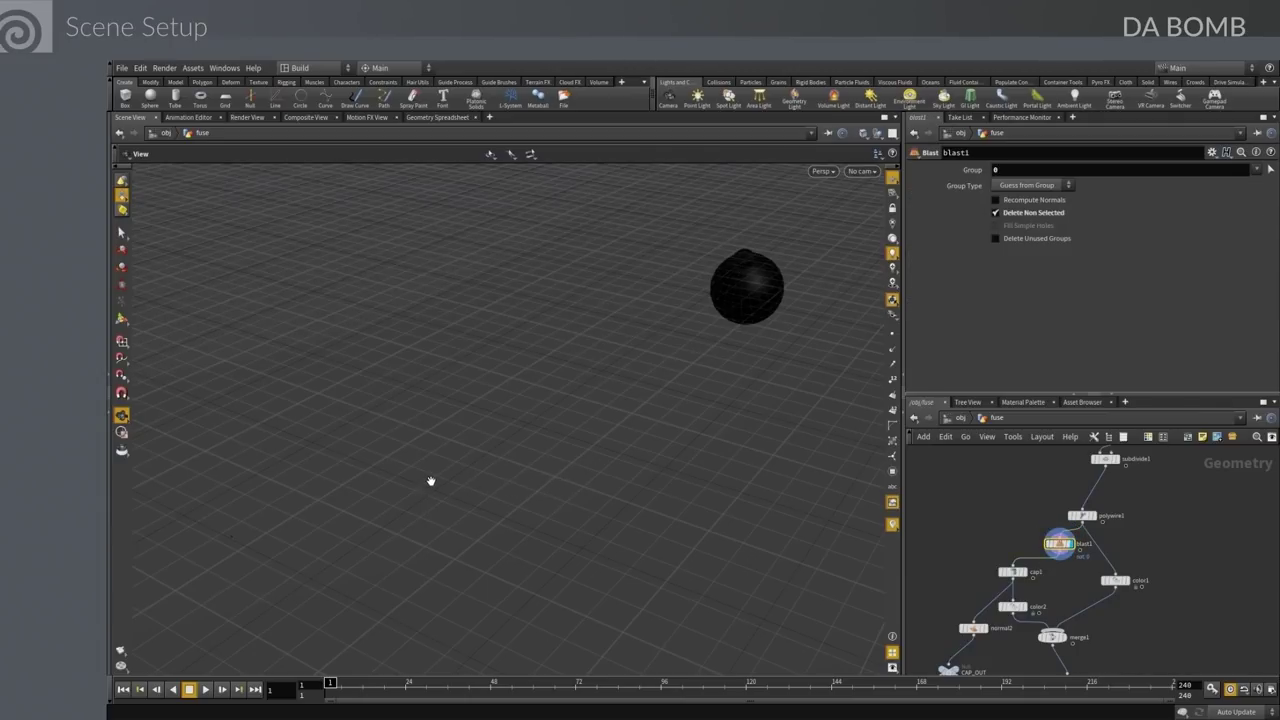
pyautogui.moveTo(430, 481); pyautogui.dragTo(630, 415)
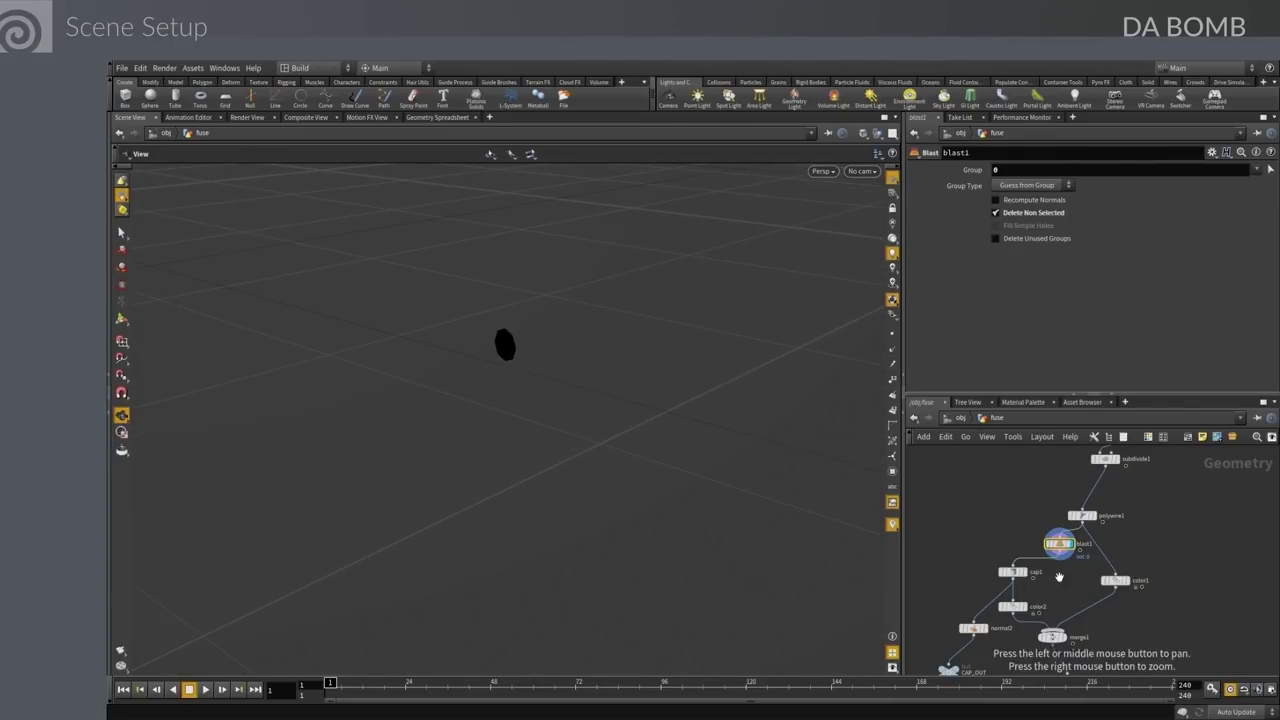
# Step the display through cap1, normal2 and CAP_OUT to examine the fuse's end cap
pyautogui.moveTo(1059, 577); pyautogui.dragTo(1057, 523)
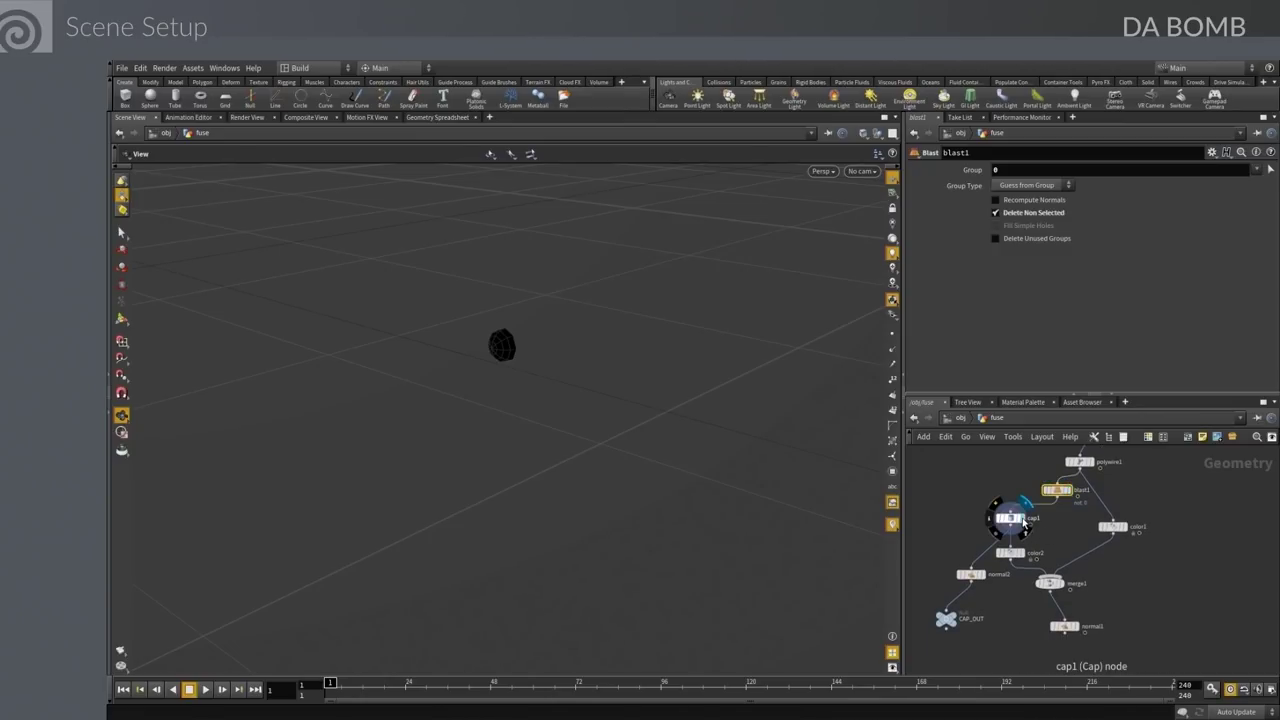
pyautogui.click(987, 575)
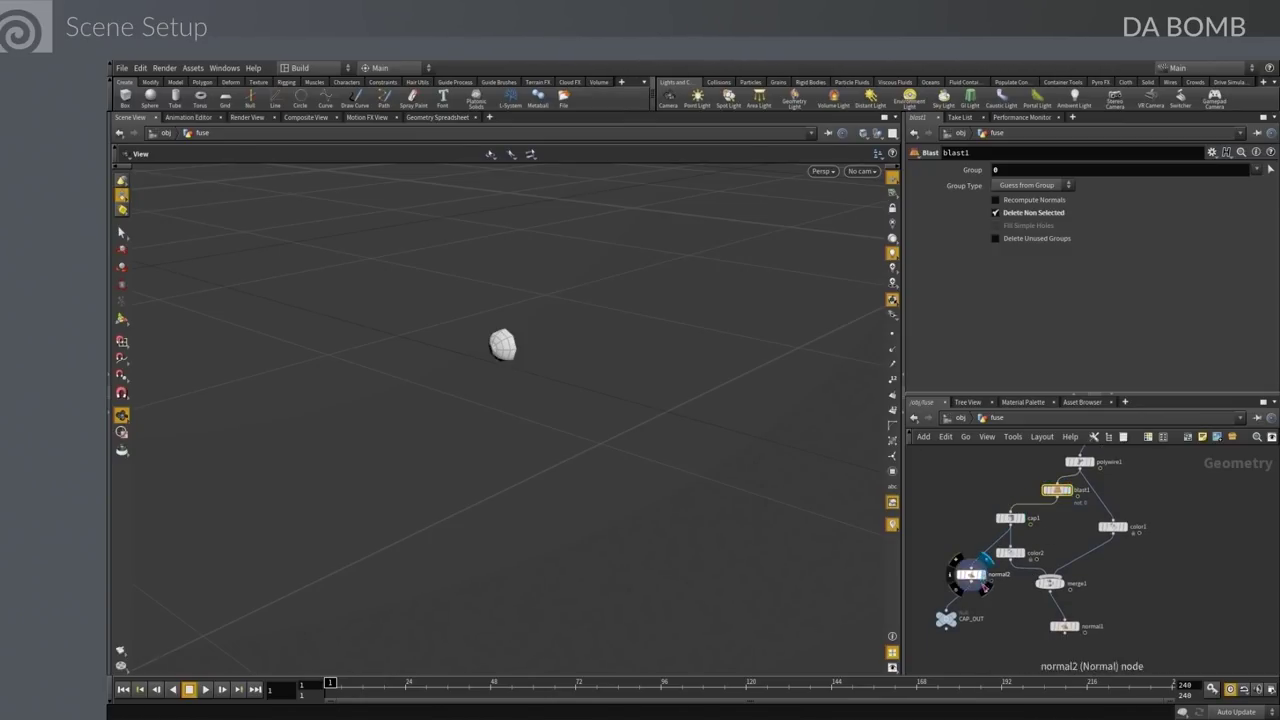
pyautogui.click(946, 619)
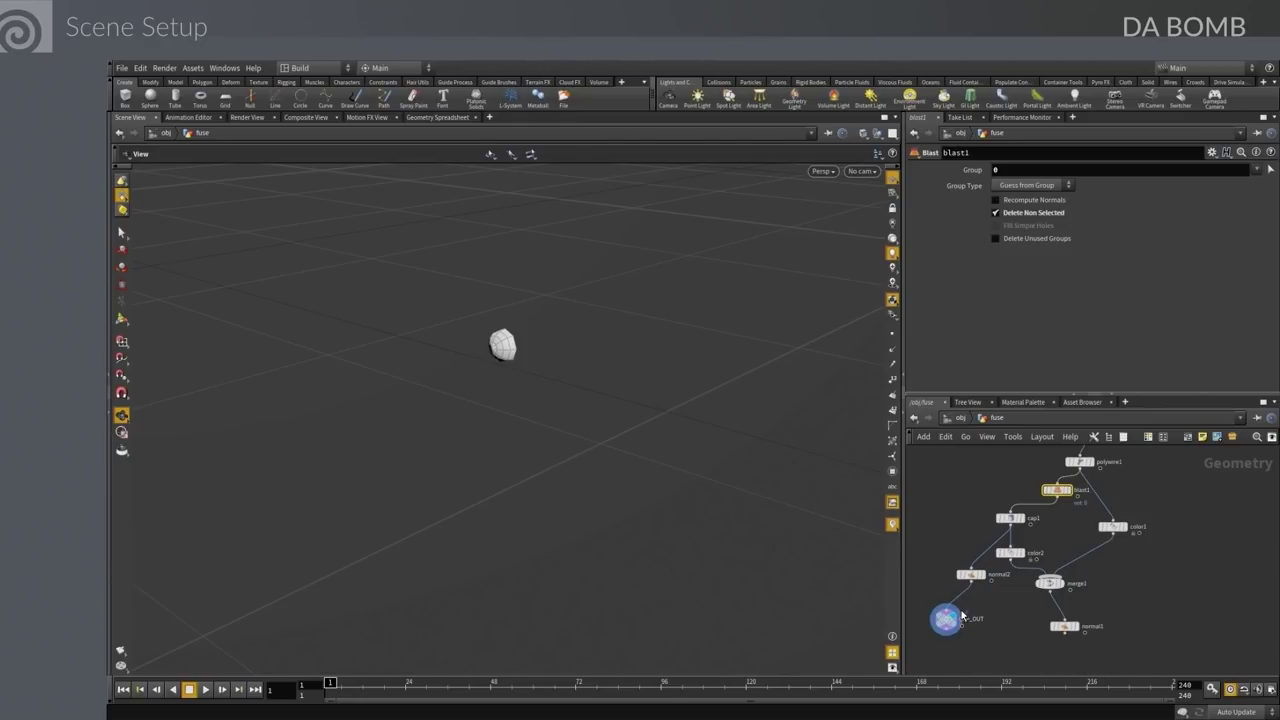
# Display merge1 and finally normal1 to view the capped fuse, and scrub the timeline
pyautogui.click(1066, 588)
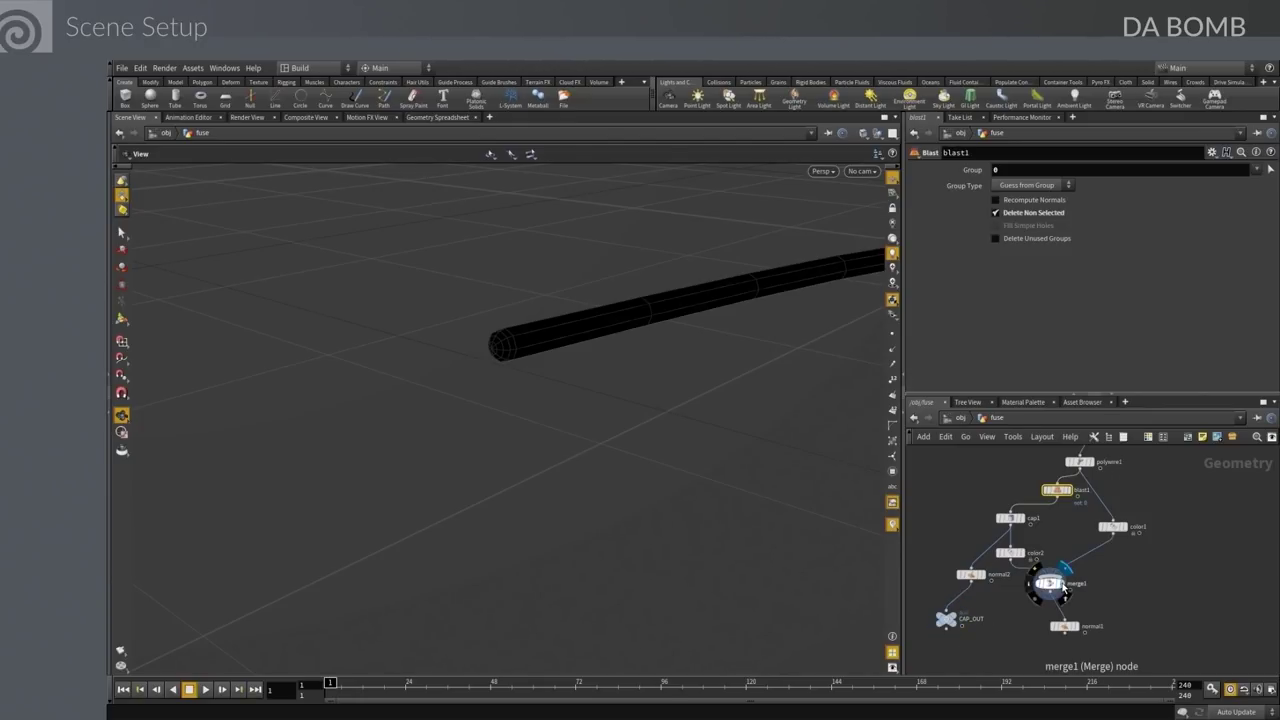
pyautogui.click(1077, 628)
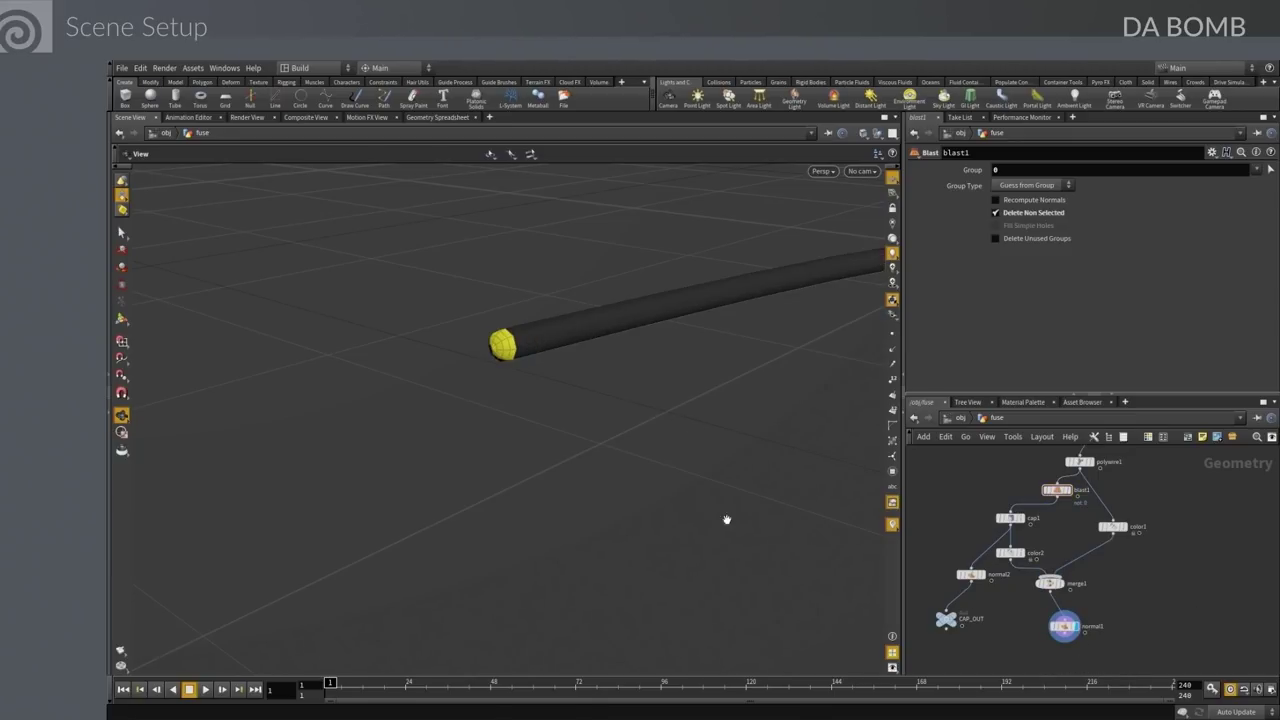
pyautogui.moveTo(330, 683)
pyautogui.mouseDown()
pyautogui.moveTo(404, 683)
pyautogui.moveTo(314, 678)
pyautogui.mouseUp()
# Return to the object level, look through the scene camera and deselect the fuse object
pyautogui.click(960, 419)
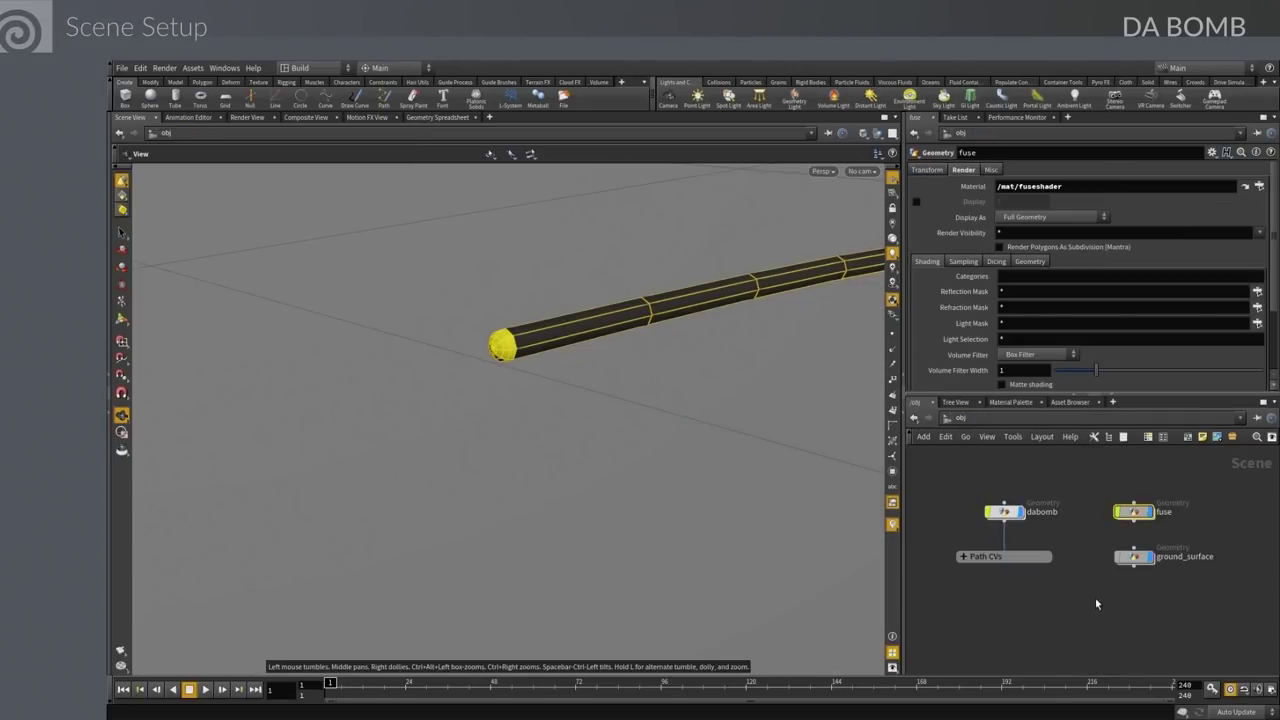
pyautogui.click(861, 171)
pyautogui.click(869, 244)
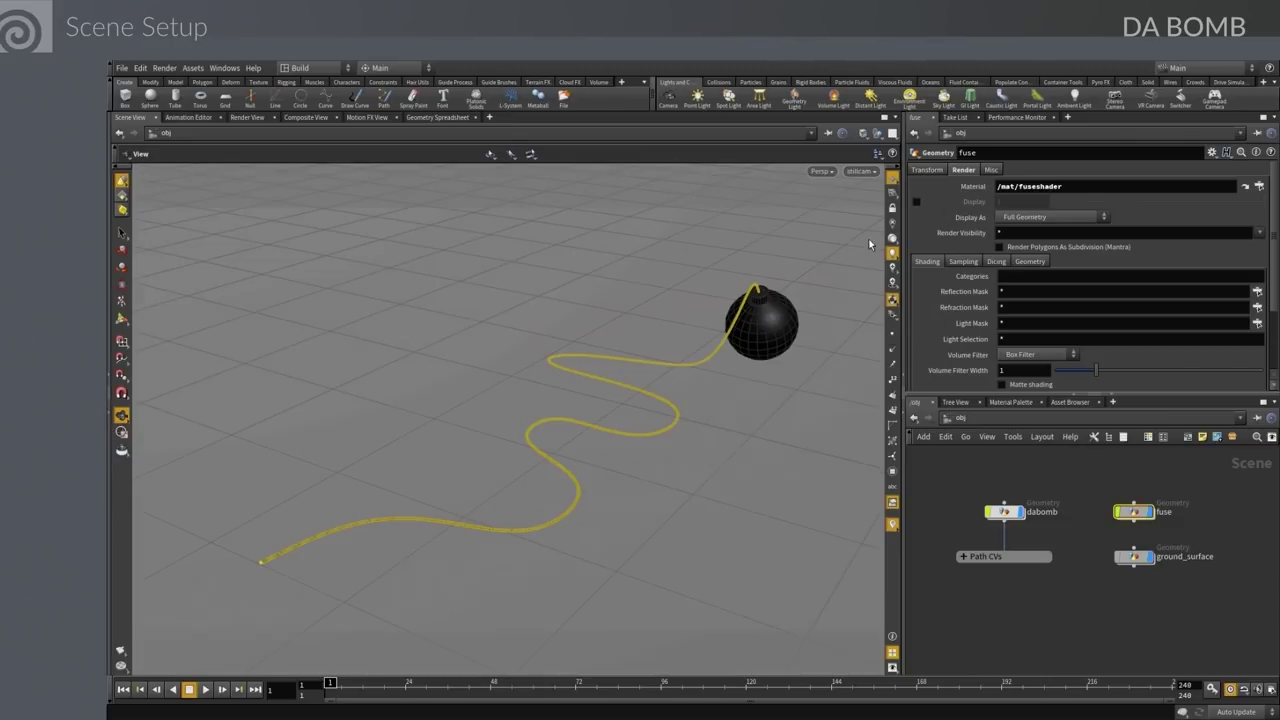
pyautogui.click(993, 608)
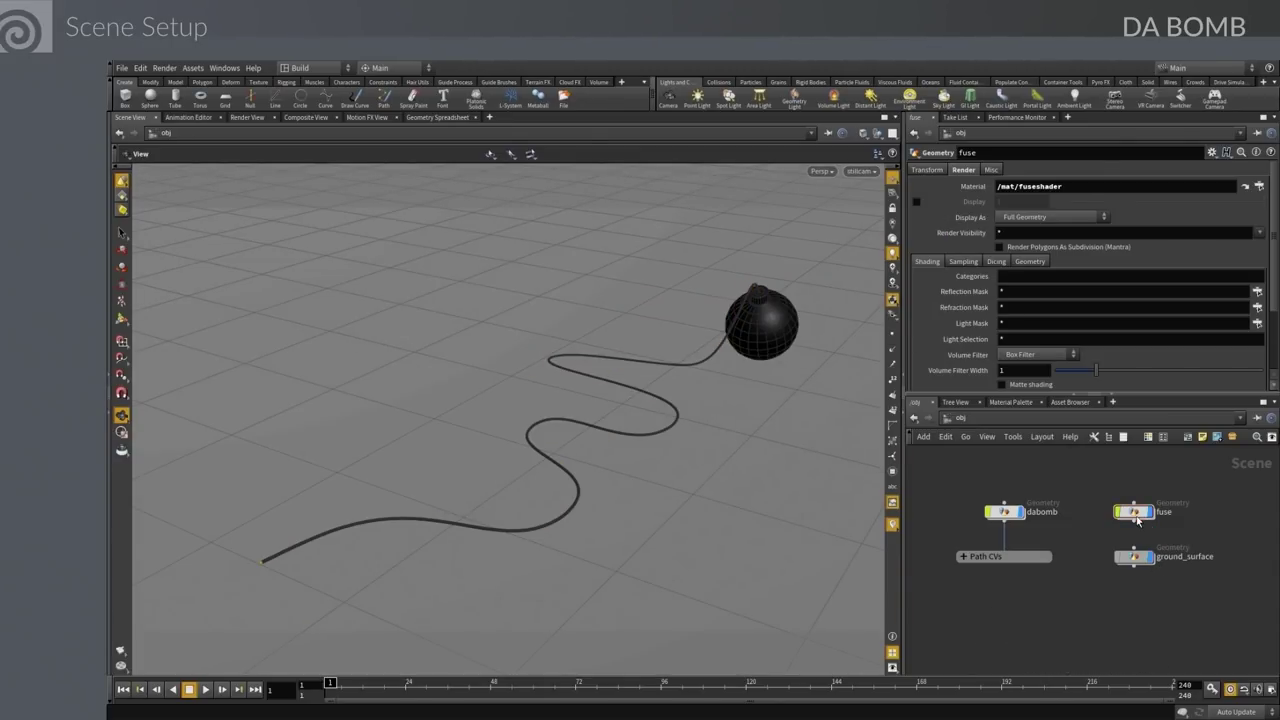
# Open the dabomb object's geometry network and bring the bomb into close view
pyautogui.moveTo(1137, 518)
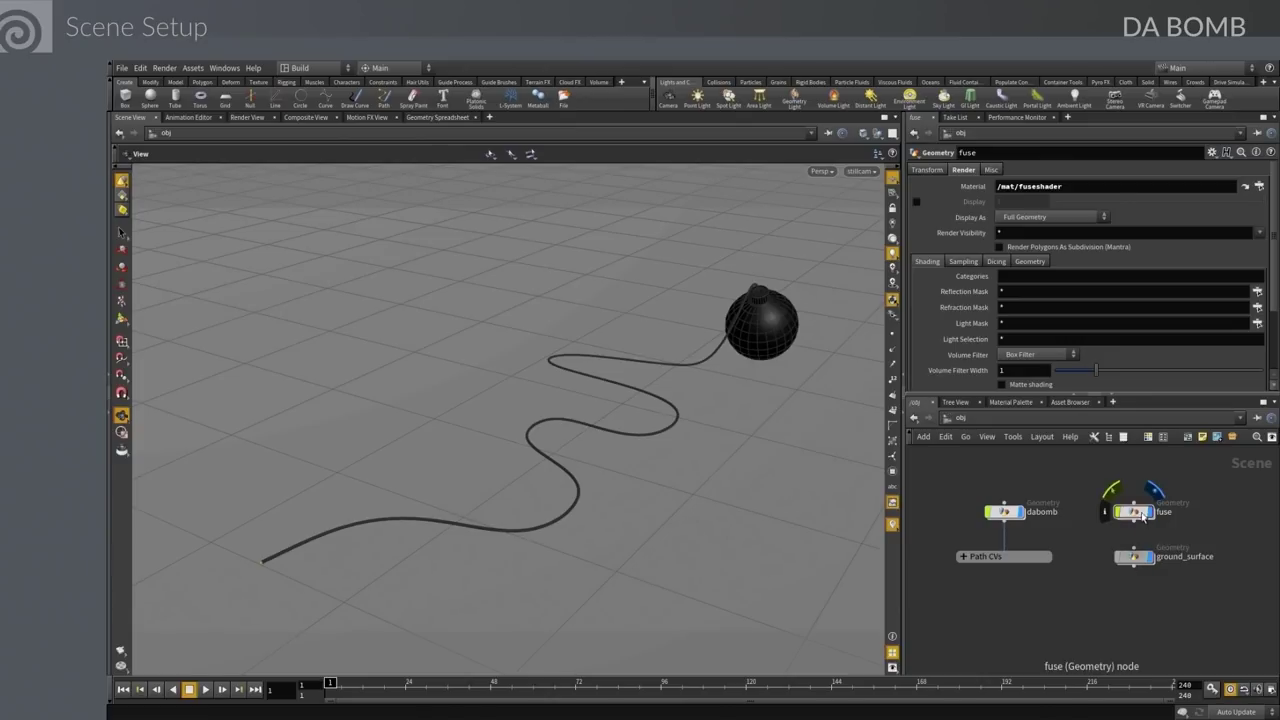
pyautogui.doubleClick(1010, 510)
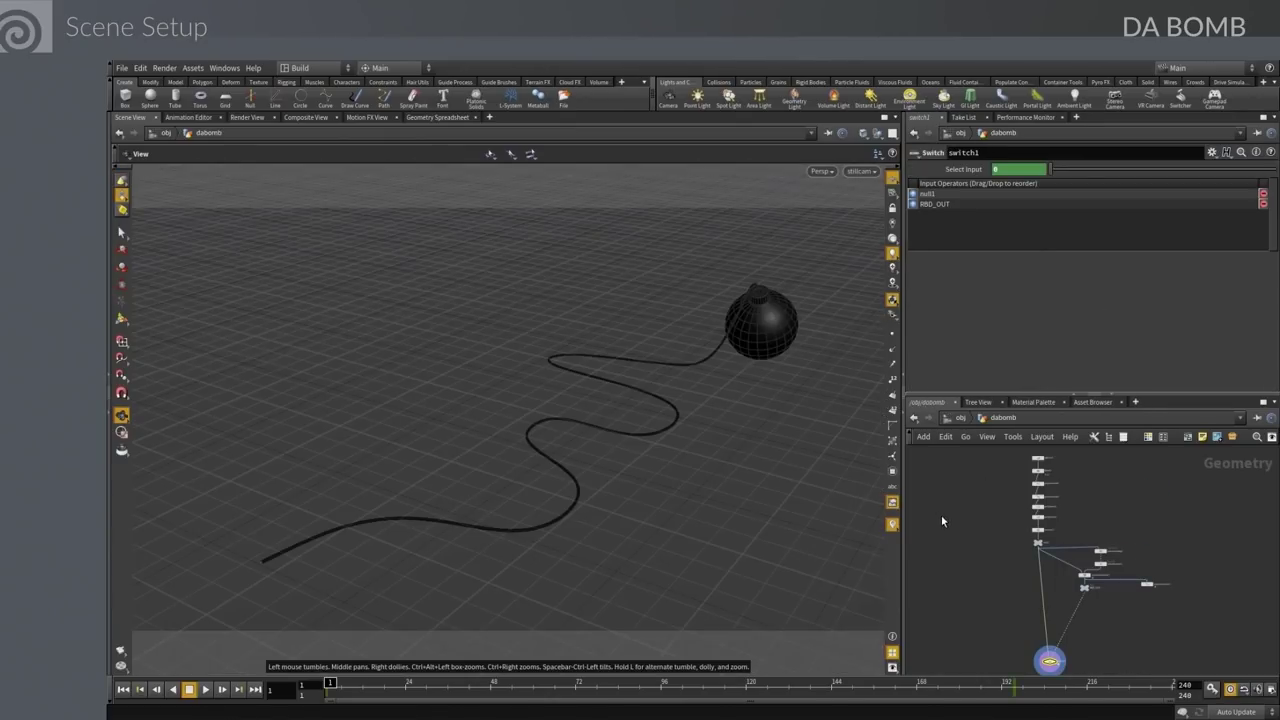
pyautogui.moveTo(788, 410); pyautogui.dragTo(520, 523, button='middle')
pyautogui.moveTo(520, 523); pyautogui.dragTo(851, 491)
pyautogui.scroll(4, 994, 557)
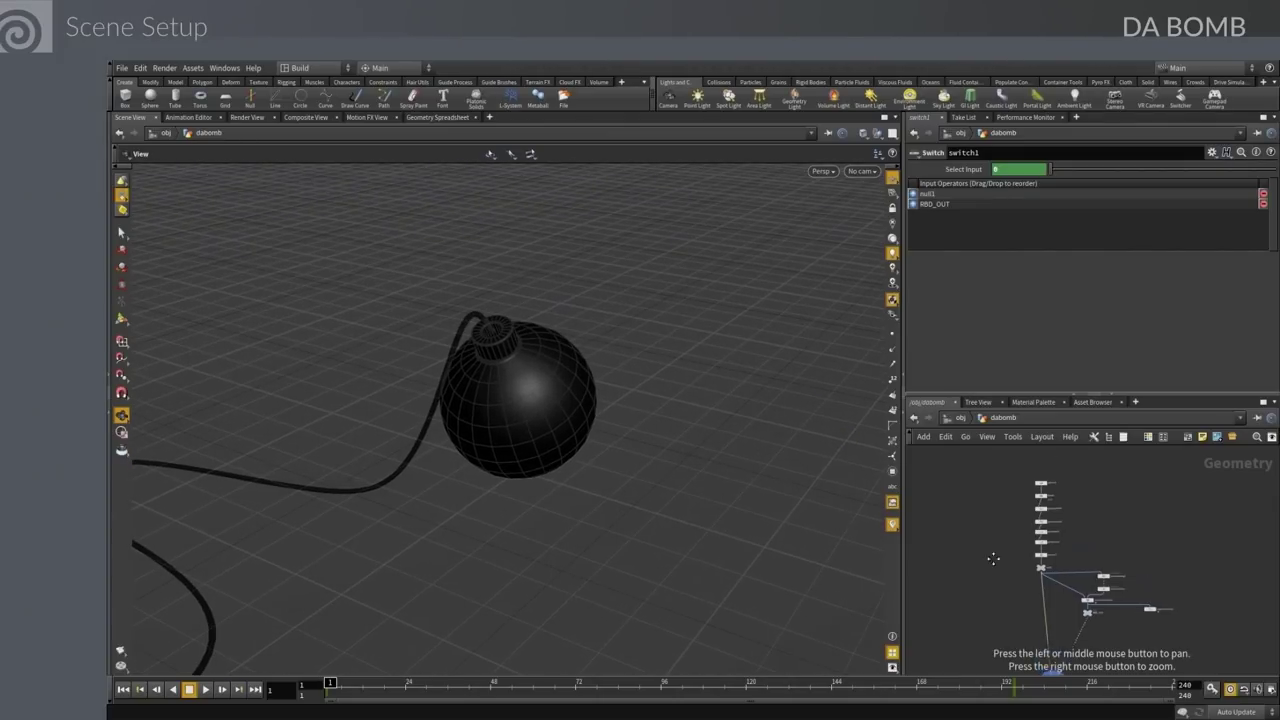
# Step the display through sphere1, blast1 and polyextrude5 to examine how the bomb's neck is modelled
pyautogui.moveTo(1022, 525); pyautogui.dragTo(920, 560, button='middle')
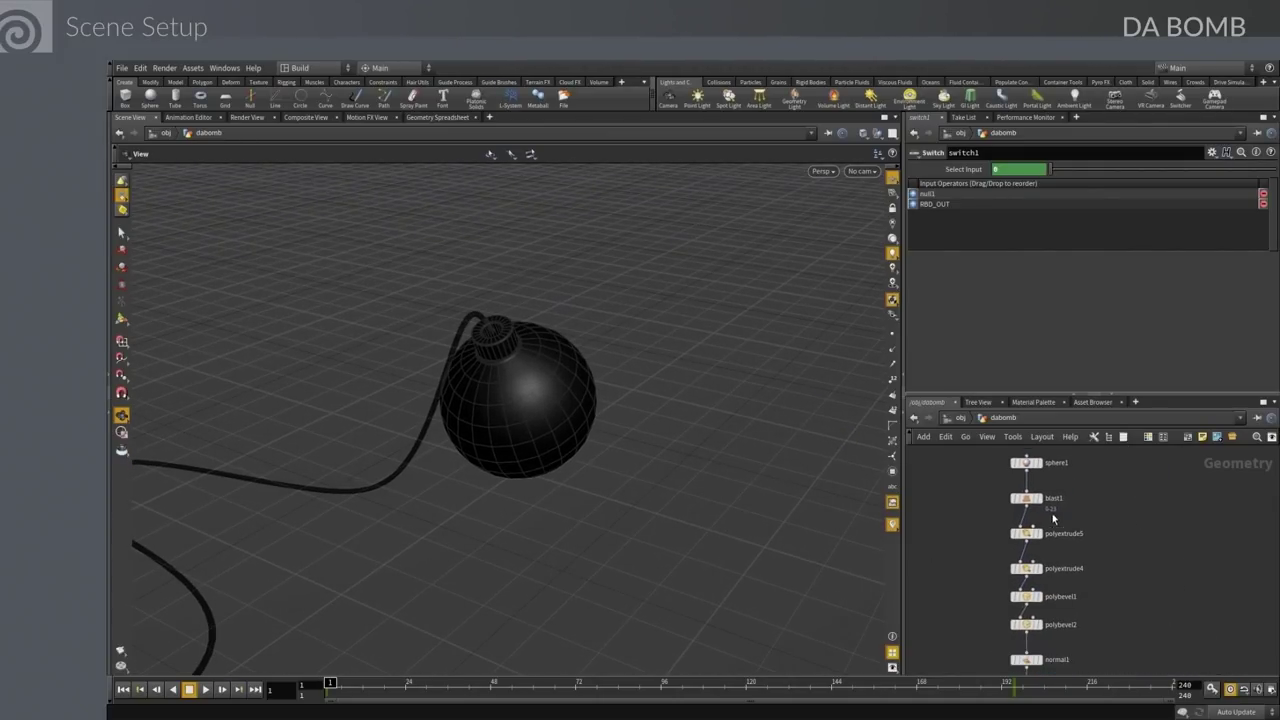
pyautogui.click(1042, 465)
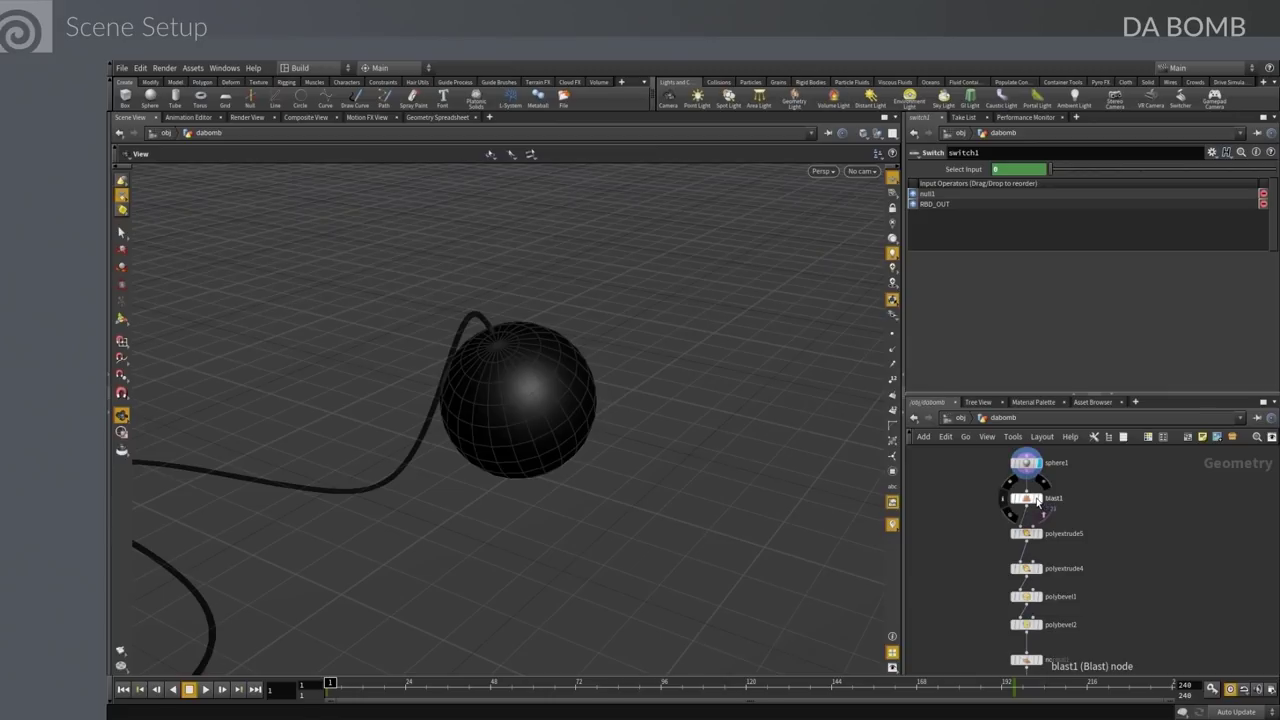
pyautogui.click(1044, 485)
pyautogui.click(1043, 522)
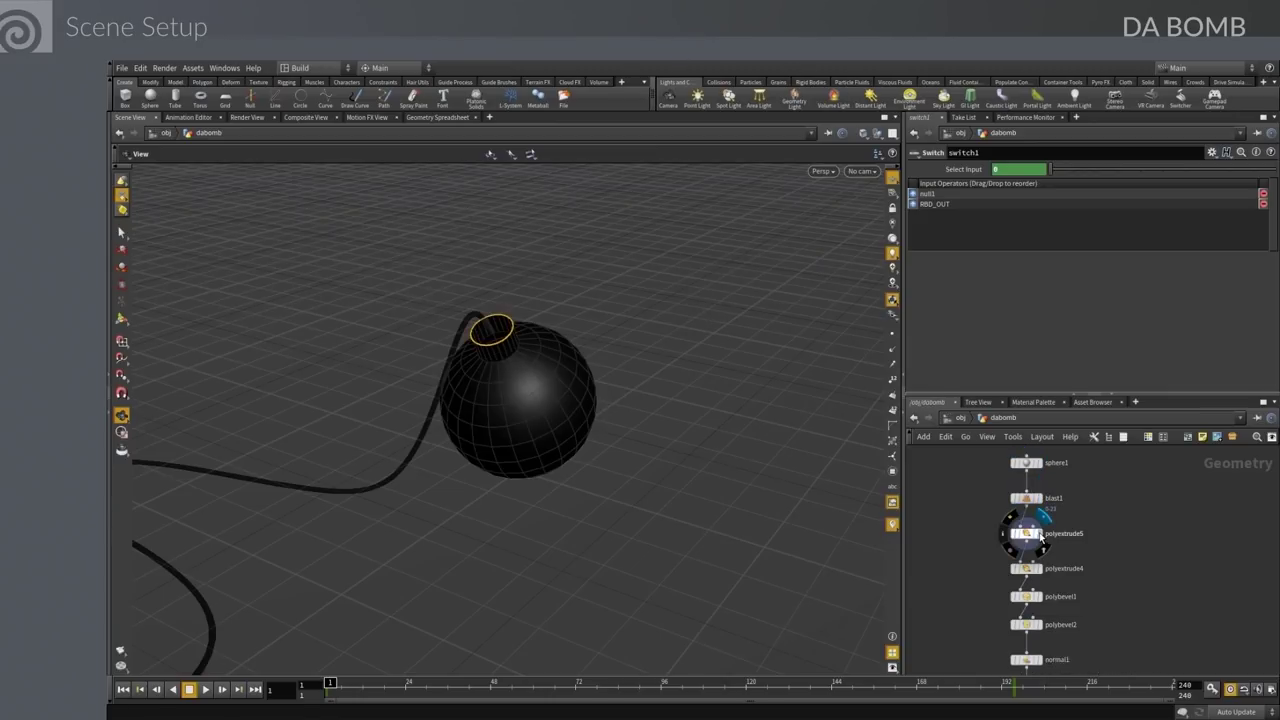
# Step the display through polyextrude4, polybevel1 and polybevel2 to inspect the bomb's rim and bevelled neck edges
pyautogui.moveTo(1134, 580); pyautogui.dragTo(1126, 513, button='middle')
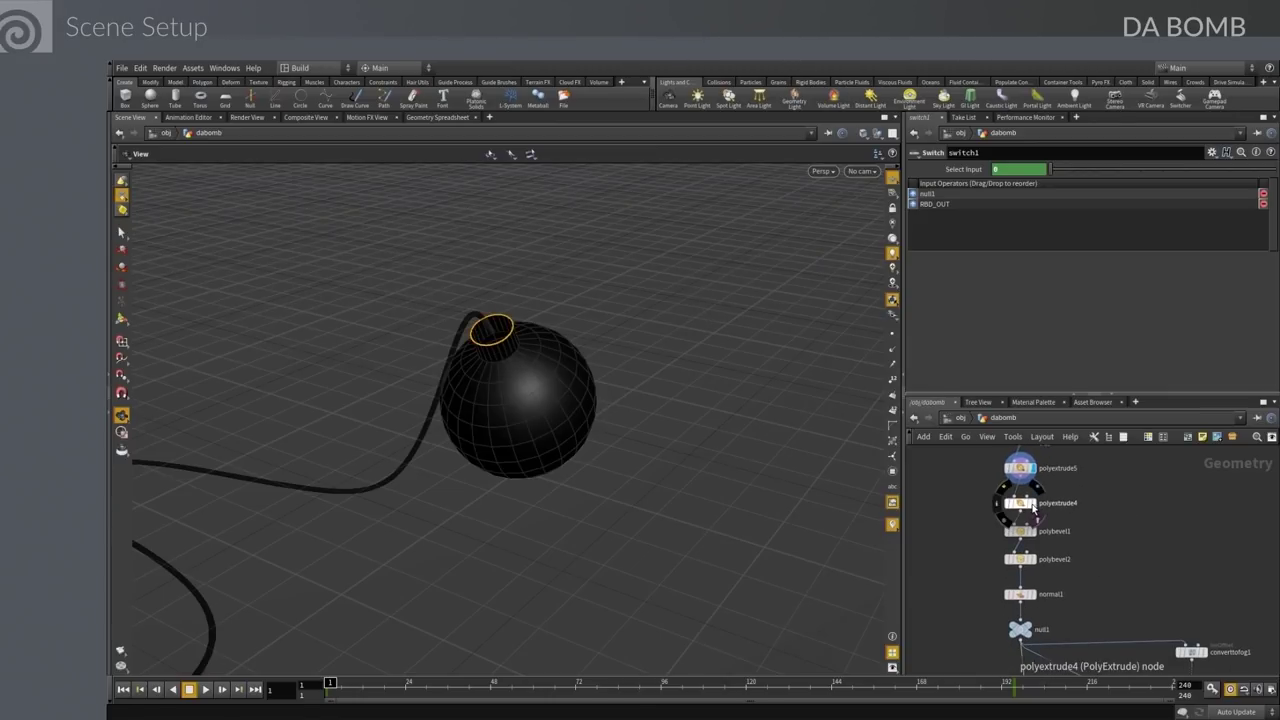
pyautogui.click(1036, 490)
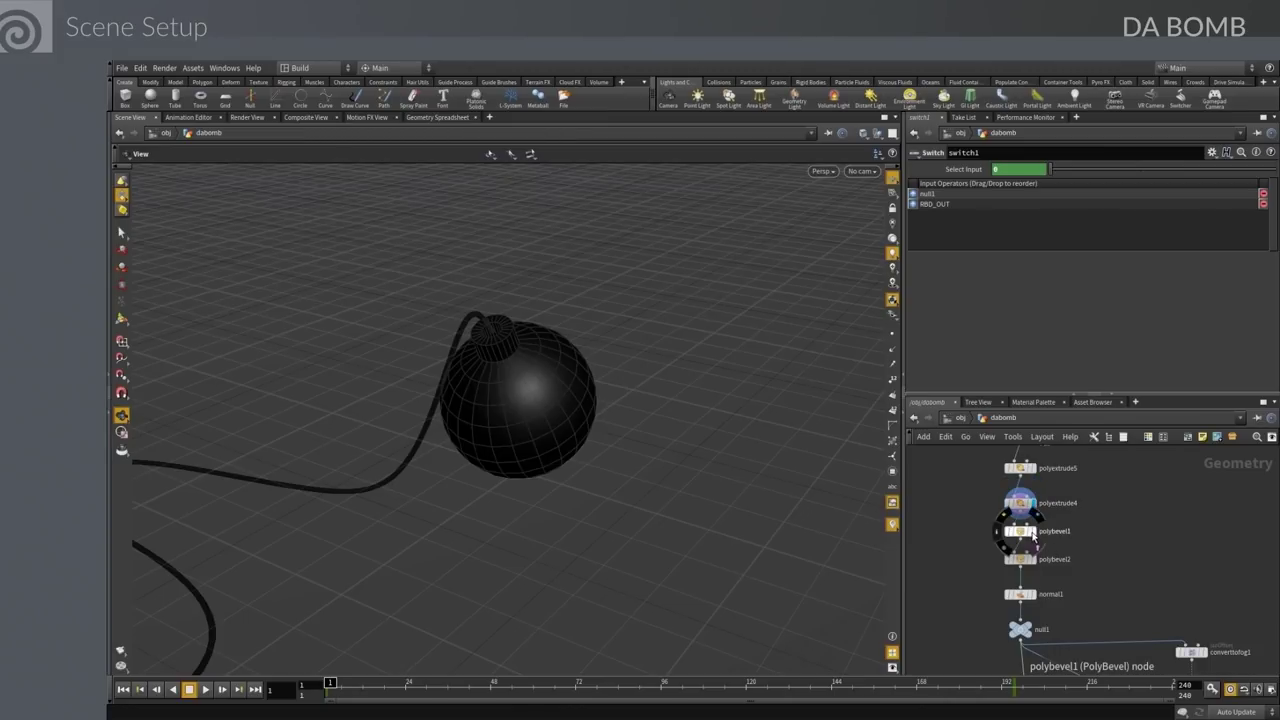
pyautogui.click(1037, 516)
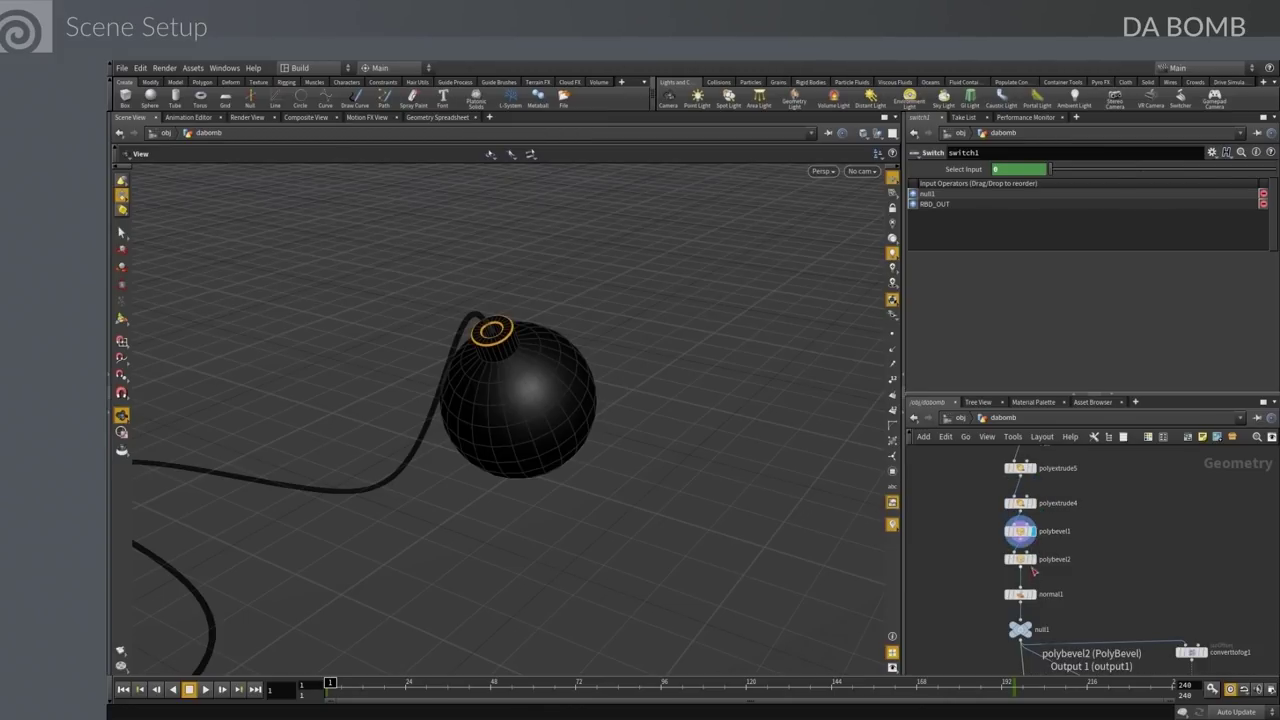
pyautogui.click(1036, 565)
# Display null1 as the finished bomb model, scrub the timeline to frame 168 and bring the fracture nodes into view
pyautogui.moveTo(1146, 566); pyautogui.dragTo(1162, 444, button='middle')
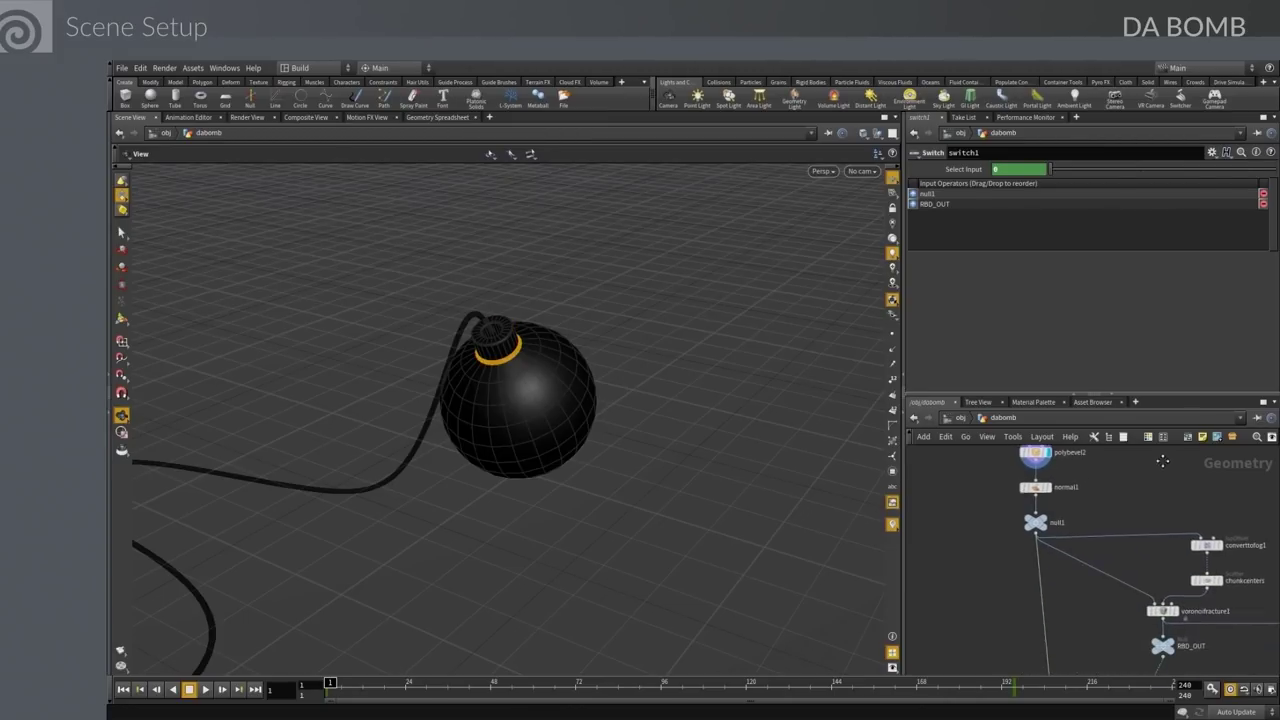
pyautogui.moveTo(1071, 573); pyautogui.dragTo(1066, 556, button='middle')
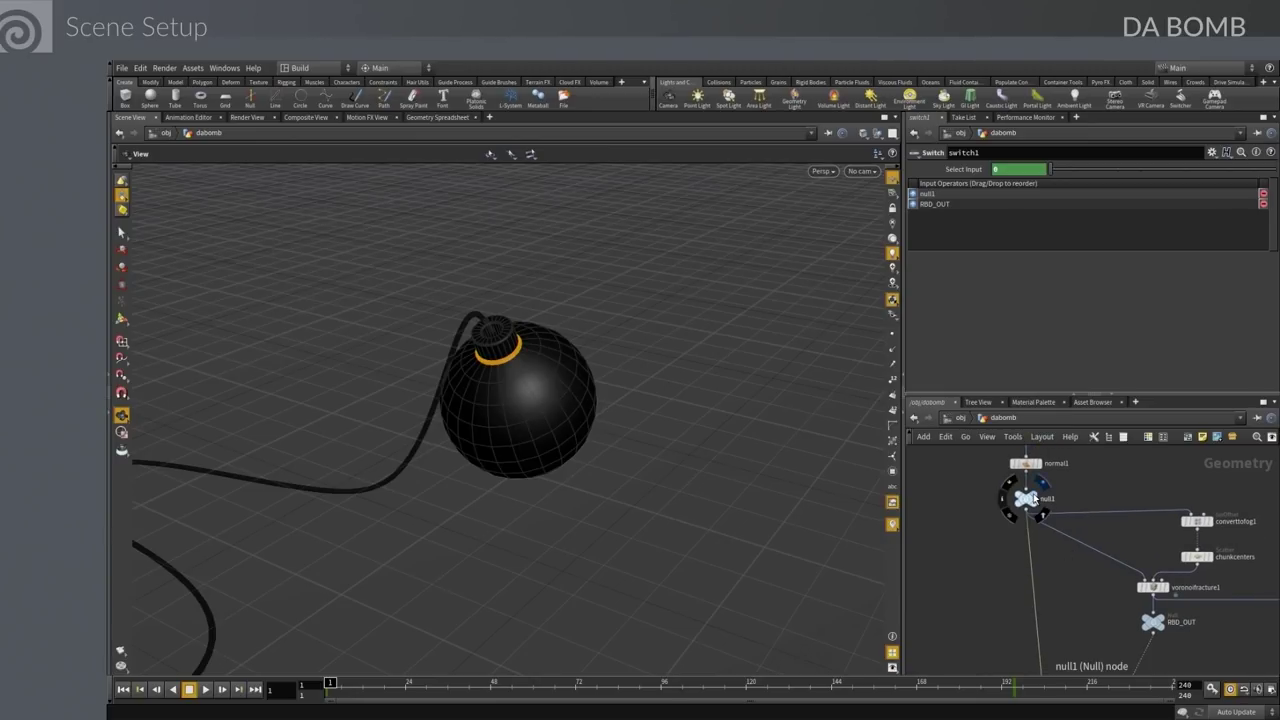
pyautogui.click(1035, 497)
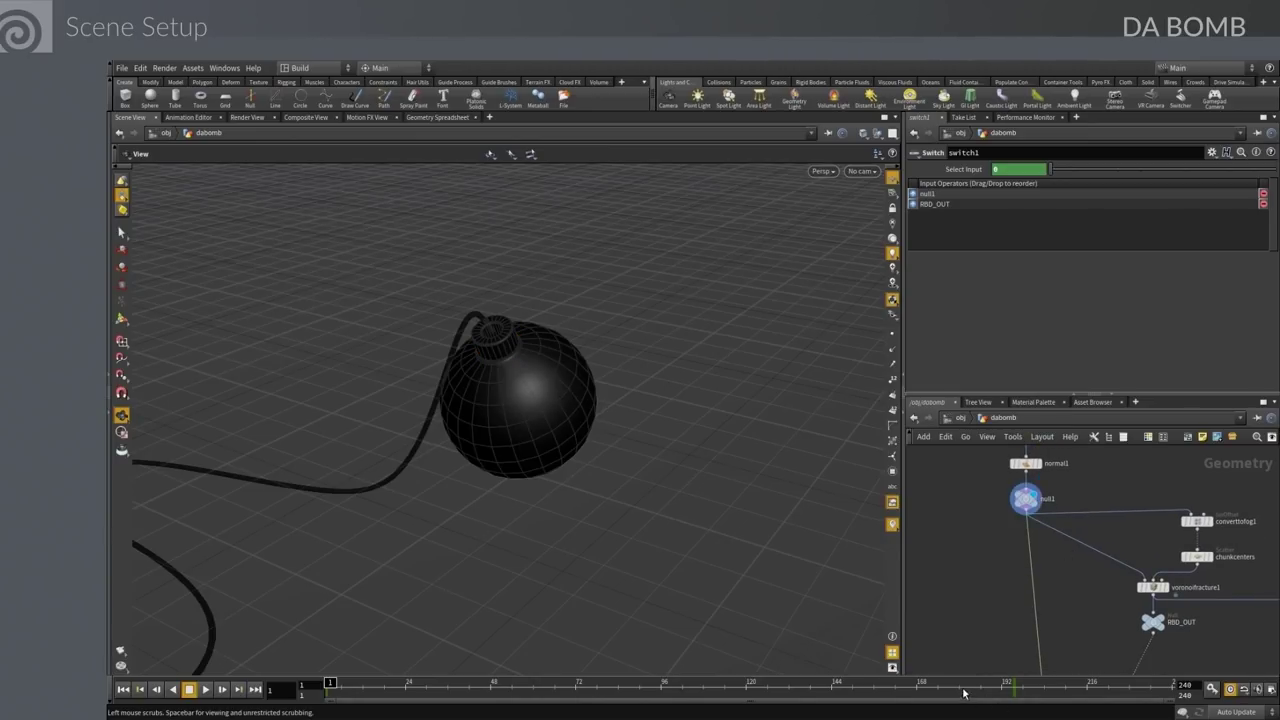
pyautogui.moveTo(963, 688); pyautogui.dragTo(917, 685)
pyautogui.moveTo(1022, 636); pyautogui.dragTo(1112, 603, button='middle')
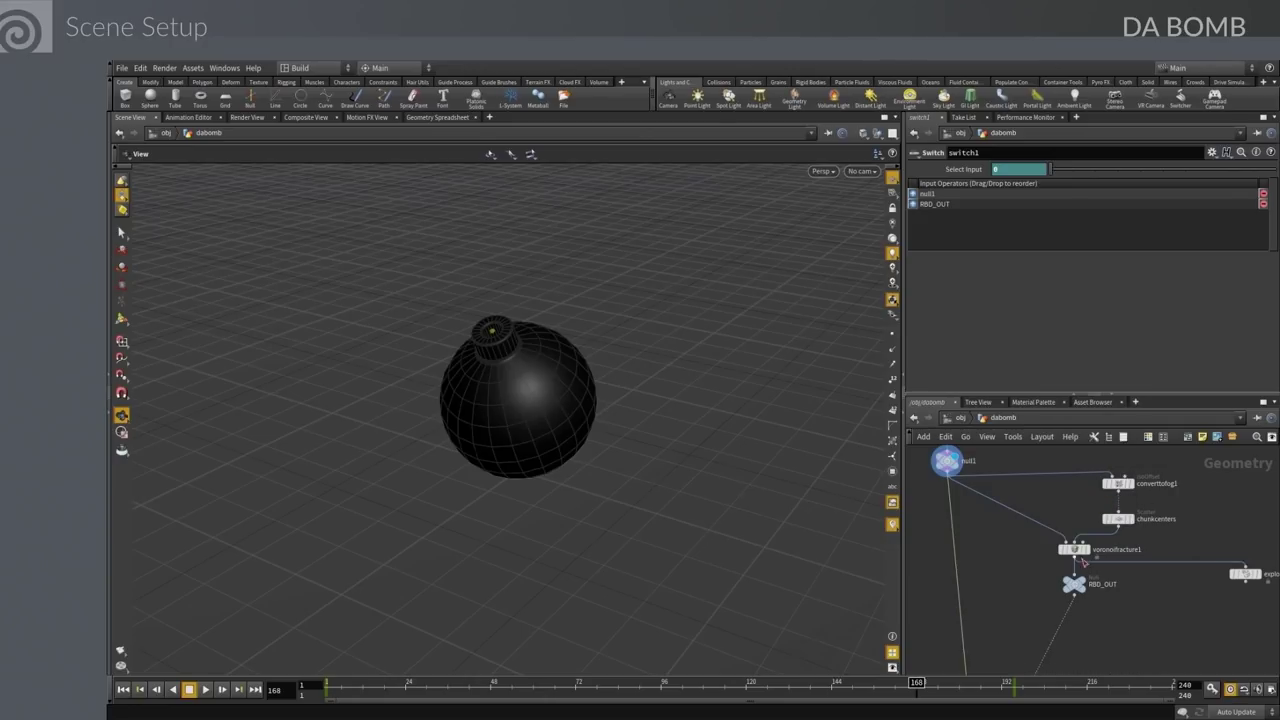
# Step the display through voronoifracture1, RBD_OUT and switch1 to examine the fractured bomb, and return the timeline to frame 1
pyautogui.click(1086, 555)
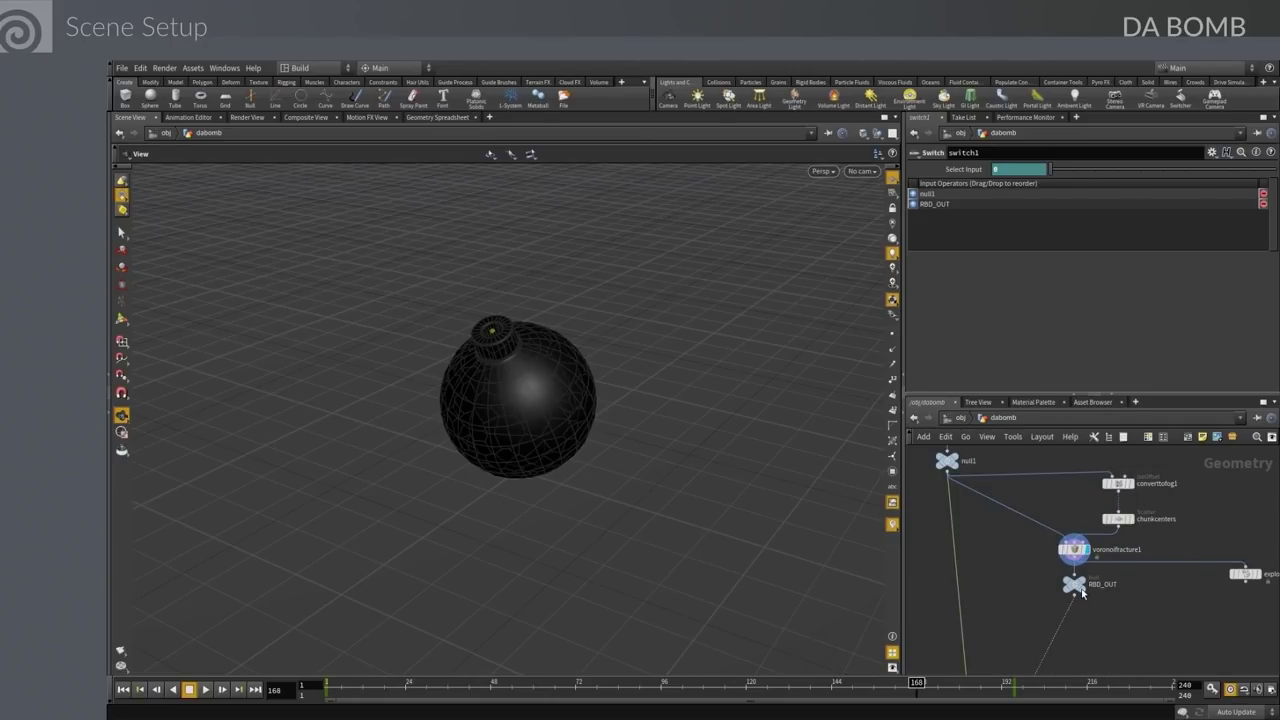
pyautogui.click(1082, 588)
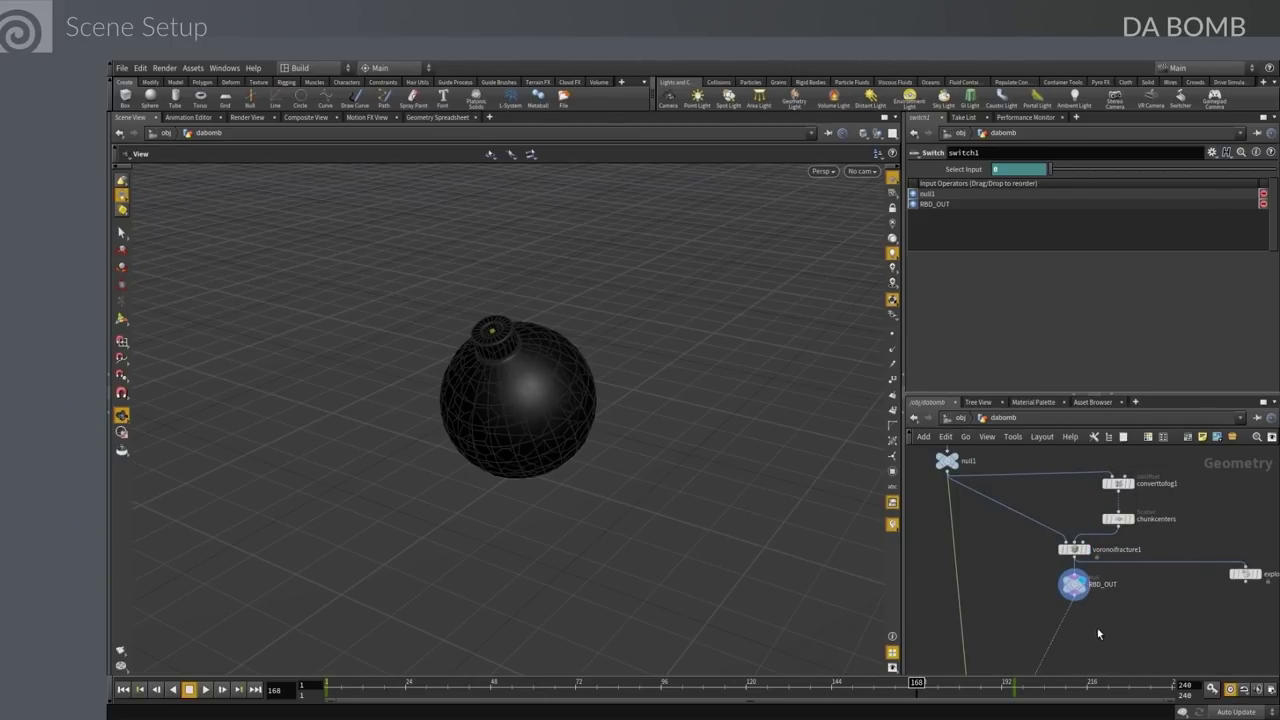
pyautogui.moveTo(1097, 633); pyautogui.dragTo(1115, 510, button='middle')
pyautogui.click(1016, 642)
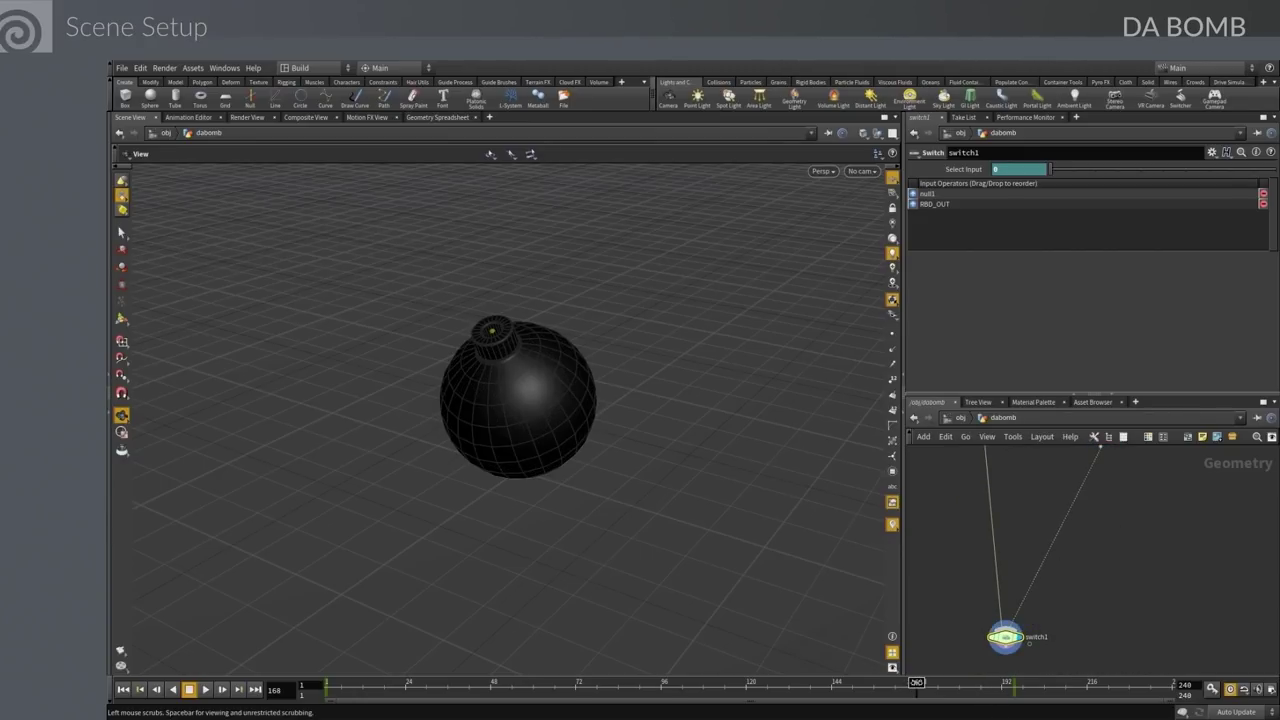
pyautogui.moveTo(1068, 684); pyautogui.dragTo(689, 669)
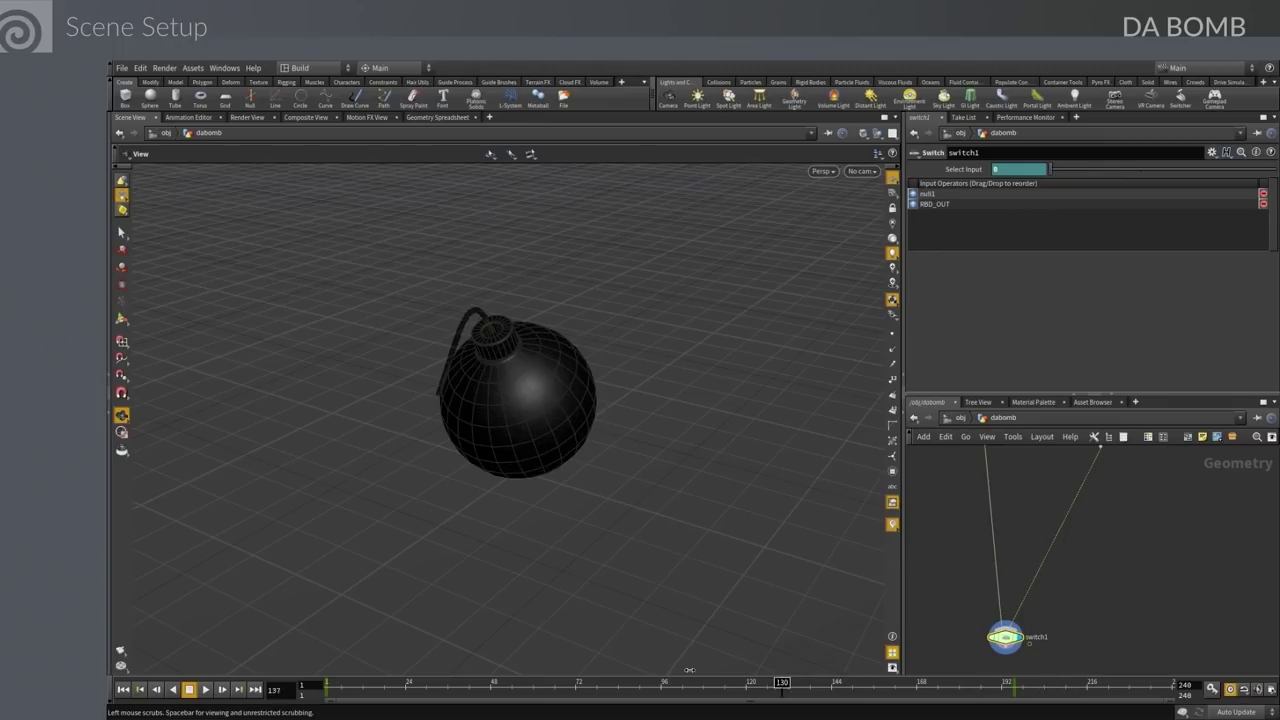
pyautogui.hotkey('ctrl', 'Up')
# Return to the scene level, bring the camera nodes into view and look through animcam
pyautogui.moveTo(1011, 491); pyautogui.dragTo(910, 517, button='right')
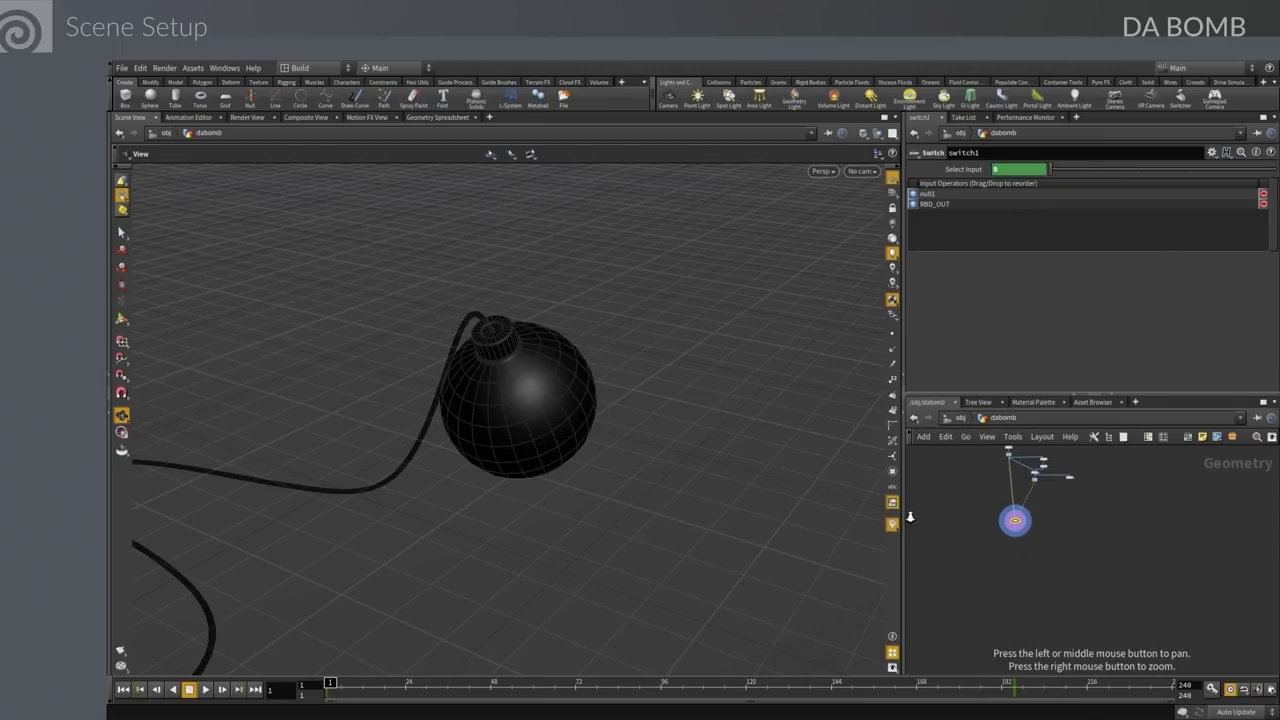
pyautogui.press('h')
pyautogui.click(960, 419)
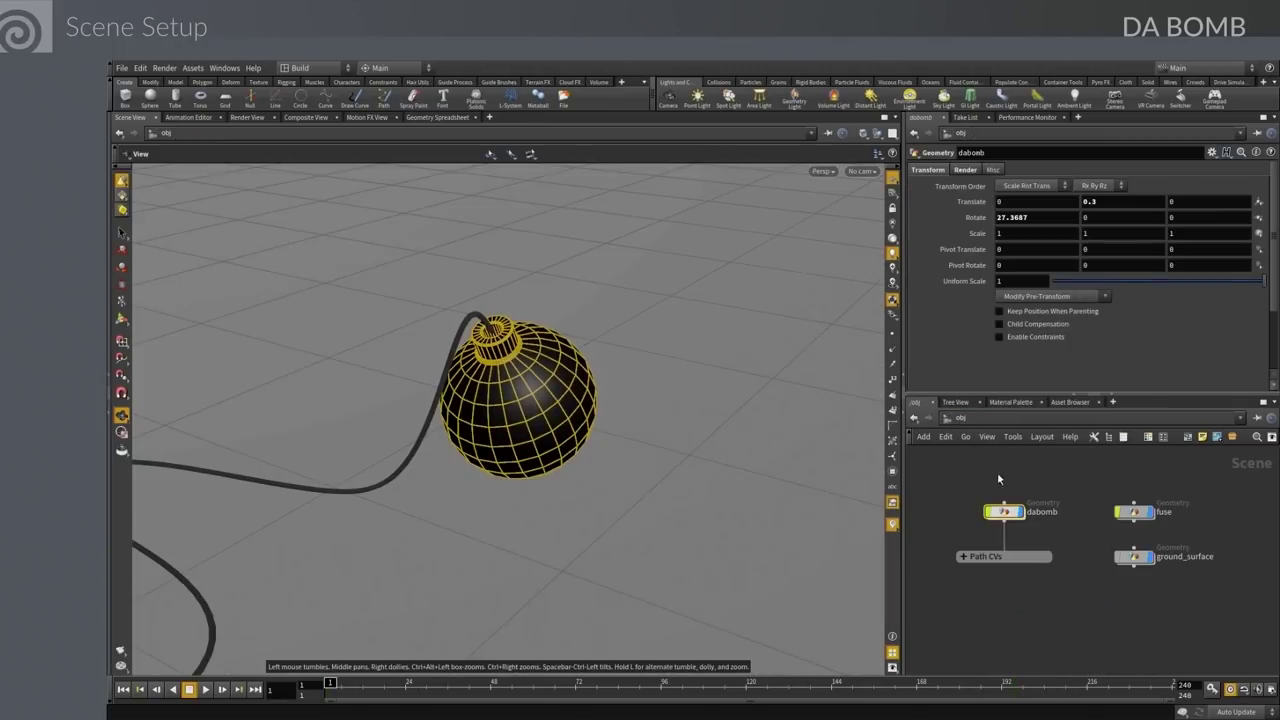
pyautogui.click(1064, 599)
pyautogui.moveTo(1066, 606); pyautogui.dragTo(920, 572, button='right')
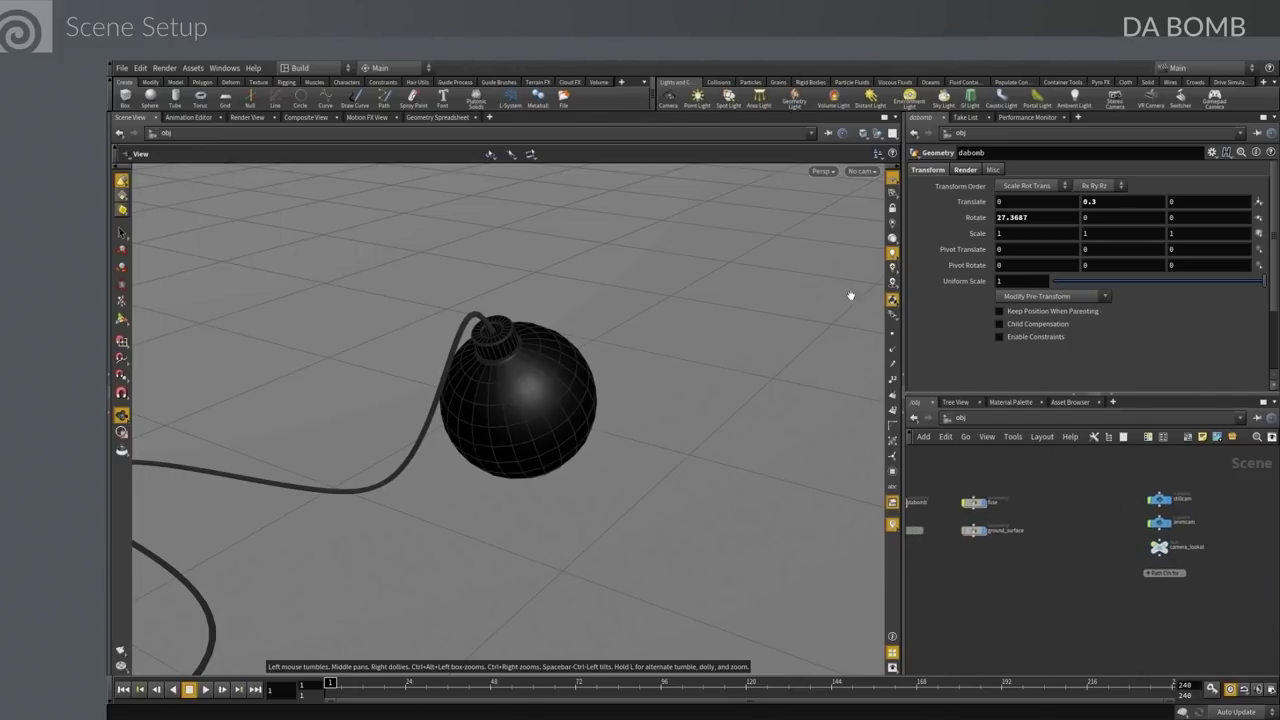
pyautogui.click(861, 171)
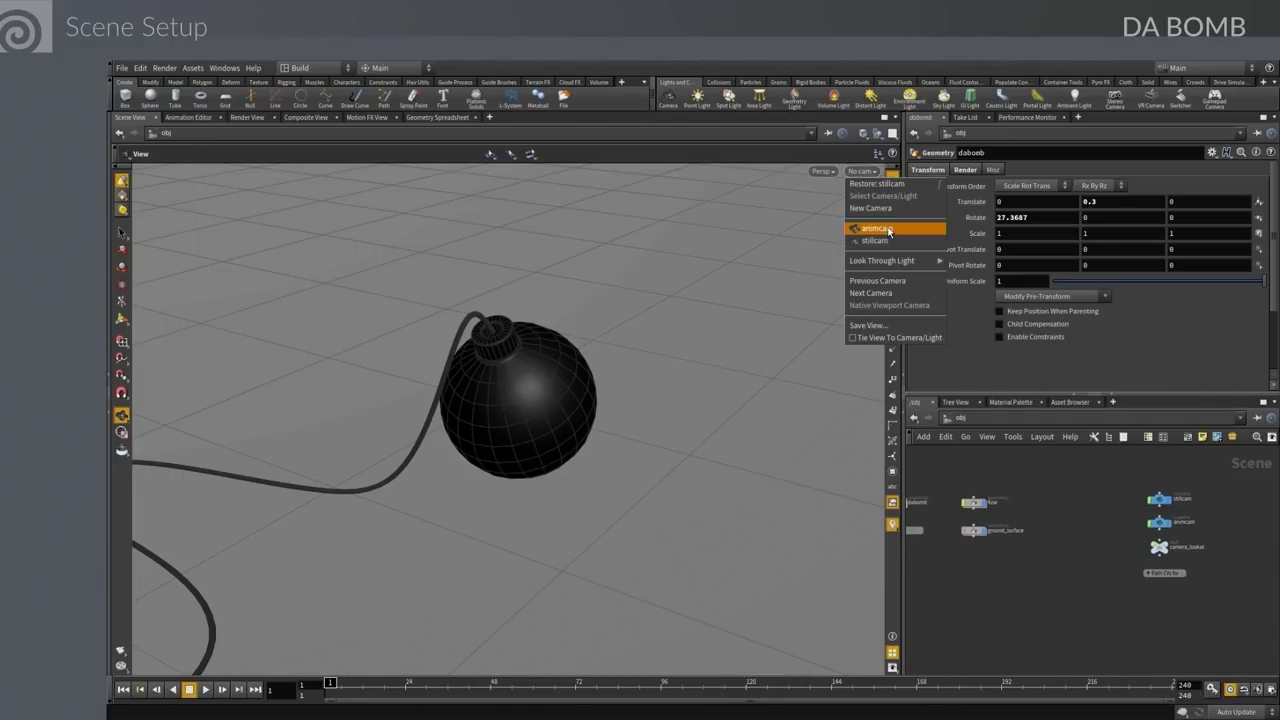
pyautogui.click(880, 229)
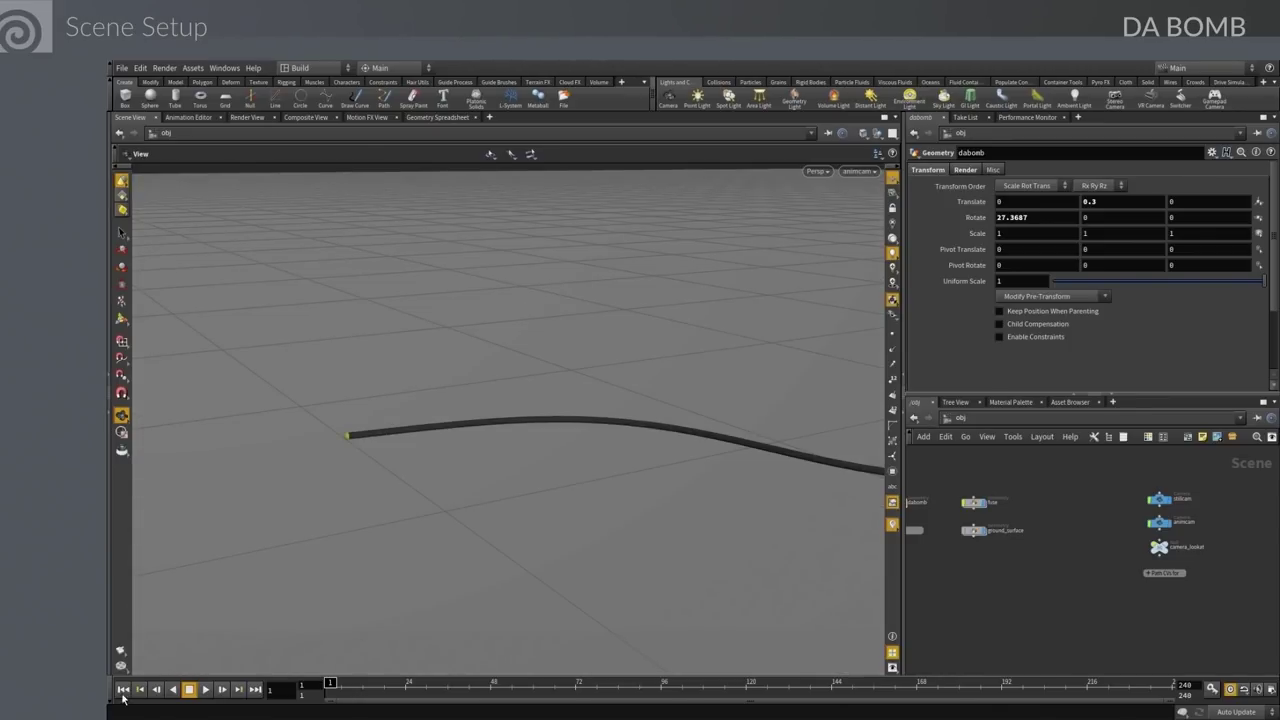
# Play the animcam shot briefly, rewind to frame 1 and switch the viewport to stillcam
pyautogui.click(205, 689)
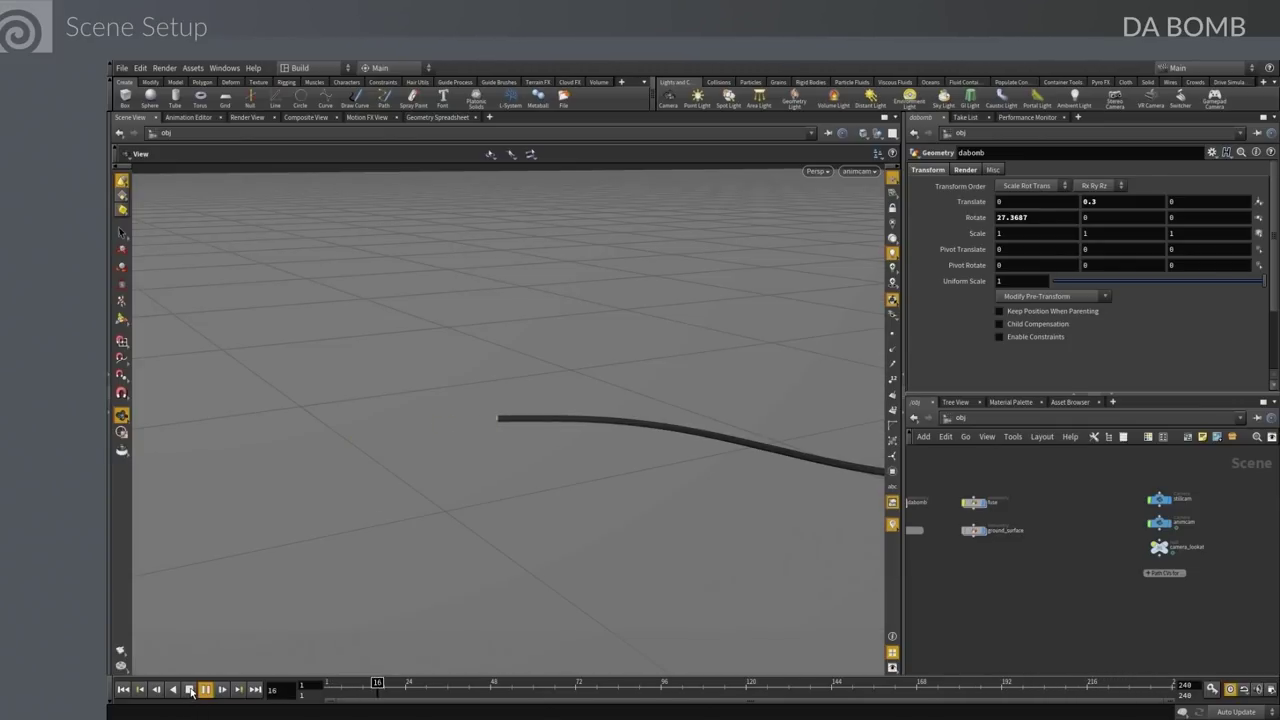
pyautogui.click(189, 690)
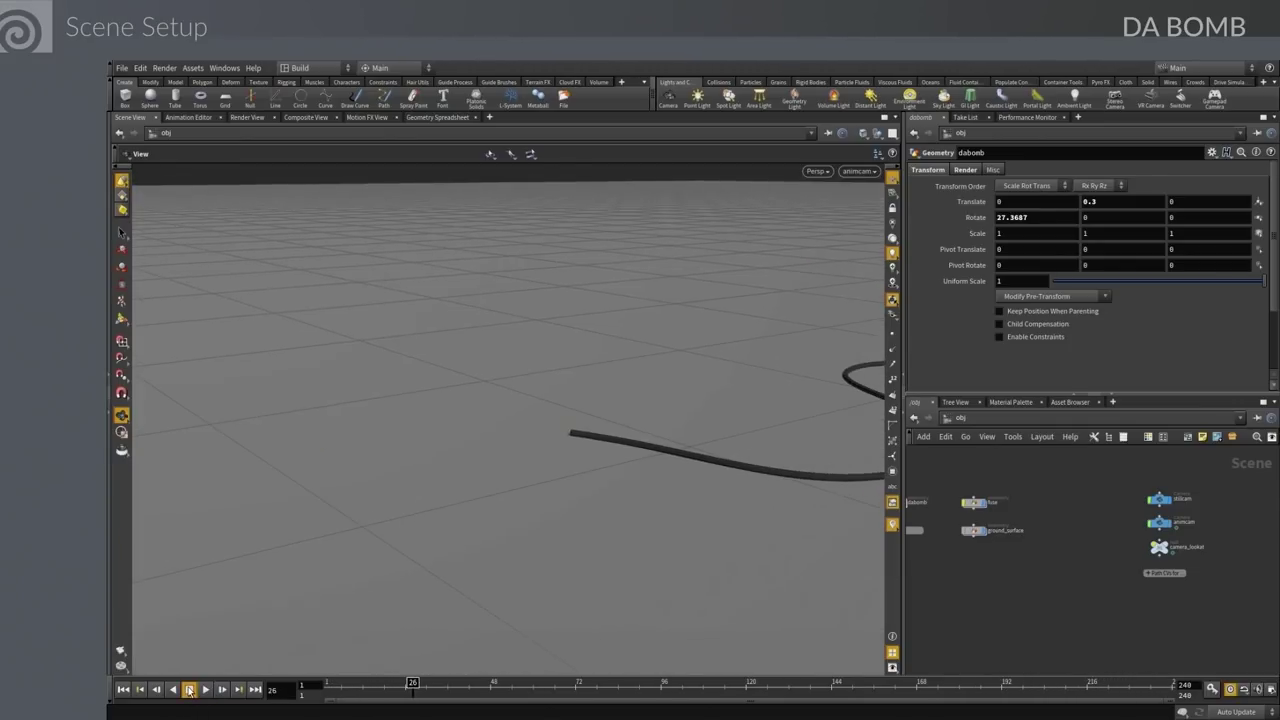
pyautogui.click(123, 689)
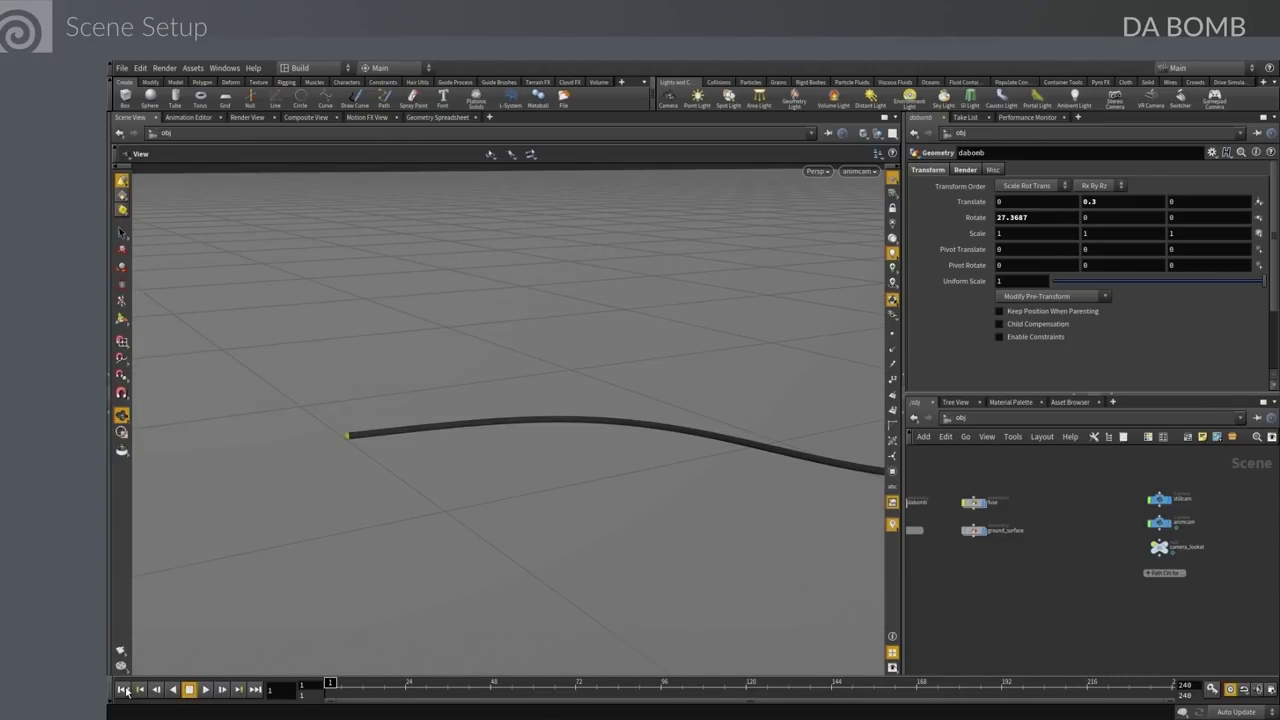
pyautogui.click(852, 172)
pyautogui.click(870, 236)
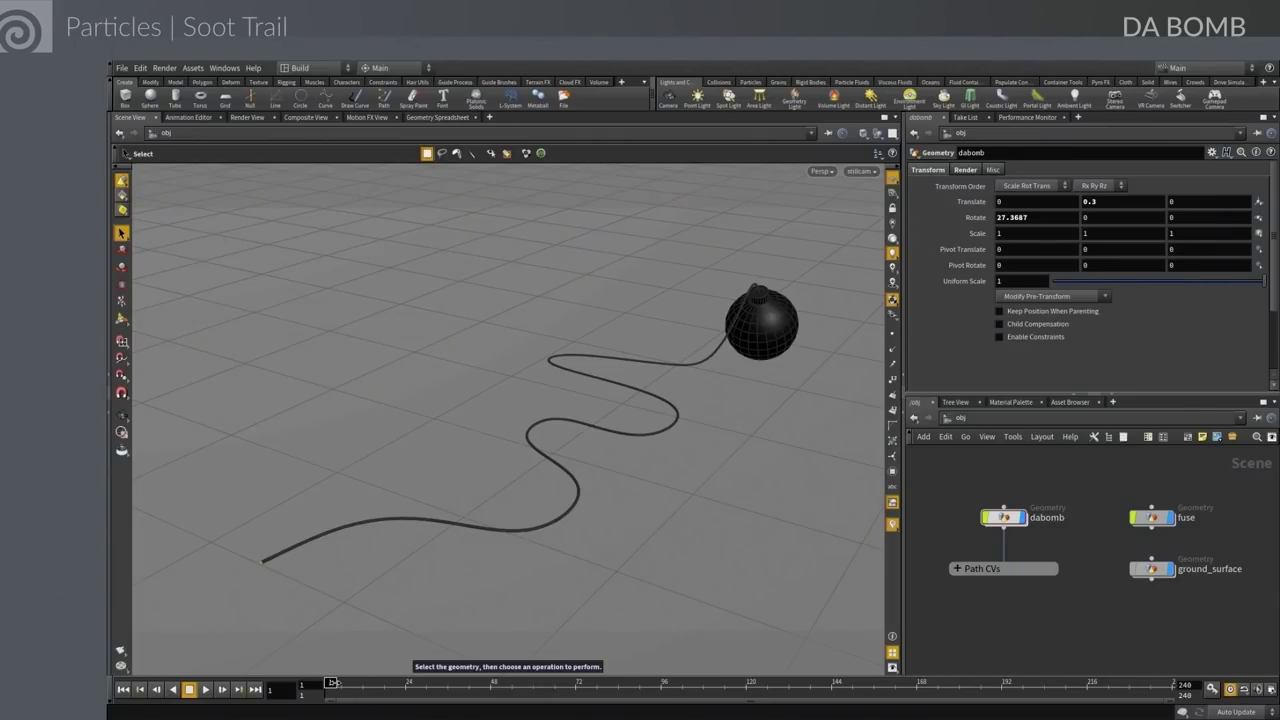
pyautogui.moveTo(332, 683); pyautogui.dragTo(260, 686)
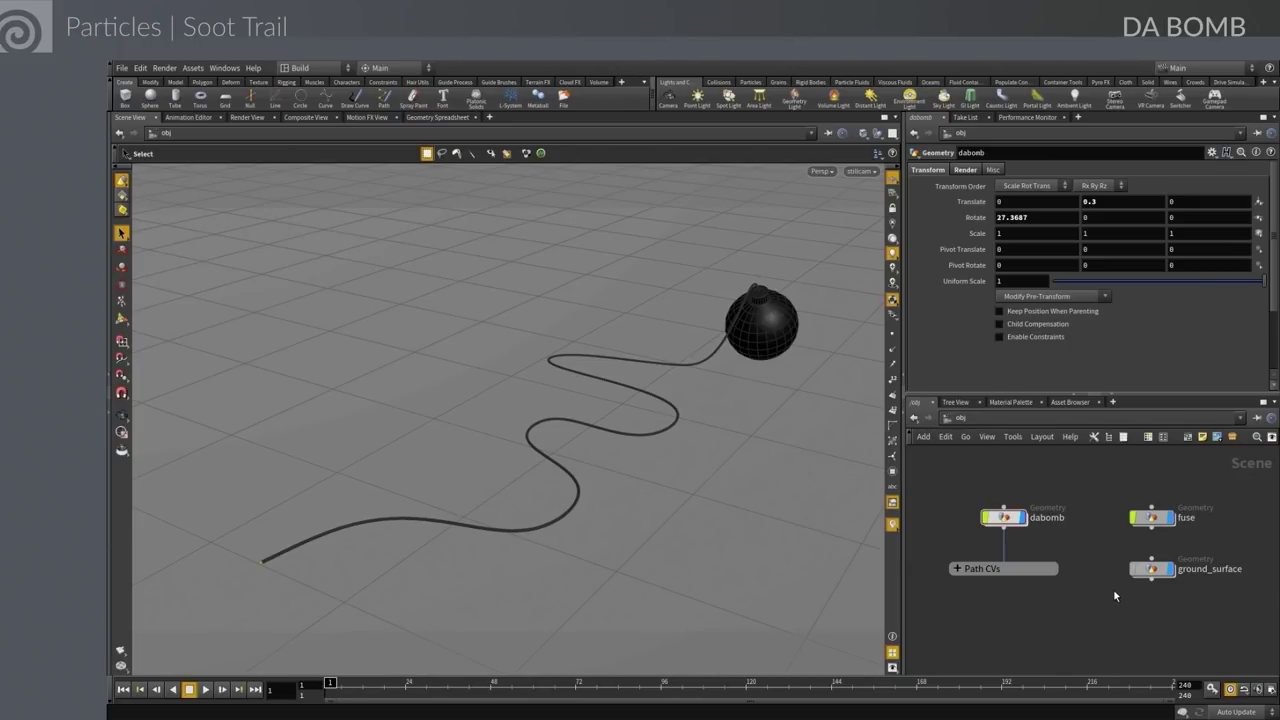
# Open the fuse object's network and set the display to the CAP_OUT null
pyautogui.doubleClick(1151, 517)
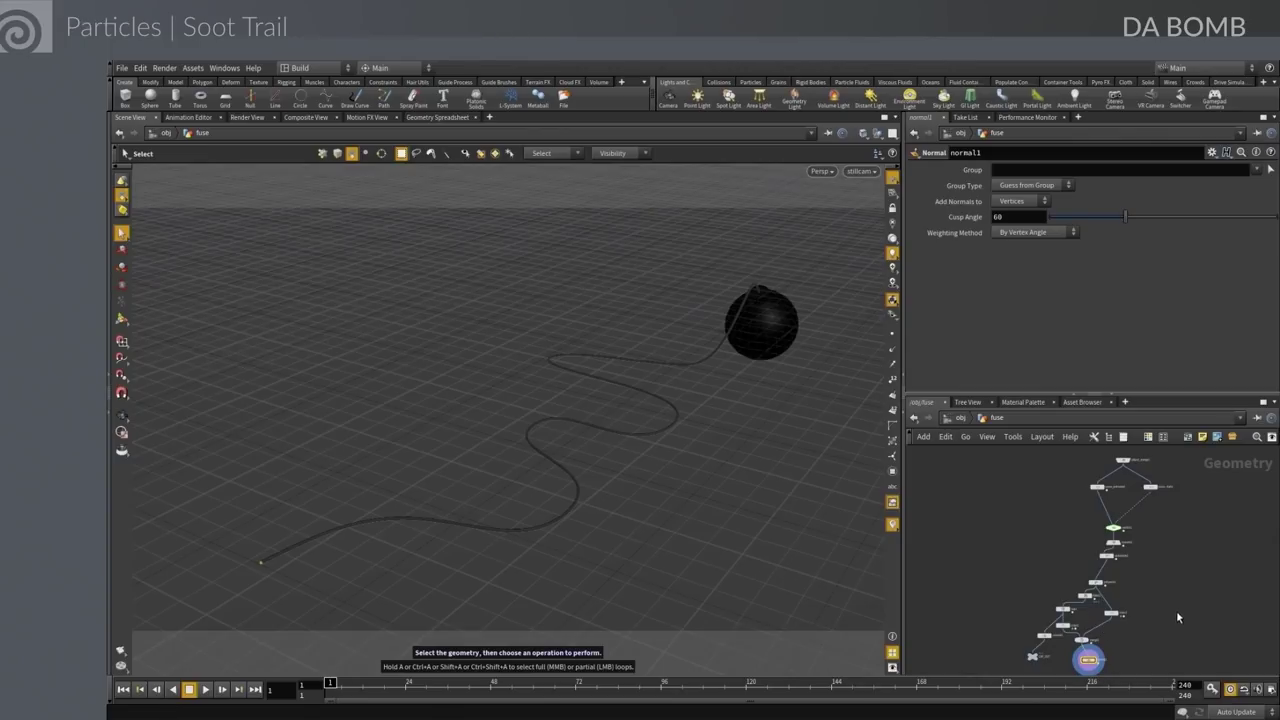
pyautogui.scroll(5, 1120, 608)
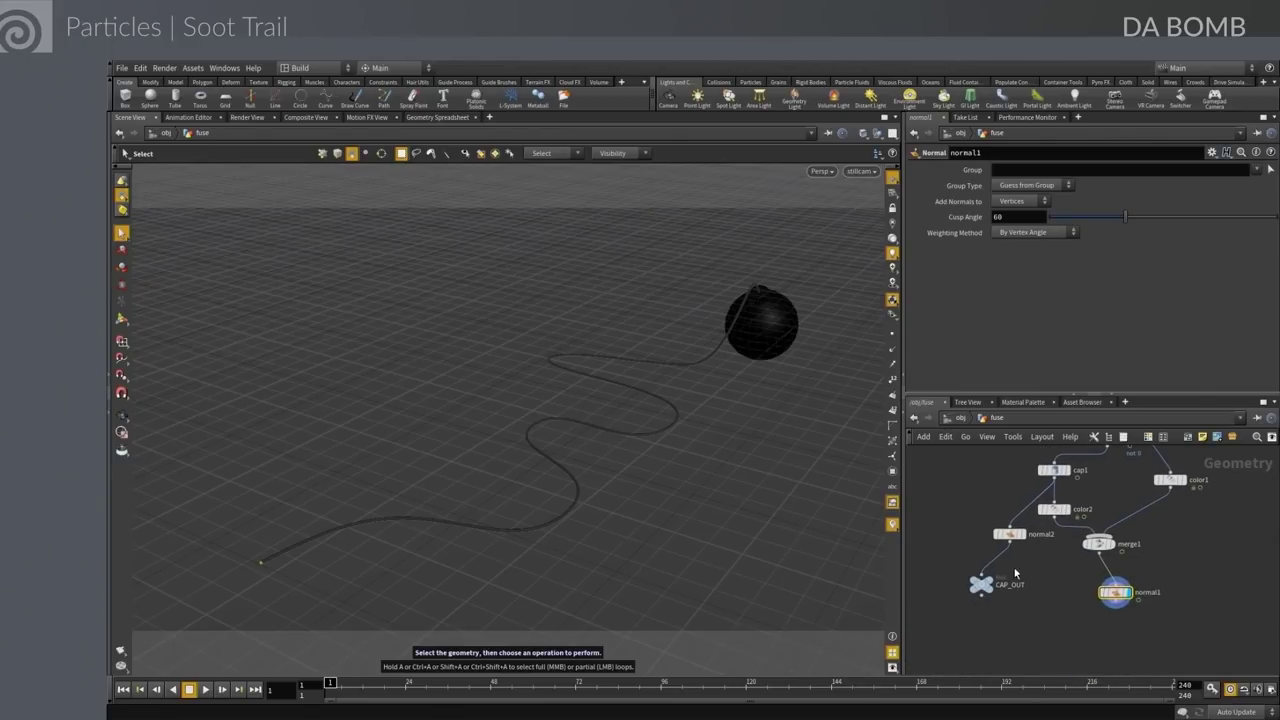
pyautogui.click(988, 584)
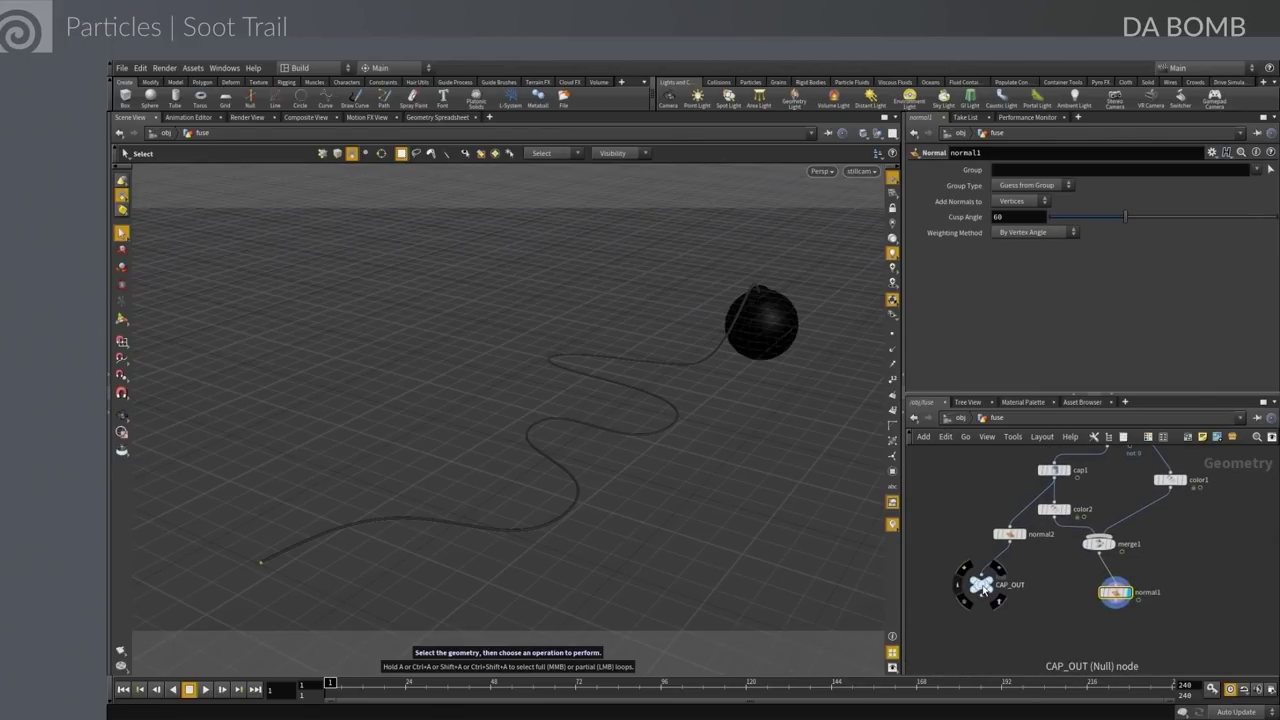
pyautogui.click(943, 527)
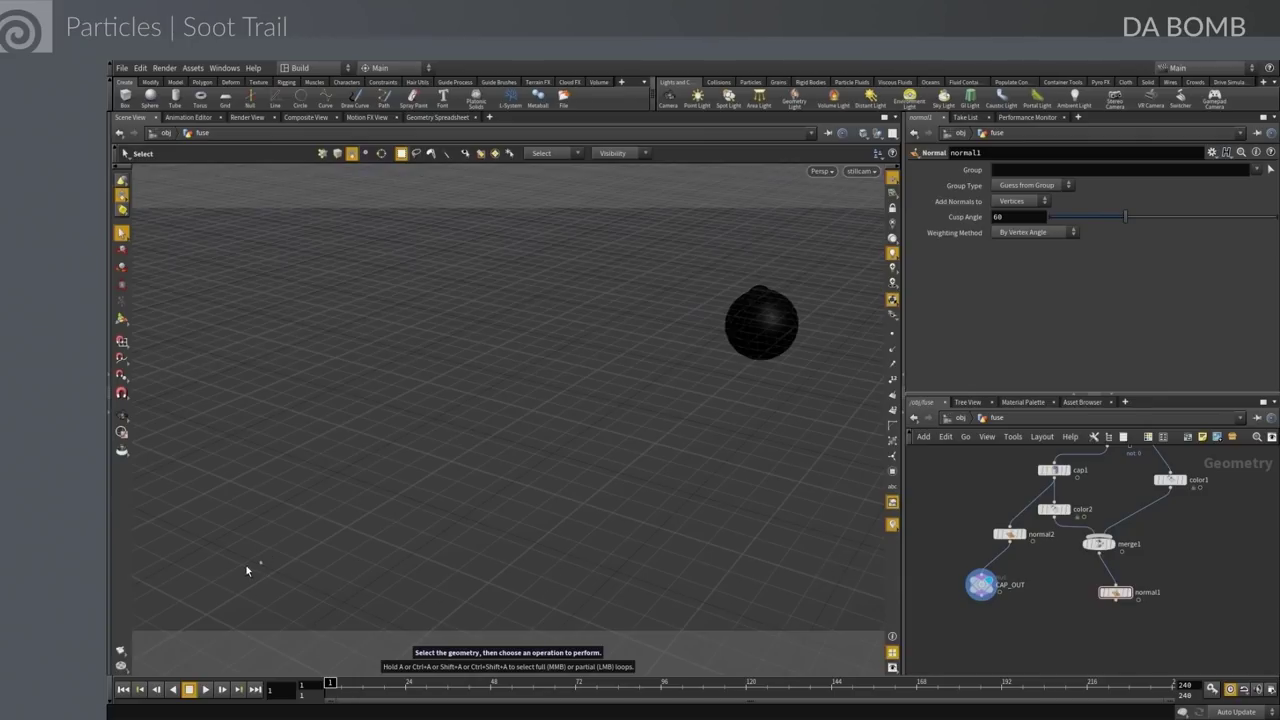
# Return to the scene level and extract the fuse's displayed cap geometry into a new object
pyautogui.click(961, 418)
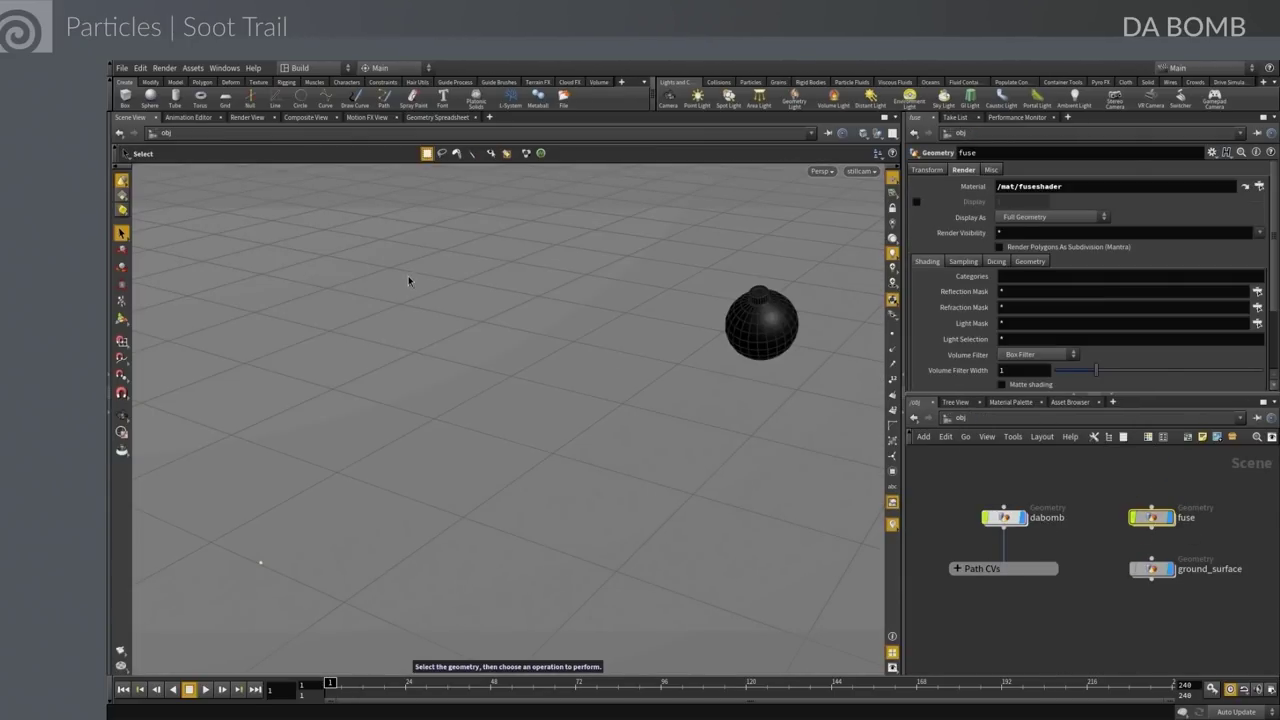
pyautogui.click(150, 82)
pyautogui.click(151, 96)
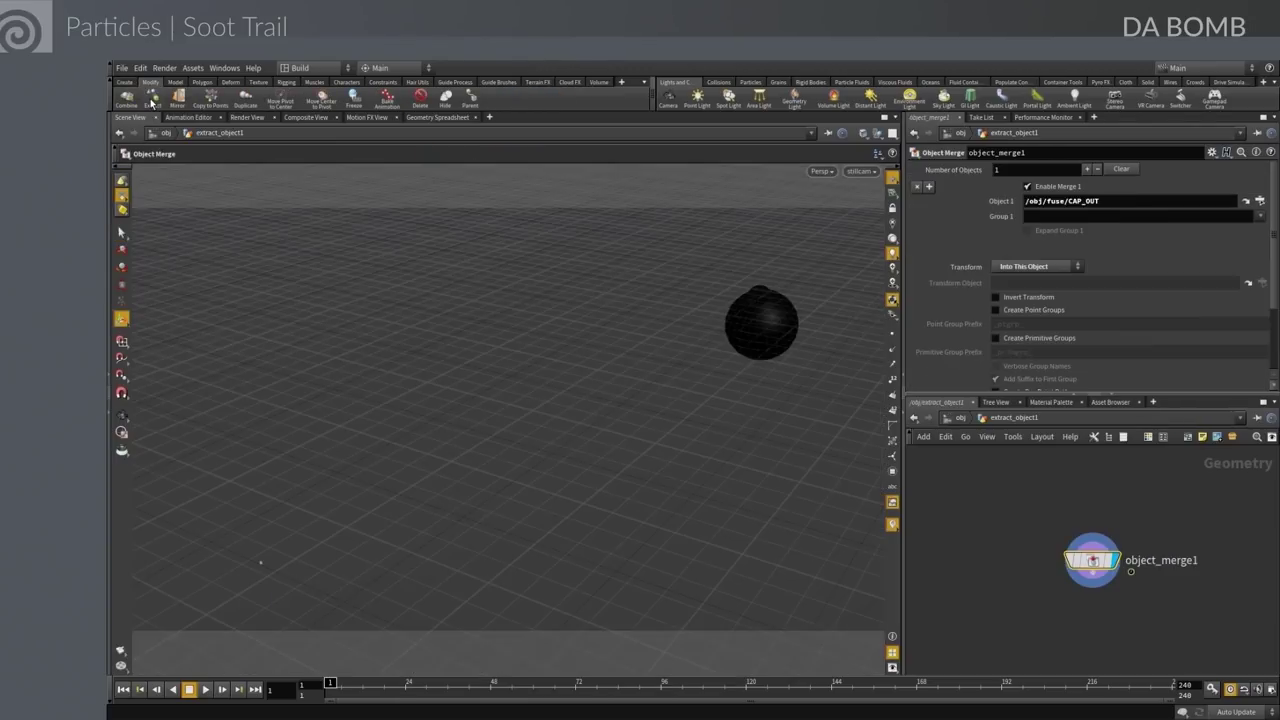
# Place the extracted object's node below ground_surface at the scene level and rename it end_of_fuse_particles
pyautogui.click(962, 419)
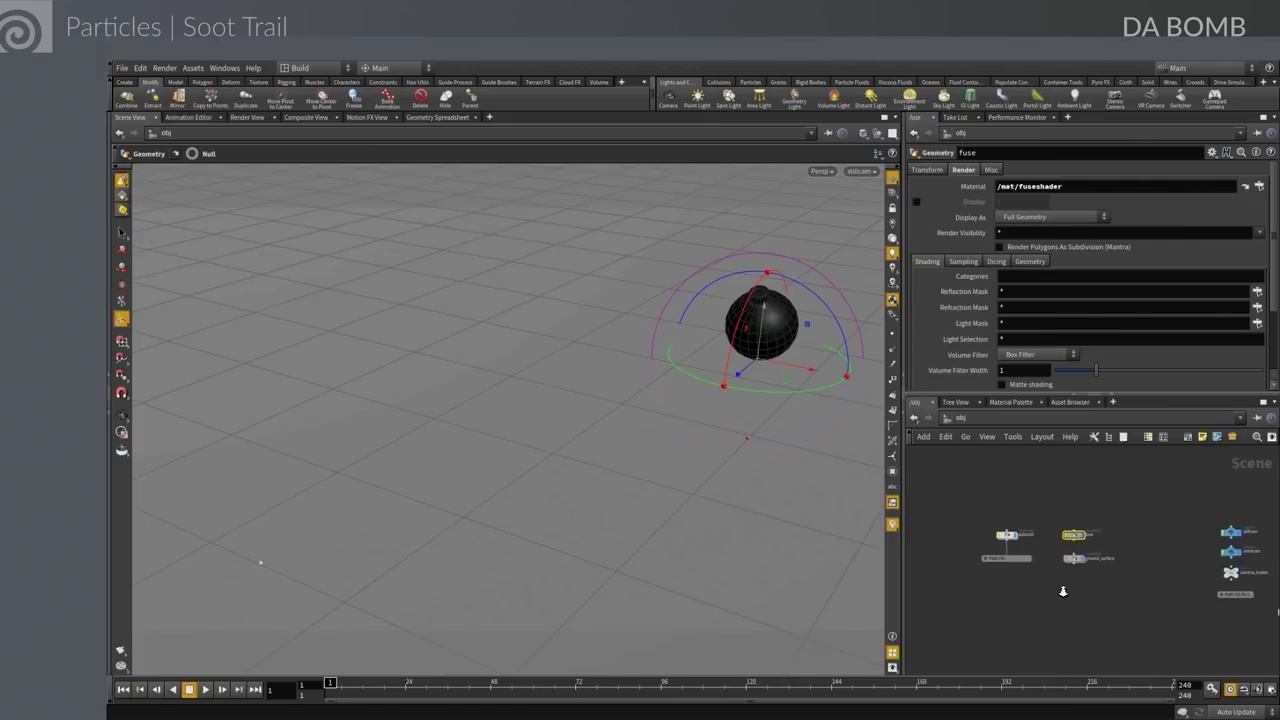
pyautogui.moveTo(1240, 556); pyautogui.dragTo(1032, 535)
pyautogui.press('l')
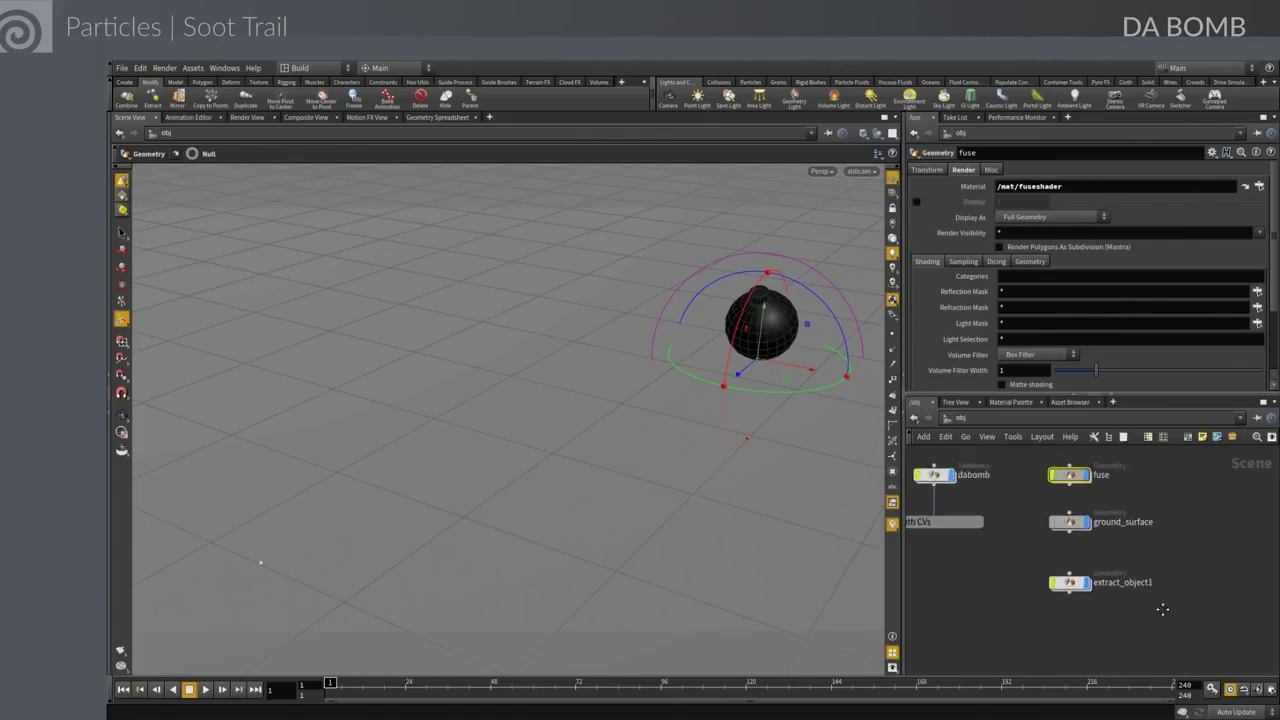
pyautogui.press('h')
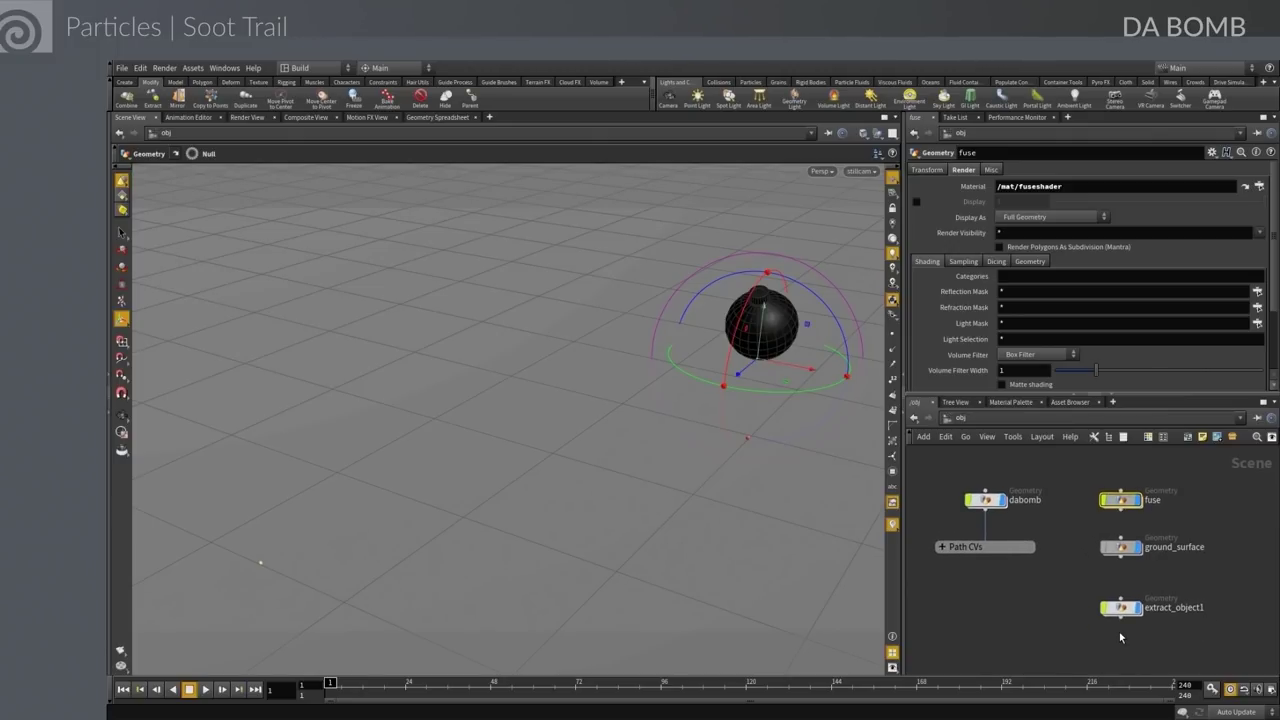
pyautogui.doubleClick(1172, 607)
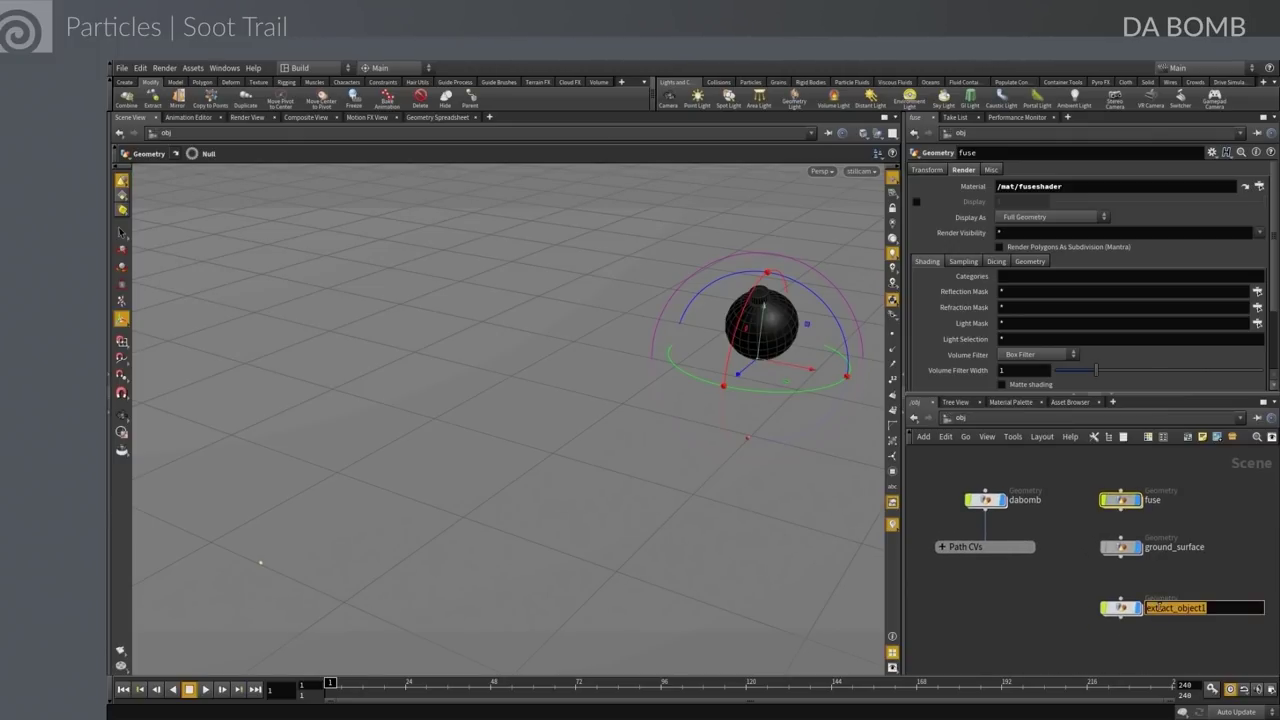
pyautogui.write('end_of_fuse_particles')
pyautogui.press('Return')
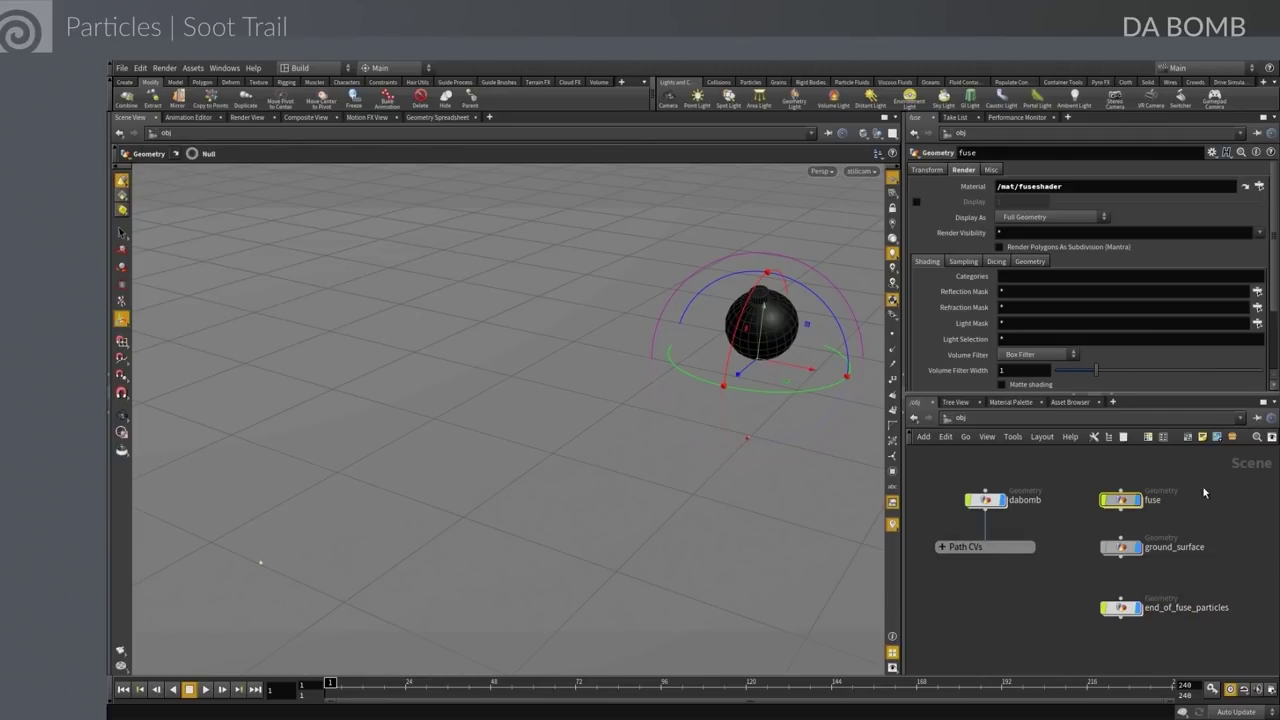
# Set the fuse network's display back to normal1, and toggle the fuse object's visibility off and on at the scene level
pyautogui.doubleClick(1120, 499)
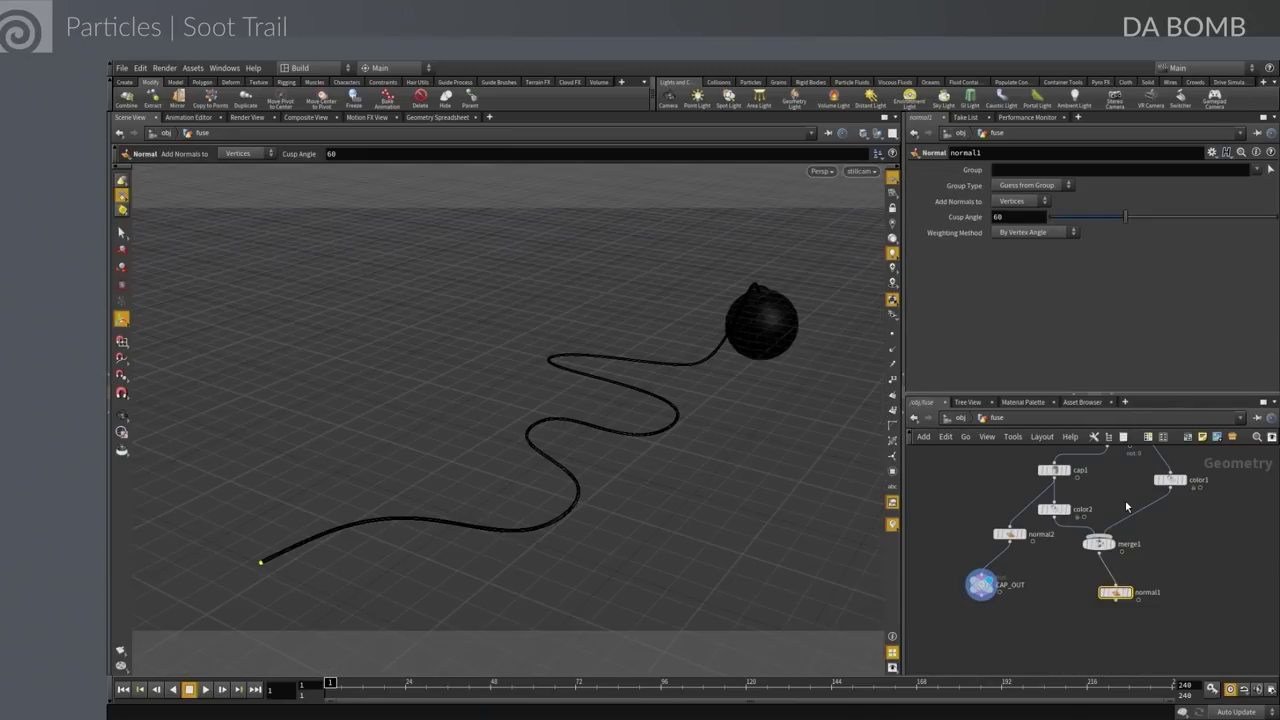
pyautogui.click(1128, 591)
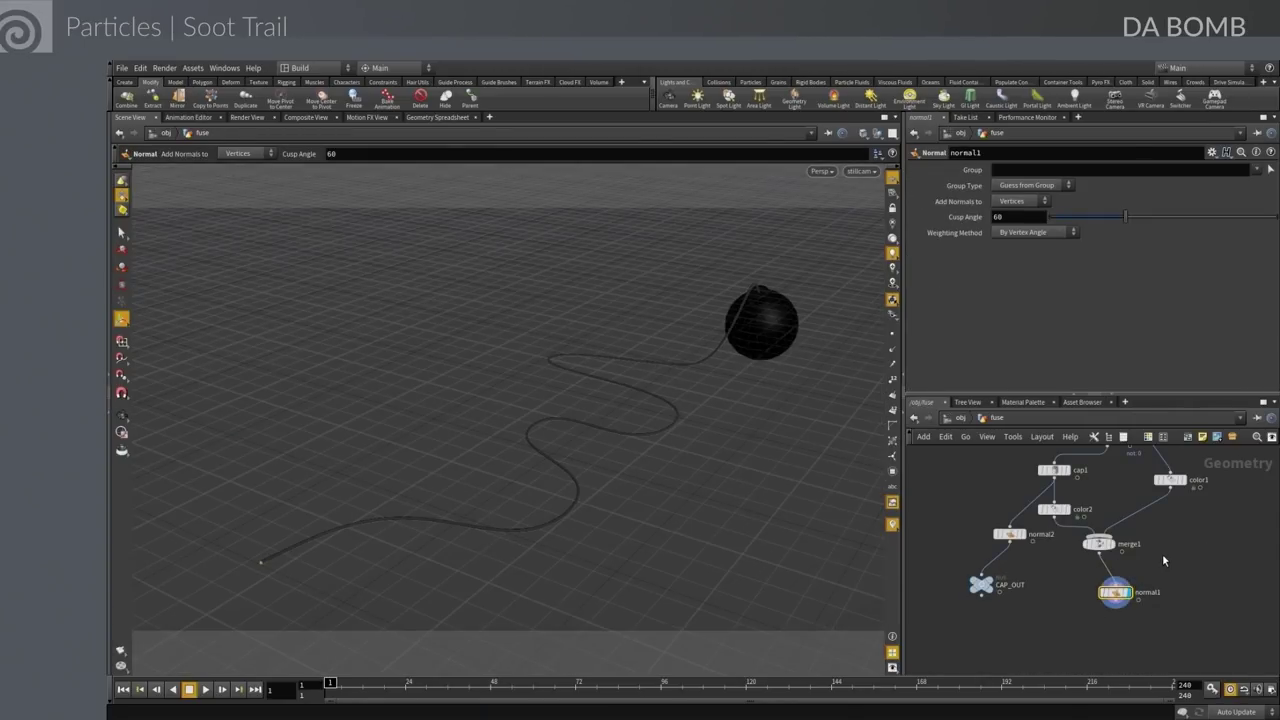
pyautogui.click(958, 419)
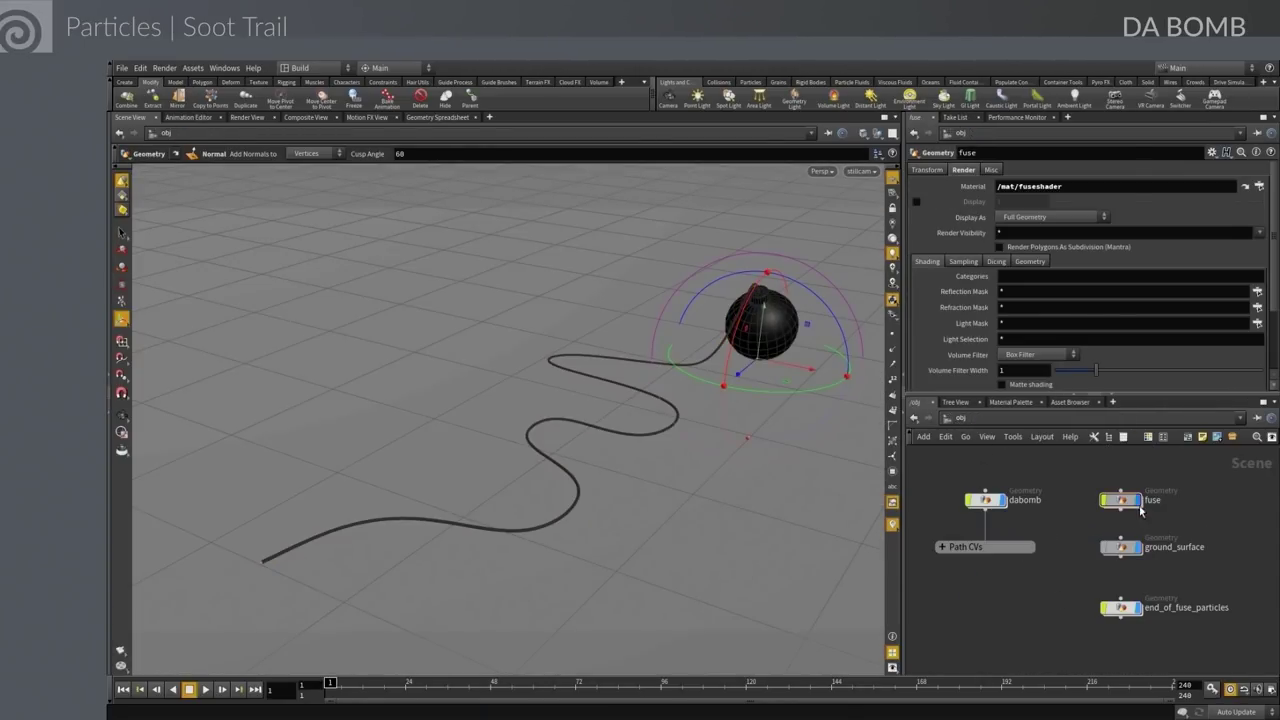
pyautogui.click(1138, 501)
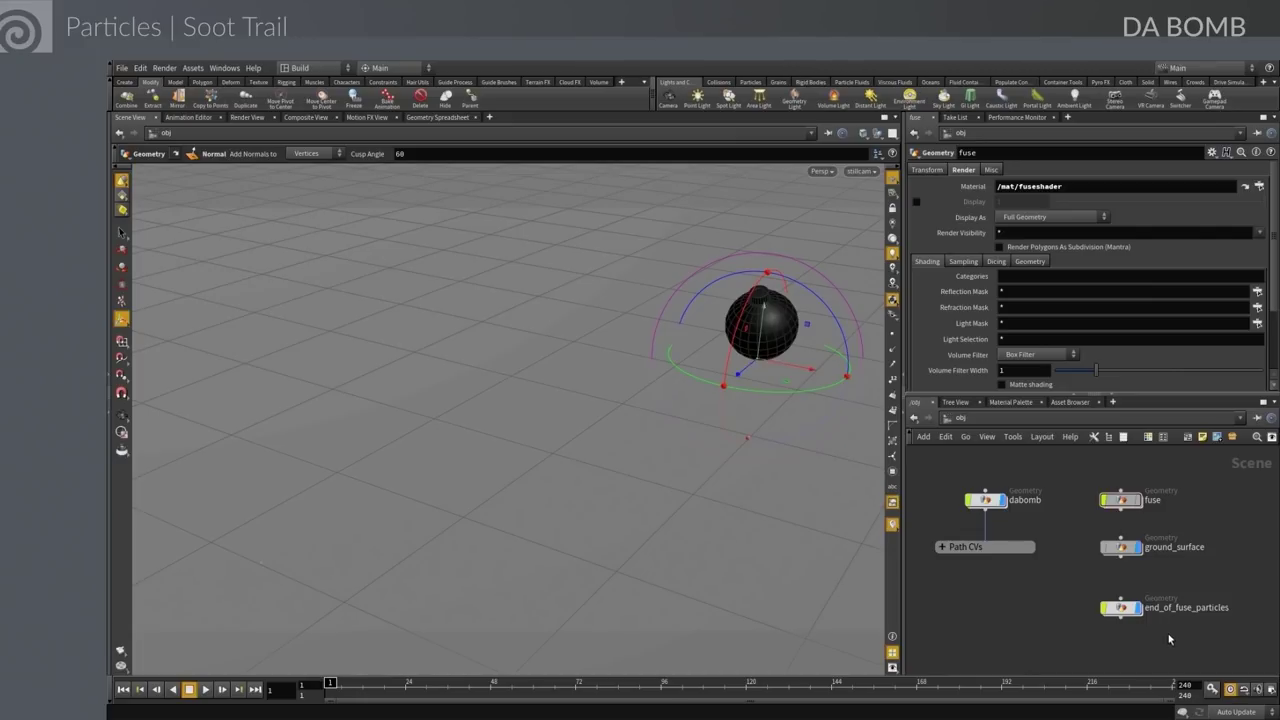
pyautogui.click(1138, 500)
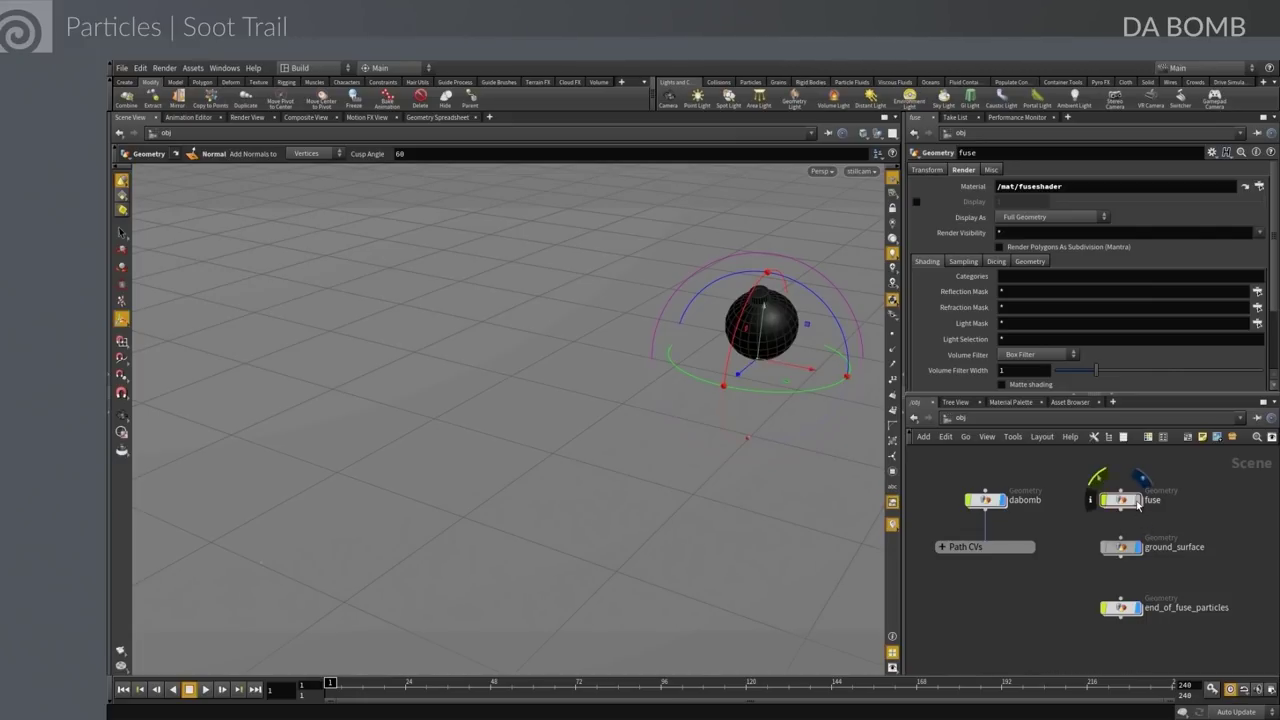
# Inside end_of_fuse_particles, add a POP Network fed by object_merge1, display it and open its dynamics network
pyautogui.doubleClick(1120, 607)
pyautogui.moveTo(1070, 625); pyautogui.dragTo(1051, 555, button='middle')
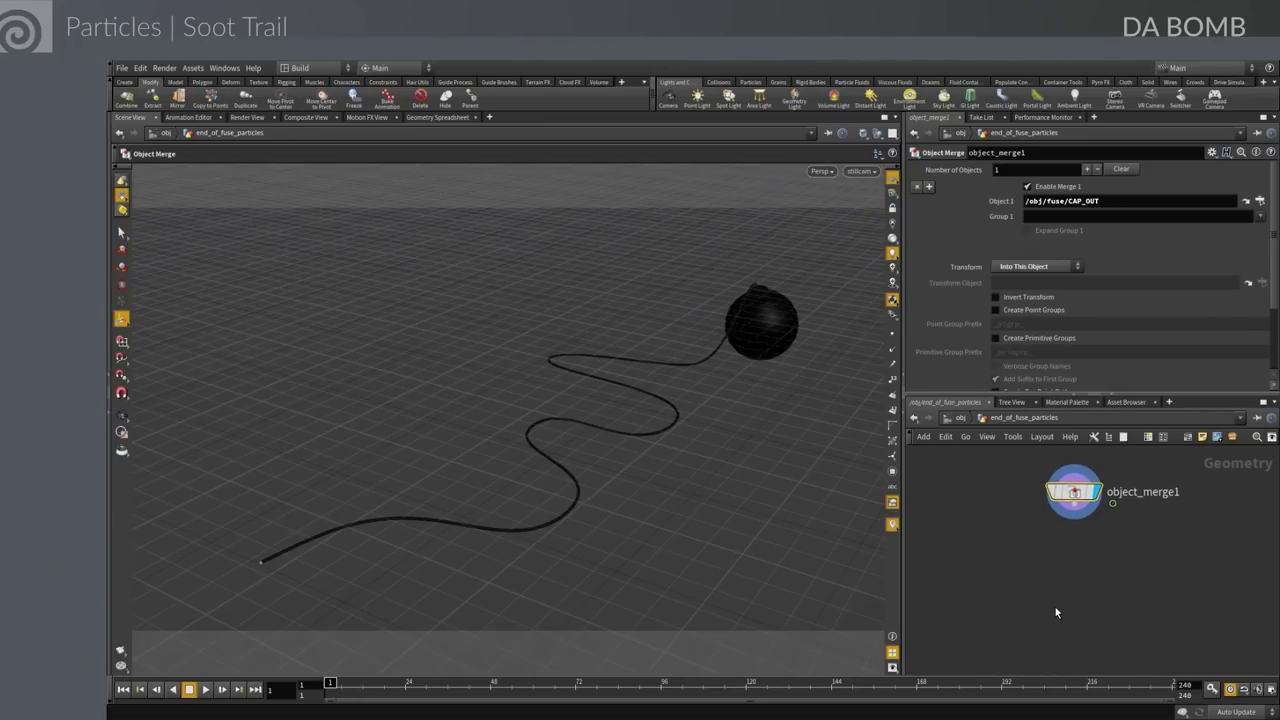
pyautogui.press('Tab')
pyautogui.press('Return')
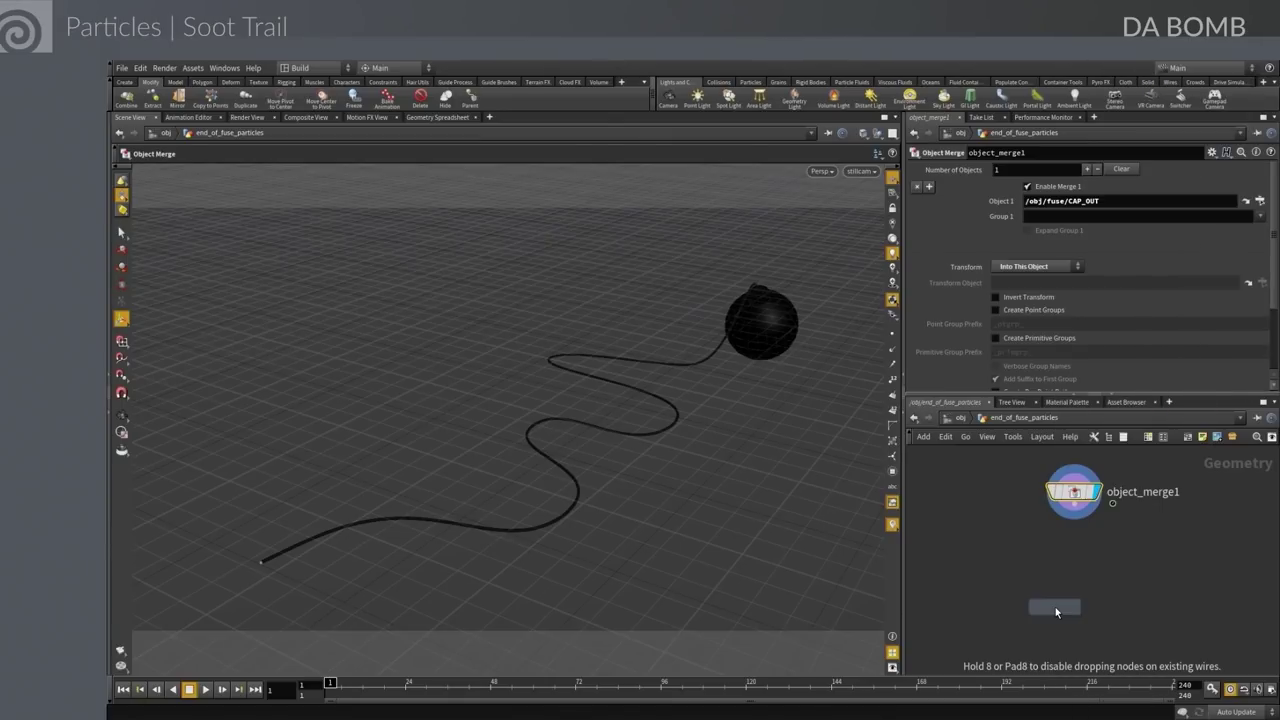
pyautogui.click(1055, 607)
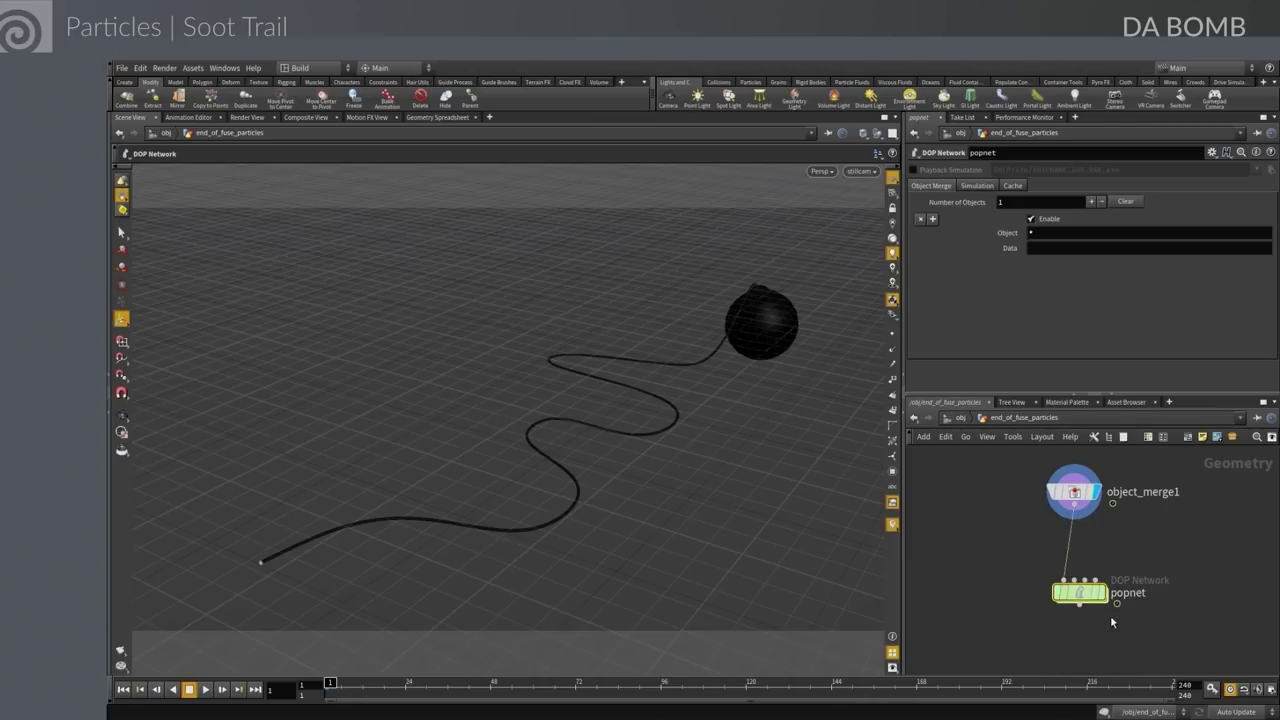
pyautogui.click(1100, 593)
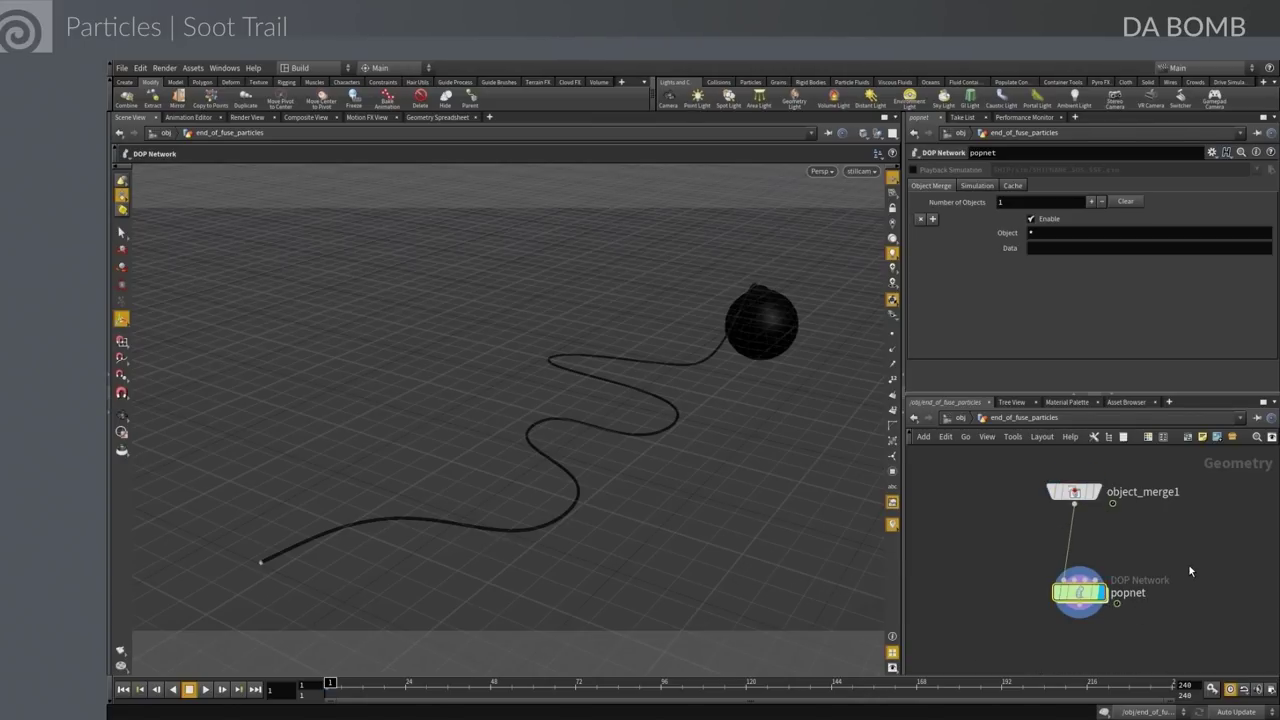
pyautogui.doubleClick(1080, 592)
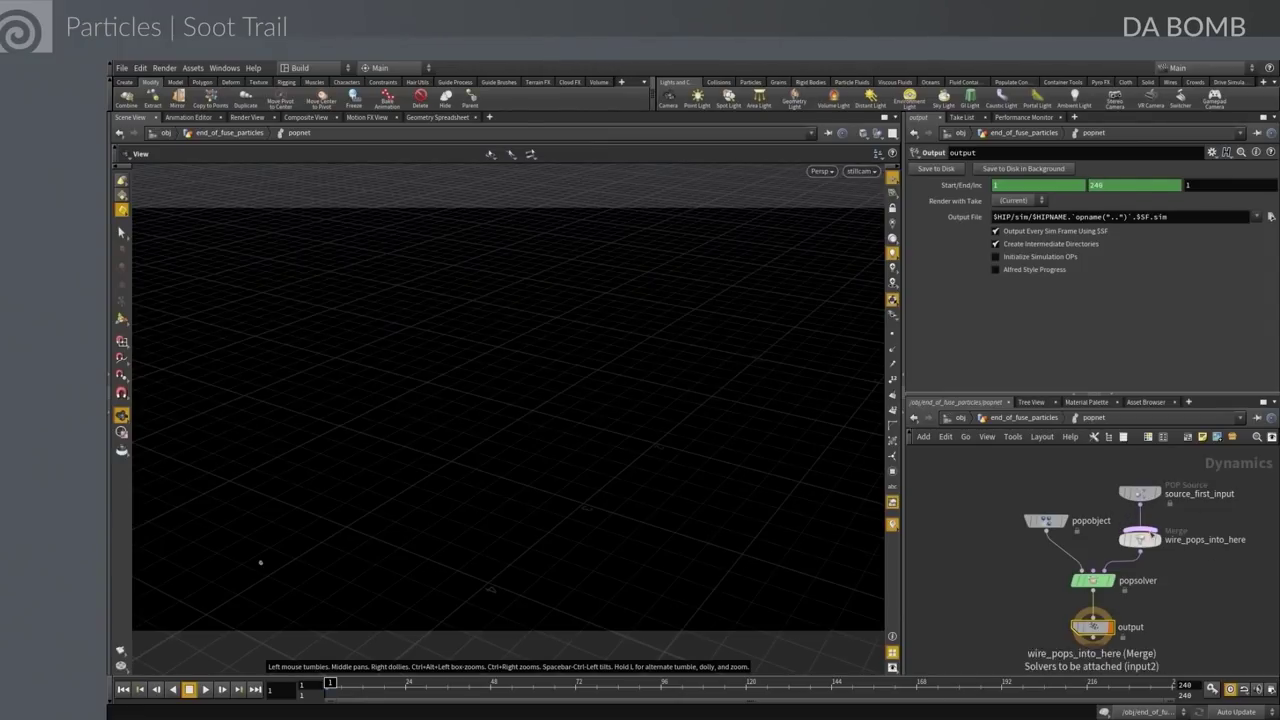
# Set the constant birth rate of source_first_input to 500, play the simulation briefly and return to frame 1
pyautogui.click(1139, 493)
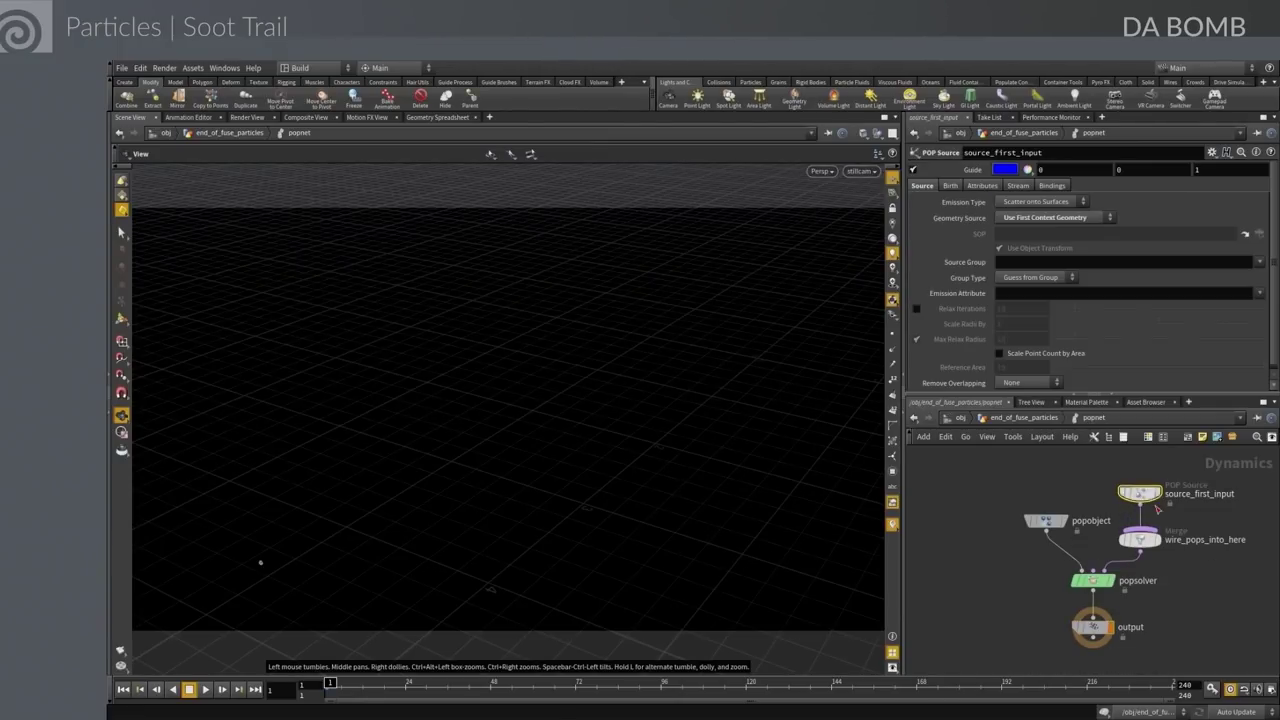
pyautogui.click(949, 186)
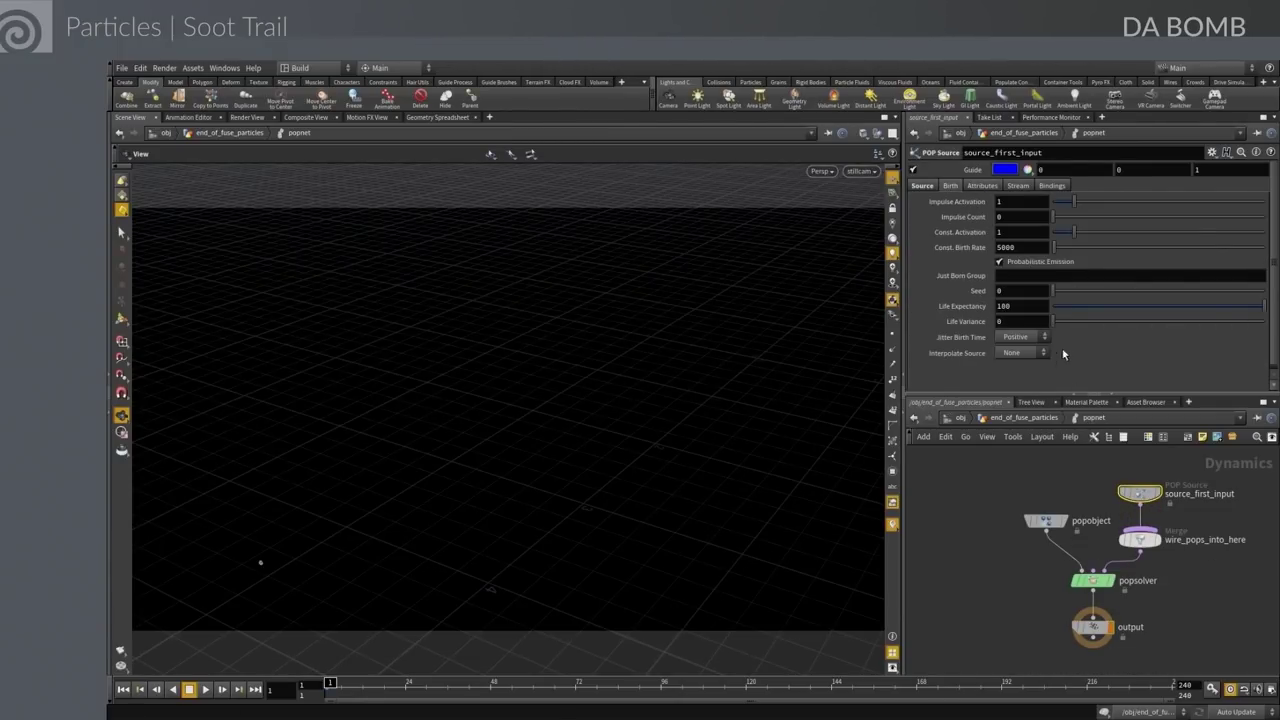
pyautogui.click(1020, 248)
pyautogui.press('Return')
pyautogui.click(968, 519)
pyautogui.click(205, 689)
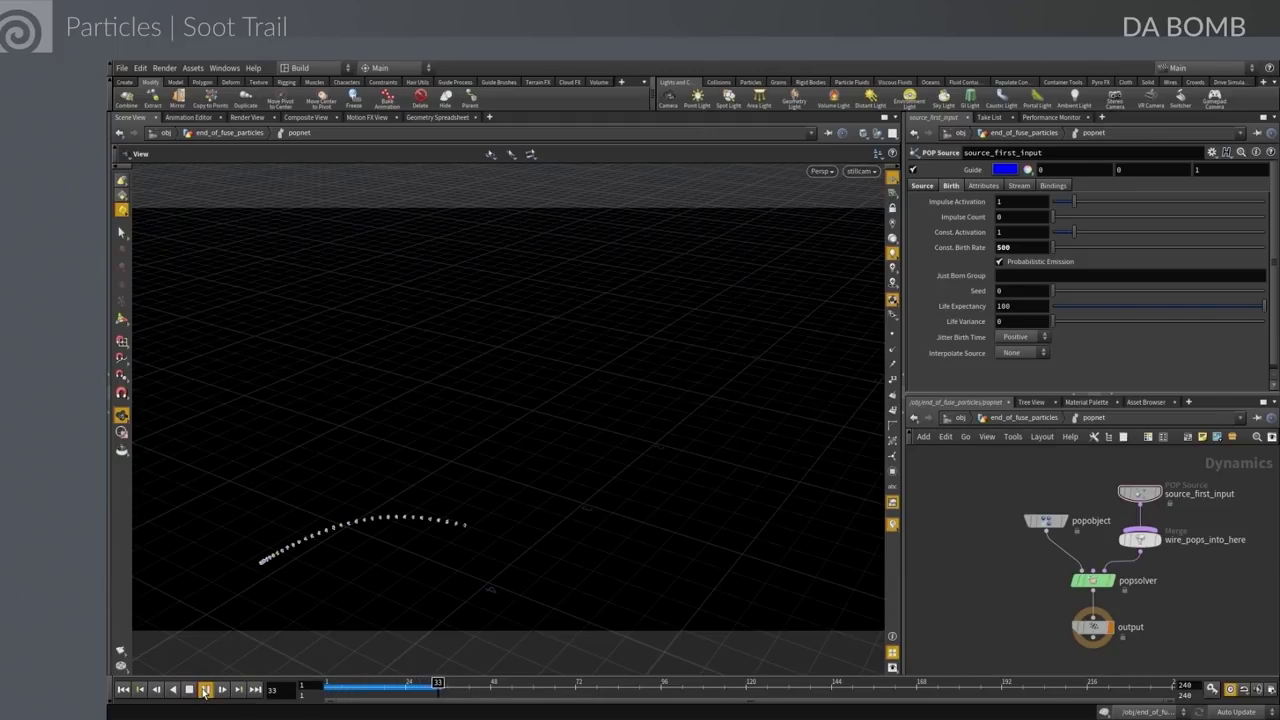
pyautogui.click(205, 689)
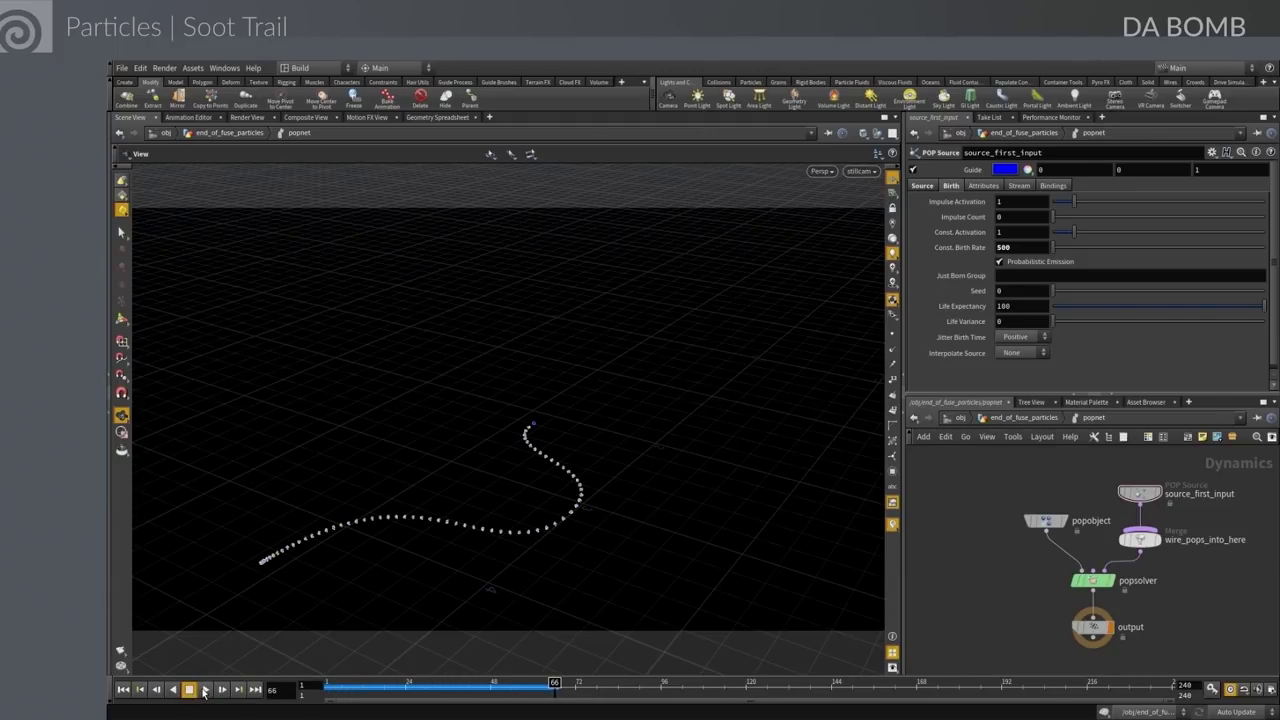
pyautogui.click(123, 689)
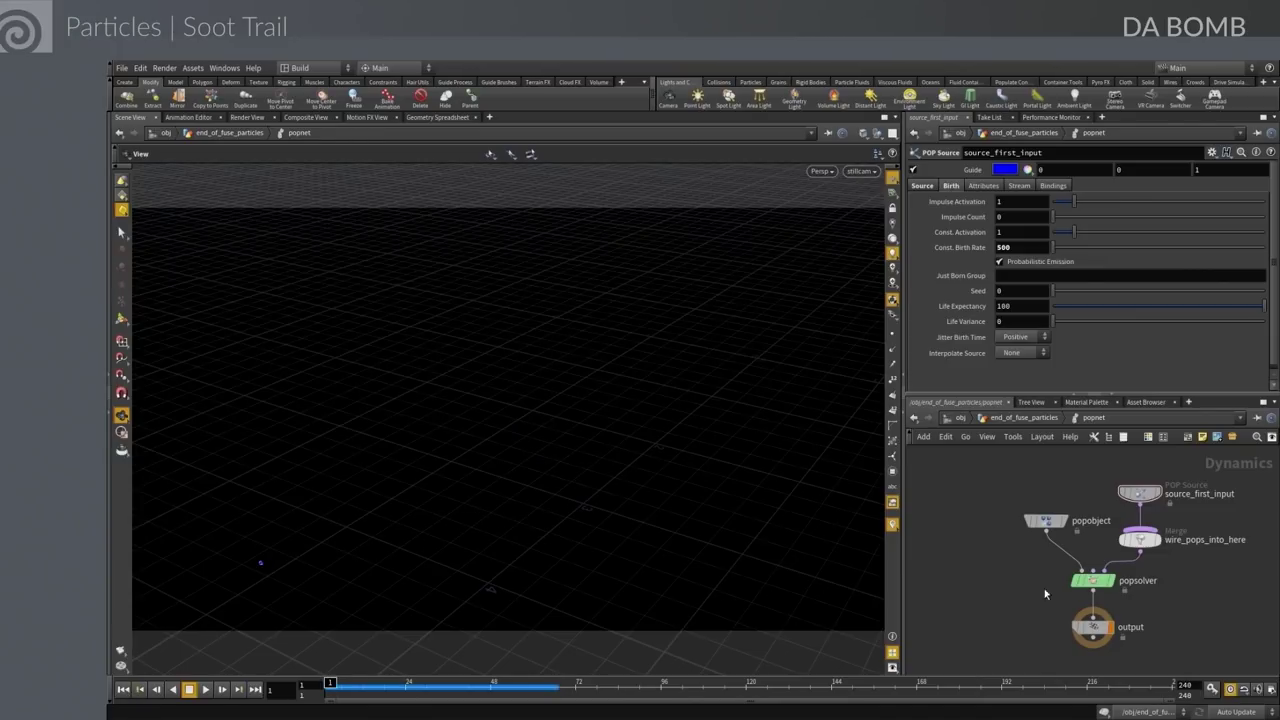
# Go back up to end_of_fuse_particles and insert an Attribute Rename node between object_merge1 and popnet
pyautogui.click(1025, 418)
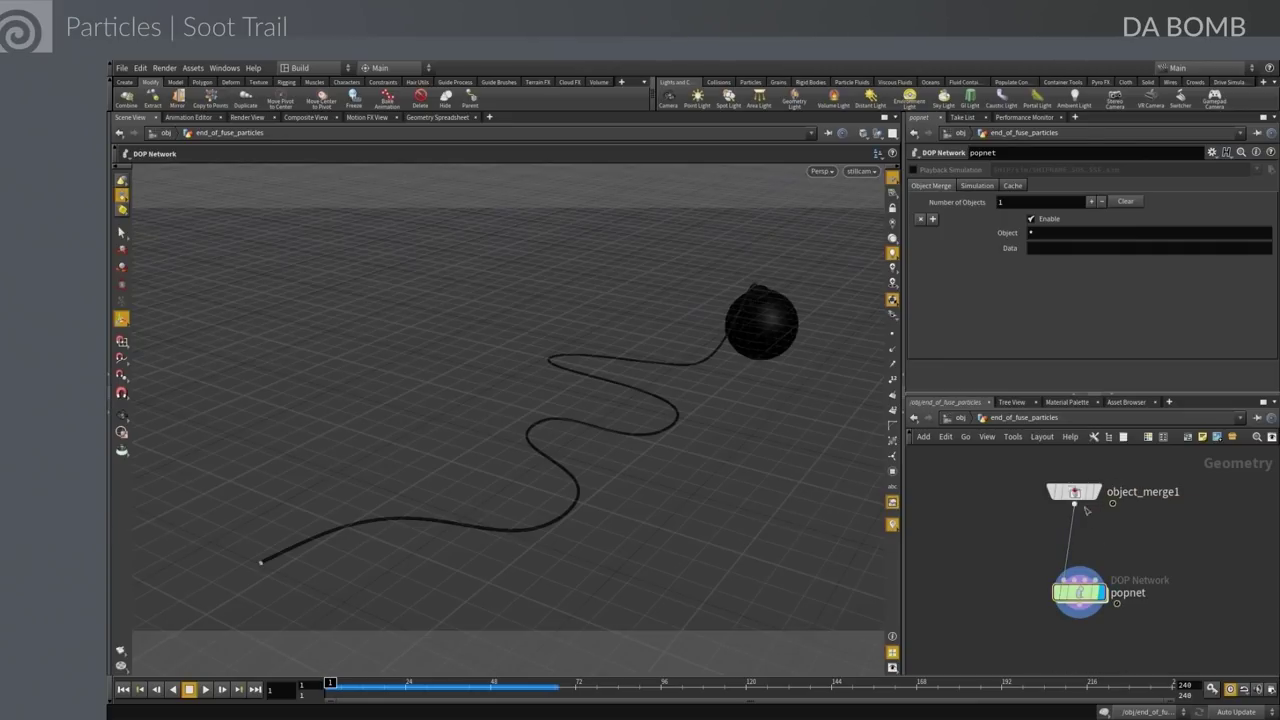
pyautogui.moveTo(1075, 496); pyautogui.dragTo(1071, 472)
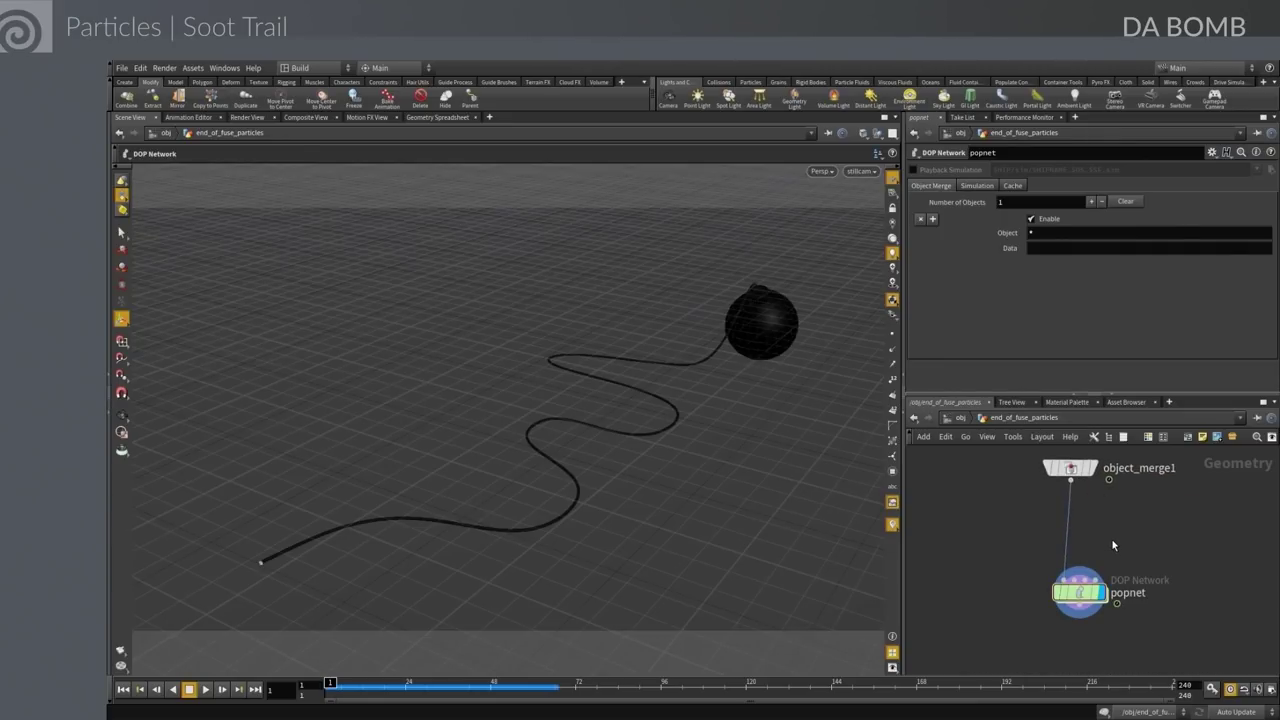
pyautogui.press('Tab')
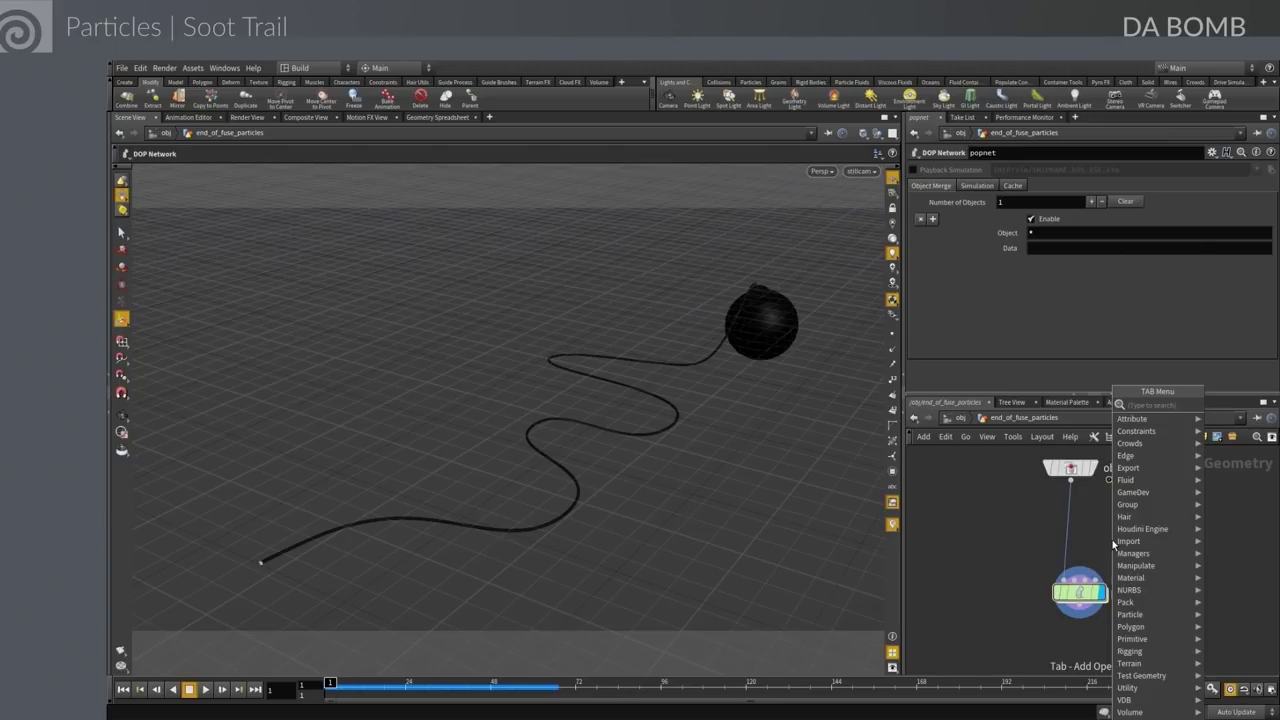
pyautogui.write('attribute')
pyautogui.moveTo(1135, 565)
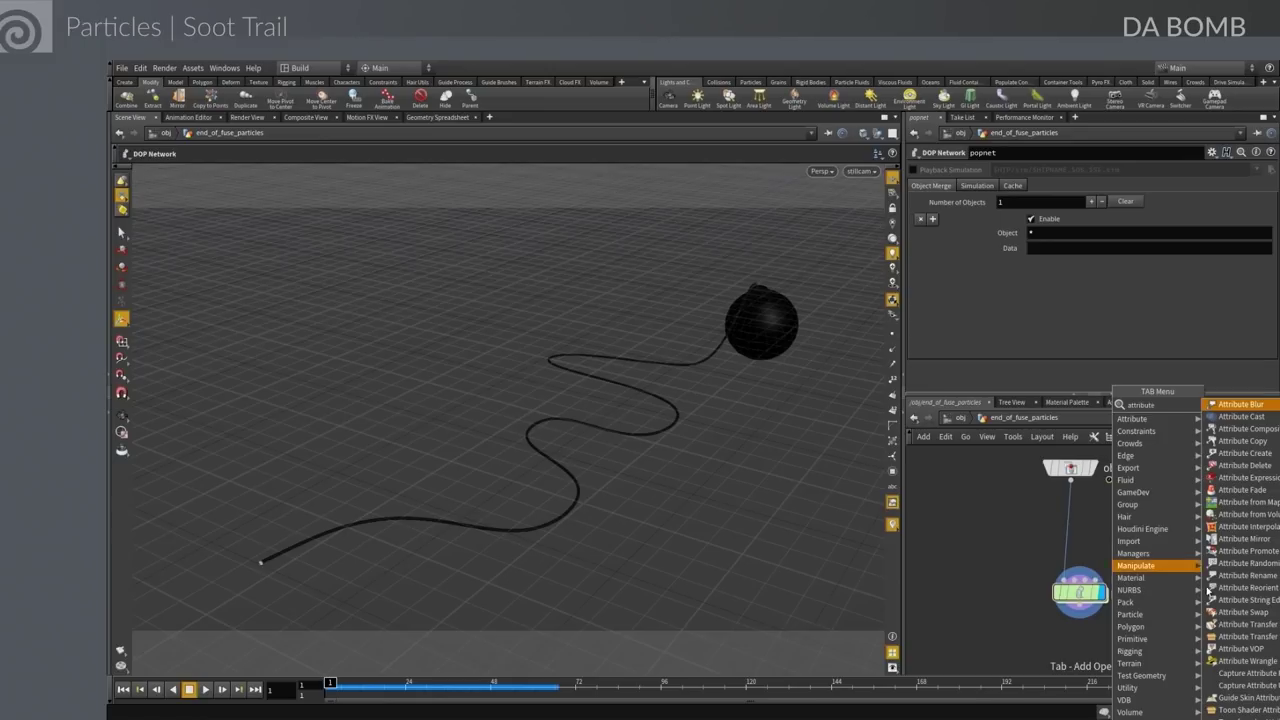
pyautogui.click(1240, 580)
pyautogui.click(1075, 519)
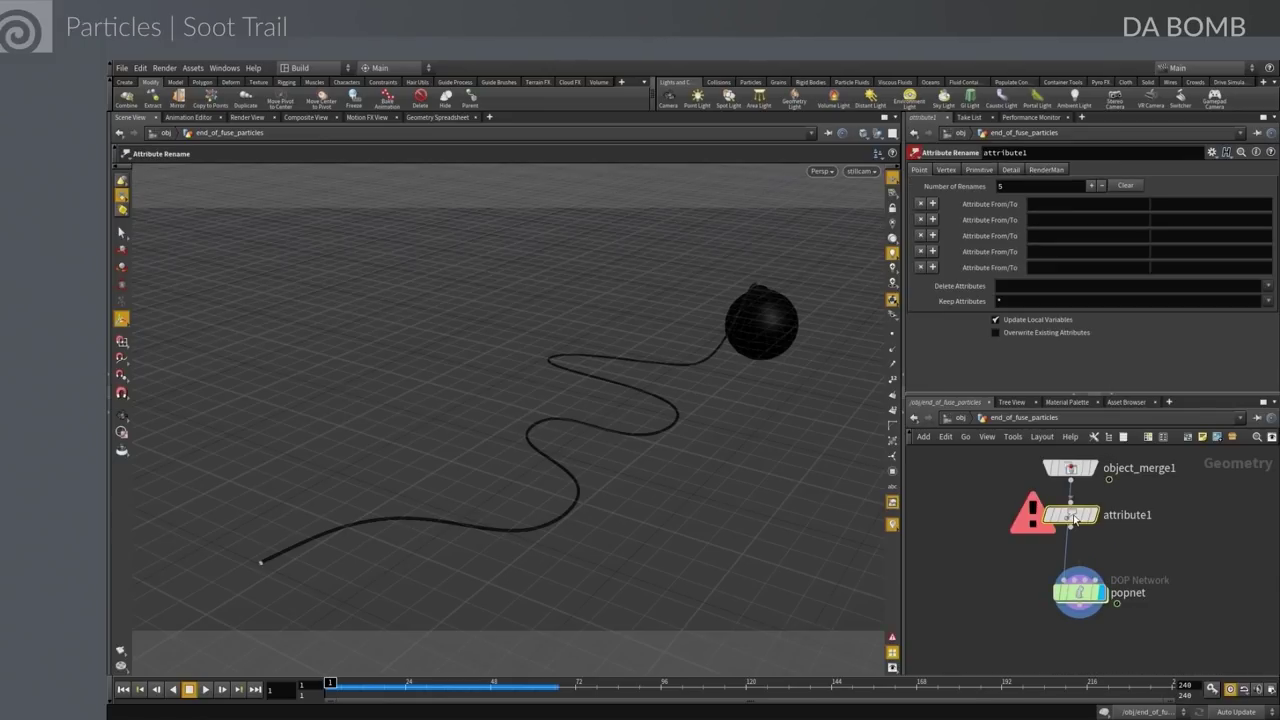
pyautogui.moveTo(1126, 520)
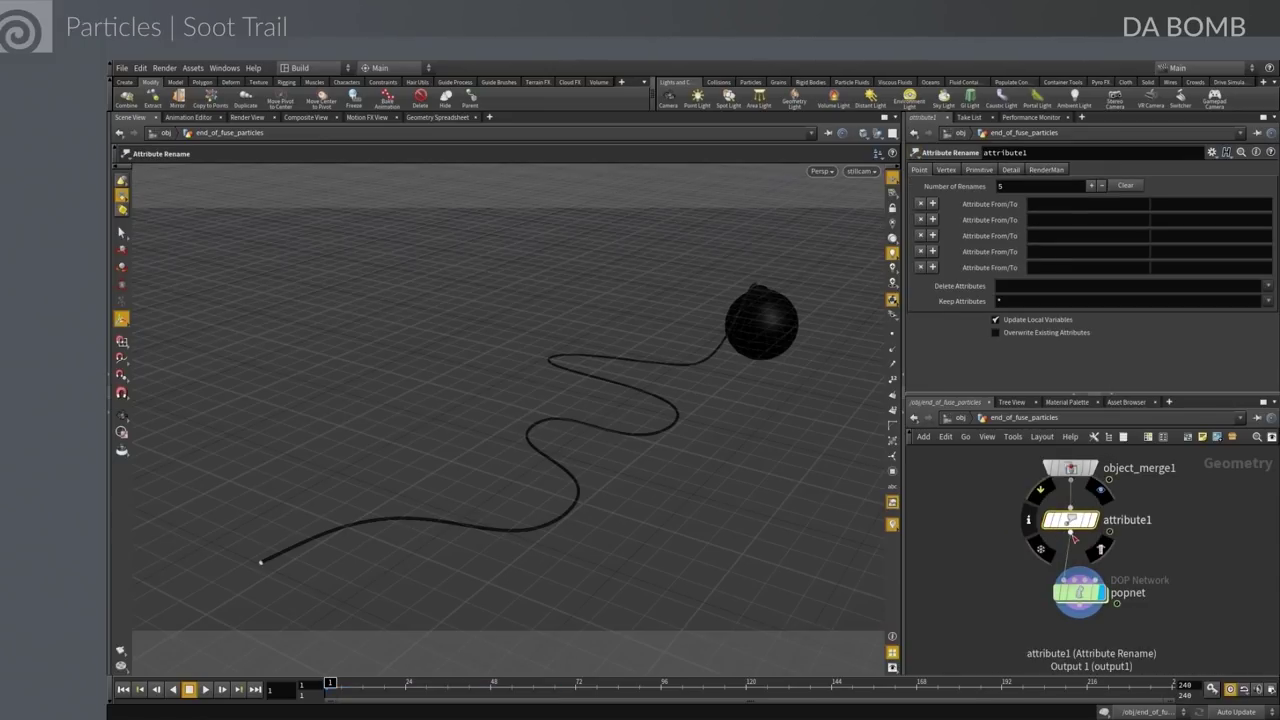
# Have the Attribute Rename node convert point attribute N to v, and name the node set_velocity
pyautogui.click(1038, 204)
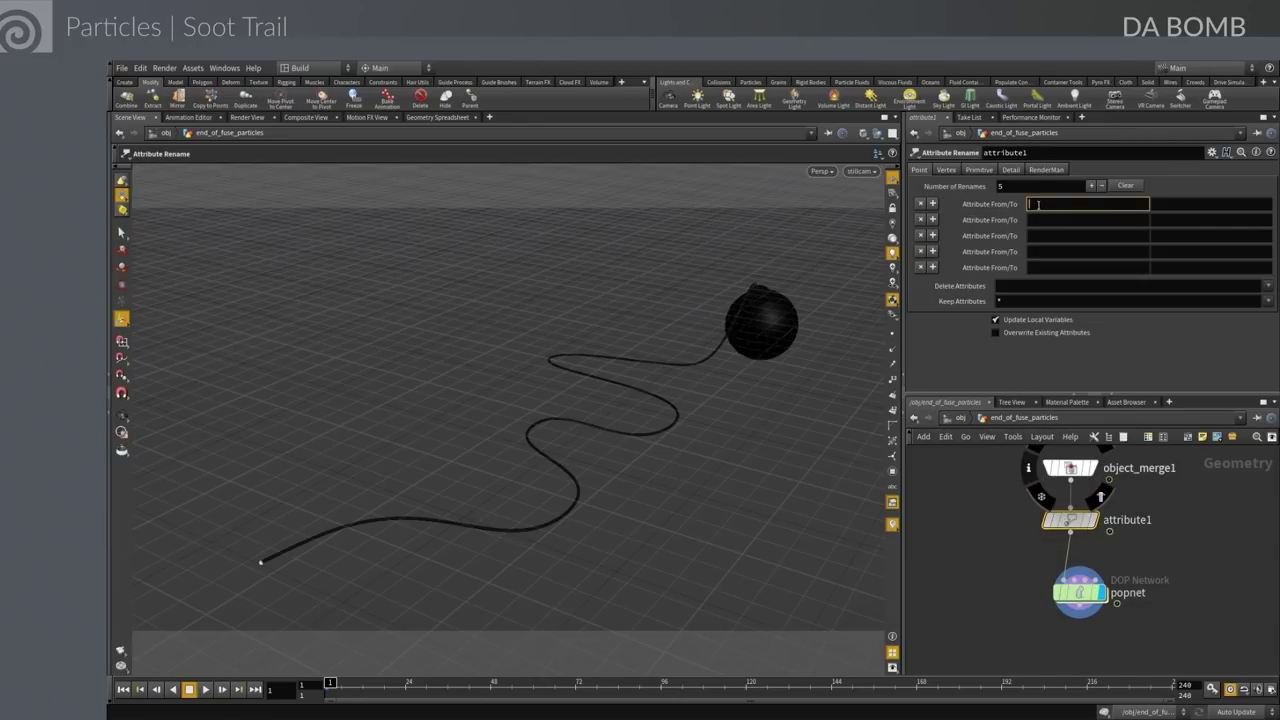
pyautogui.press('Tab')
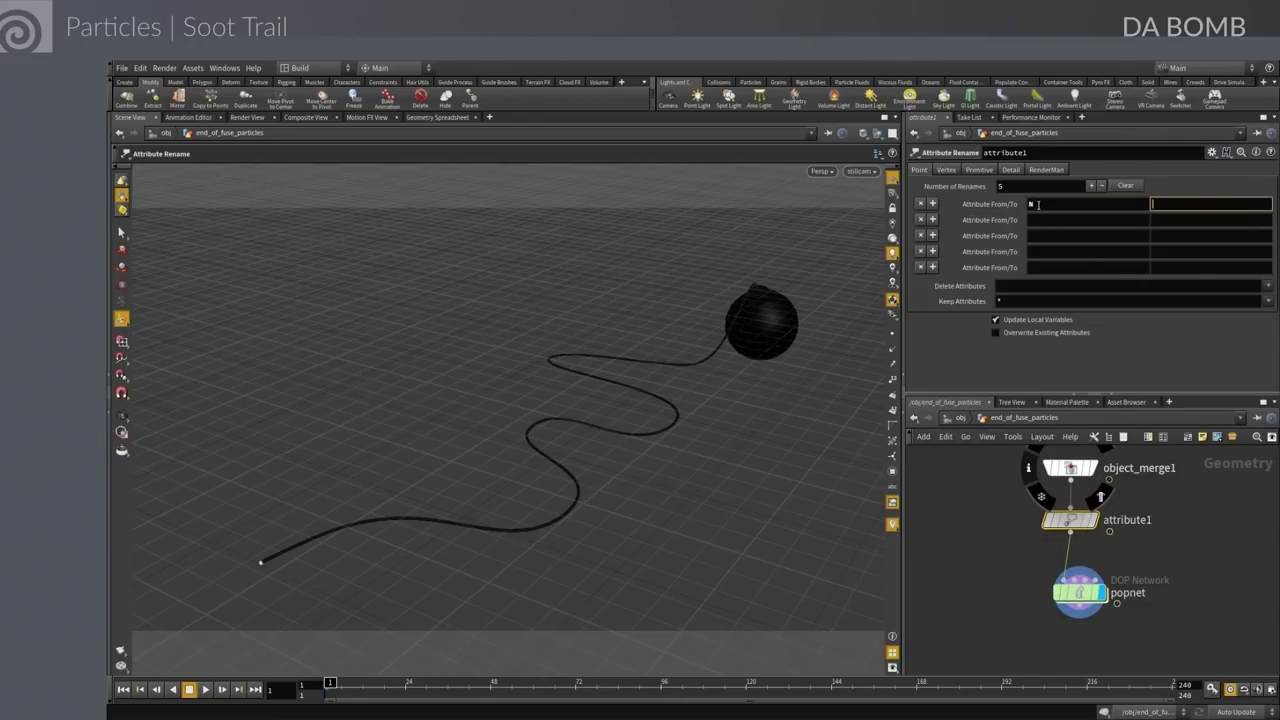
pyautogui.press('Return')
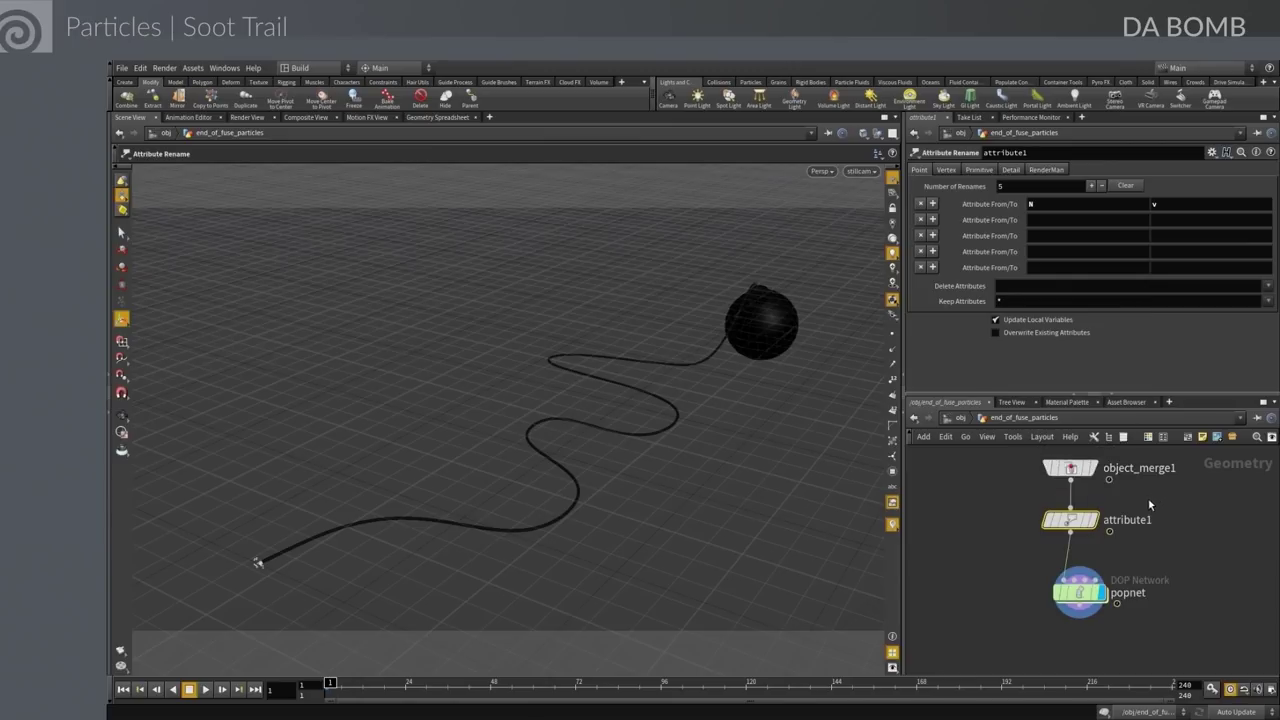
pyautogui.doubleClick(1130, 520)
pyautogui.write('set_ve')
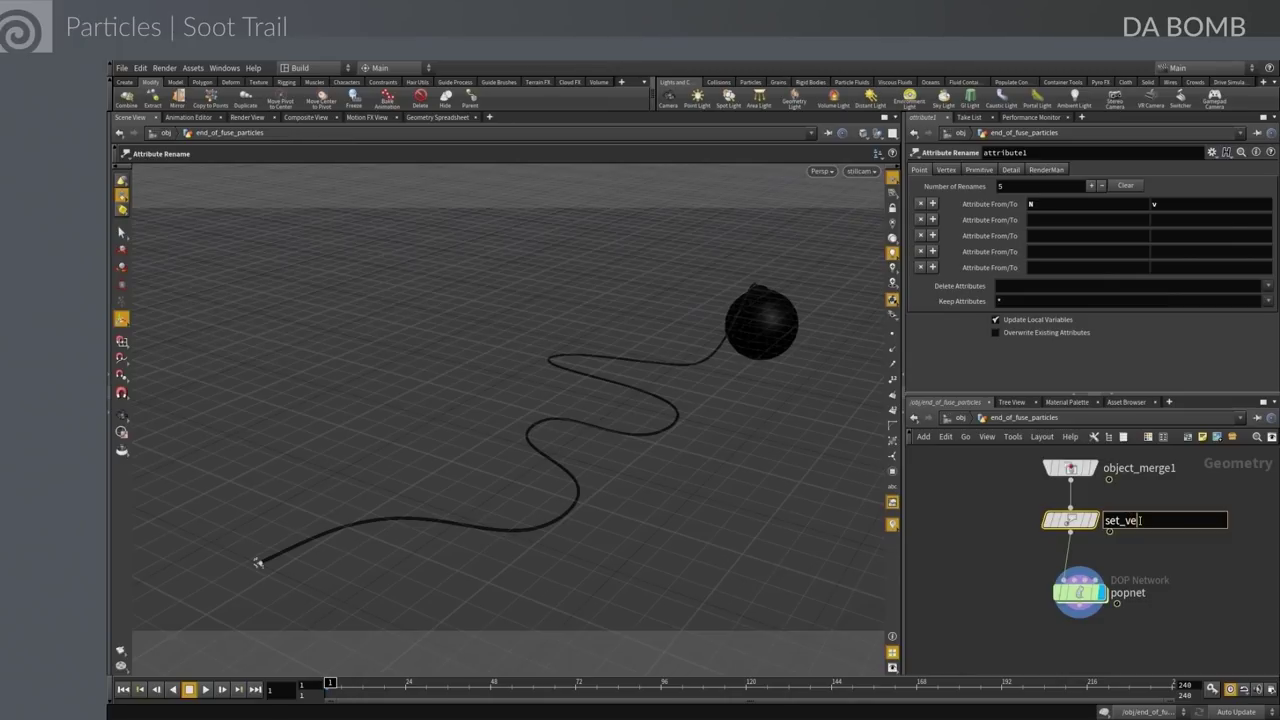
pyautogui.write('locity')
pyautogui.press('Return')
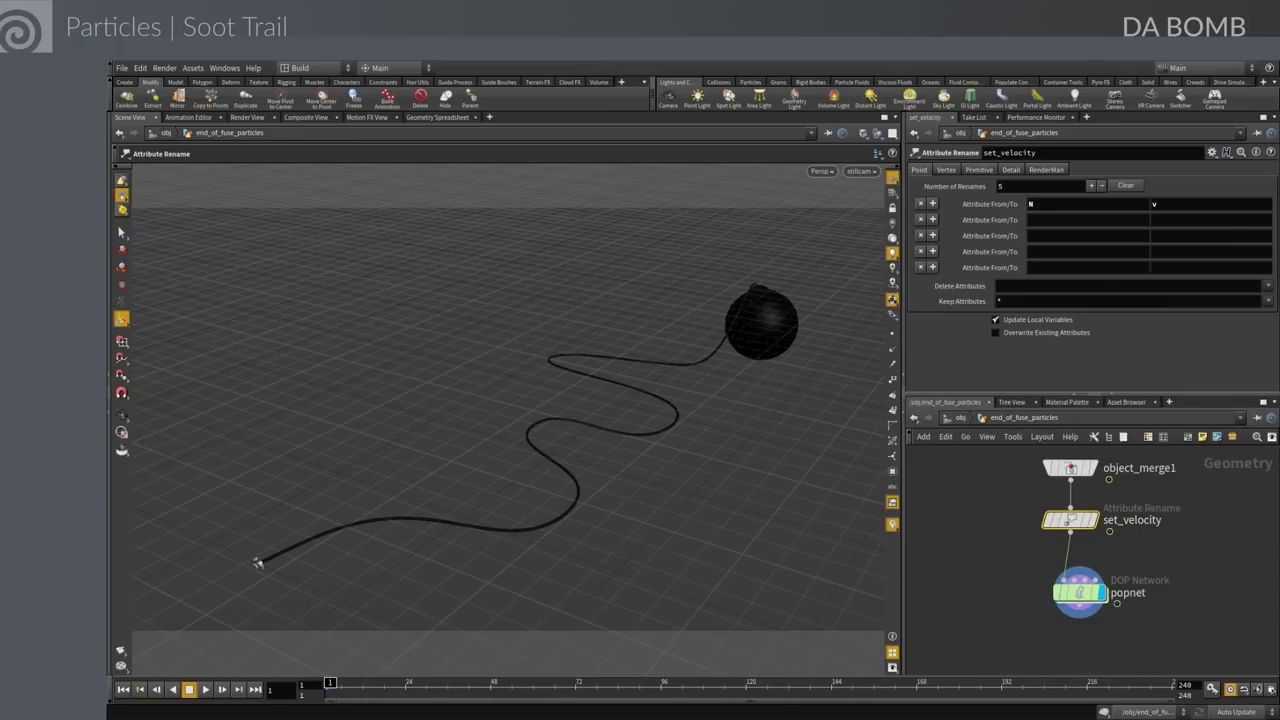
# Move the popnet node further below set_velocity, play the simulation briefly and return to frame 1
pyautogui.moveTo(1080, 592); pyautogui.dragTo(1071, 630)
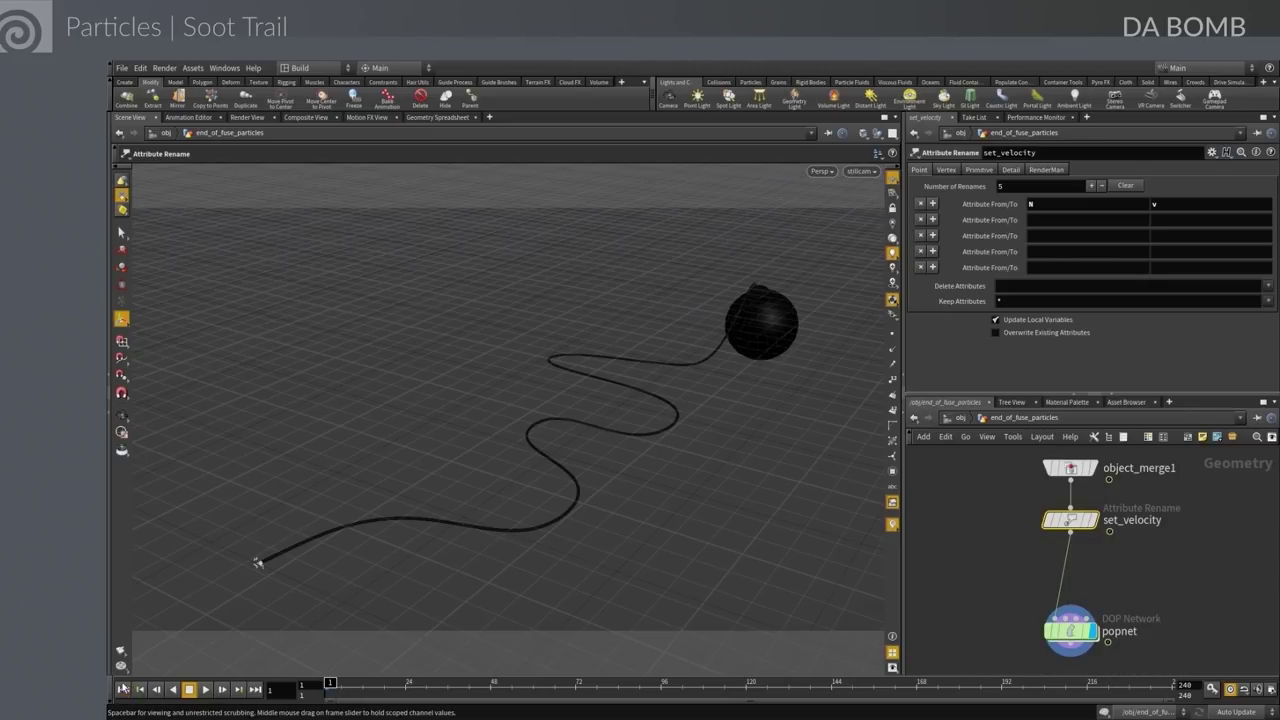
pyautogui.click(205, 689)
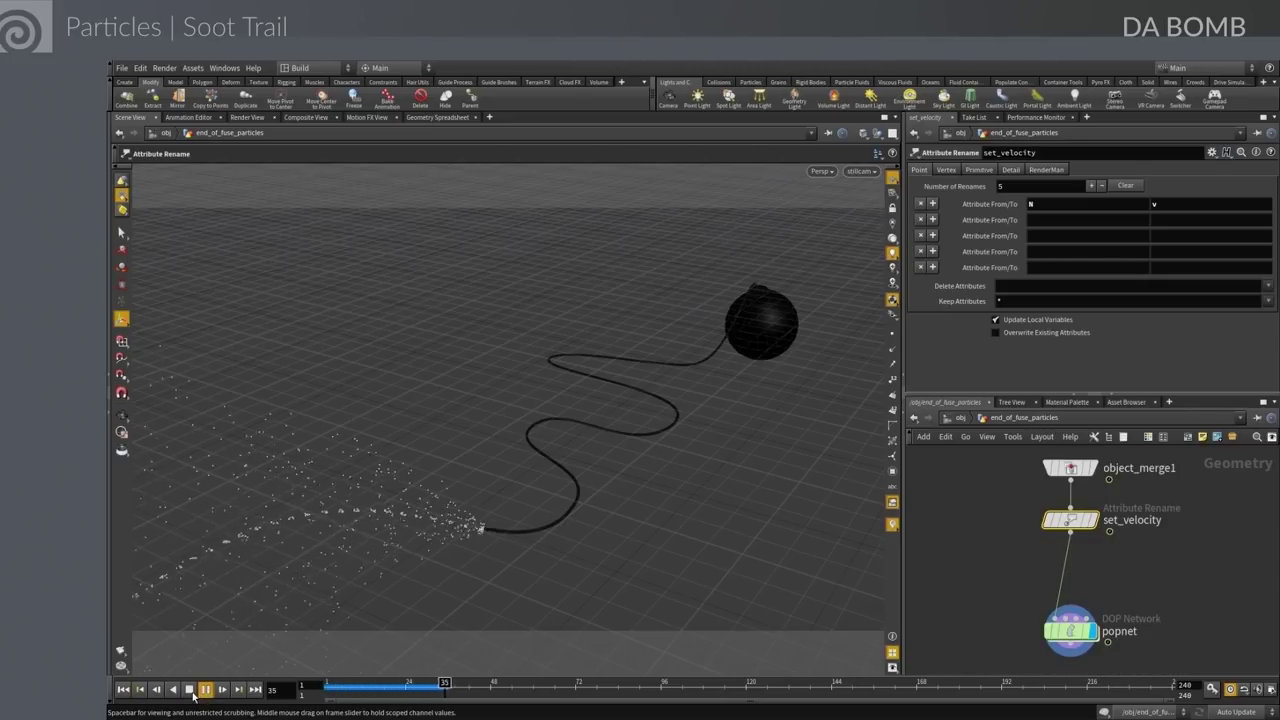
pyautogui.click(189, 689)
pyautogui.click(123, 689)
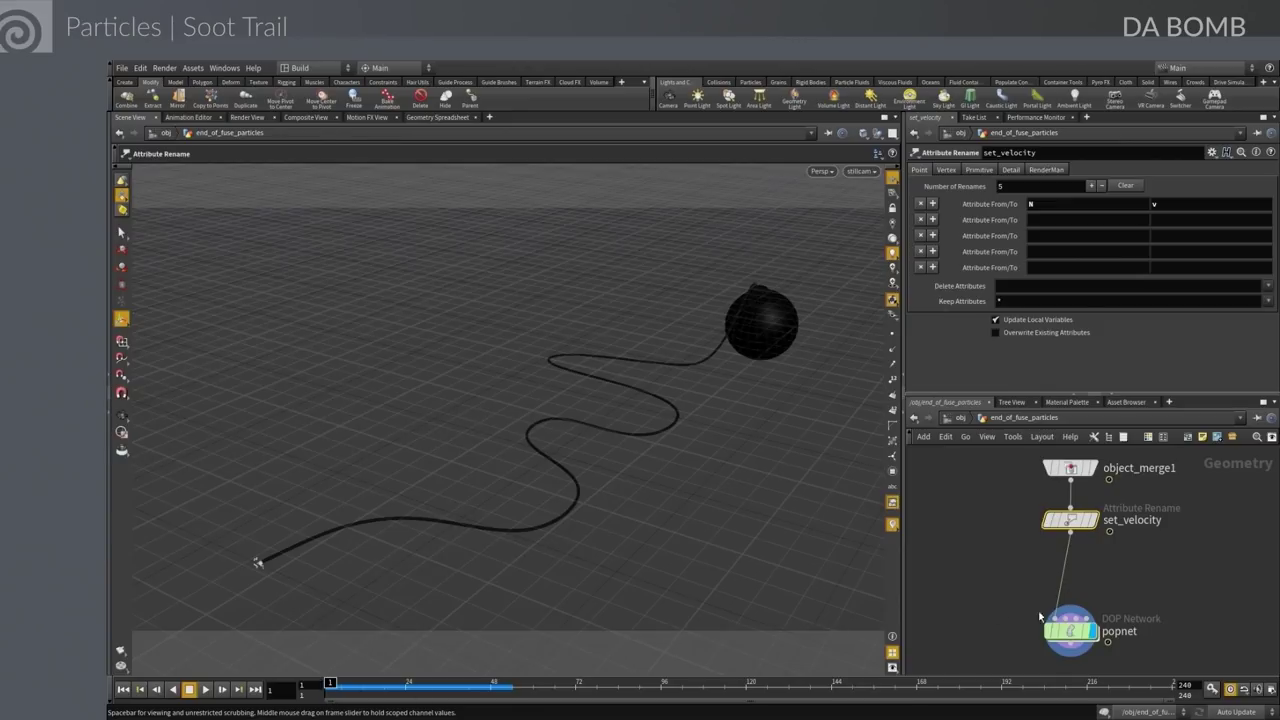
# Insert an Attribute Randomize node between set_velocity and popnet
pyautogui.click(1078, 594)
pyautogui.press('Tab')
pyautogui.write('att')
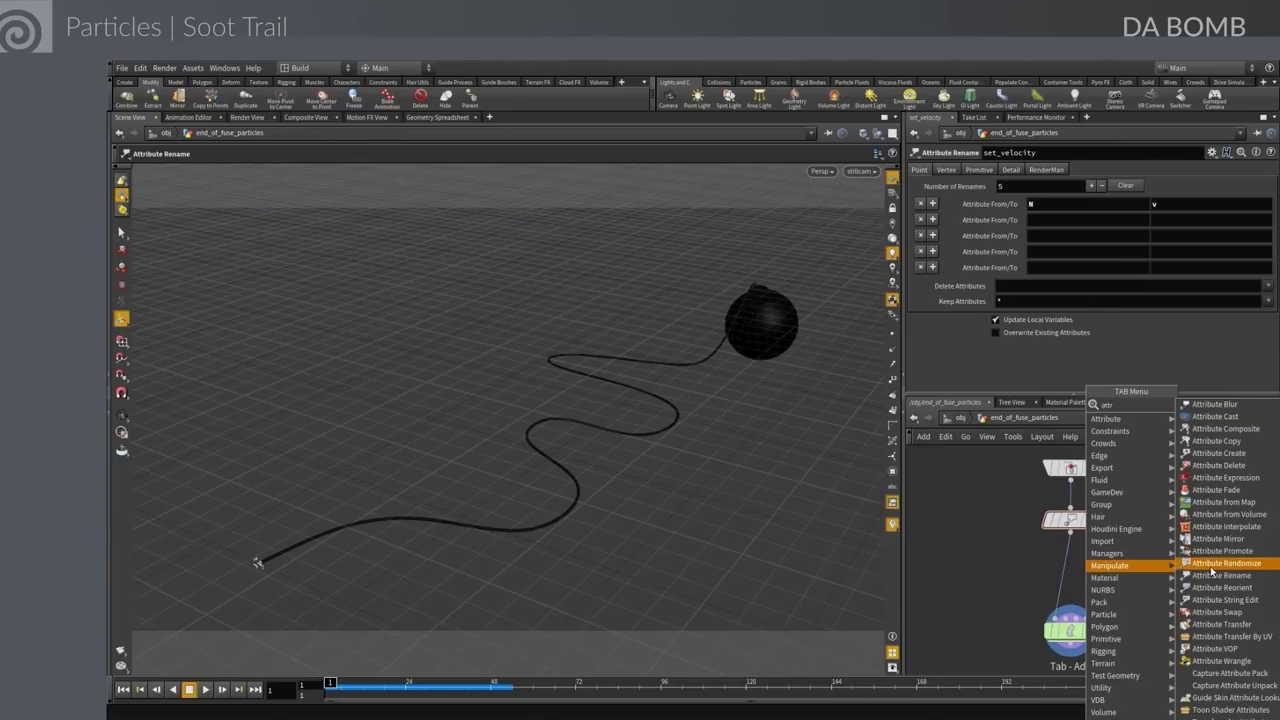
pyautogui.click(1220, 575)
pyautogui.click(1070, 565)
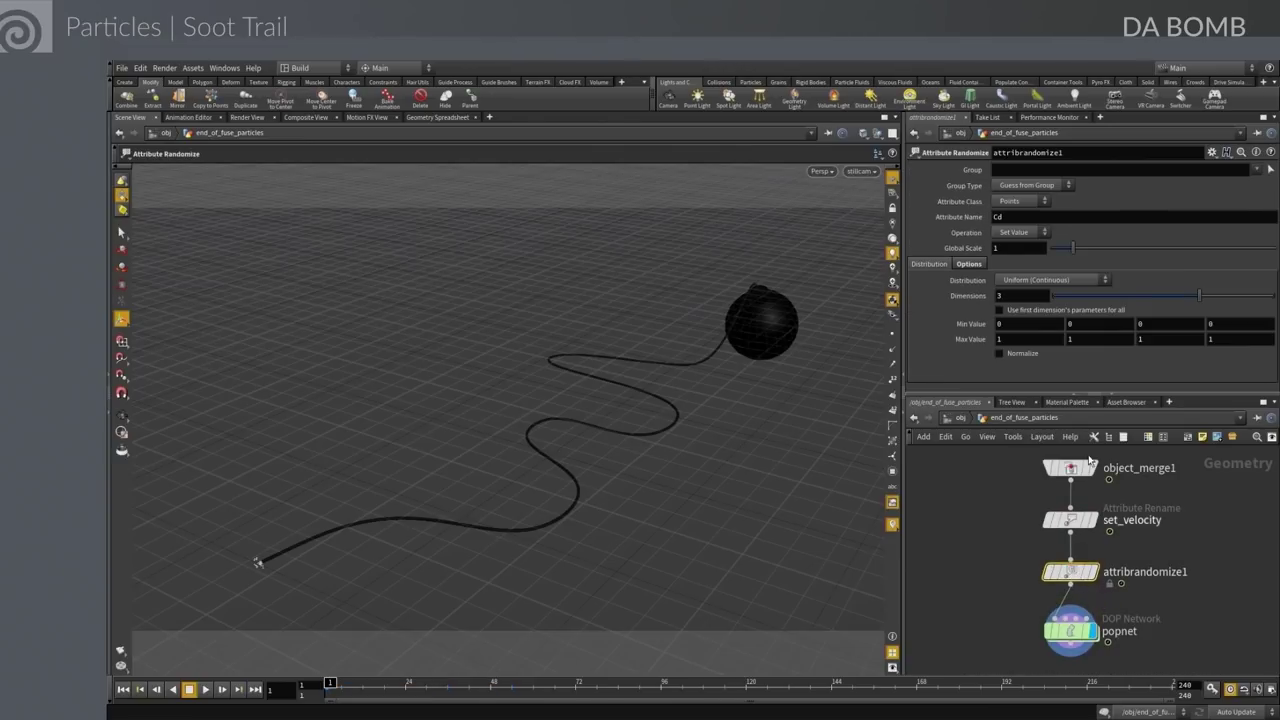
# Set the randomize node's attribute name to v and rename the node attribrandomize_v
pyautogui.moveTo(1008, 218); pyautogui.dragTo(987, 216)
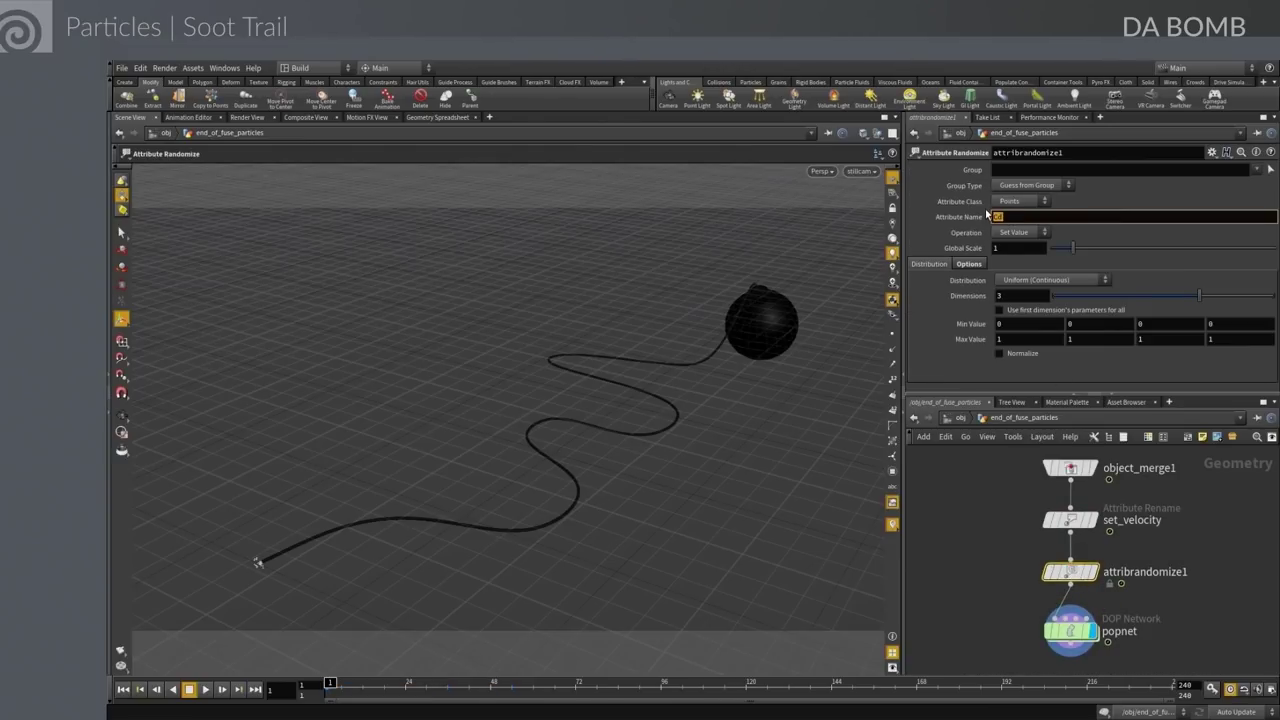
pyautogui.write('v')
pyautogui.press('Return')
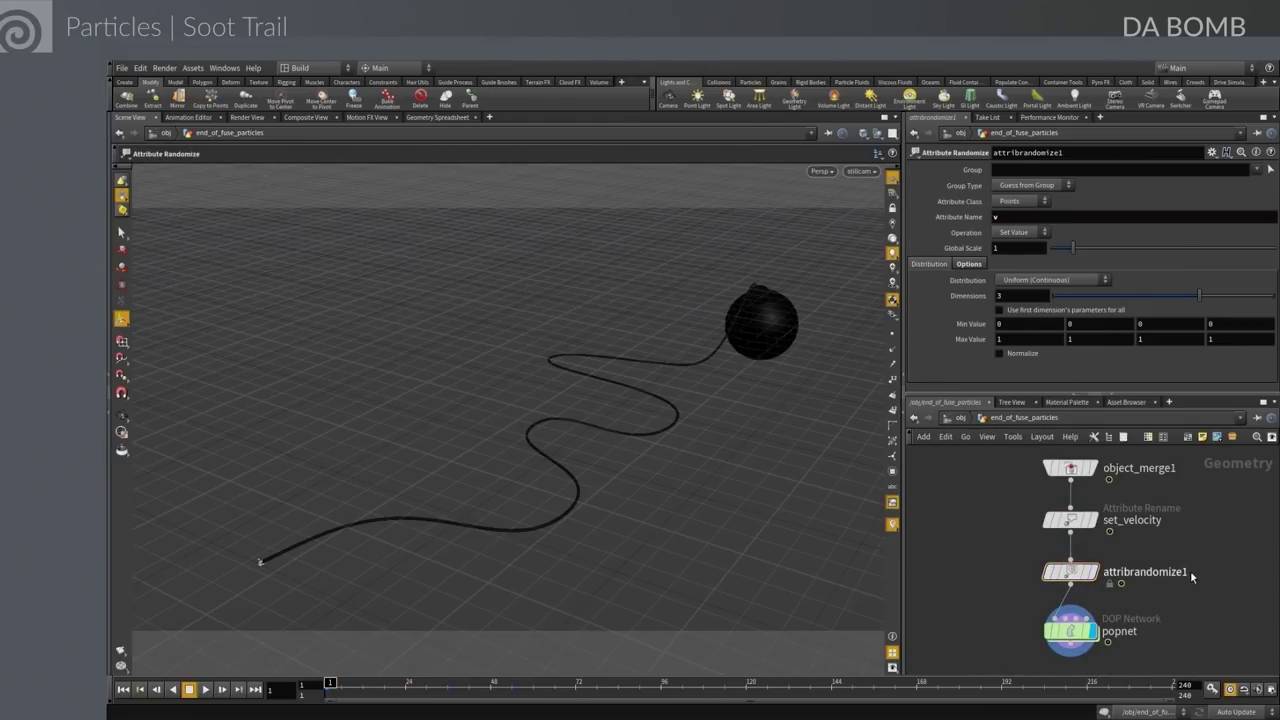
pyautogui.doubleClick(1189, 571)
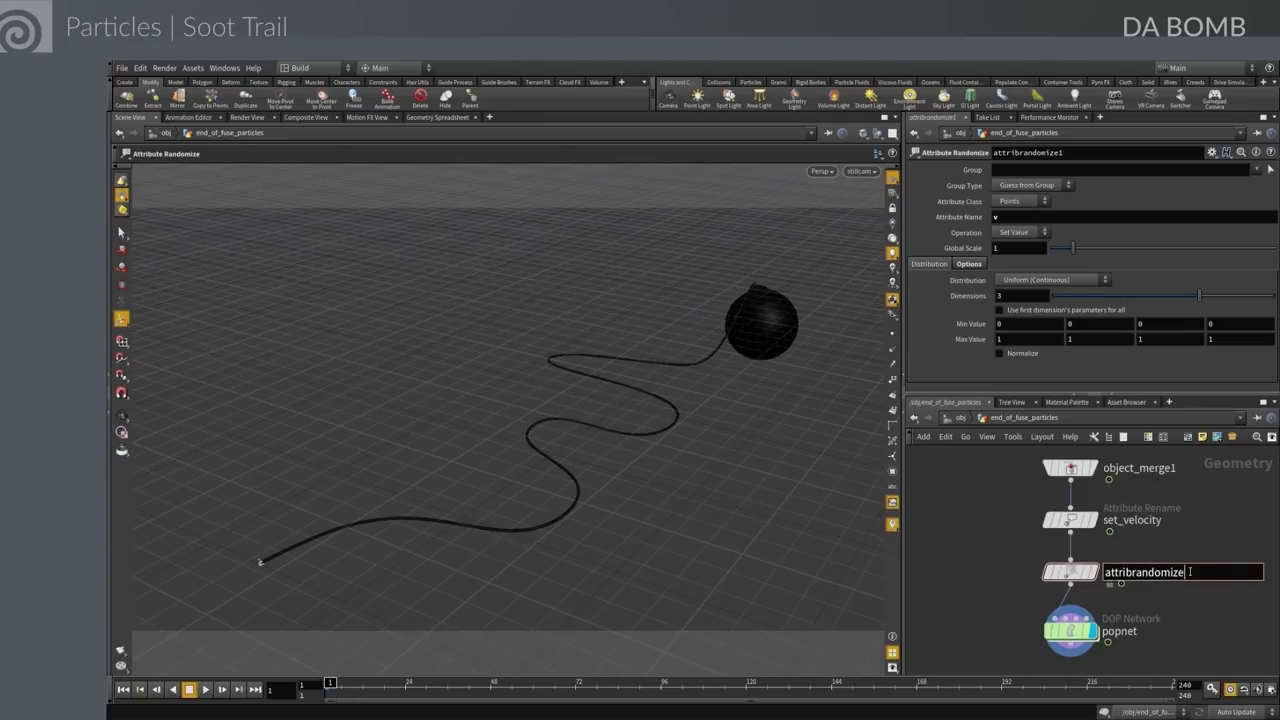
pyautogui.write('_v')
pyautogui.press('Return')
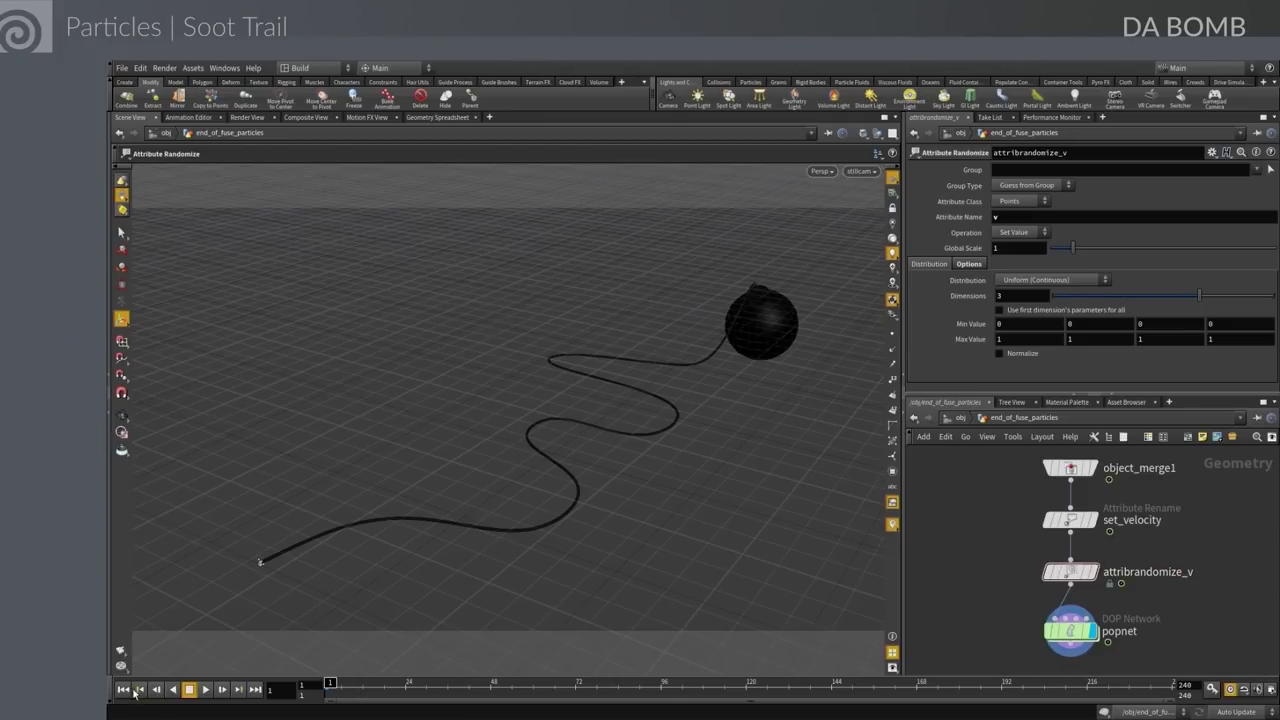
# Play the simulation to about frame 89 and examine the particle spread around the fuse outside the camera view
pyautogui.click(207, 690)
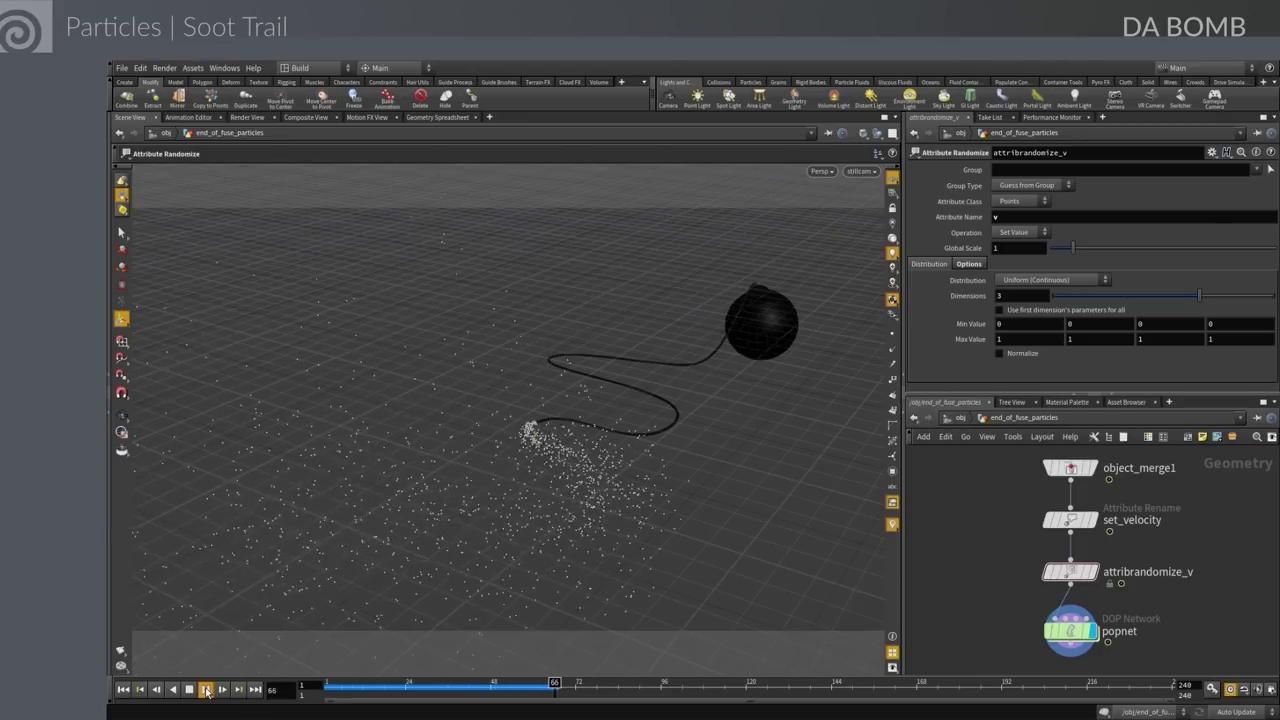
pyautogui.click(190, 690)
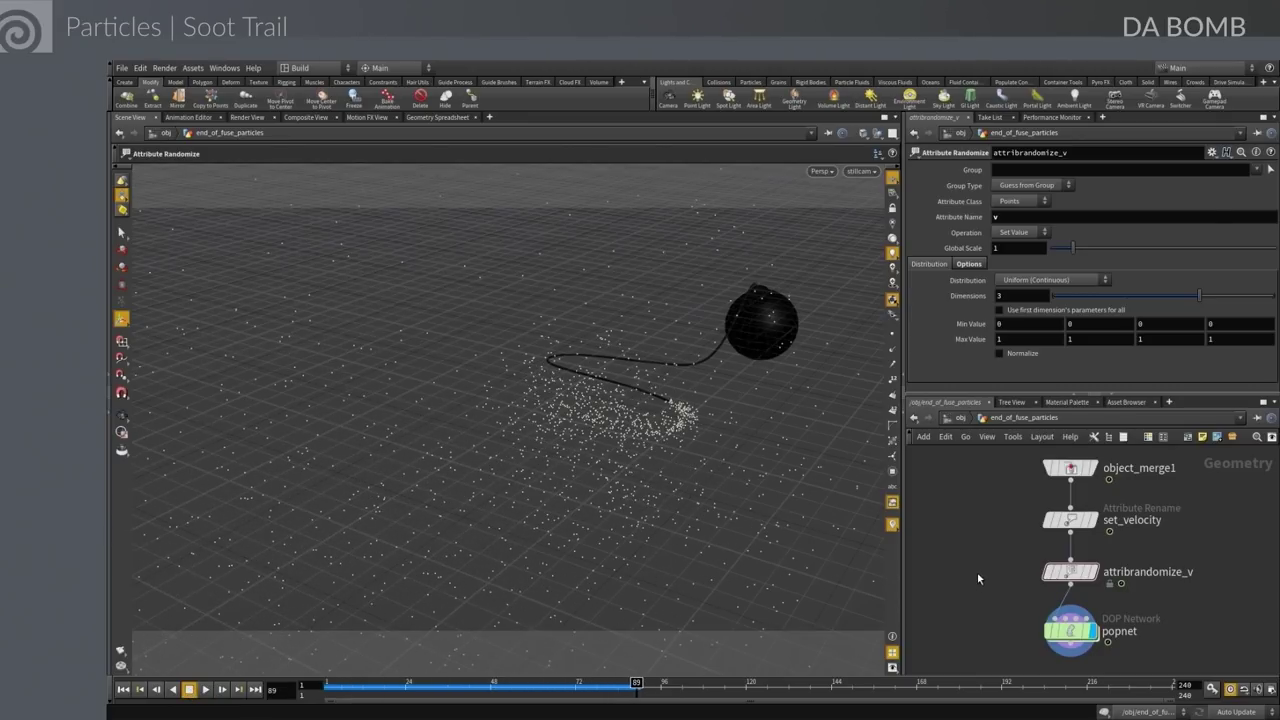
pyautogui.press('Escape')
pyautogui.moveTo(786, 495); pyautogui.dragTo(697, 500)
pyautogui.press('Return')
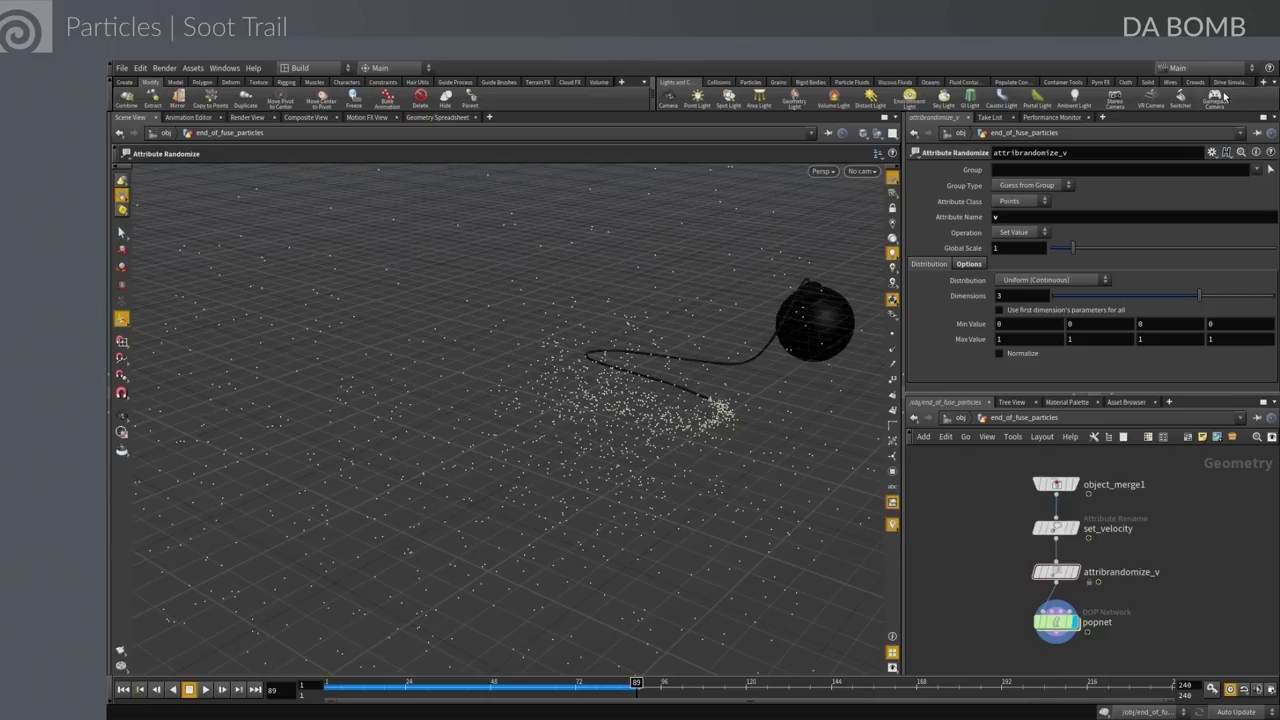
# Inside popnet, return to frame 1, apply a Gravity Force to the particle object and play the simulation
pyautogui.doubleClick(1057, 624)
pyautogui.click(123, 689)
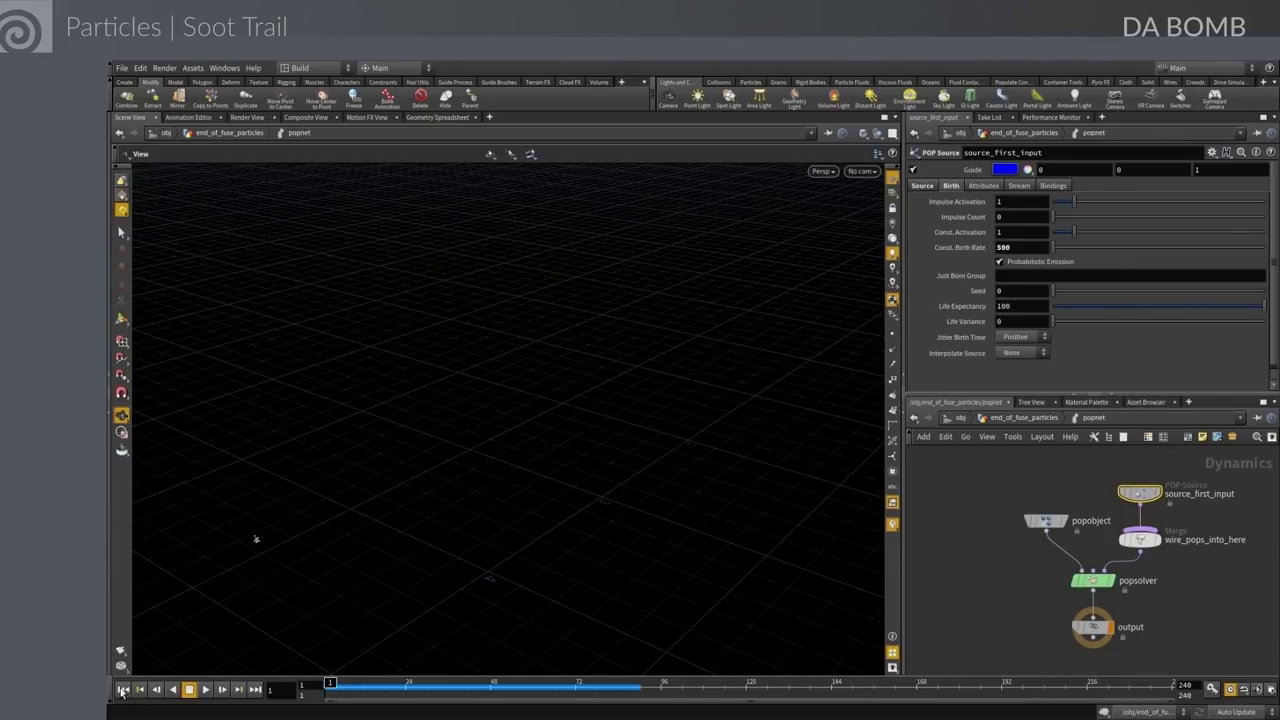
pyautogui.click(121, 232)
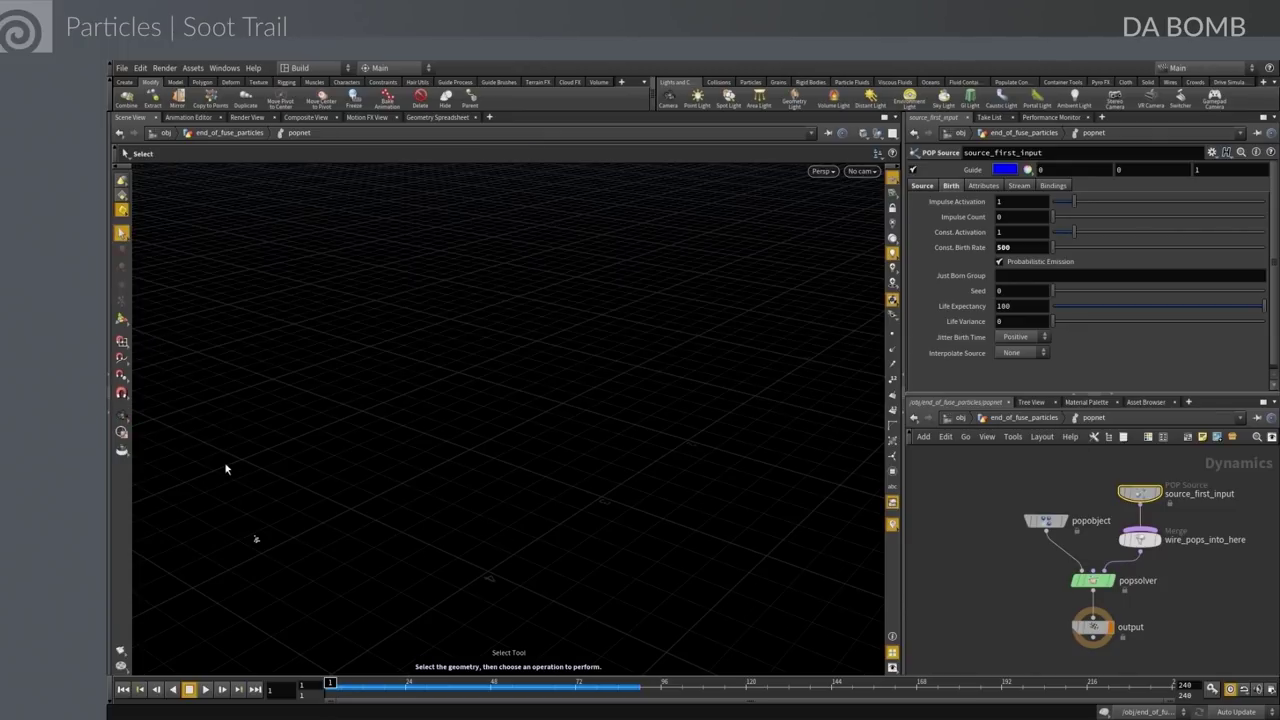
pyautogui.moveTo(206, 481); pyautogui.dragTo(289, 565)
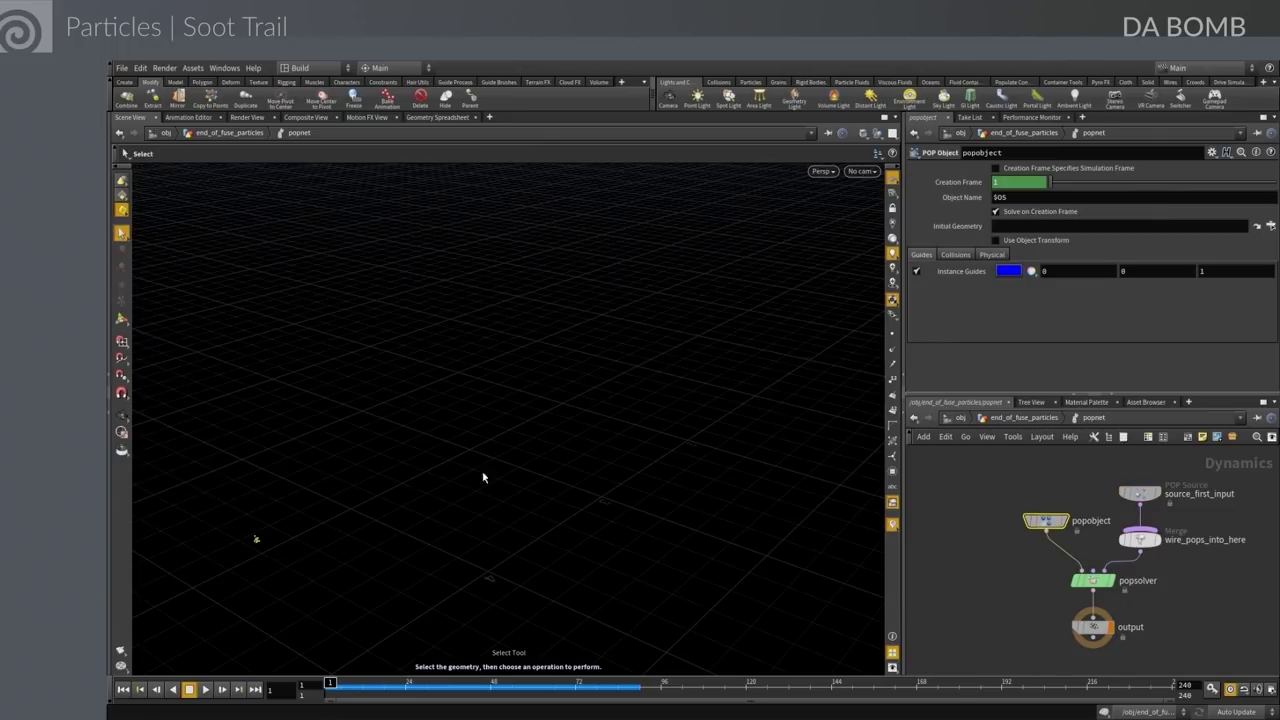
pyautogui.click(1227, 83)
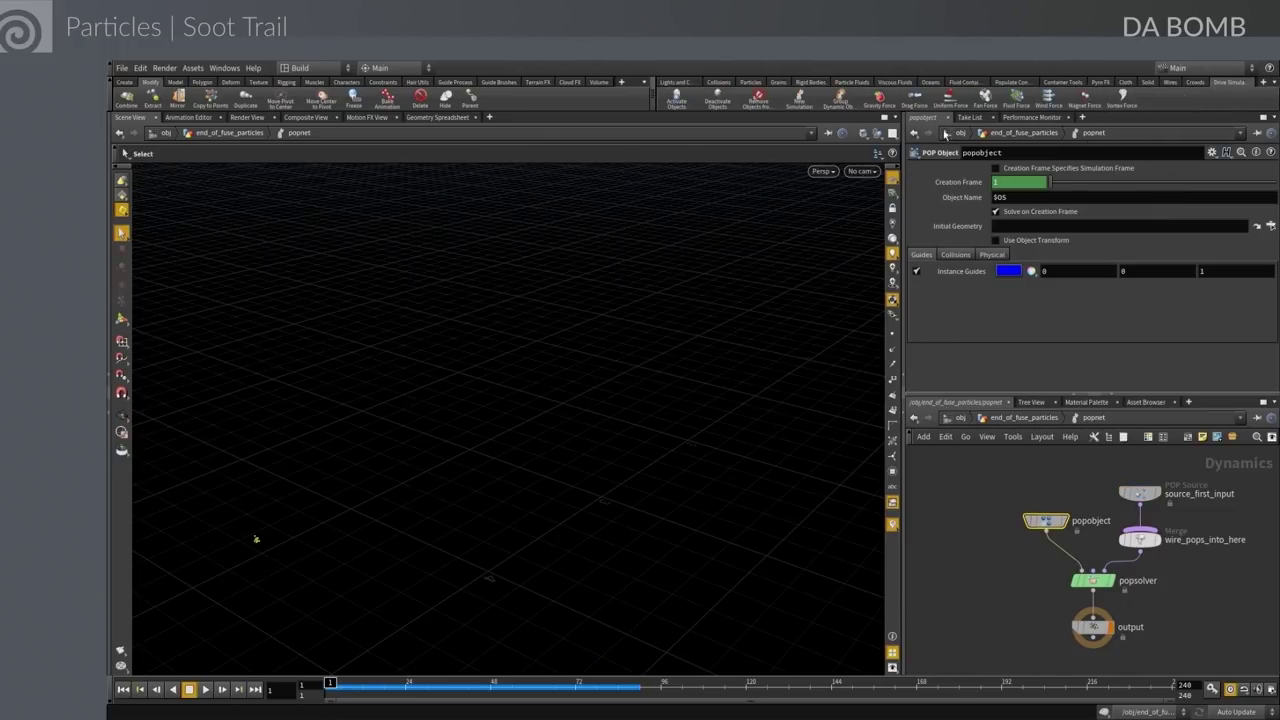
pyautogui.click(878, 97)
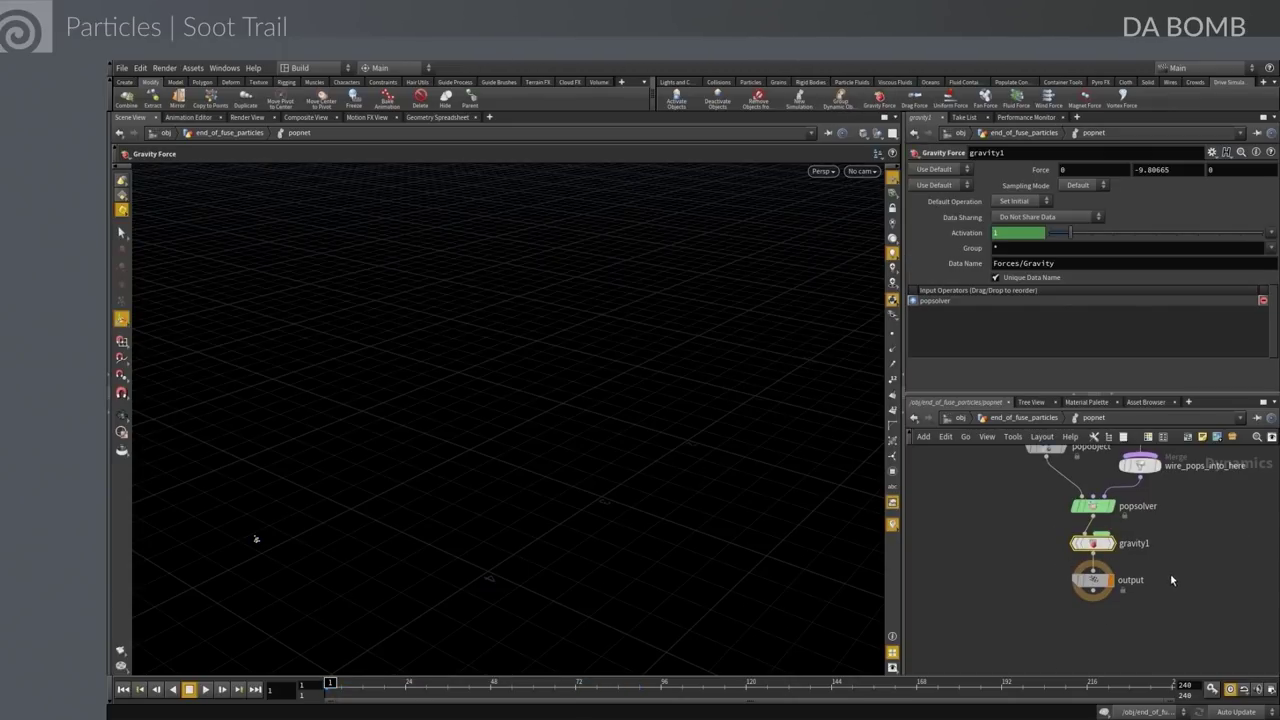
pyautogui.press('h')
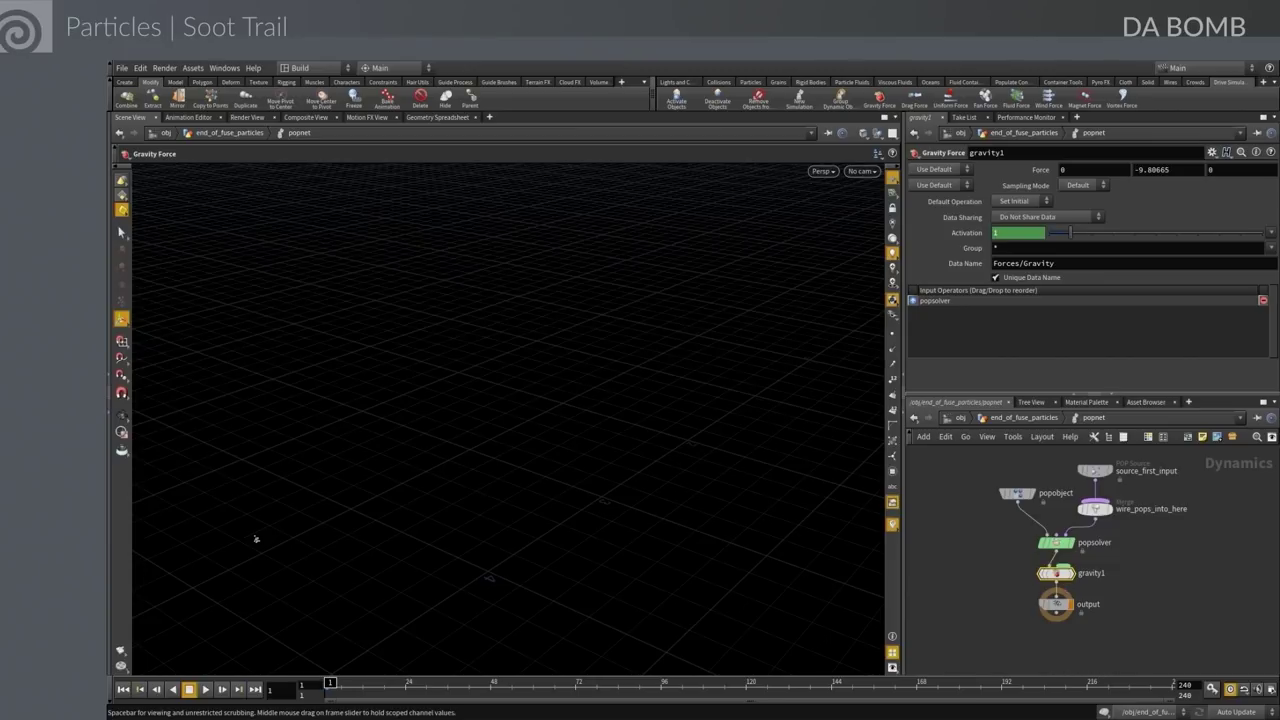
pyautogui.click(206, 689)
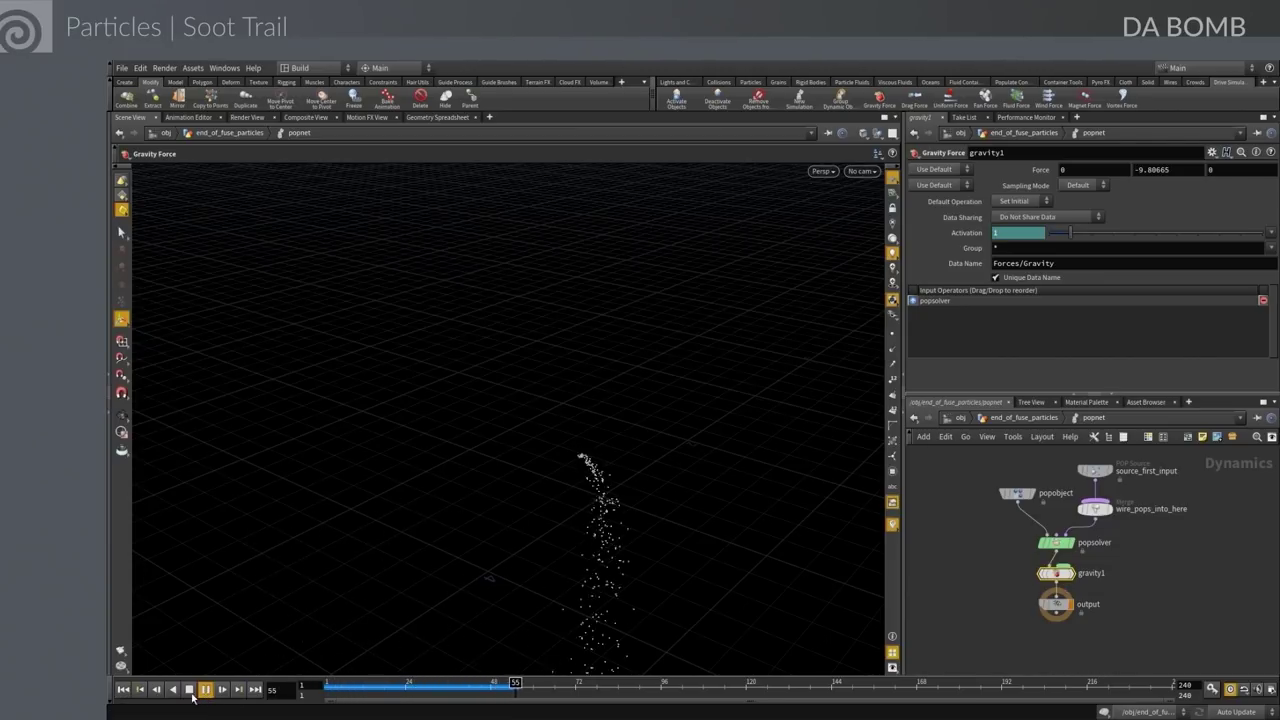
# Stop playback, return to frame 1, and create a Ground Plane collider with the particle object selected
pyautogui.click(188, 692)
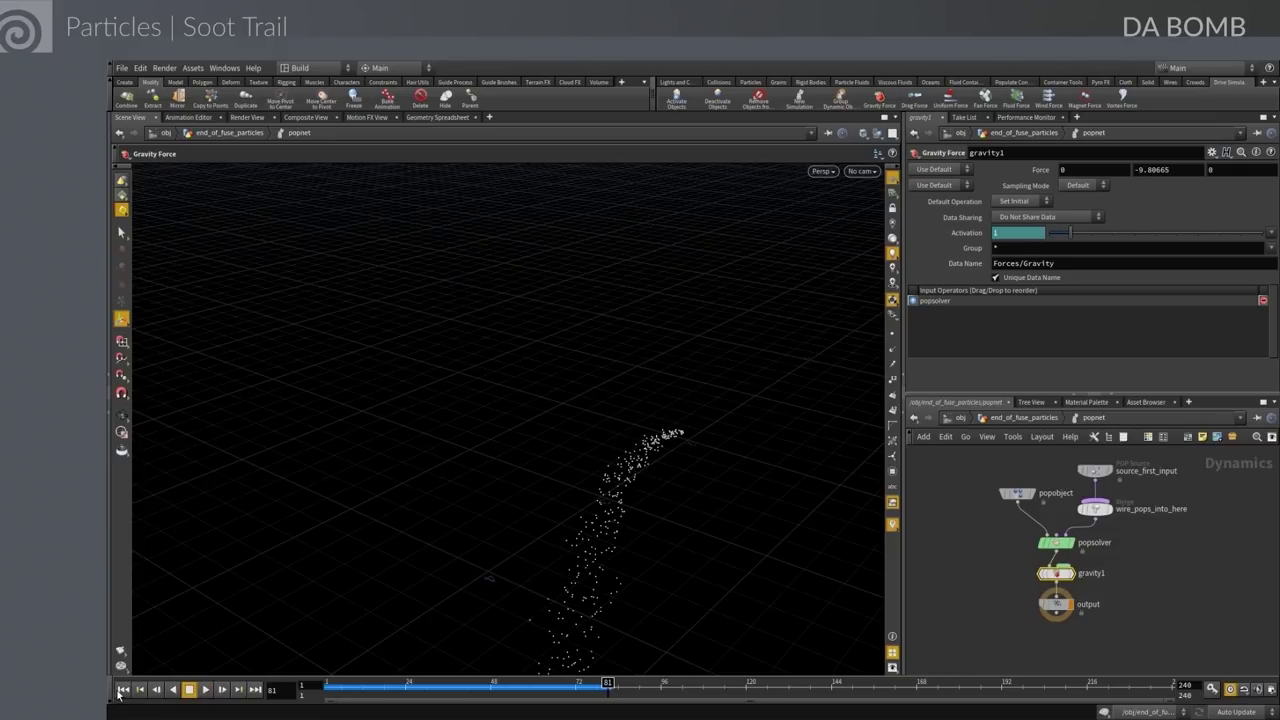
pyautogui.click(122, 689)
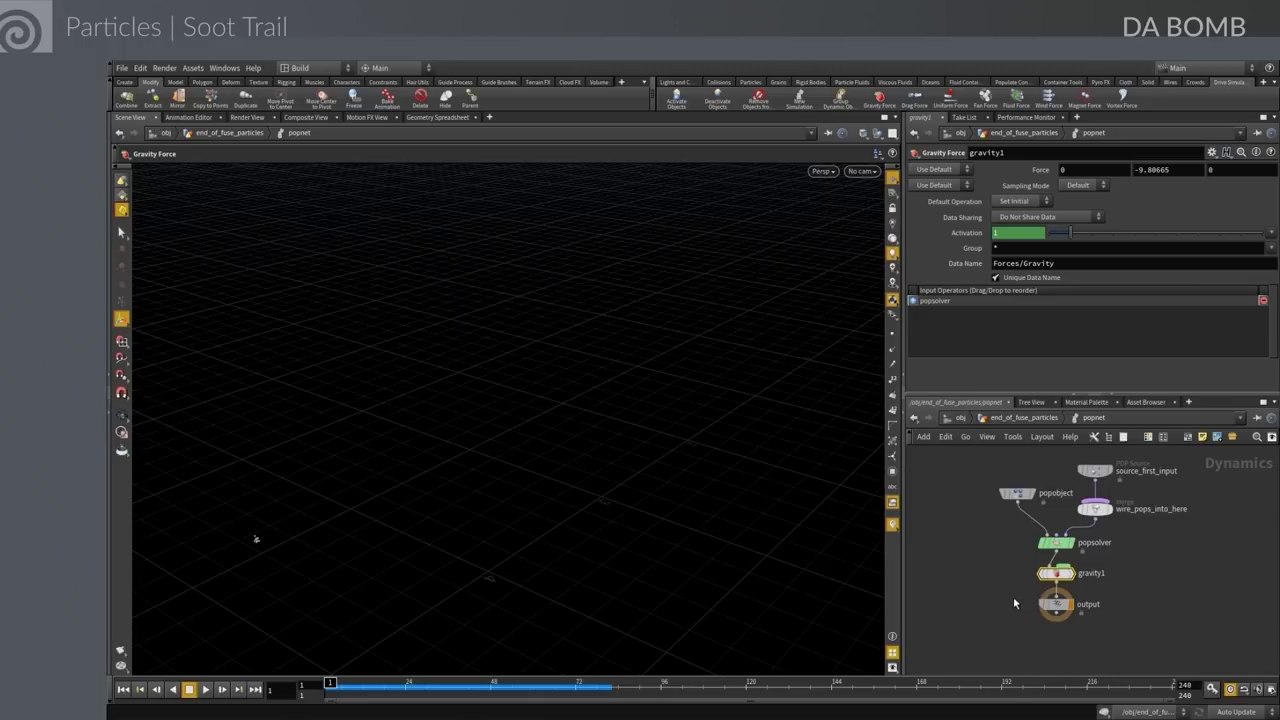
pyautogui.press('s')
pyautogui.click(256, 539)
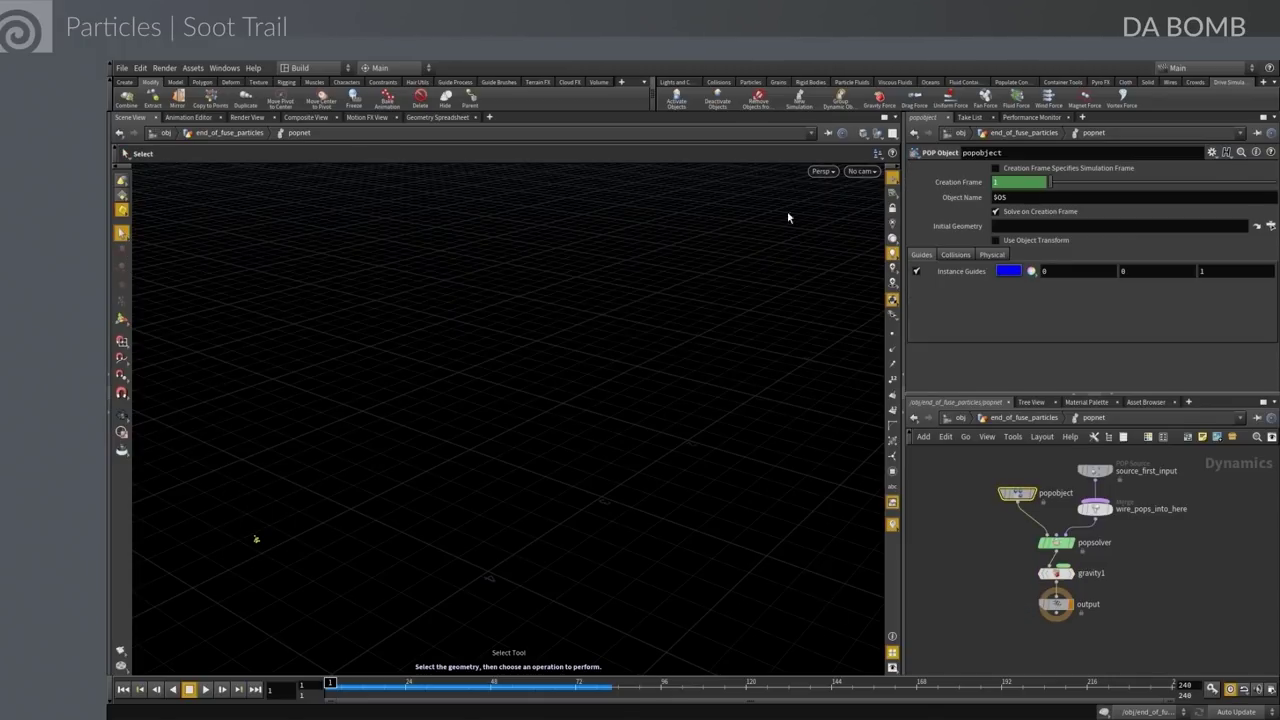
pyautogui.click(718, 82)
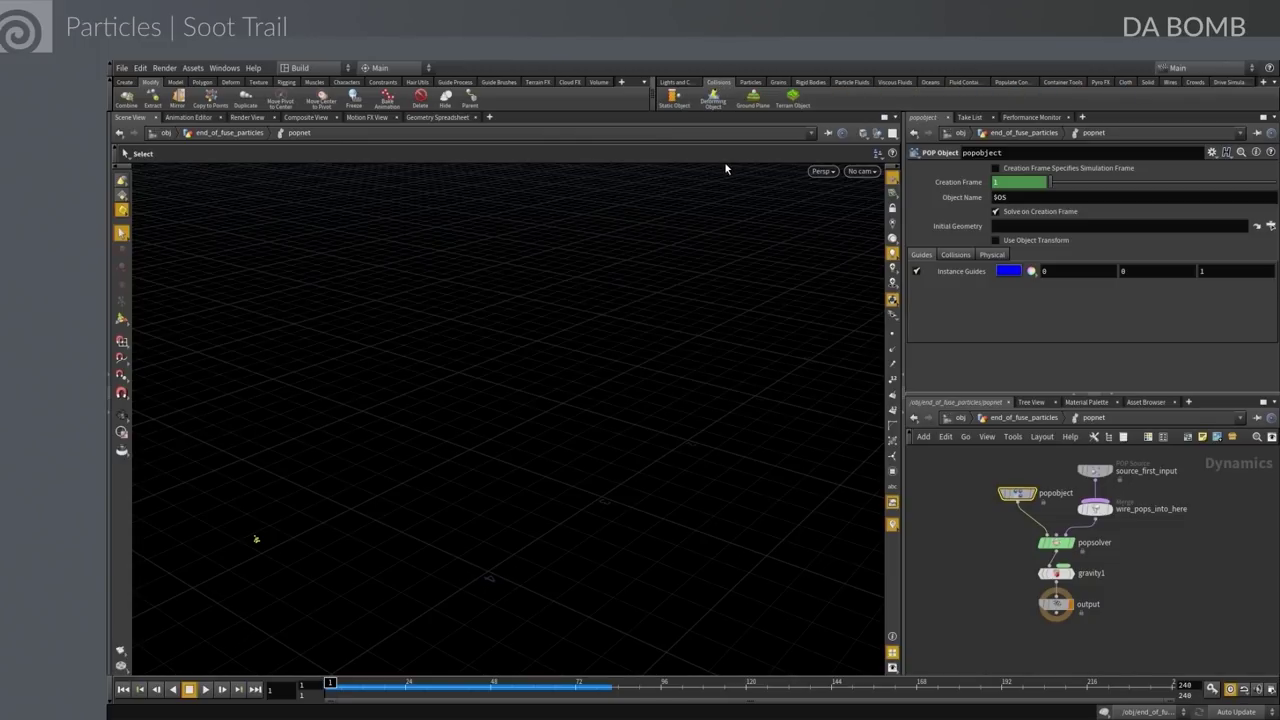
pyautogui.click(753, 97)
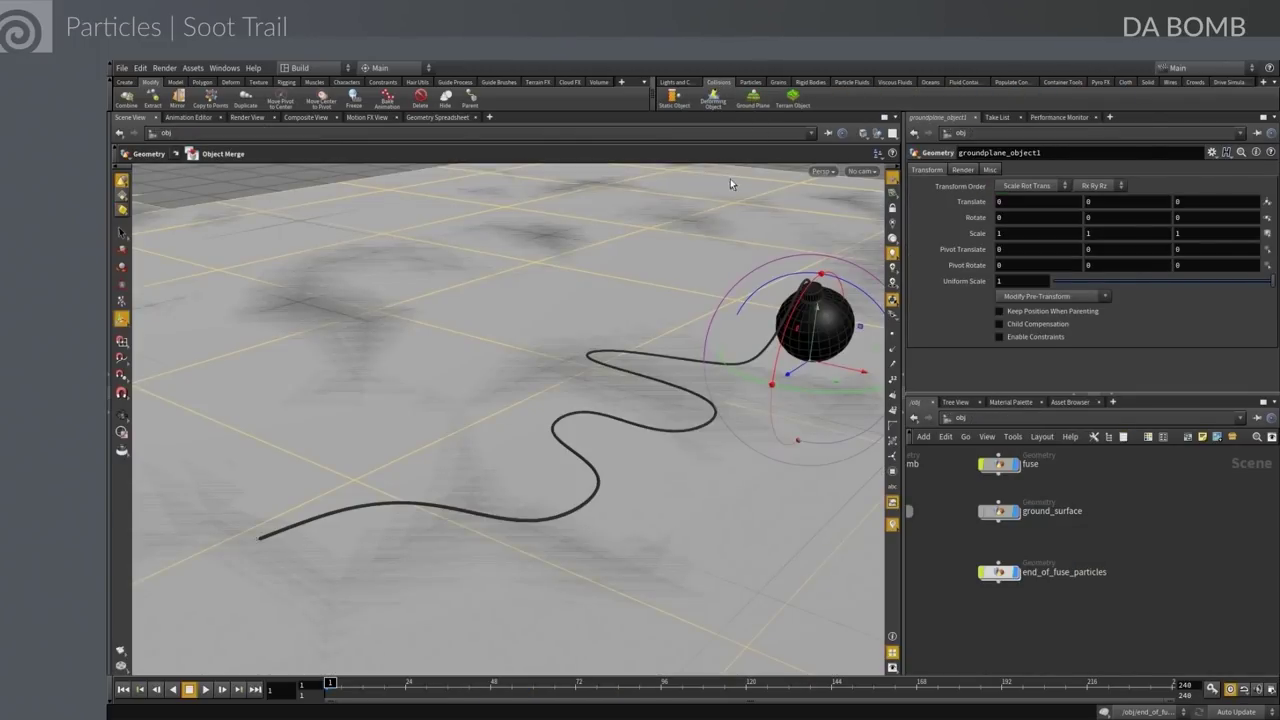
# Return into the popnet of end_of_fuse_particles and lay out all of its nodes
pyautogui.scroll(-5, 1078, 627)
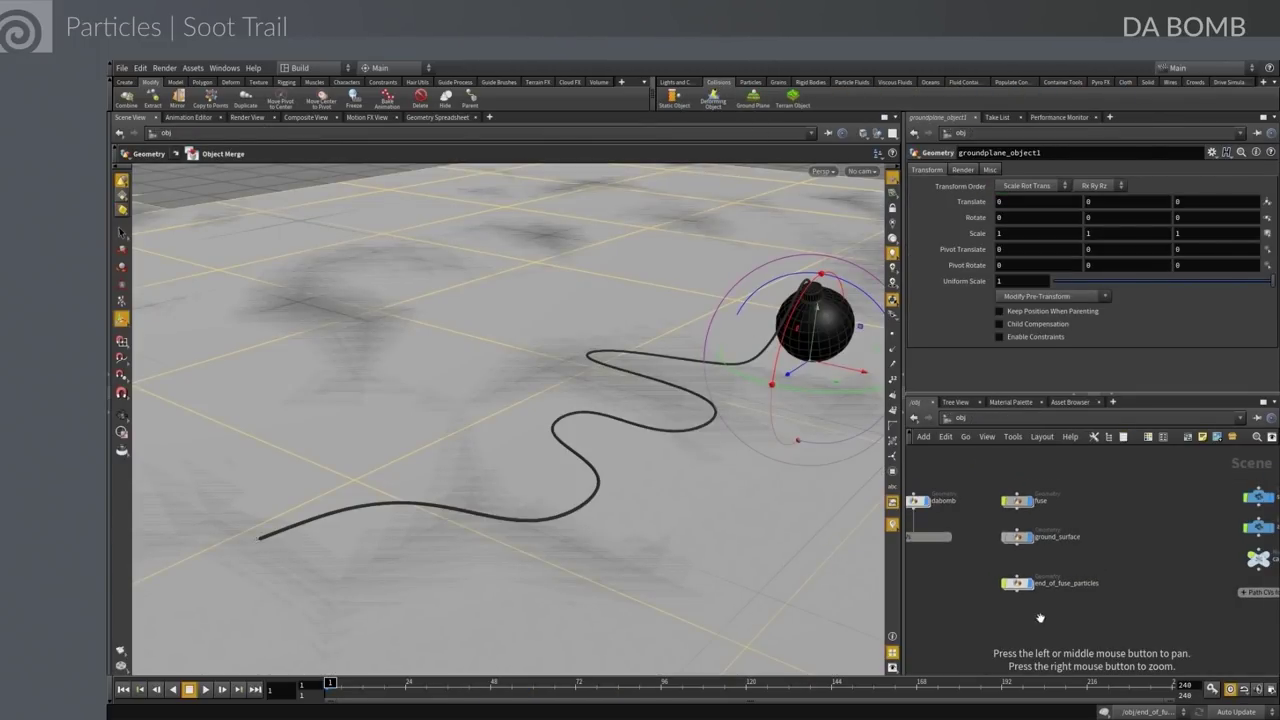
pyautogui.scroll(5, 1128, 585)
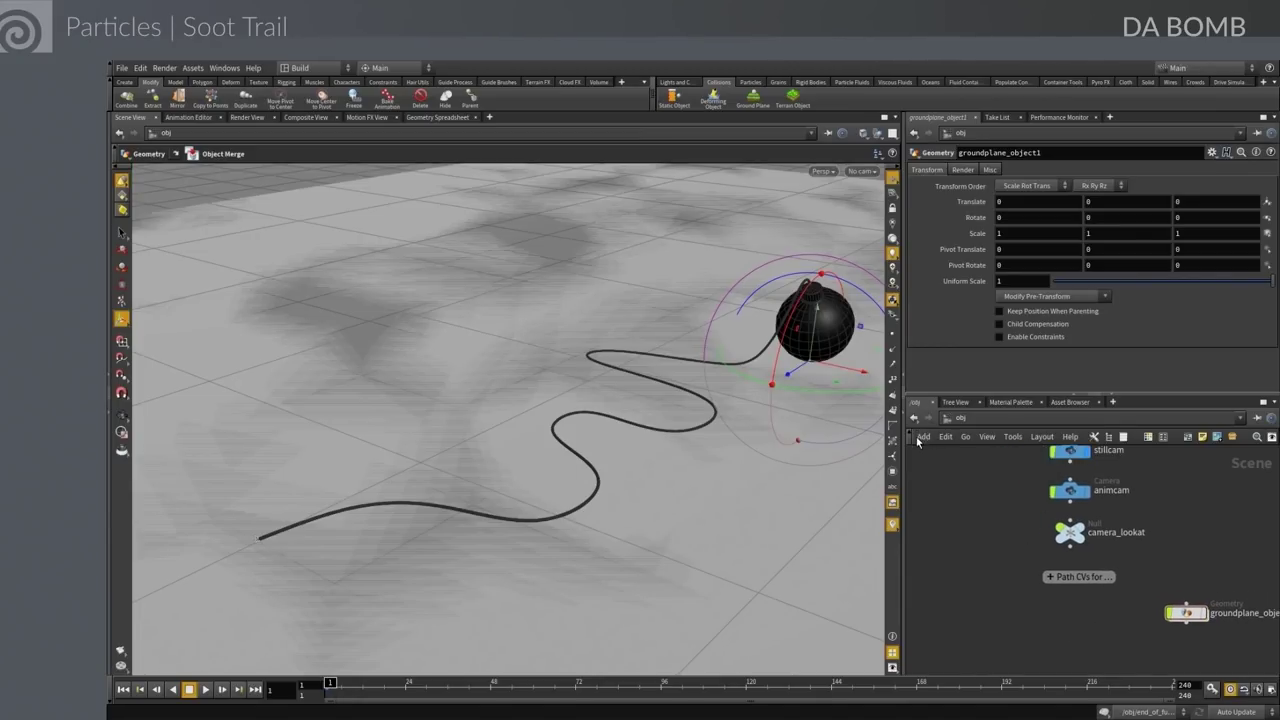
pyautogui.scroll(-3, 975, 560)
pyautogui.moveTo(983, 560)
pyautogui.mouseDown(button='middle')
pyautogui.moveTo(1040, 578)
pyautogui.moveTo(1148, 558)
pyautogui.moveTo(1089, 538)
pyautogui.mouseUp(button='middle')
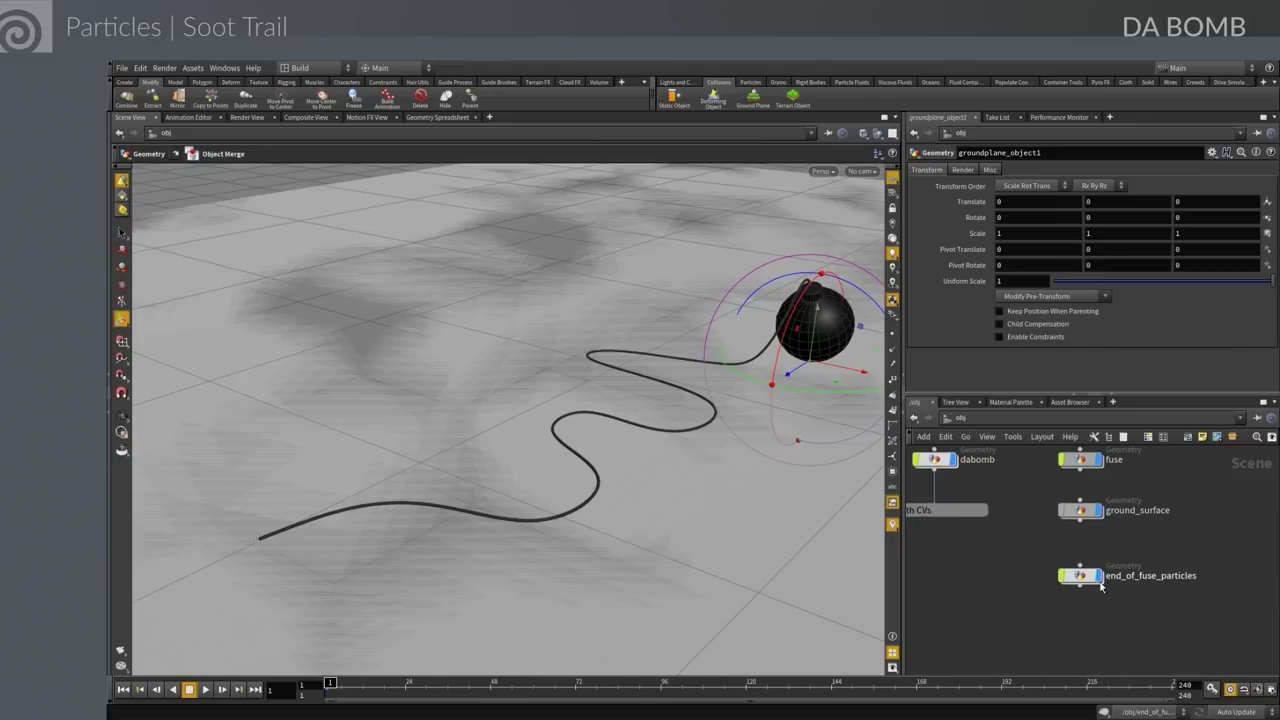
pyautogui.doubleClick(1080, 576)
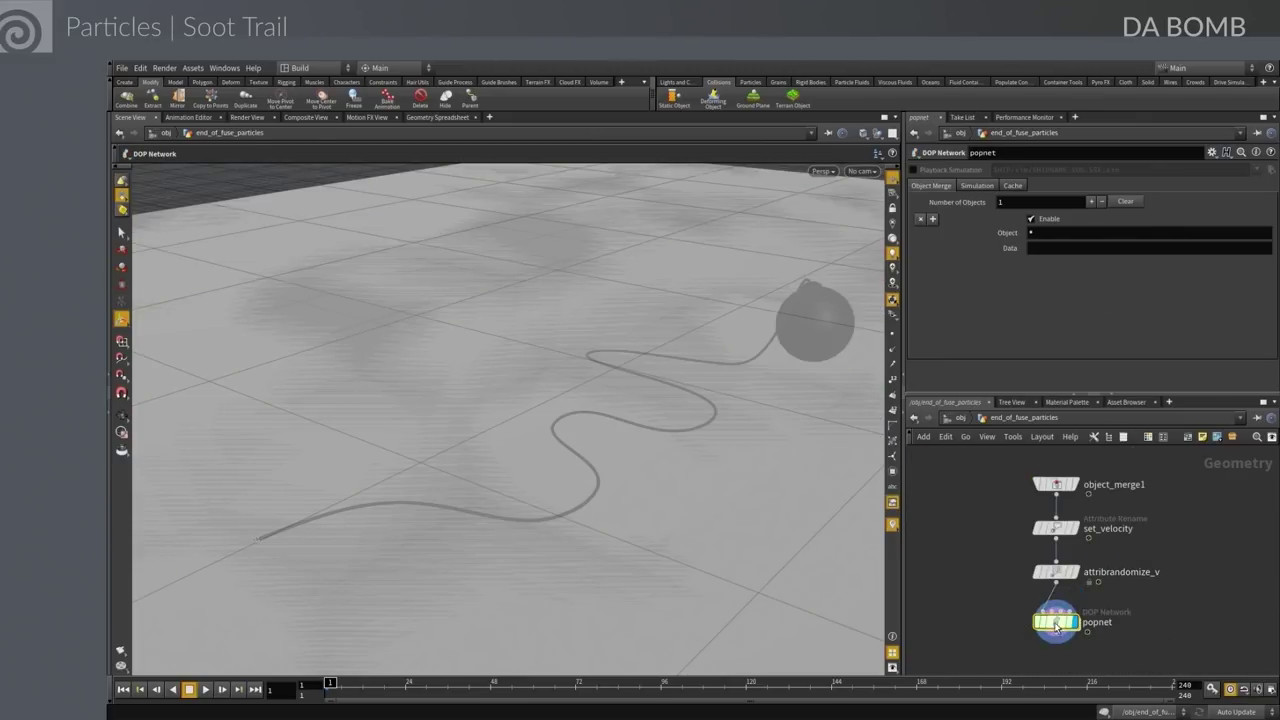
pyautogui.doubleClick(1052, 618)
pyautogui.press('l')
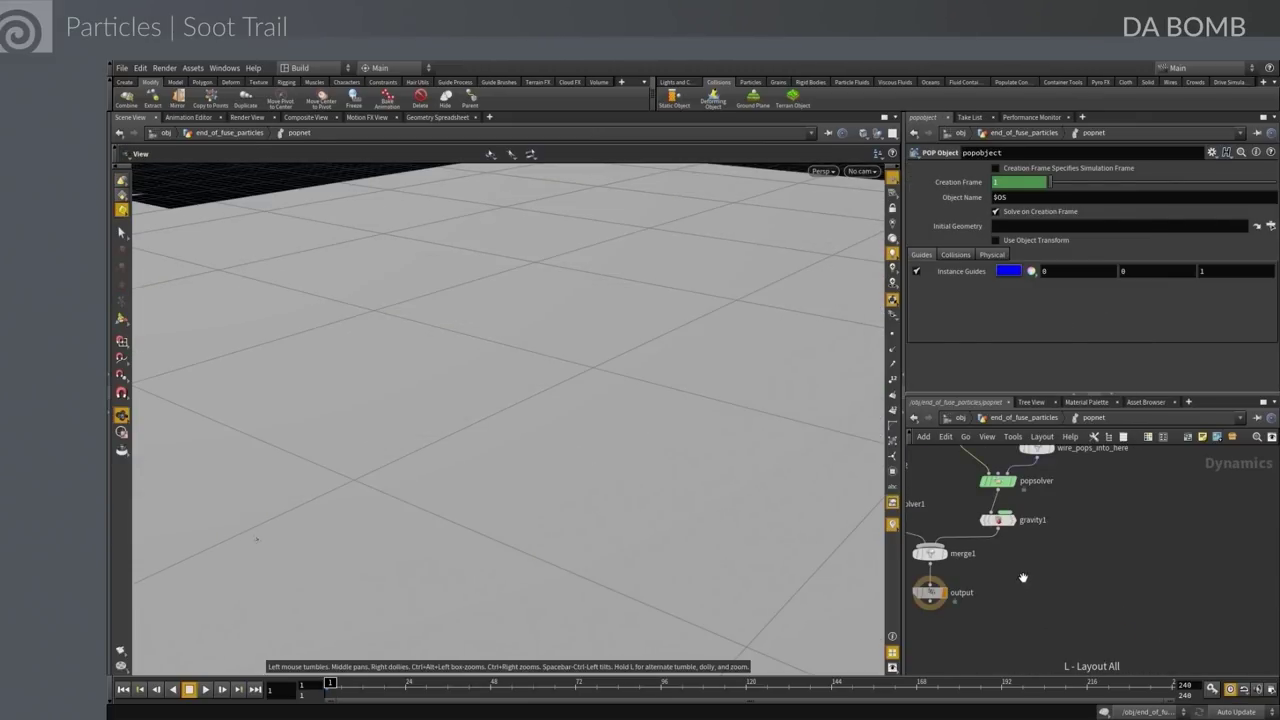
pyautogui.moveTo(998, 641); pyautogui.dragTo(1015, 568, button='middle')
pyautogui.moveTo(935, 553); pyautogui.dragTo(1025, 597, button='middle')
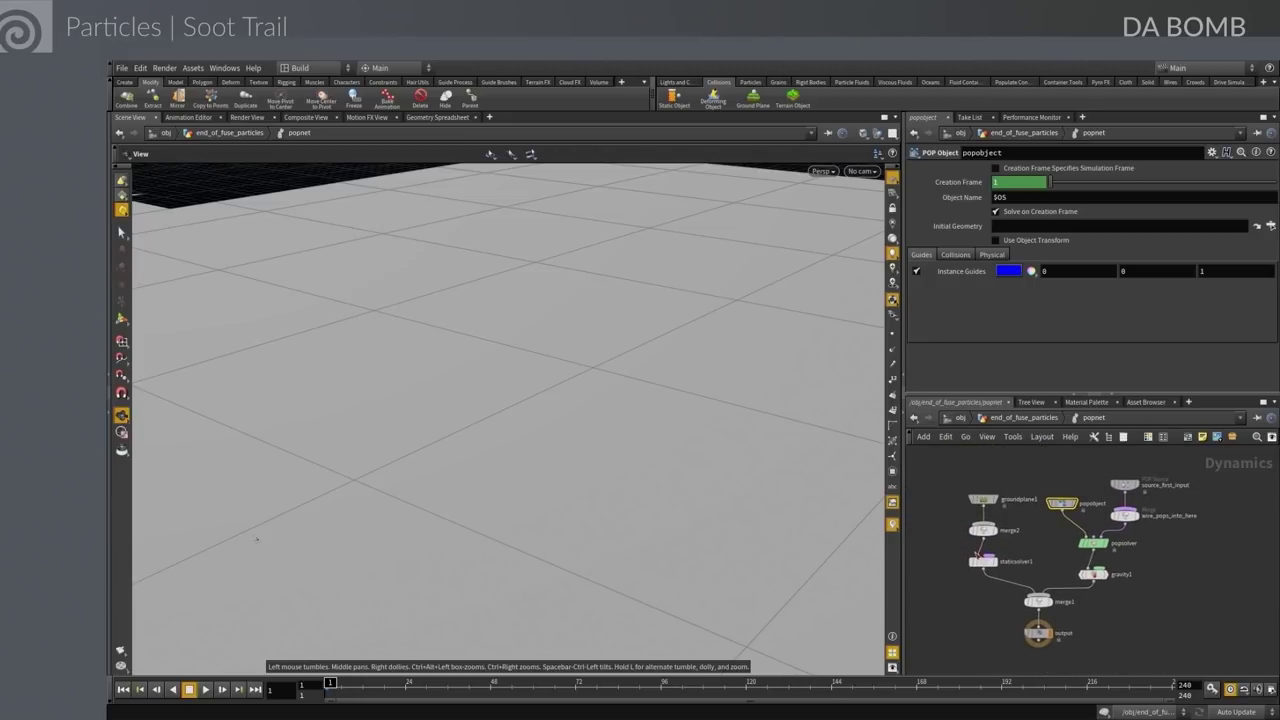
# Delete merge2 above the static solver, move groundplane1 nearer to that solver, and turn off its proxy geometry display
pyautogui.click(984, 531)
pyautogui.press('Delete')
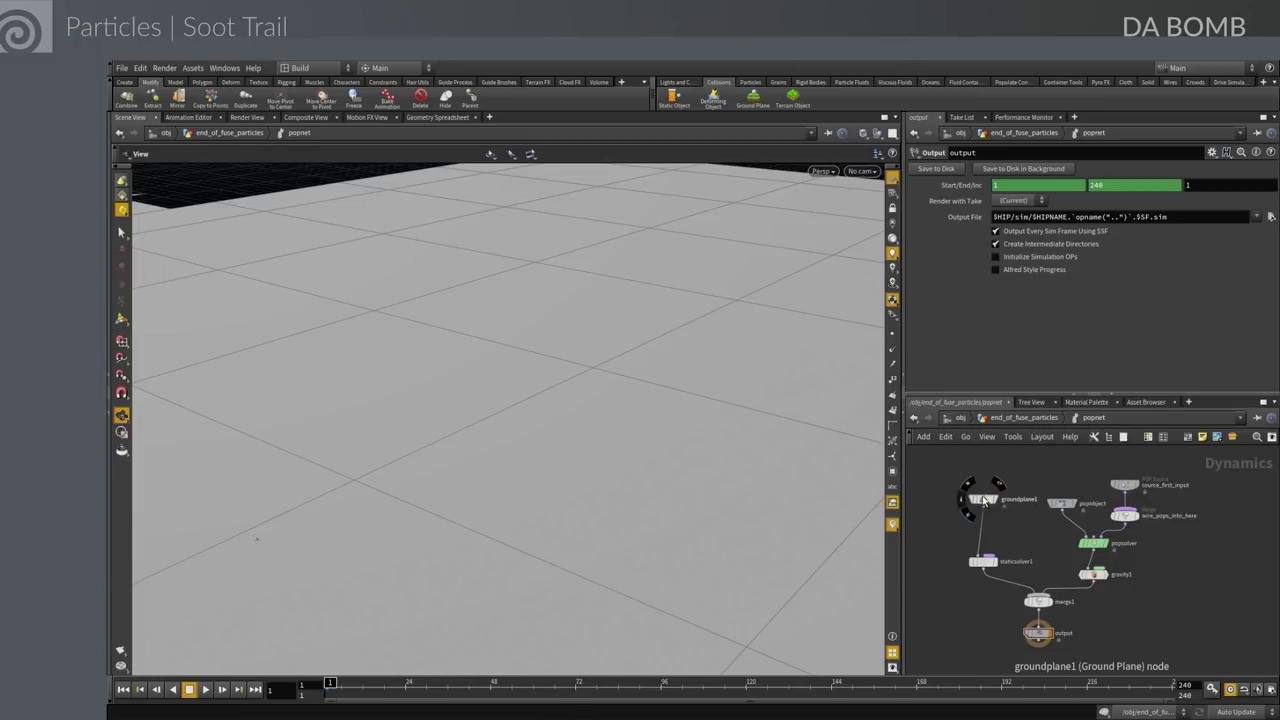
pyautogui.moveTo(983, 499); pyautogui.dragTo(978, 523)
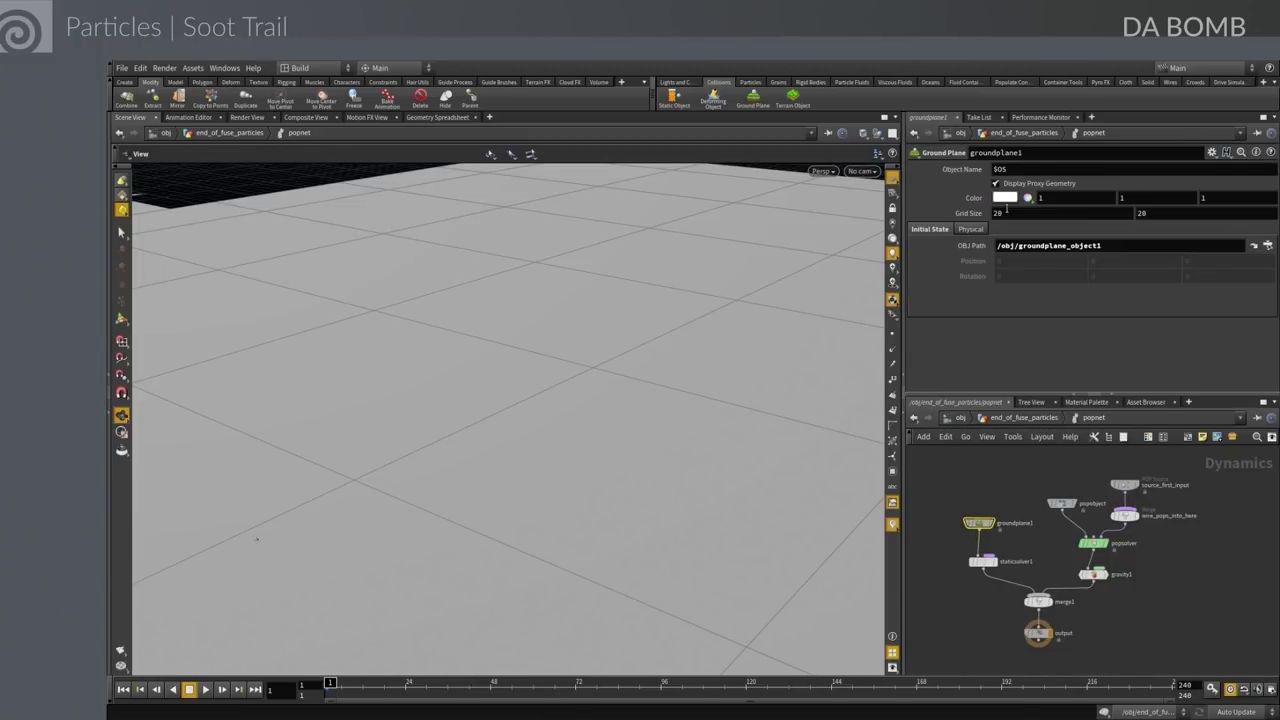
pyautogui.click(996, 183)
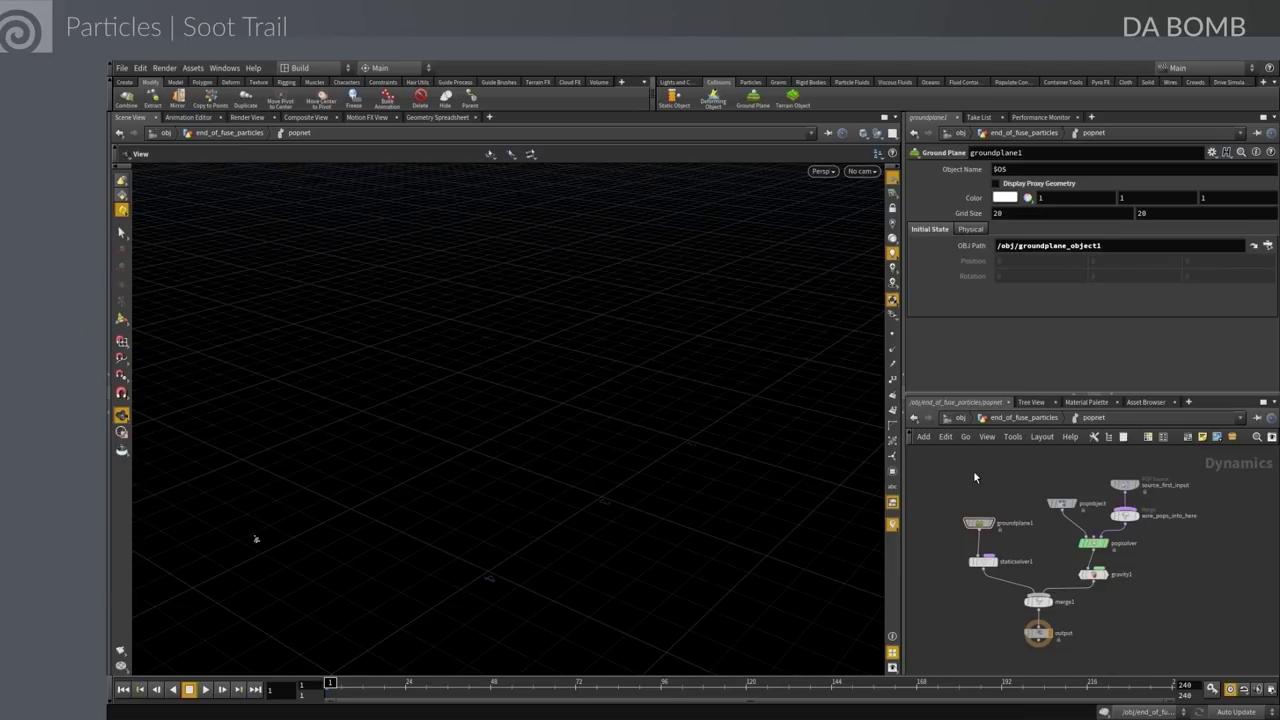
# Play the simulation twice from frame 1 and examine from a low and a raised angle how particles hit the ground plane
pyautogui.click(205, 689)
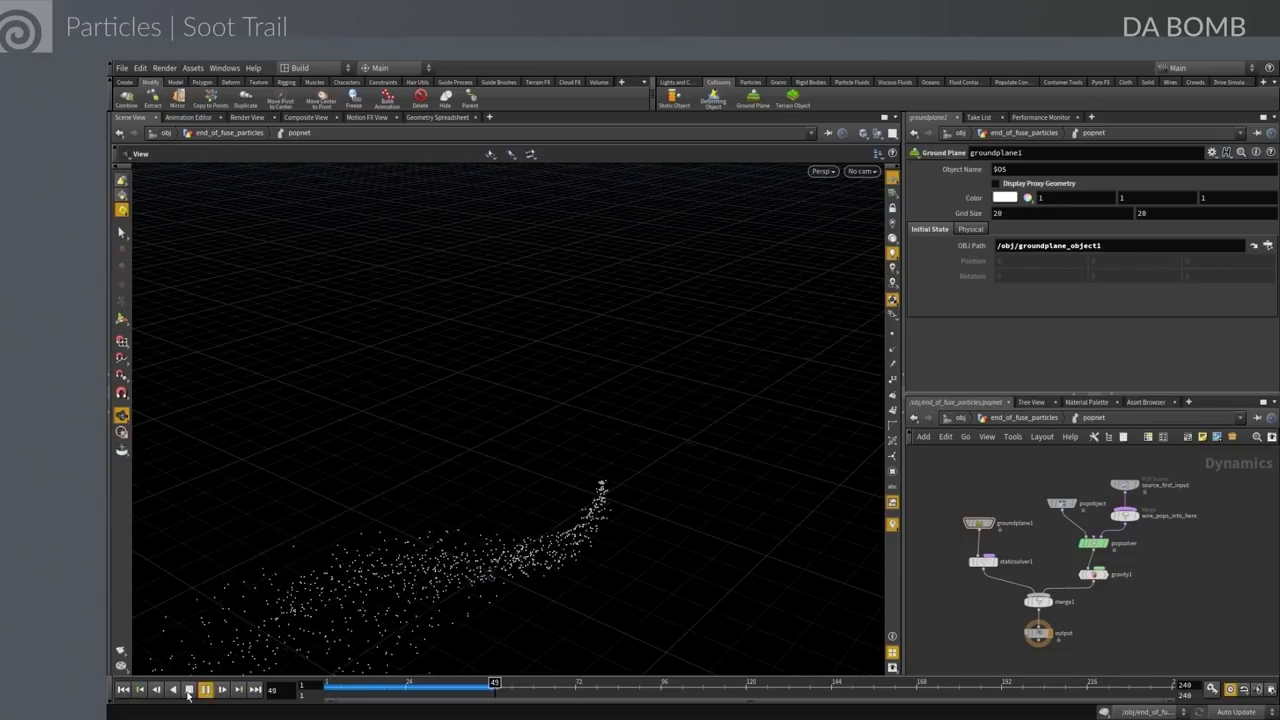
pyautogui.press('Escape')
pyautogui.moveTo(502, 575); pyautogui.dragTo(500, 520)
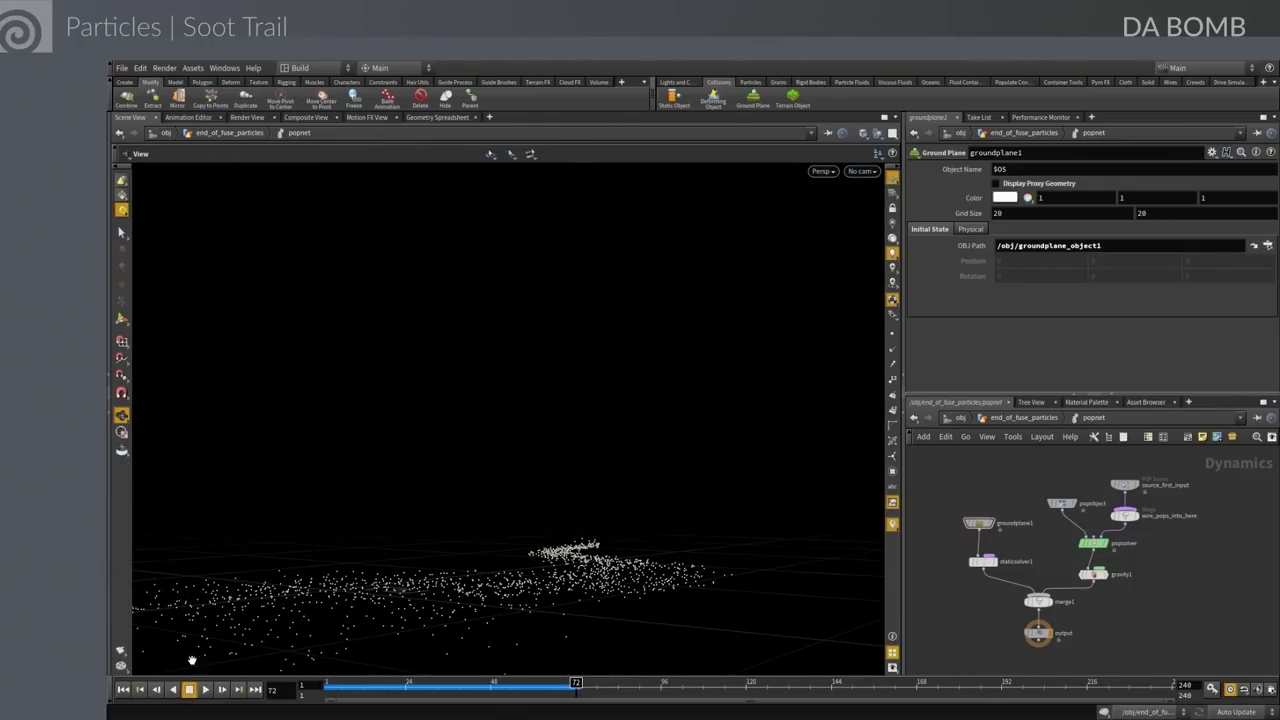
pyautogui.click(123, 689)
pyautogui.click(205, 689)
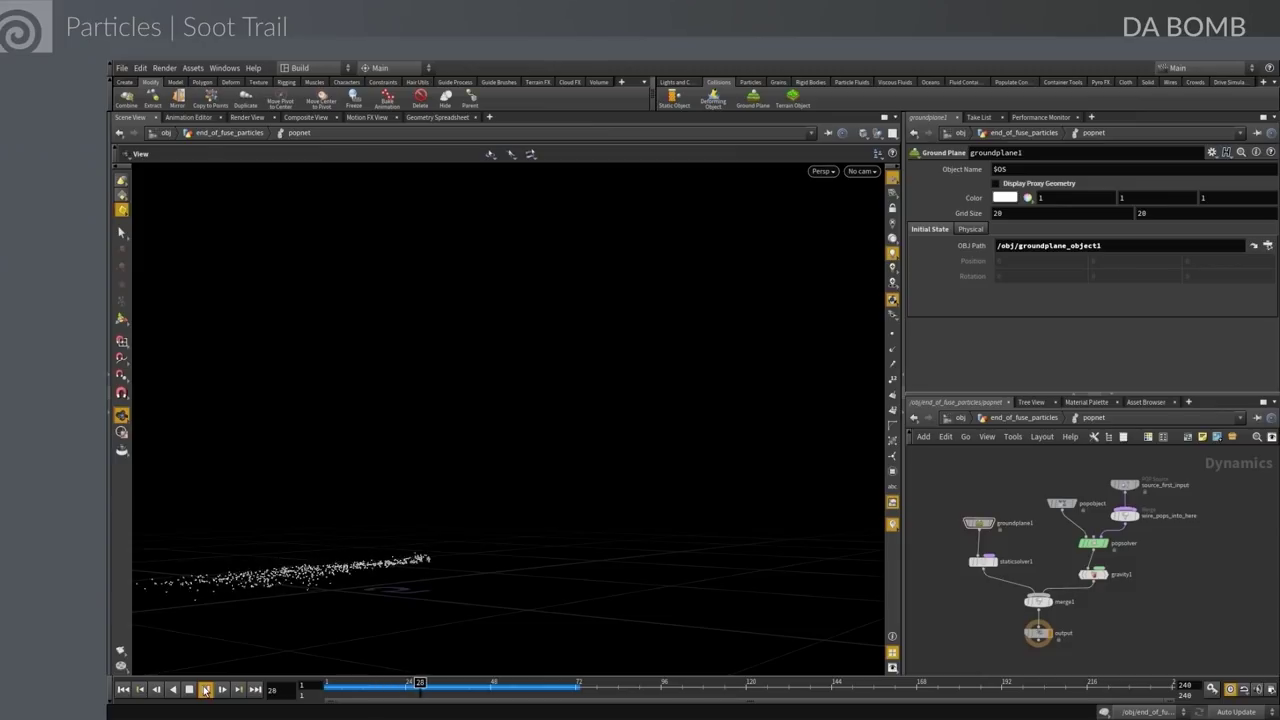
pyautogui.click(189, 690)
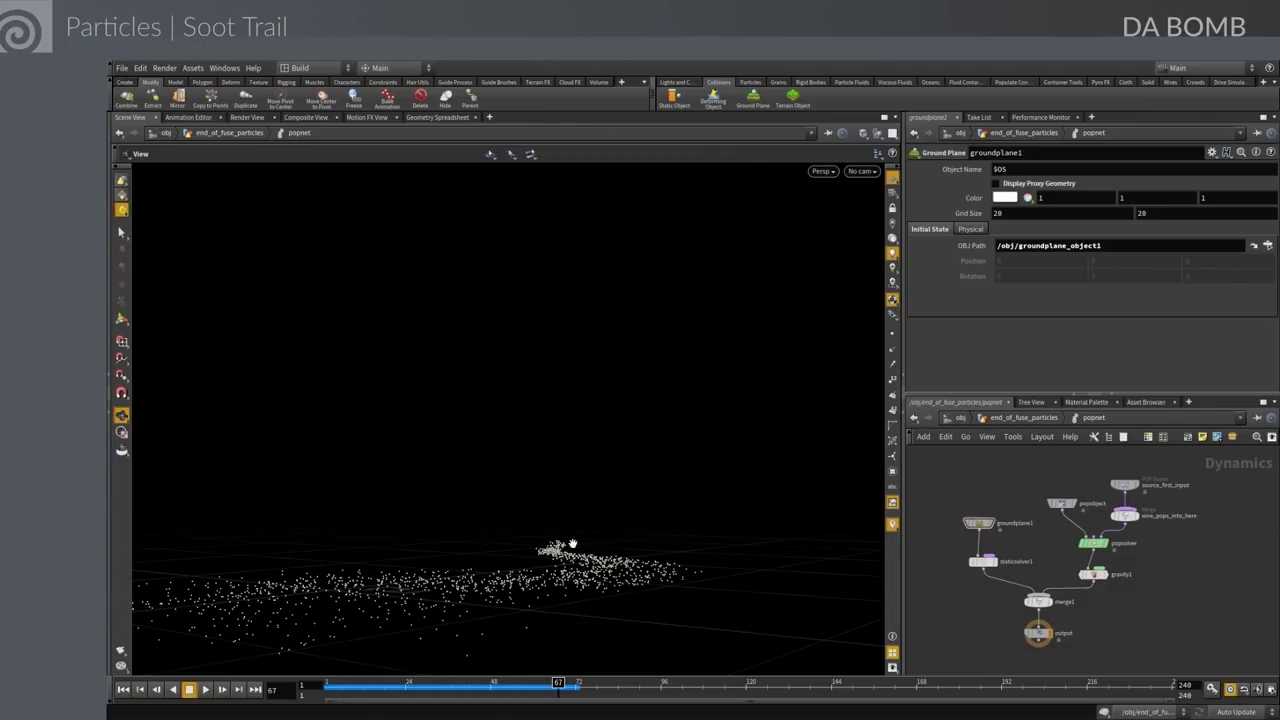
pyautogui.moveTo(569, 540); pyautogui.dragTo(605, 535)
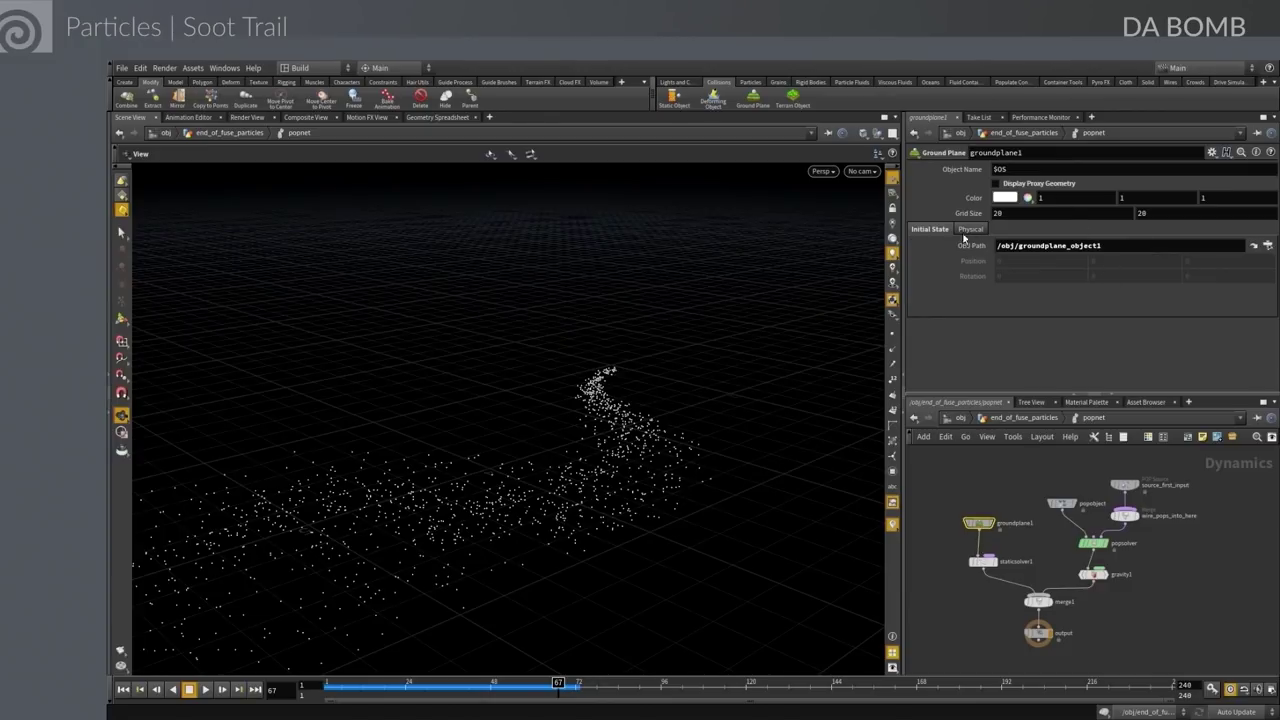
# Try a Bounce of 5 on the ground plane, play the simulation from frame 1, and return to the start
pyautogui.click(967, 230)
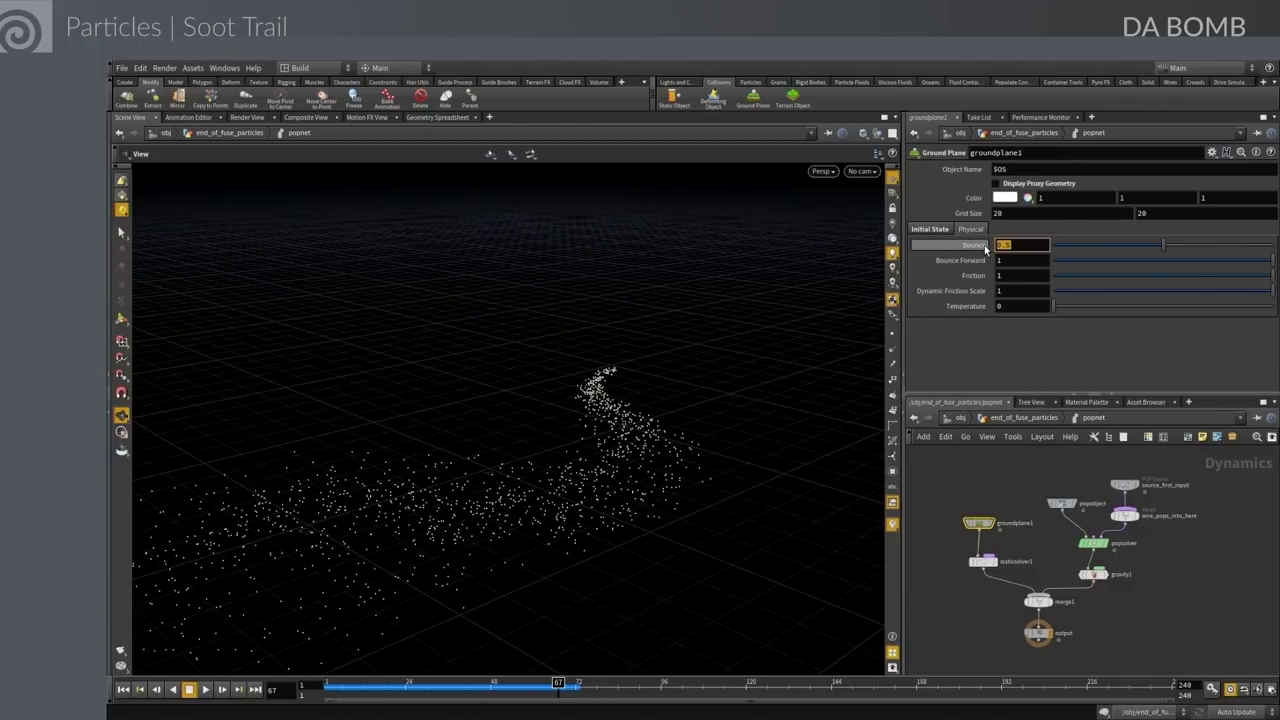
pyautogui.write('5')
pyautogui.press('Return')
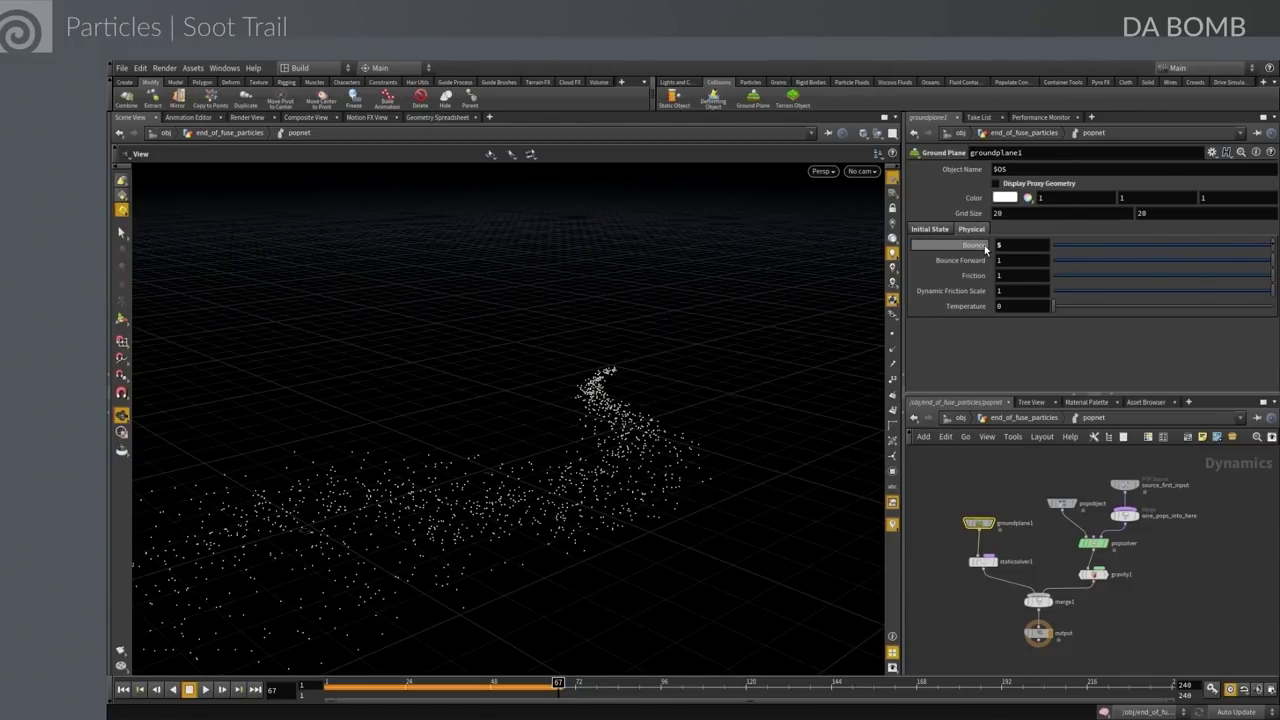
pyautogui.click(123, 689)
pyautogui.click(205, 689)
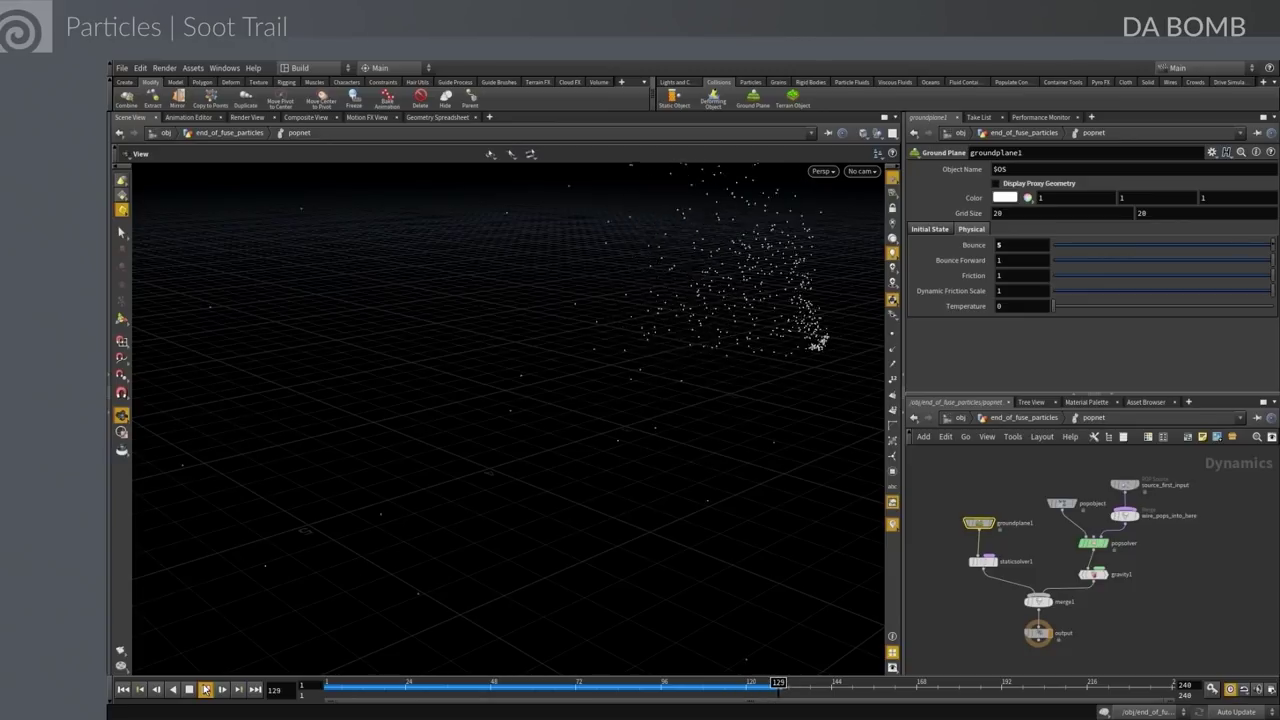
pyautogui.click(189, 689)
pyautogui.click(122, 690)
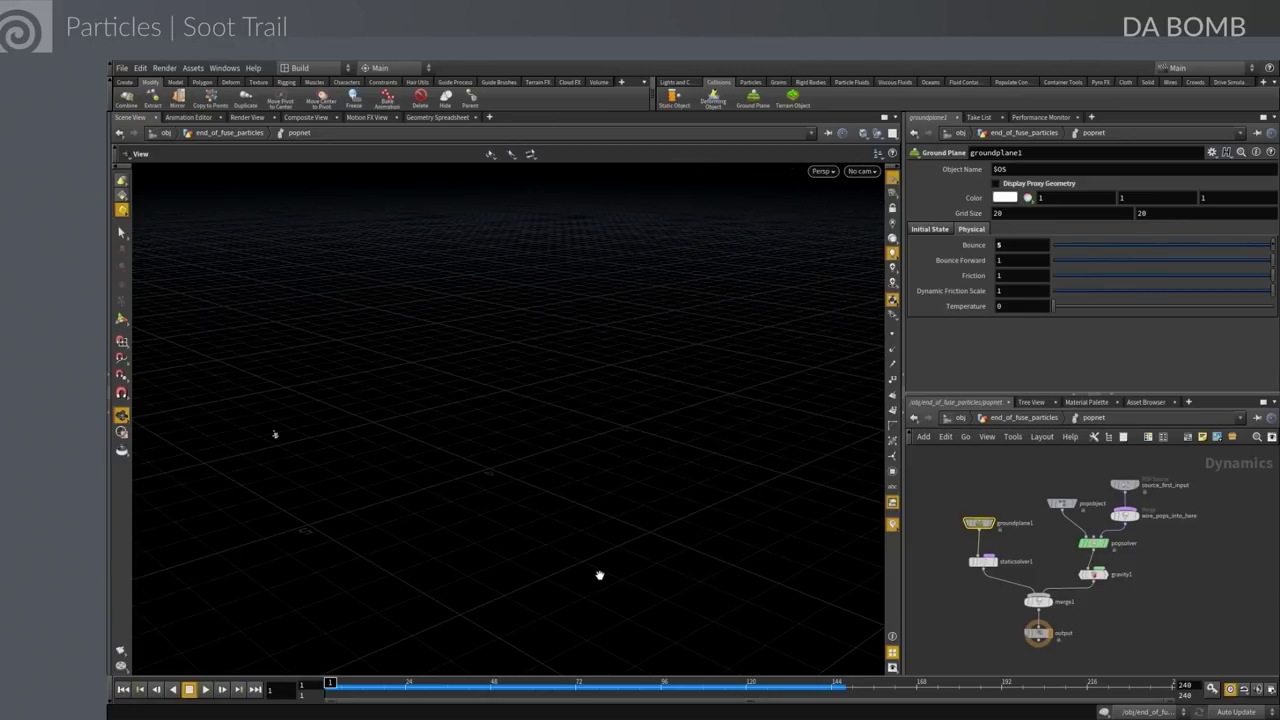
# Set the ground plane's Bounce to .5
pyautogui.click(1010, 247)
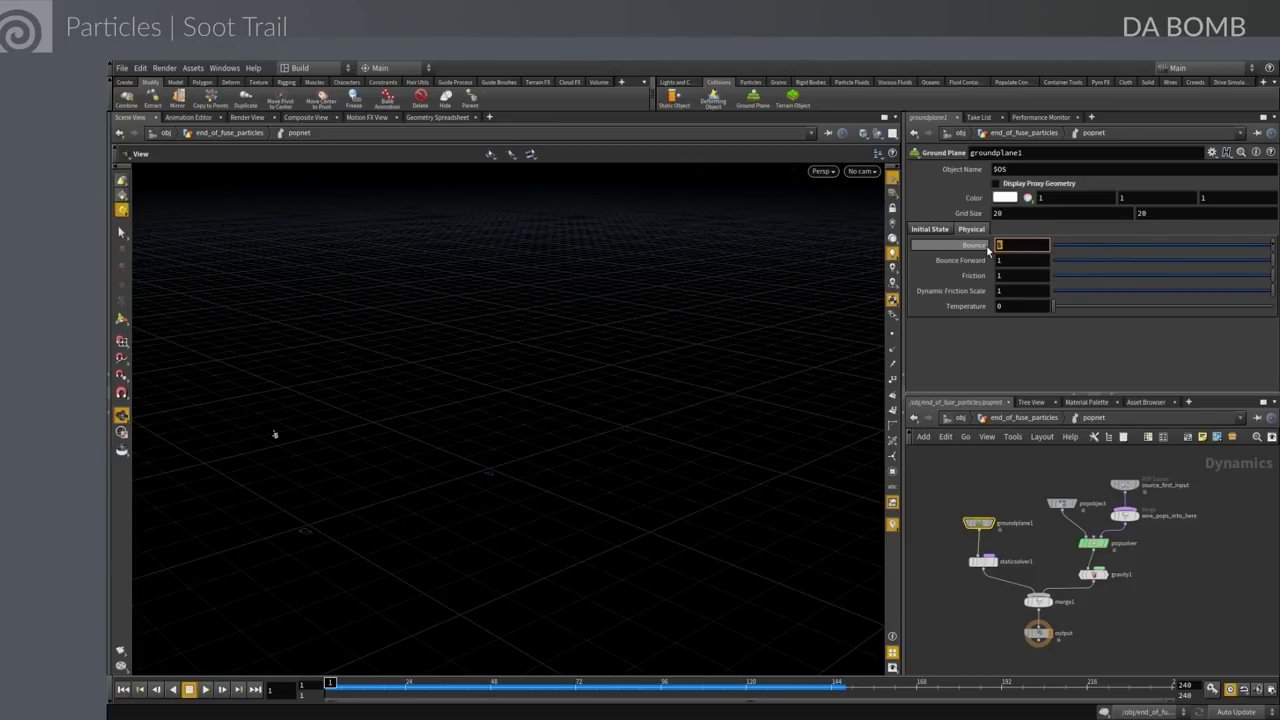
pyautogui.write('.5')
pyautogui.press('Return')
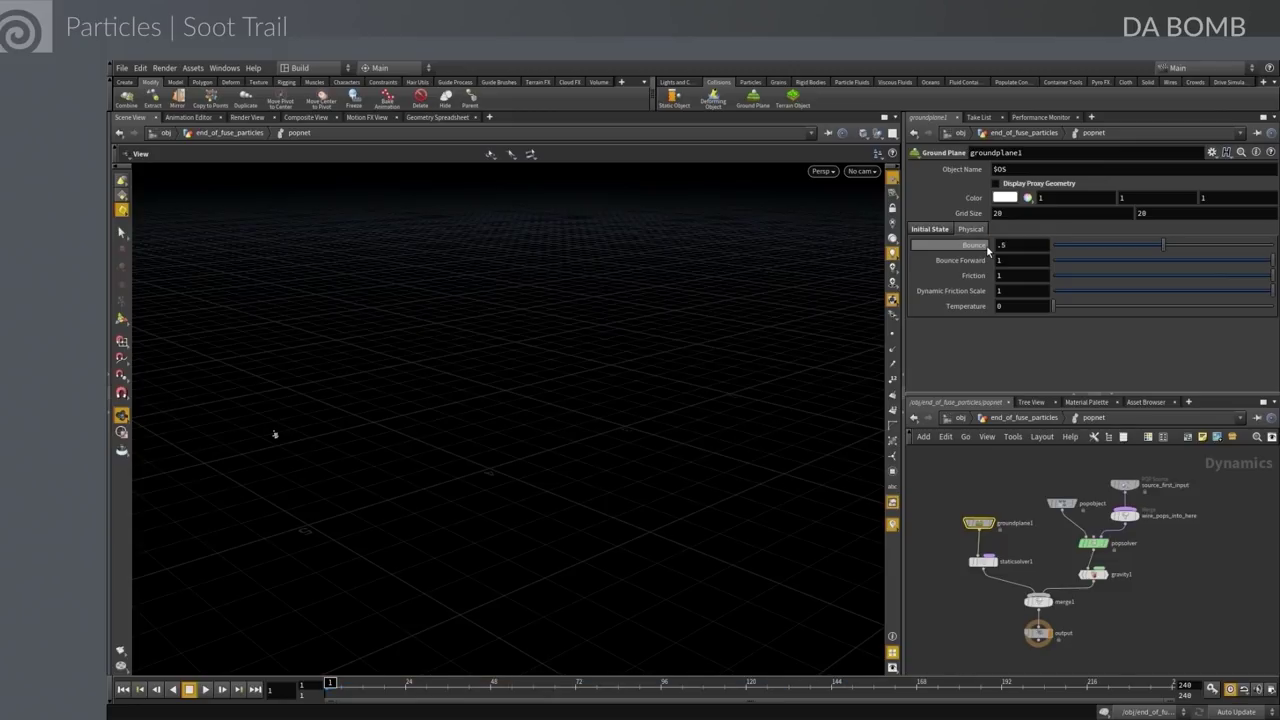
# Bypass groundplane1 and staticsolver1, play the simulation briefly, and return to frame 1
pyautogui.moveTo(950, 500); pyautogui.dragTo(998, 580)
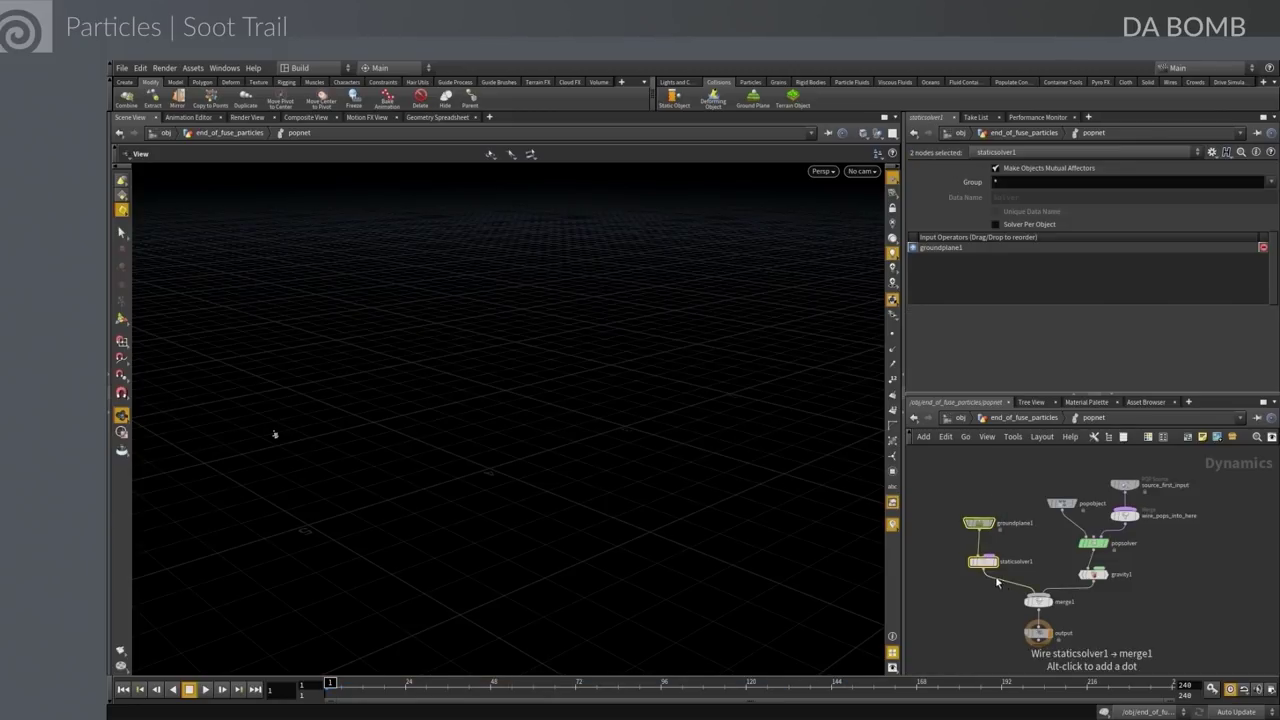
pyautogui.click(973, 605)
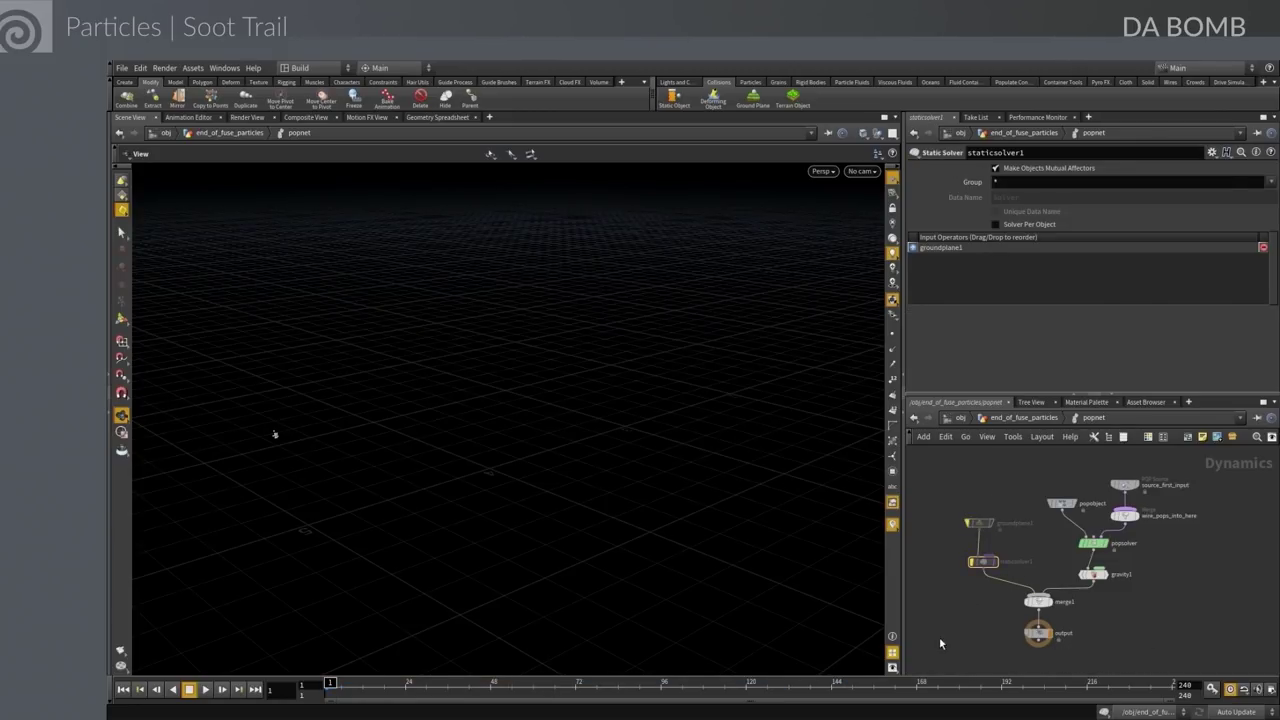
pyautogui.click(206, 692)
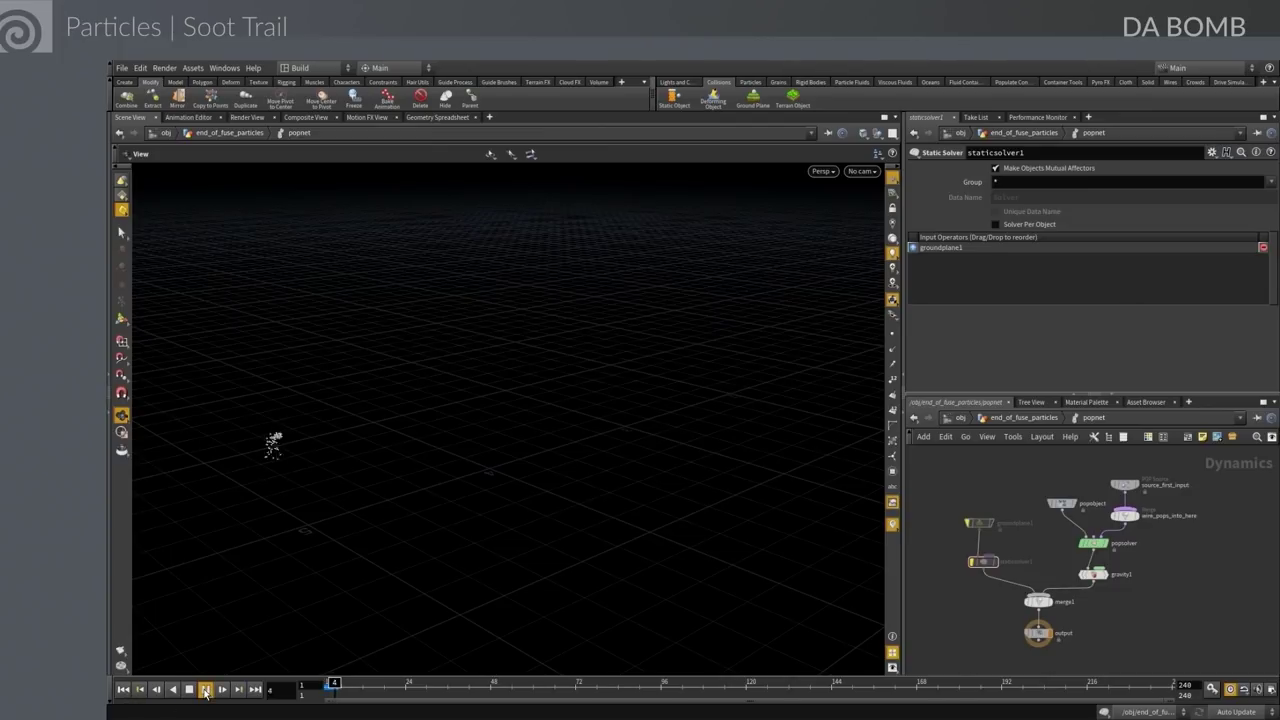
pyautogui.click(123, 690)
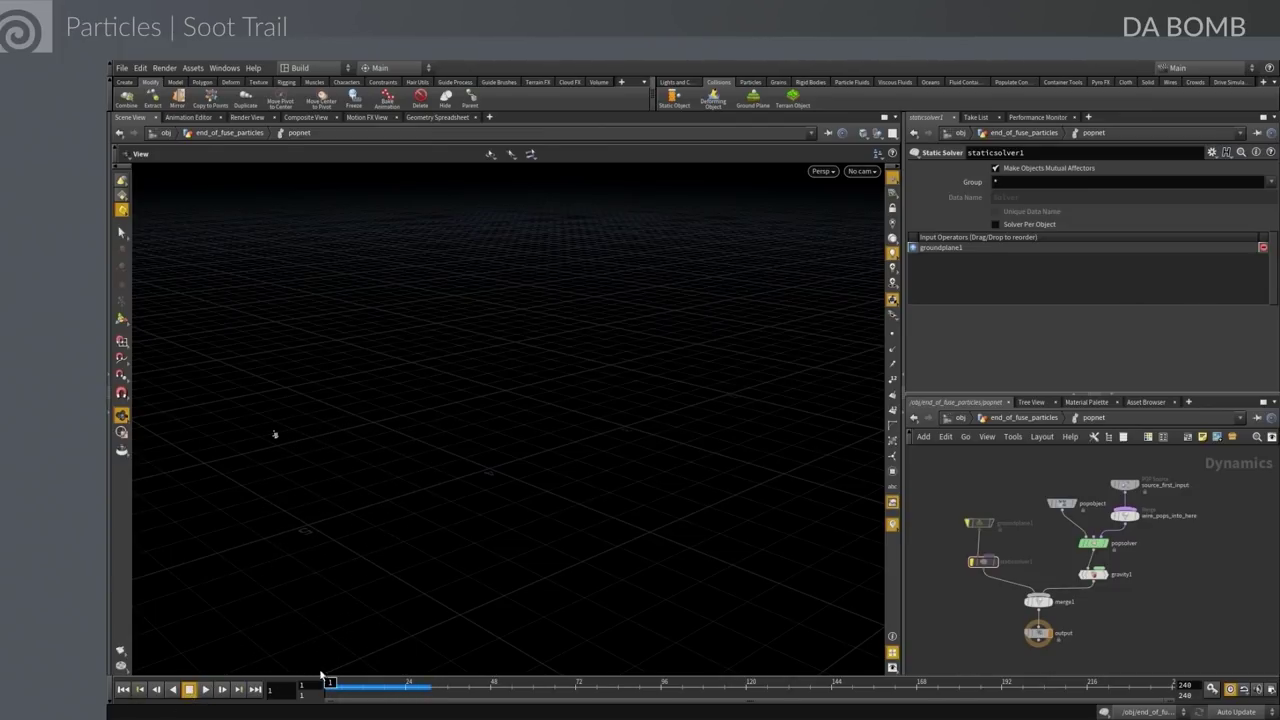
# Move source_first_input up and insert a POP Collision Detect node between it and wire_pops_into_here
pyautogui.scroll(-2, 1170, 600)
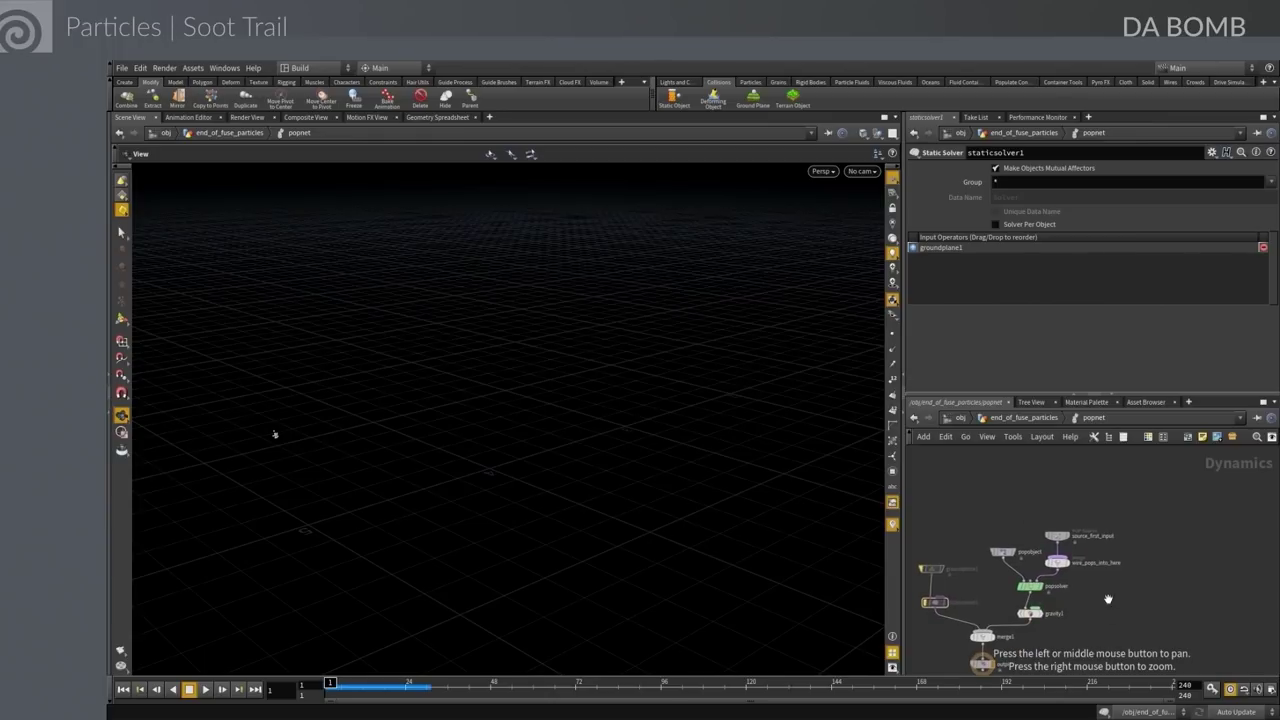
pyautogui.scroll(3, 1150, 574)
pyautogui.moveTo(998, 480)
pyautogui.mouseDown()
pyautogui.moveTo(1004, 459)
pyautogui.moveTo(1003, 478)
pyautogui.mouseUp()
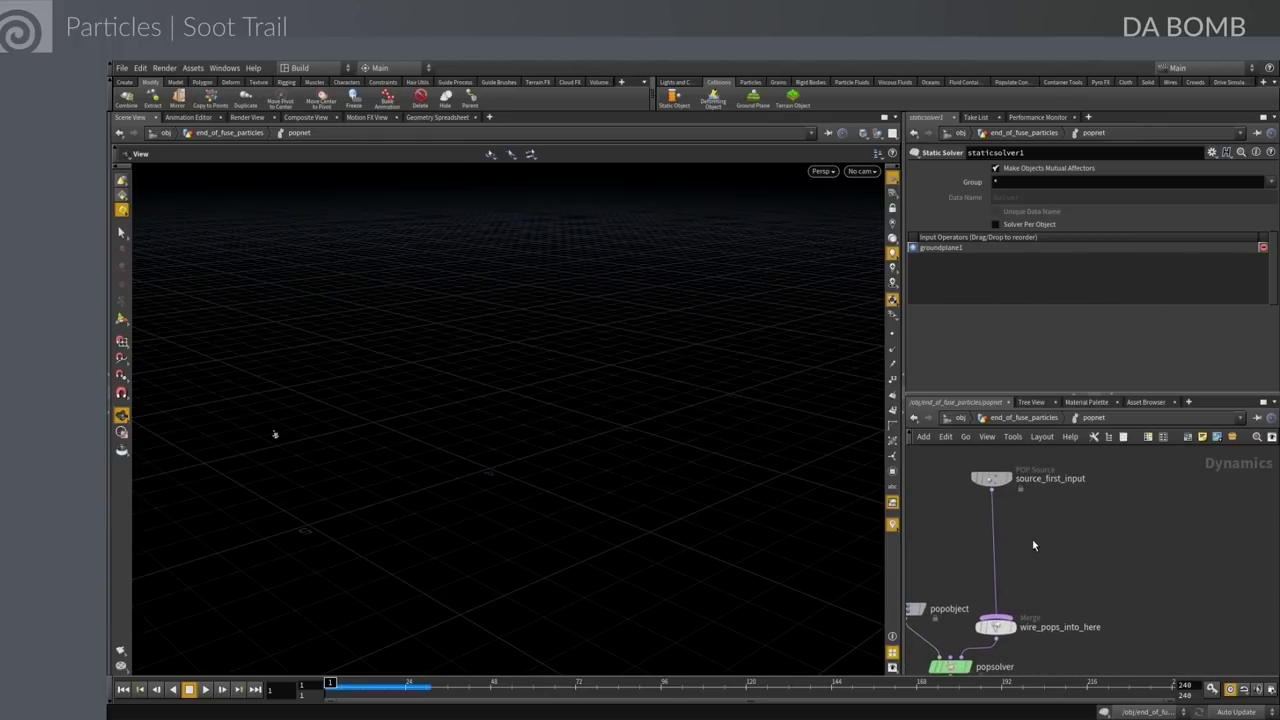
pyautogui.press('Tab')
pyautogui.write('pop c')
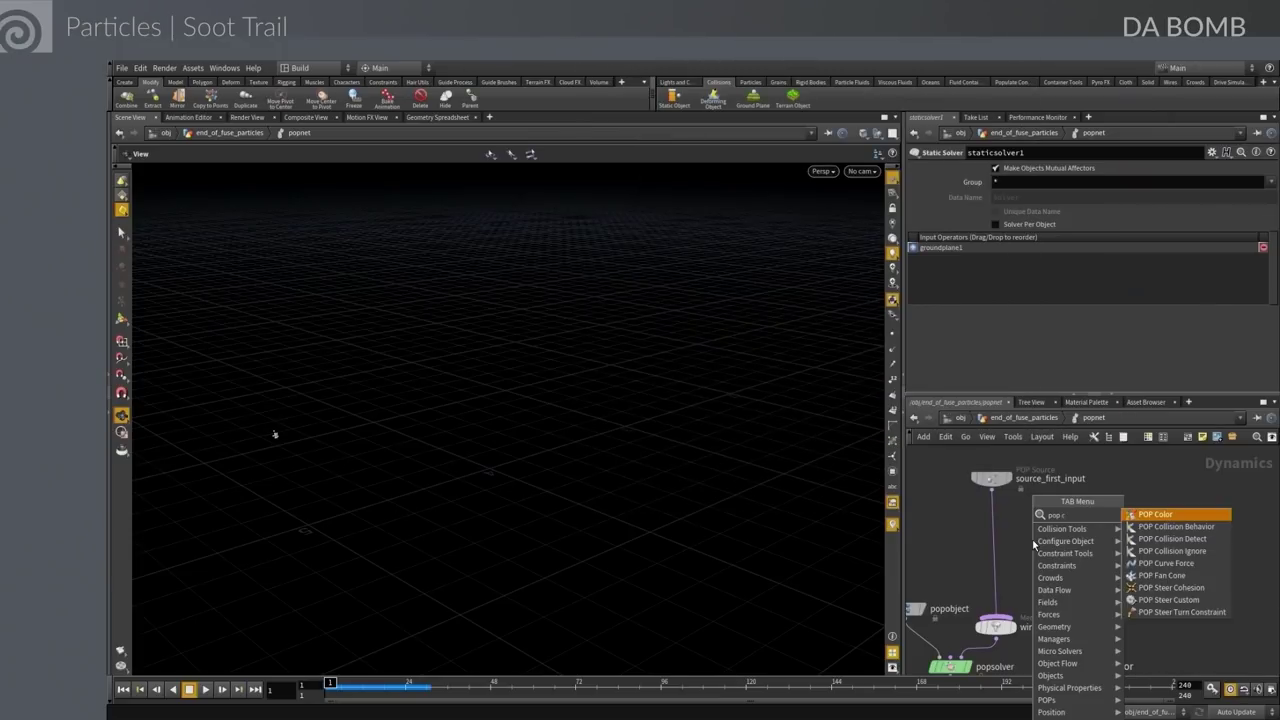
pyautogui.press('Down')
pyautogui.press('Down')
pyautogui.press('Return')
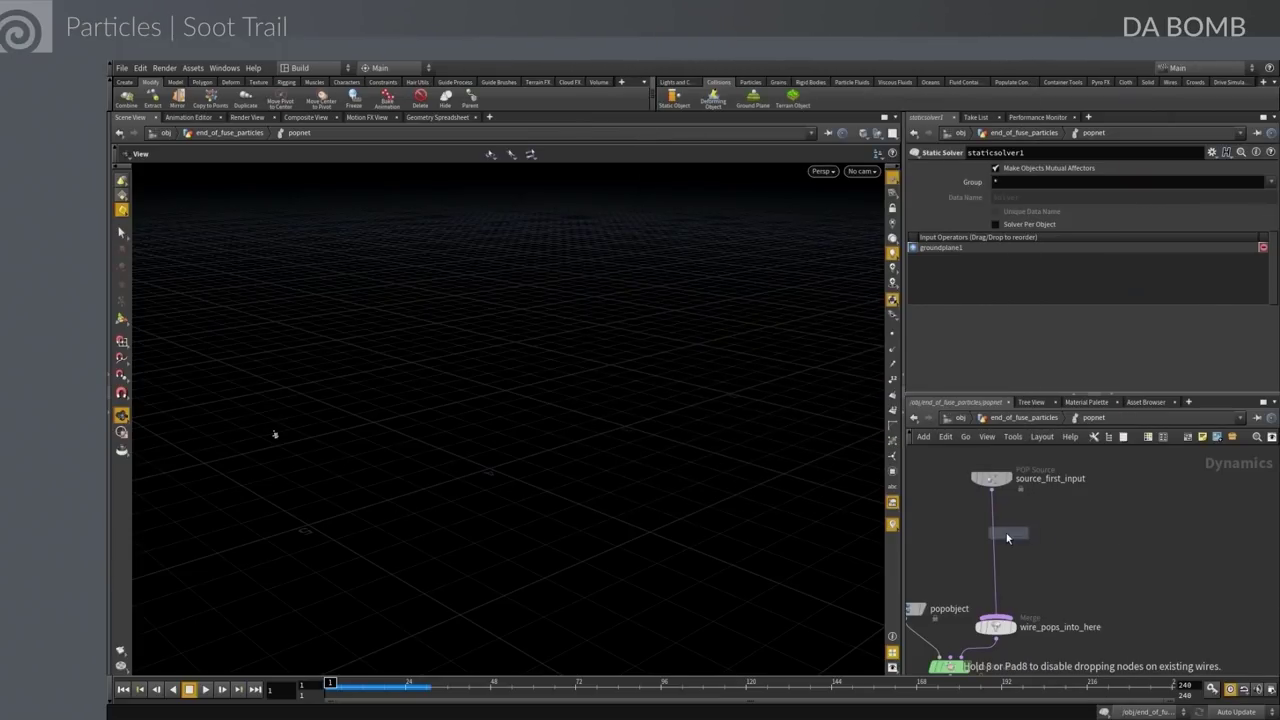
pyautogui.click(997, 522)
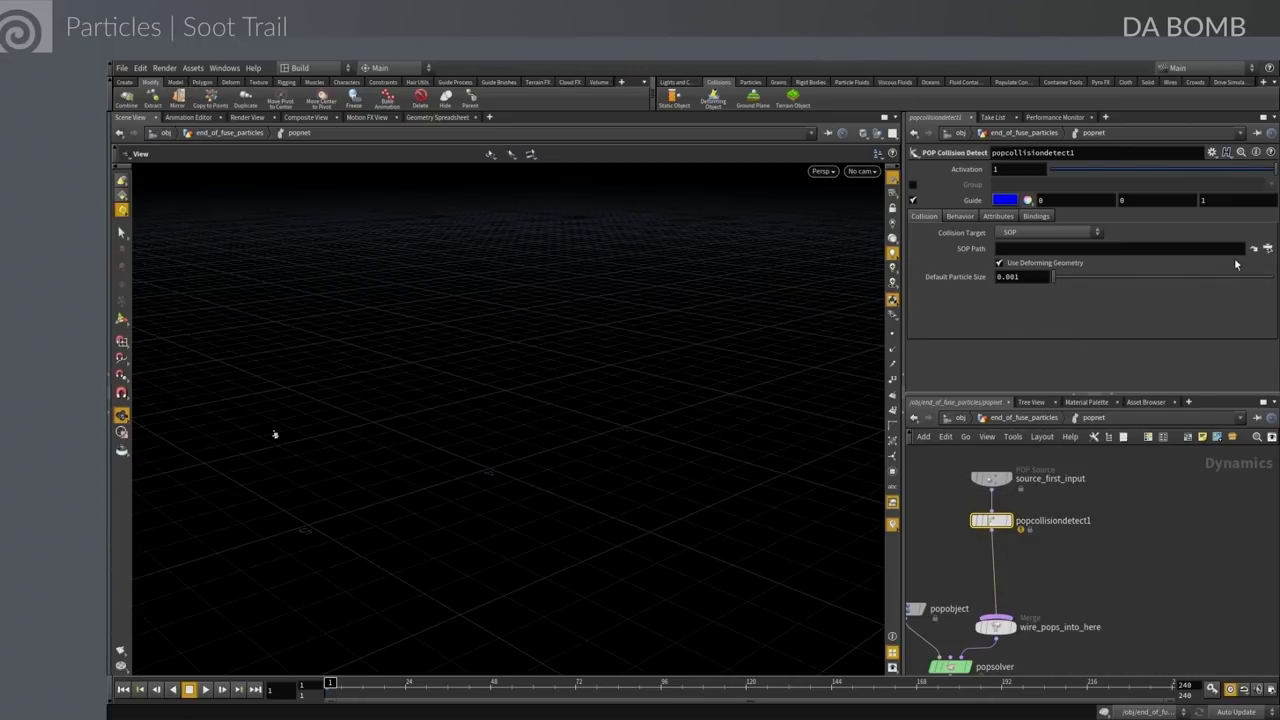
# Set the POP Collision Detect node's SOP Path to /obj/ground_surface
pyautogui.click(1268, 248)
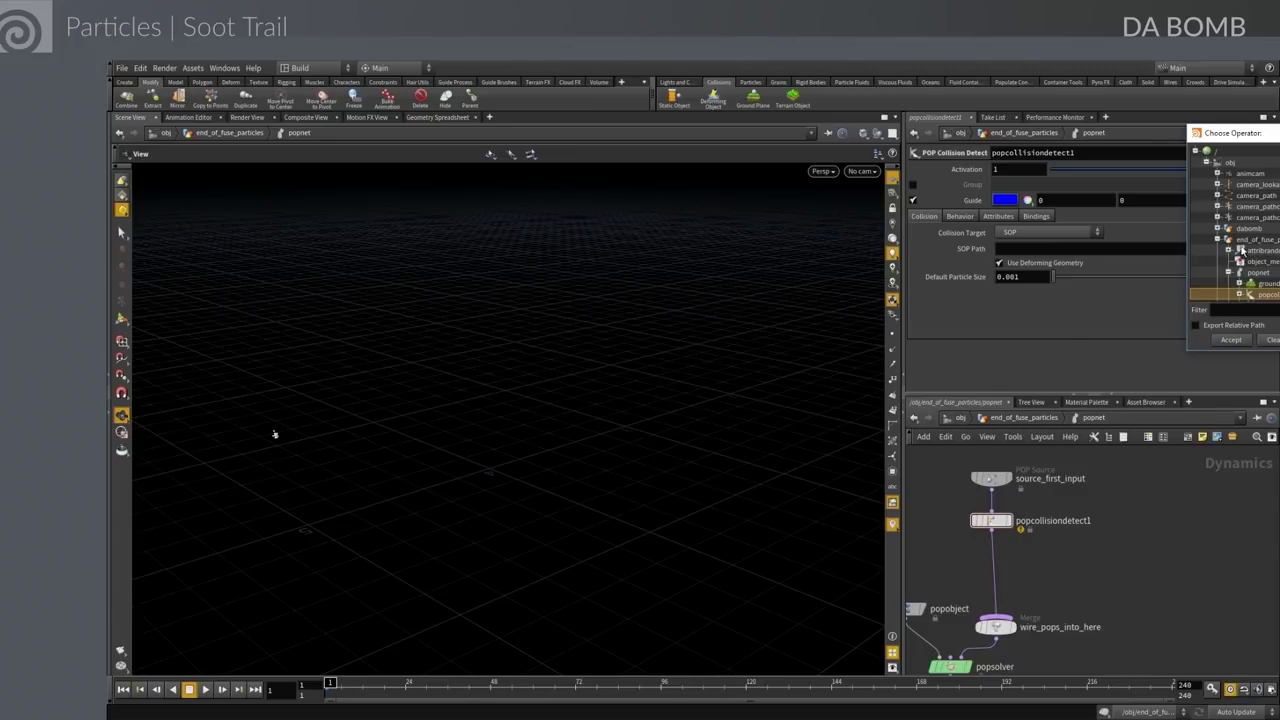
pyautogui.scroll(-3, 1260, 256)
pyautogui.click(1262, 273)
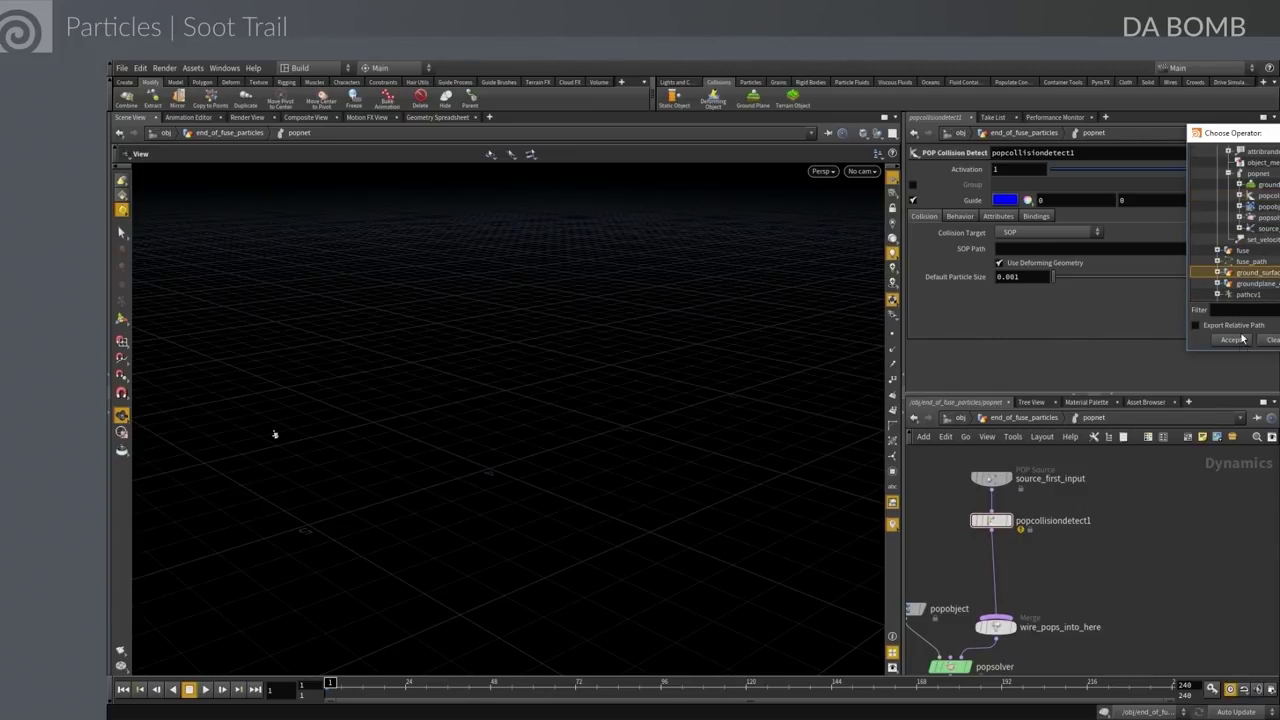
pyautogui.click(1230, 340)
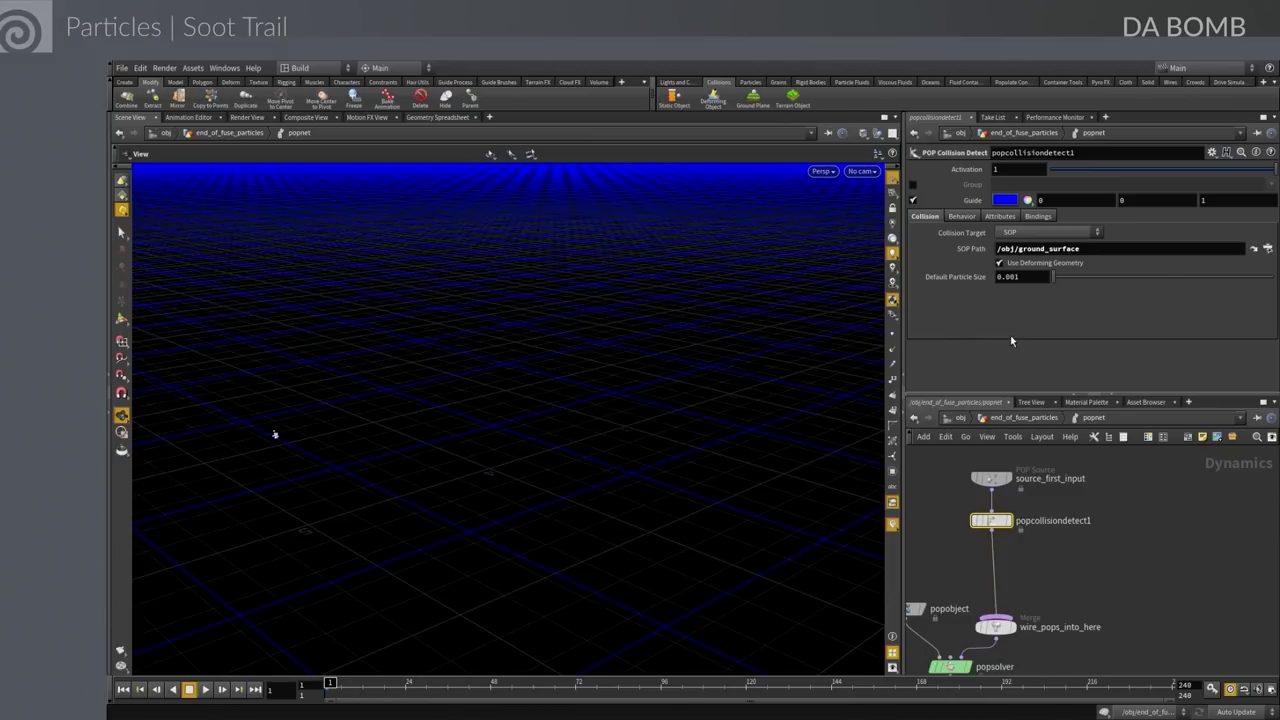
# Set the collision Response of popcollisiondetect1 to Stick
pyautogui.click(962, 217)
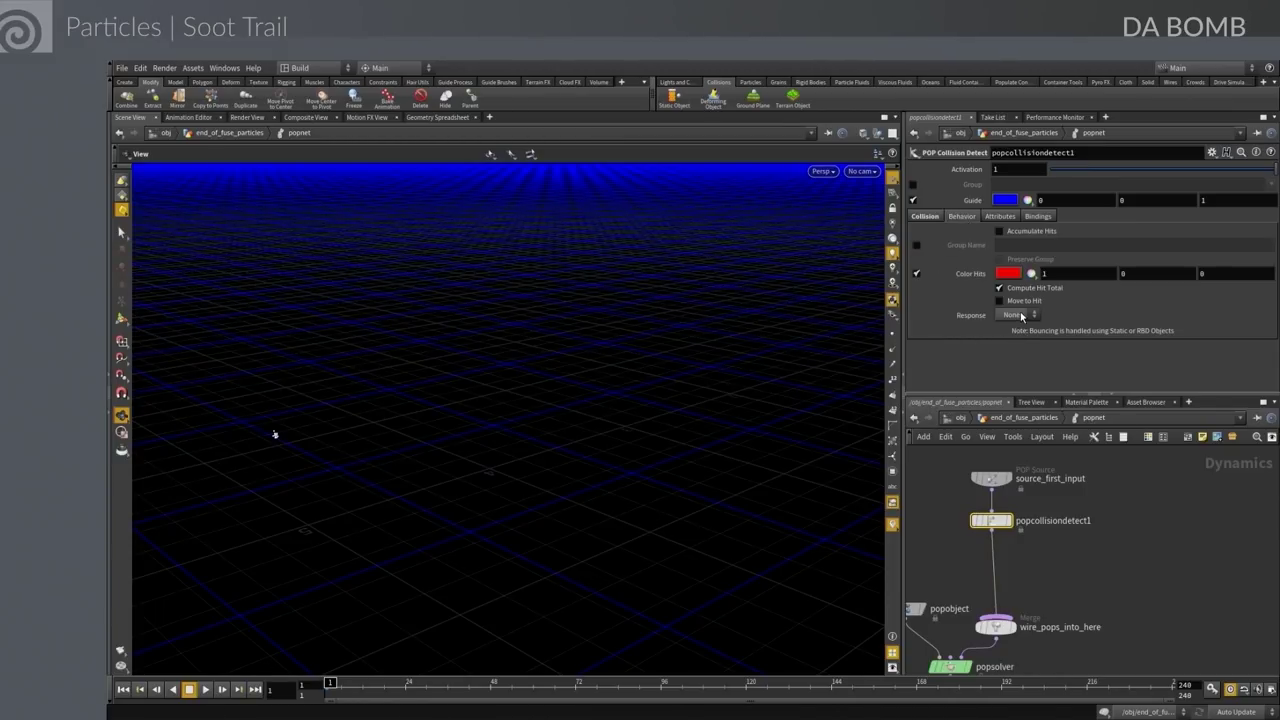
pyautogui.click(1020, 316)
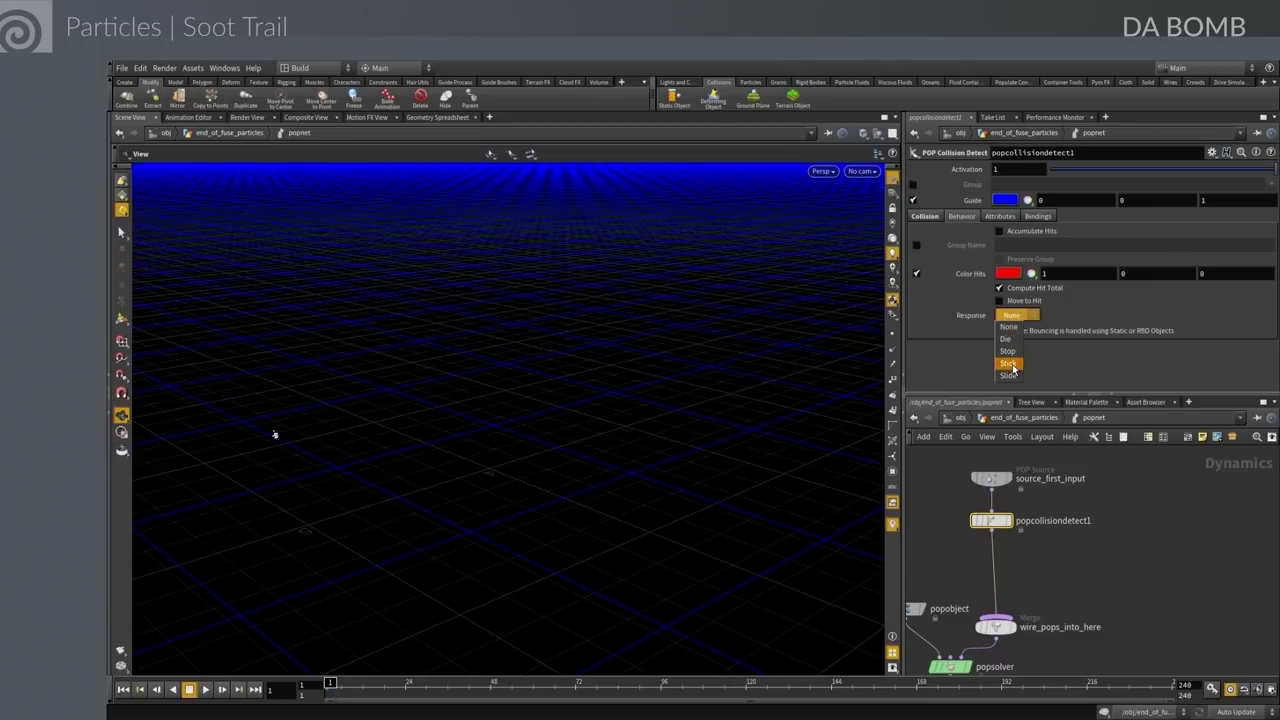
pyautogui.click(1010, 364)
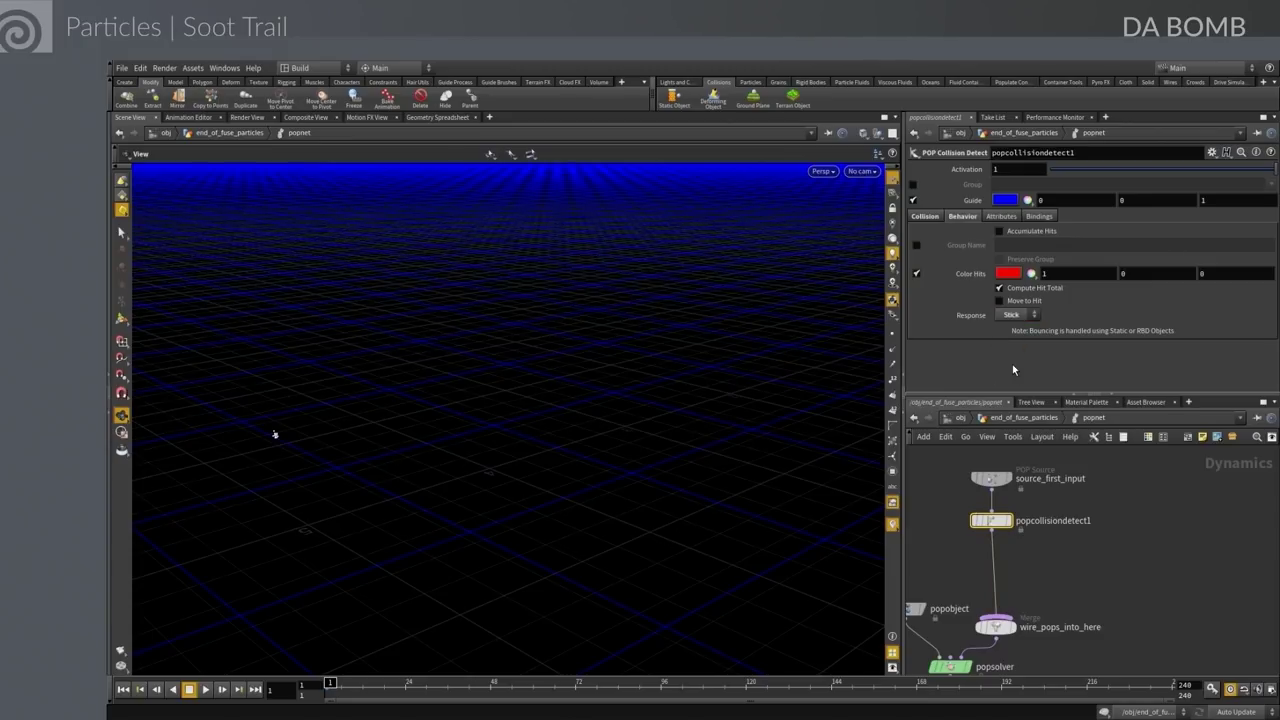
# Play the simulation from frame 1 to frame 193 and examine how the particles land on the ground
pyautogui.click(205, 689)
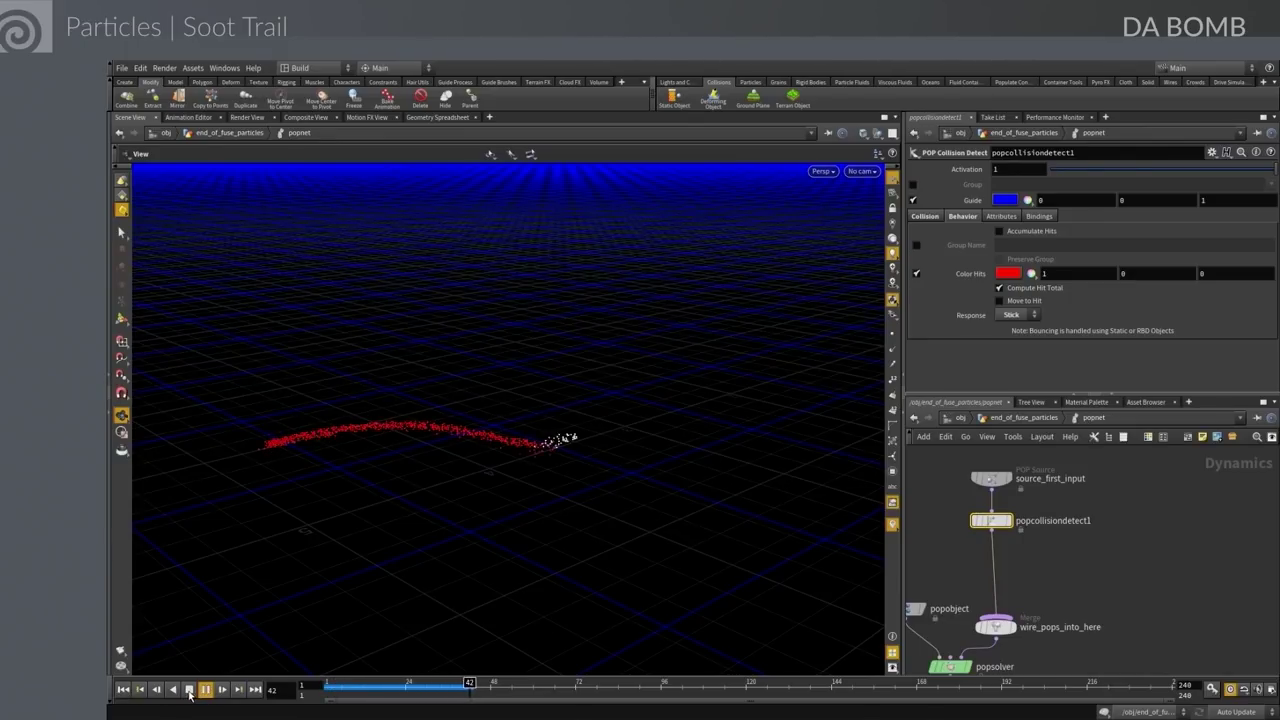
pyautogui.click(190, 690)
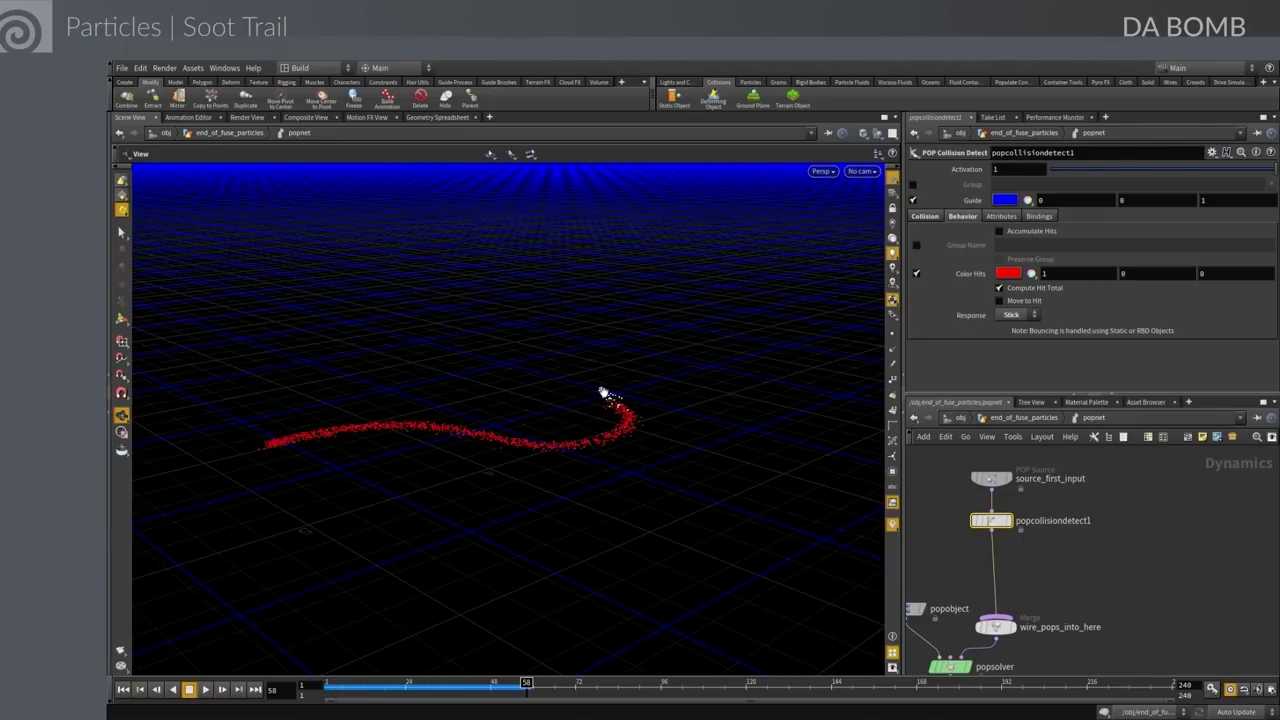
pyautogui.click(206, 690)
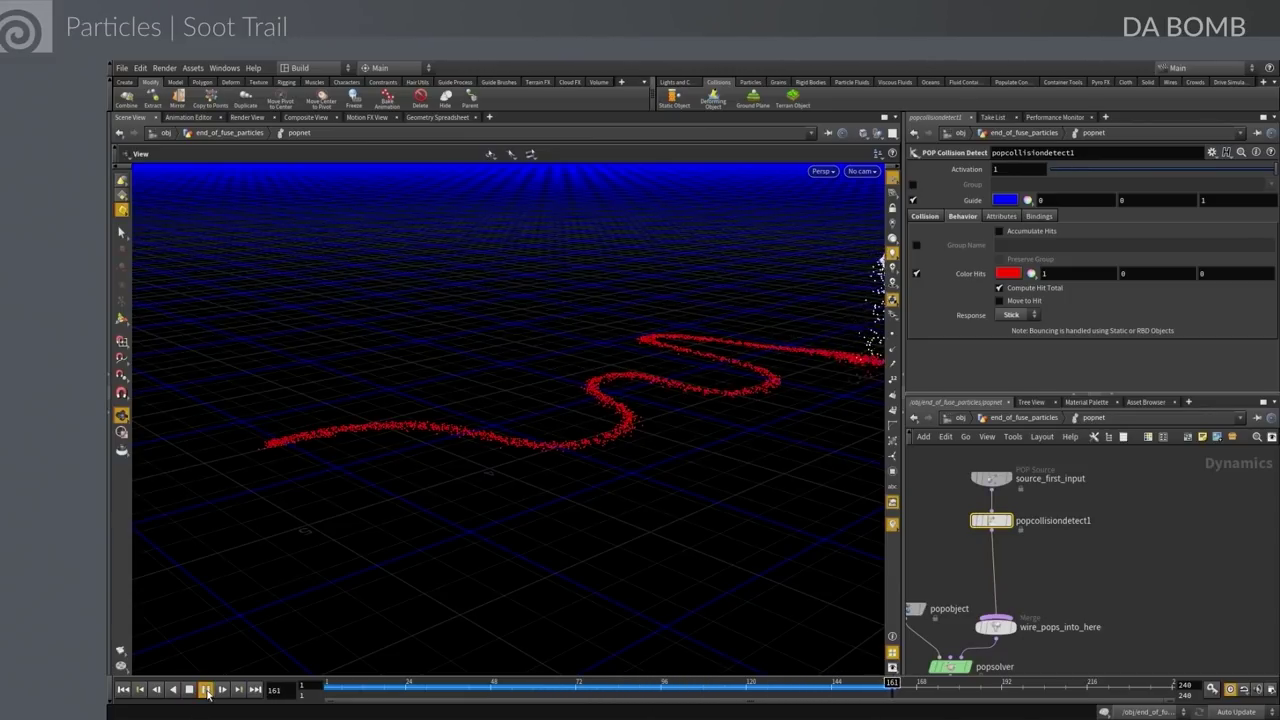
pyautogui.click(206, 690)
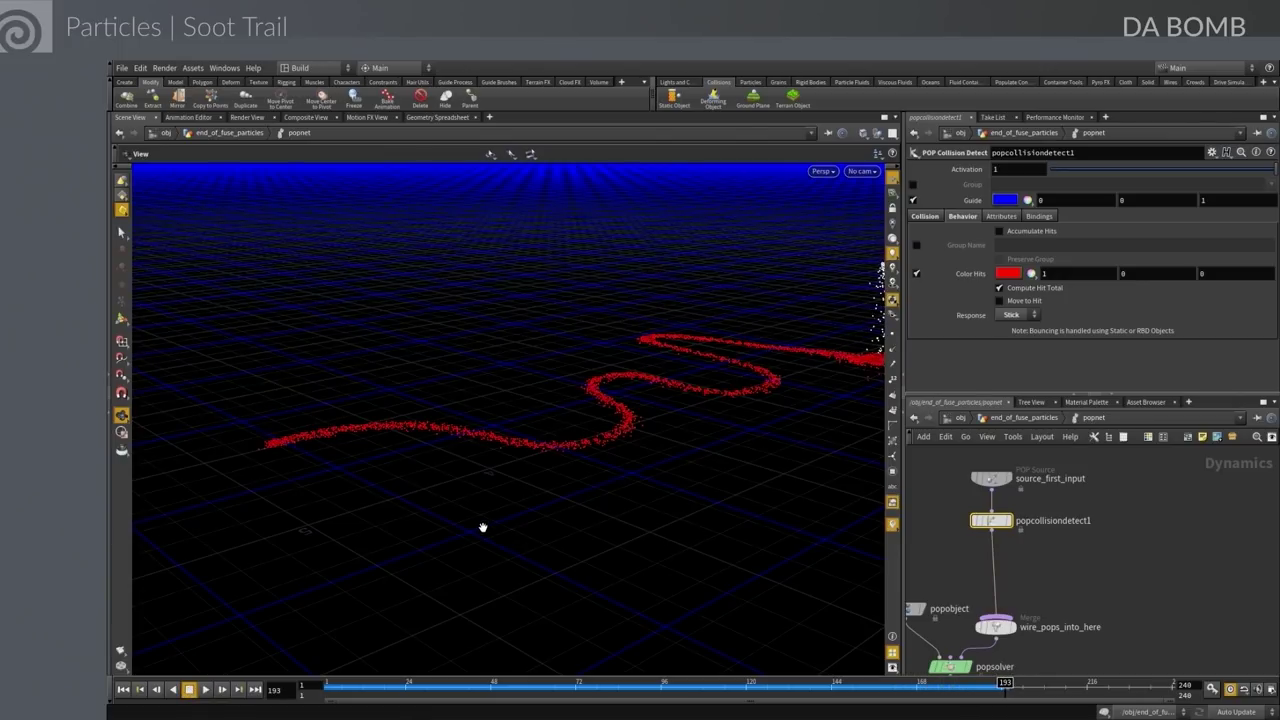
pyautogui.moveTo(483, 526); pyautogui.dragTo(505, 530)
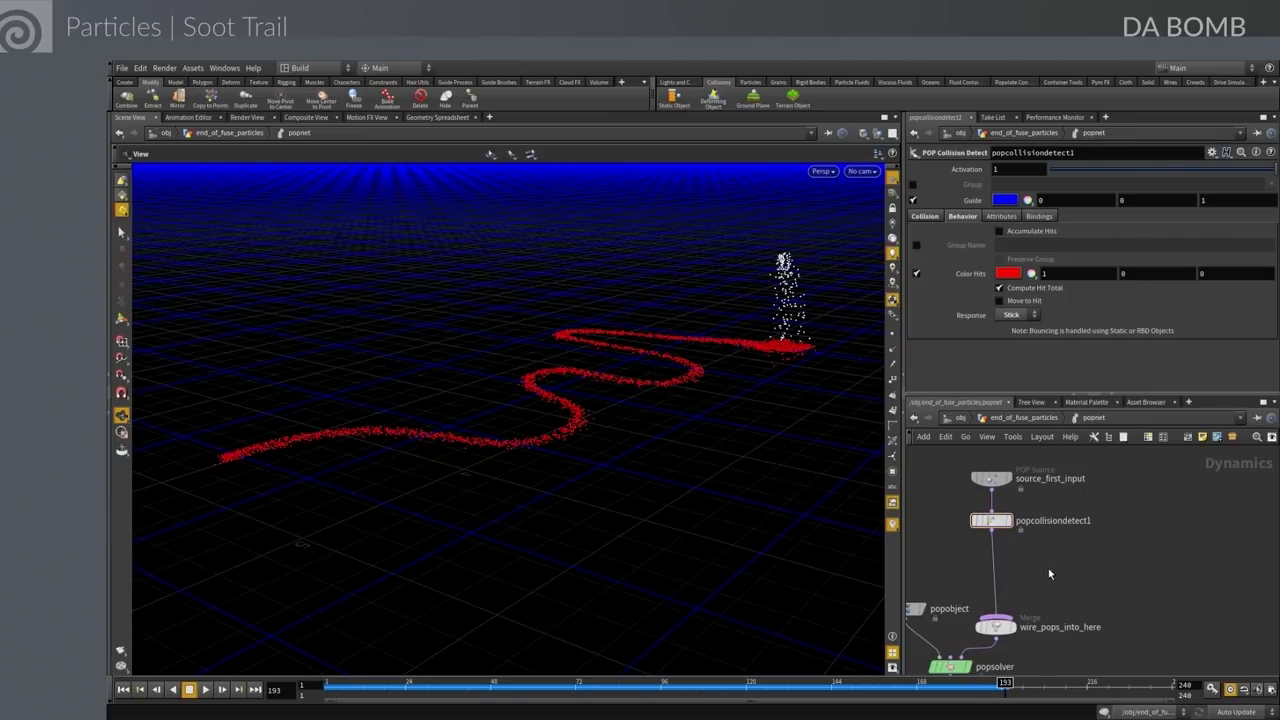
# Return to the end_of_fuse_particles network and add a Color node below popnet as the displayed output
pyautogui.scroll(-3, 1028, 572)
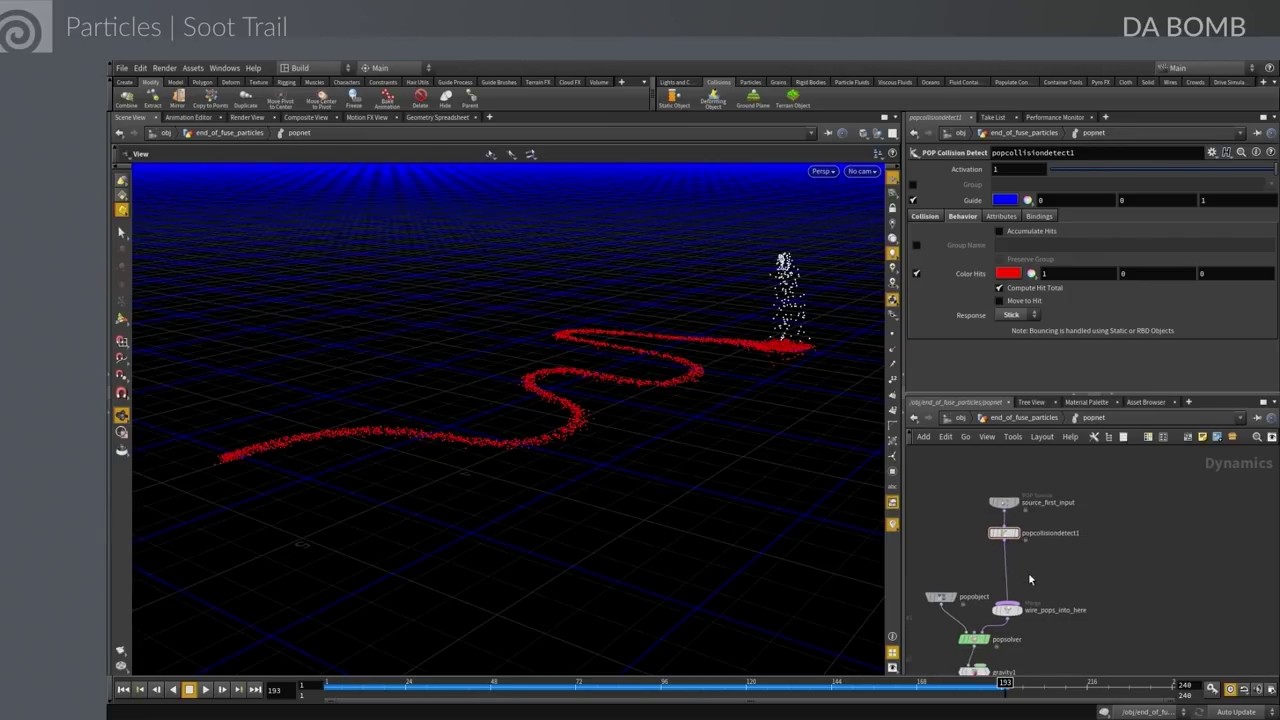
pyautogui.moveTo(1028, 572); pyautogui.dragTo(1145, 472, button='middle')
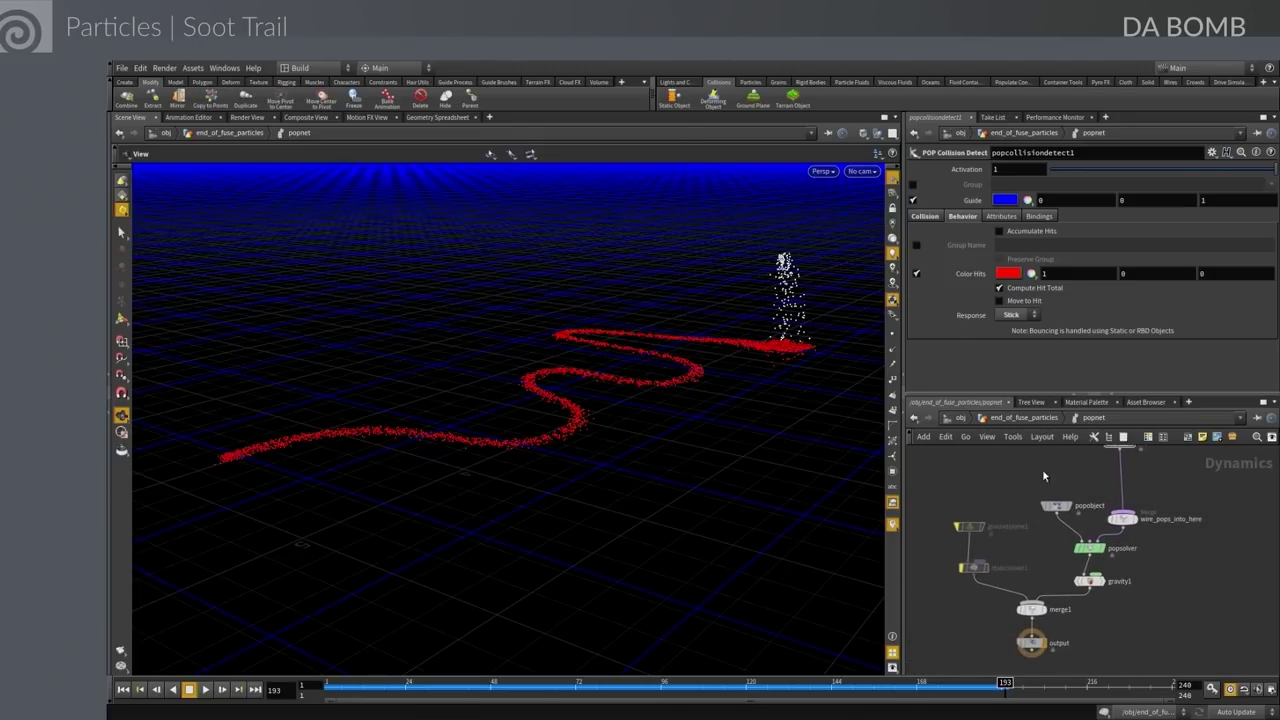
pyautogui.click(1029, 418)
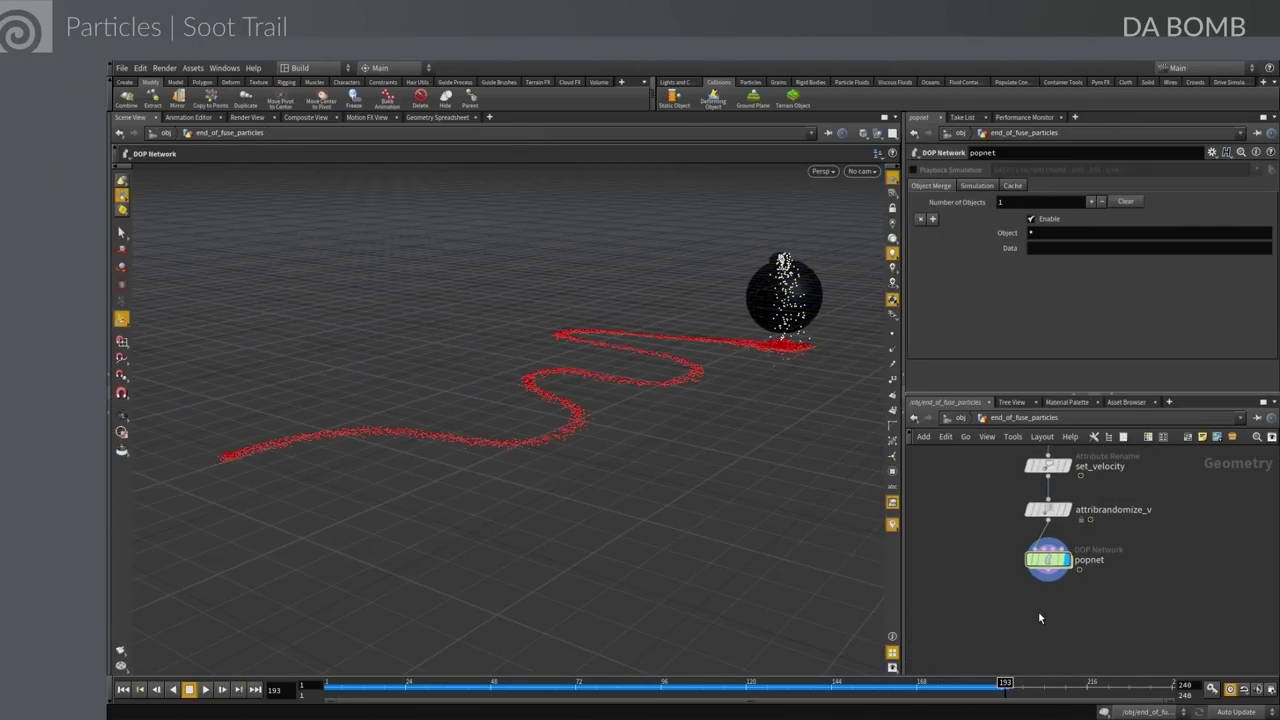
pyautogui.press('Tab')
pyautogui.click(1038, 611)
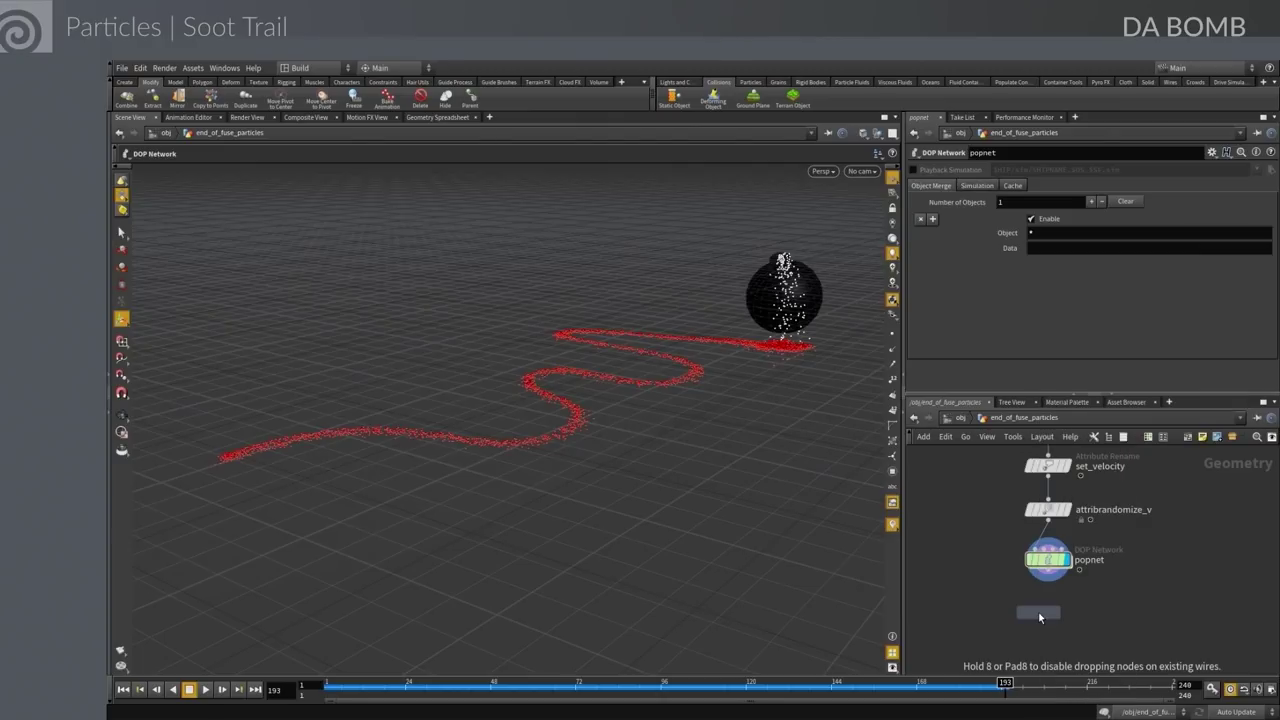
pyautogui.click(1052, 627)
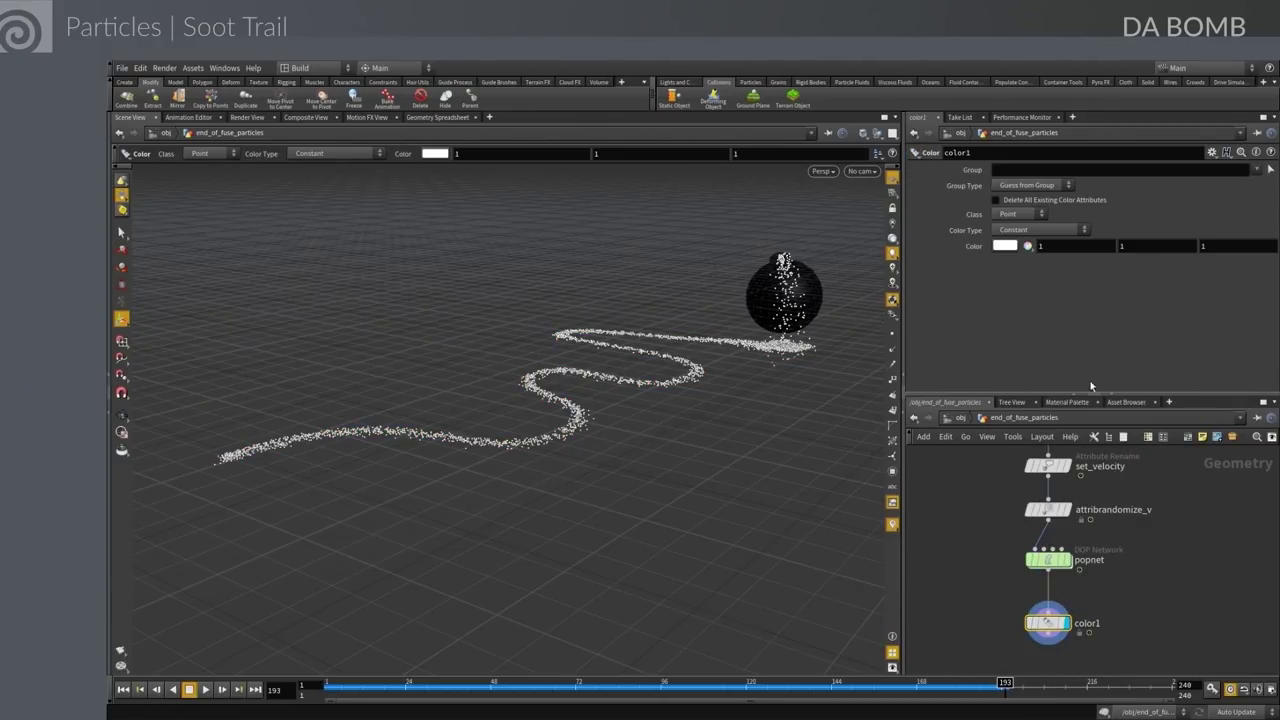
# Set the Color node to a near-black grey of 0.0125 in all three channels
pyautogui.click(1004, 246)
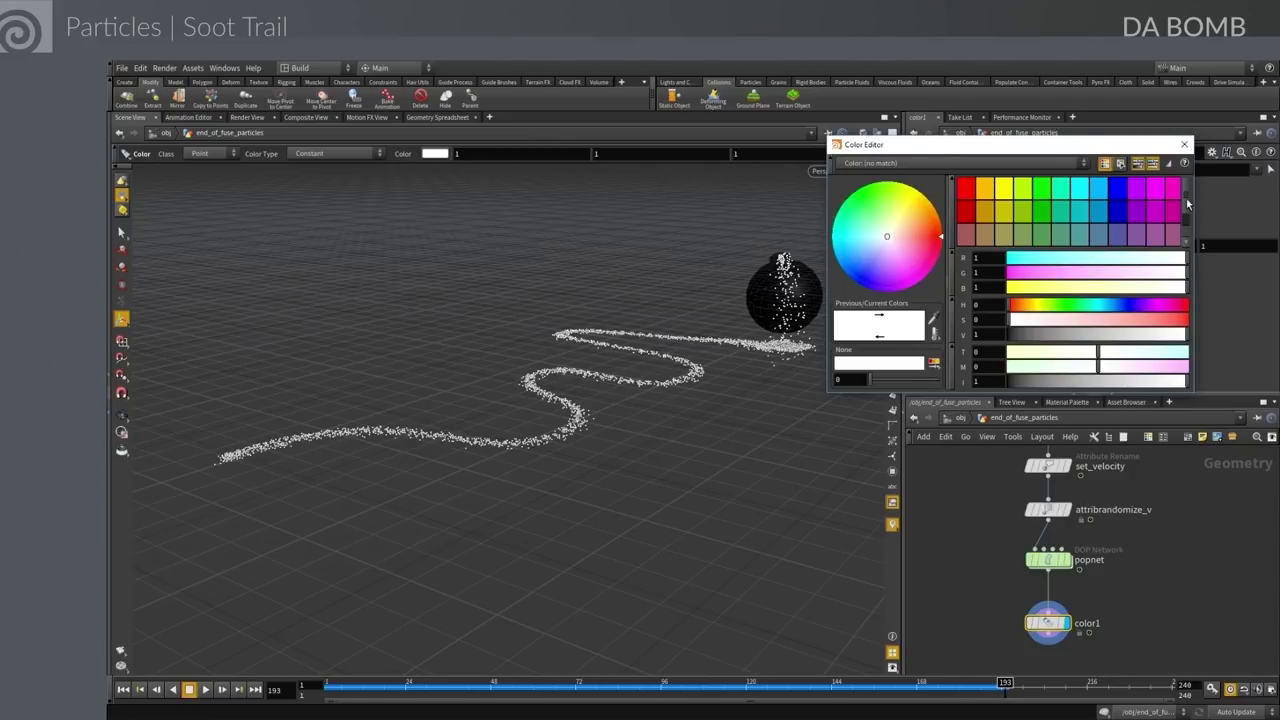
pyautogui.moveTo(1187, 204); pyautogui.dragTo(1187, 222)
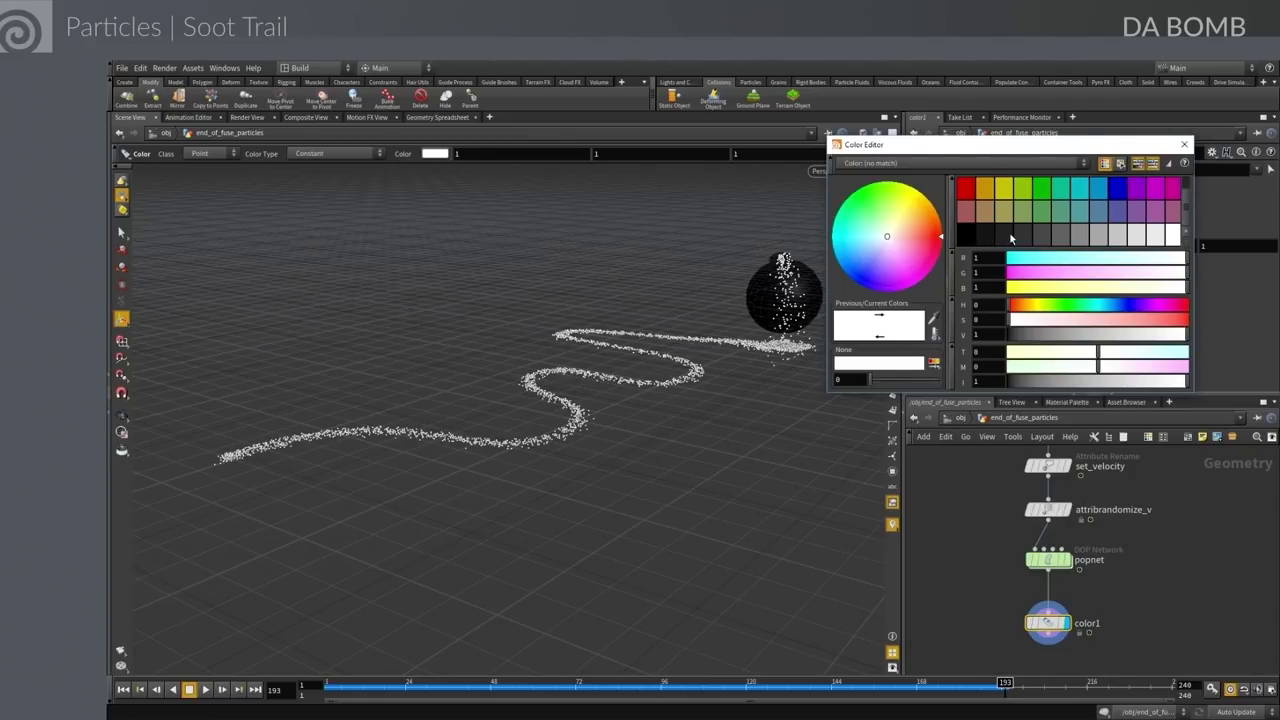
pyautogui.click(1011, 237)
pyautogui.click(1184, 144)
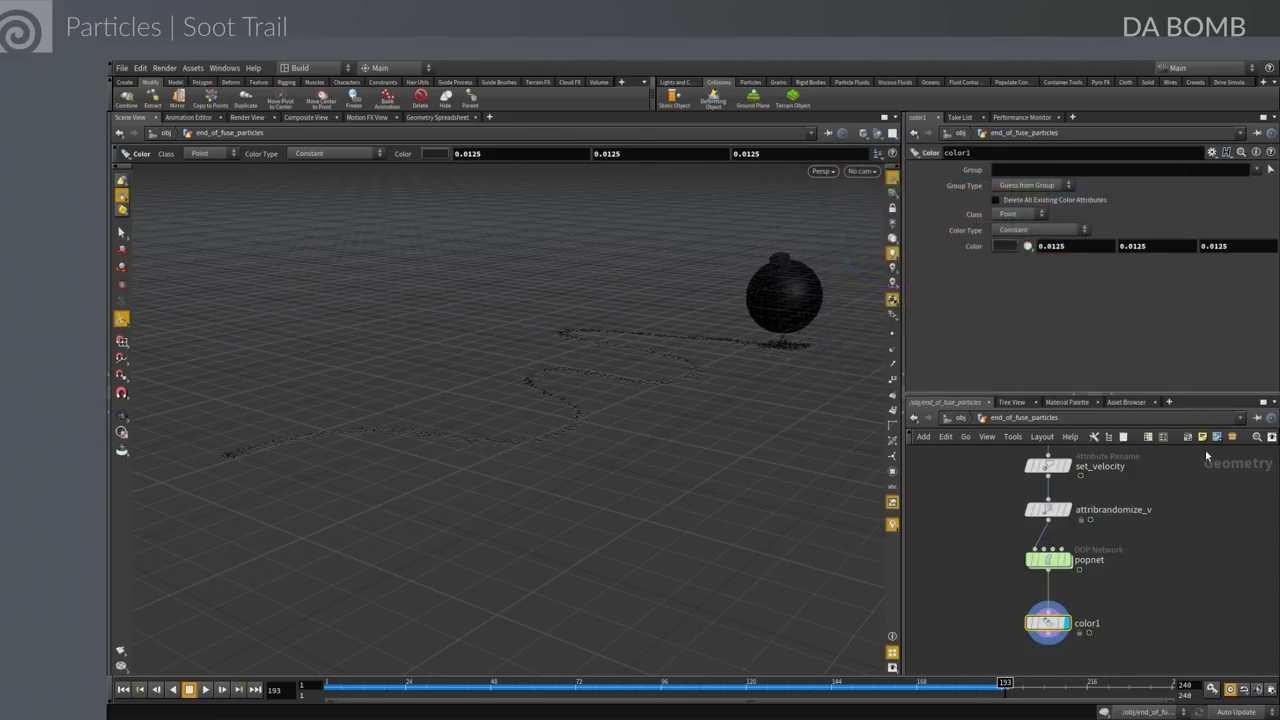
# Go back to the object level, return to frame 1, and activate the Select tool with the whole fuse in view
pyautogui.click(950, 420)
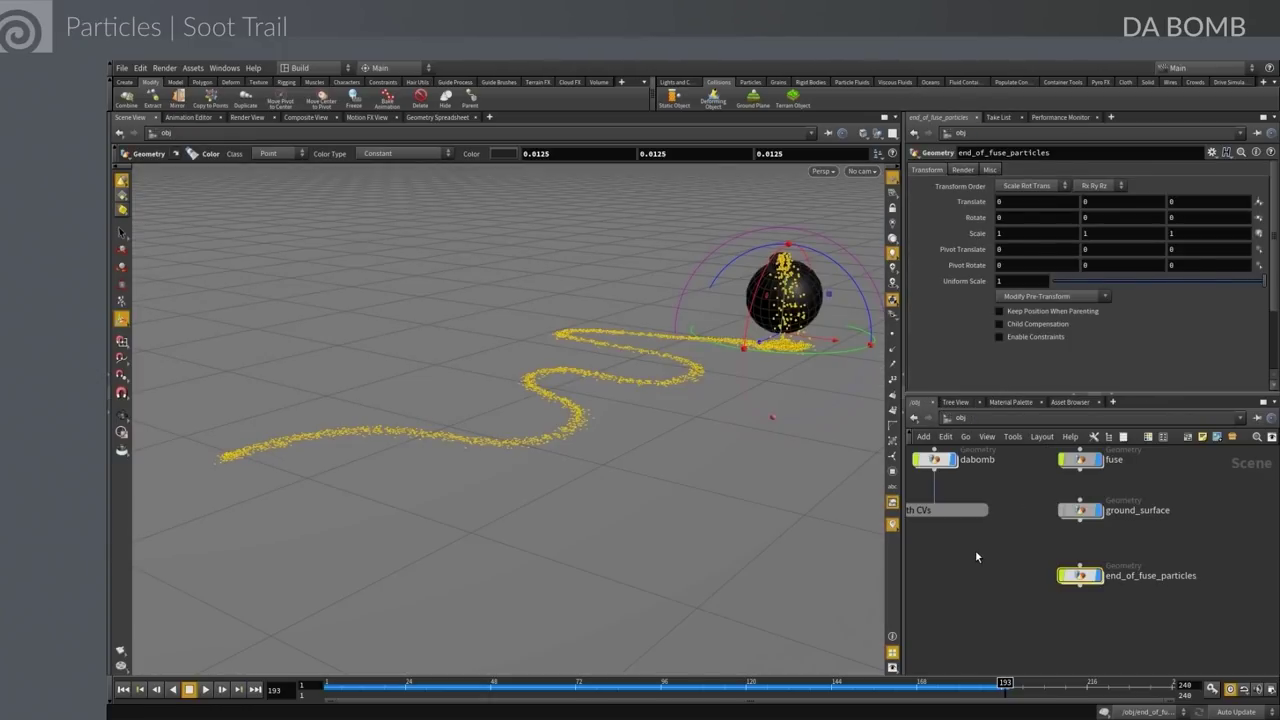
pyautogui.hotkey('ctrl', 'Up')
pyautogui.press('Escape')
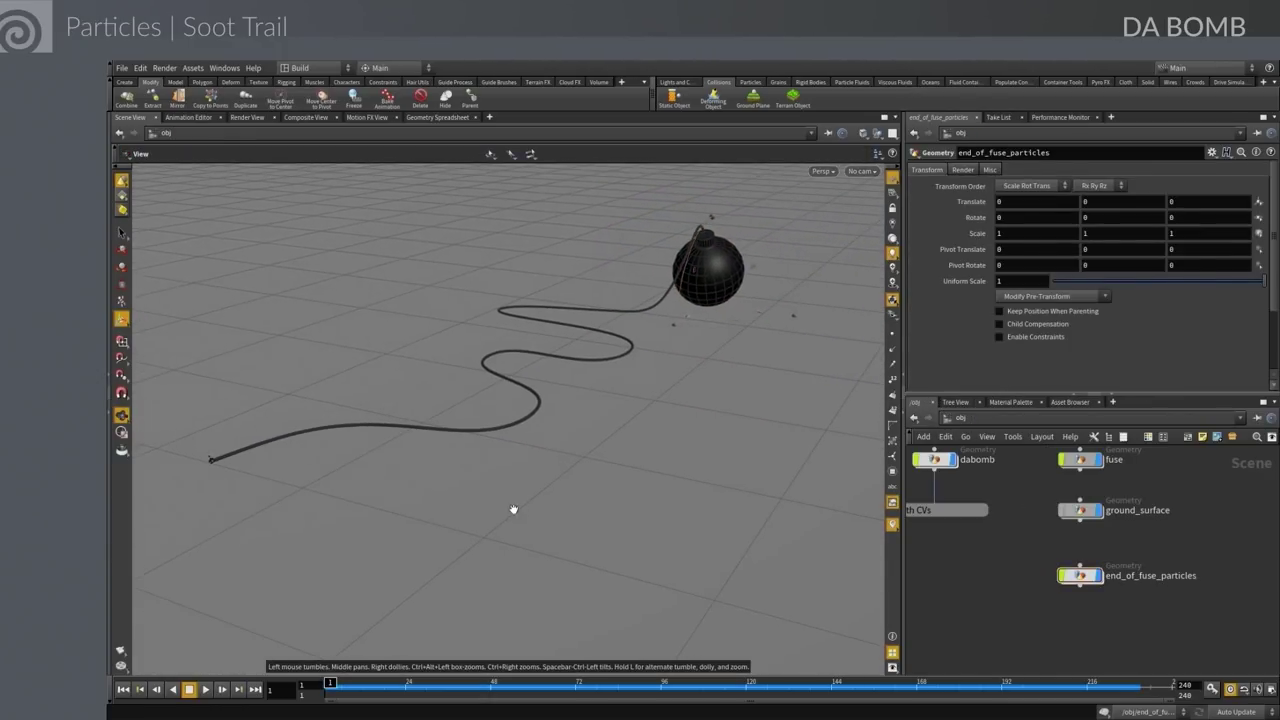
pyautogui.moveTo(513, 509); pyautogui.dragTo(557, 571)
pyautogui.press('Return')
pyautogui.click(122, 233)
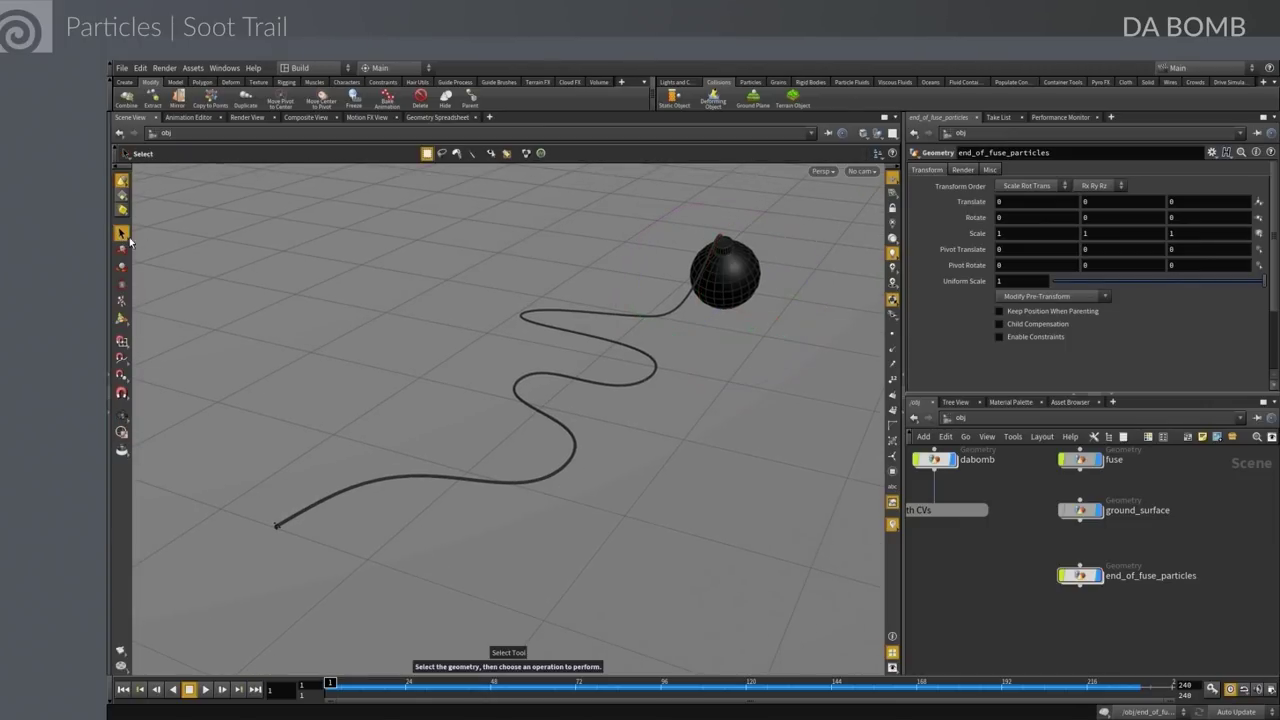
# Scrub the timeline to review the soot trail along the burning fuse, ending at frame 1
pyautogui.moveTo(330, 683); pyautogui.dragTo(241, 694)
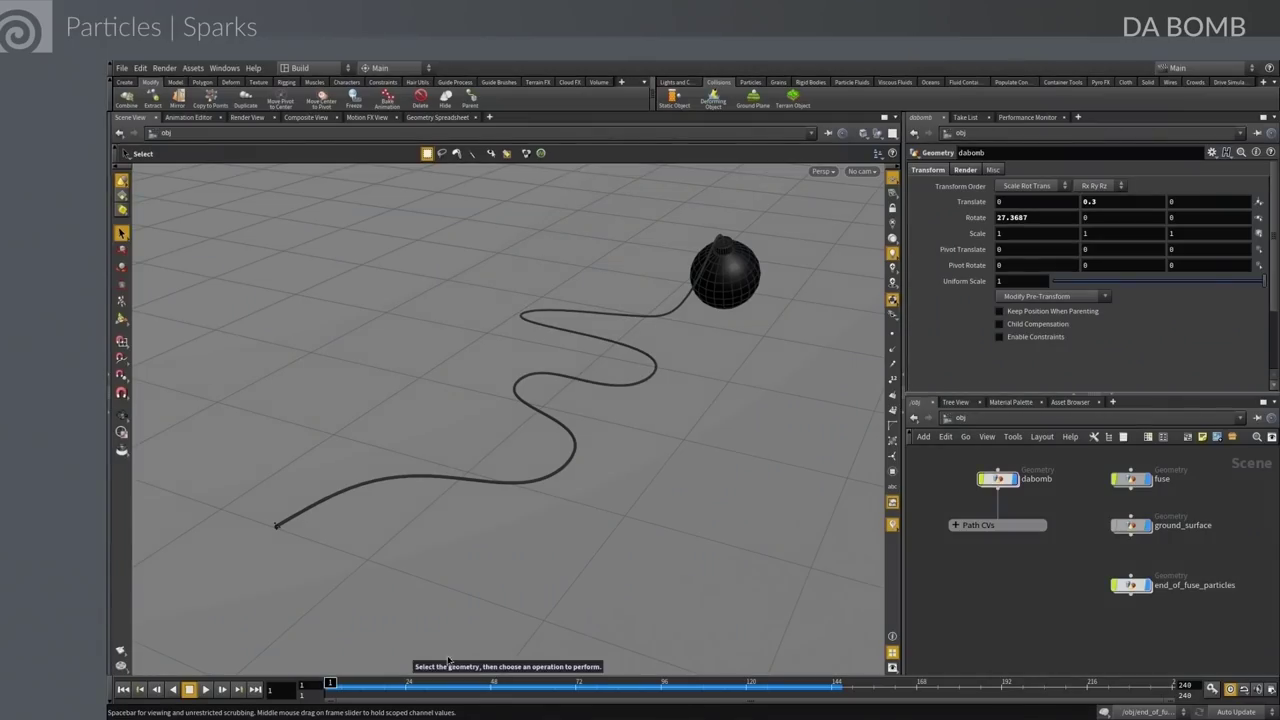
pyautogui.moveTo(329, 683); pyautogui.dragTo(300, 683)
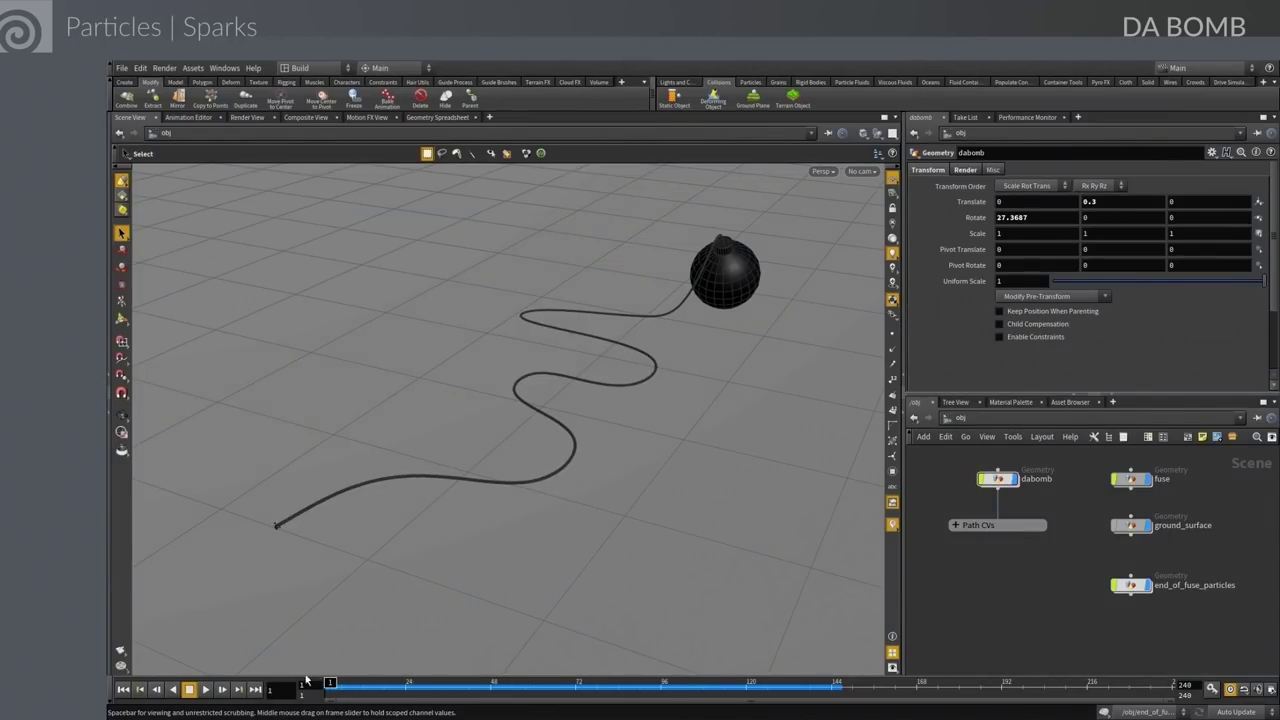
pyautogui.click(1127, 587)
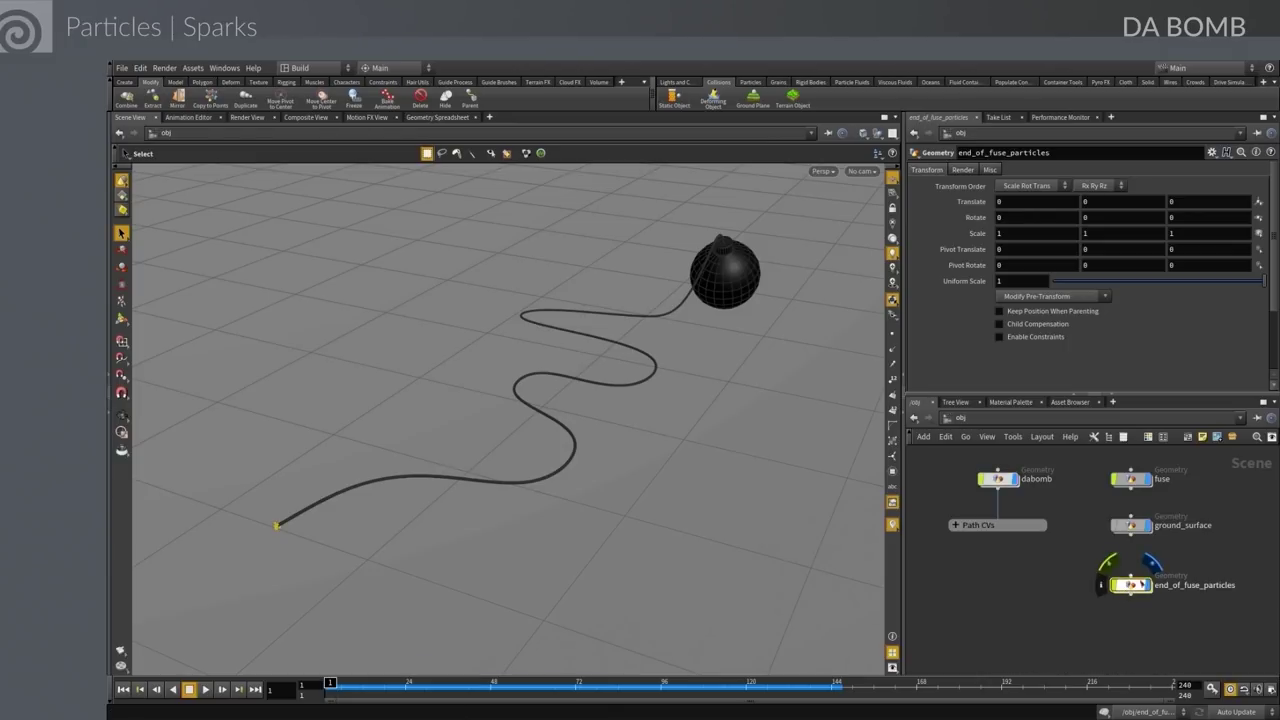
pyautogui.moveTo(373, 683); pyautogui.dragTo(326, 683)
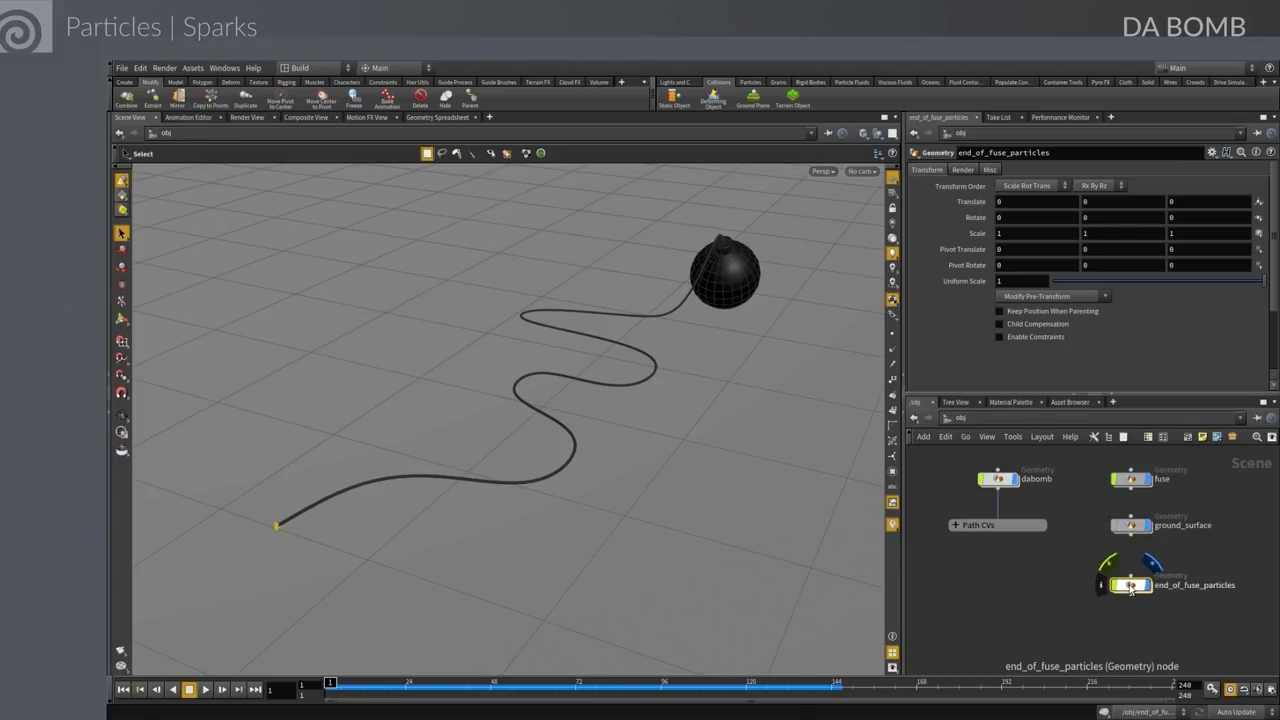
# Duplicate the end_of_fuse_particles object and rename the copy end_of_fuse_sparks
pyautogui.moveTo(1130, 585)
pyautogui.keyDown('alt'); pyautogui.mouseDown()
pyautogui.moveTo(990, 587)
pyautogui.moveTo(1137, 587)
pyautogui.mouseUp(); pyautogui.keyUp('alt')
pyautogui.doubleClick(1066, 586)
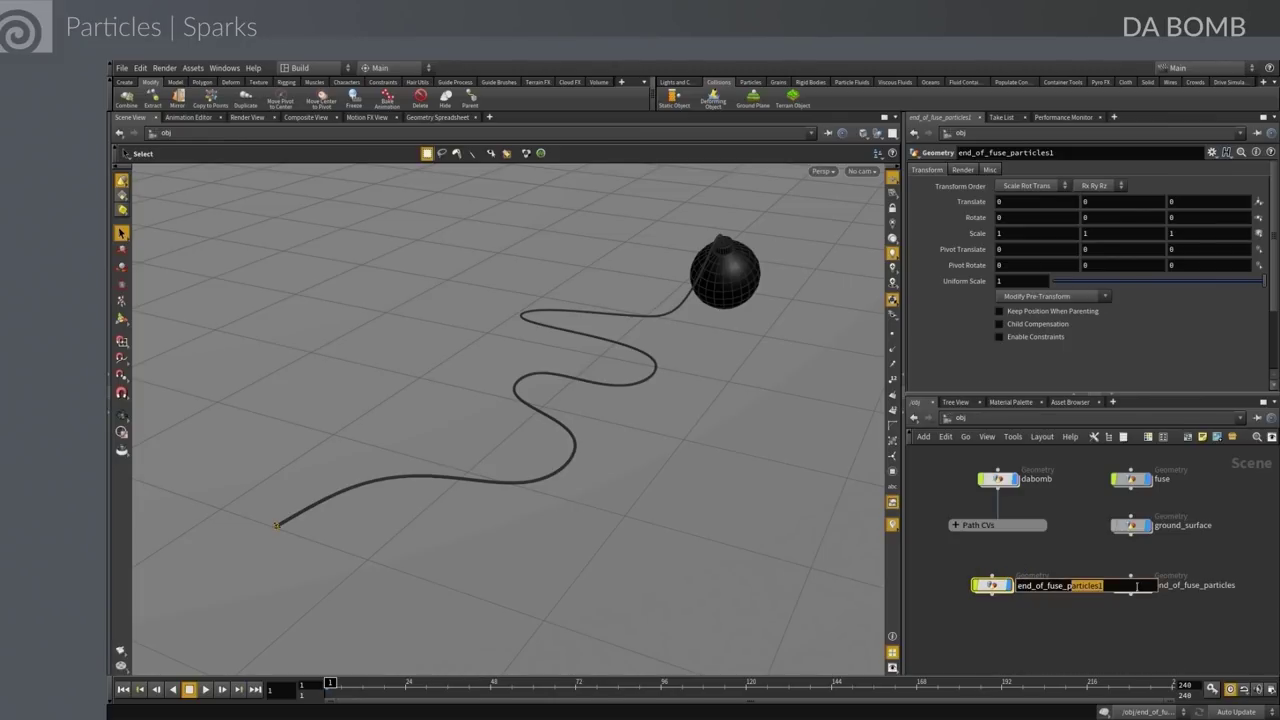
pyautogui.press('BackSpace')
pyautogui.press('BackSpace')
pyautogui.write('sparks')
pyautogui.press('Return')
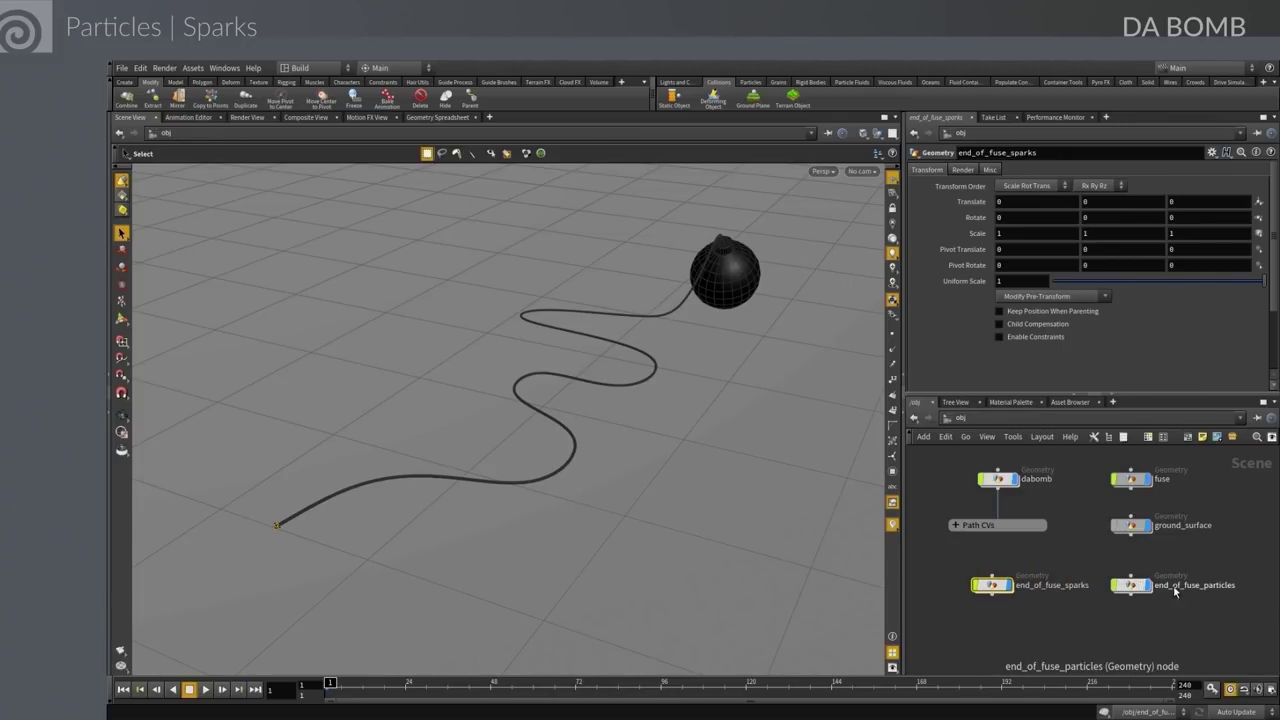
# Hide the end_of_fuse_particles object and go inside end_of_fuse_sparks
pyautogui.click(1133, 585)
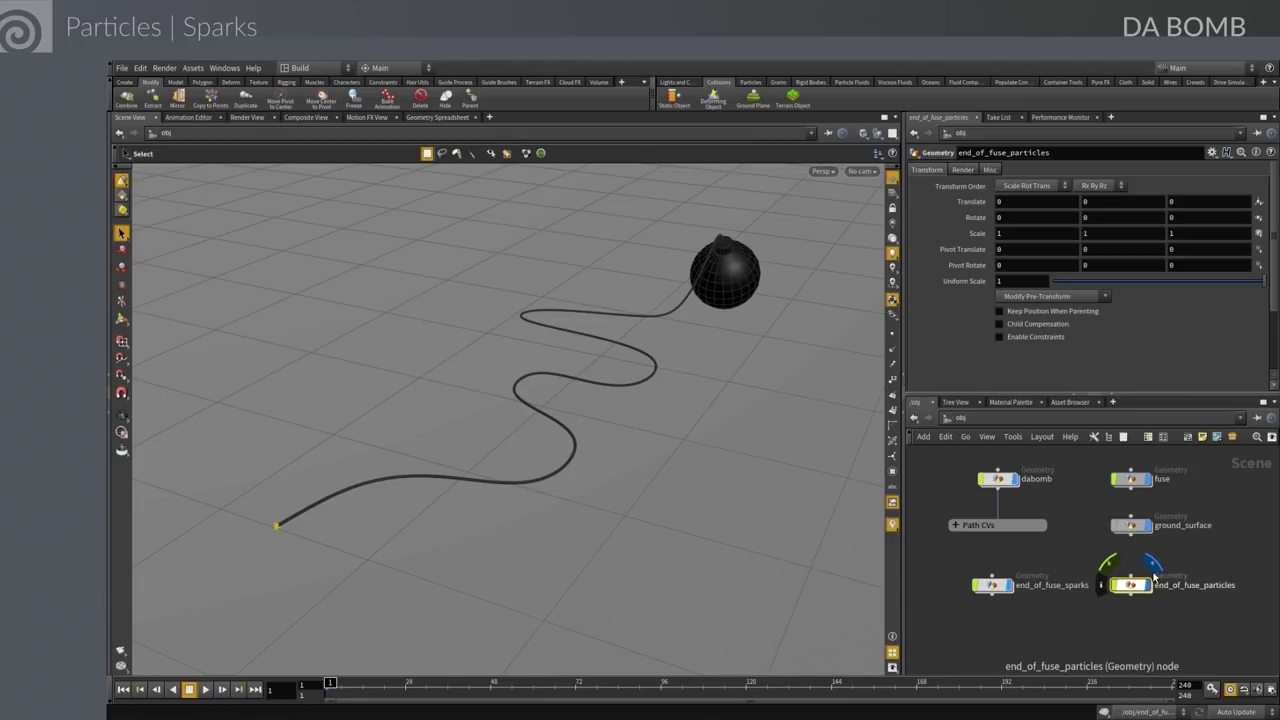
pyautogui.click(993, 586)
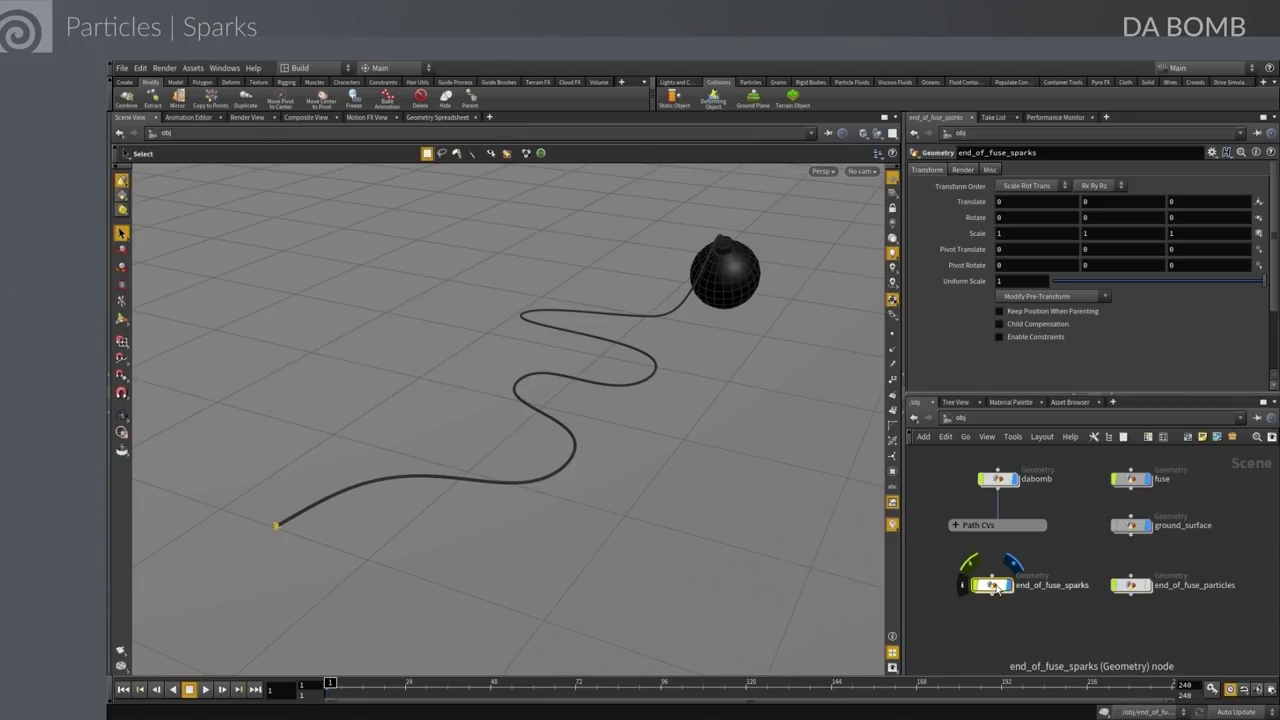
pyautogui.doubleClick(993, 586)
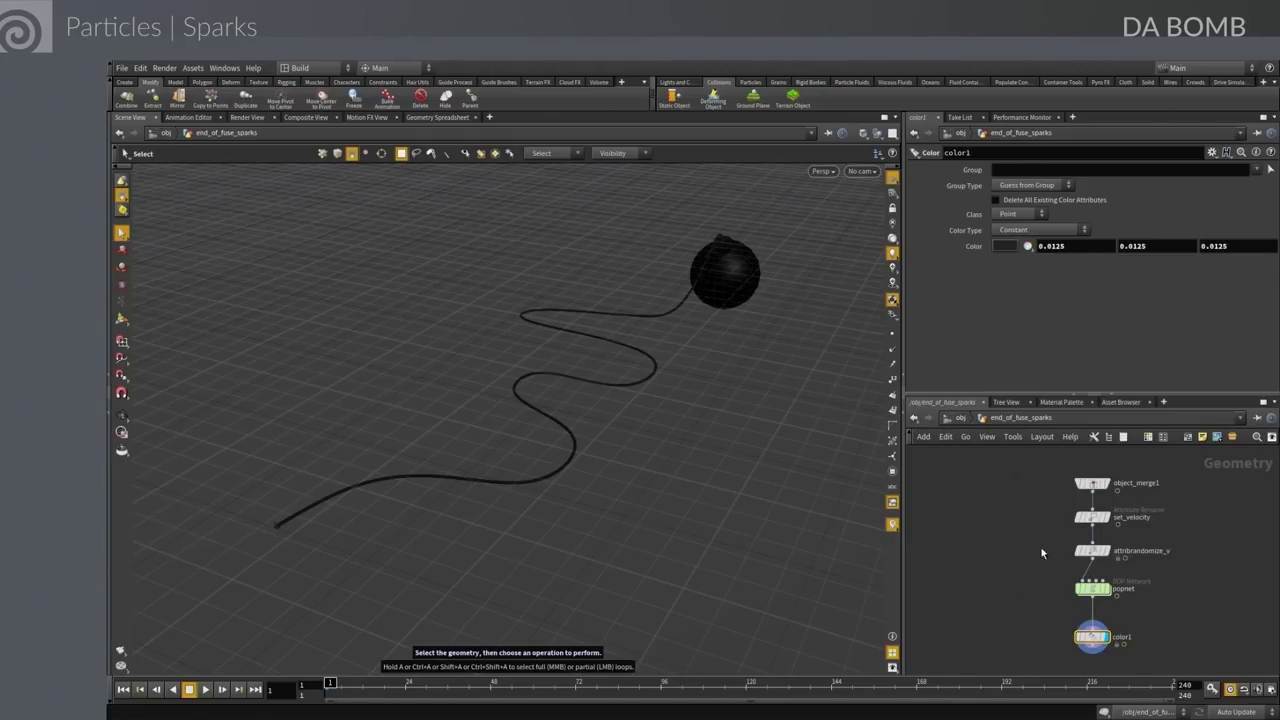
# Delete the POP Collision Detect node from the popnet inside end_of_fuse_sparks
pyautogui.moveTo(1128, 626)
pyautogui.doubleClick(1092, 588)
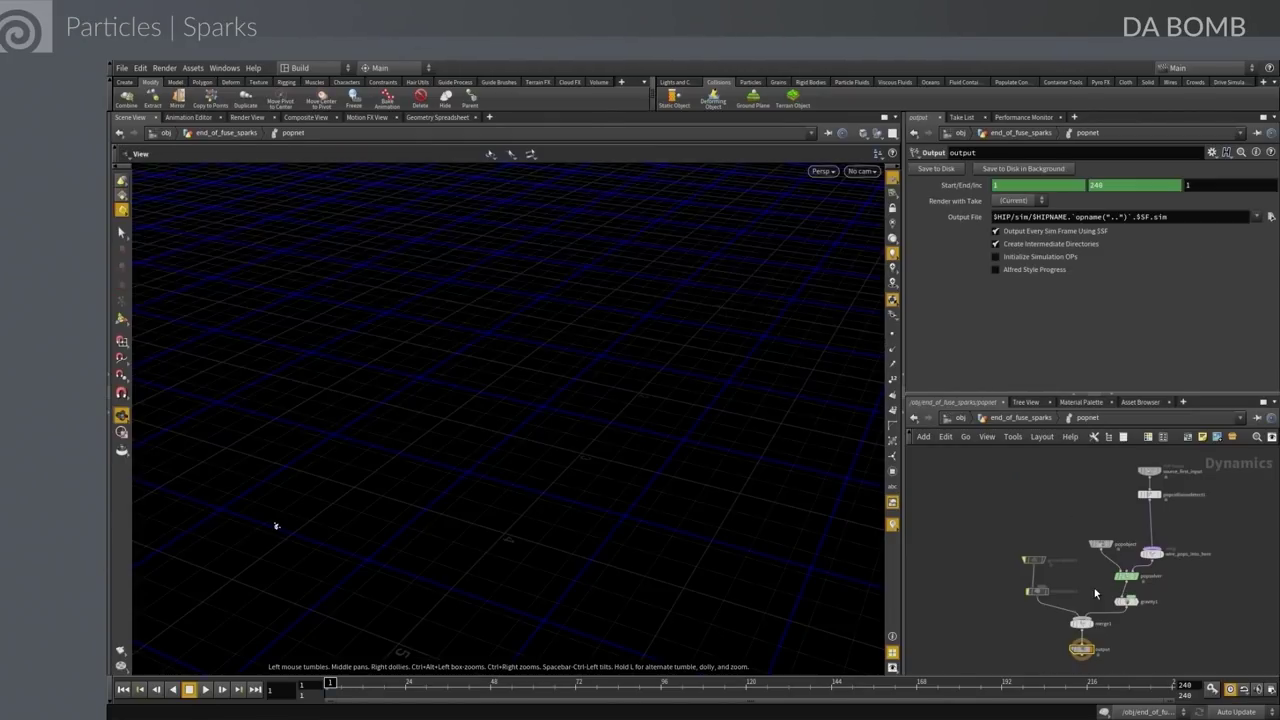
pyautogui.click(1148, 495)
pyautogui.press('Delete')
# Play the sparks simulation to check how the particles fall, and return to frame 1
pyautogui.click(205, 689)
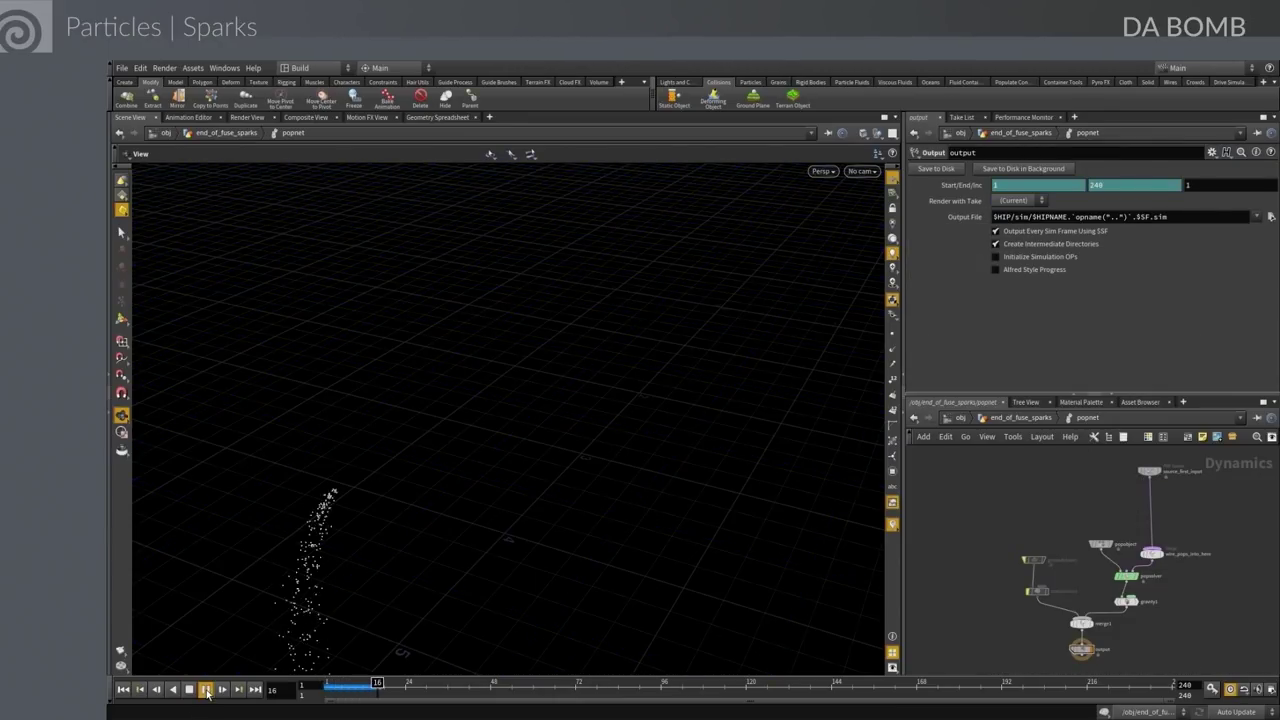
pyautogui.click(189, 689)
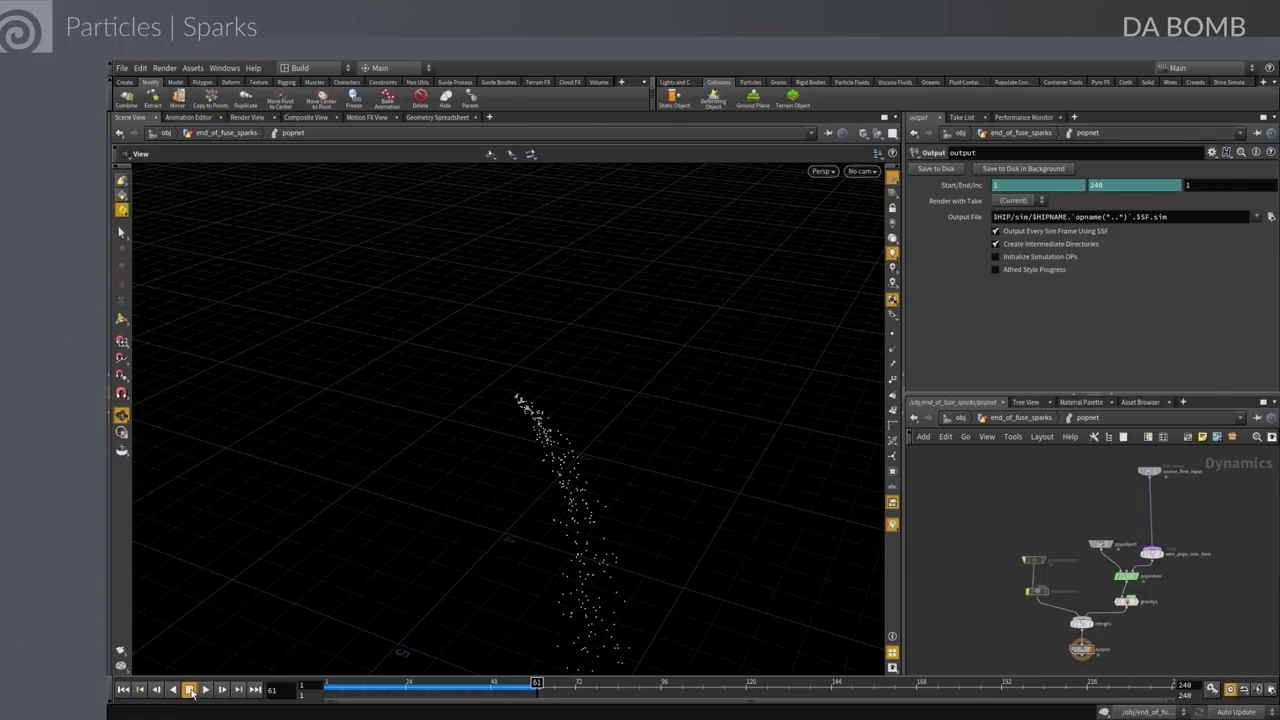
pyautogui.click(123, 689)
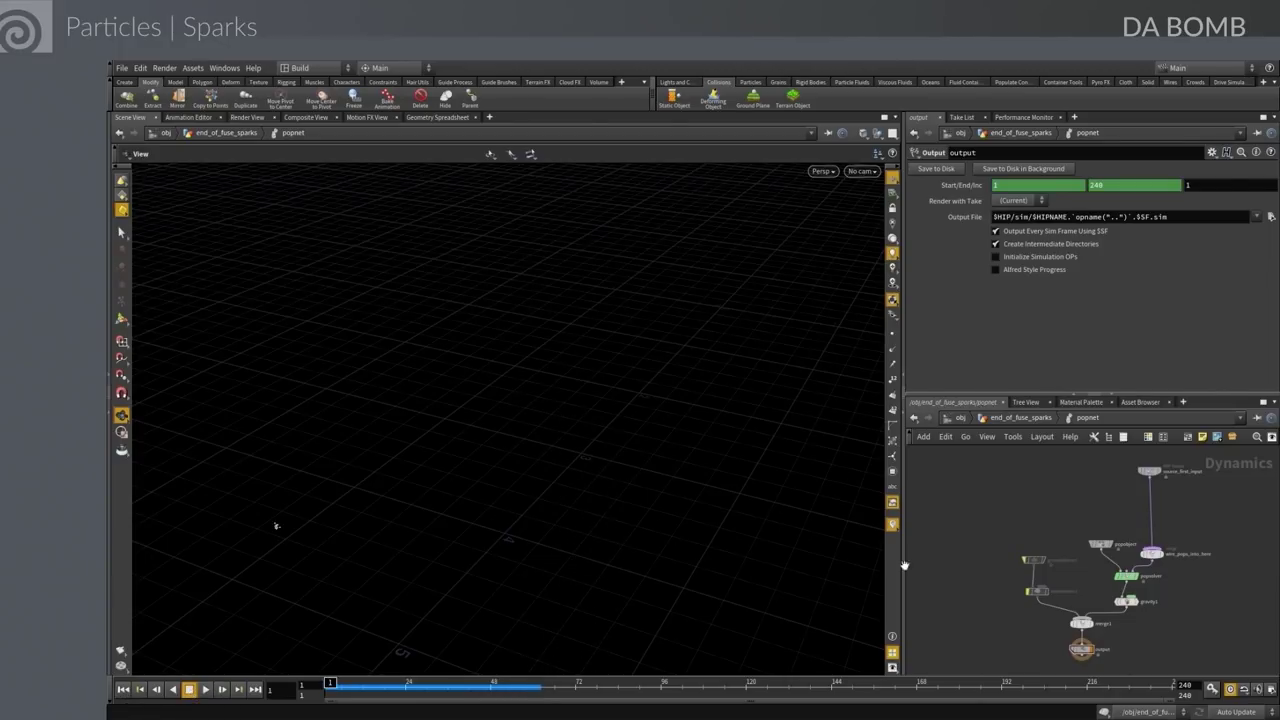
# Rename the source_first_input POP Source node to sparks
pyautogui.click(1152, 471)
pyautogui.doubleClick(1176, 473)
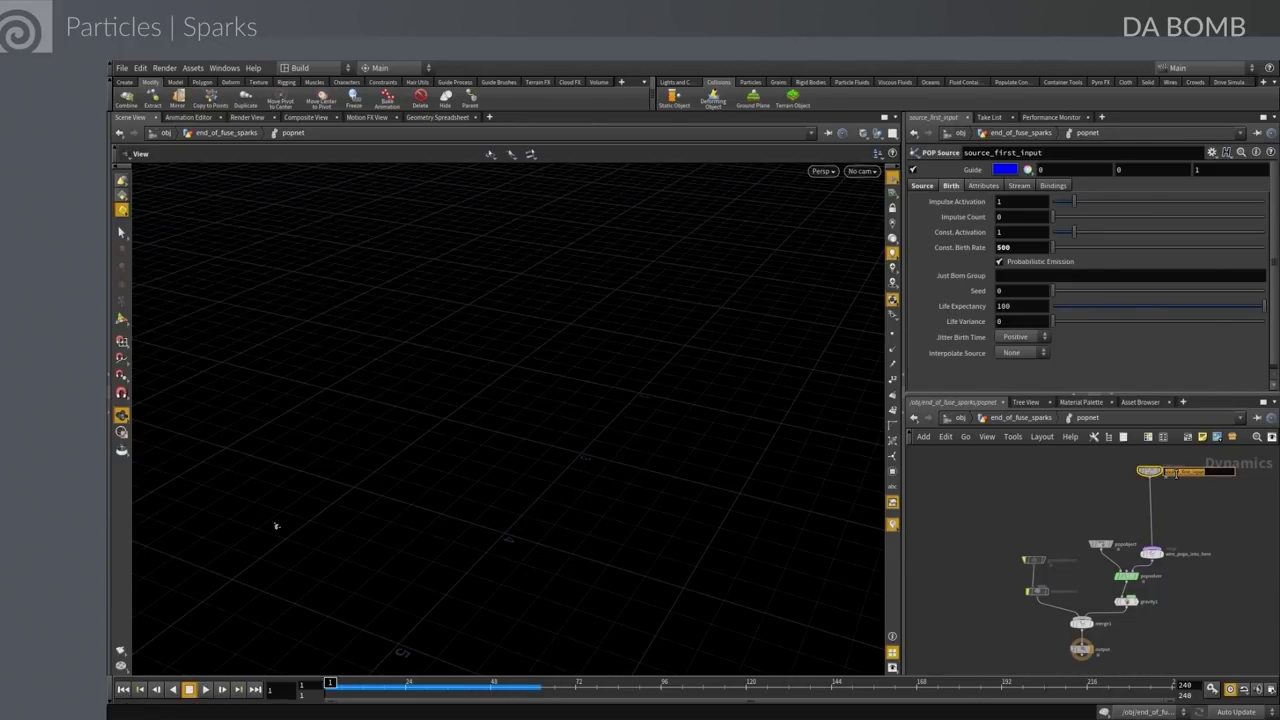
pyautogui.write('sparks')
pyautogui.press('Return')
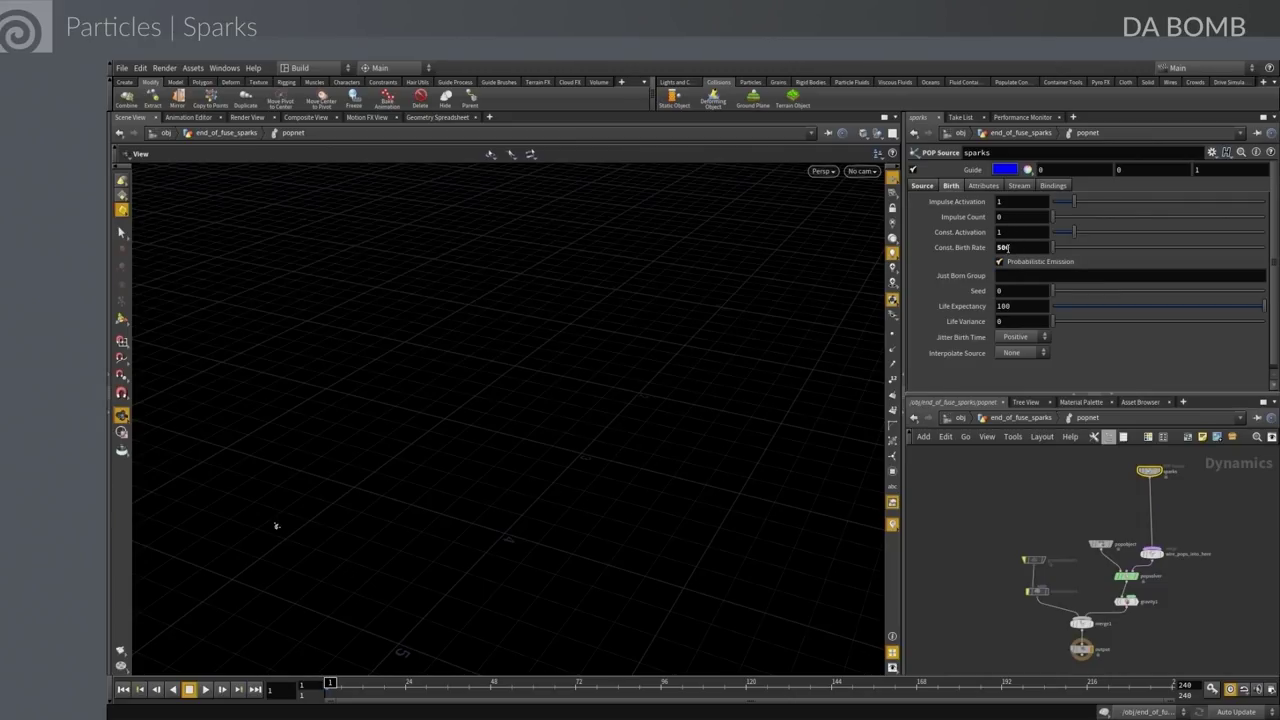
# Set the sparks source's life expectancy to .075 and its life variance to .015
pyautogui.doubleClick(1004, 305)
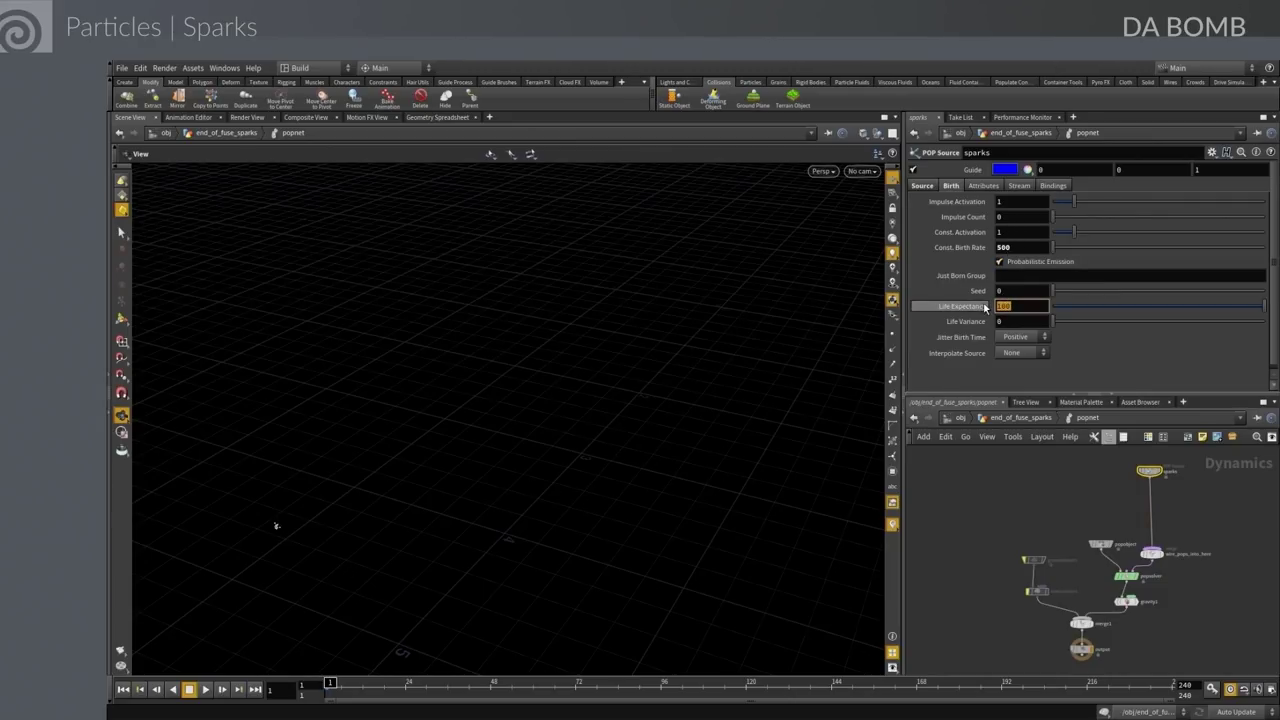
pyautogui.write('.075')
pyautogui.press('Tab')
pyautogui.write('.0')
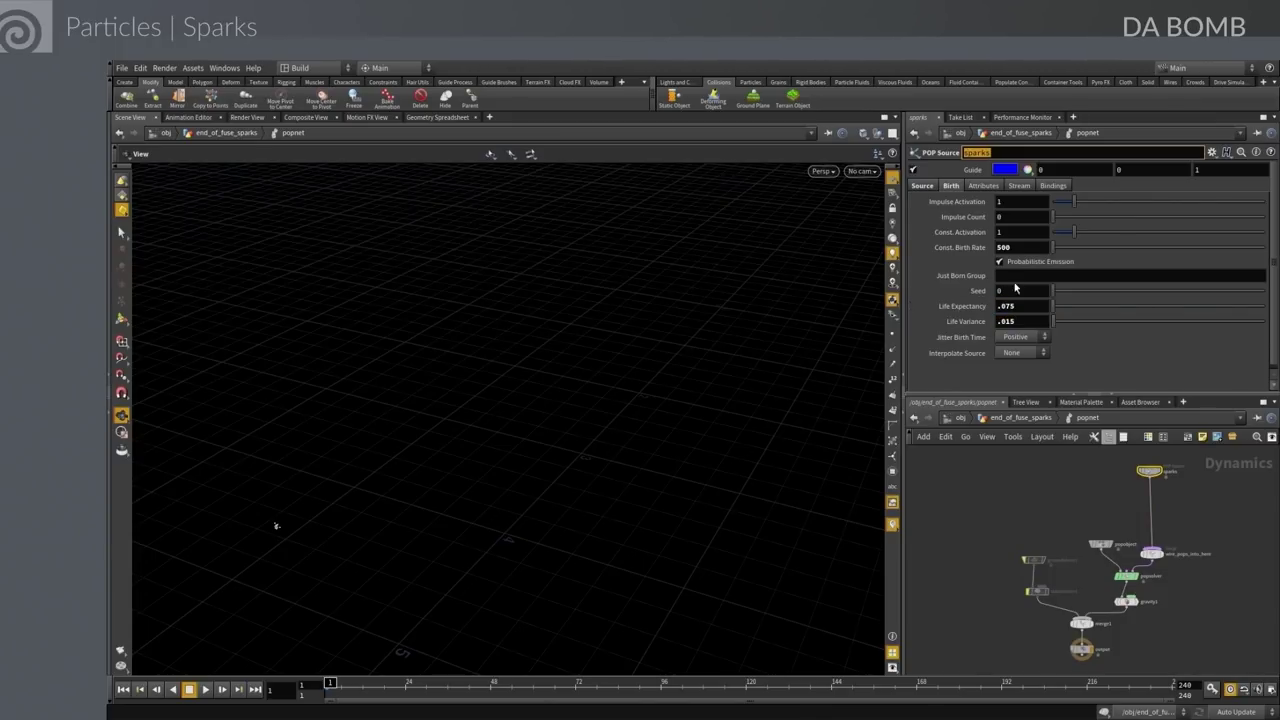
# Name the sparks source's just born group justborn
pyautogui.click(1014, 277)
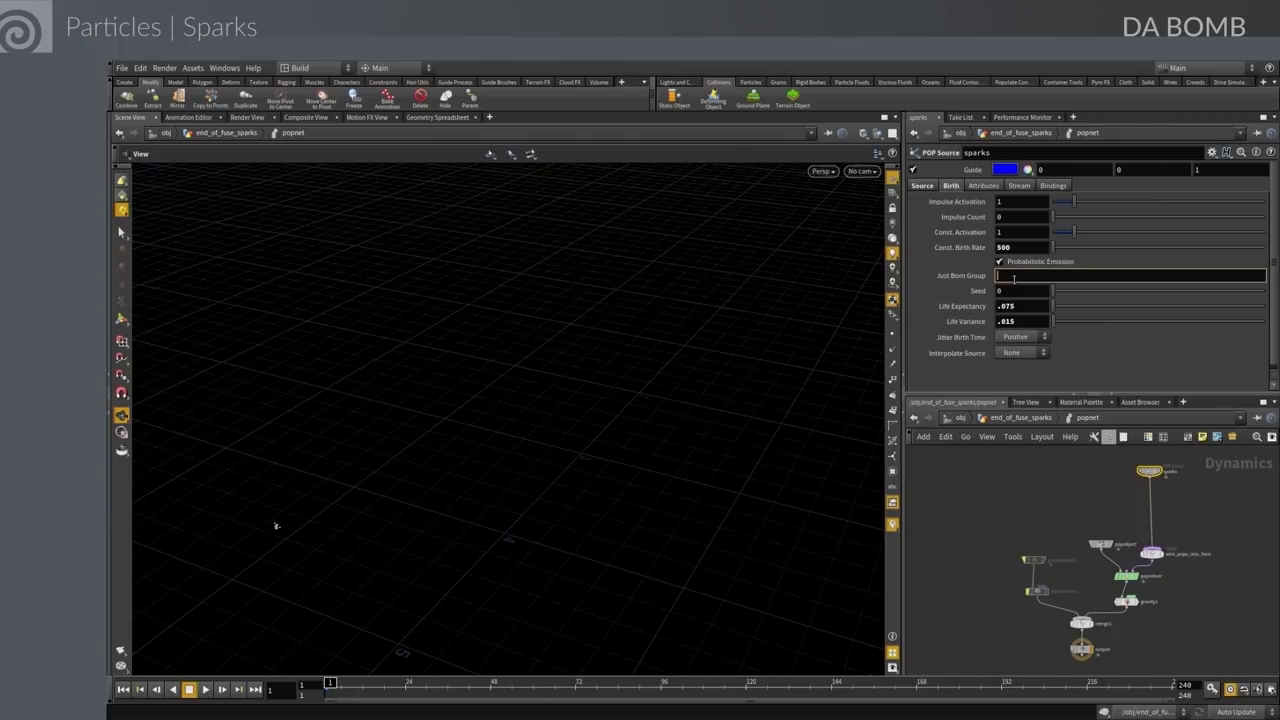
pyautogui.write('justborn')
pyautogui.press('Return')
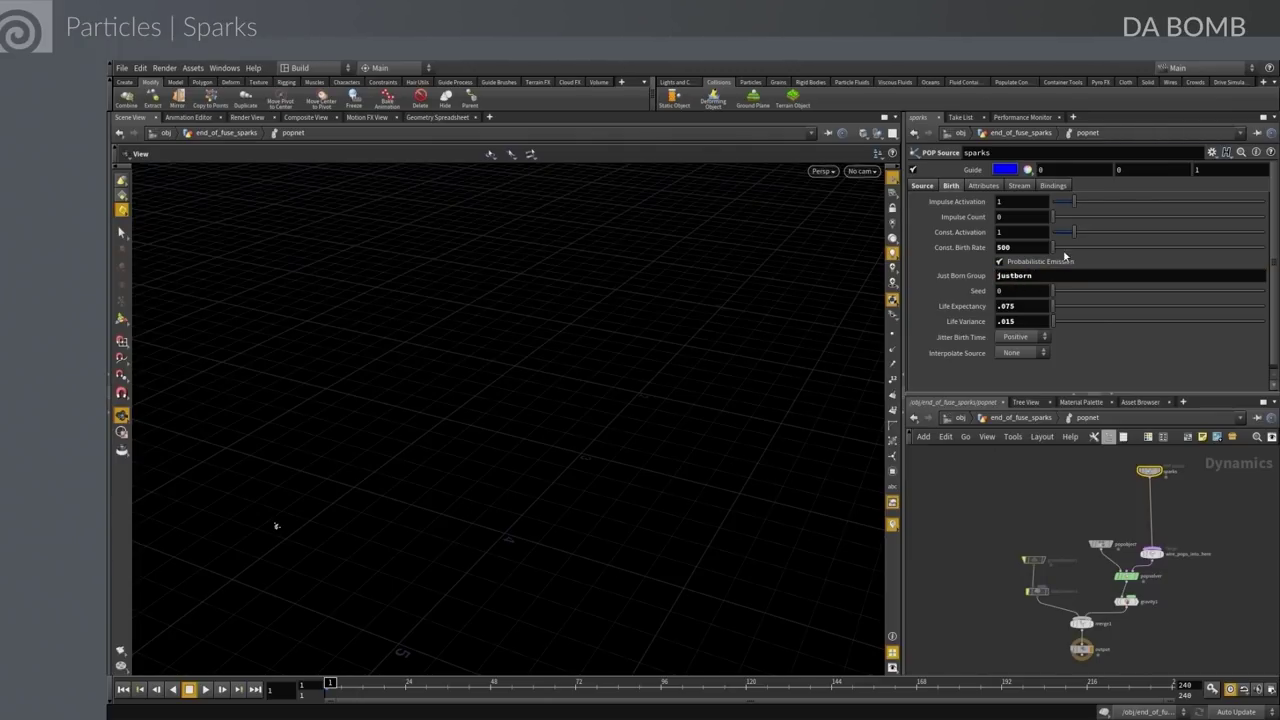
# Make the sparks source add to the inherited velocity as its initial velocity
pyautogui.click(983, 186)
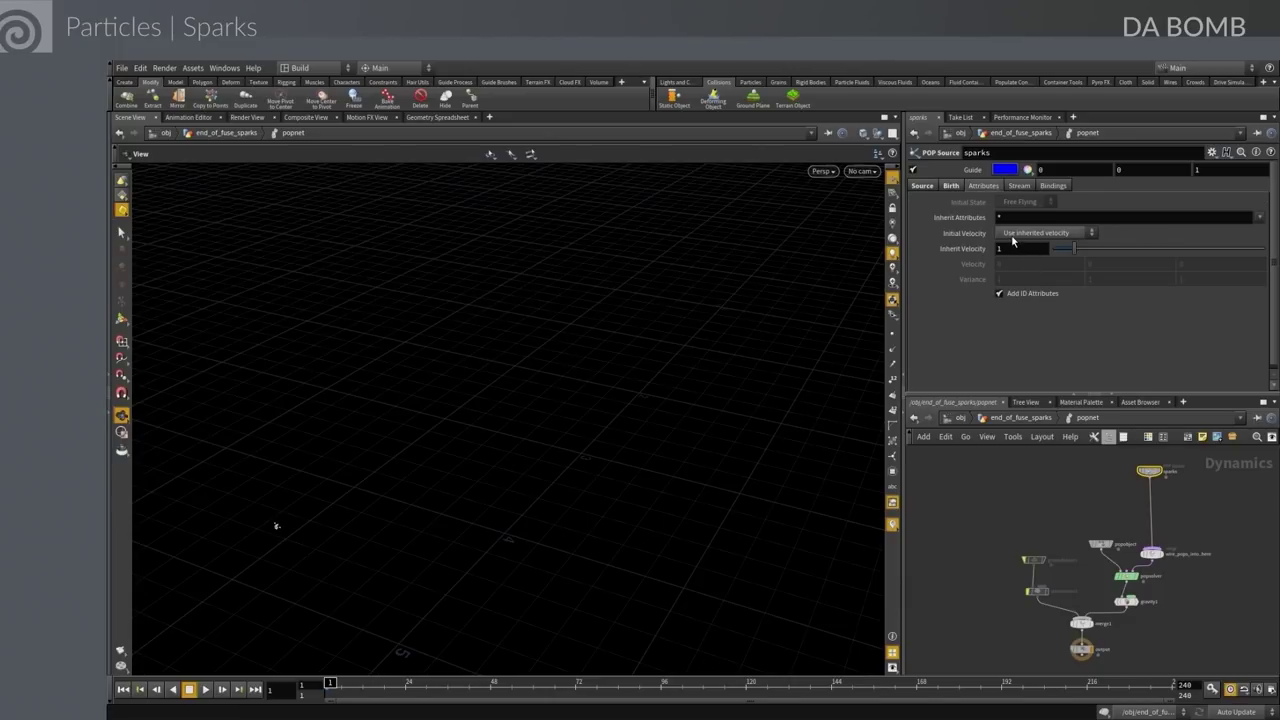
pyautogui.click(1012, 236)
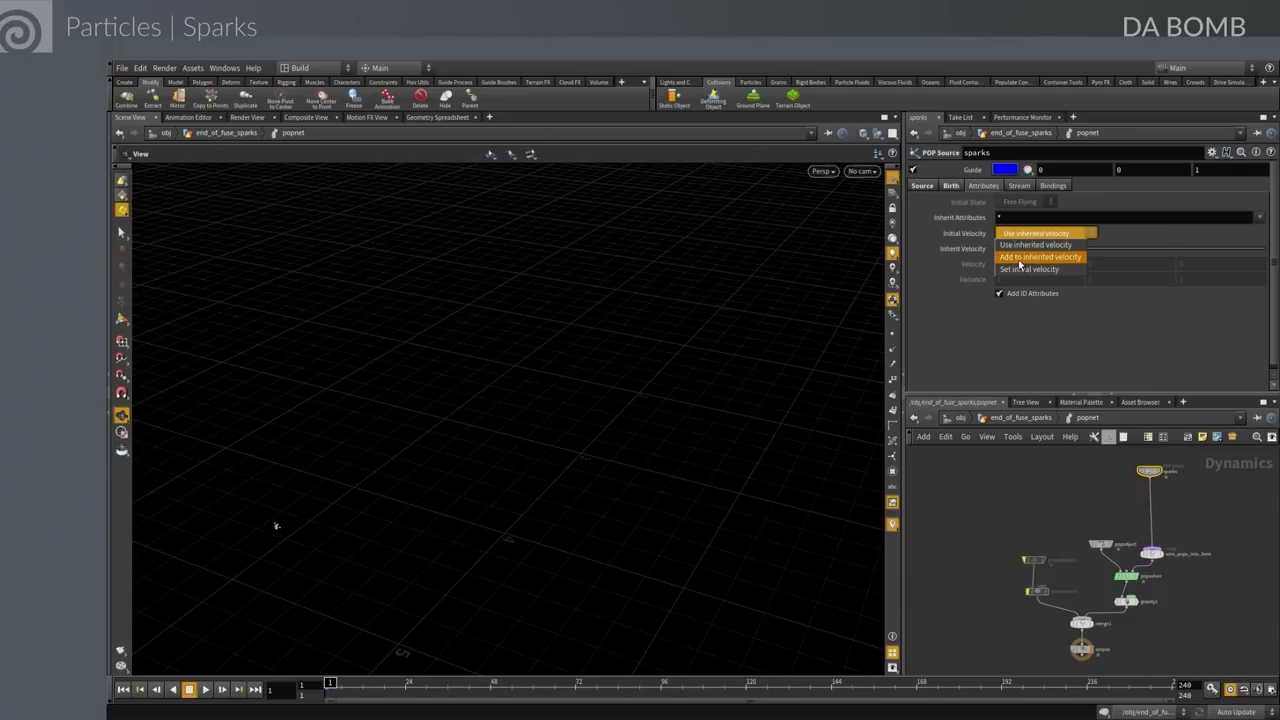
pyautogui.click(1019, 258)
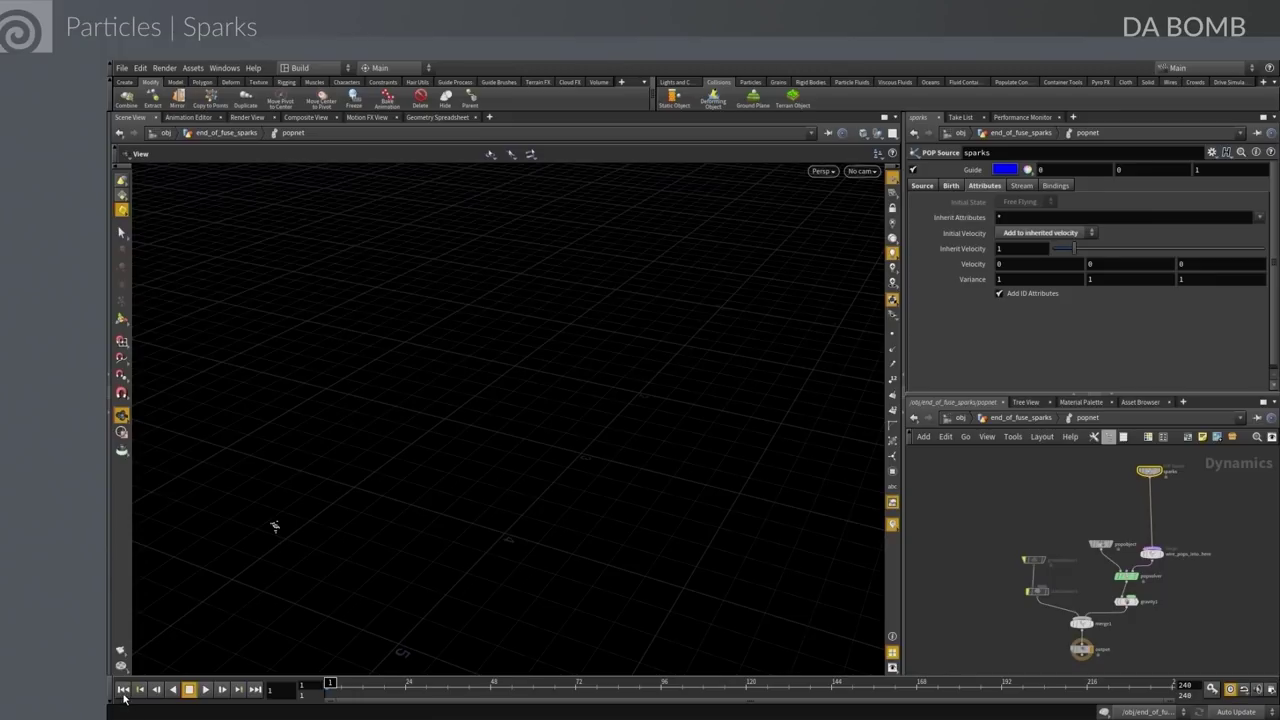
# Play the sparks simulation, examine the particles up close, and scrub back through the early frames to frame 9
pyautogui.click(204, 692)
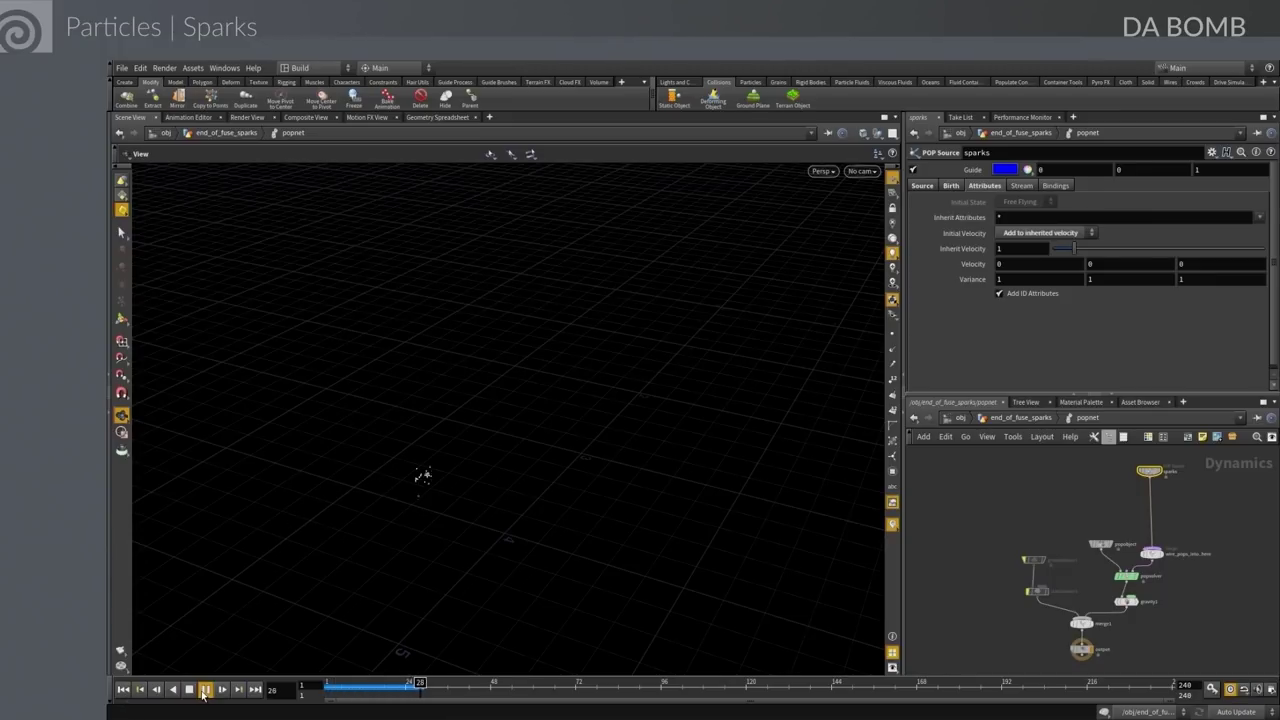
pyautogui.click(204, 692)
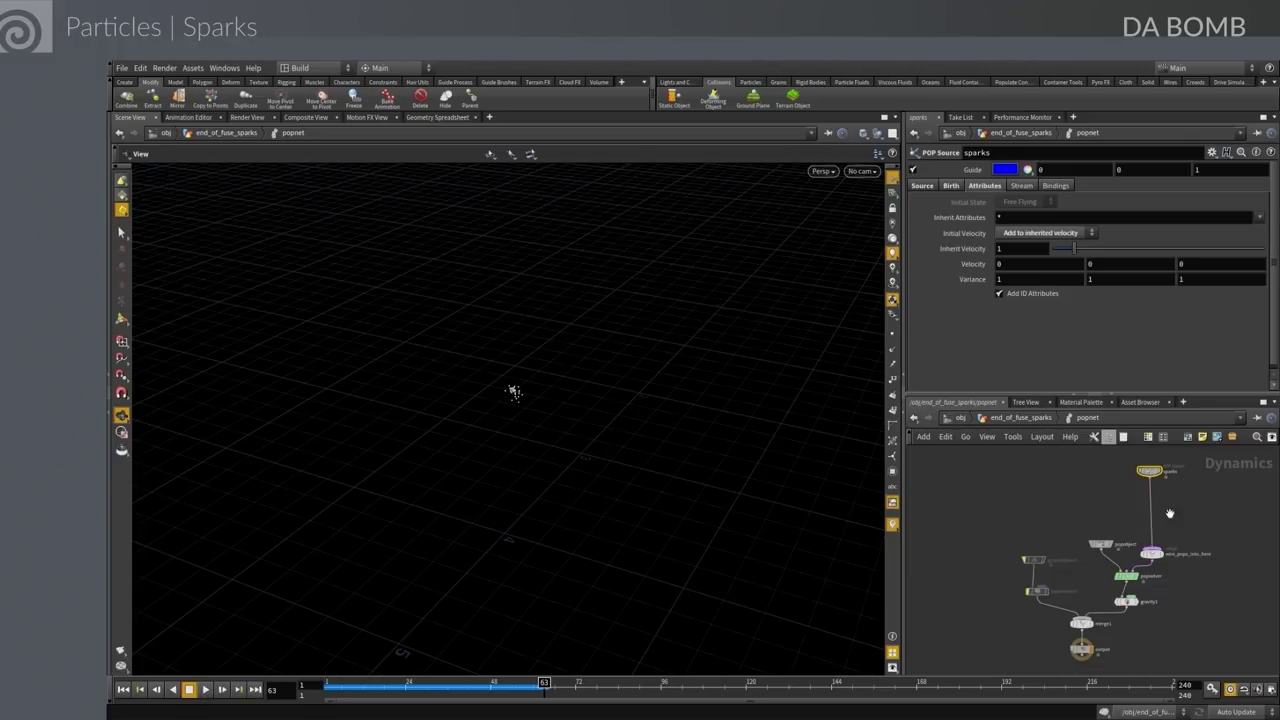
pyautogui.scroll(5, 1163, 520)
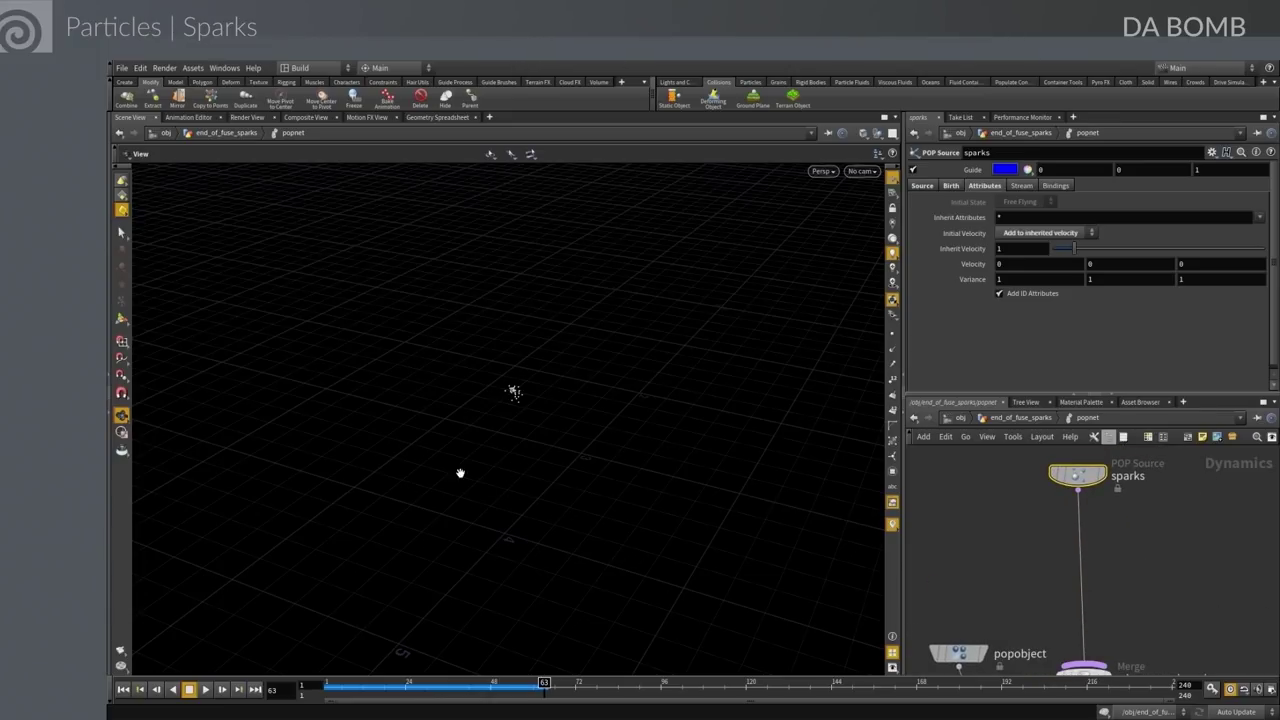
pyautogui.moveTo(460, 474); pyautogui.dragTo(705, 310)
pyautogui.moveTo(471, 440); pyautogui.dragTo(626, 397)
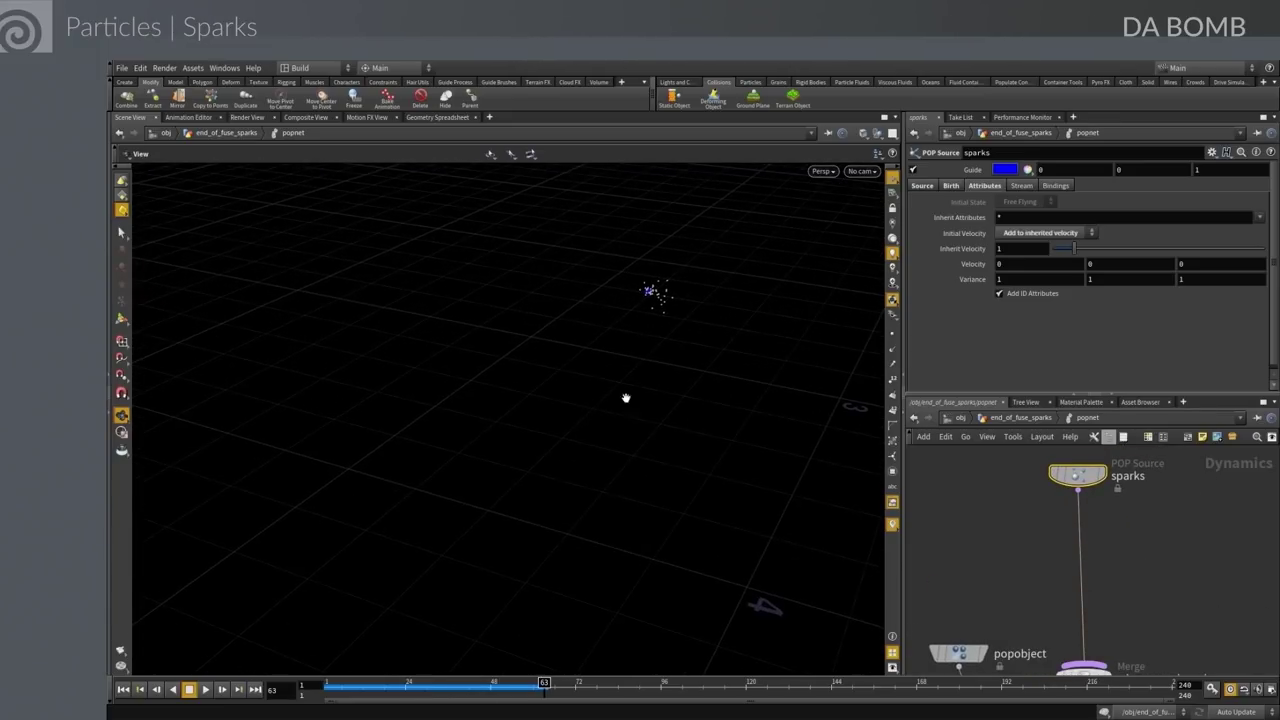
pyautogui.moveTo(394, 690); pyautogui.dragTo(300, 690)
pyautogui.moveTo(380, 560); pyautogui.dragTo(443, 643)
pyautogui.moveTo(333, 688)
pyautogui.mouseDown()
pyautogui.moveTo(430, 682)
pyautogui.moveTo(352, 678)
pyautogui.mouseUp()
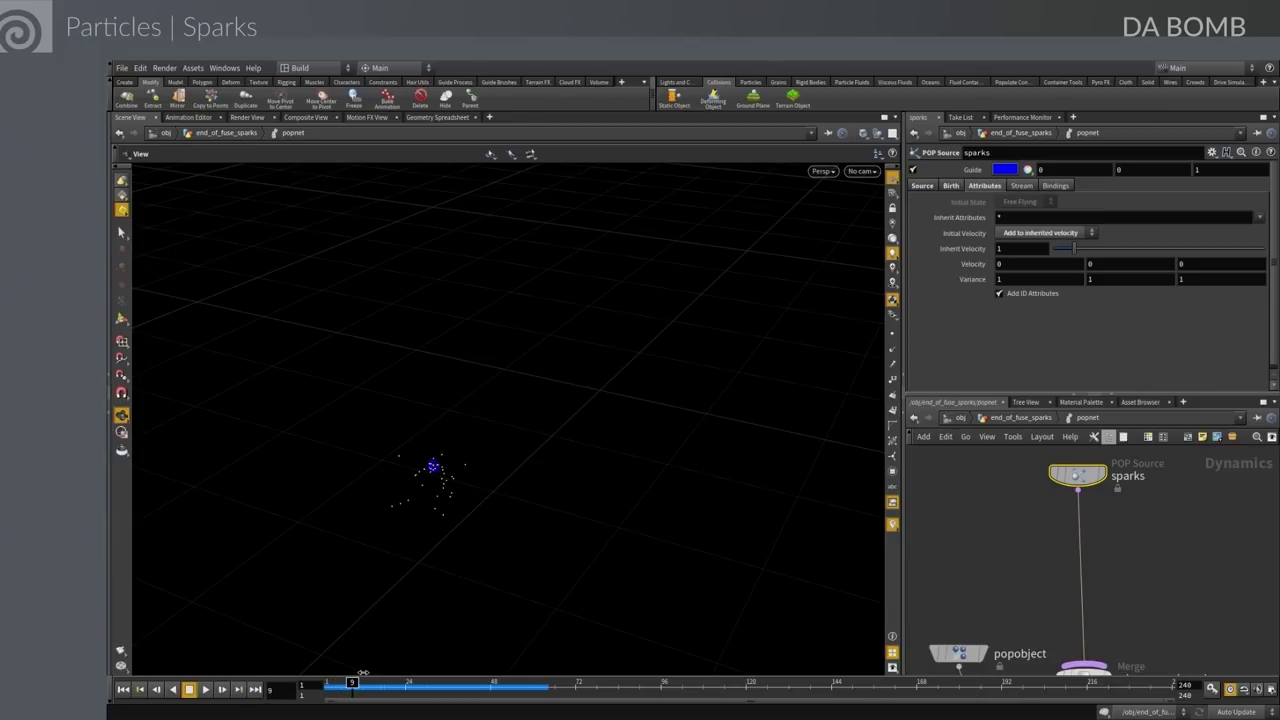
# Insert a POP Color node on the wire between sparks and the wire_pops_into_here merge
pyautogui.click(1136, 561)
pyautogui.press('Tab')
pyautogui.write('popforce')
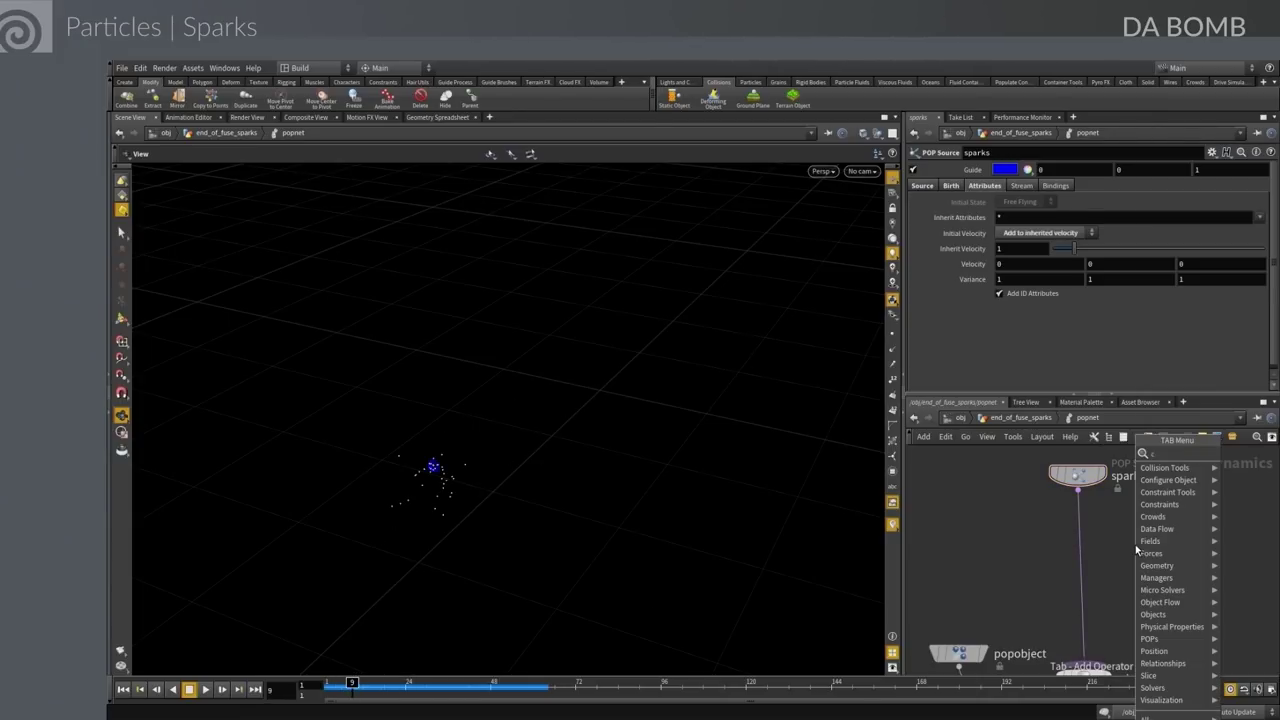
pyautogui.press('Return')
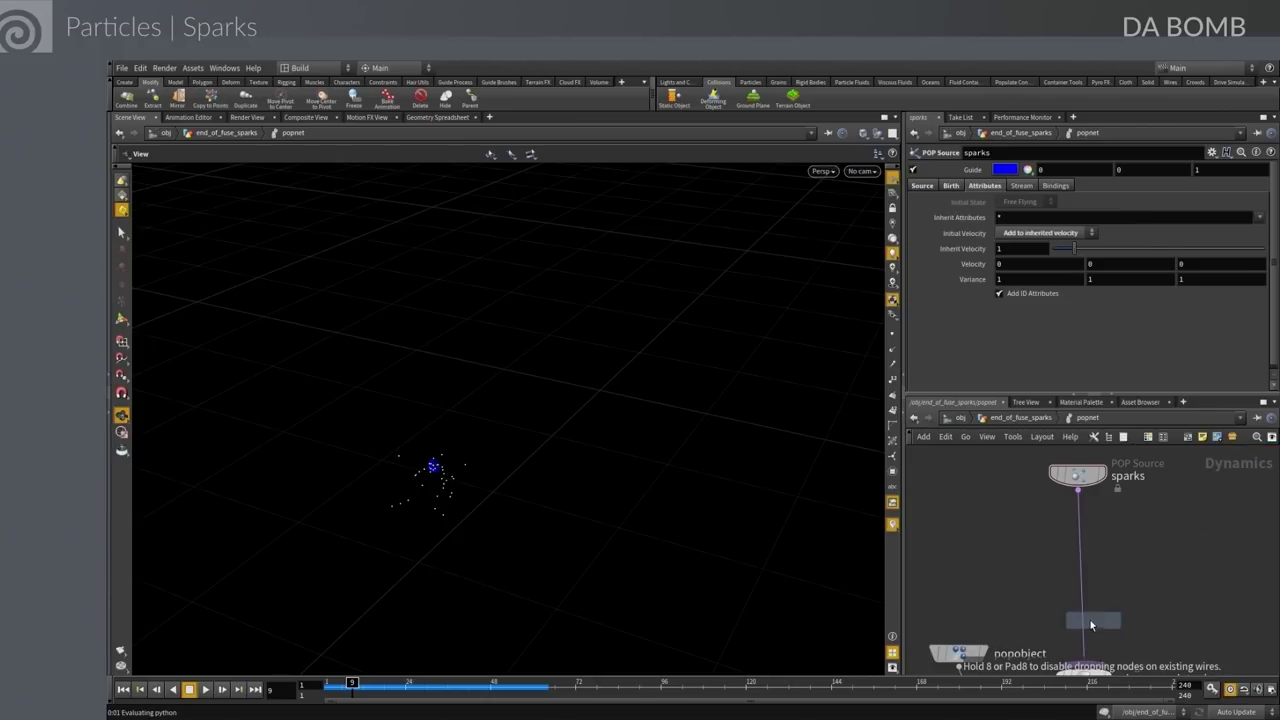
pyautogui.click(1086, 620)
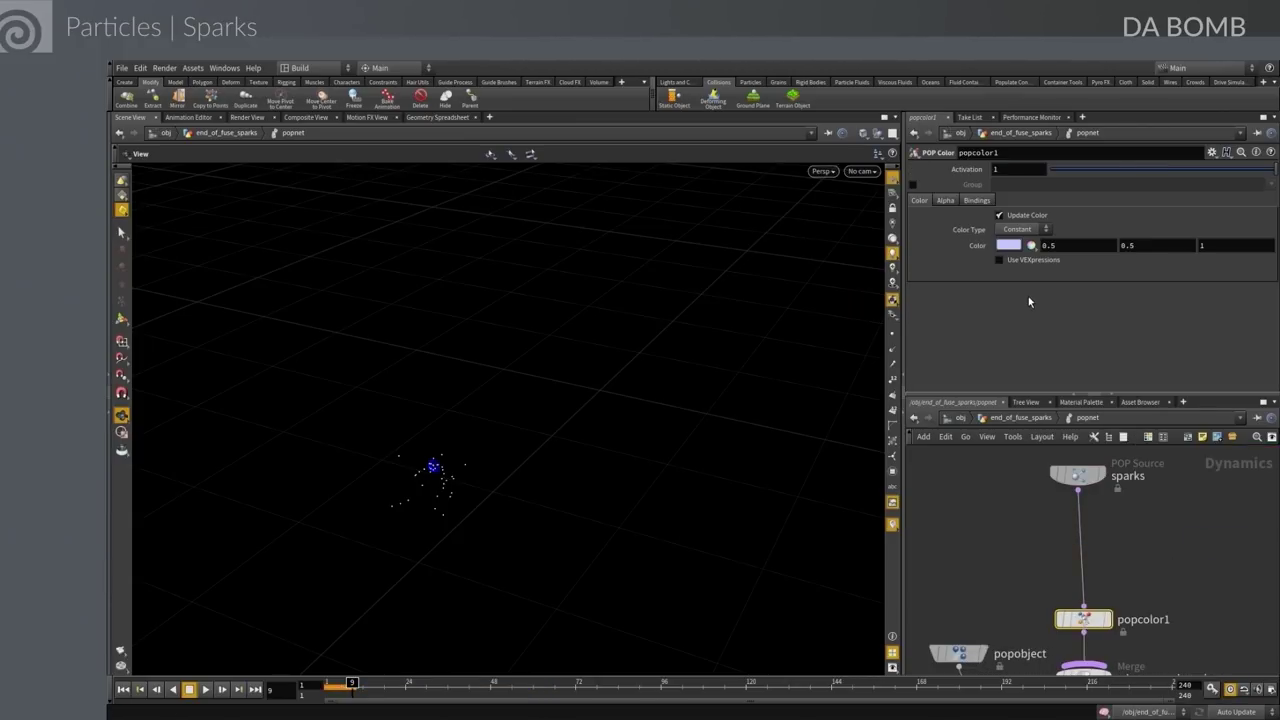
# Set the POP Color node's colour to yellow (0.9, 0.9, 0) and advance to frame 13
pyautogui.click(1008, 246)
pyautogui.click(1004, 192)
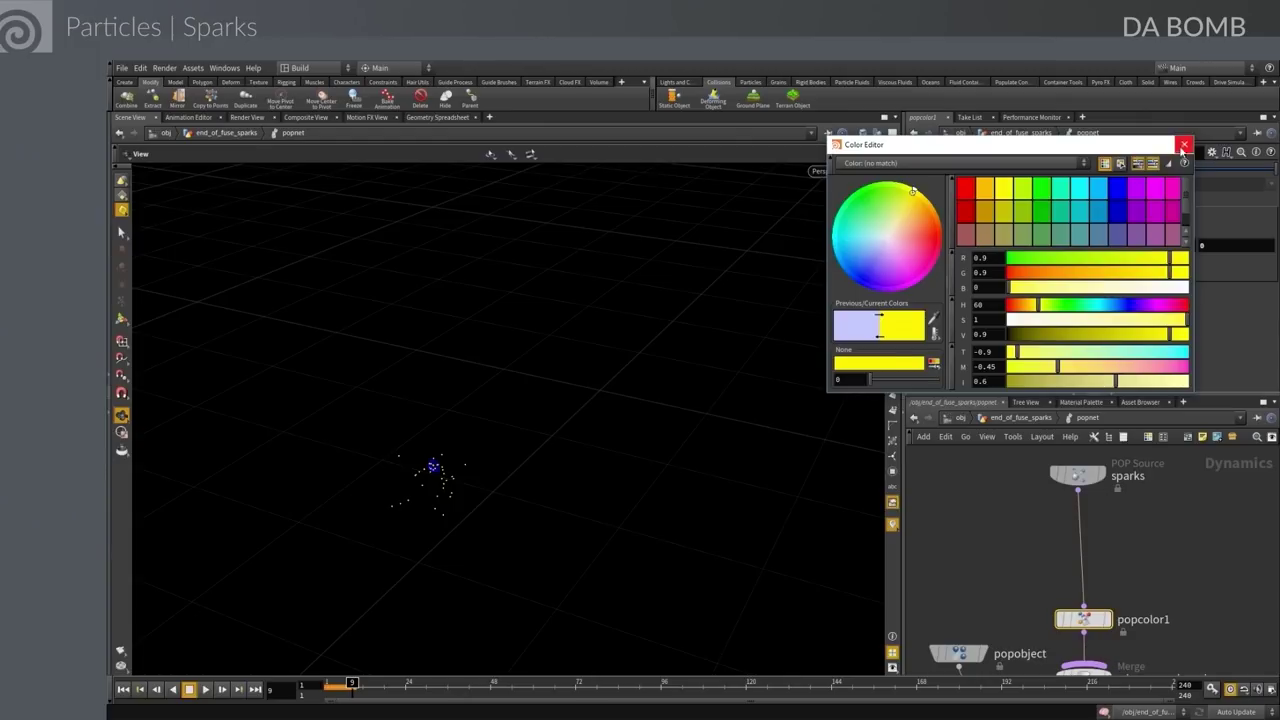
pyautogui.click(1184, 144)
pyautogui.moveTo(352, 683)
pyautogui.mouseDown()
pyautogui.moveTo(322, 683)
pyautogui.moveTo(403, 683)
pyautogui.moveTo(335, 683)
pyautogui.moveTo(367, 683)
pyautogui.mouseUp()
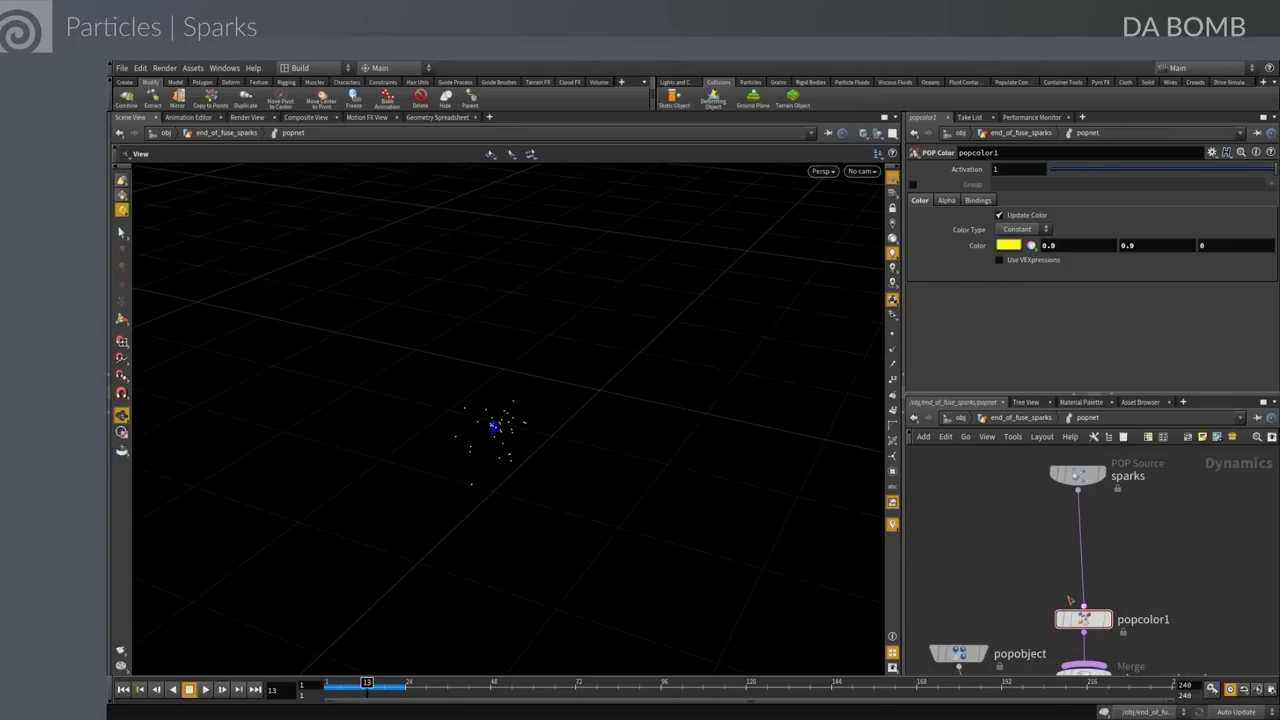
# Move popcolor1 up to make room and insert a POP Replicate node between it and the wire_pops_into_here merge
pyautogui.moveTo(1015, 573); pyautogui.dragTo(998, 504, button='middle')
pyautogui.moveTo(1060, 553); pyautogui.dragTo(1060, 492)
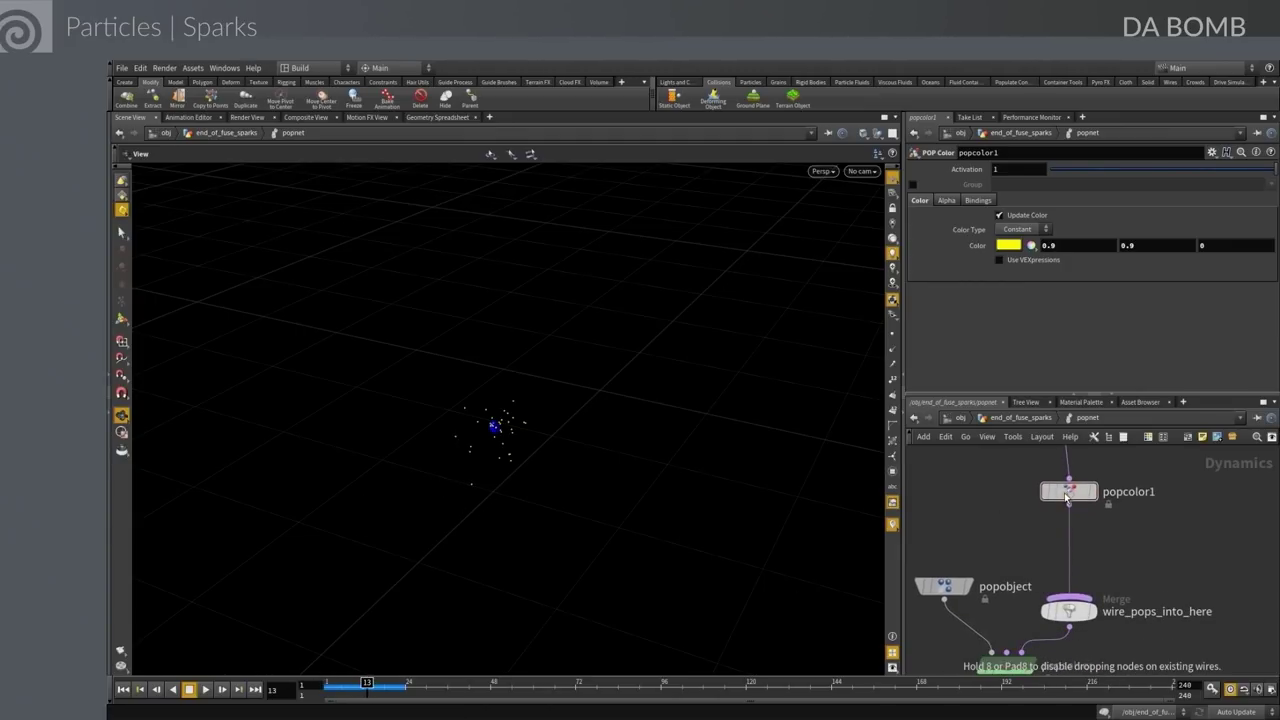
pyautogui.press('Tab')
pyautogui.write('pop re')
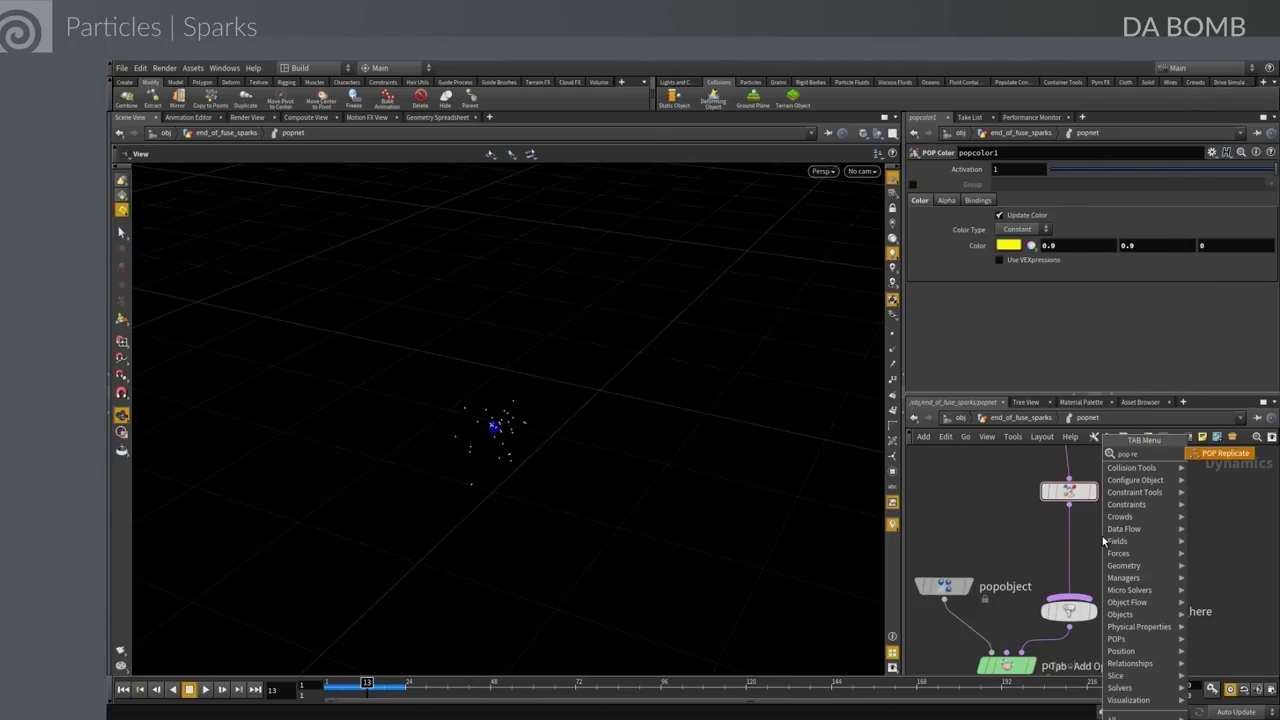
pyautogui.press('Return')
pyautogui.click(1069, 548)
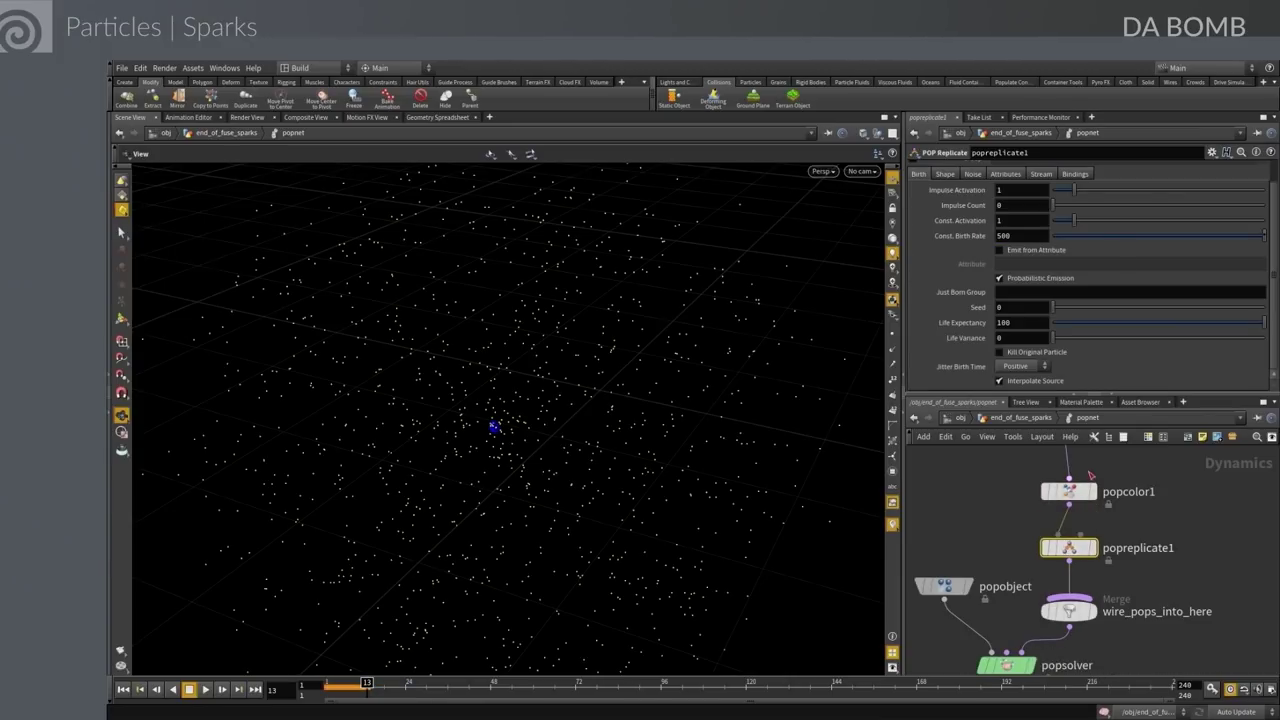
# Rename the POP Replicate node to trail_sparks
pyautogui.doubleClick(1145, 548)
pyautogui.write('t')
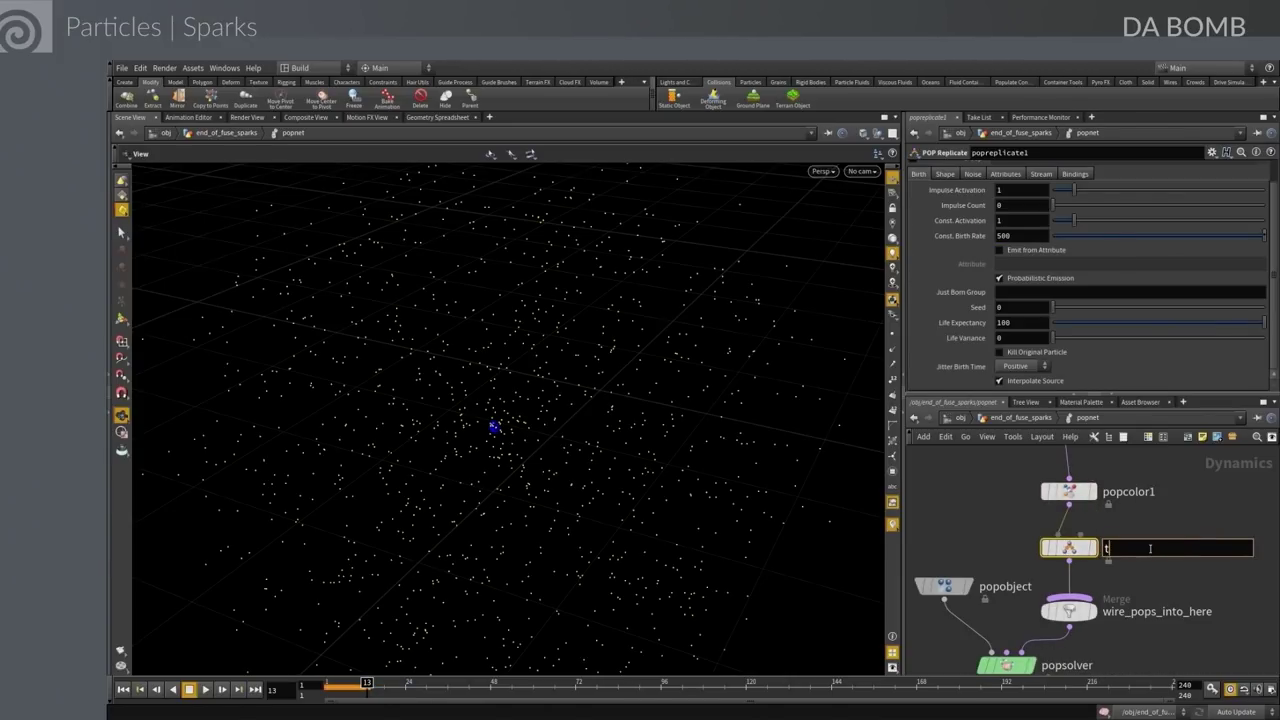
pyautogui.write('rail_sparks')
pyautogui.press('Return')
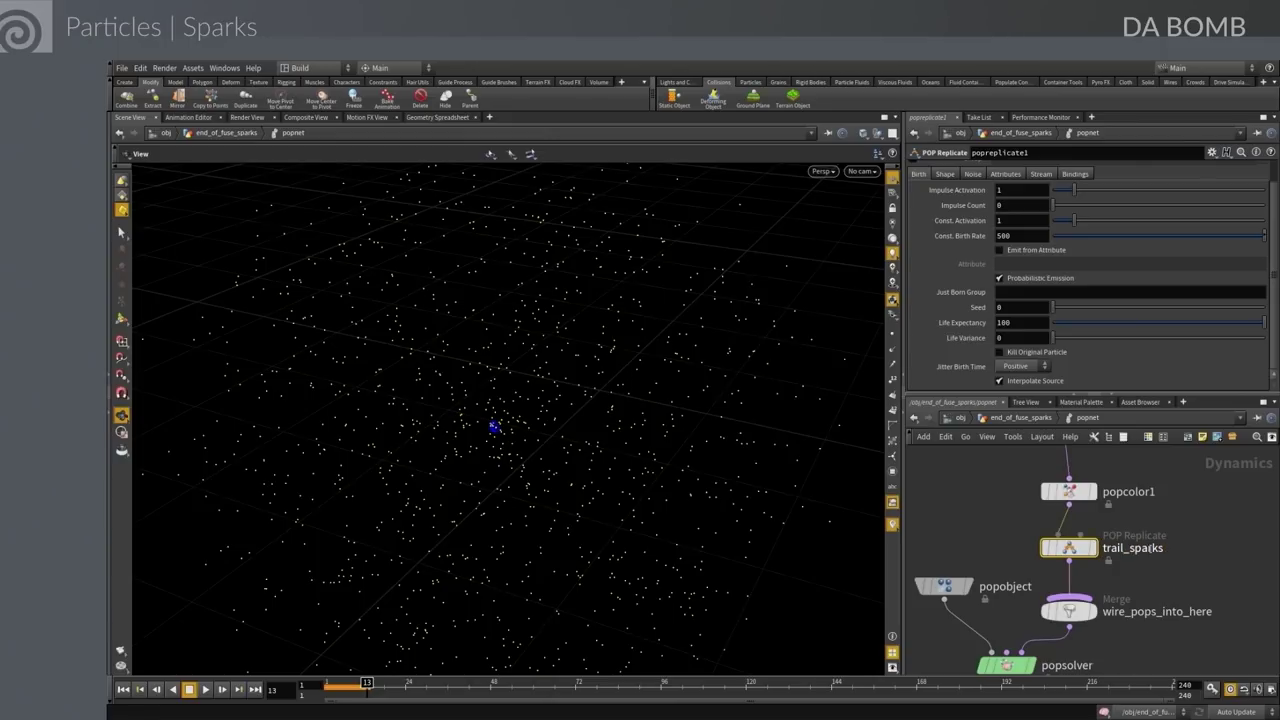
# Set trail_sparks to an impulse count of 1, with constant activation and constant birth rate both at 0
pyautogui.moveTo(1069, 549)
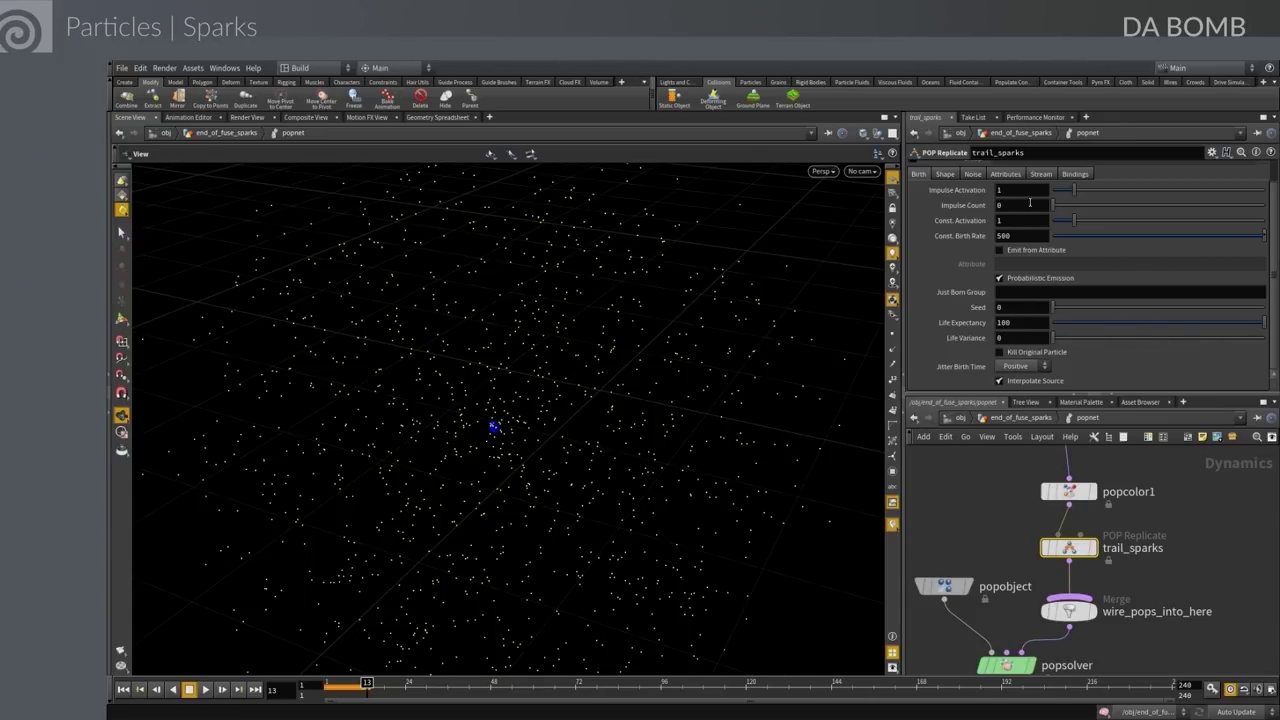
pyautogui.click(999, 205)
pyautogui.write('1')
pyautogui.press('Tab')
pyautogui.write('0')
pyautogui.press('Tab')
pyautogui.write('0')
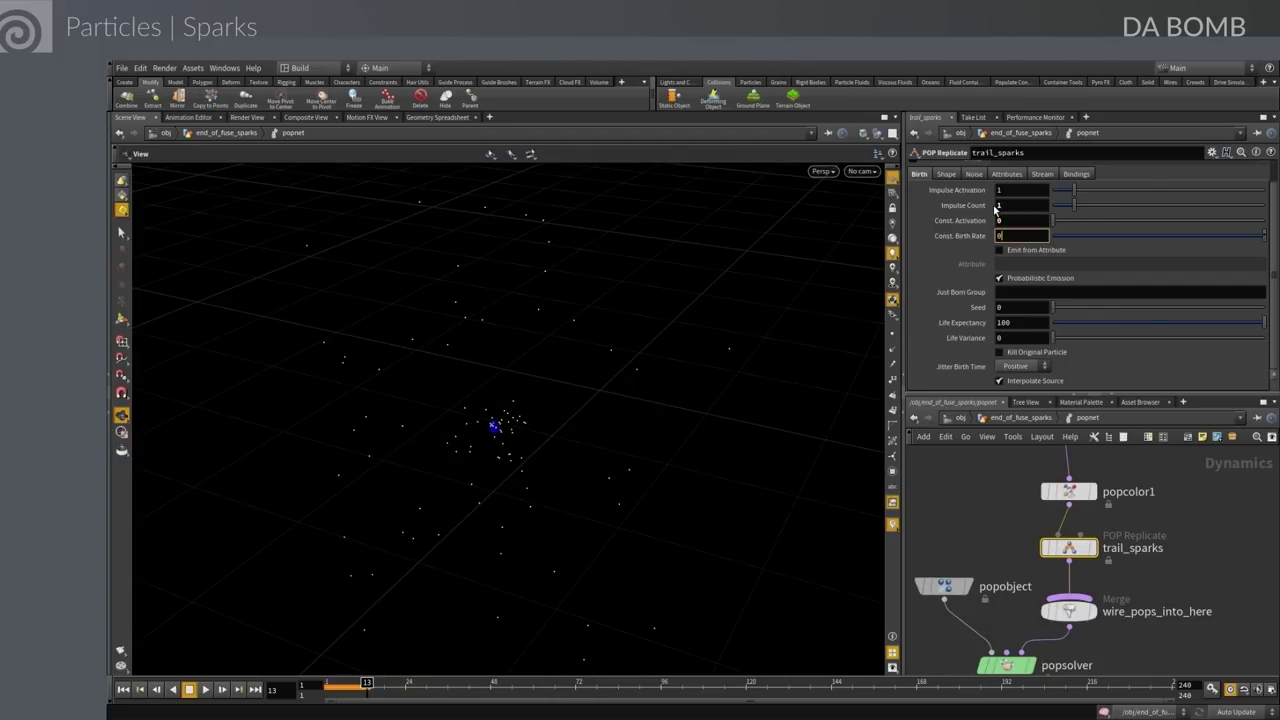
pyautogui.press('Tab')
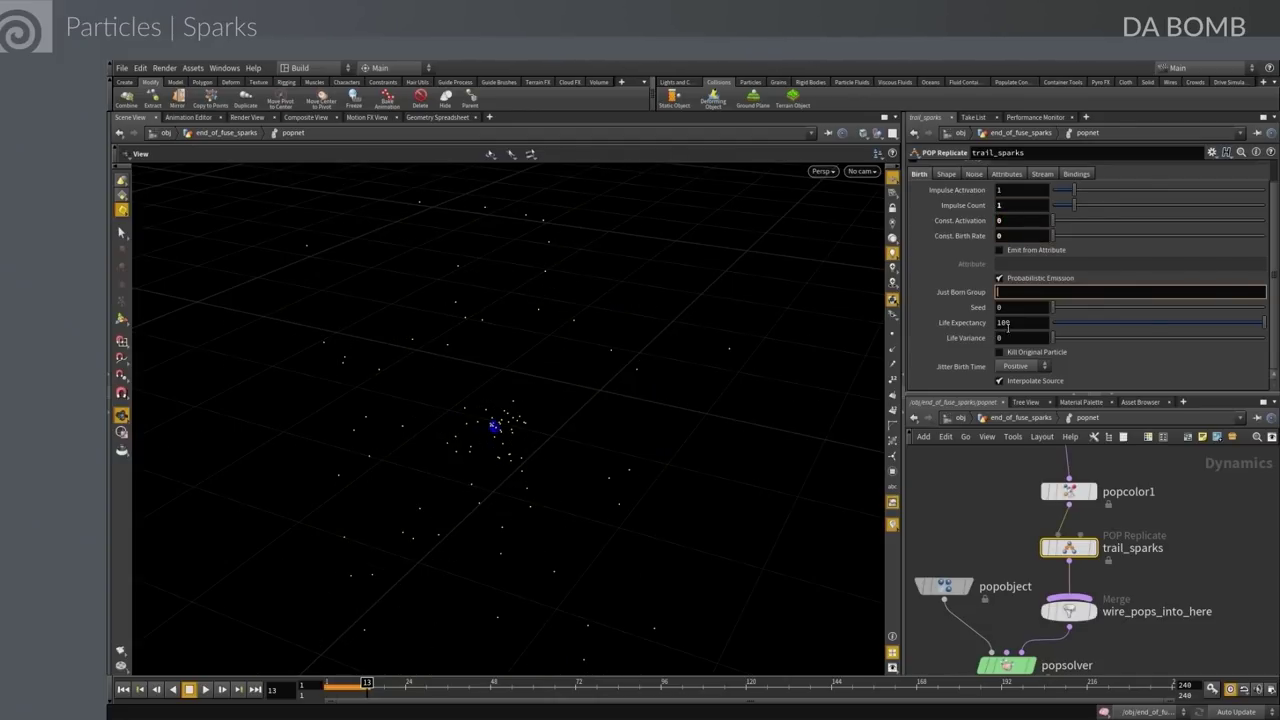
# Set the trail sparks' life expectancy to .075 and their life variance to .015
pyautogui.click(1008, 323)
pyautogui.write('.6')
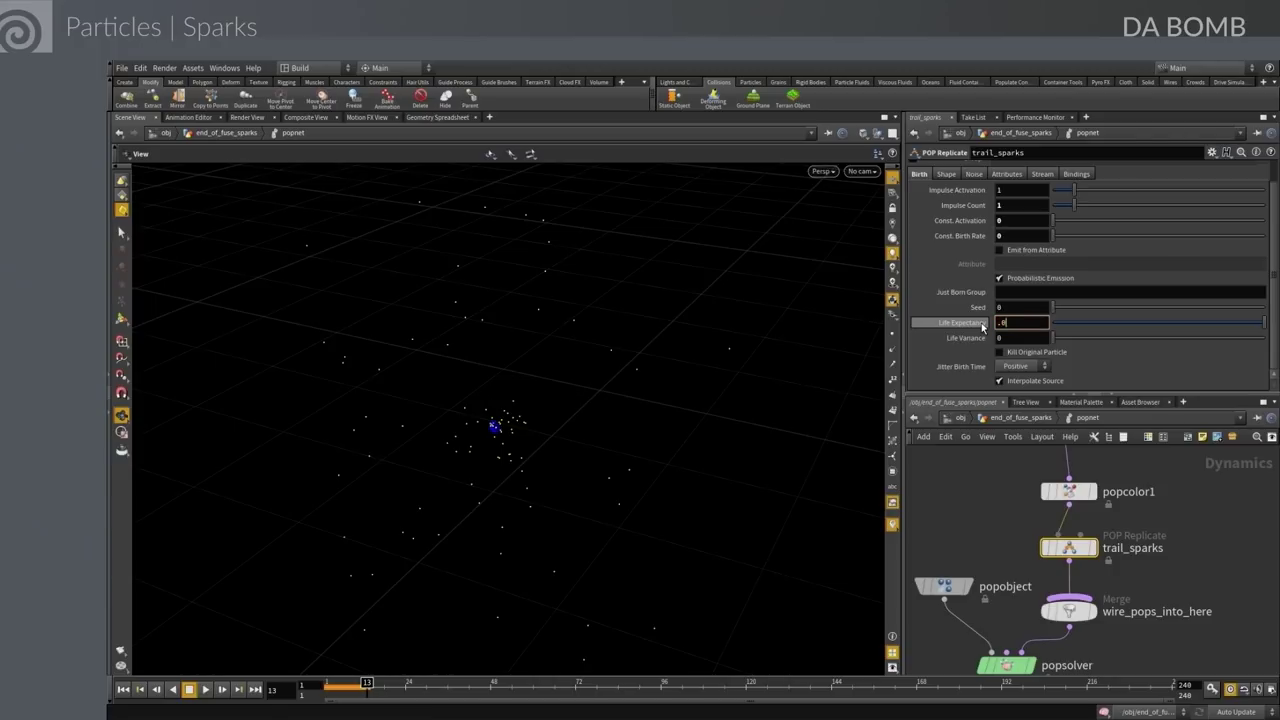
pyautogui.press('Tab')
pyautogui.write('.')
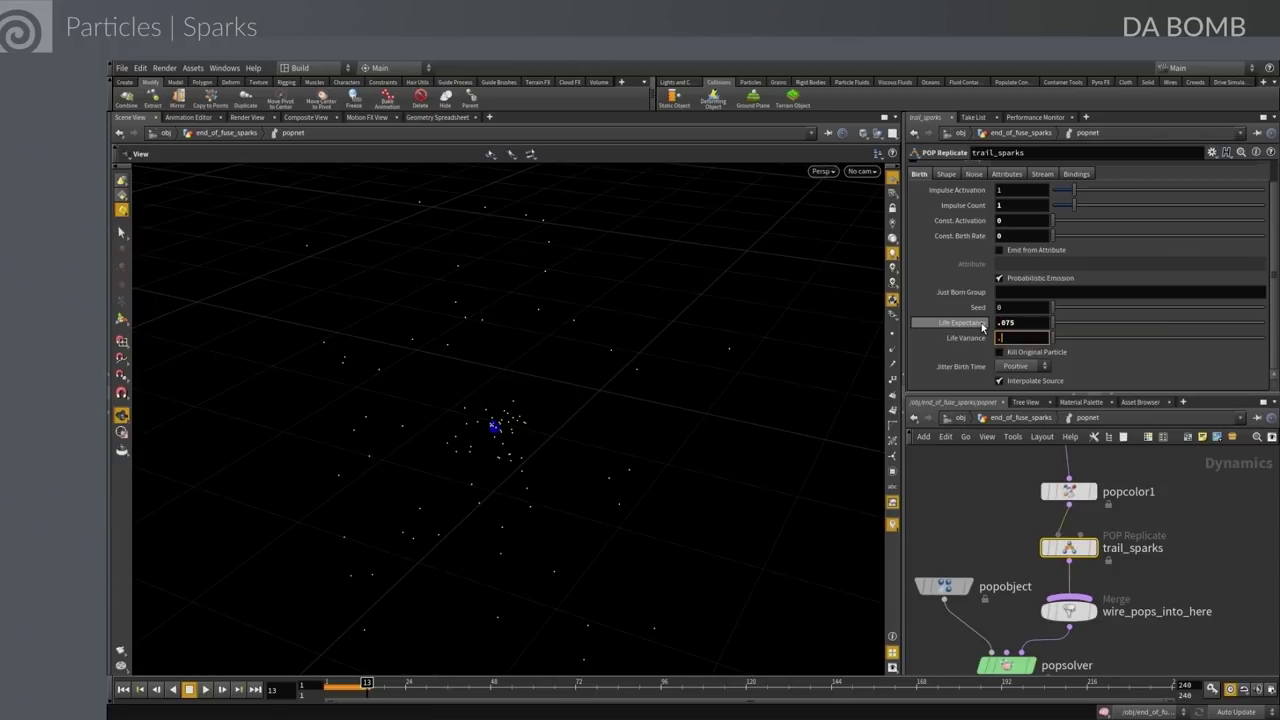
pyautogui.write('015')
pyautogui.press('Tab')
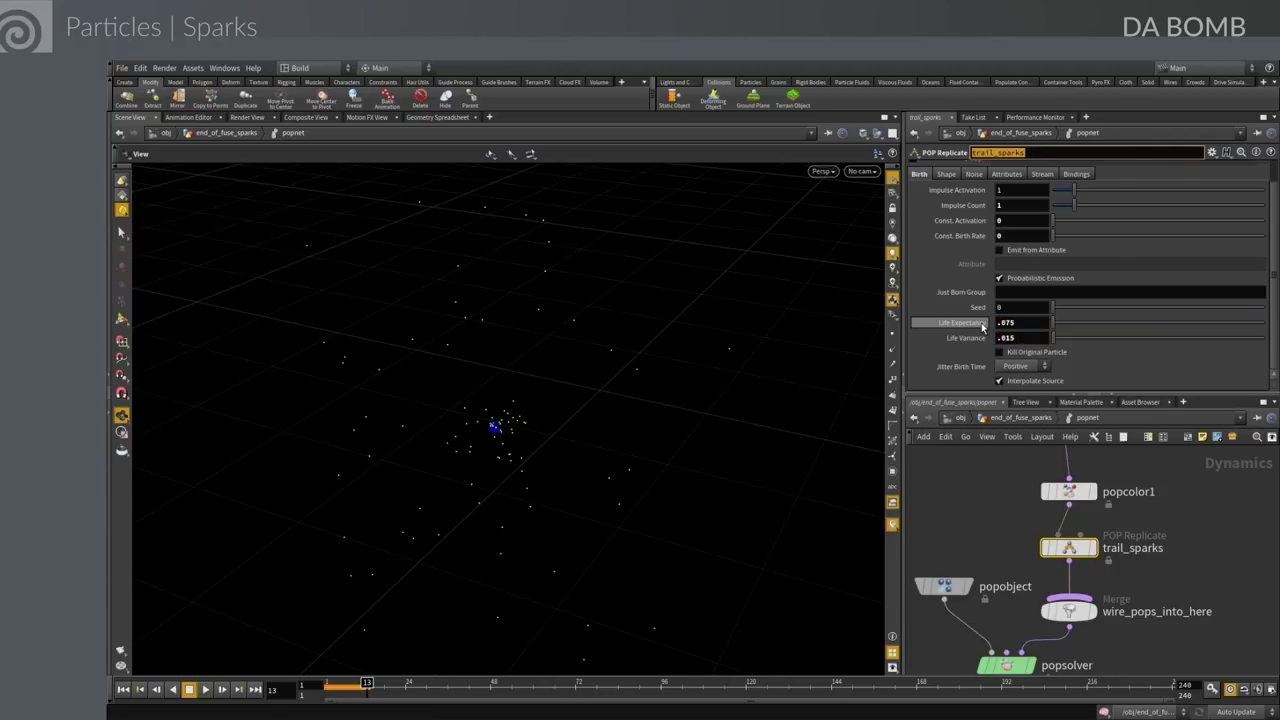
# Change the emission shape of the trail_sparks POP Replicate to Point
pyautogui.click(946, 174)
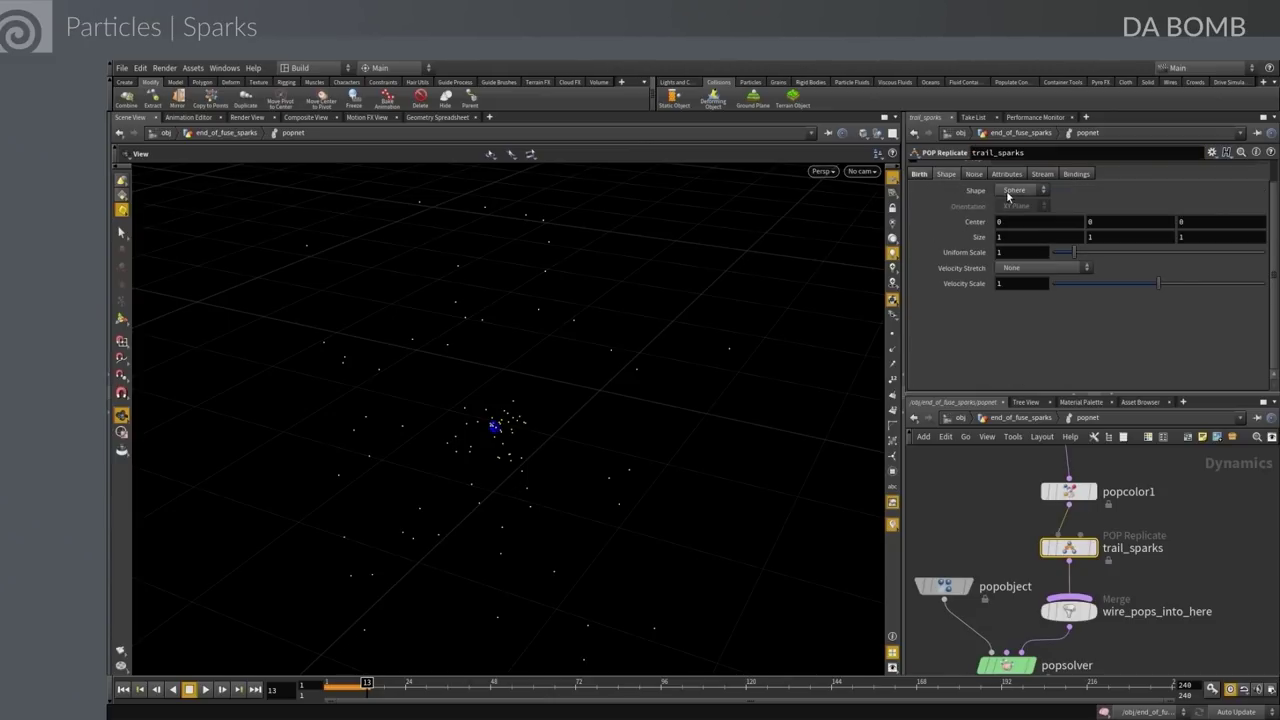
pyautogui.click(1015, 190)
pyautogui.click(999, 283)
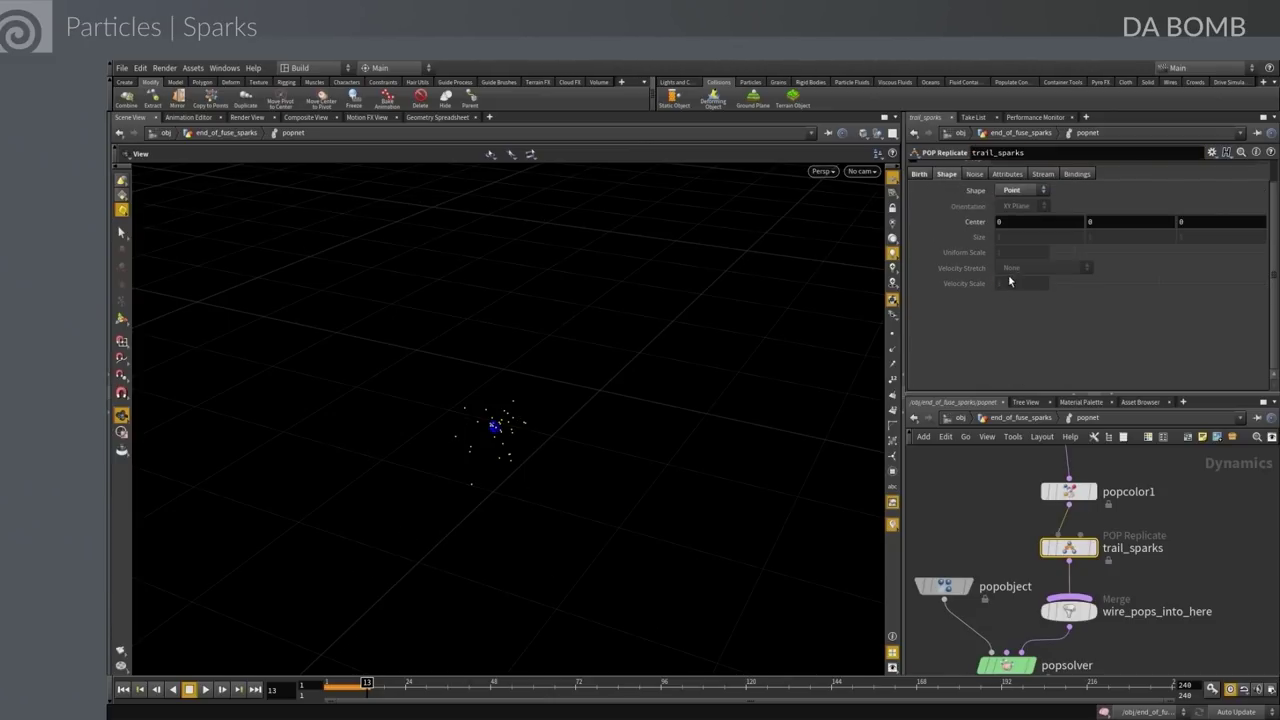
# Switch the trail sparks' initial velocity mode to Set initial velocity
pyautogui.click(1006, 176)
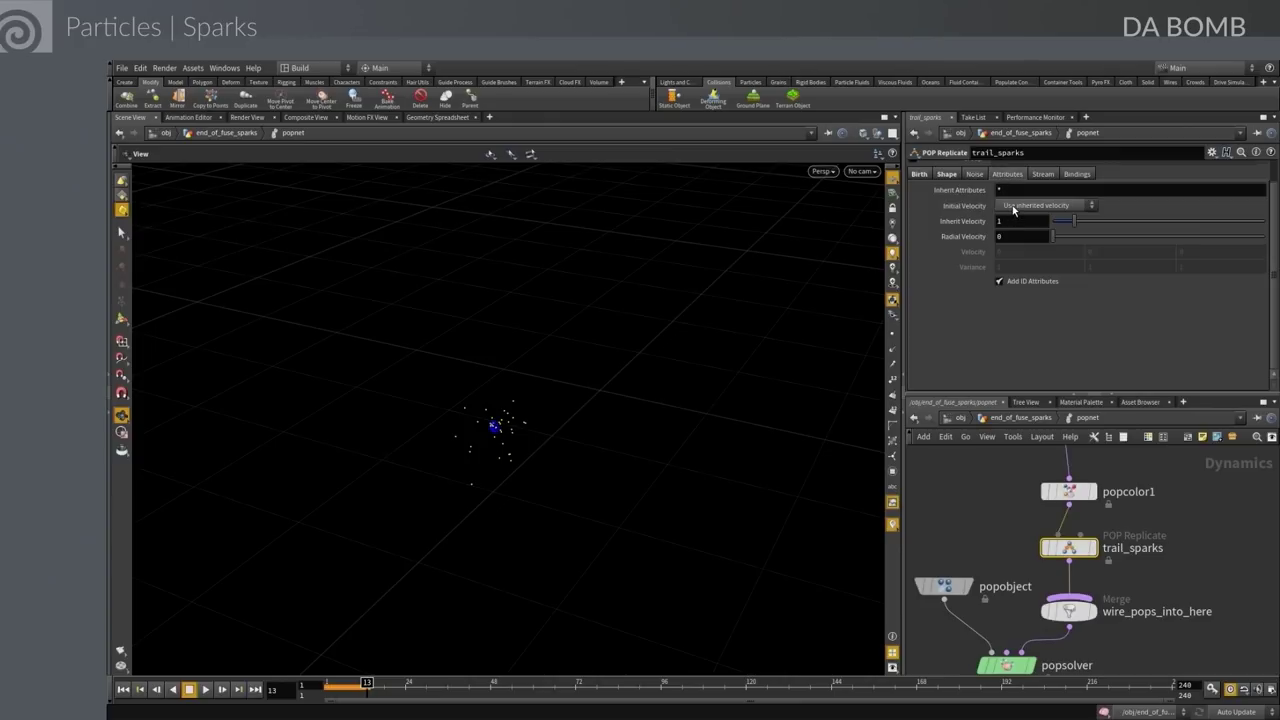
pyautogui.click(1013, 206)
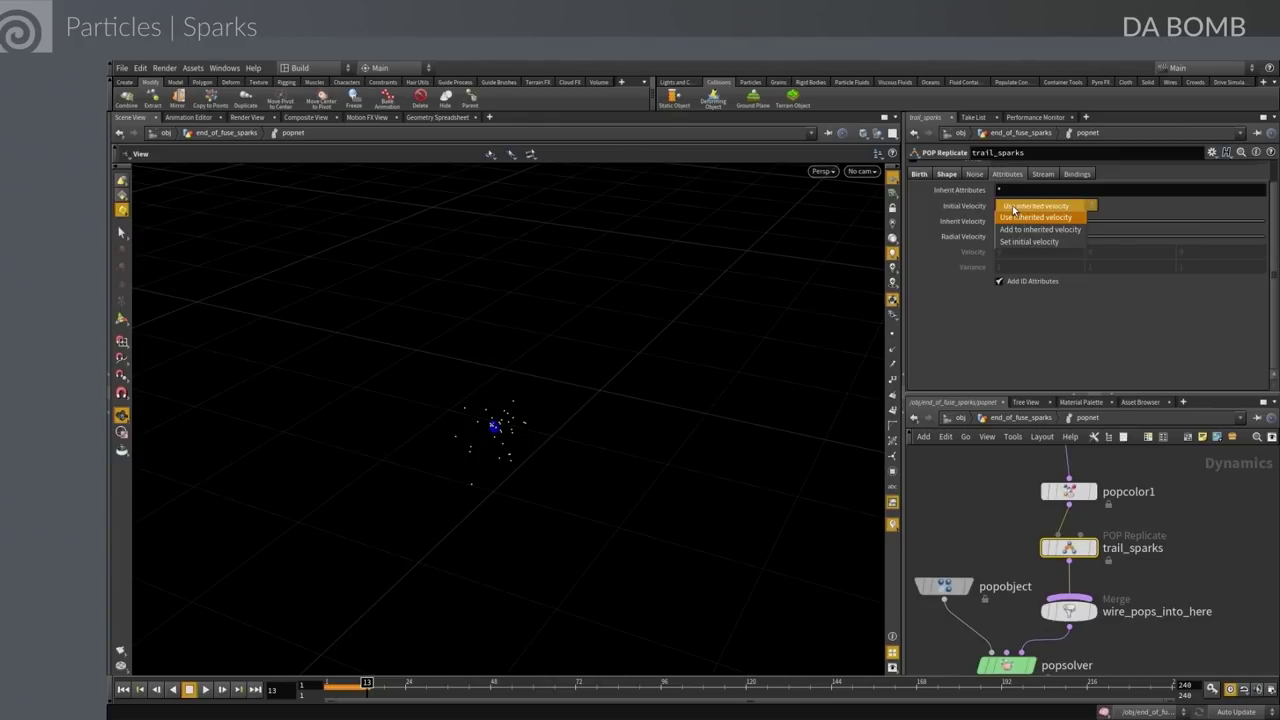
pyautogui.click(1020, 229)
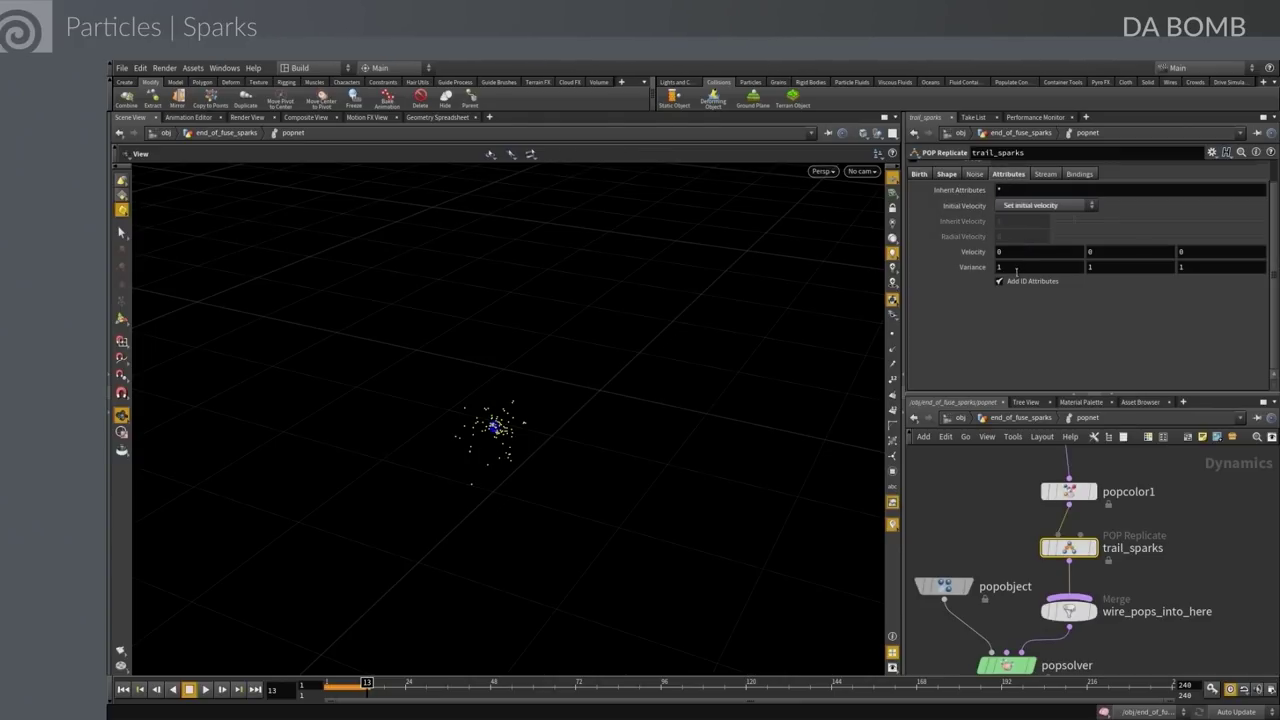
# Set the trail sparks' velocity variance to 0 on all three axes and replay the simulation from the first frame
pyautogui.click(990, 270)
pyautogui.write('0')
pyautogui.press('Tab')
pyautogui.write('0')
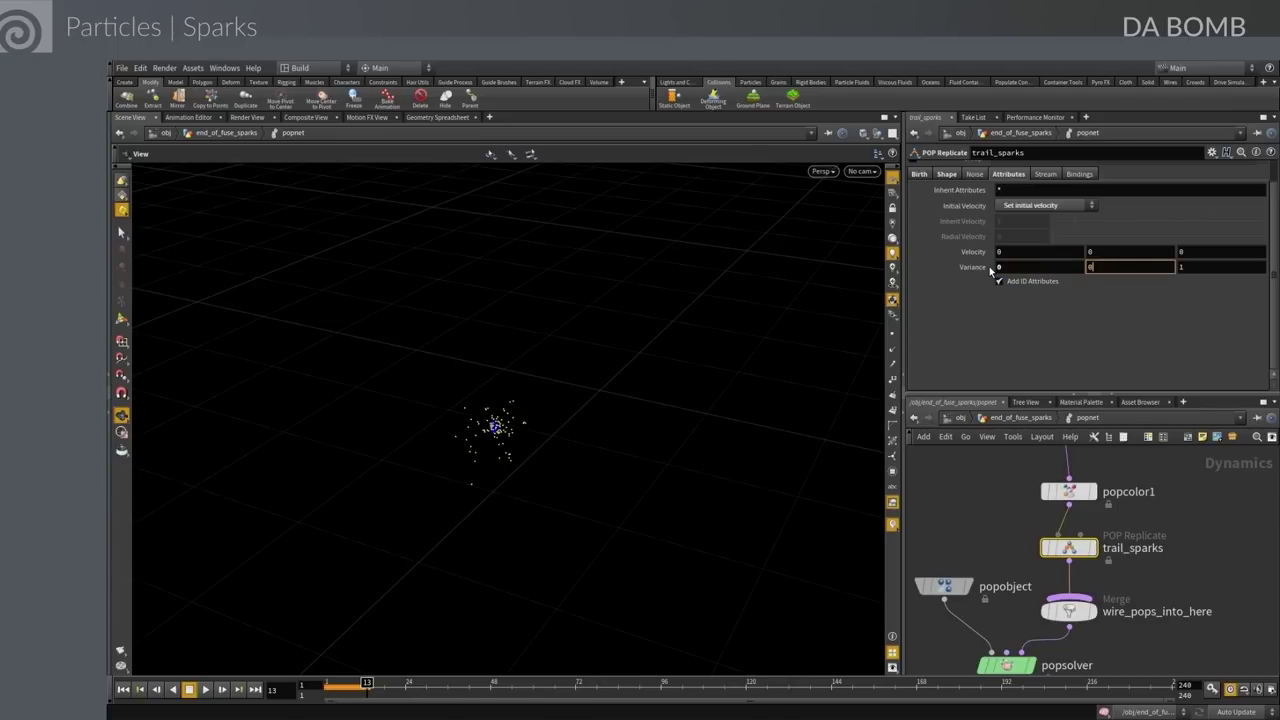
pyautogui.press('Tab')
pyautogui.write('0')
pyautogui.press('Tab')
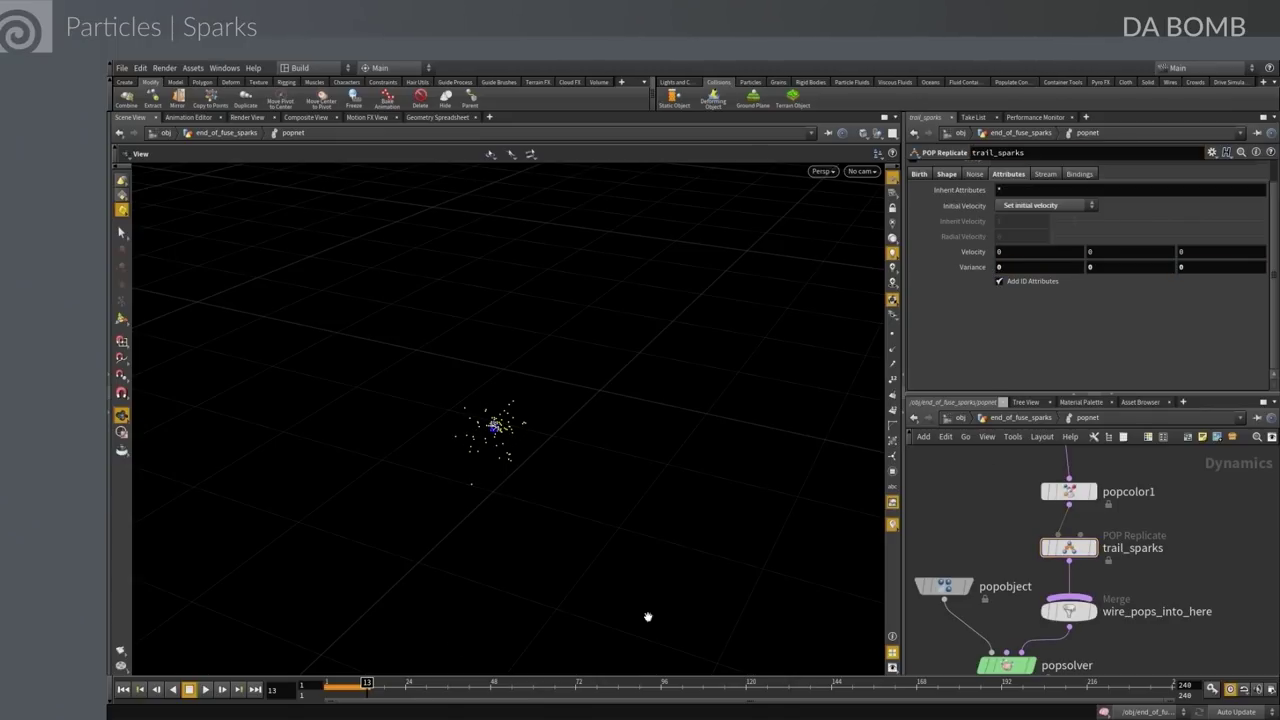
pyautogui.click(123, 689)
pyautogui.click(205, 690)
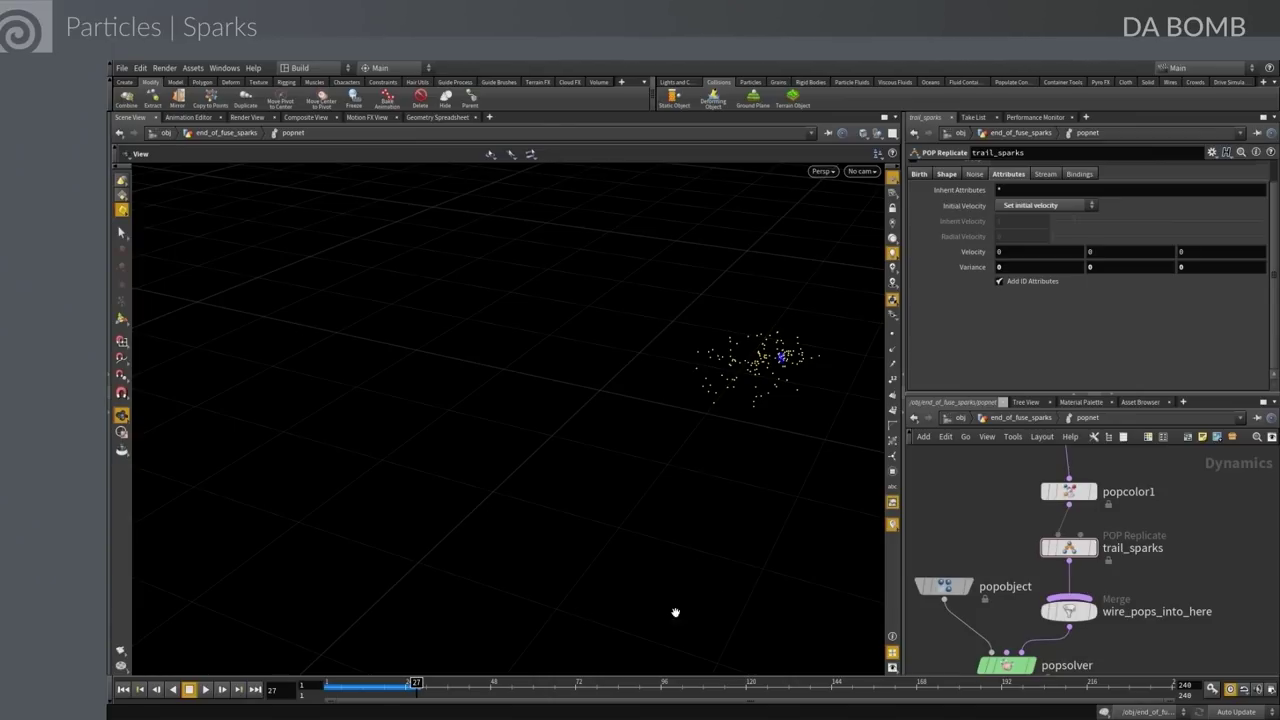
# Go up to the end_of_fuse_sparks network and insert an Add node between popnet and color1
pyautogui.click(1002, 420)
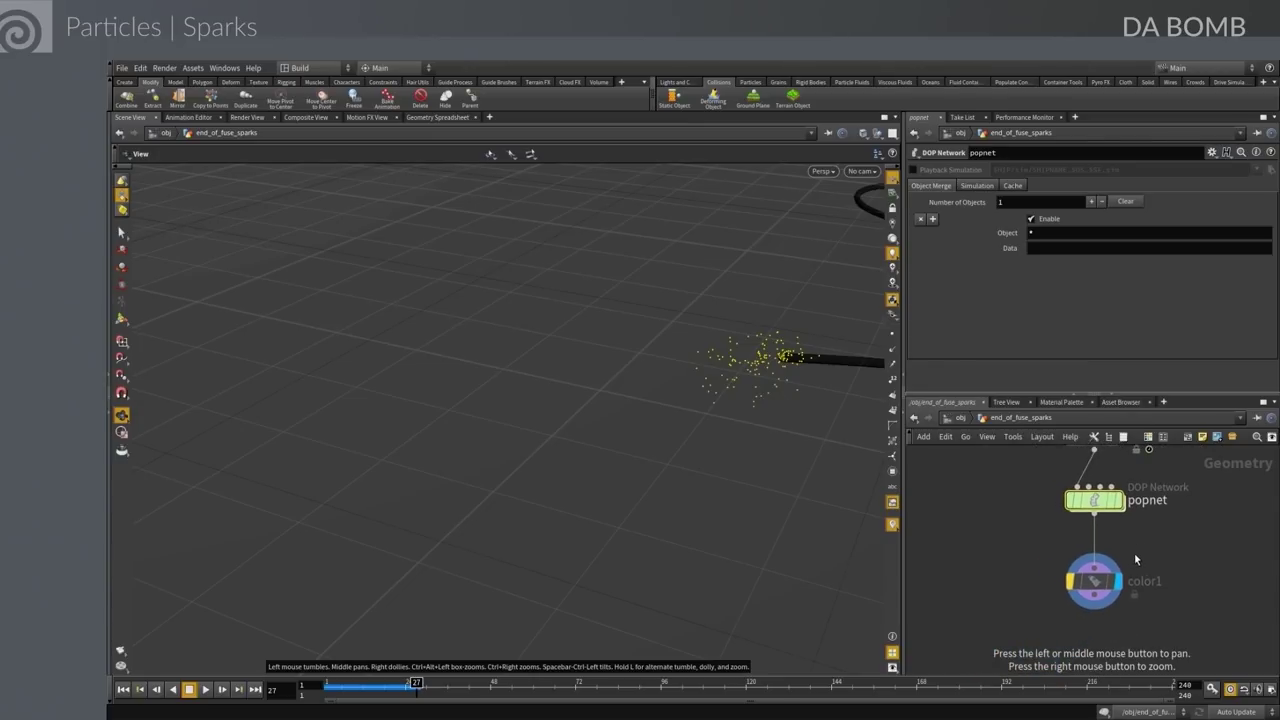
pyautogui.press('Tab')
pyautogui.write('null')
pyautogui.press('Return')
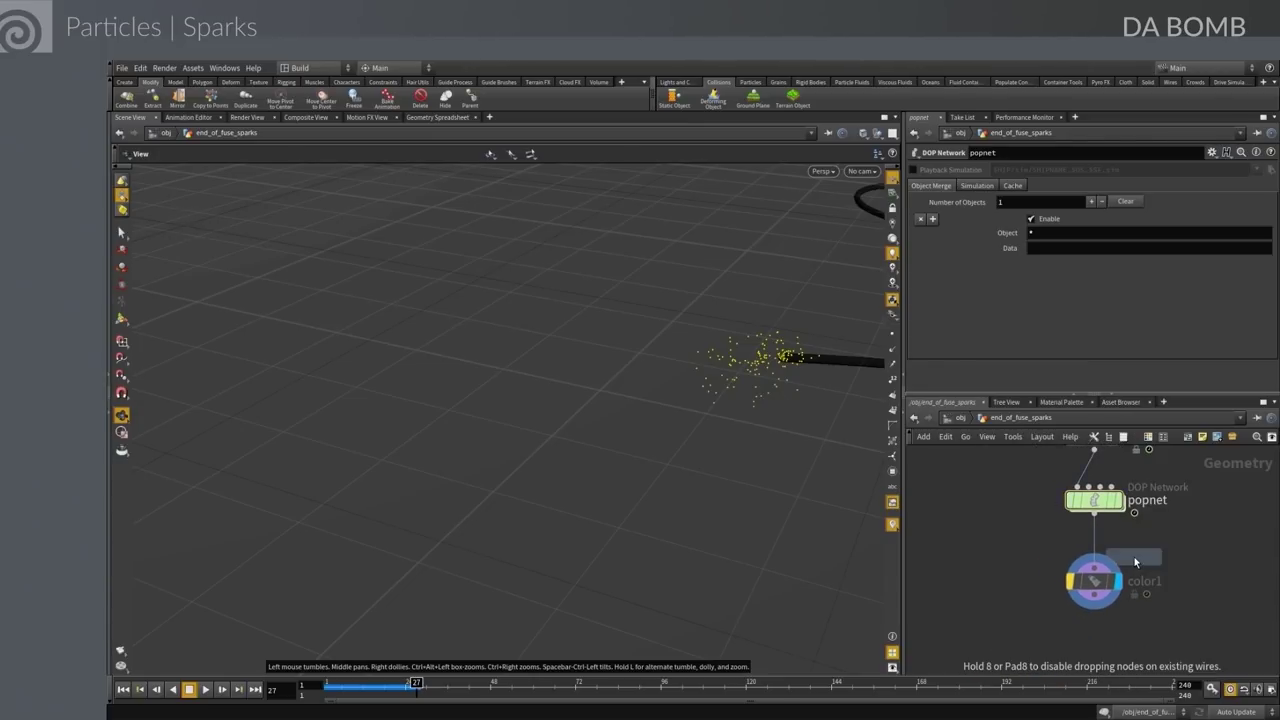
pyautogui.click(1094, 552)
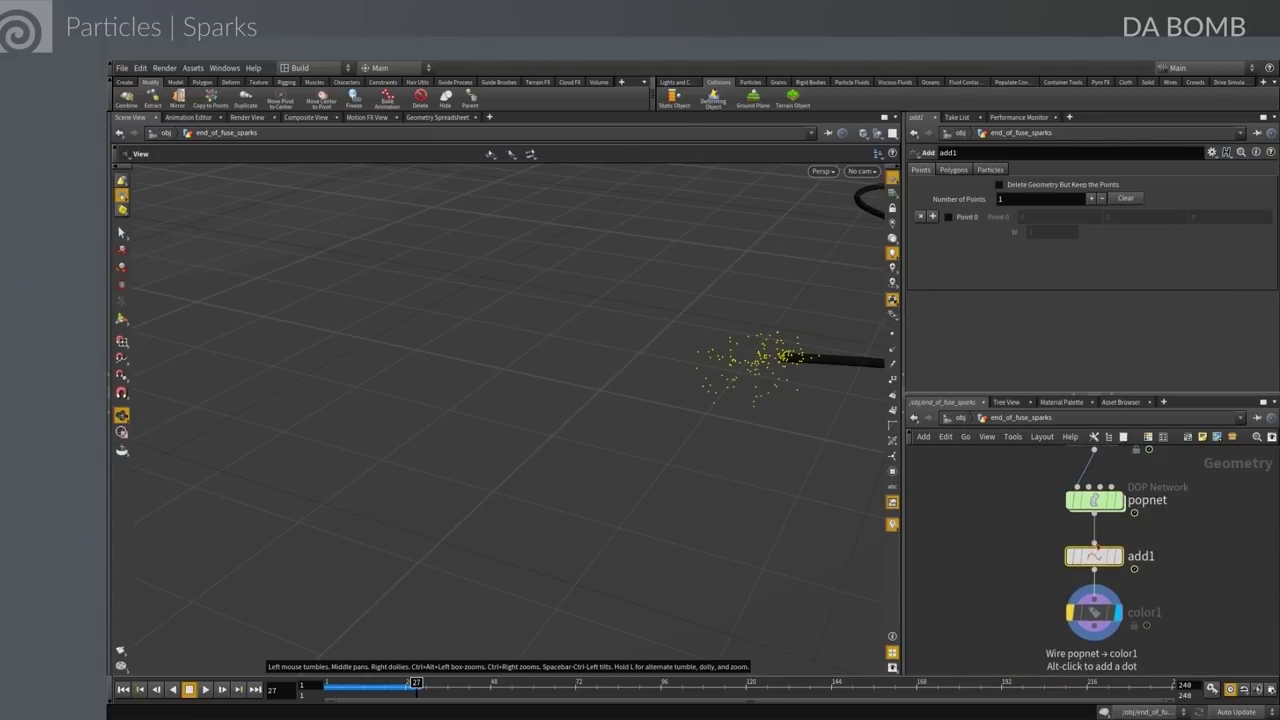
# Make the Add node create polygons by group and replay the simulation from the start
pyautogui.click(954, 169)
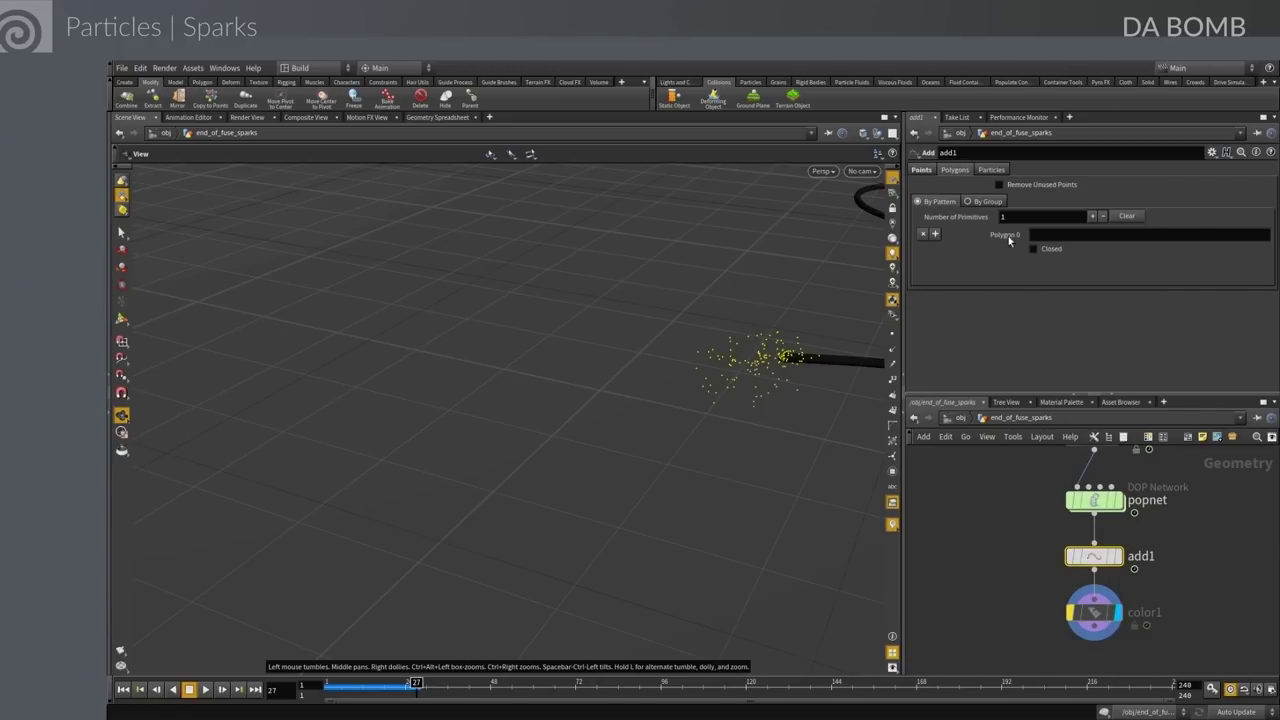
pyautogui.click(983, 203)
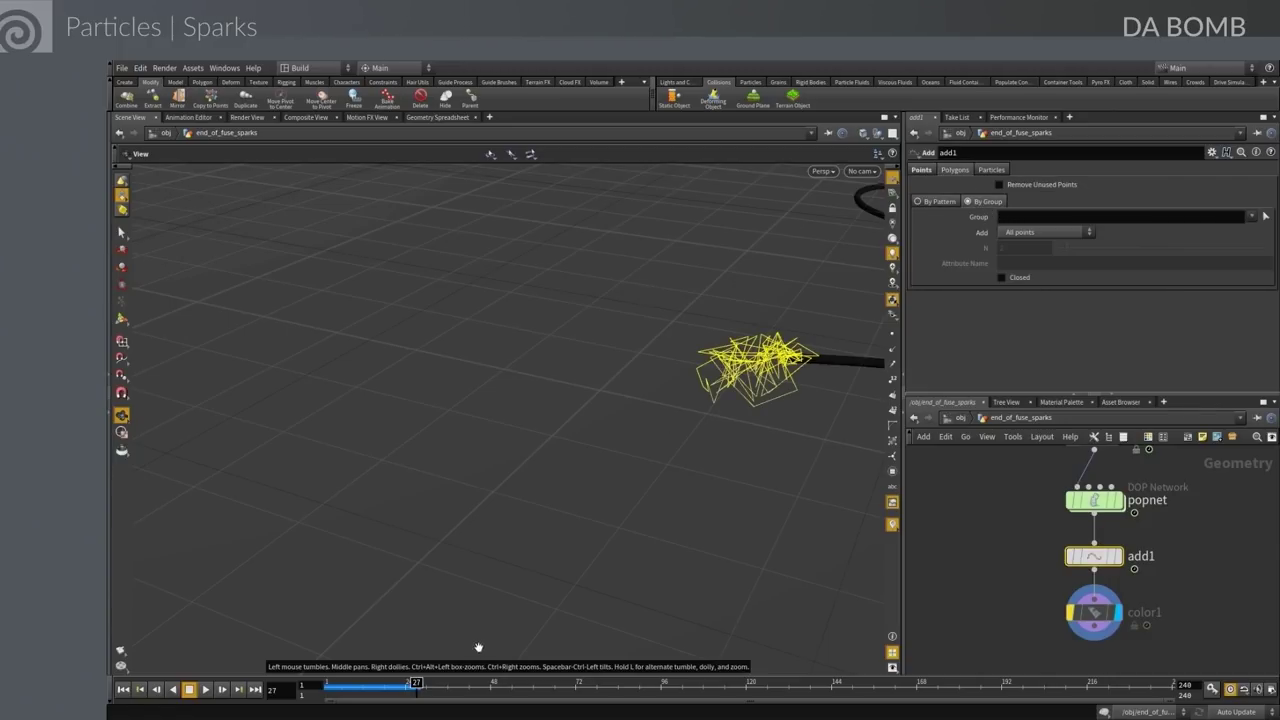
pyautogui.click(123, 689)
pyautogui.click(206, 689)
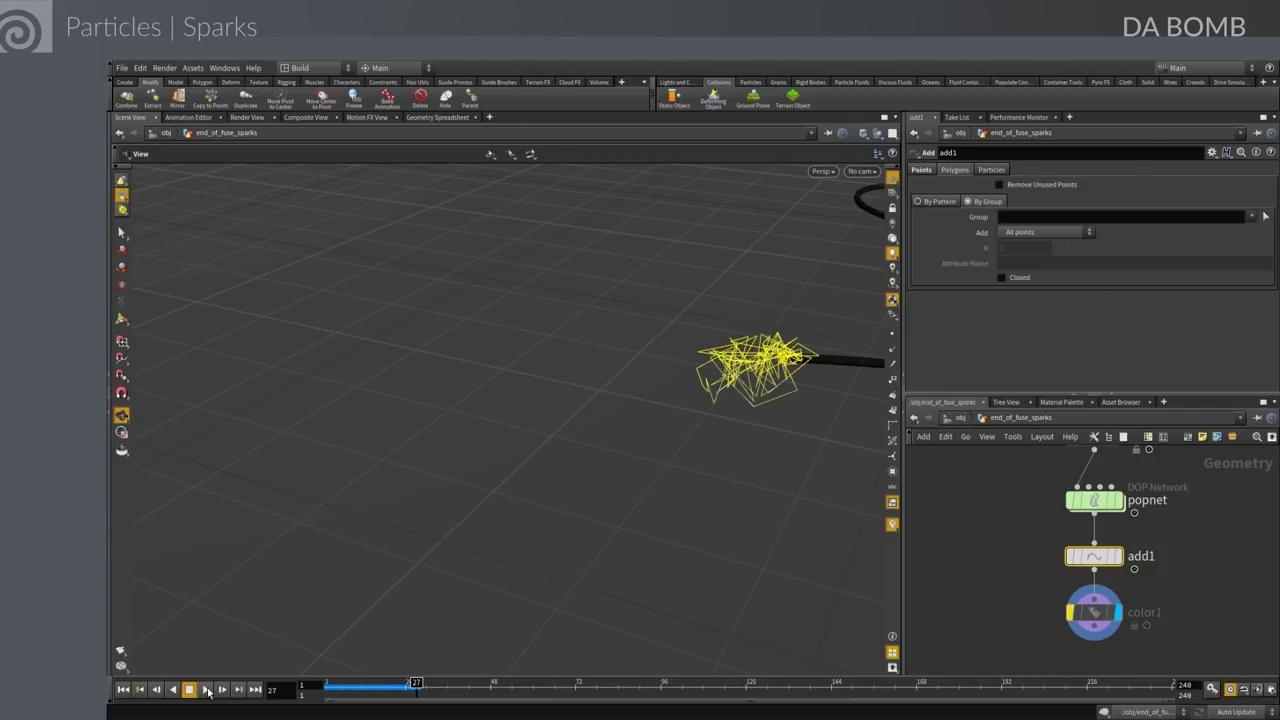
# Examine the connected spark lines at the object level and return to the end_of_fuse_sparks network
pyautogui.click(989, 544)
pyautogui.press('u')
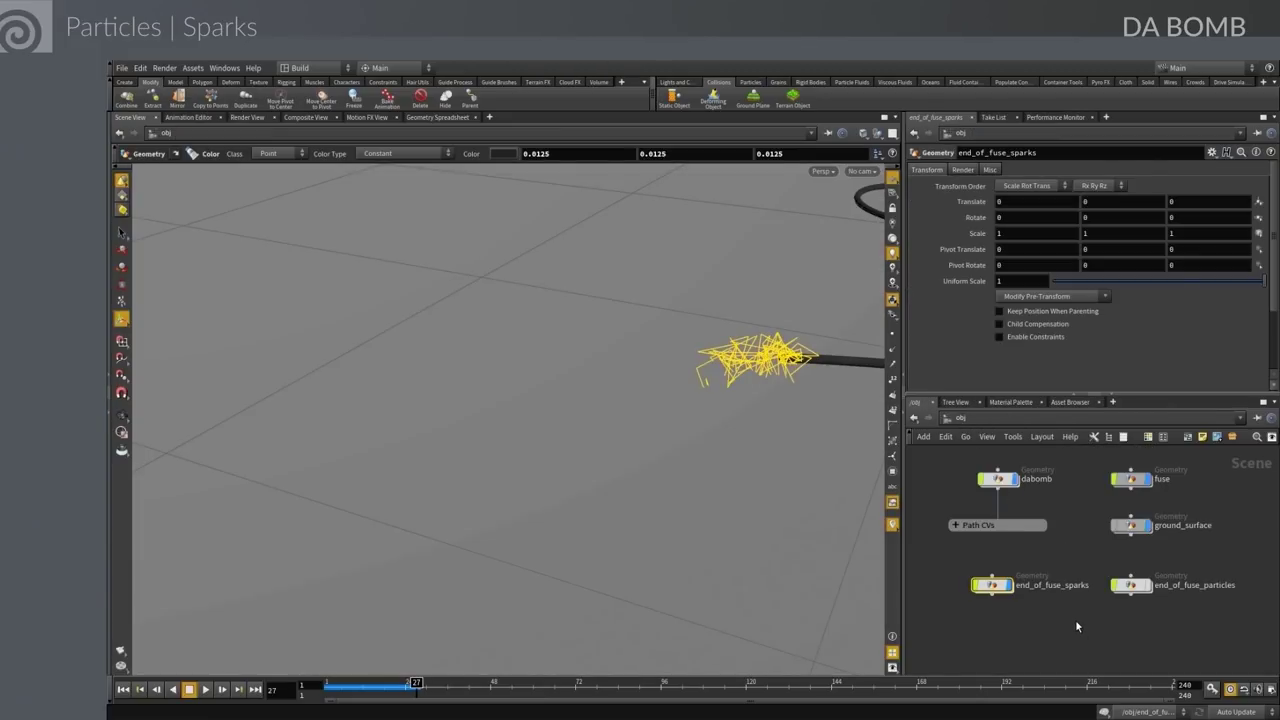
pyautogui.doubleClick(1000, 586)
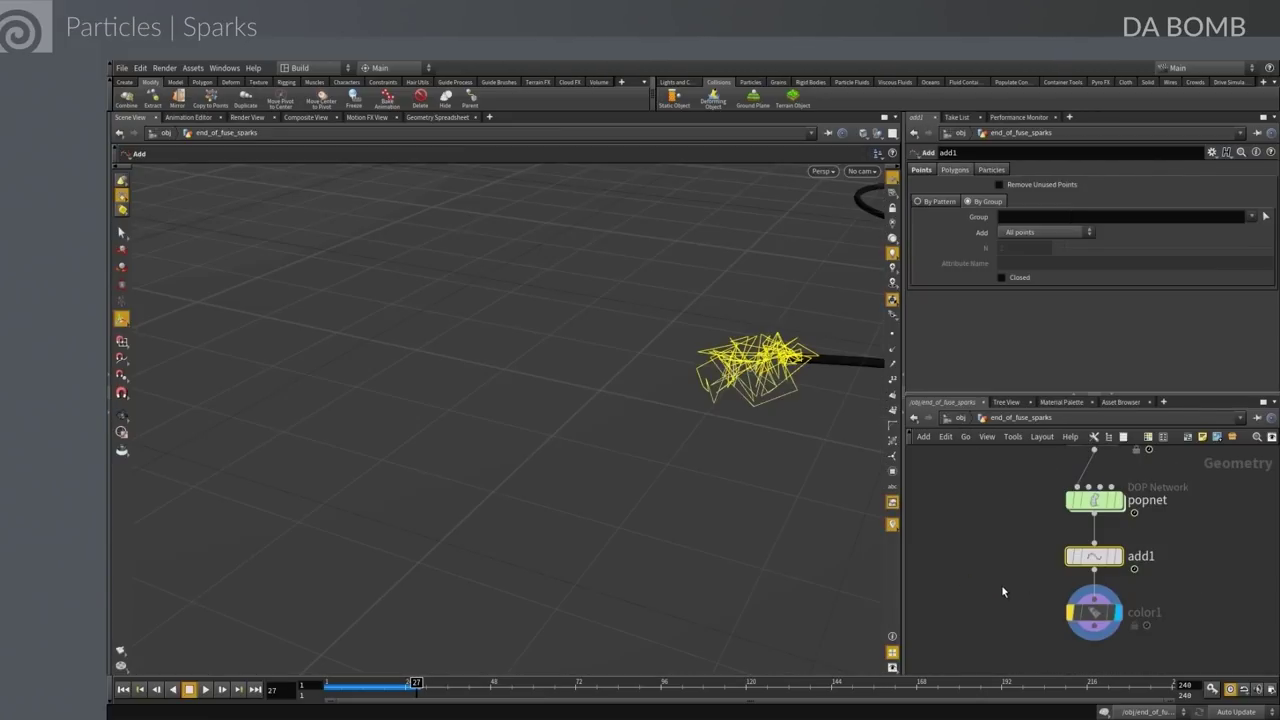
# Inside popnet, insert a POP Wrangle between the sparks source and popcolor1
pyautogui.doubleClick(1094, 499)
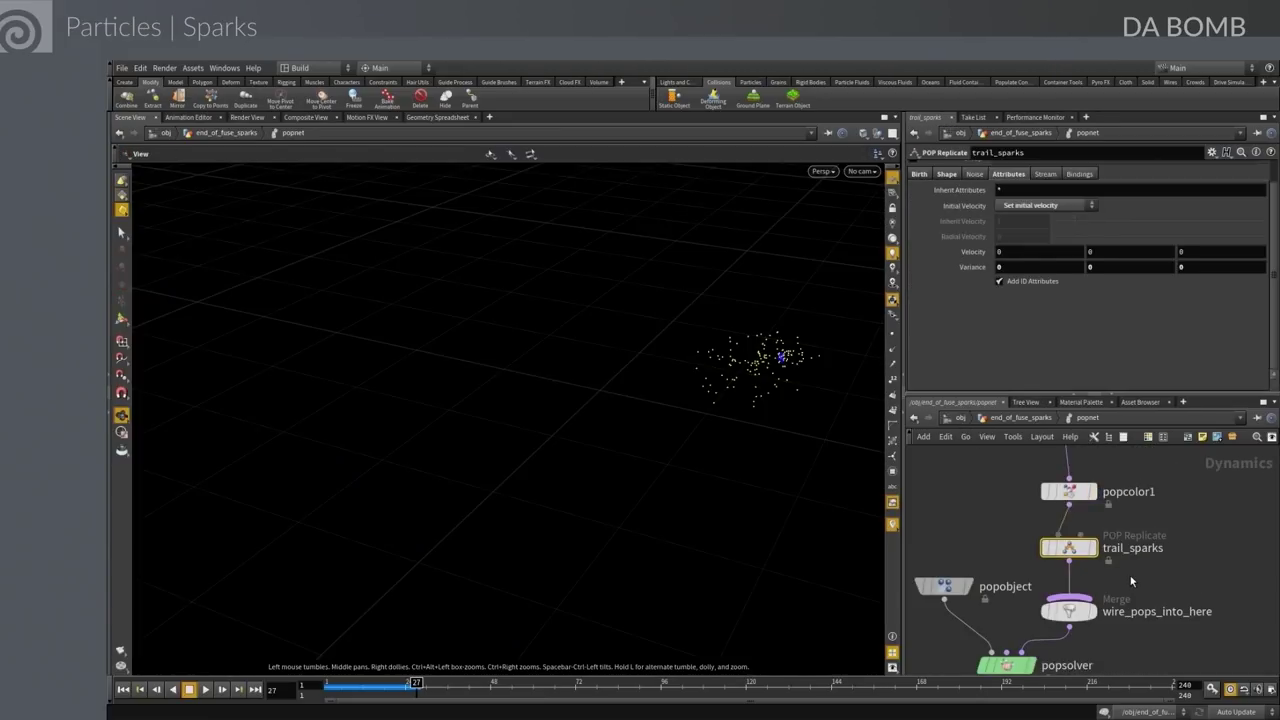
pyautogui.moveTo(1201, 549); pyautogui.dragTo(1194, 631, button='middle')
pyautogui.moveTo(1062, 528); pyautogui.dragTo(1071, 449)
pyautogui.moveTo(1095, 528); pyautogui.dragTo(1095, 549, button='middle')
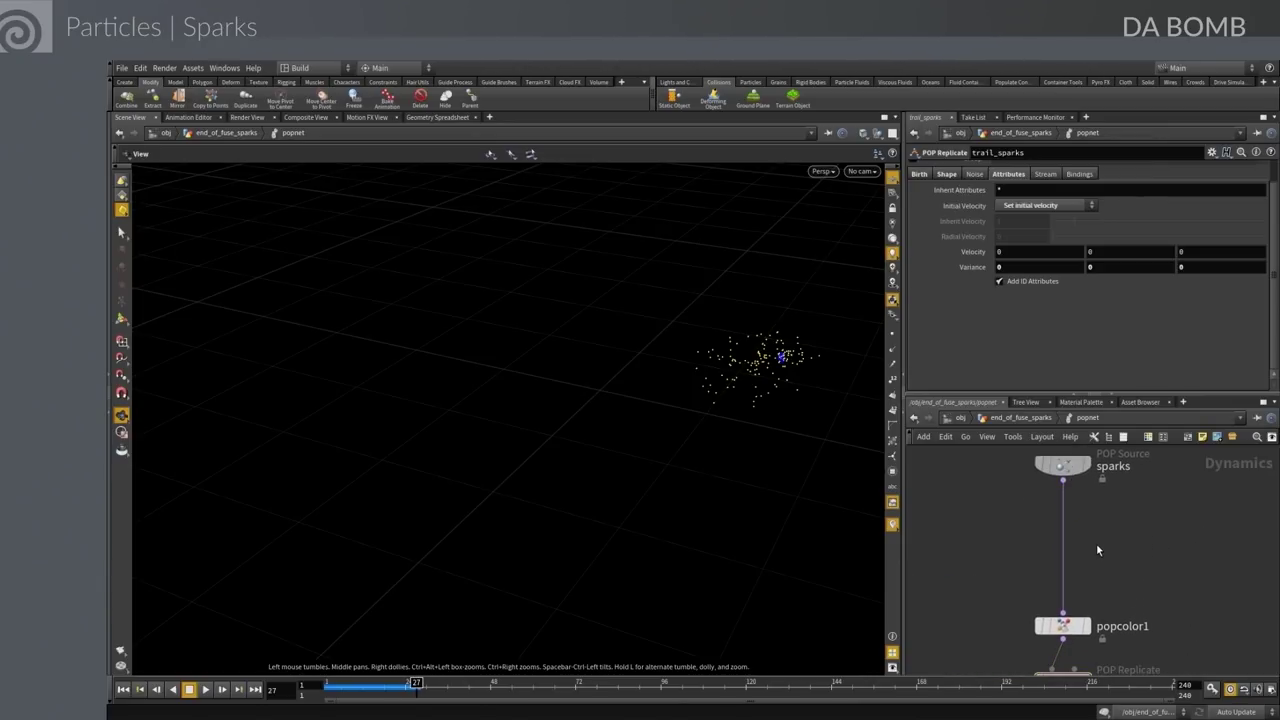
pyautogui.press('Tab')
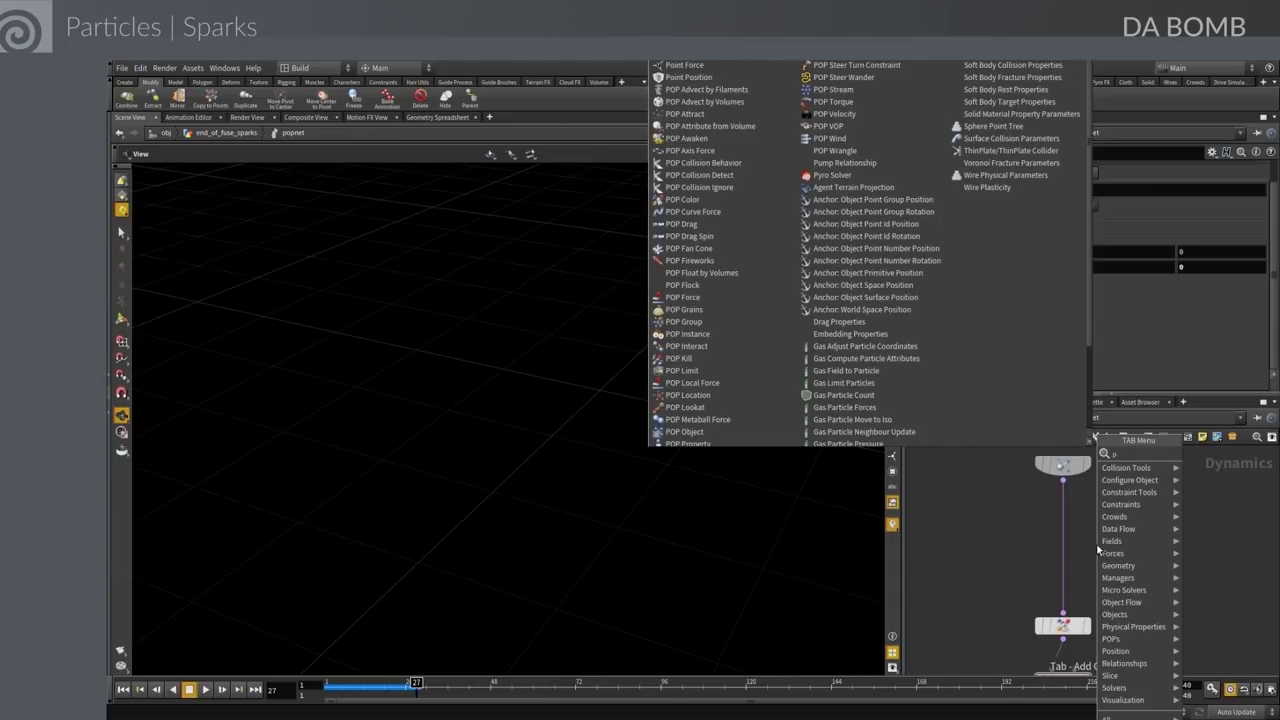
pyautogui.write('pop w')
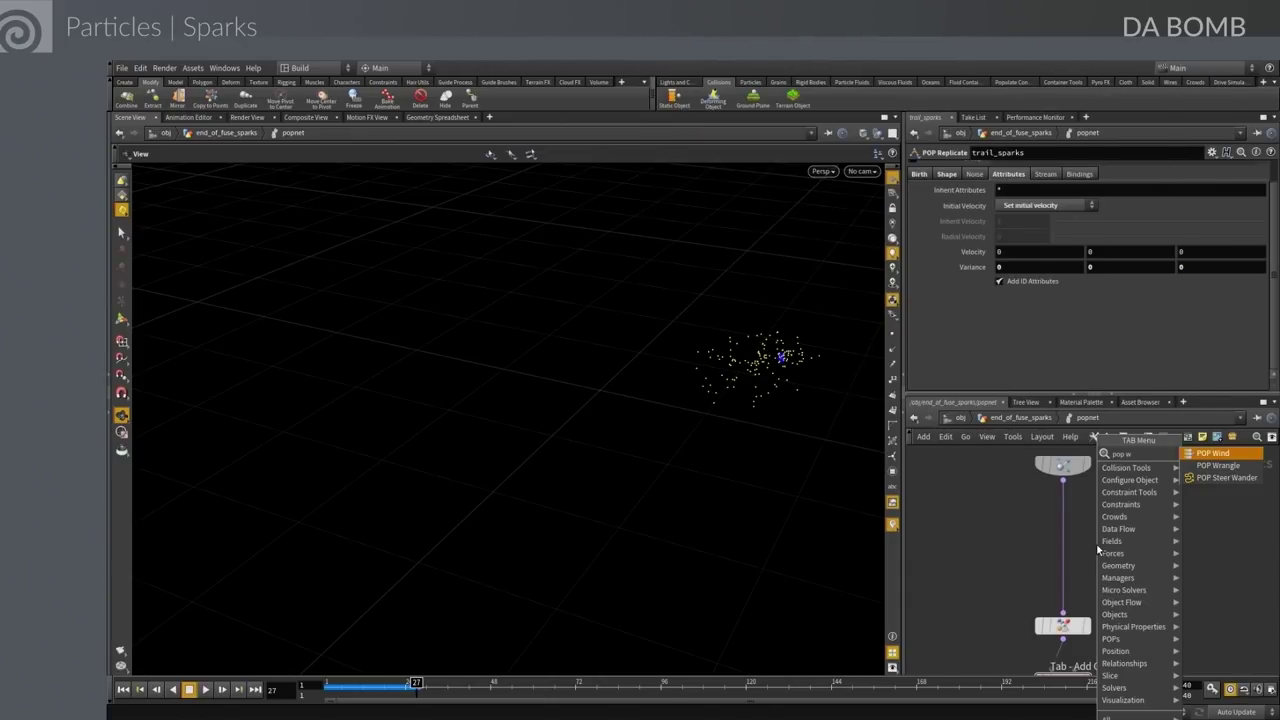
pyautogui.press('Down')
pyautogui.press('Return')
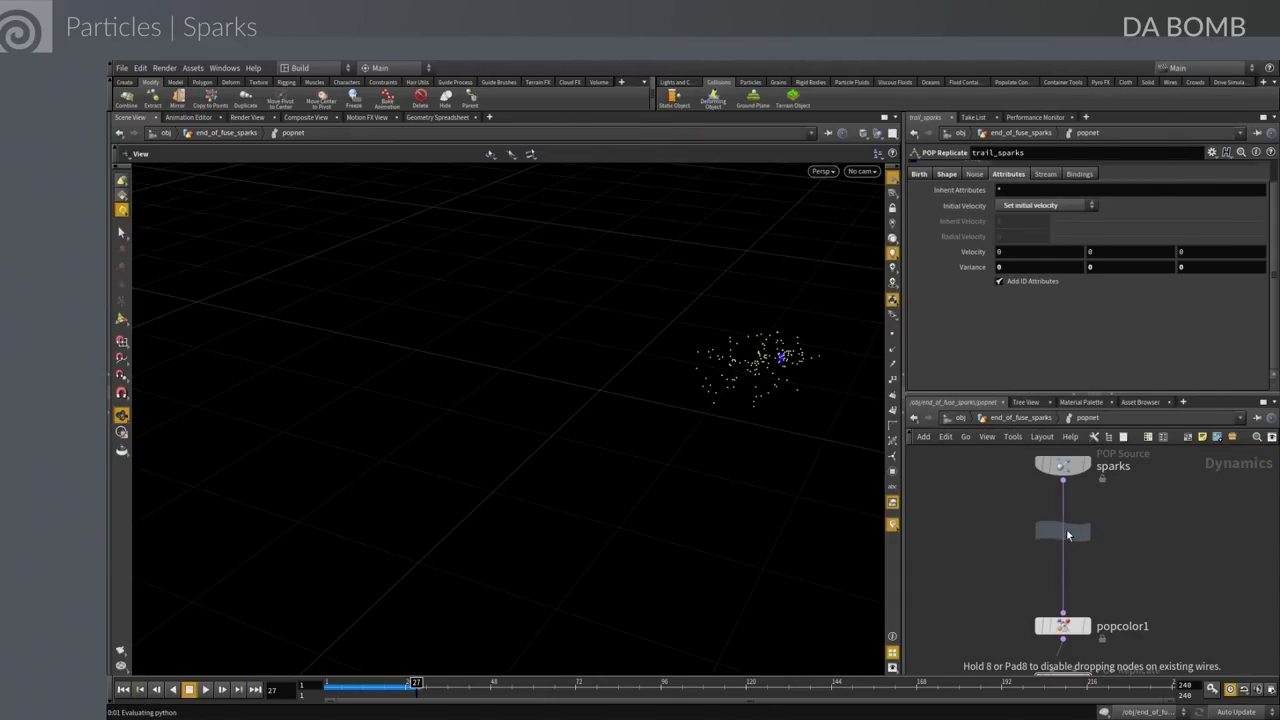
pyautogui.click(1068, 536)
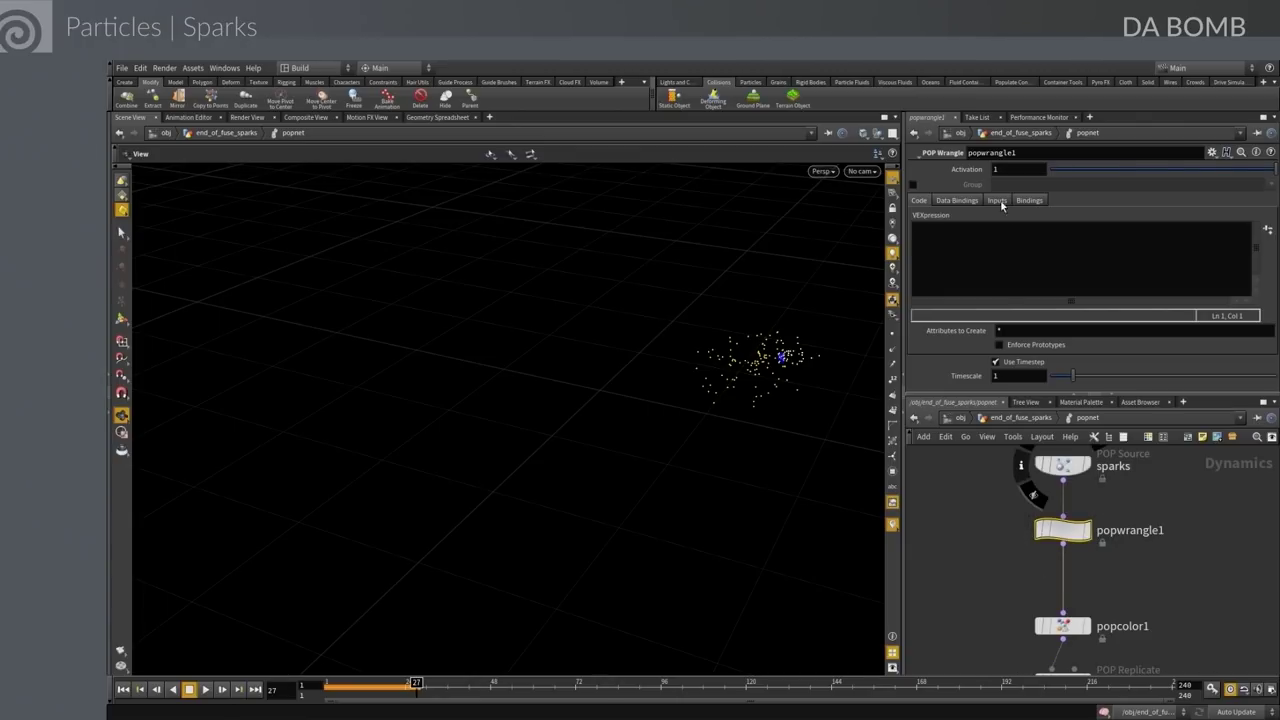
# Enable the group setting on the POP Wrangle and restrict it to the justborn group
pyautogui.click(913, 186)
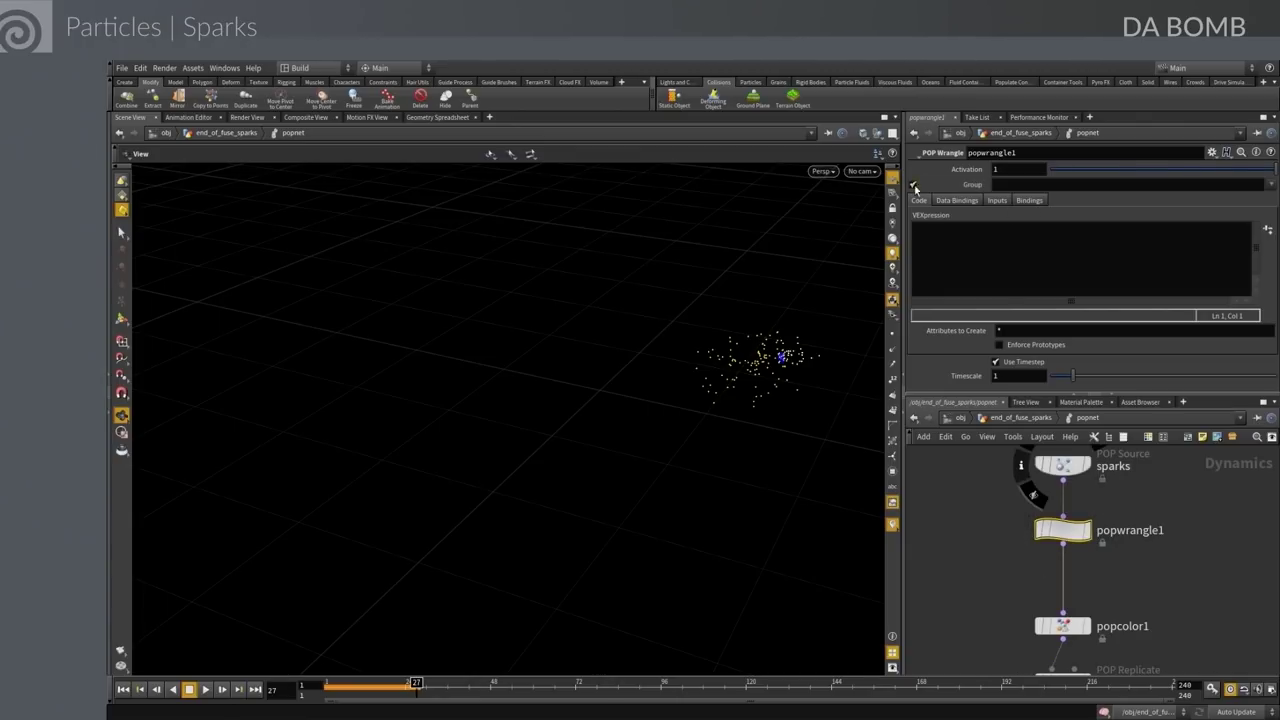
pyautogui.click(1273, 189)
pyautogui.click(1271, 206)
pyautogui.click(942, 235)
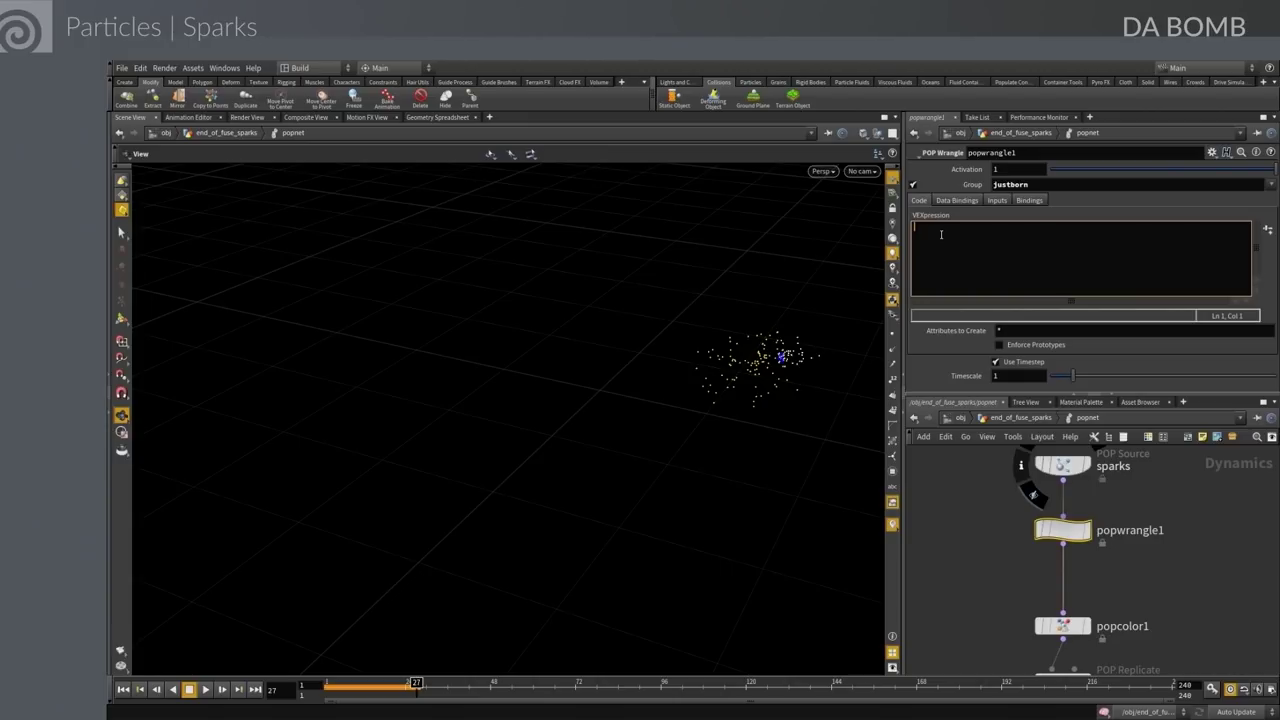
pyautogui.write('i@parentid = @ id;')
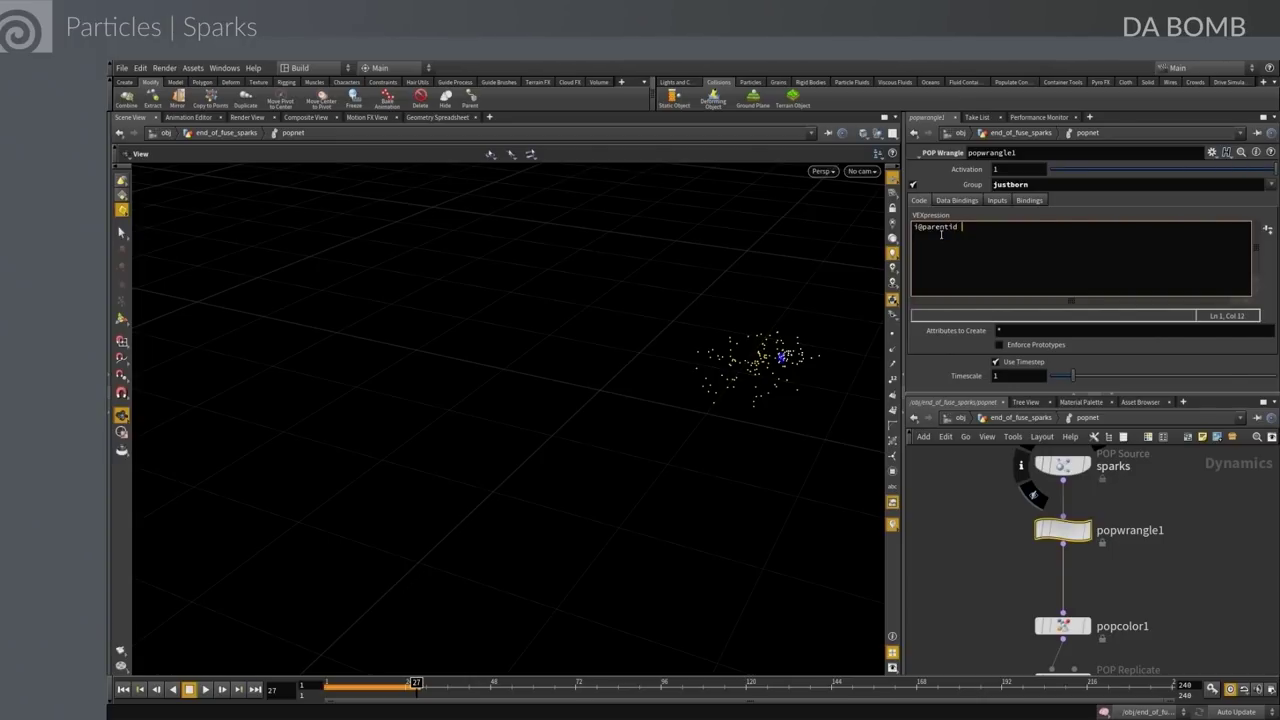
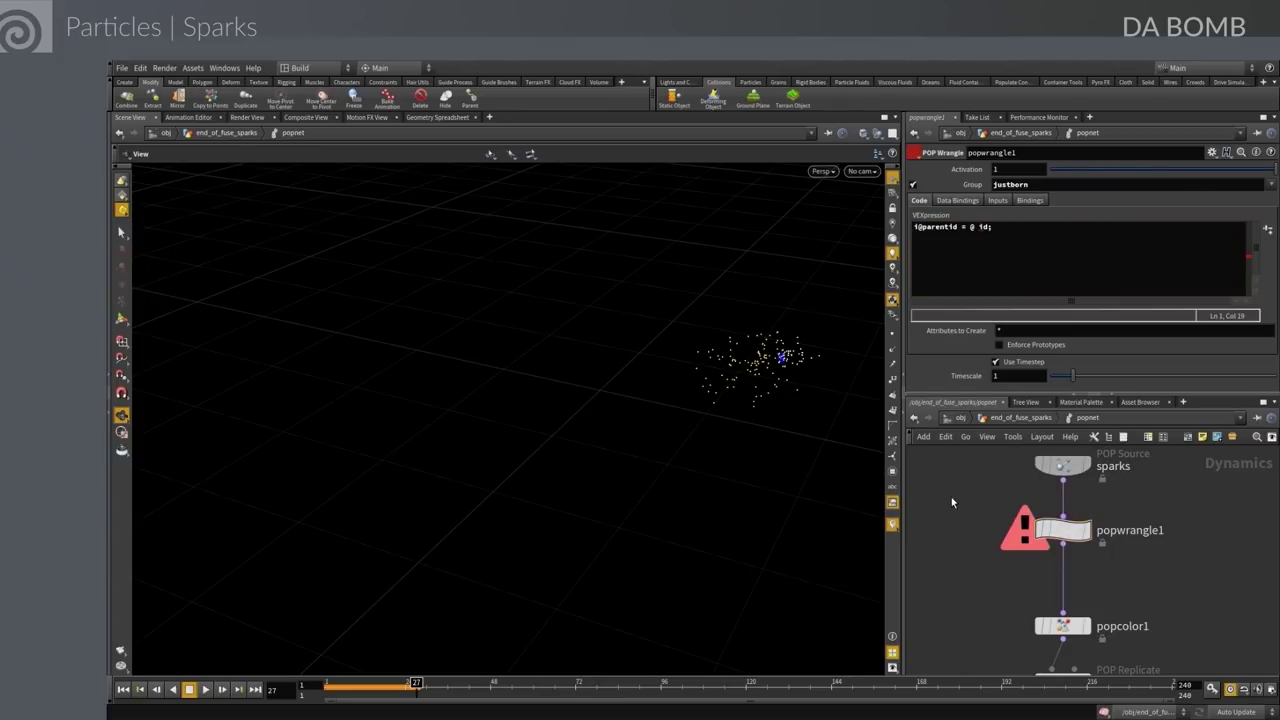
pyautogui.click(979, 227)
pyautogui.press('BackSpace')
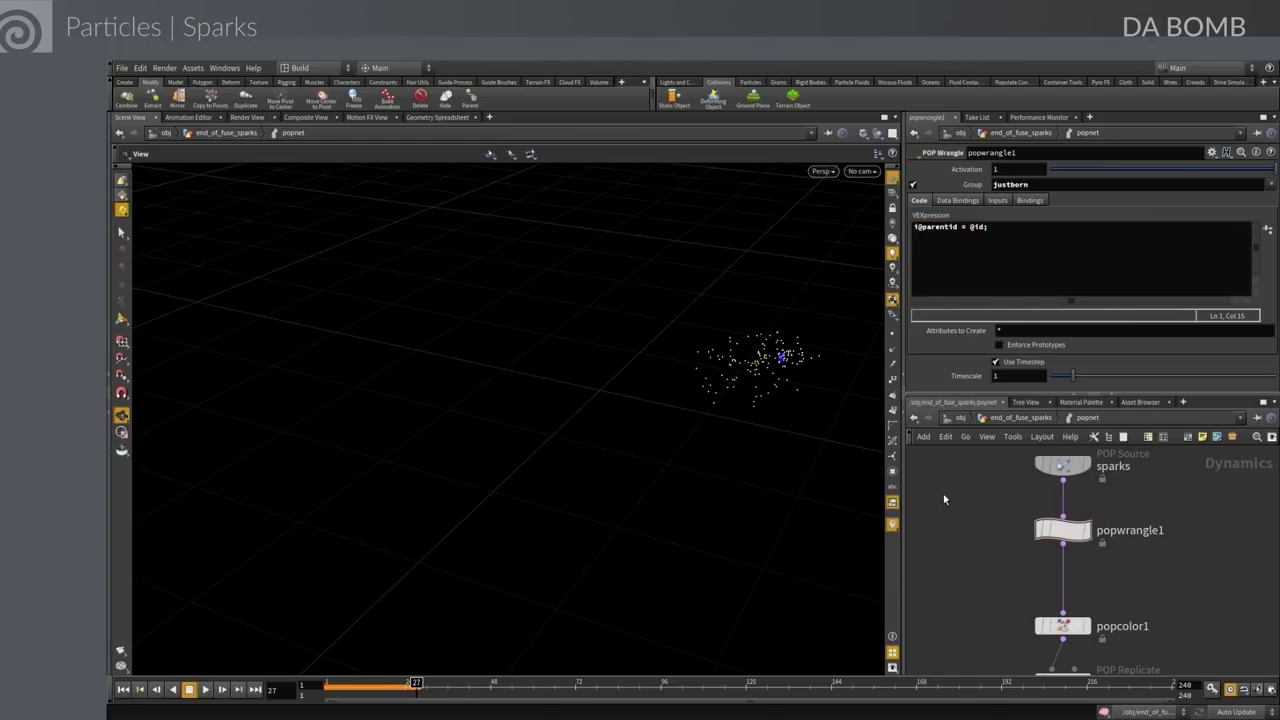
# Back in end_of_fuse_sparks, make the Add node connect points by the parentid attribute and rewind to the first frame
pyautogui.click(1021, 418)
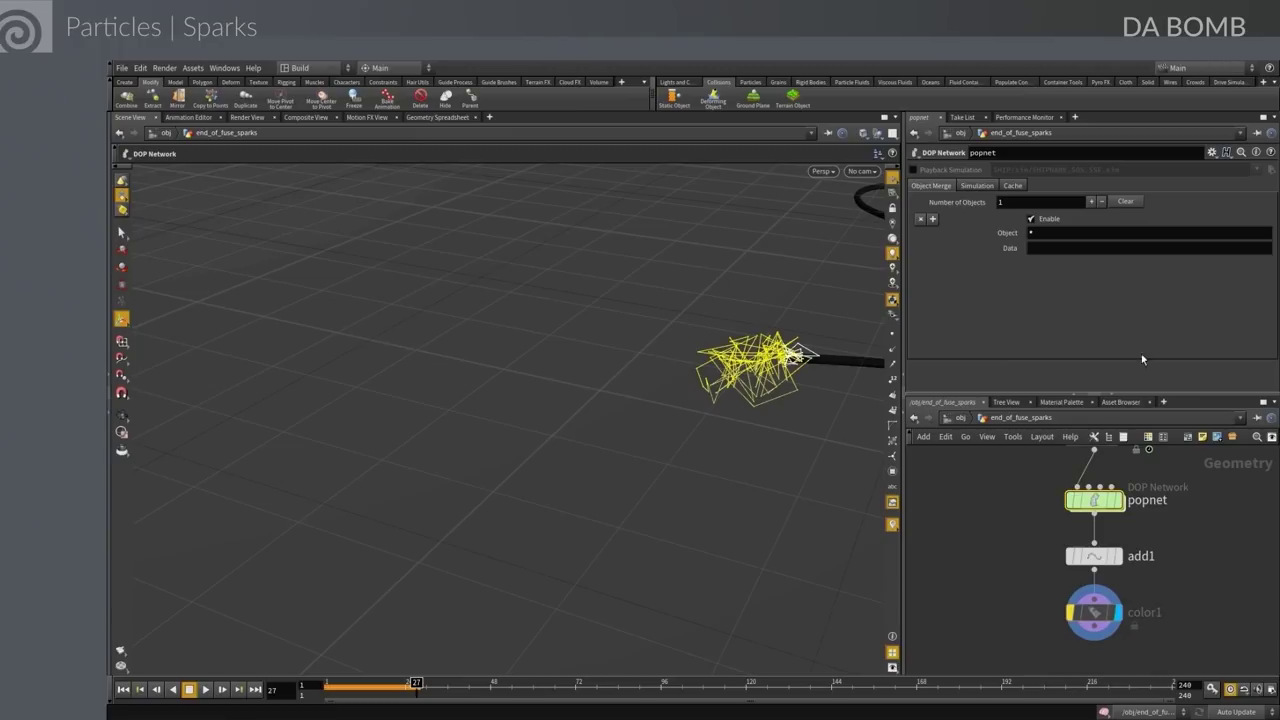
pyautogui.click(1094, 556)
pyautogui.click(1005, 232)
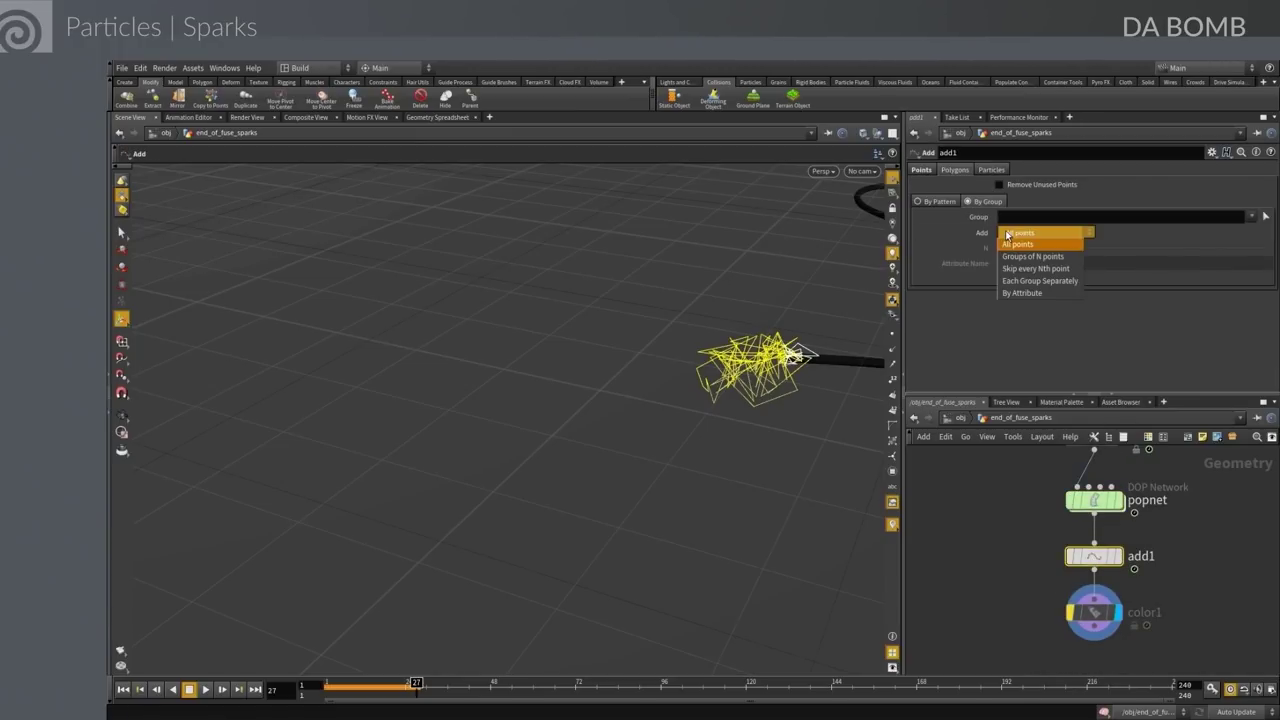
pyautogui.click(1029, 293)
pyautogui.click(1019, 263)
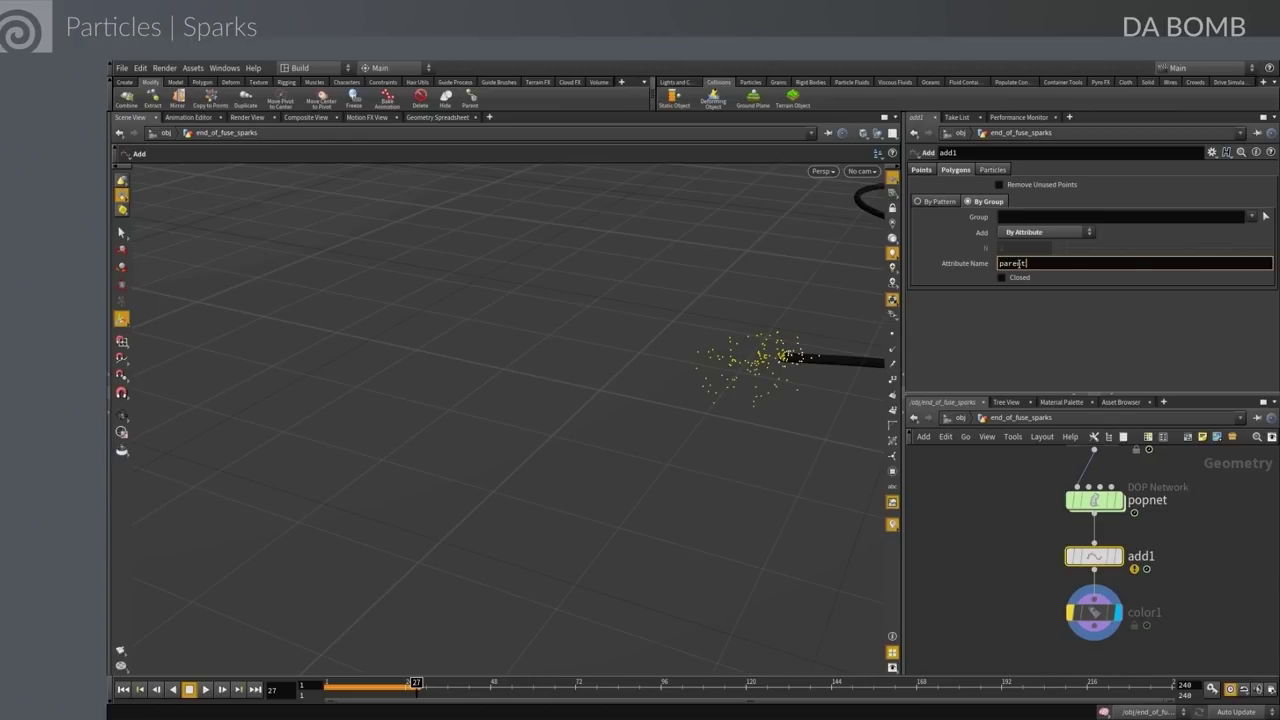
pyautogui.write('parentid')
pyautogui.press('Return')
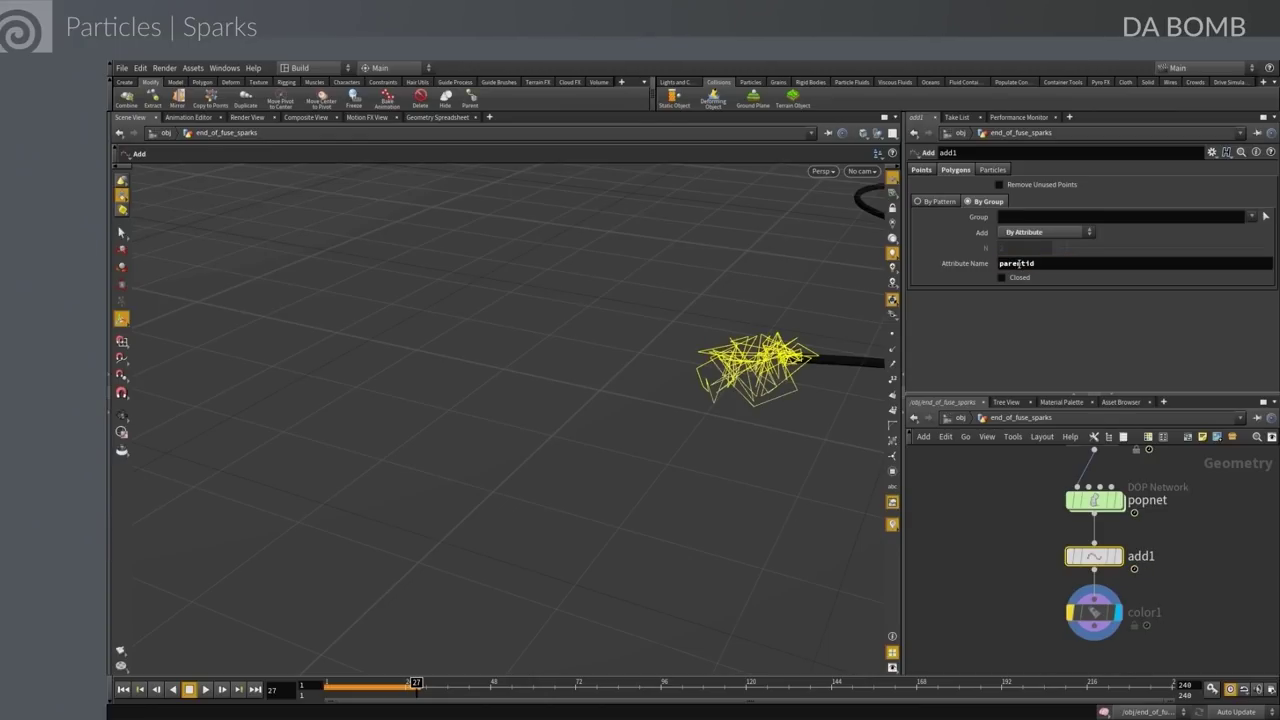
pyautogui.click(123, 689)
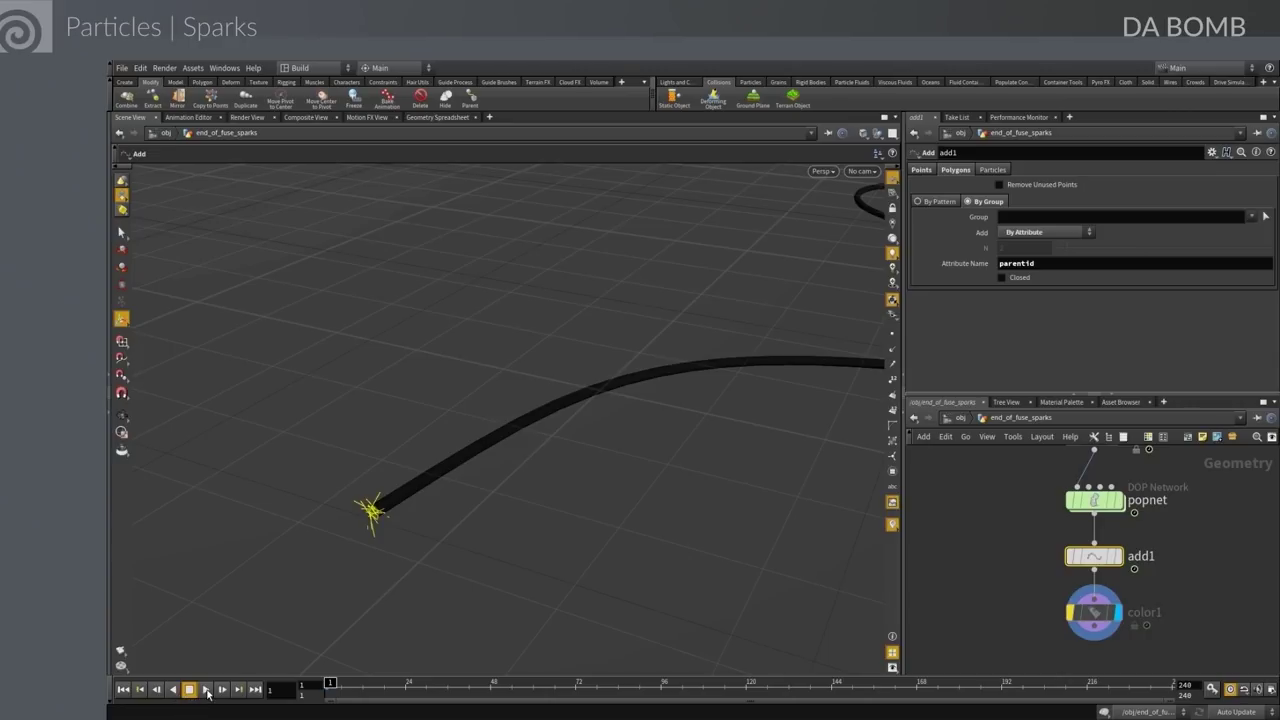
# Play the simulation repeatedly from the first frame and examine the spark trails at the end of the fuse
pyautogui.click(205, 689)
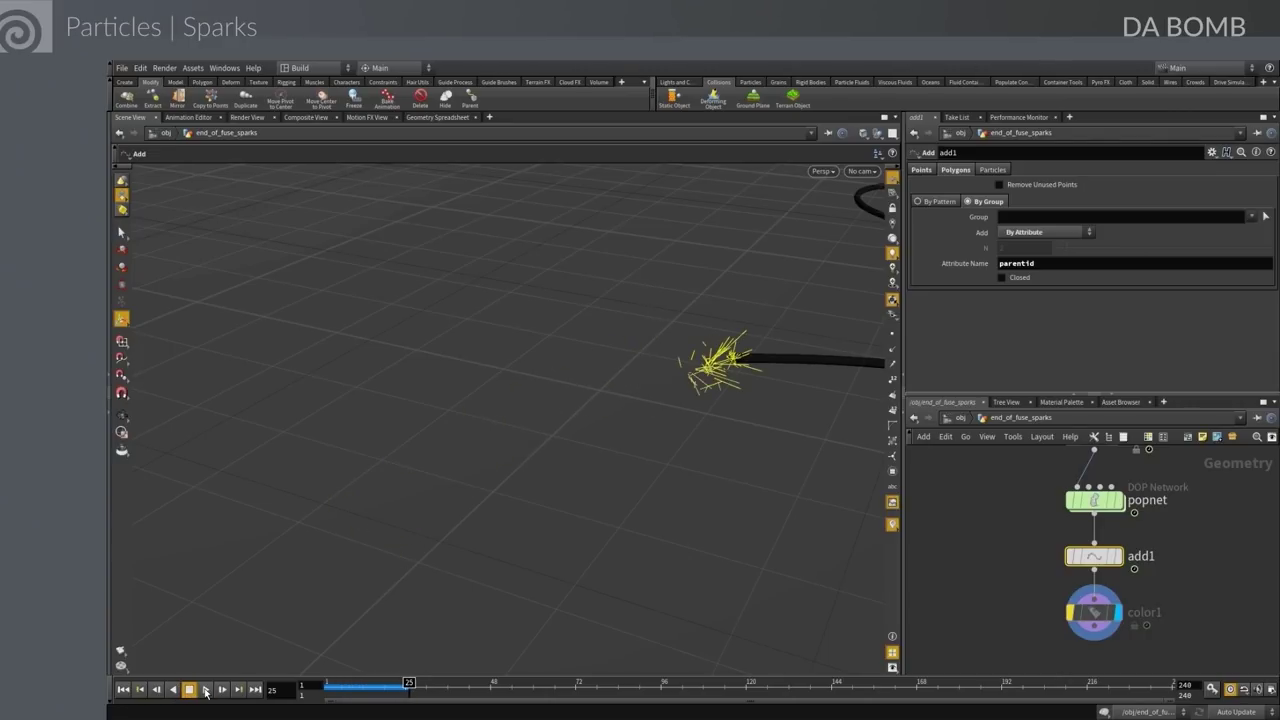
pyautogui.click(125, 689)
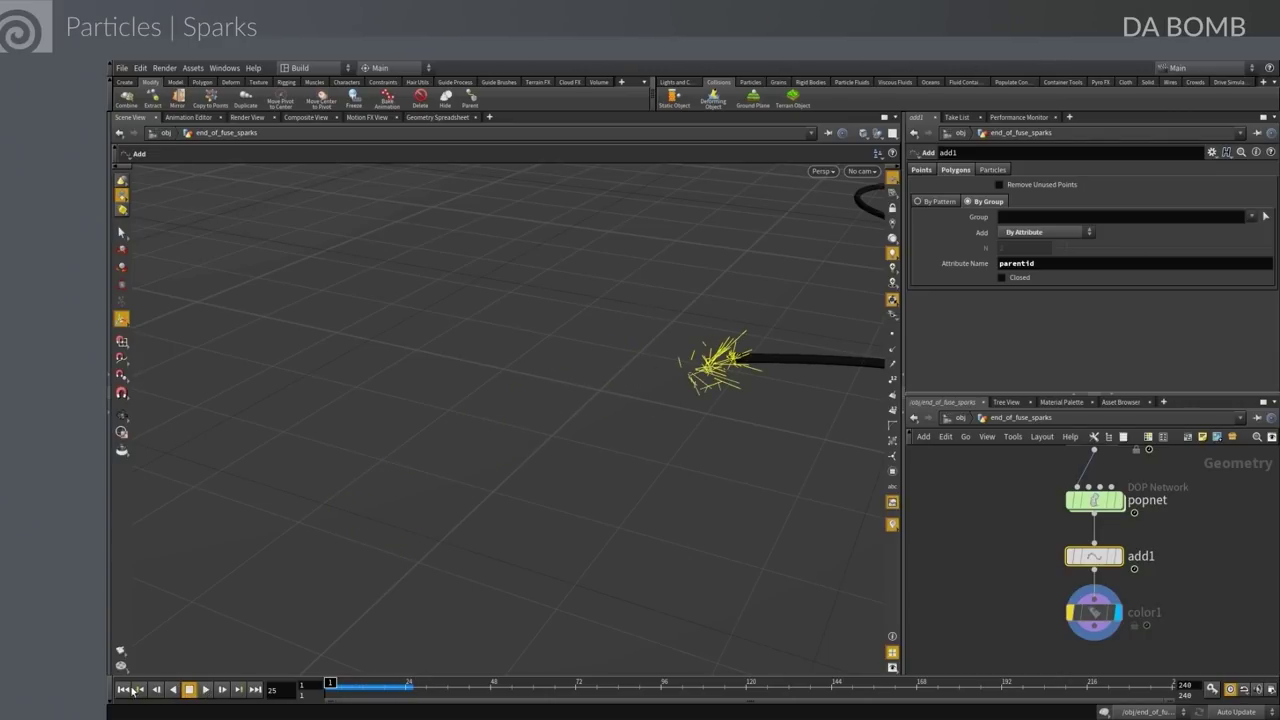
pyautogui.click(205, 689)
pyautogui.click(205, 689)
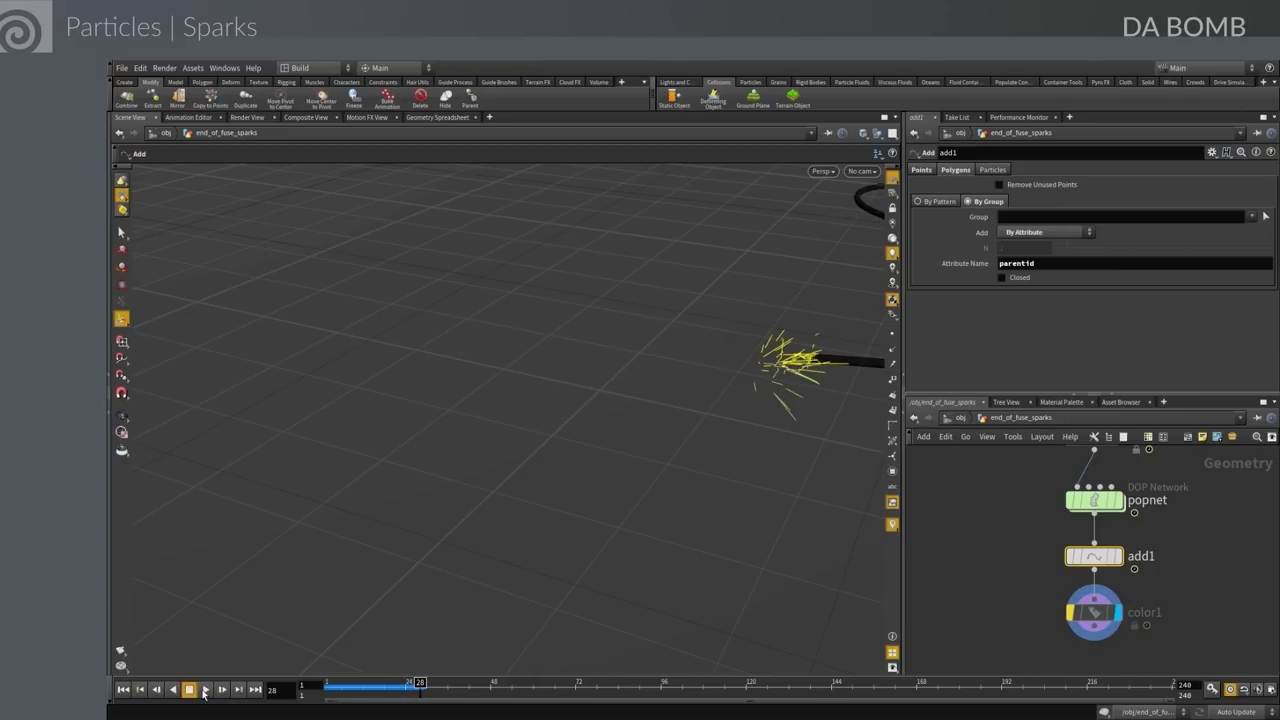
pyautogui.scroll(-1, 1004, 548)
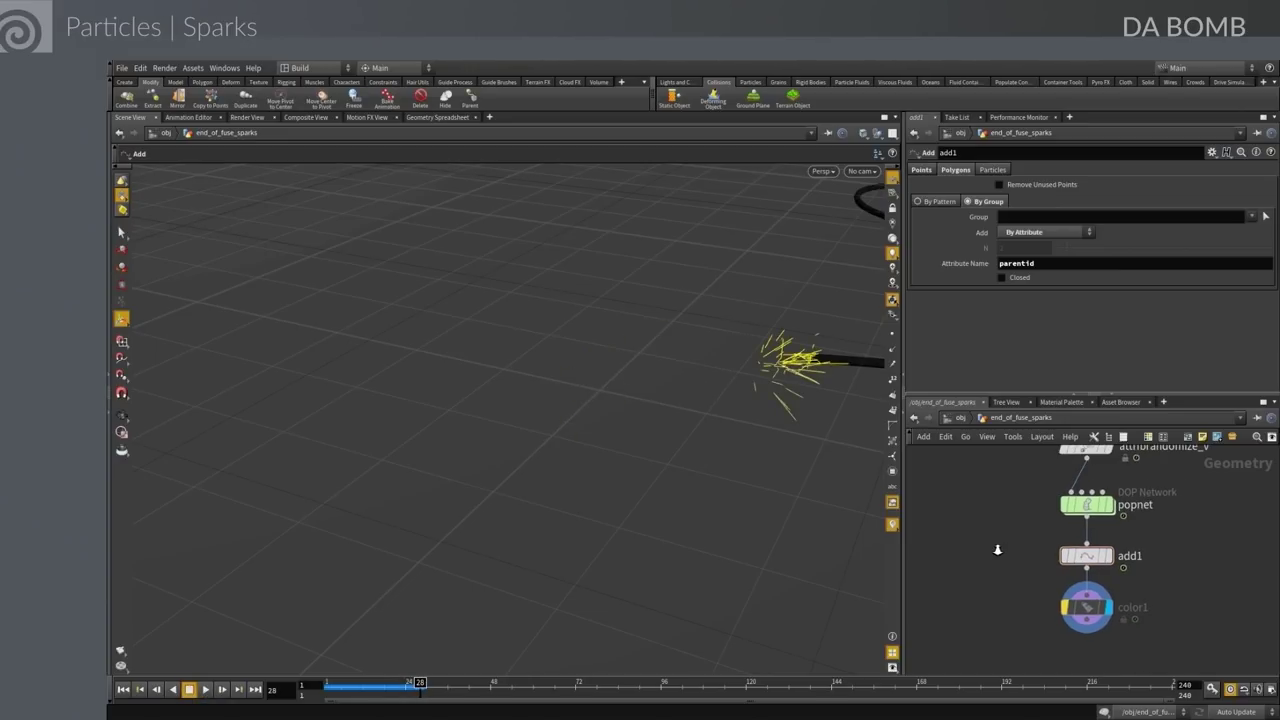
pyautogui.click(1087, 508)
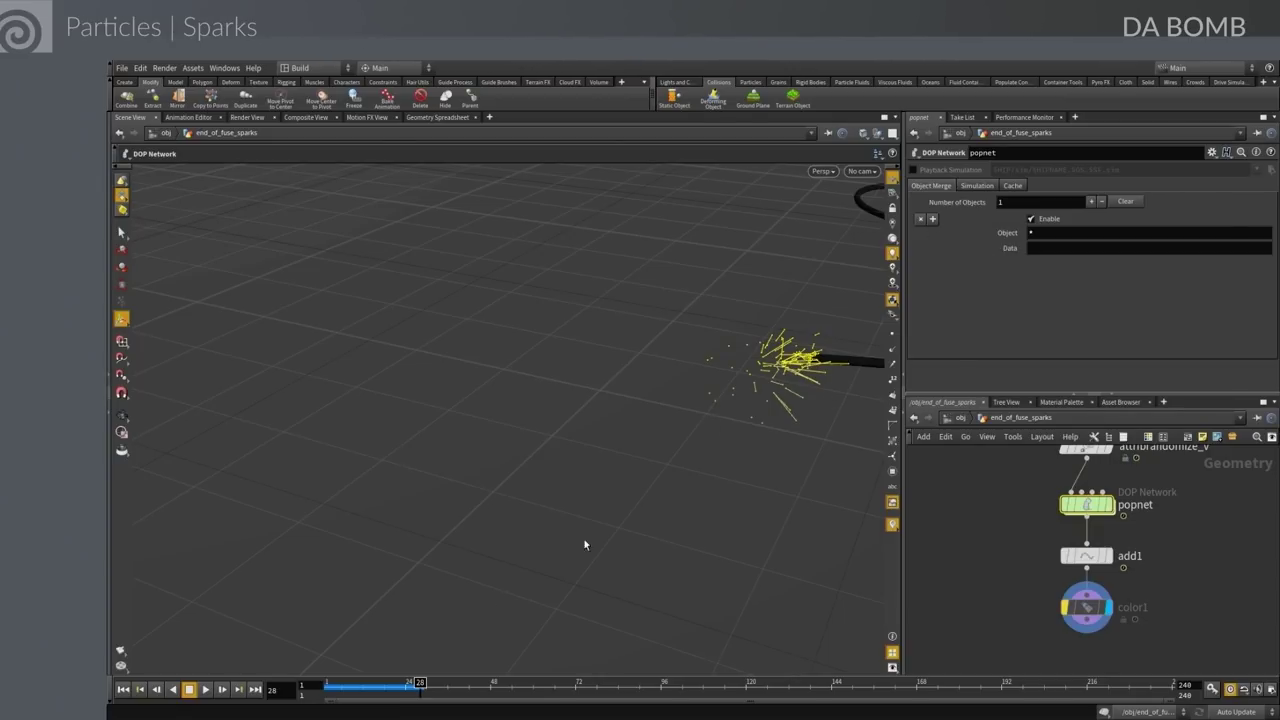
pyautogui.click(123, 689)
pyautogui.click(205, 689)
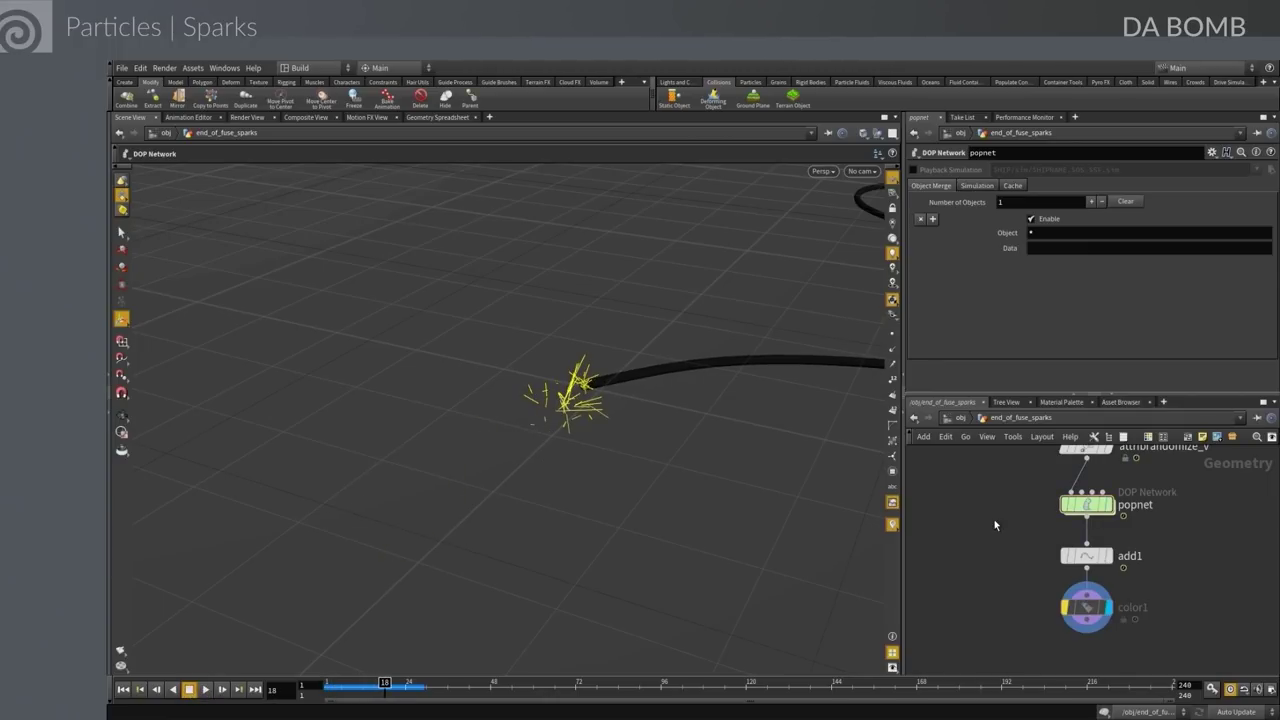
# Inside popnet, turn off the bypass on the groundplane1 and staticsolver1 nodes
pyautogui.click(960, 418)
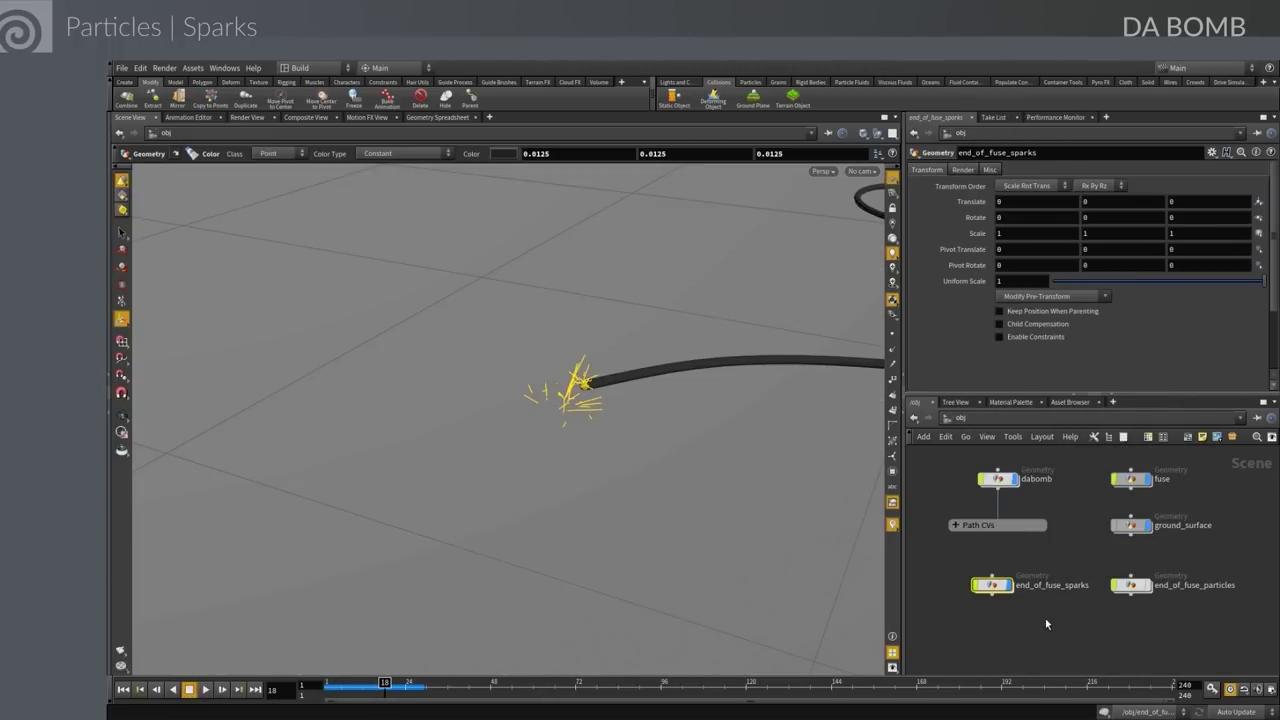
pyautogui.doubleClick(993, 585)
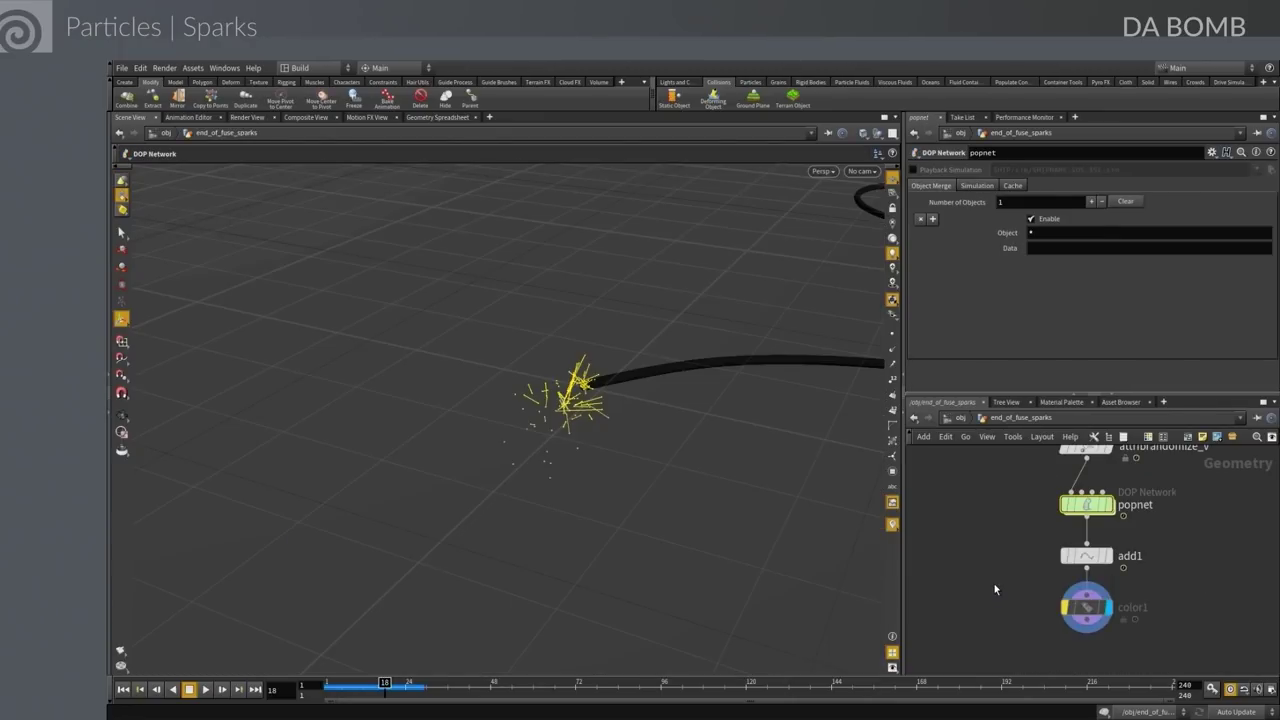
pyautogui.doubleClick(1088, 504)
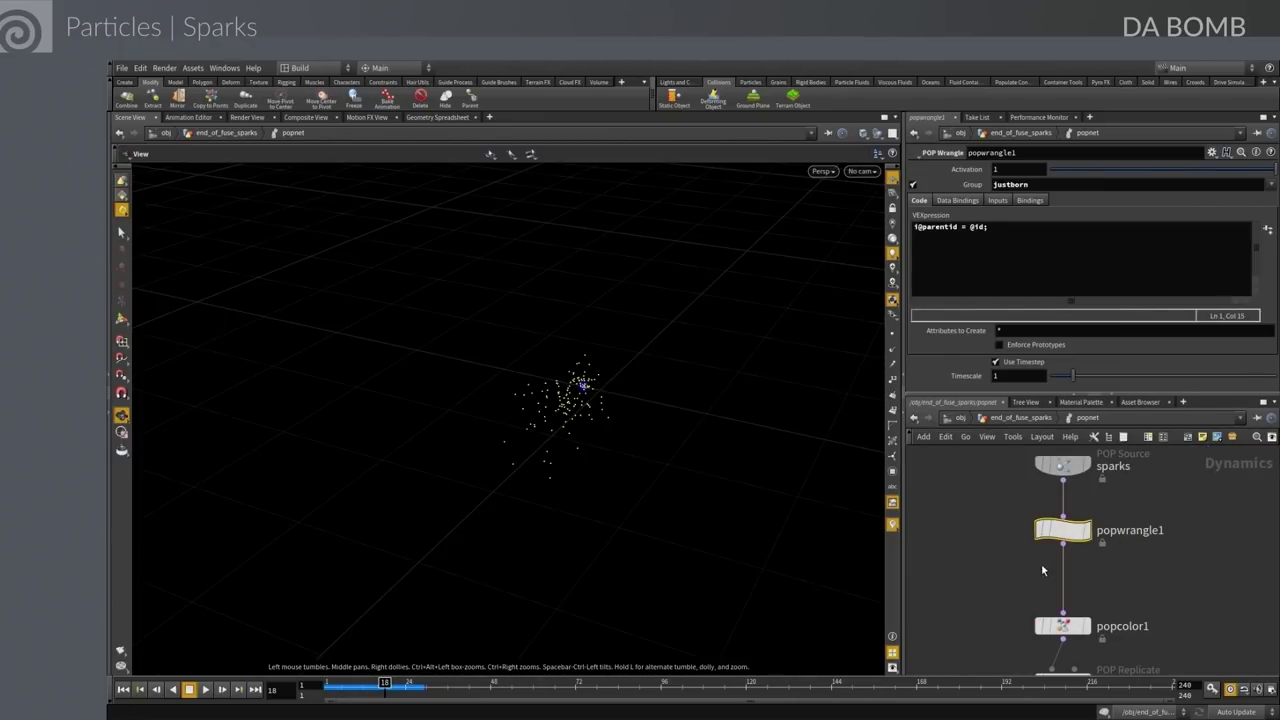
pyautogui.scroll(-3, 1136, 565)
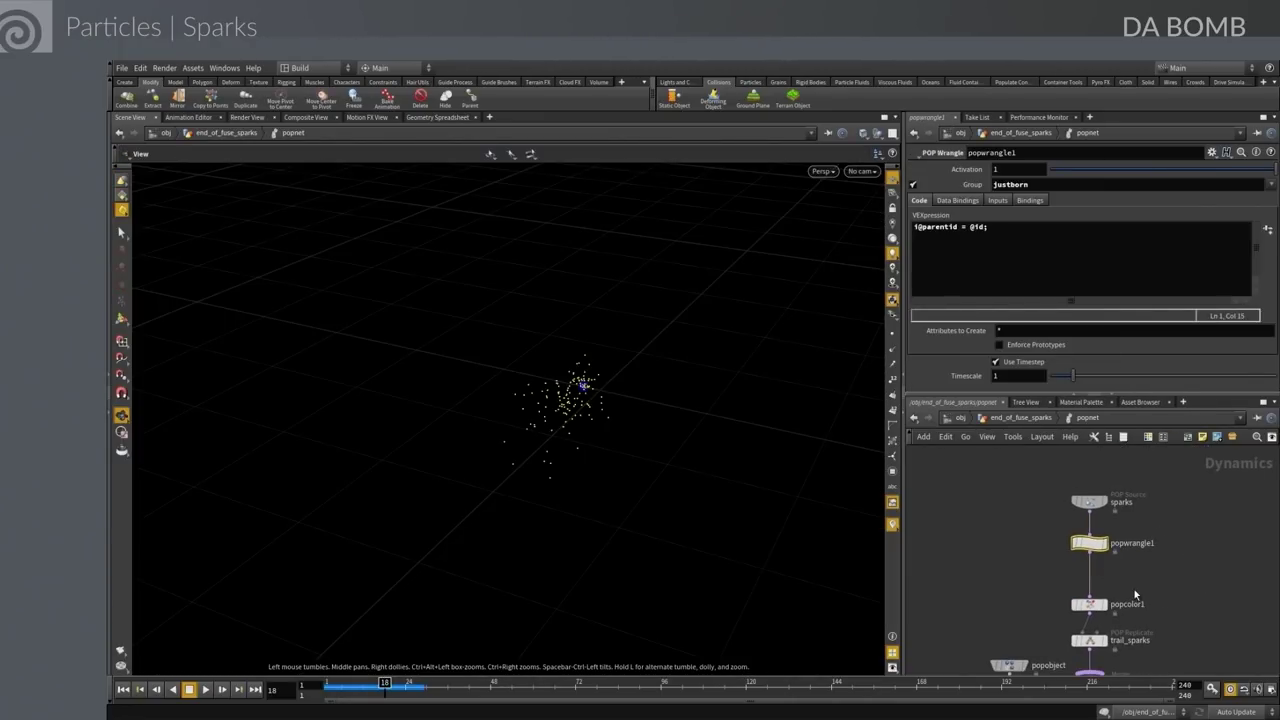
pyautogui.moveTo(1135, 596); pyautogui.dragTo(1135, 536, button='middle')
pyautogui.scroll(-1, 1150, 550)
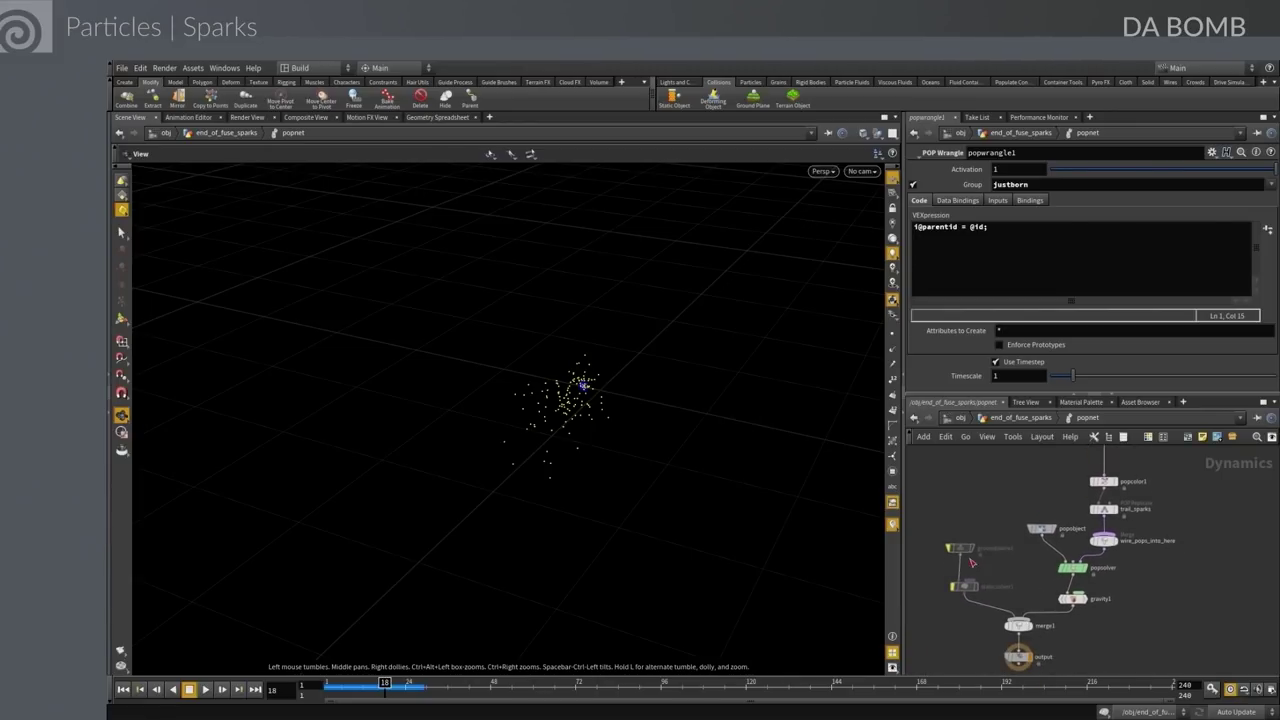
pyautogui.moveTo(934, 523); pyautogui.dragTo(990, 598)
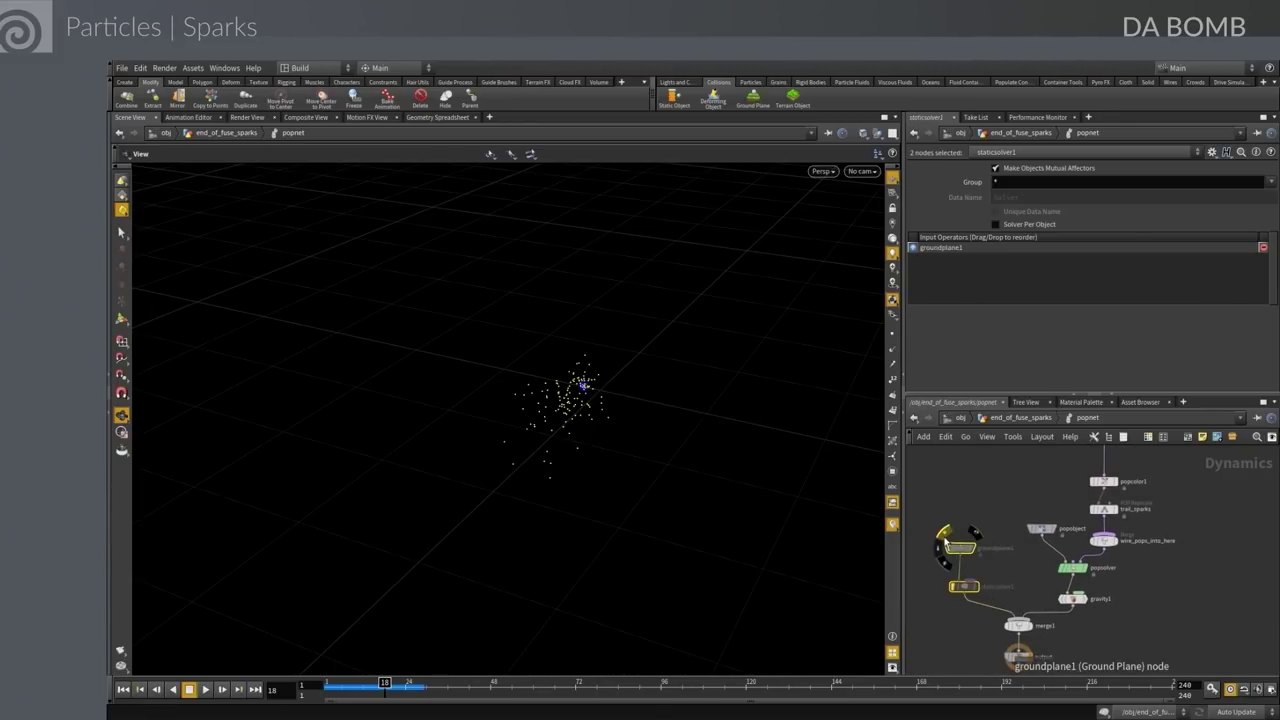
pyautogui.click(951, 488)
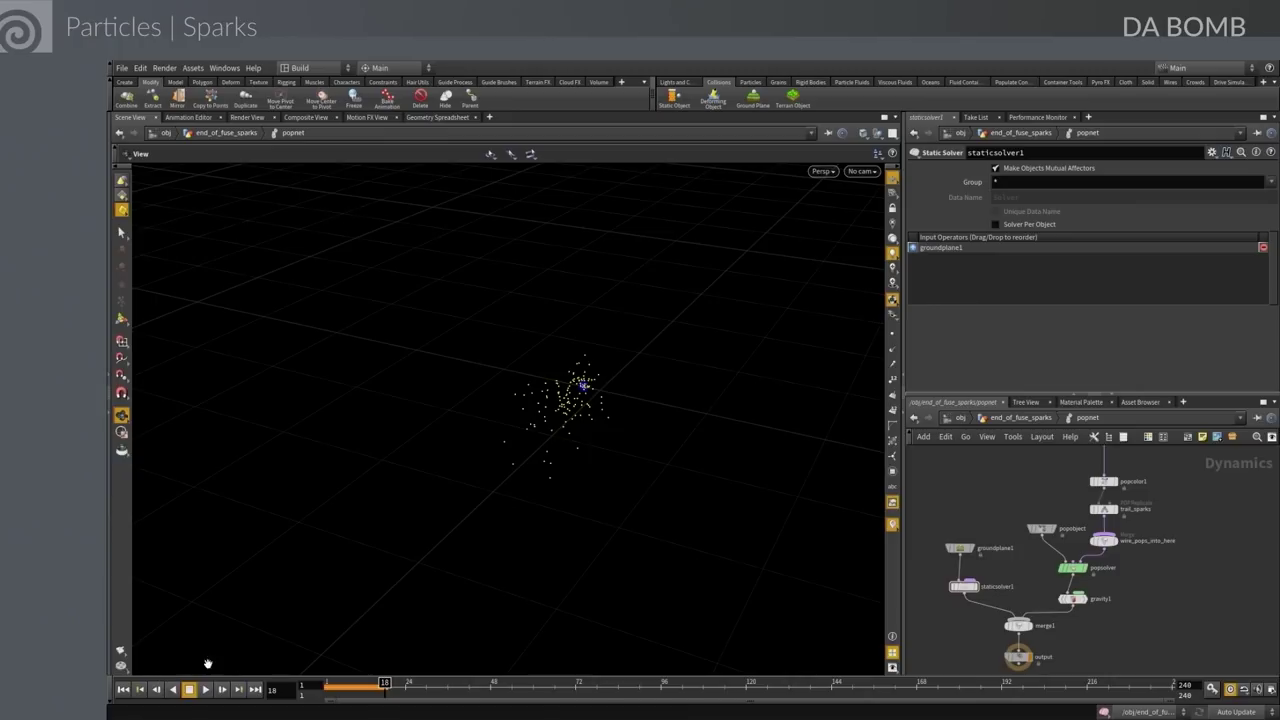
# Return to end_of_fuse_sparks and play the simulation to check the sparks with the ground plane active
pyautogui.click(228, 133)
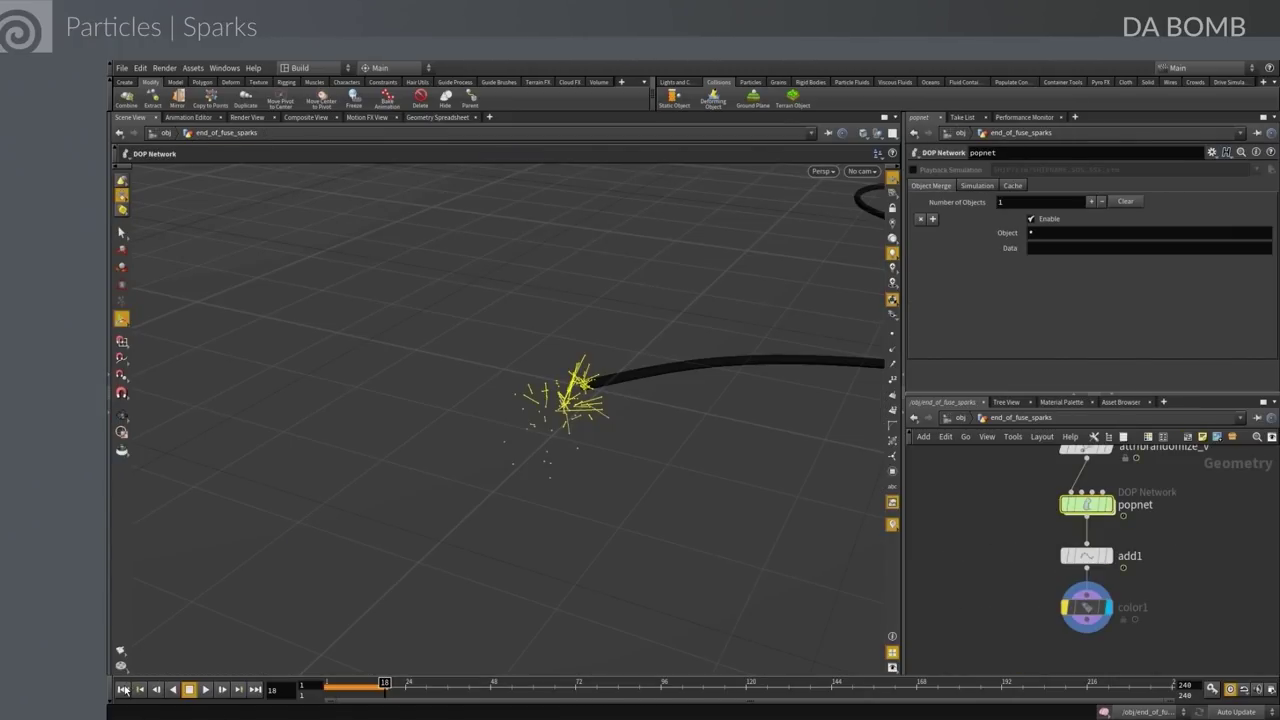
pyautogui.click(205, 689)
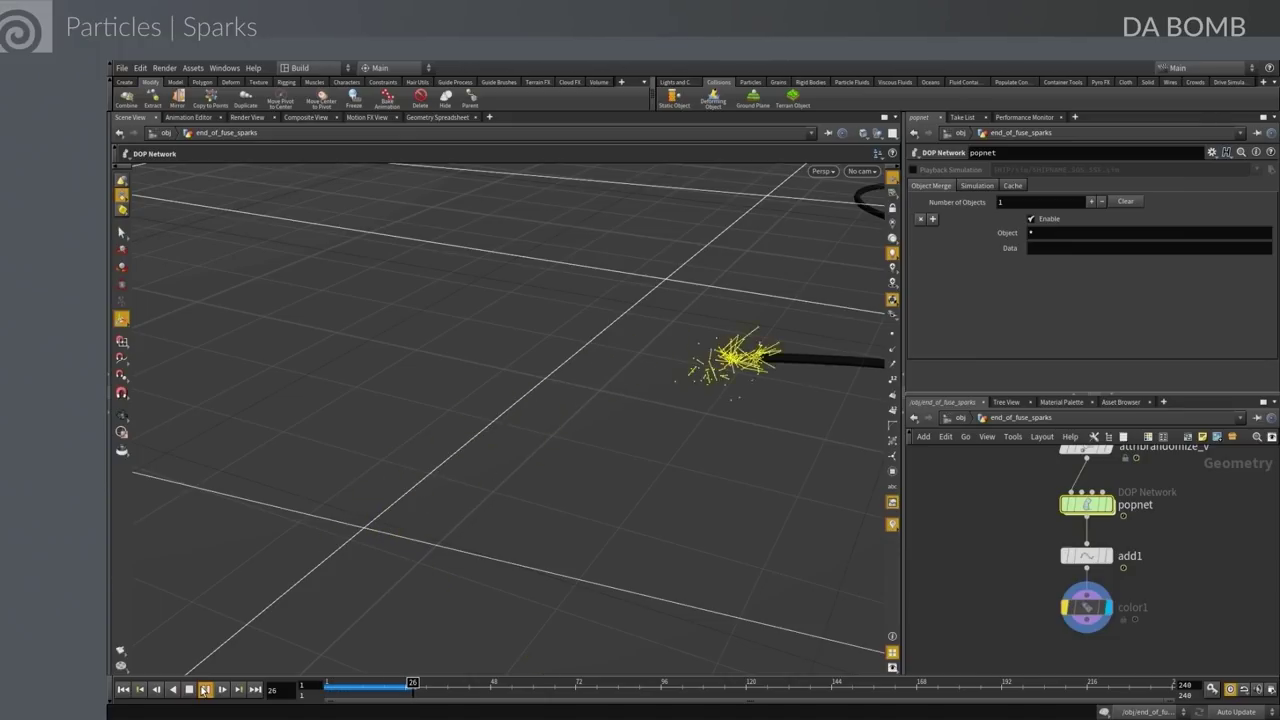
pyautogui.click(205, 689)
pyautogui.keyDown('alt'); pyautogui.moveTo(704, 404); pyautogui.dragTo(300, 486); pyautogui.keyUp('alt')
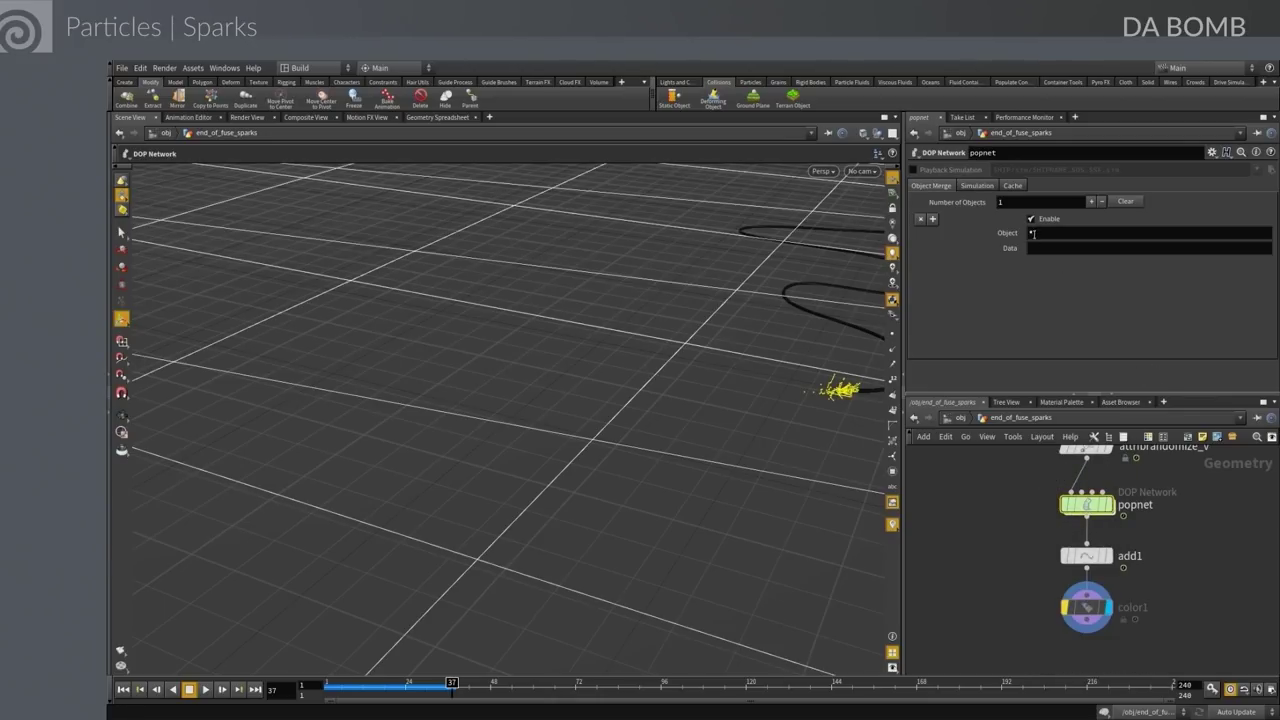
# Set popnet's Object Merge object pattern to pop* so only the particle object is imported
pyautogui.click(1029, 232)
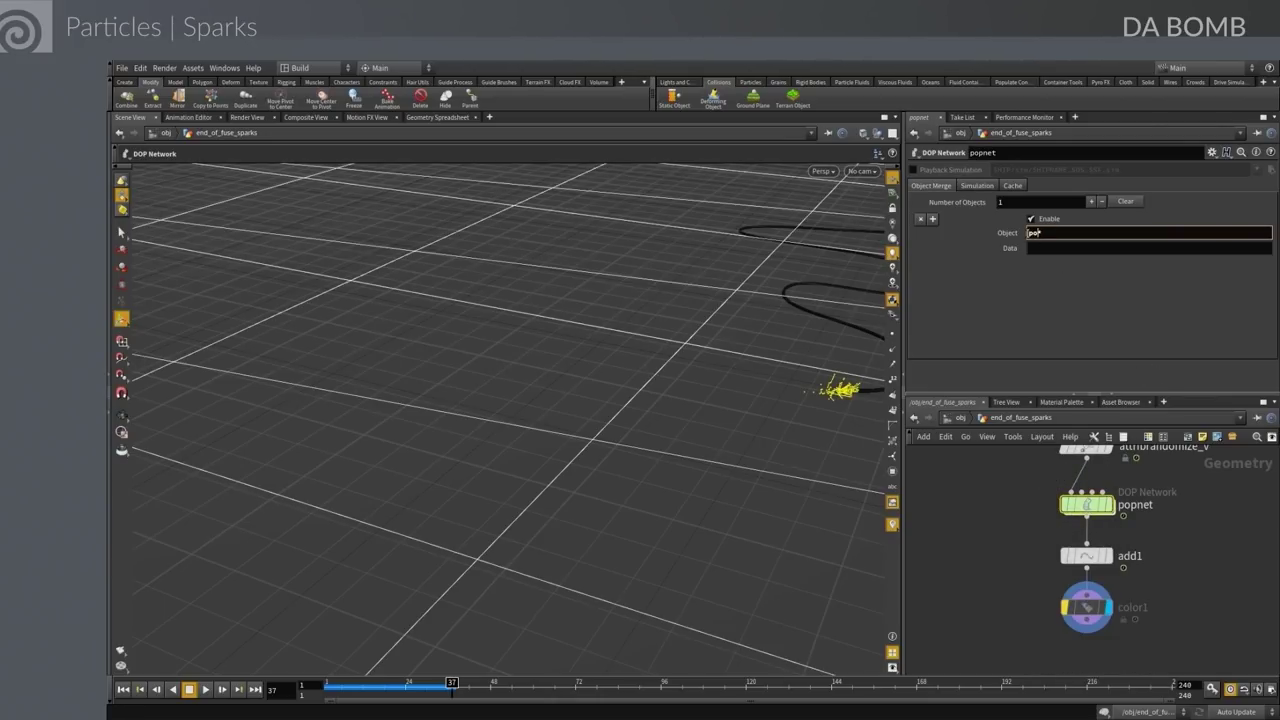
pyautogui.write('pop')
pyautogui.press('Return')
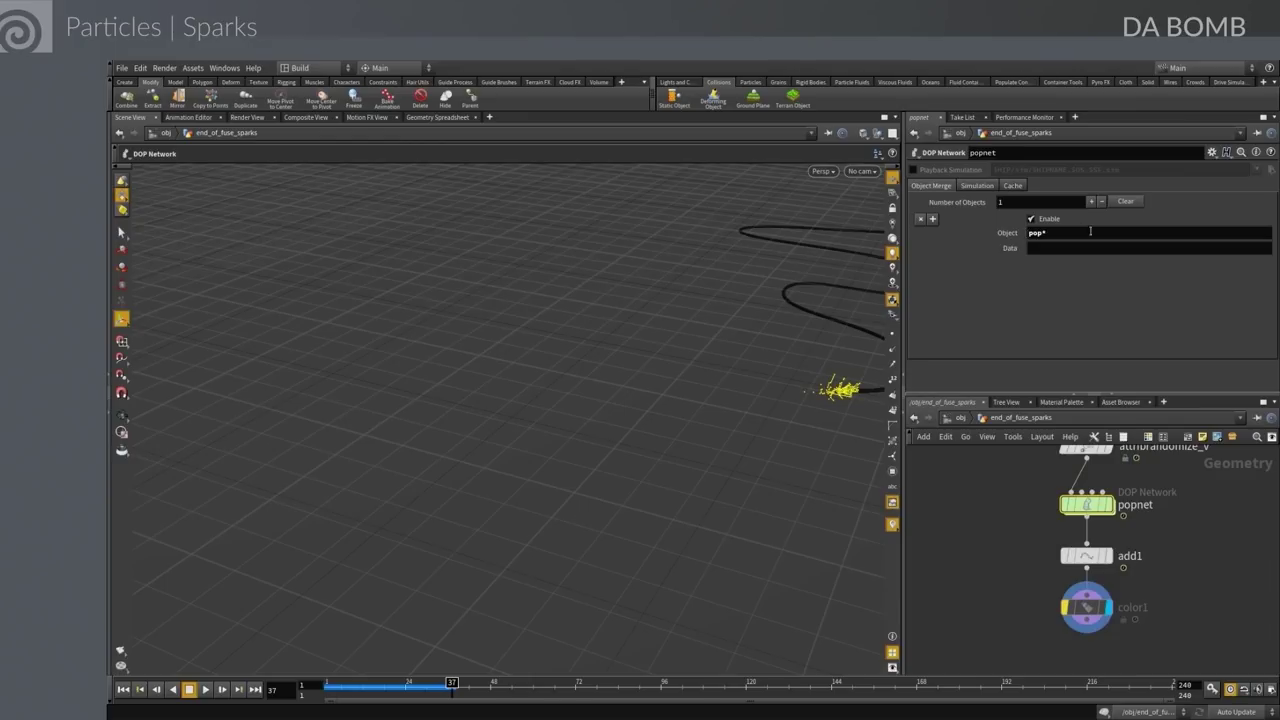
# Replay the simulation from the first frame and watch the sparks travel to the bomb through animcam
pyautogui.click(123, 689)
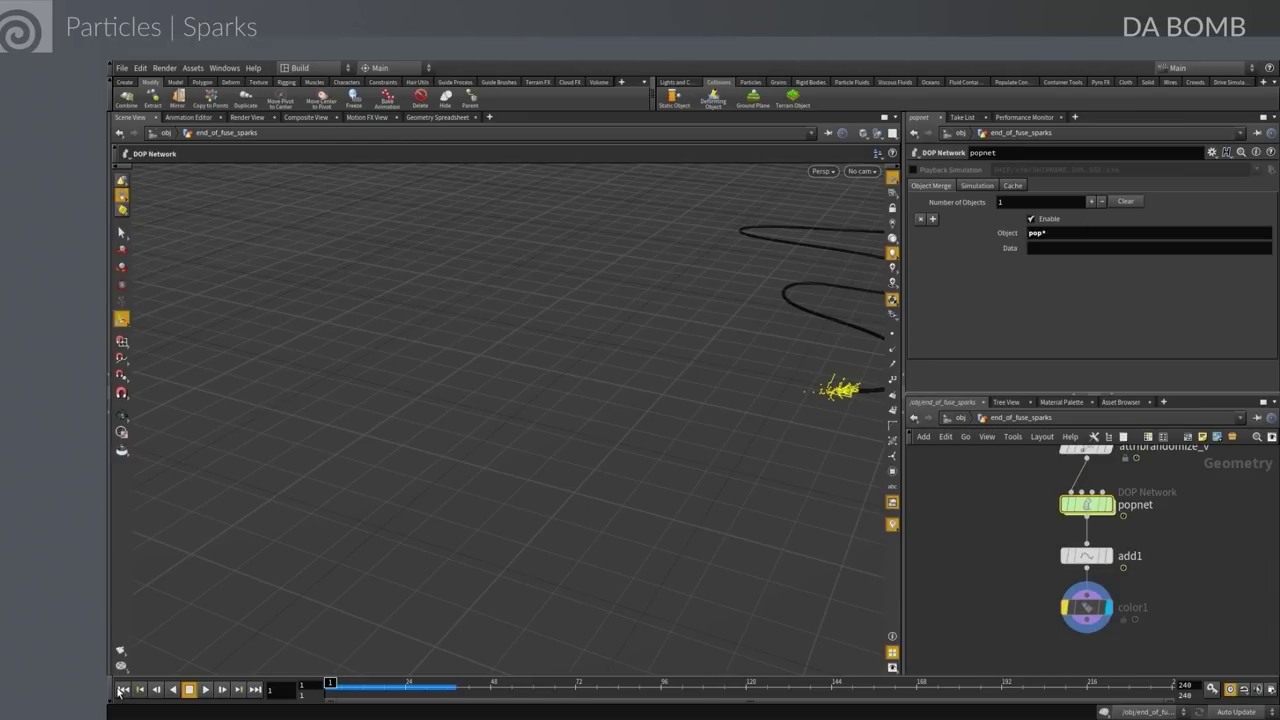
pyautogui.click(205, 689)
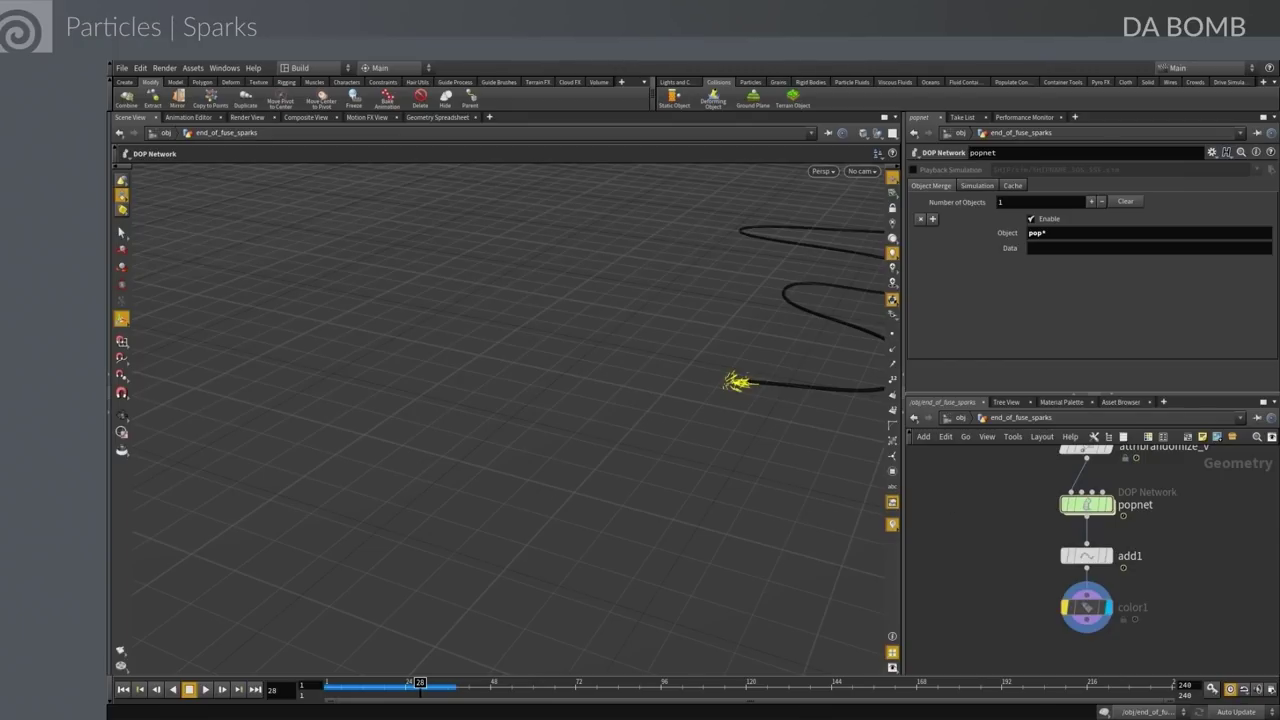
pyautogui.click(123, 692)
pyautogui.click(205, 690)
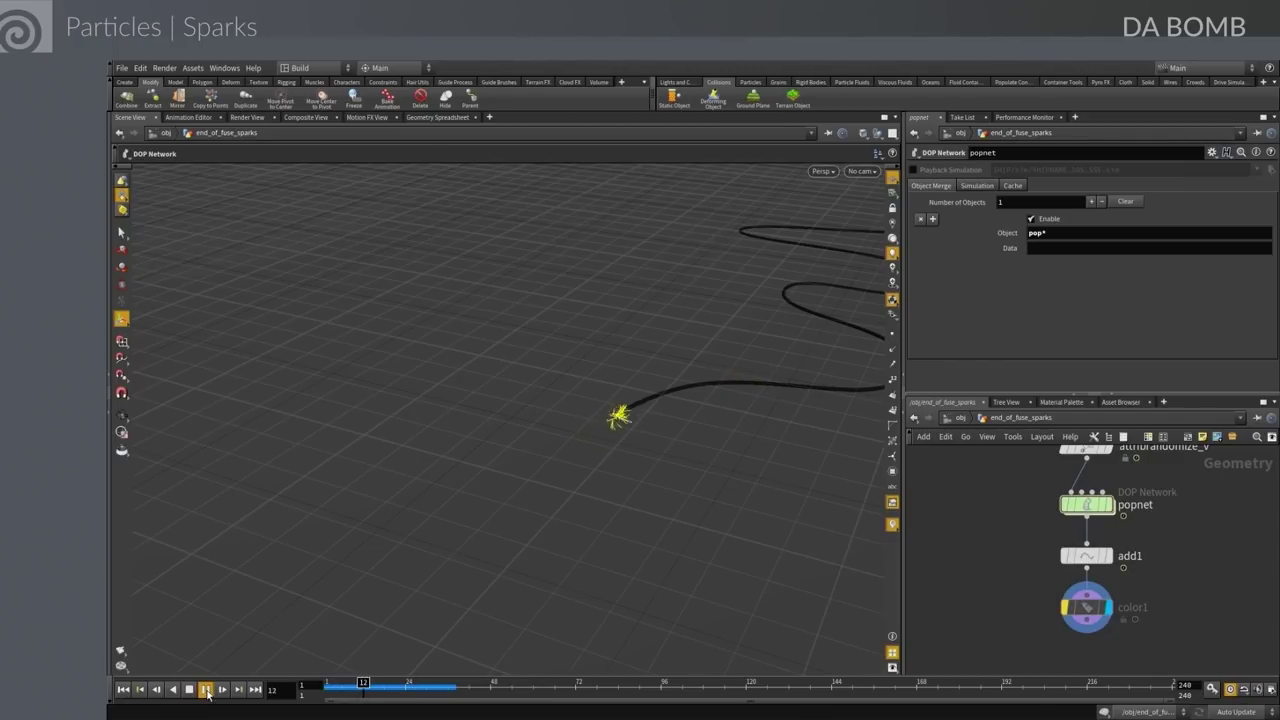
pyautogui.moveTo(510, 471); pyautogui.dragTo(414, 457)
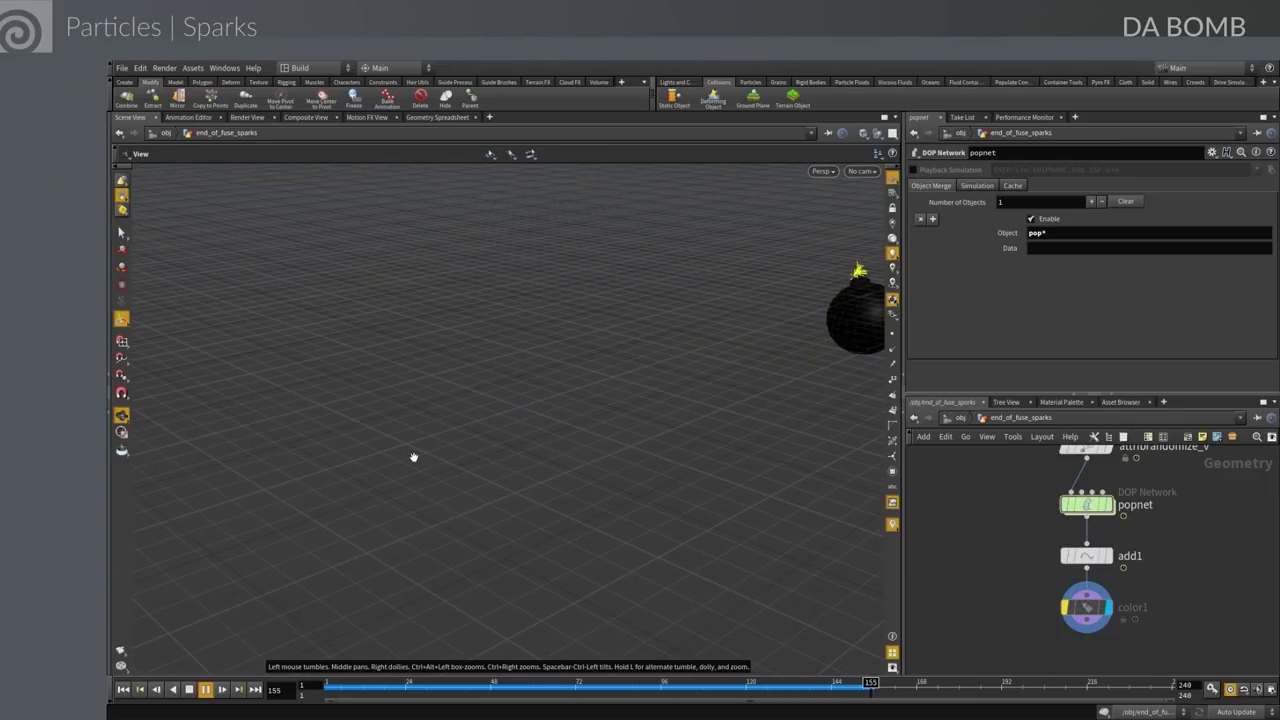
pyautogui.click(862, 171)
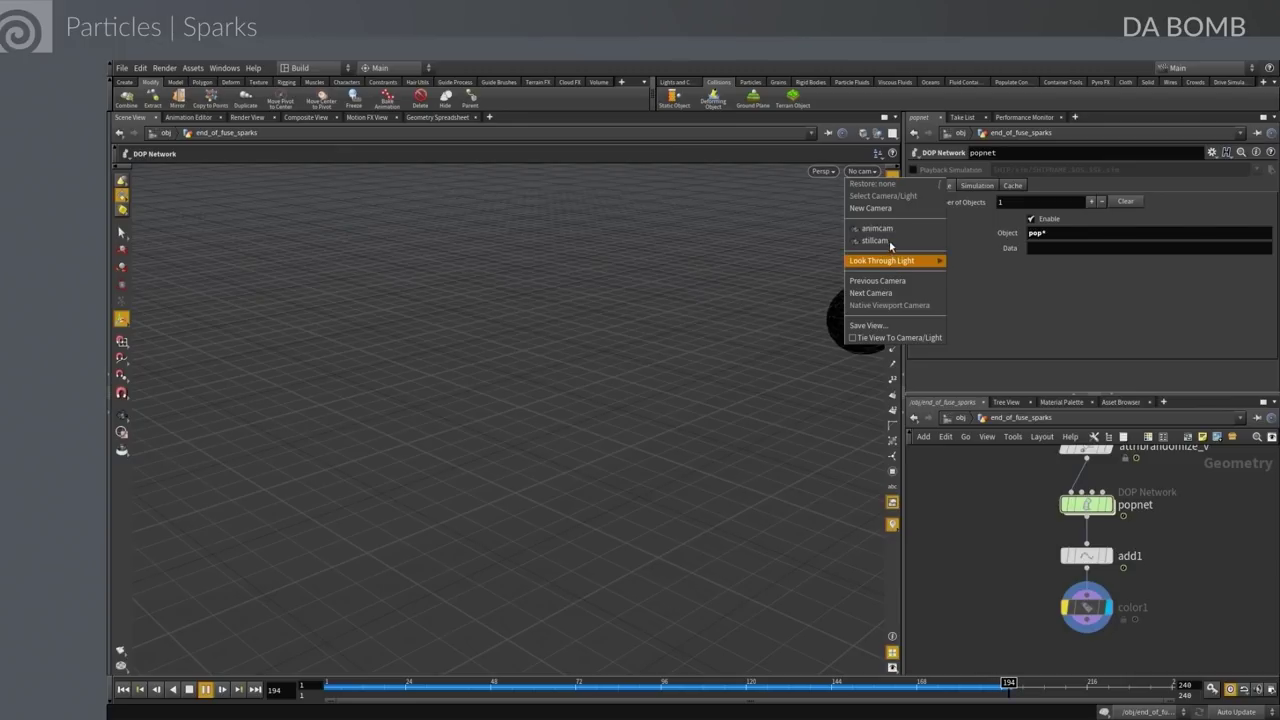
pyautogui.click(875, 228)
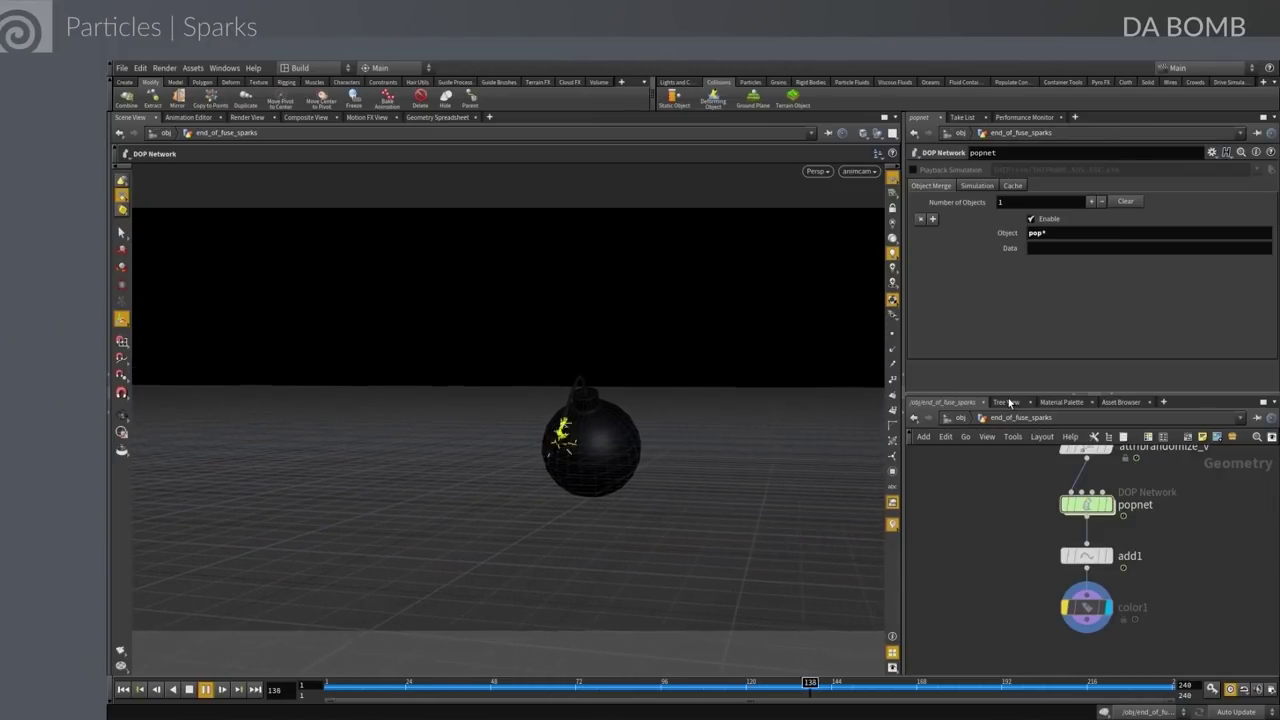
pyautogui.click(206, 689)
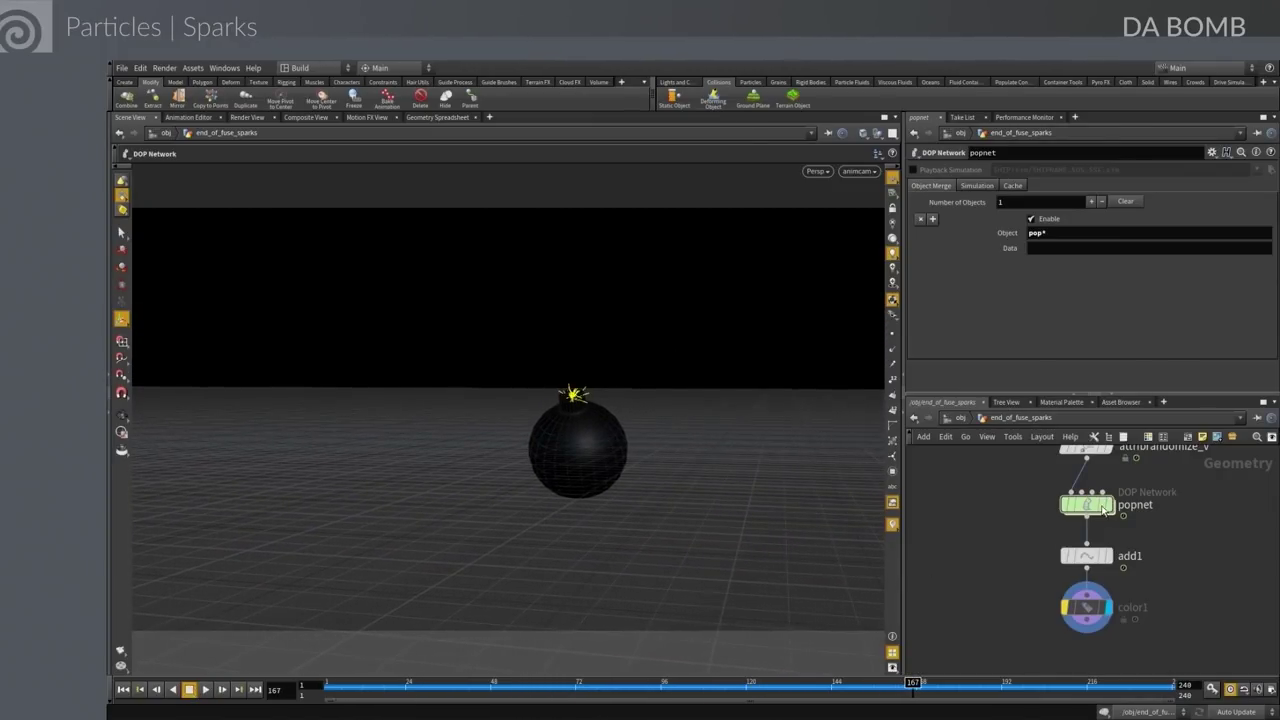
# Set popnet's simulation substeps to 5
pyautogui.click(970, 187)
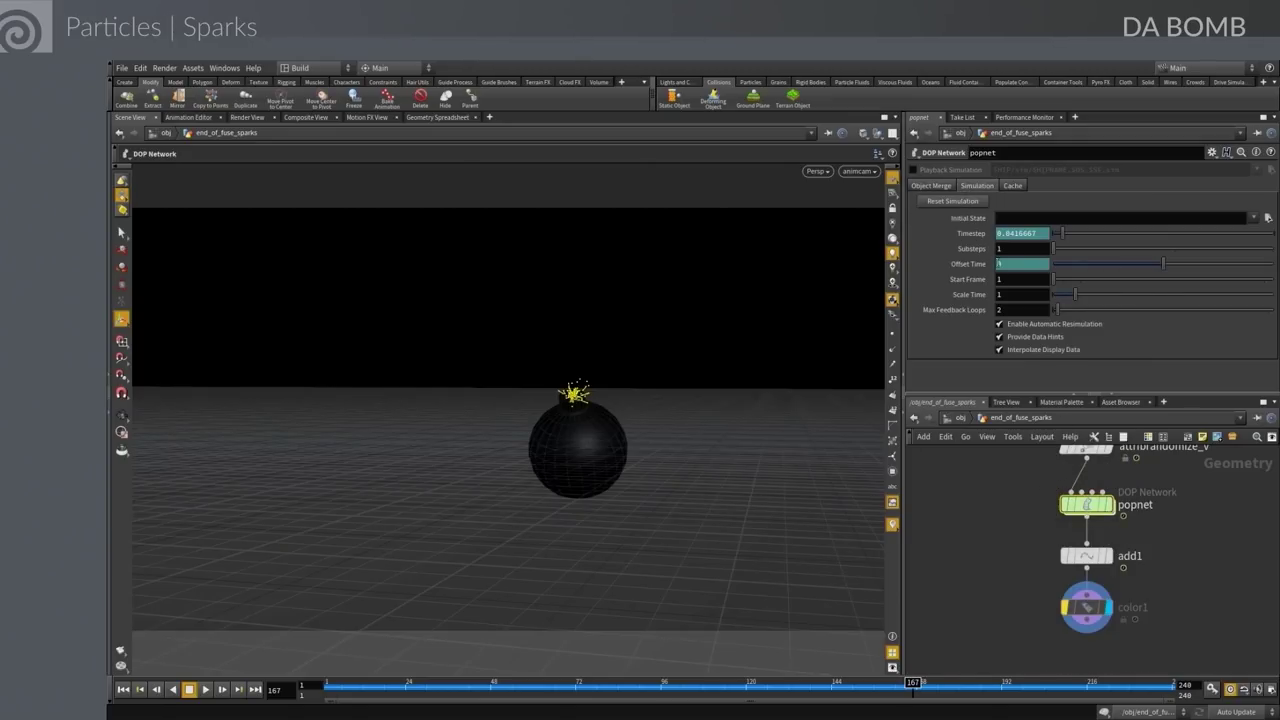
pyautogui.doubleClick(998, 248)
pyautogui.write('5')
pyautogui.press('Return')
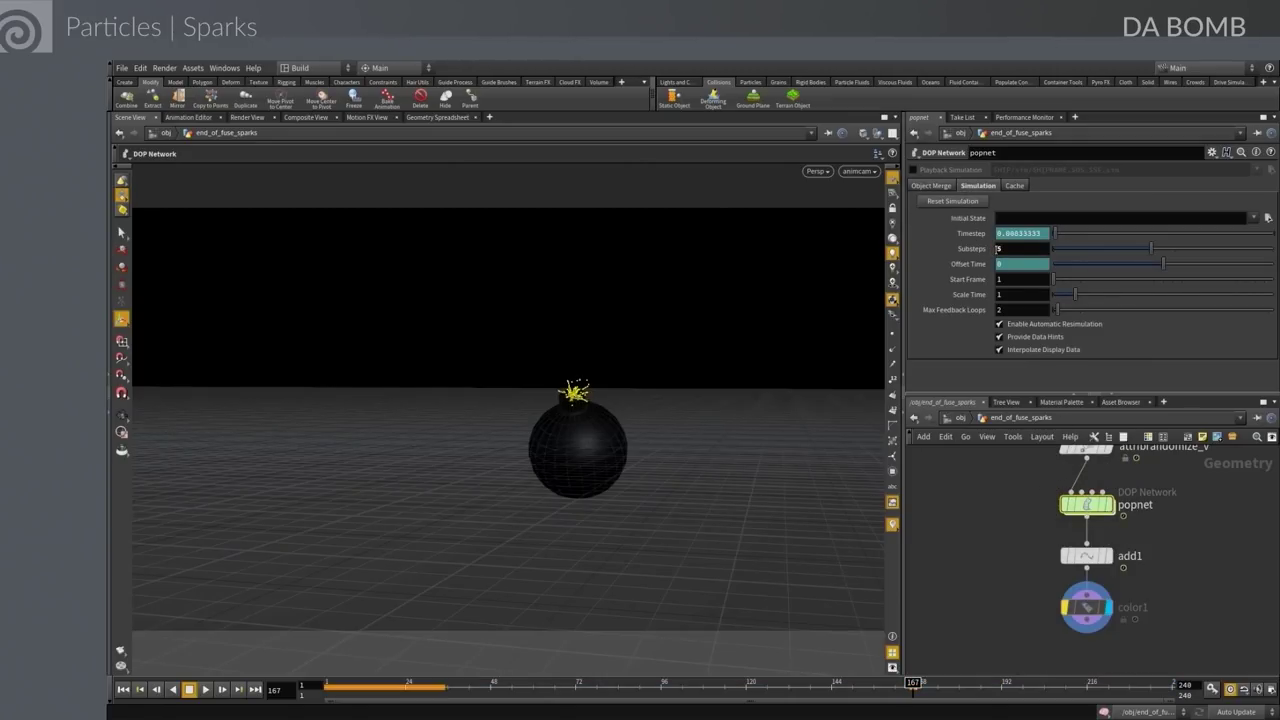
# Play the resimulated sparks from the first frame through animcam, then stop playback
pyautogui.click(123, 689)
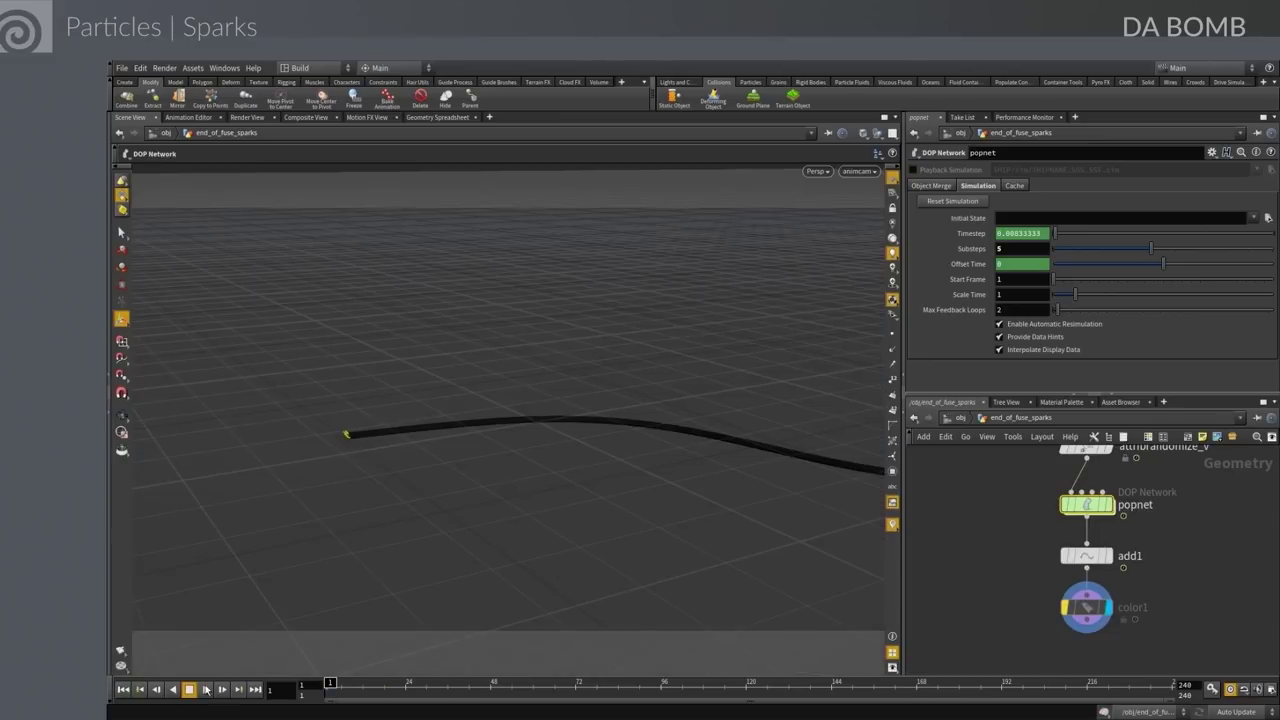
pyautogui.click(205, 689)
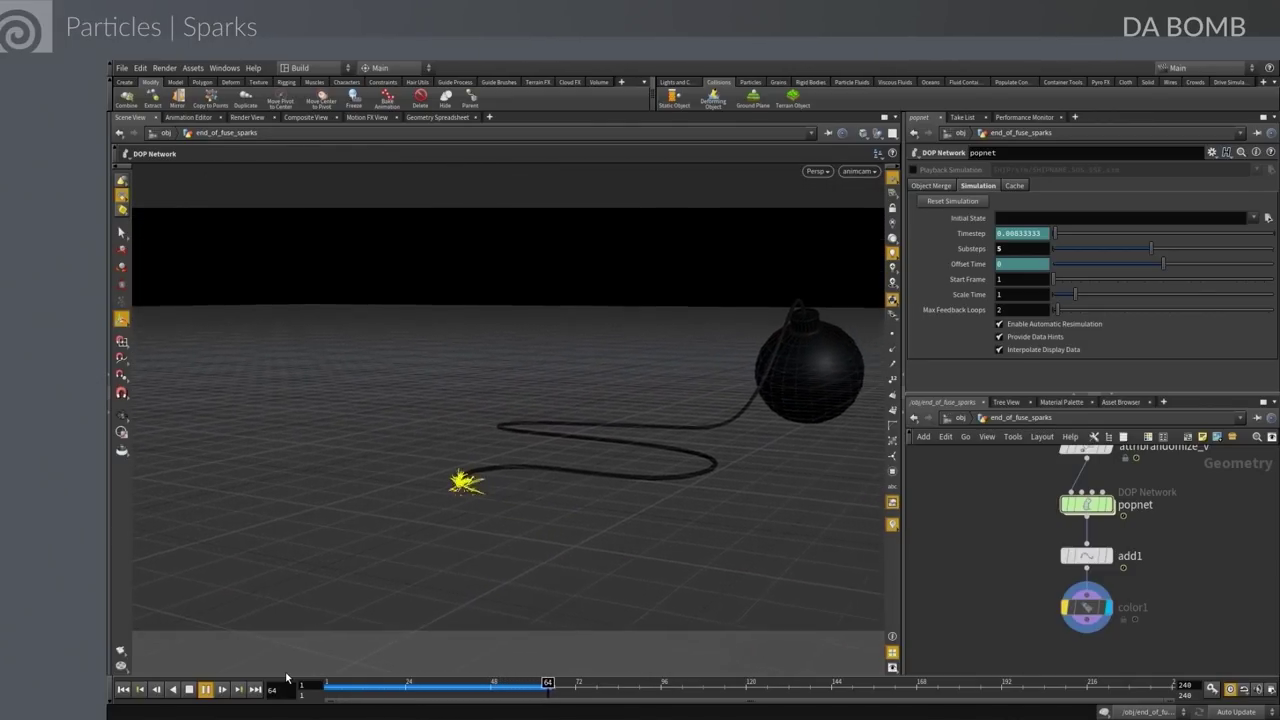
pyautogui.click(188, 690)
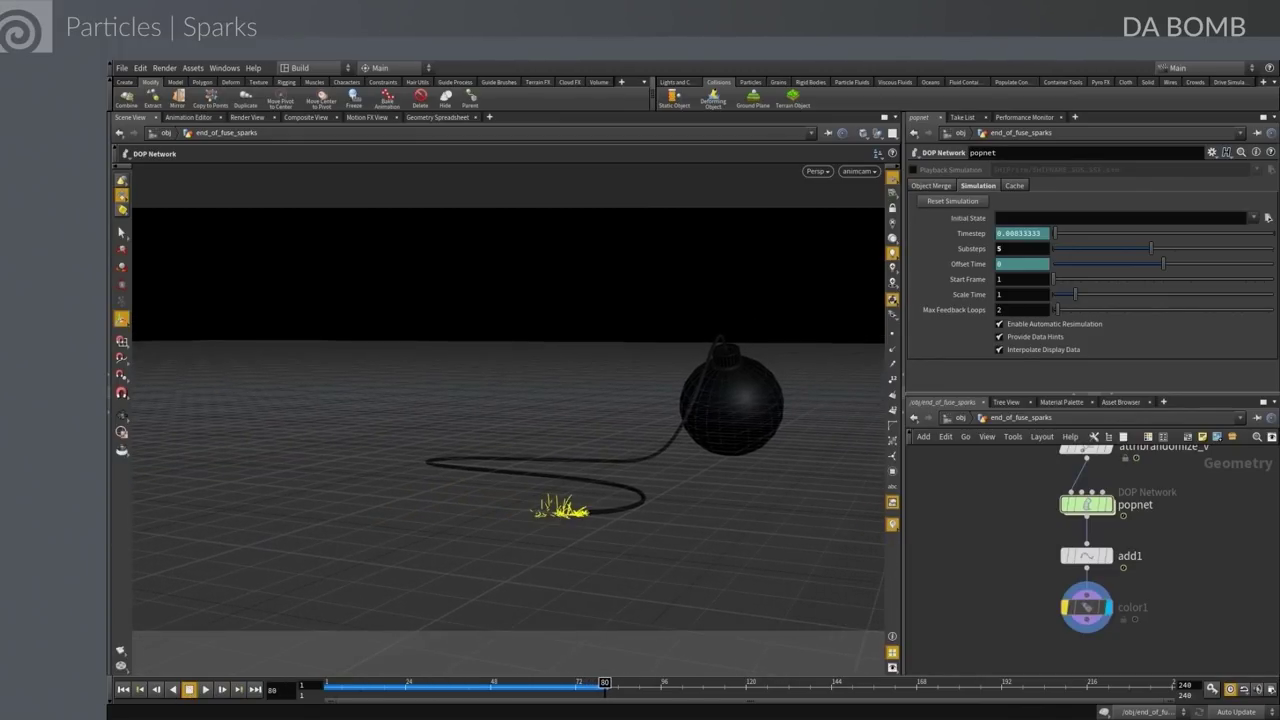
# Leave the camera view and examine the shape of the spark trails up close at frame 3
pyautogui.press('s')
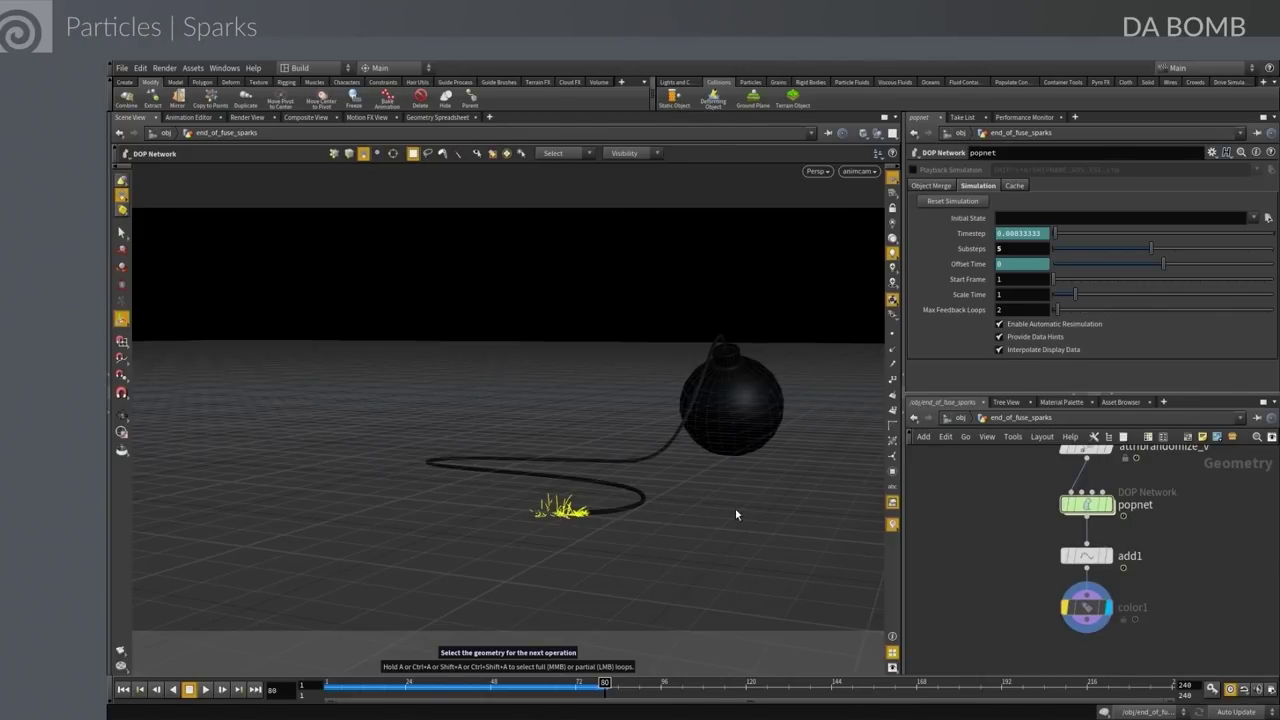
pyautogui.press('Escape')
pyautogui.moveTo(688, 460); pyautogui.dragTo(603, 504)
pyautogui.press('s')
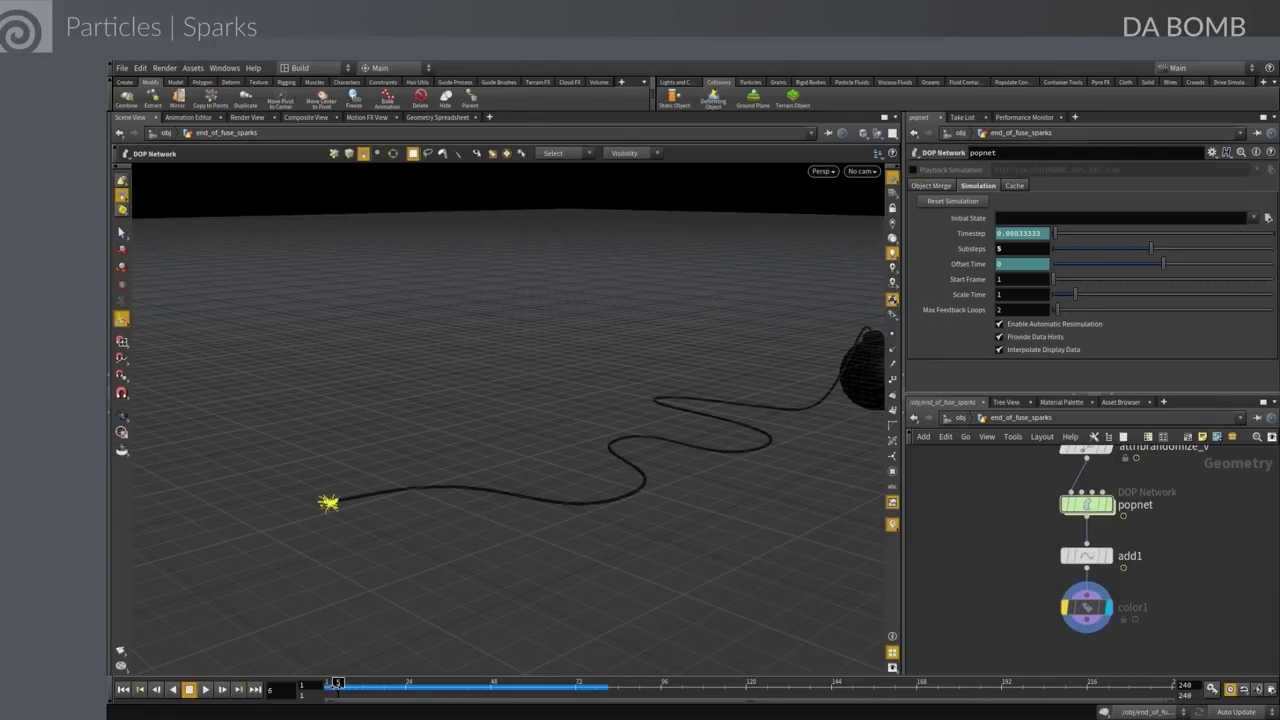
pyautogui.press('Escape')
pyautogui.moveTo(339, 634); pyautogui.dragTo(618, 573)
pyautogui.scroll(5, 622, 566)
pyautogui.press('s')
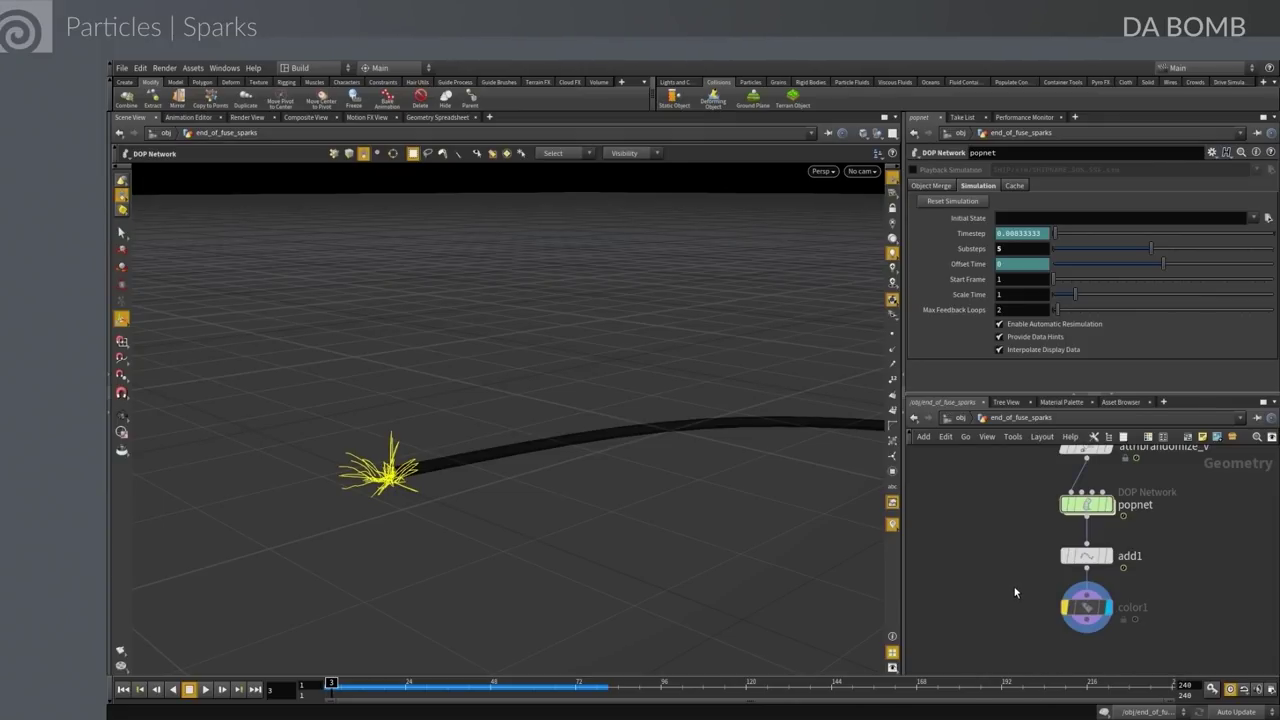
# Inside popnet, move the sparks, popwrangle1 and popcolor1 nodes up to make room above trail_sparks
pyautogui.doubleClick(1087, 504)
pyautogui.scroll(3, 1151, 565)
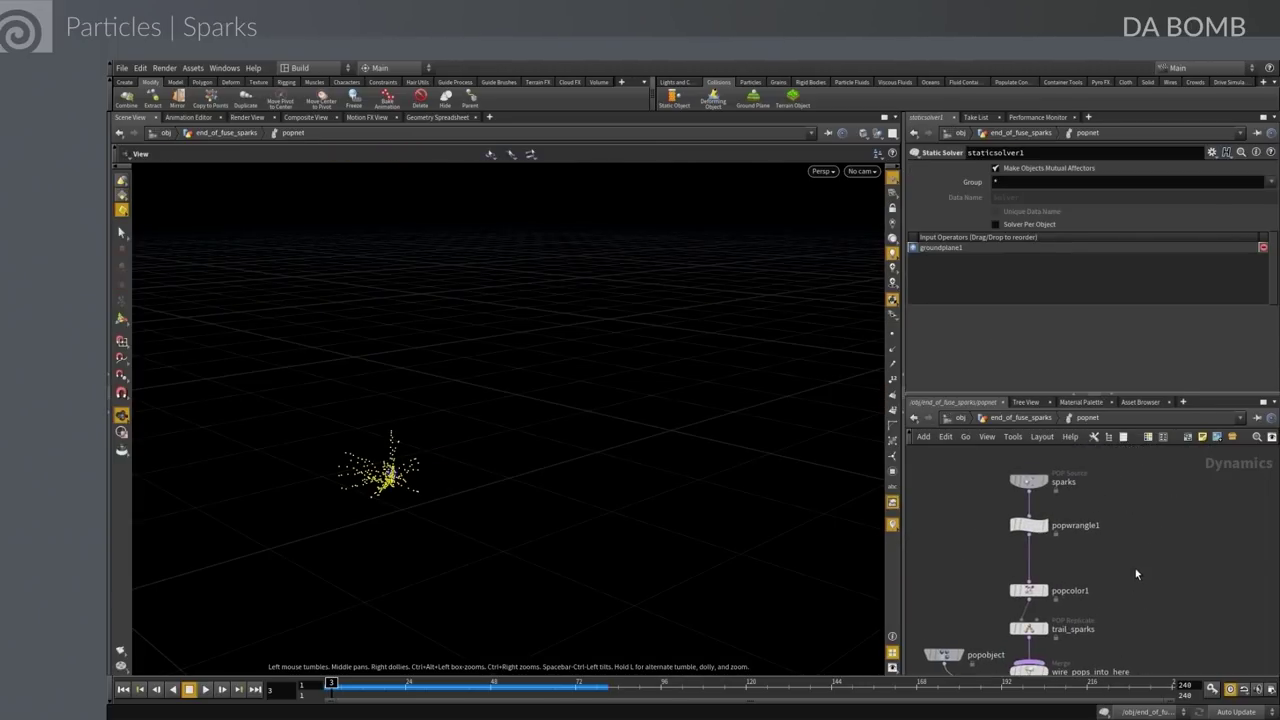
pyautogui.moveTo(1135, 568); pyautogui.dragTo(1139, 588, button='middle')
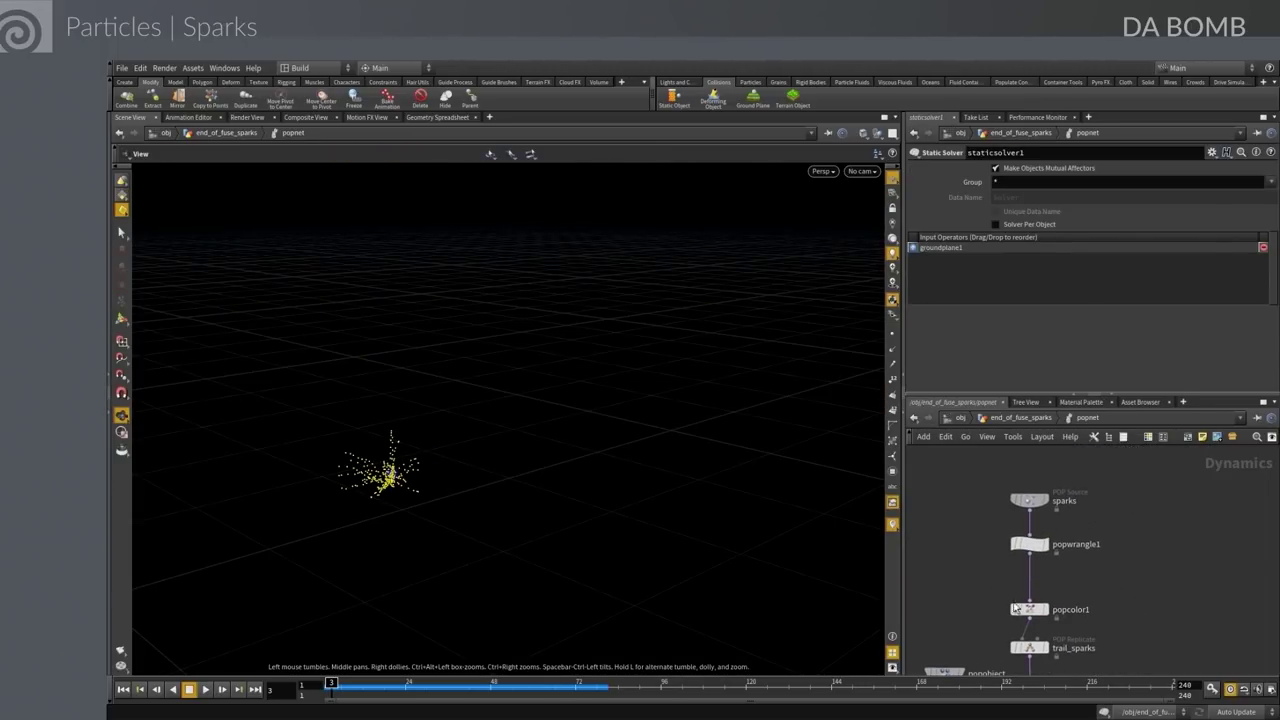
pyautogui.moveTo(1033, 498); pyautogui.dragTo(1031, 465)
pyautogui.moveTo(1030, 544); pyautogui.dragTo(1030, 496)
pyautogui.moveTo(1030, 611); pyautogui.dragTo(1030, 531)
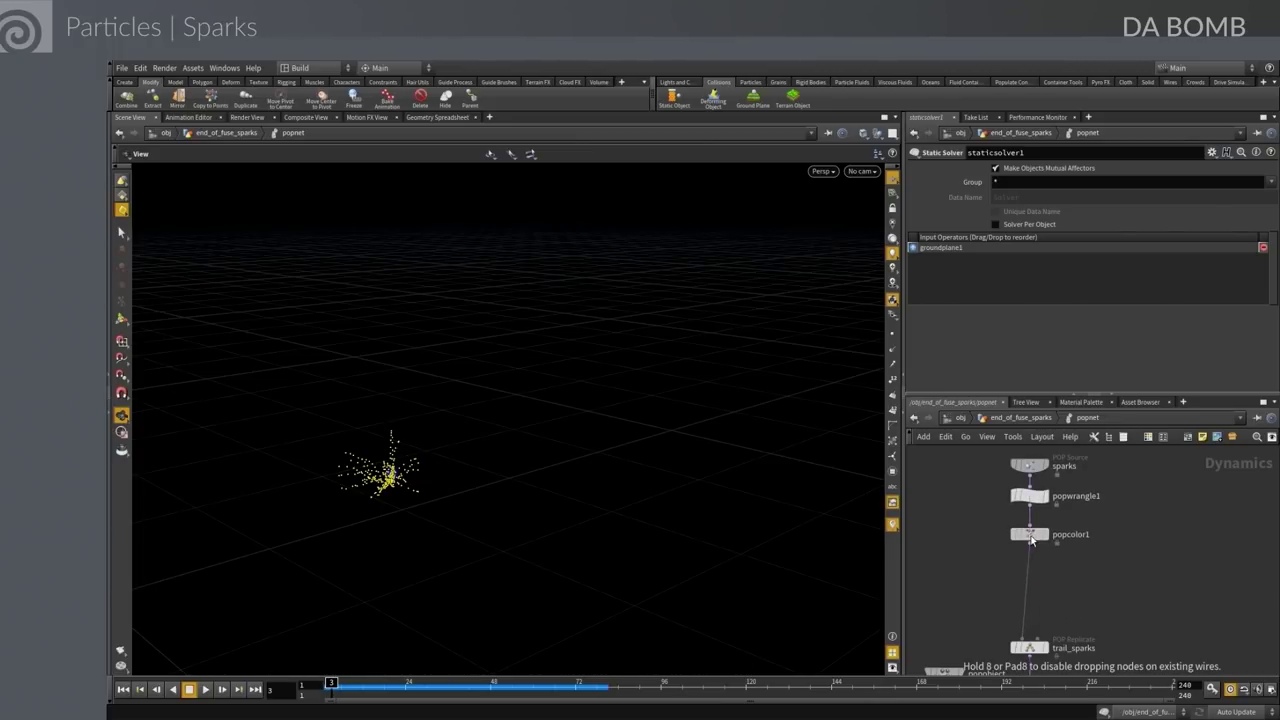
# Insert a POP Group node on the wire between popcolor1 and trail_sparks
pyautogui.press('Tab')
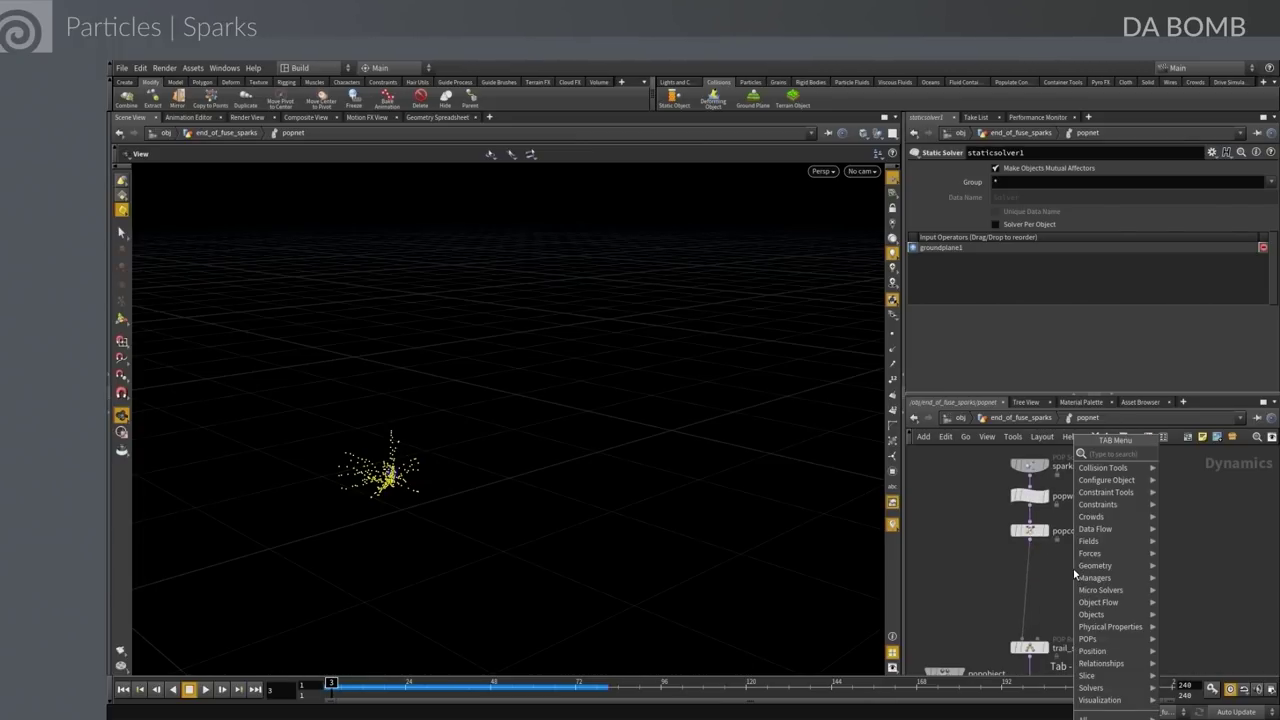
pyautogui.write('group')
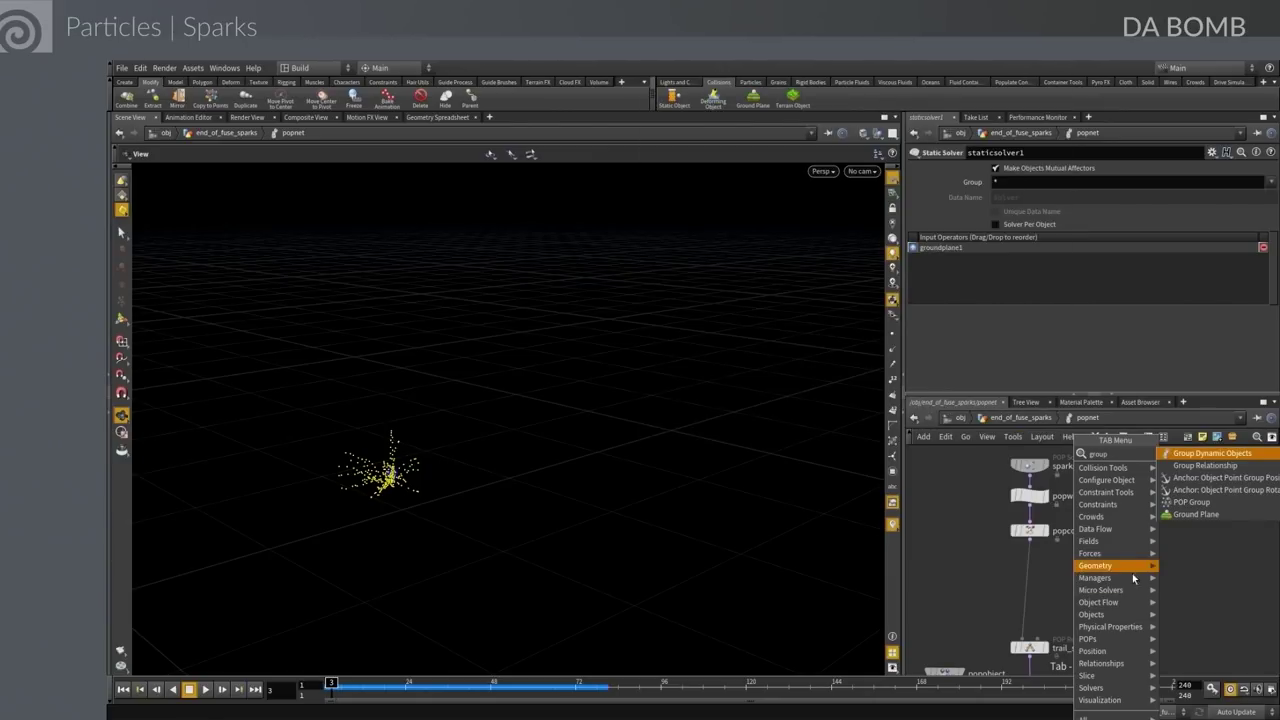
pyautogui.click(1188, 502)
pyautogui.click(1033, 572)
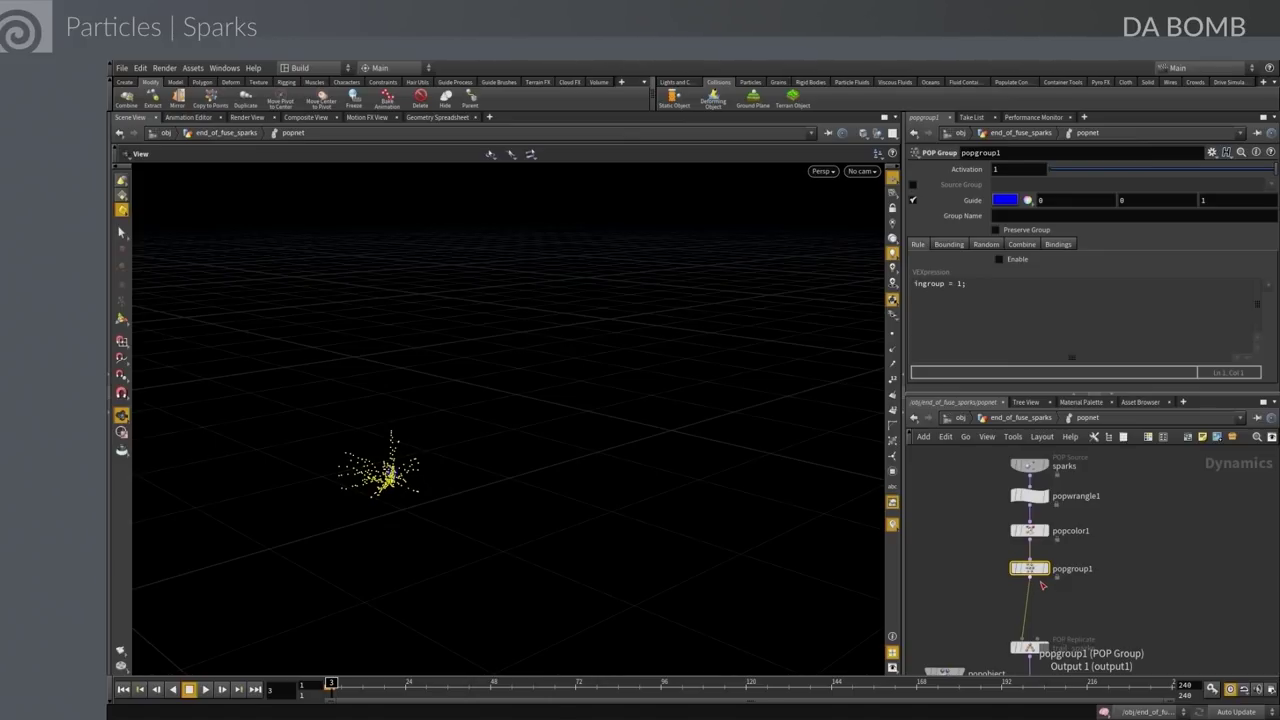
# Limit popgroup1 to the stream_sparks source group and name its new group rogue
pyautogui.click(913, 186)
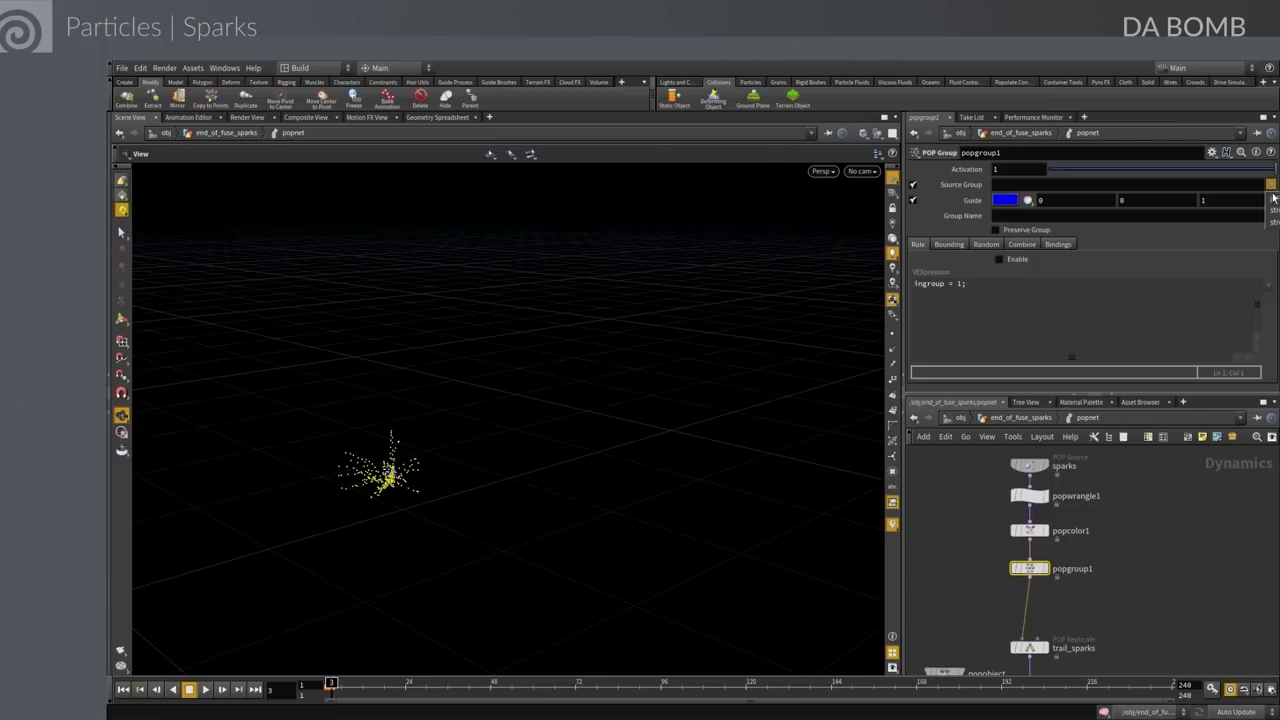
pyautogui.click(1273, 210)
pyautogui.click(1014, 216)
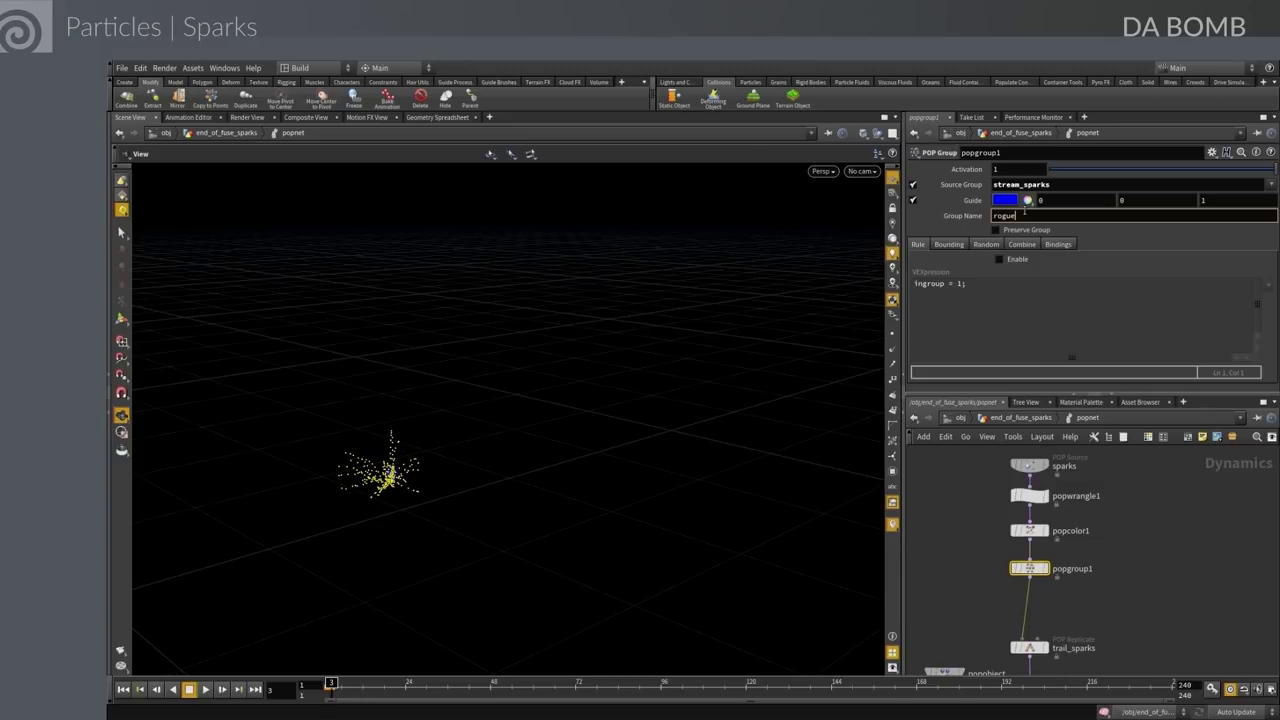
# Enable random membership for the rogue group with a chance of 0.3
pyautogui.click(986, 245)
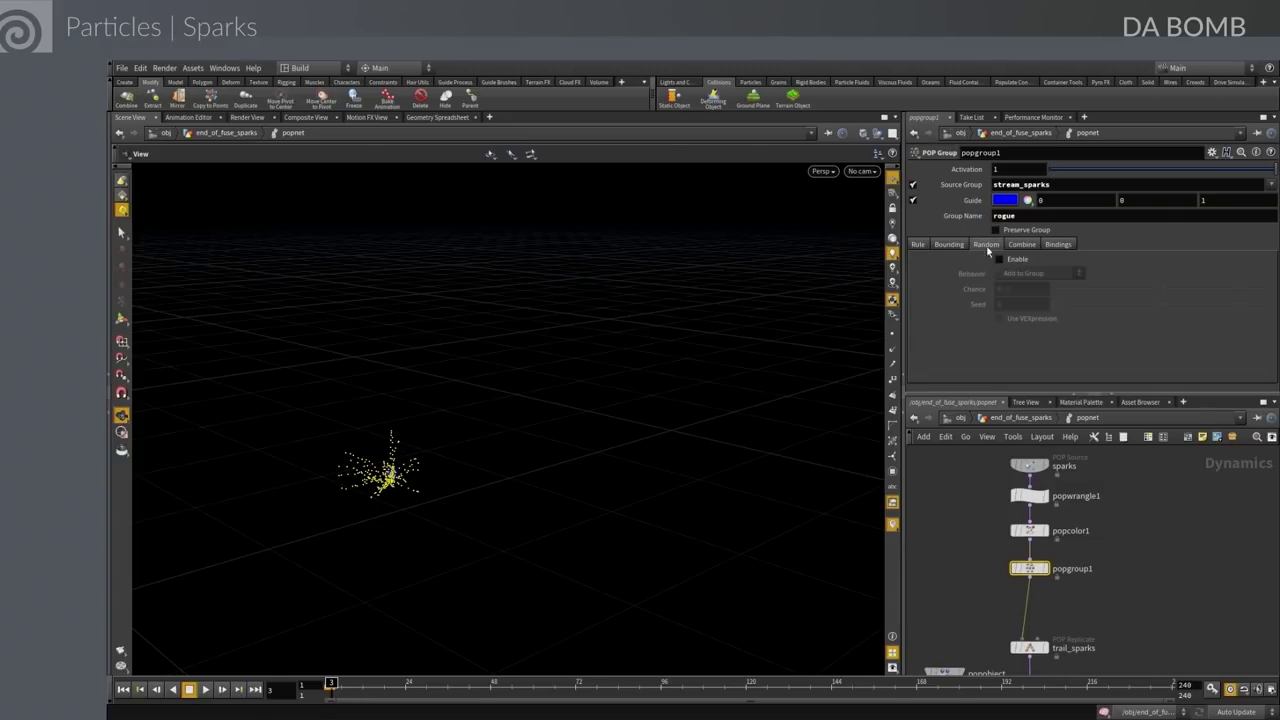
pyautogui.click(1012, 260)
pyautogui.moveTo(1006, 288); pyautogui.dragTo(1018, 288)
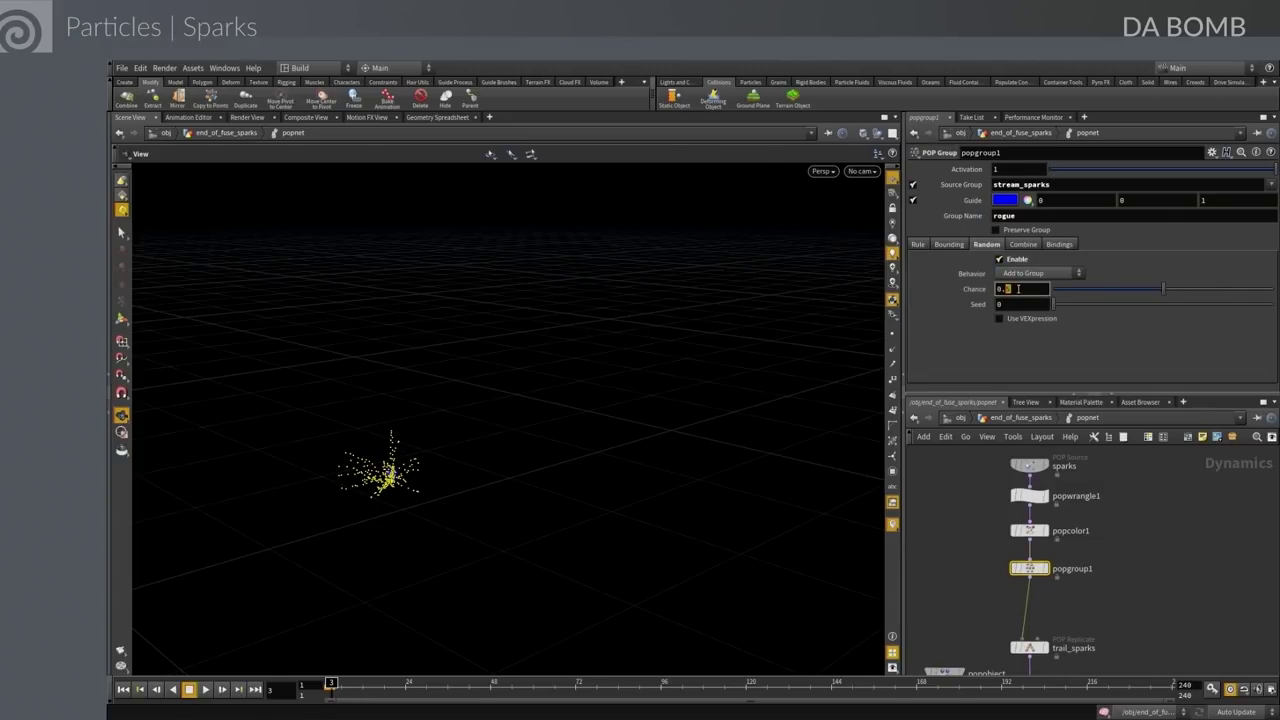
pyautogui.write('3')
pyautogui.press('Return')
pyautogui.click(1112, 551)
# Duplicate popcolor1, make the copy red (0.9, 0, 0) and insert it between popgroup1 and trail_sparks
pyautogui.click(1029, 531)
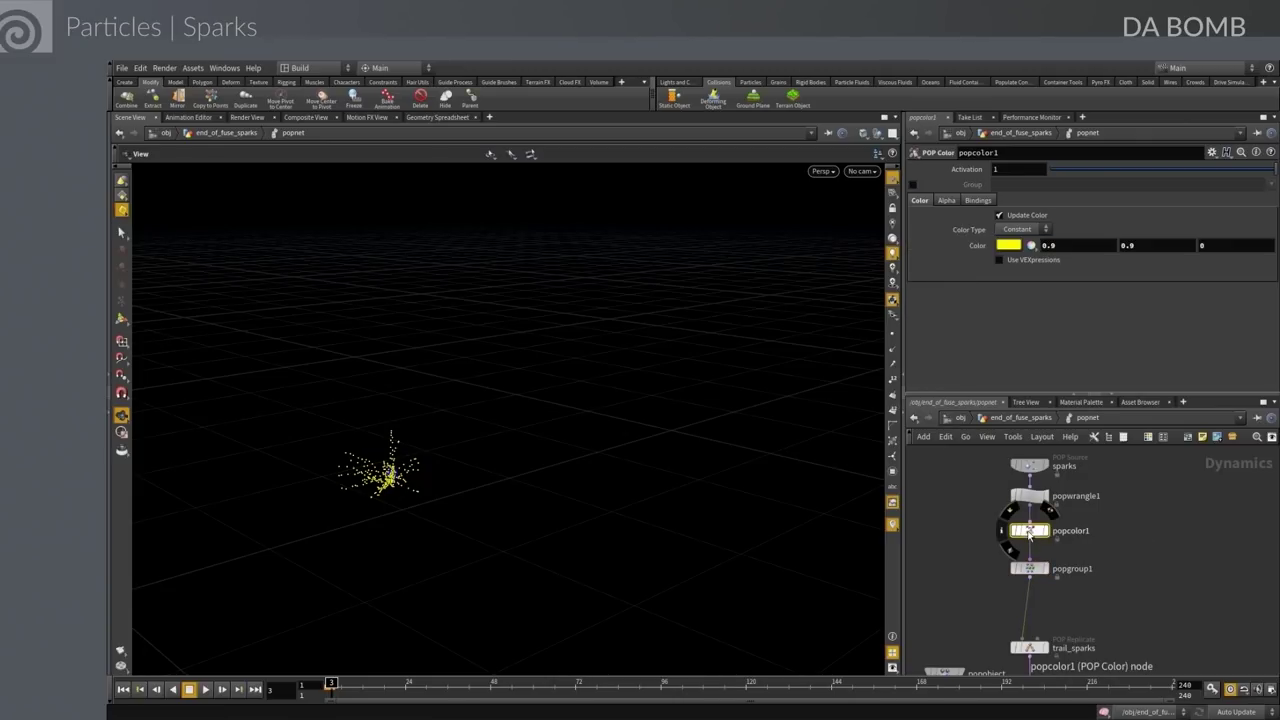
pyautogui.keyDown('alt'); pyautogui.moveTo(1029, 531); pyautogui.dragTo(1145, 585); pyautogui.keyUp('alt')
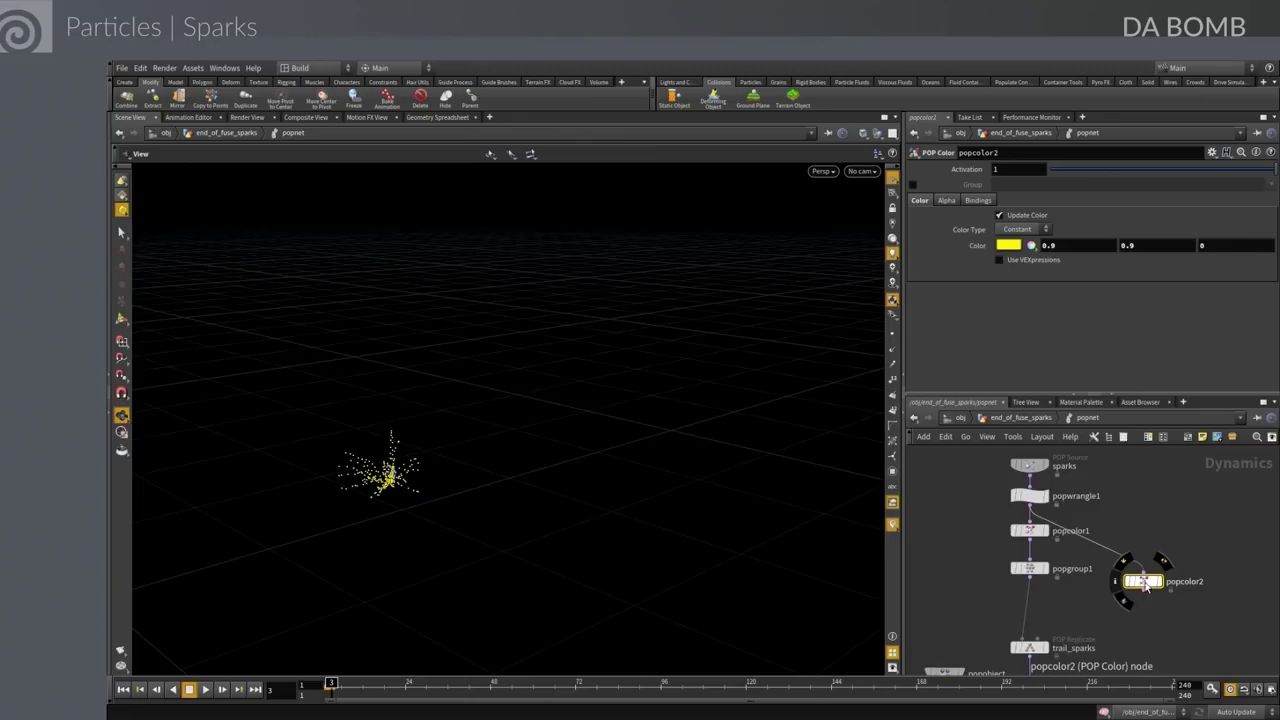
pyautogui.click(1009, 244)
pyautogui.click(965, 187)
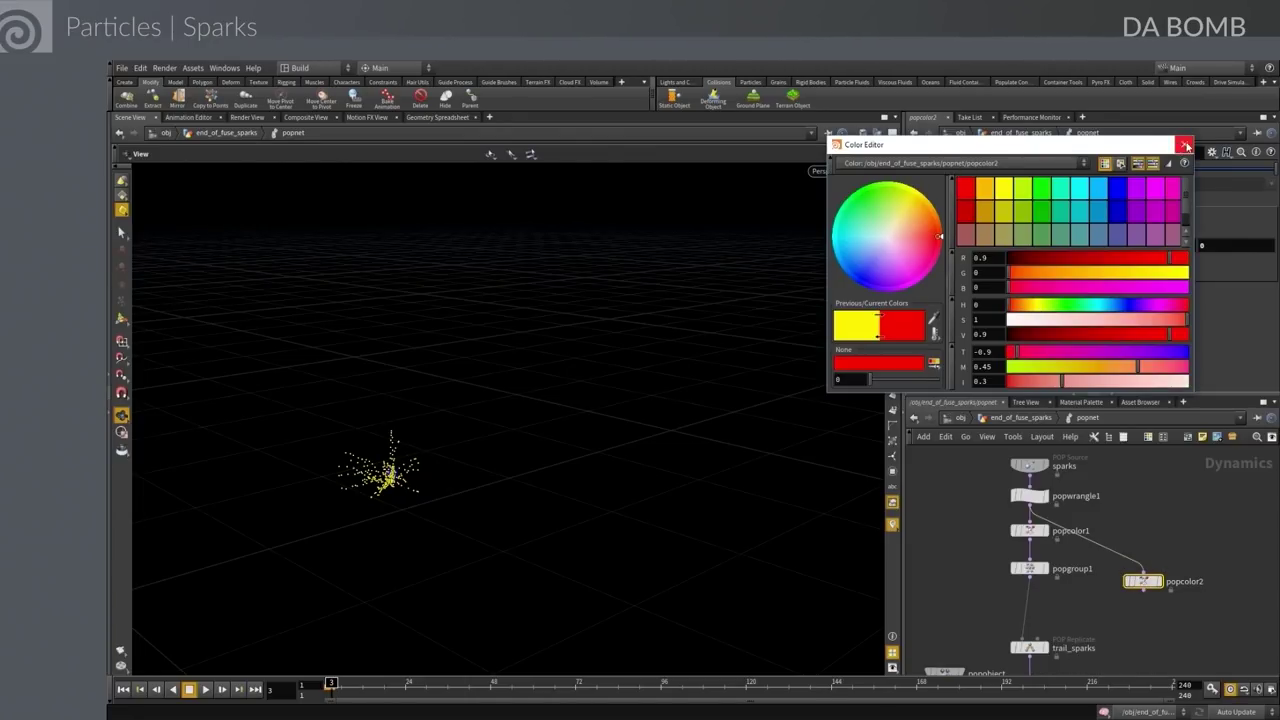
pyautogui.click(1184, 144)
pyautogui.moveTo(1160, 589); pyautogui.dragTo(1044, 613)
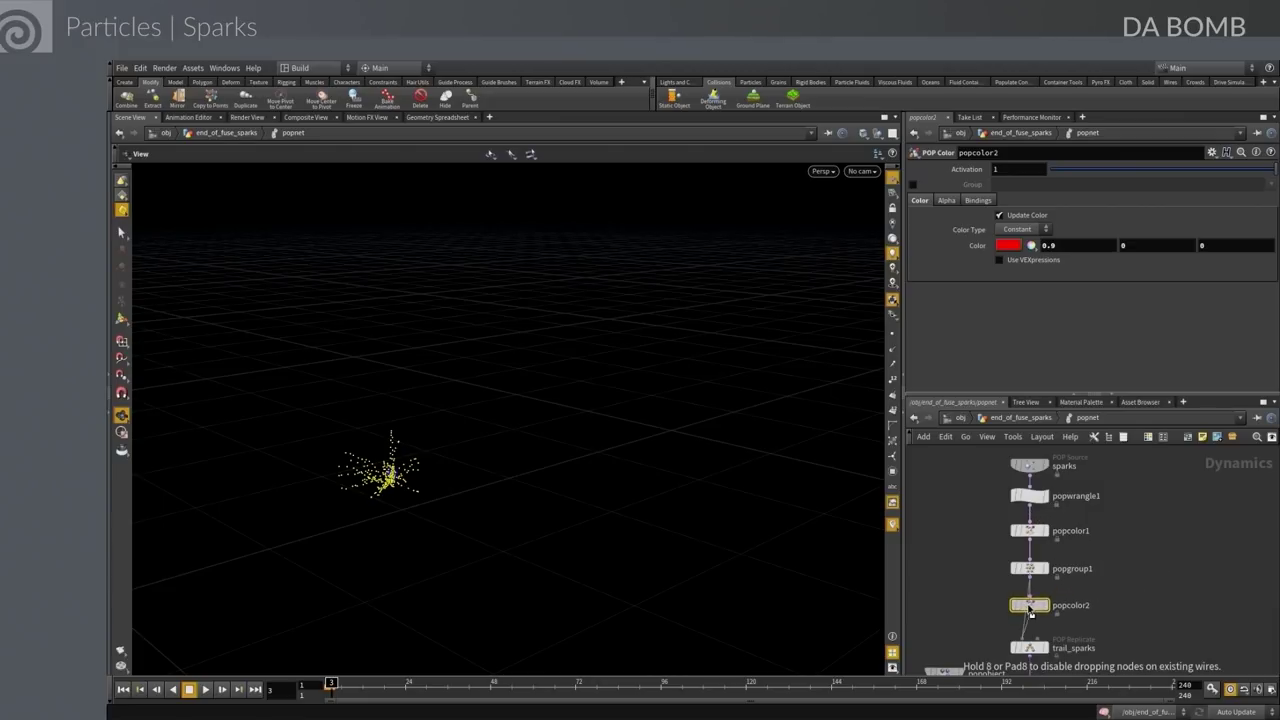
# Restrict the red popcolor2 node to the rogue group
pyautogui.click(913, 185)
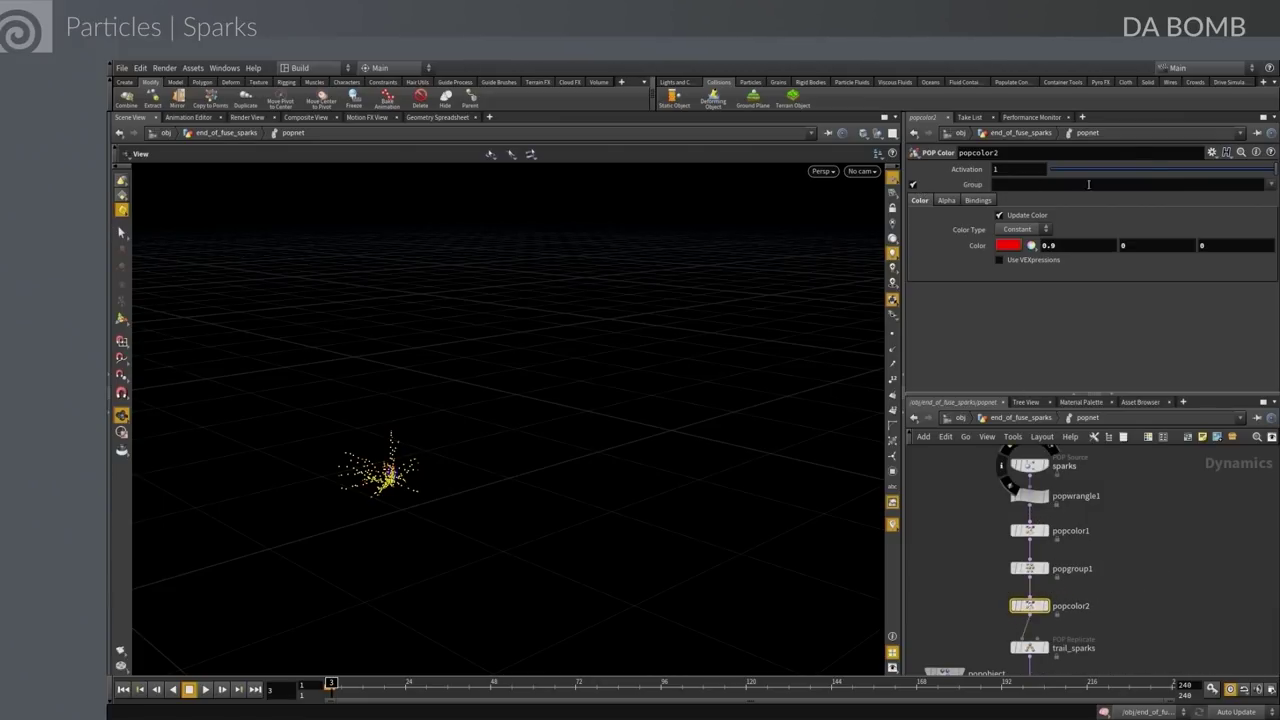
pyautogui.click(1272, 187)
pyautogui.click(1274, 204)
# Play the particles from the first frame, stop at frame 9 and examine the red rogue sparks up close
pyautogui.click(123, 689)
pyautogui.click(205, 689)
pyautogui.click(188, 689)
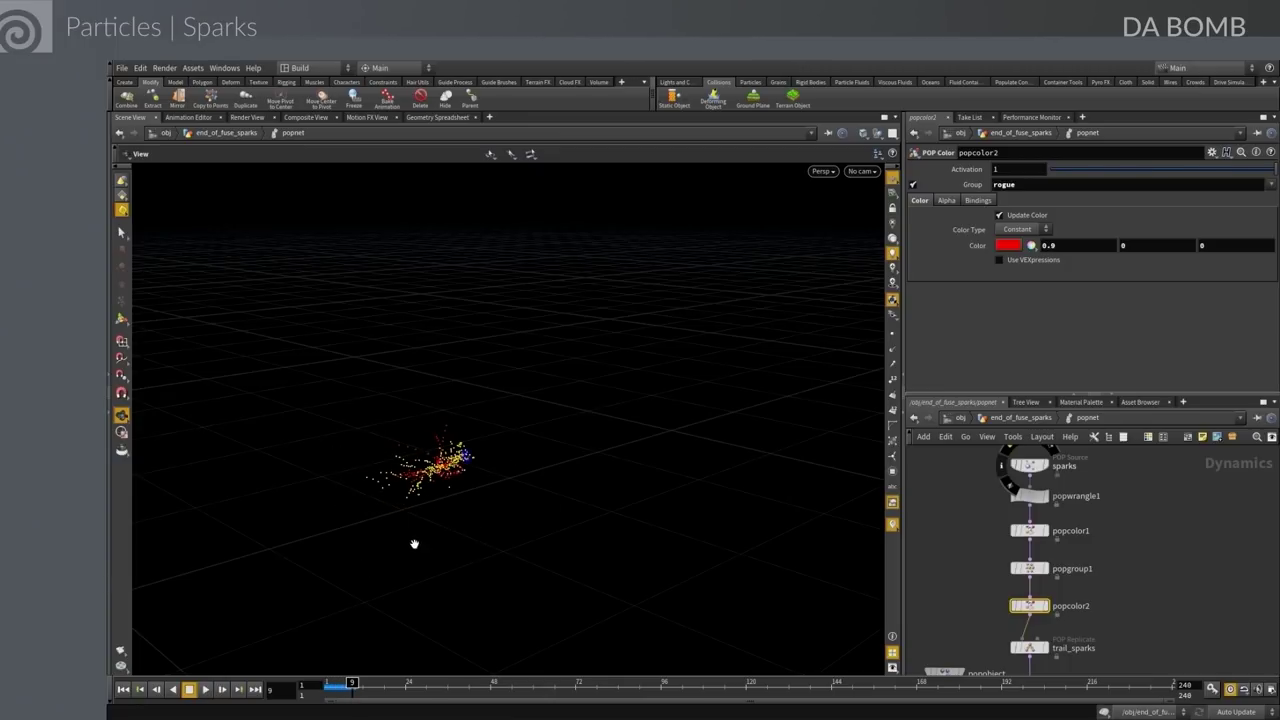
pyautogui.moveTo(414, 543); pyautogui.dragTo(531, 494)
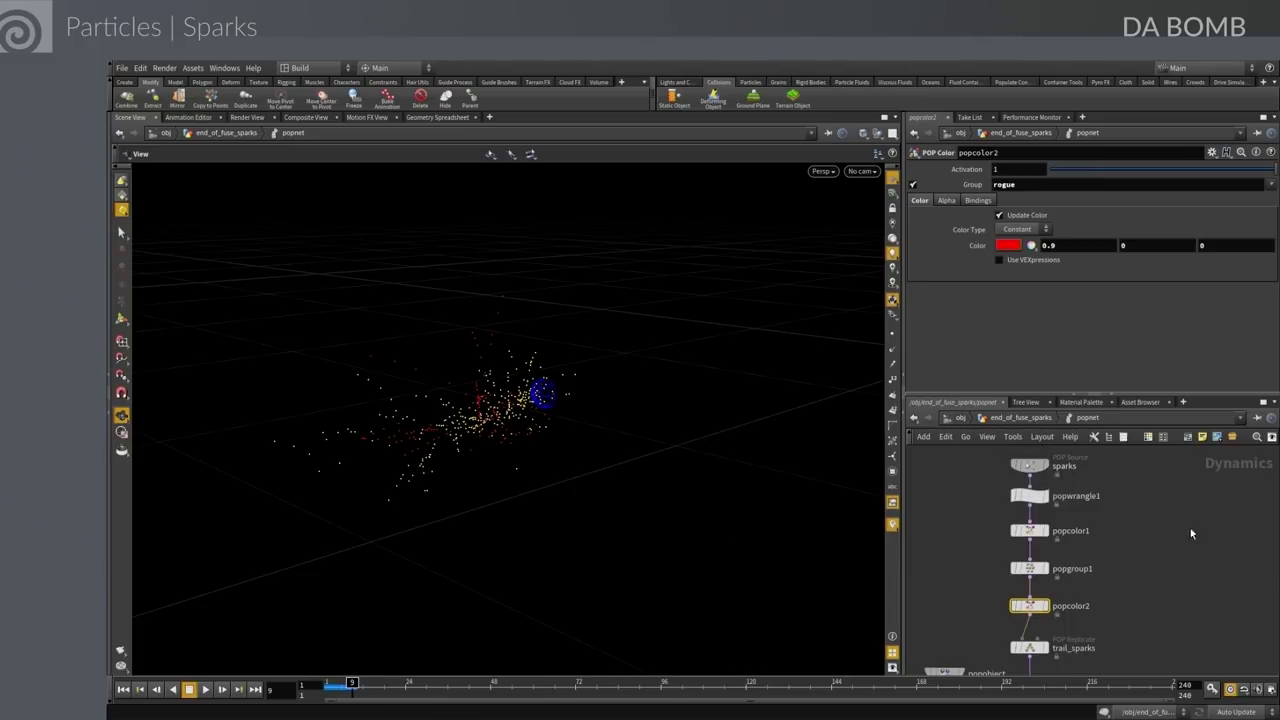
# Shift the upper popnet nodes up and insert a POP Force node between popcolor2 and trail_sparks
pyautogui.scroll(-2, 1150, 573)
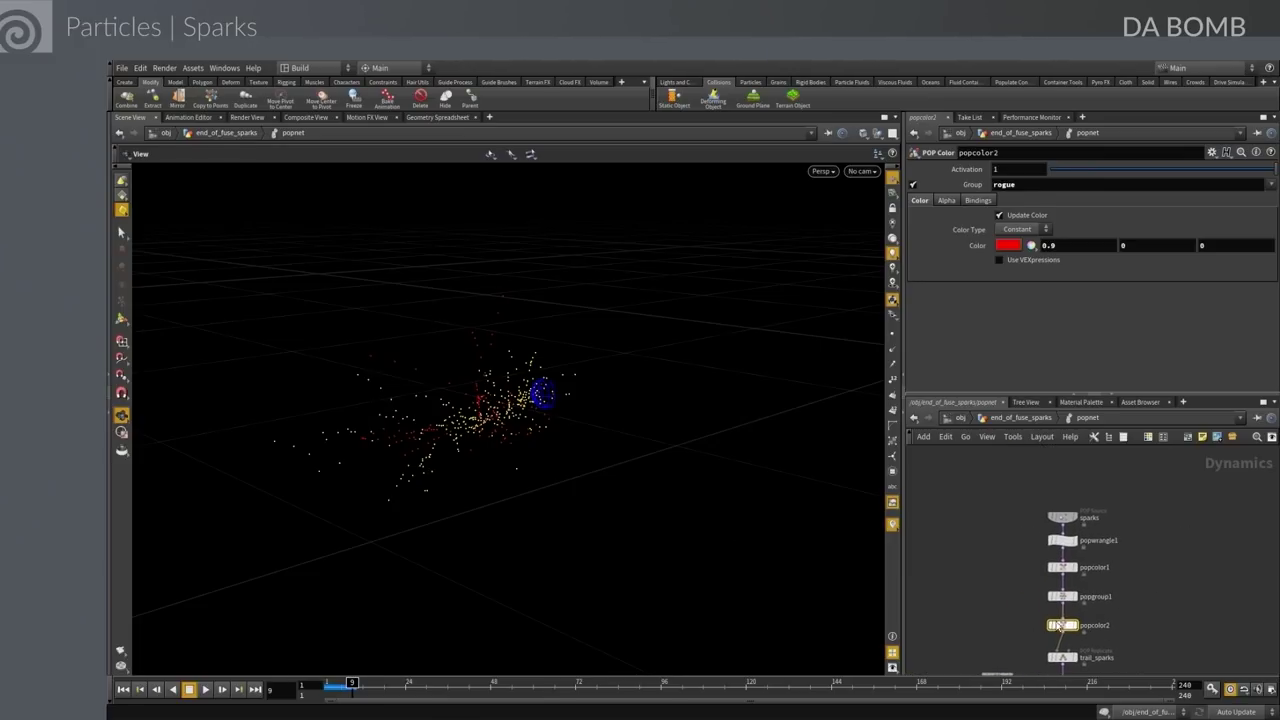
pyautogui.moveTo(1013, 495); pyautogui.dragTo(1065, 555)
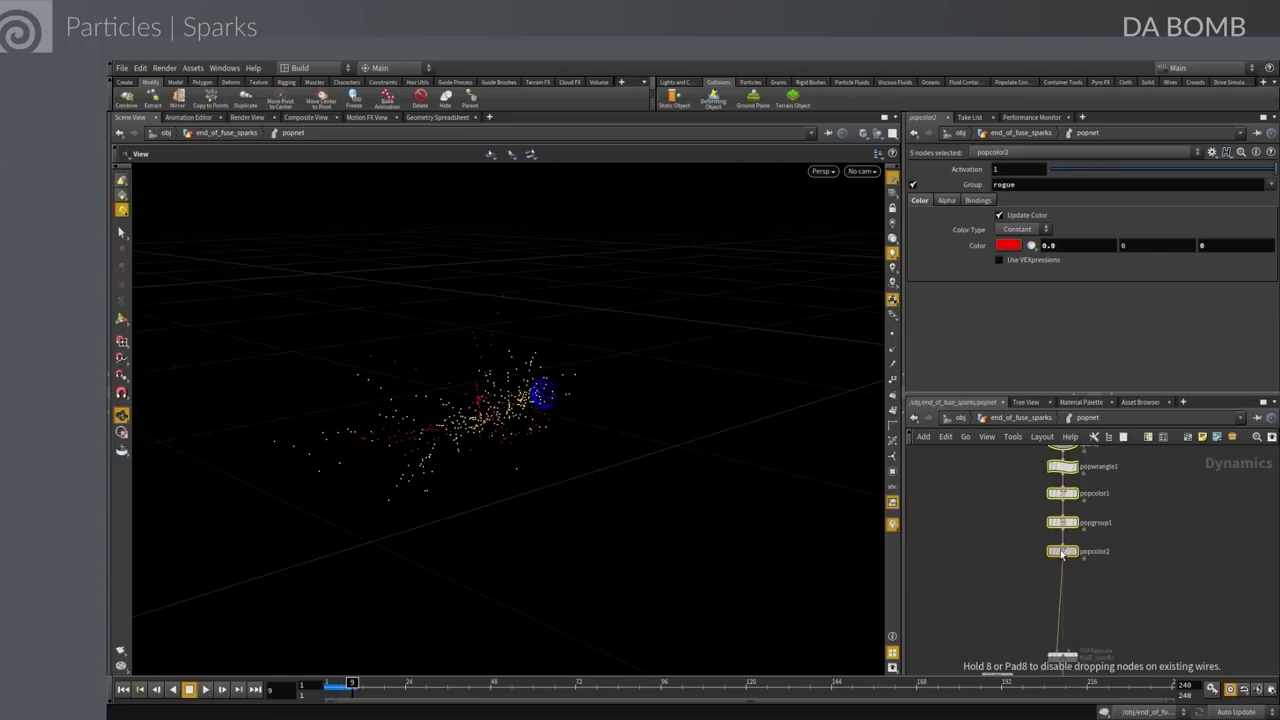
pyautogui.click(1088, 595)
pyautogui.press('Tab')
pyautogui.write('force')
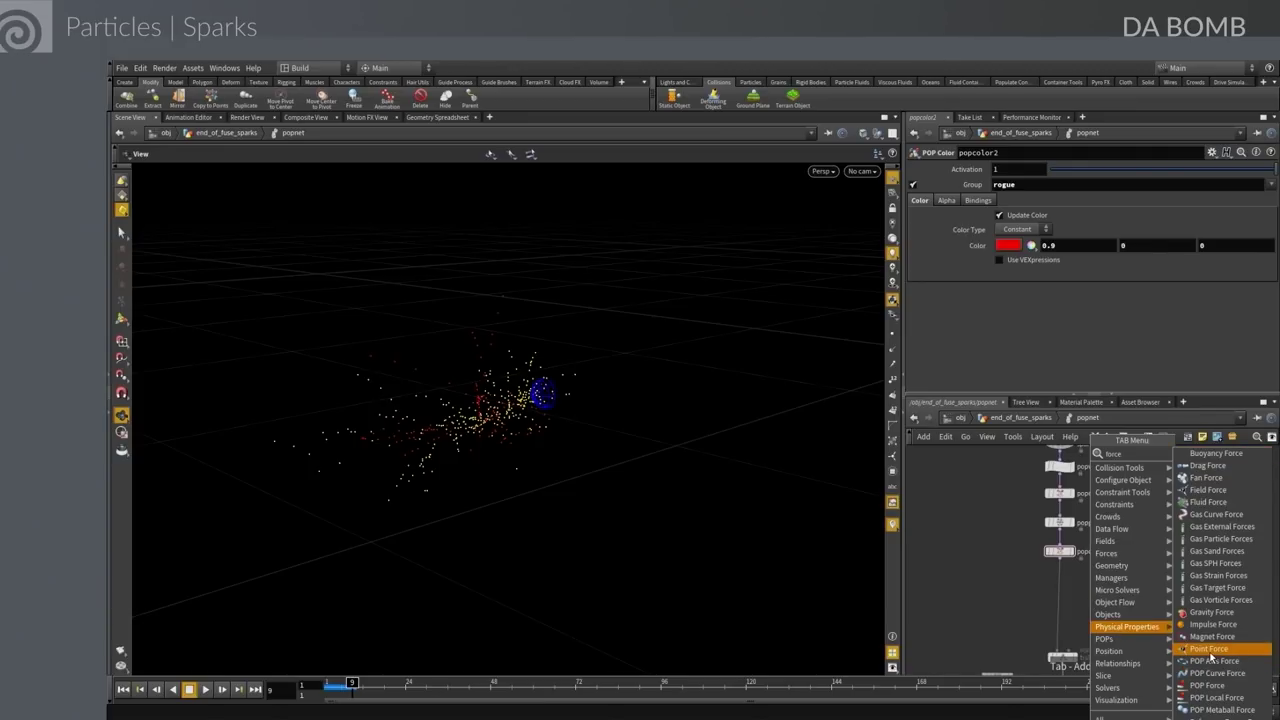
pyautogui.click(1207, 685)
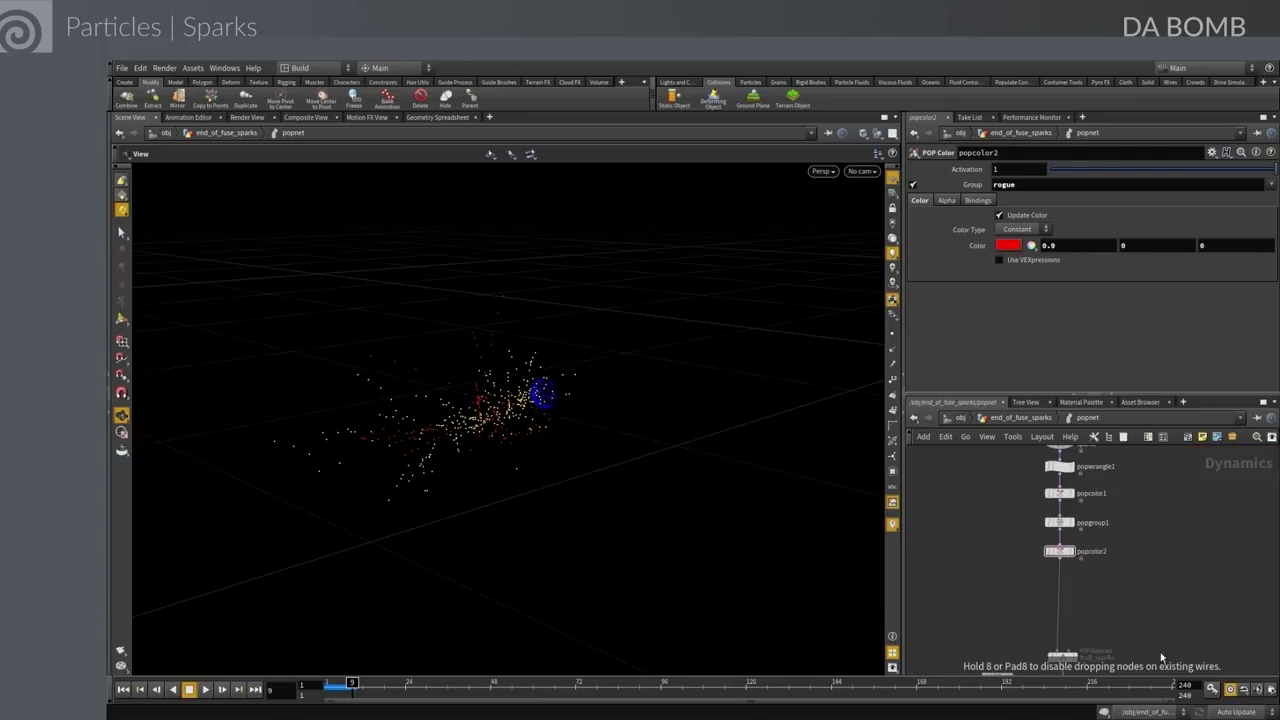
pyautogui.click(1064, 595)
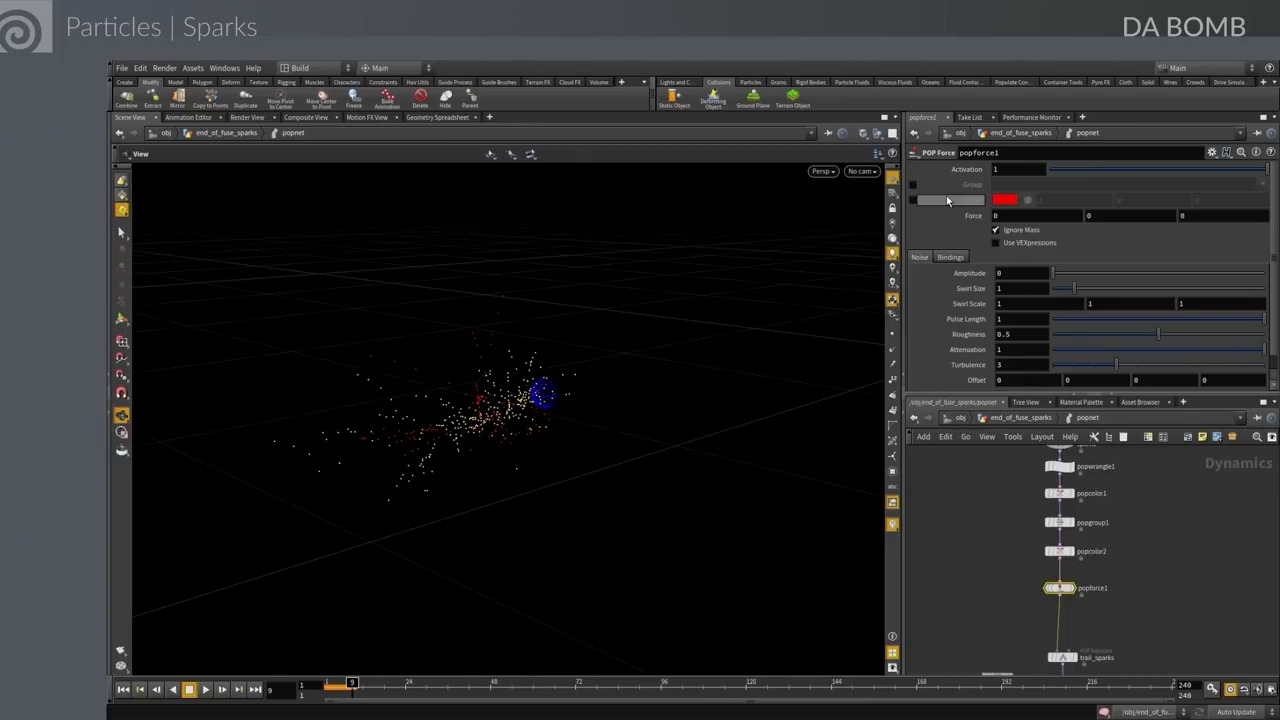
# Restrict popforce1 to the rogue group
pyautogui.click(912, 185)
pyautogui.click(1261, 186)
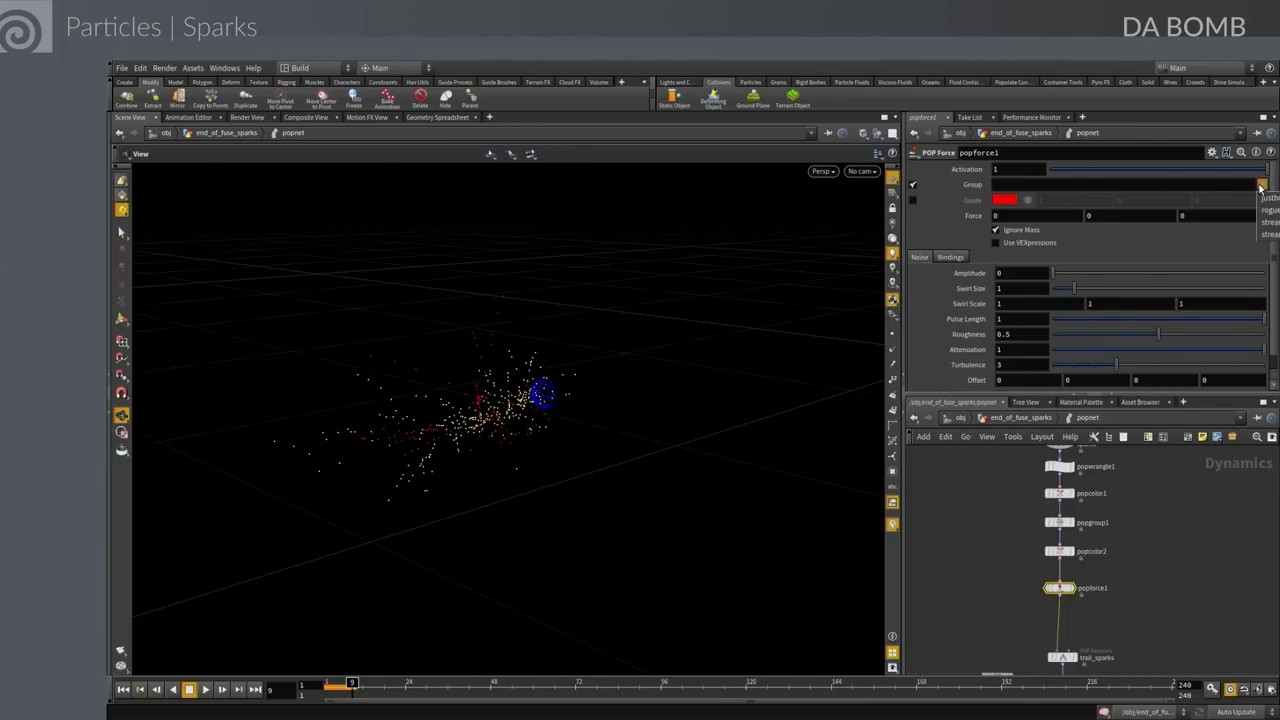
pyautogui.click(1266, 214)
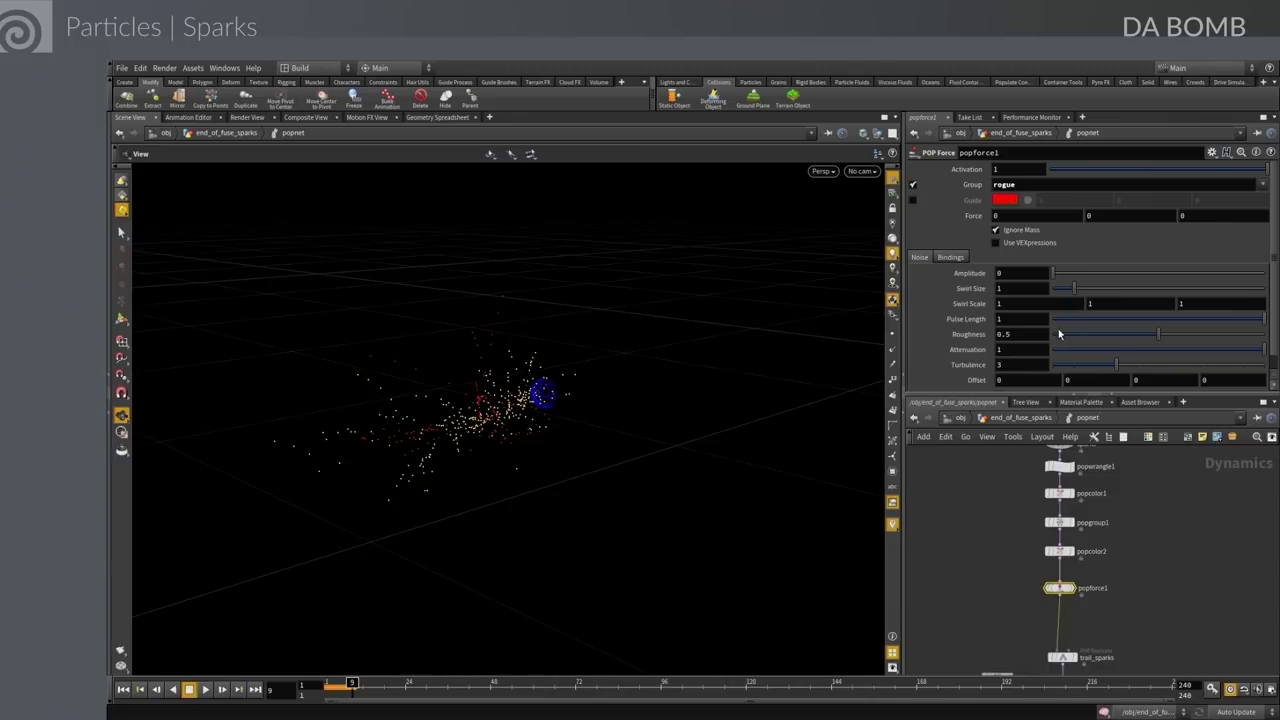
# Set popforce1's force to 3, 6, 2 and scale it by velocity with the VEXpression "force *= @v;"
pyautogui.click(995, 216)
pyautogui.write('3')
pyautogui.press('Tab')
pyautogui.write('6')
pyautogui.press('Tab')
pyautogui.write('2')
pyautogui.press('Tab')
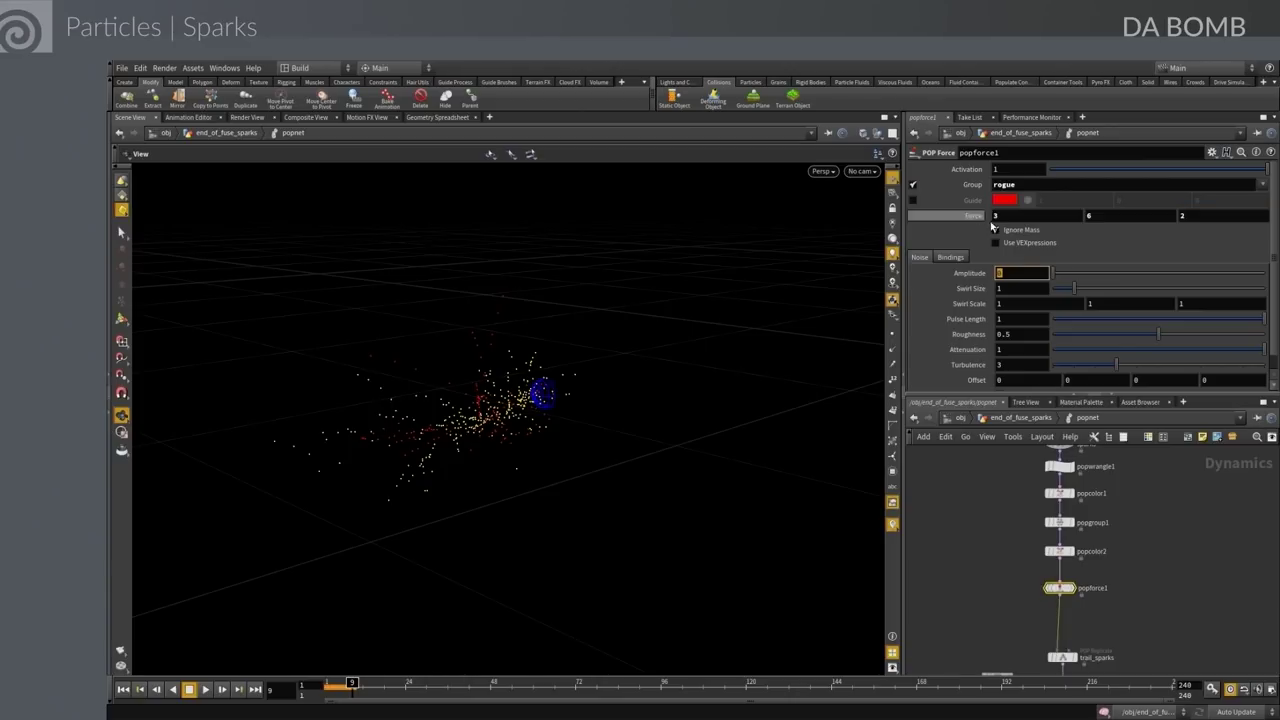
pyautogui.click(1010, 243)
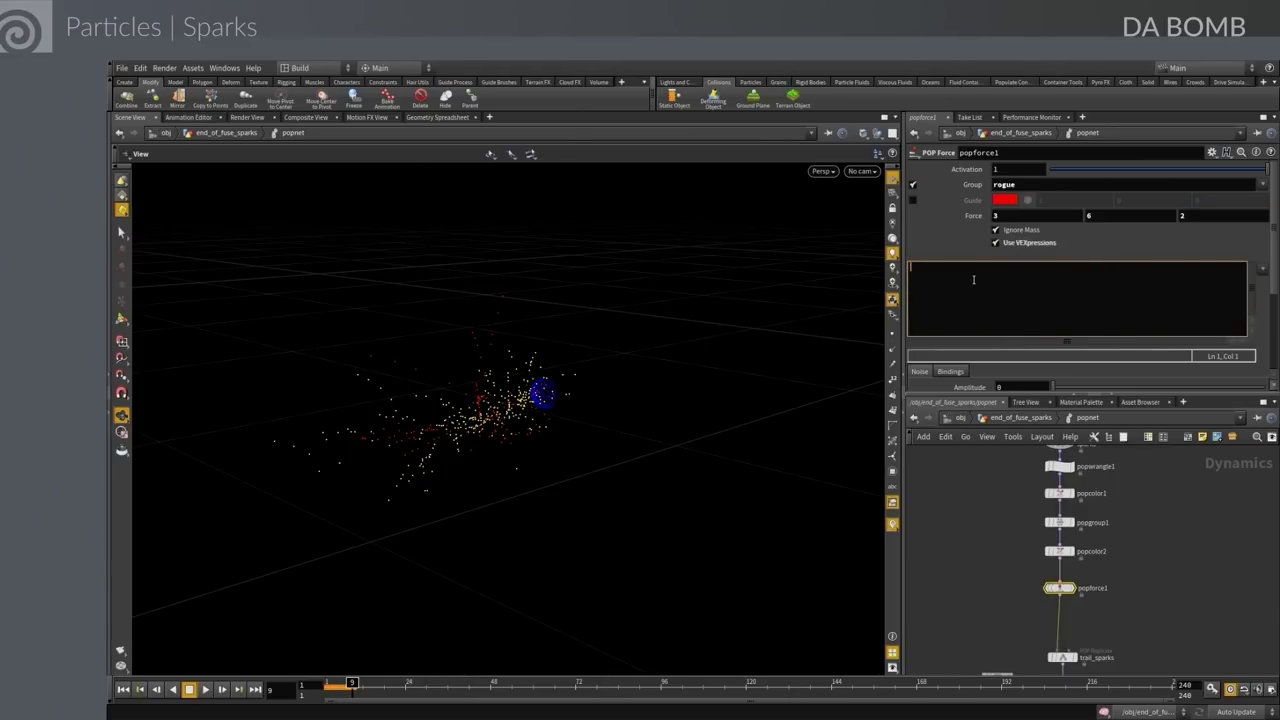
pyautogui.write('force *= @v;')
# Play the particles from the first frame to frame 12, and view the resulting trails at the end_of_fuse_sparks level
pyautogui.click(123, 690)
pyautogui.click(205, 690)
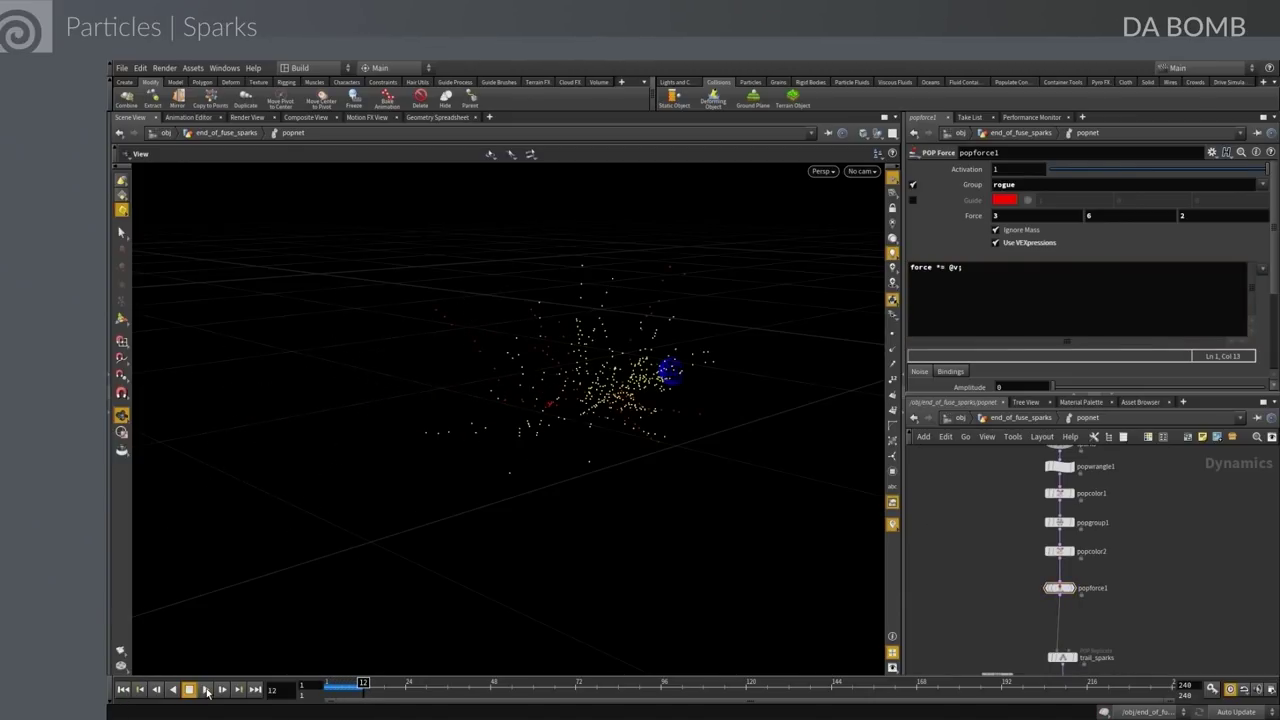
pyautogui.click(1017, 419)
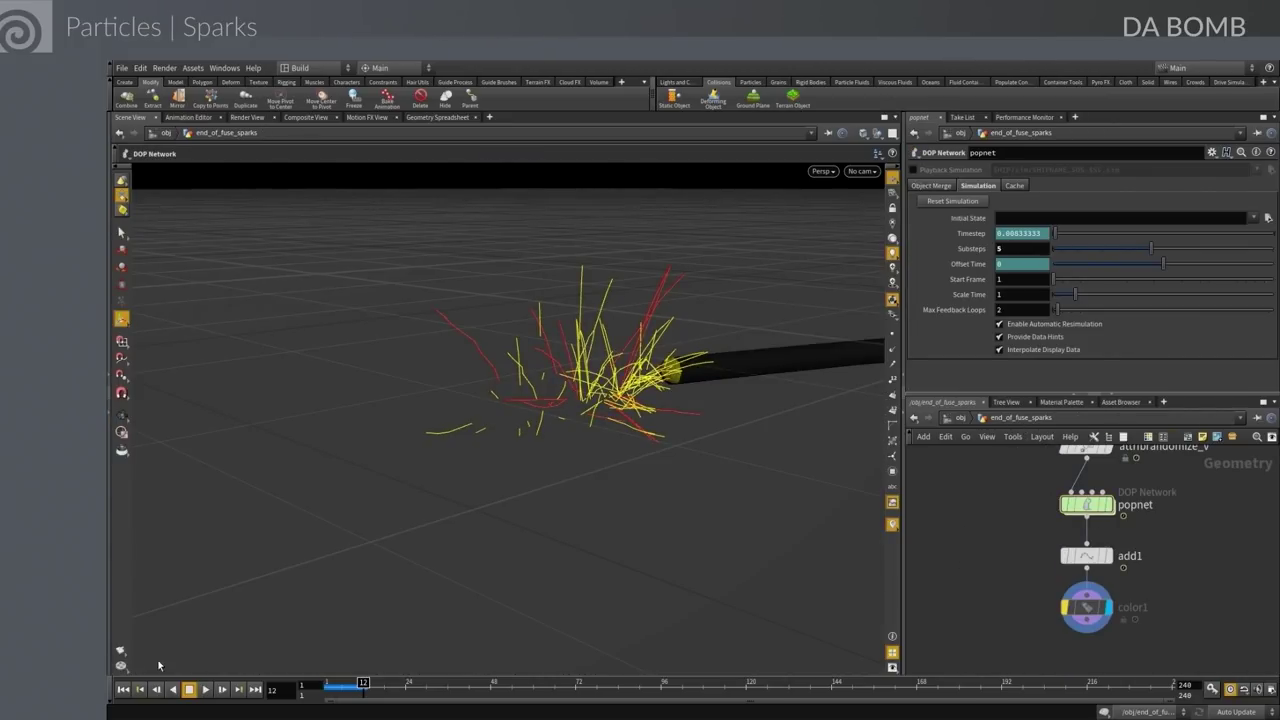
# Reframe the view around the fuse and replay the yellow and red spark trails twice from the first frame
pyautogui.click(123, 689)
pyautogui.press('Escape')
pyautogui.moveTo(634, 471); pyautogui.dragTo(540, 517)
pyautogui.press('Escape')
pyautogui.click(205, 689)
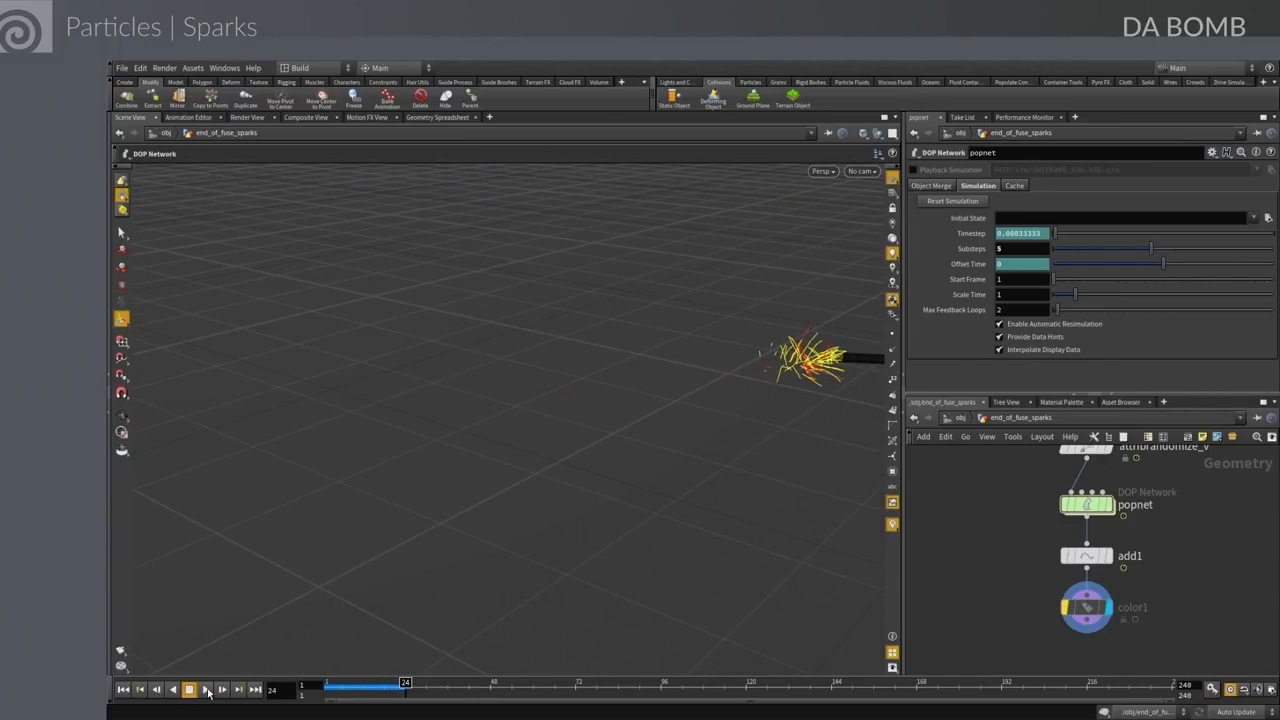
pyautogui.click(123, 689)
pyautogui.click(205, 689)
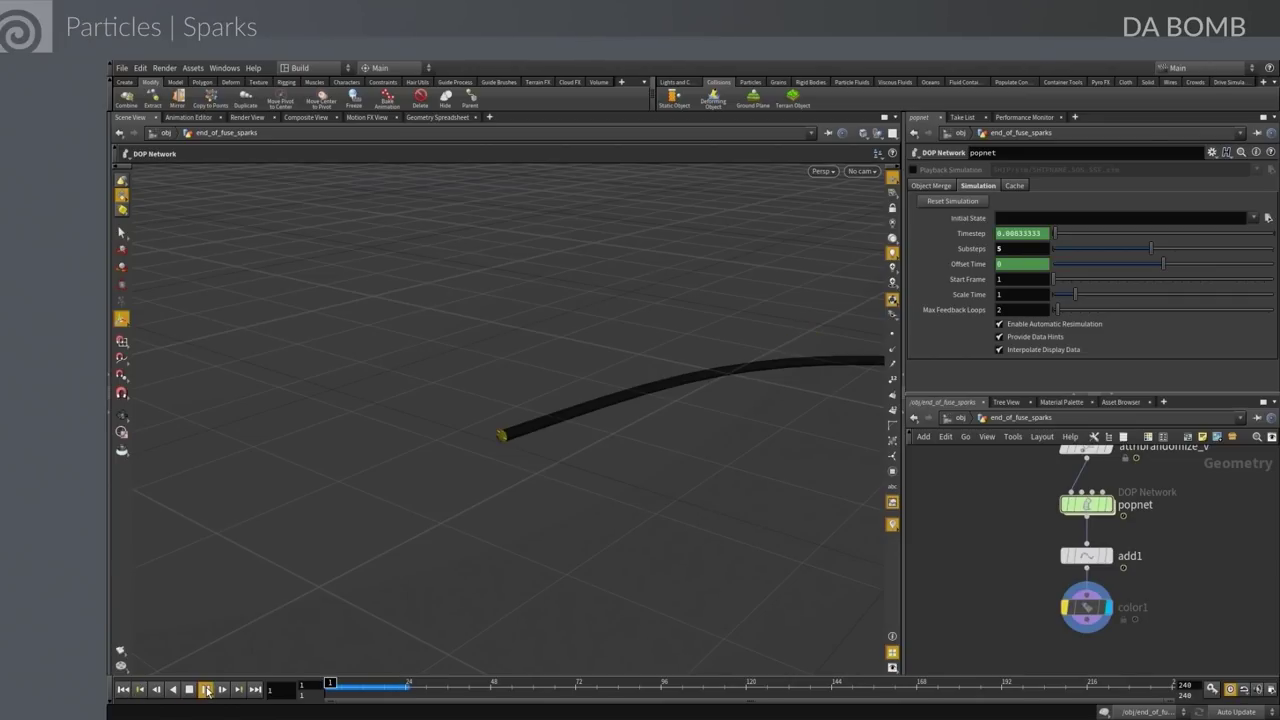
pyautogui.click(205, 689)
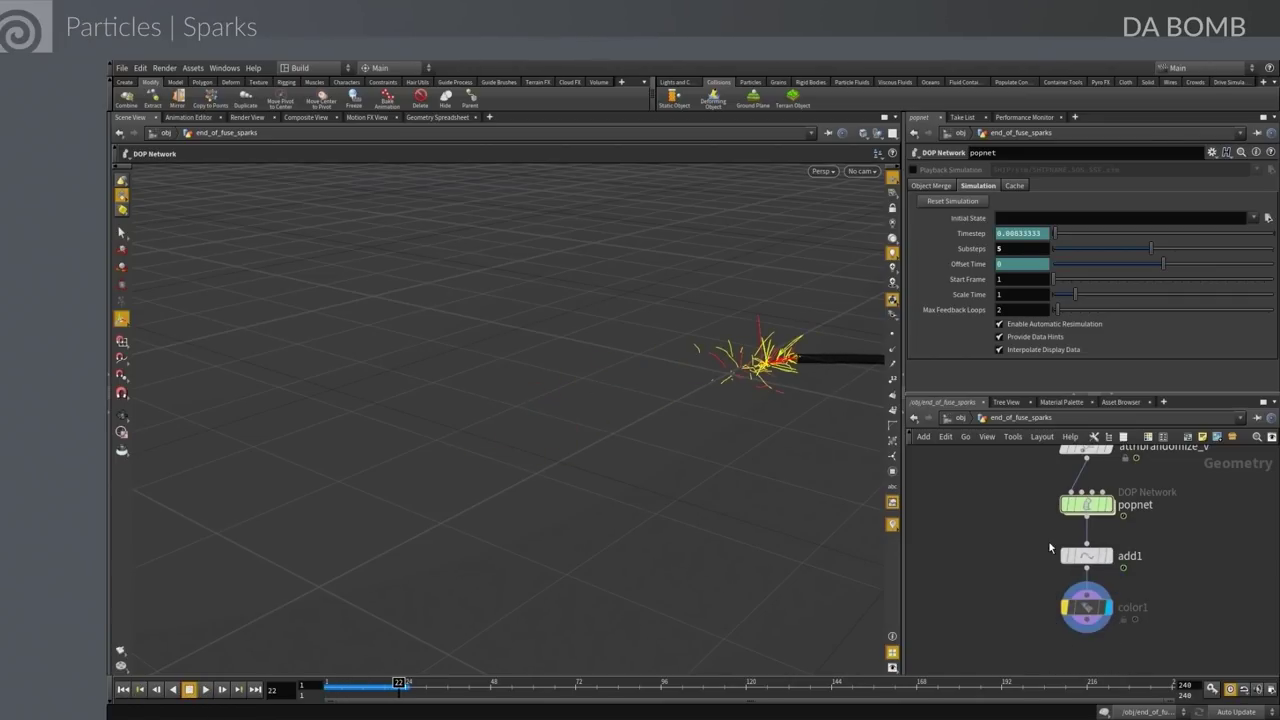
# Return to frame 1, pin the scene view to end_of_fuse_sparks and reopen the popnet network for editing
pyautogui.doubleClick(1088, 504)
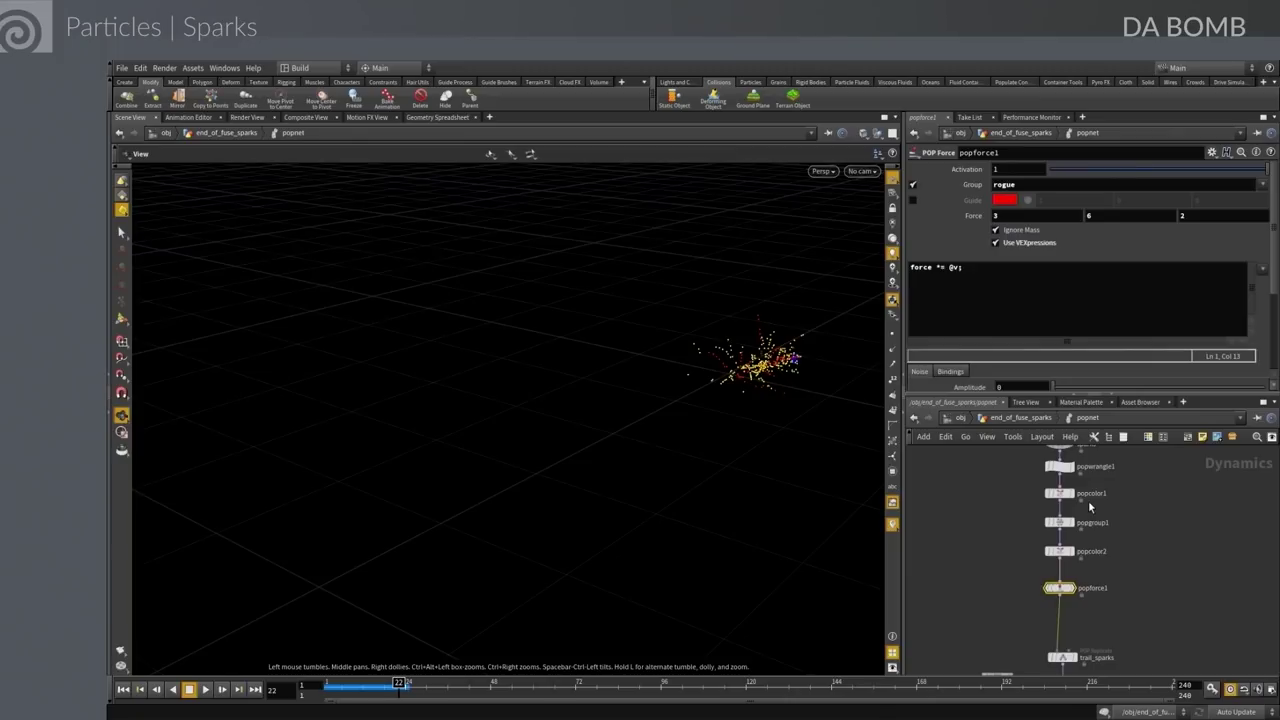
pyautogui.click(126, 692)
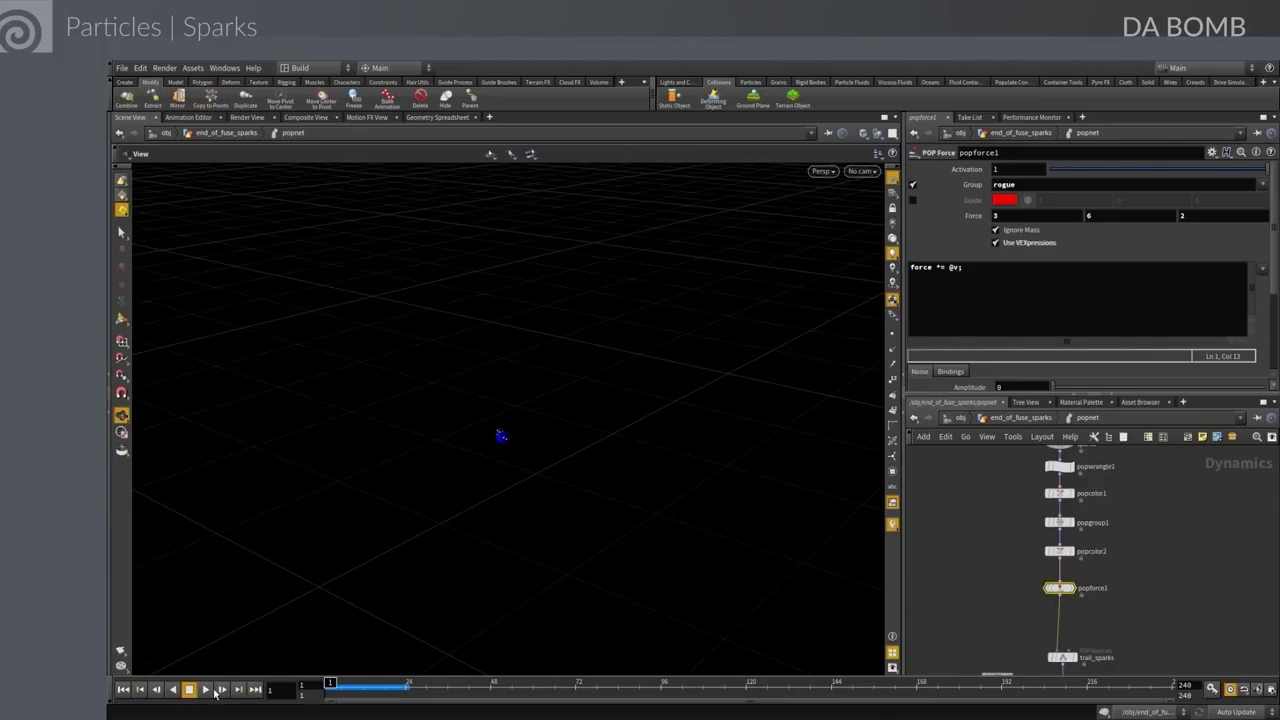
pyautogui.click(1020, 418)
pyautogui.click(826, 133)
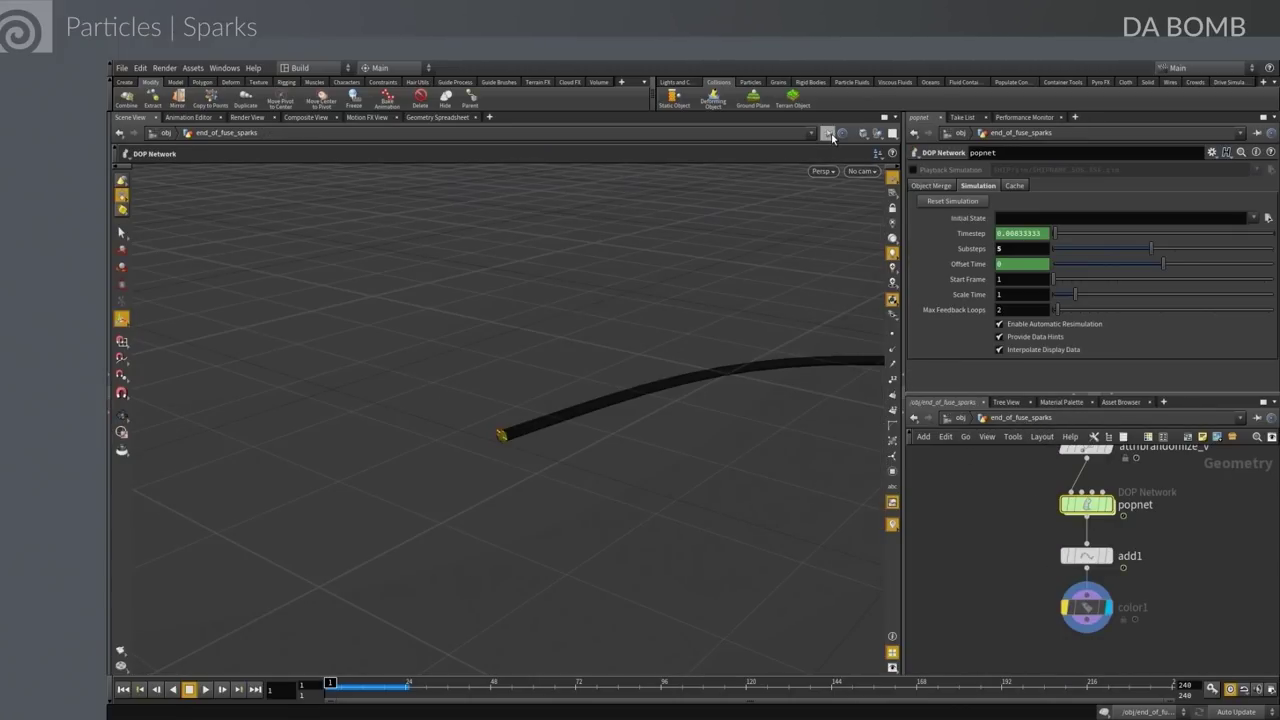
pyautogui.doubleClick(1097, 508)
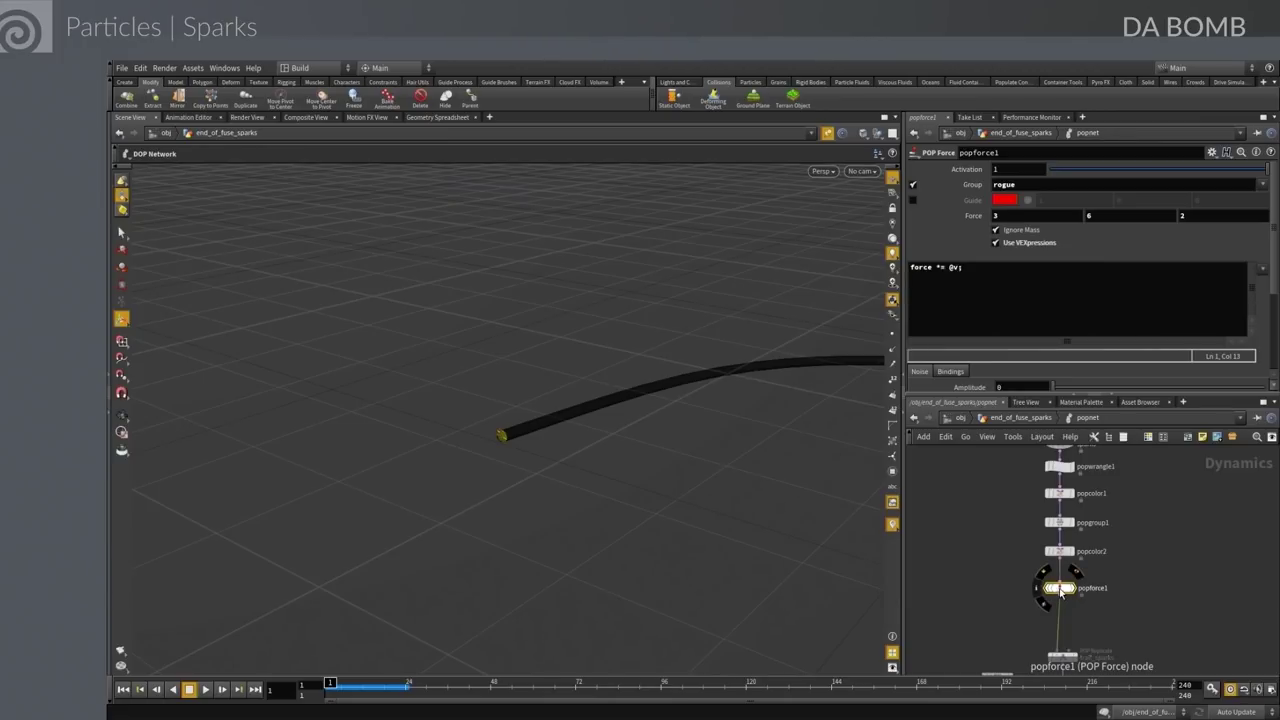
# Set popforce1's Y force to 12 and play the spark simulation
pyautogui.click(1087, 217)
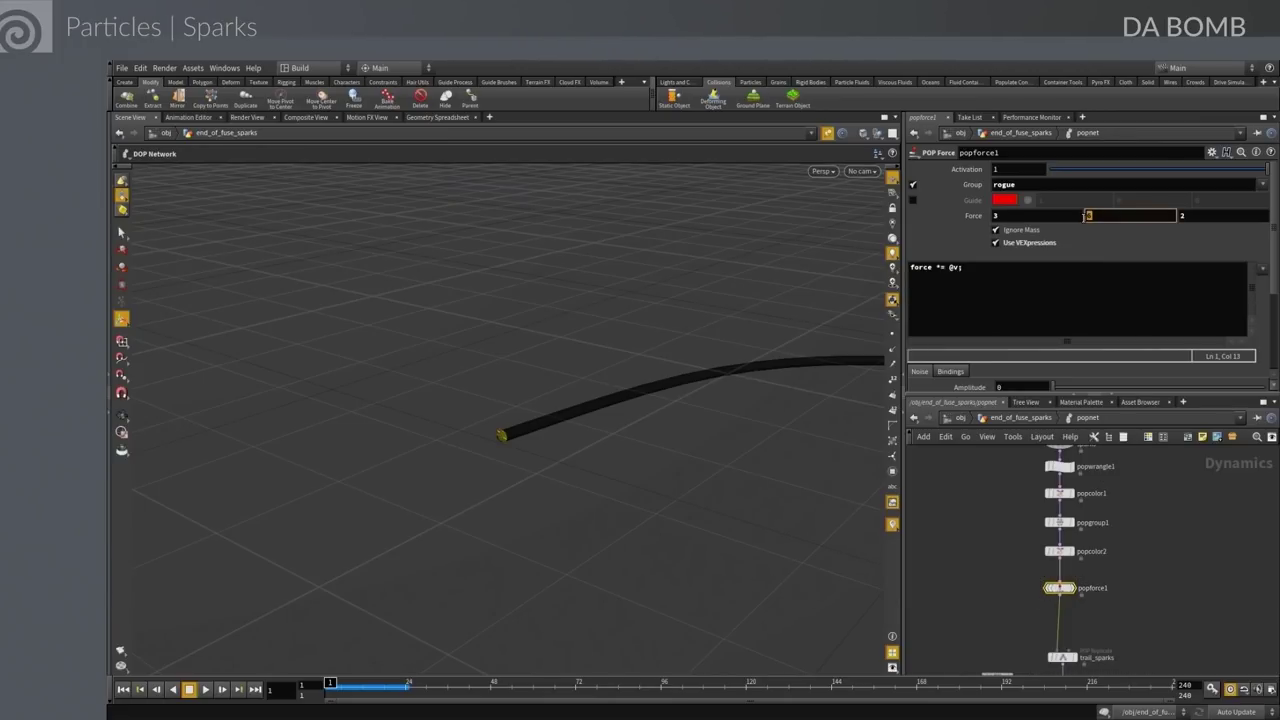
pyautogui.write('12')
pyautogui.press('Return')
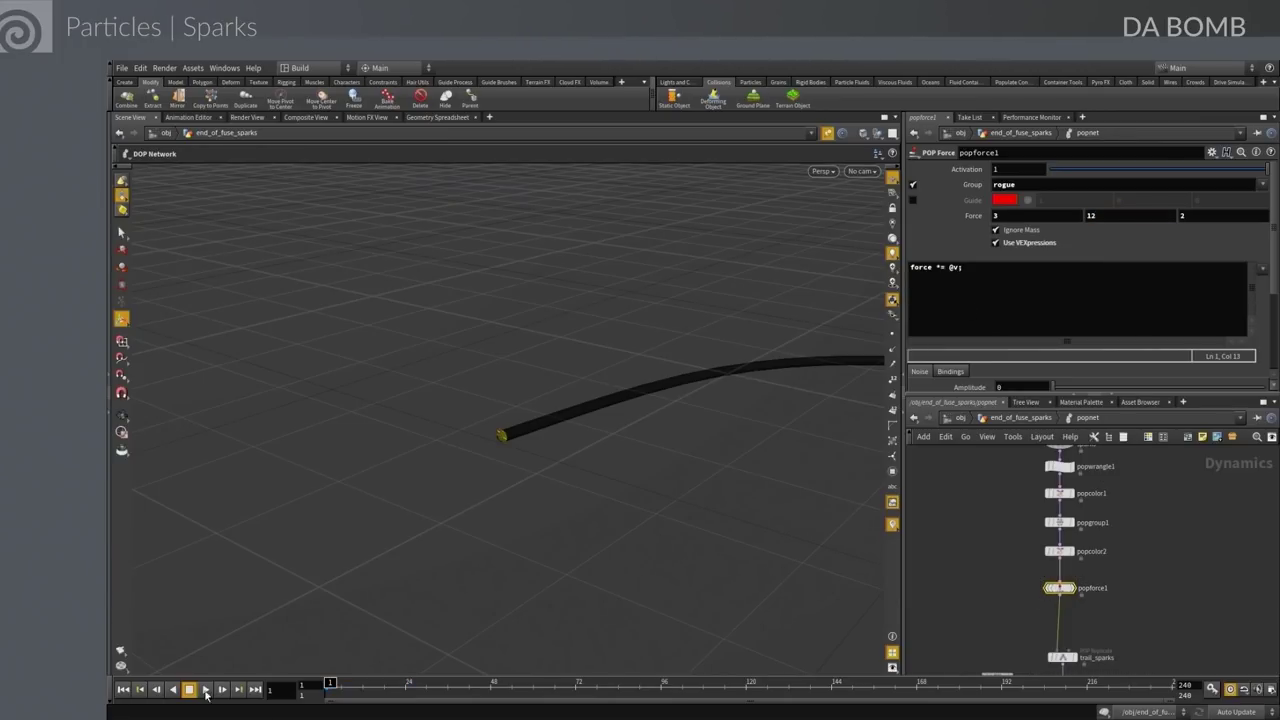
pyautogui.click(205, 689)
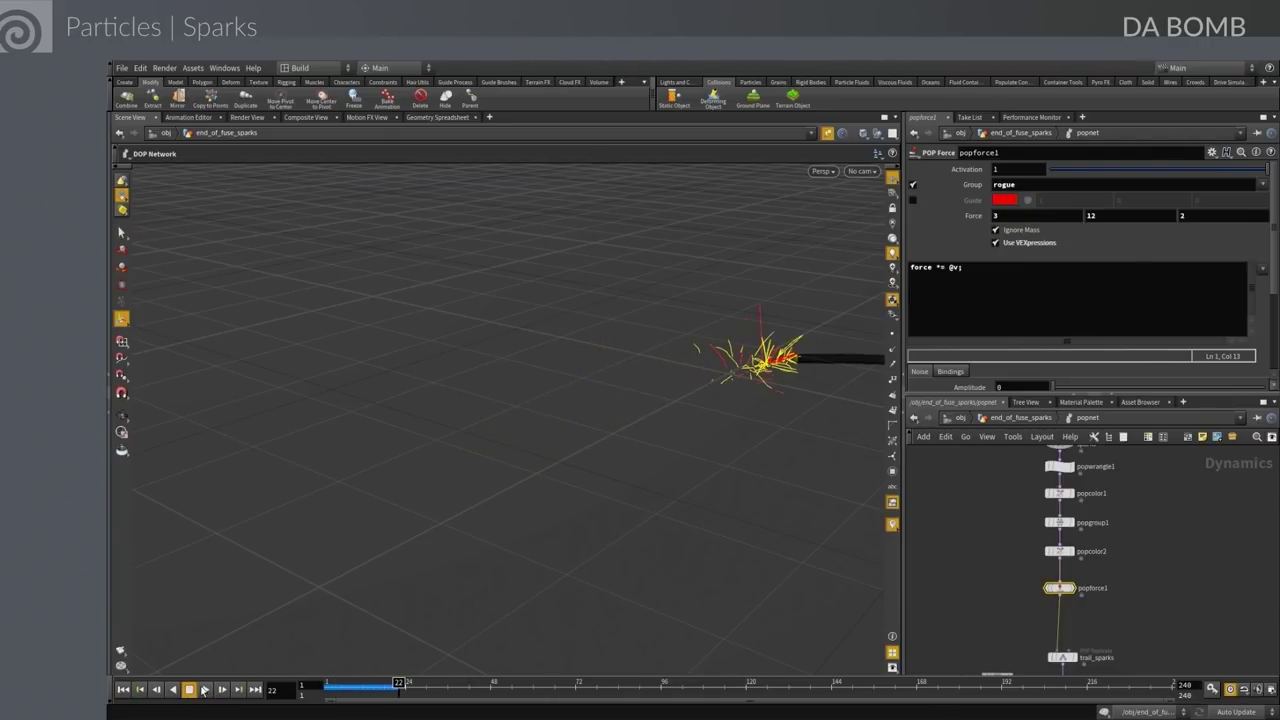
# Try a Y force of 30 on popforce1, replay the sparks from the first frame and return to frame 1
pyautogui.click(1090, 215)
pyautogui.write('30')
pyautogui.press('Return')
pyautogui.click(123, 689)
pyautogui.click(205, 689)
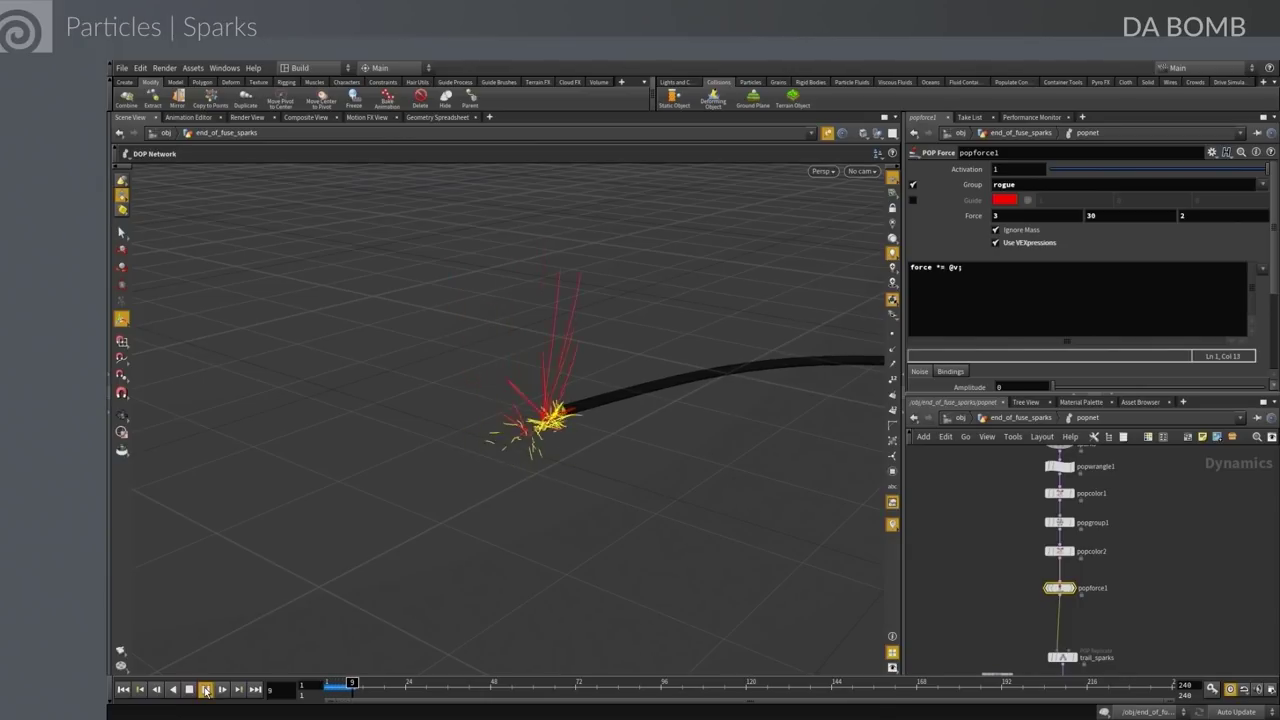
pyautogui.click(123, 690)
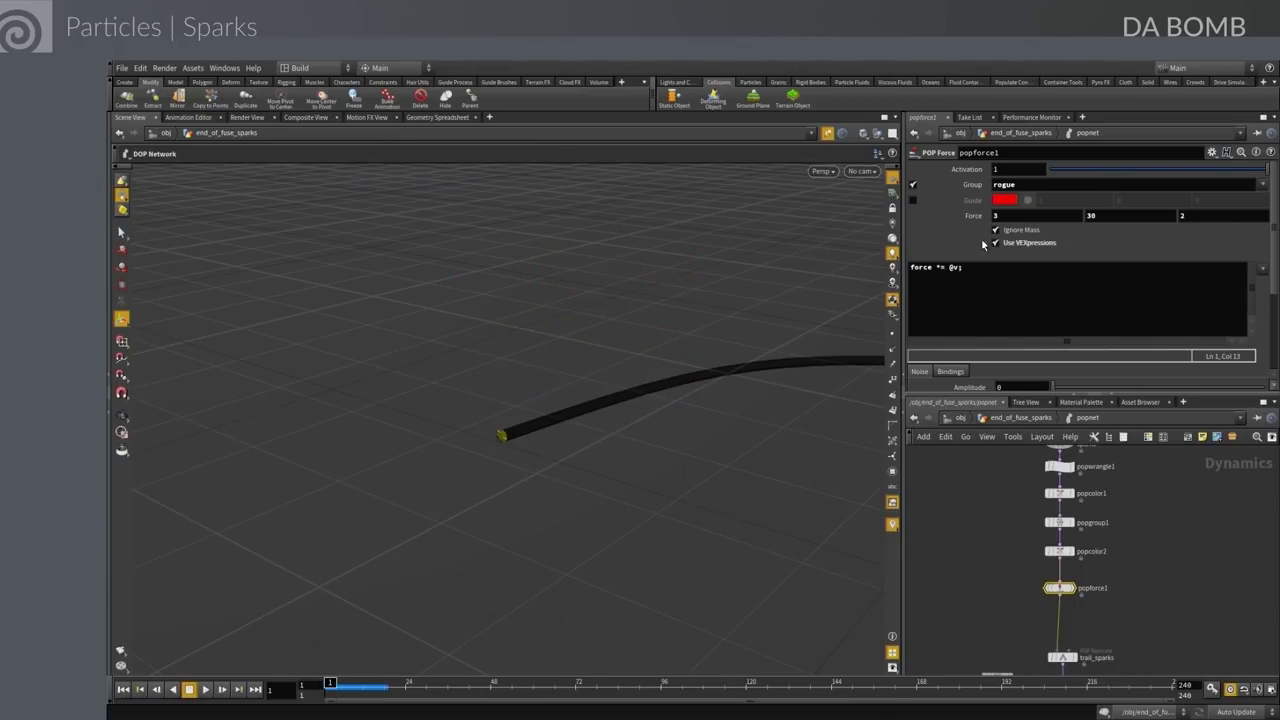
# Set popforce1's Y force to 15, play the sparks and move the timeline to frame 11
pyautogui.click(1091, 215)
pyautogui.write('15')
pyautogui.press('Return')
pyautogui.click(206, 690)
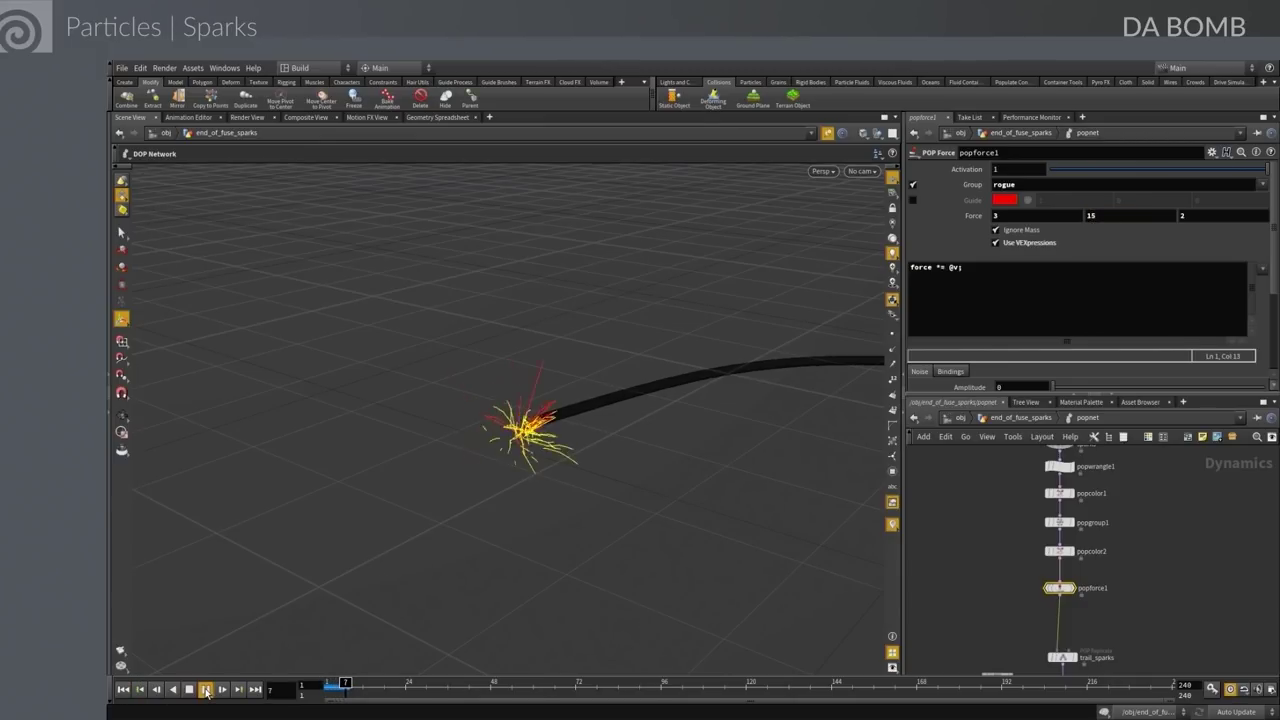
pyautogui.click(206, 690)
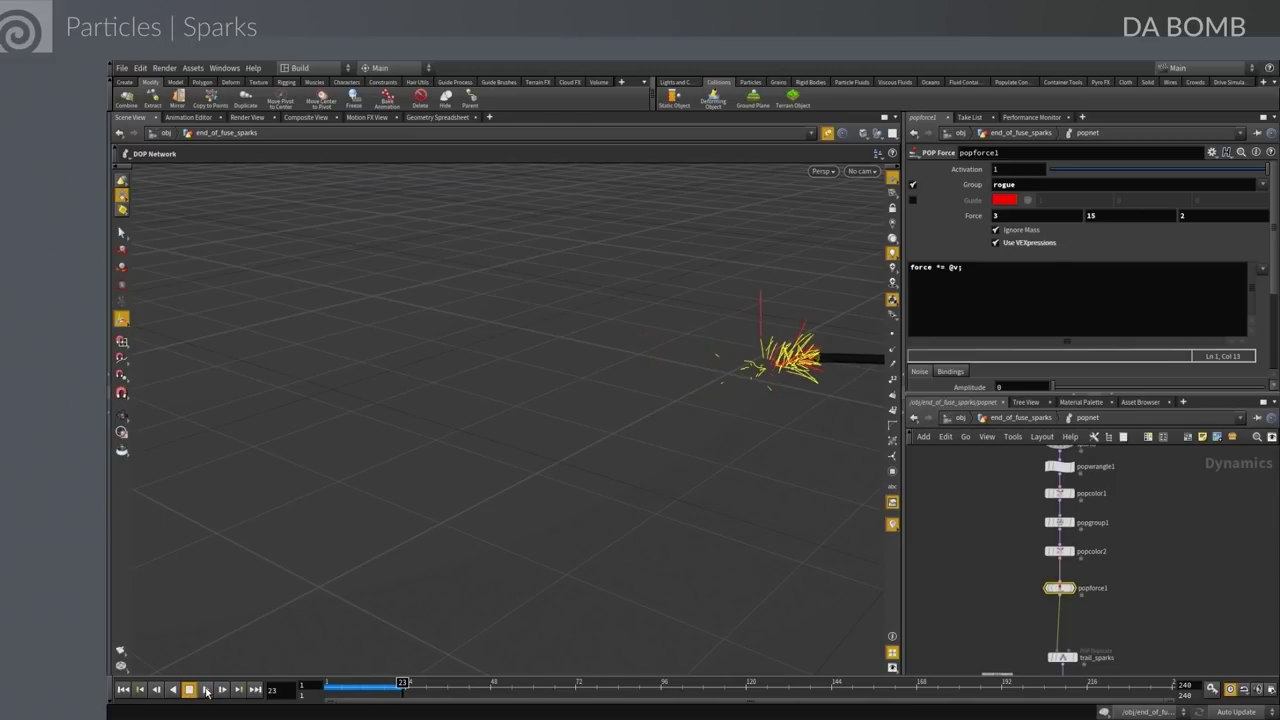
pyautogui.click(122, 689)
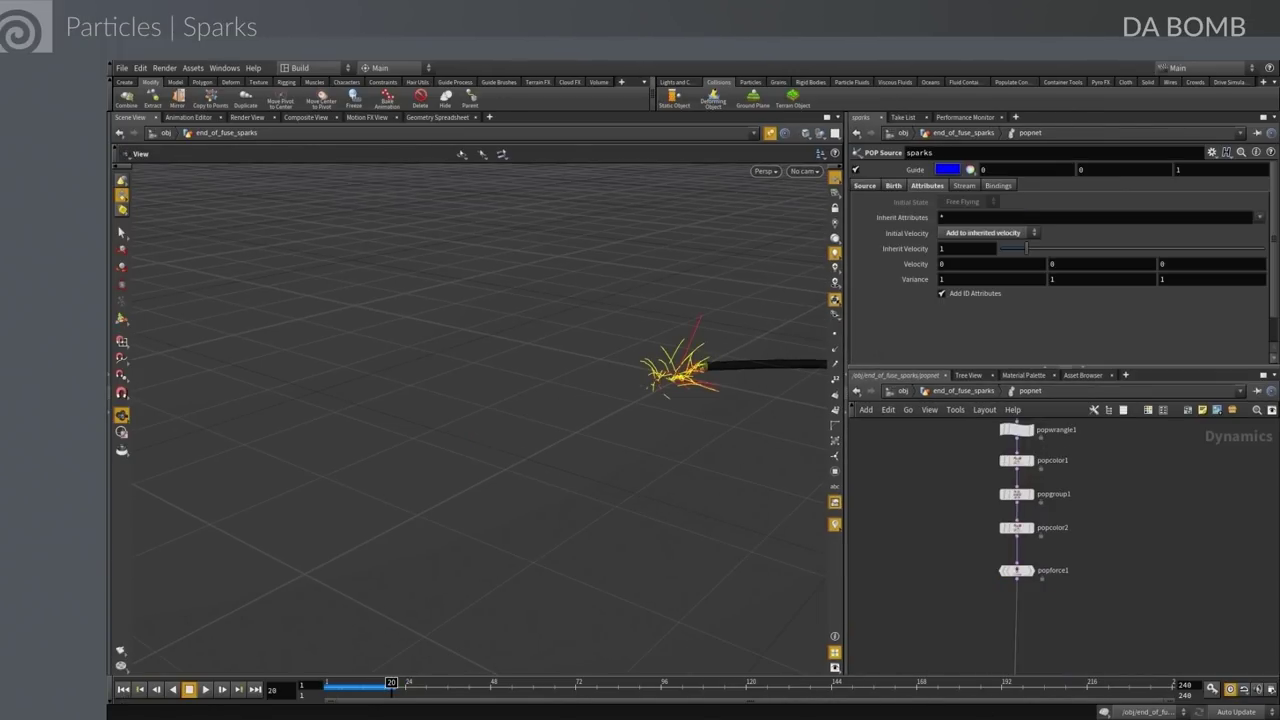
pyautogui.moveTo(391, 688); pyautogui.dragTo(362, 690)
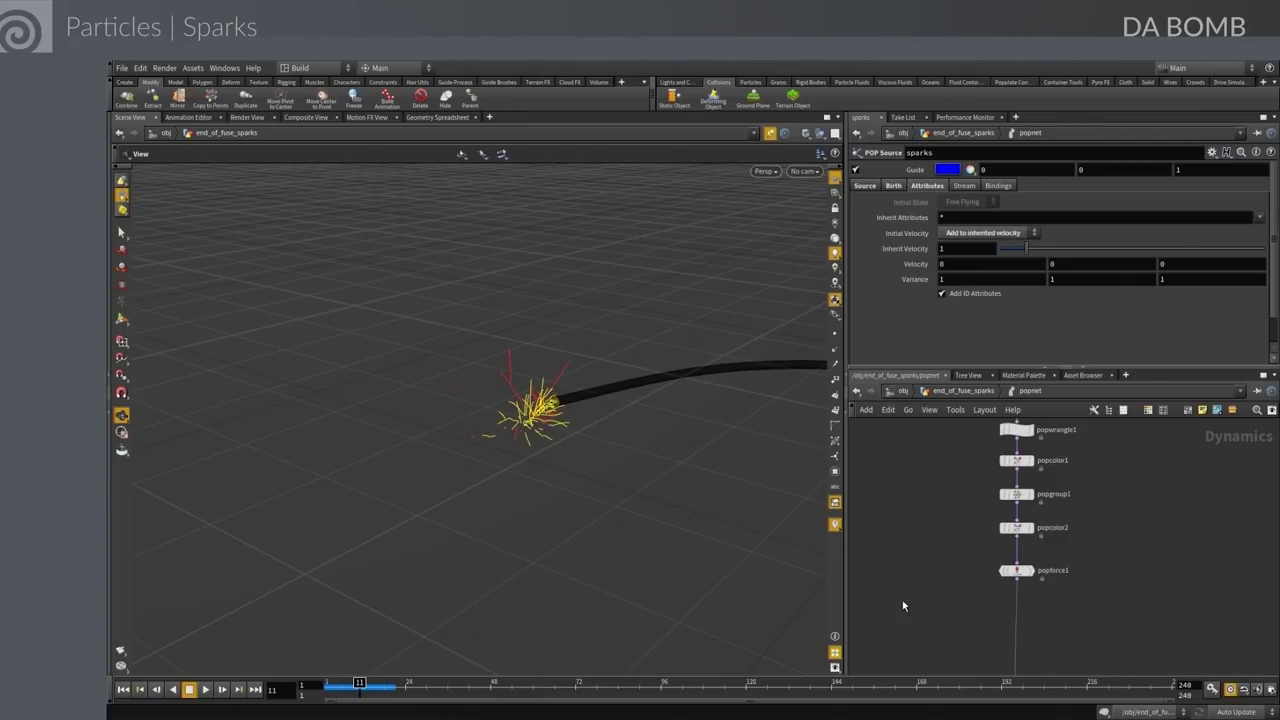
# Colour the popgroup1, popcolor2 and popforce1 nodes red in the network
pyautogui.moveTo(1085, 591); pyautogui.dragTo(973, 487)
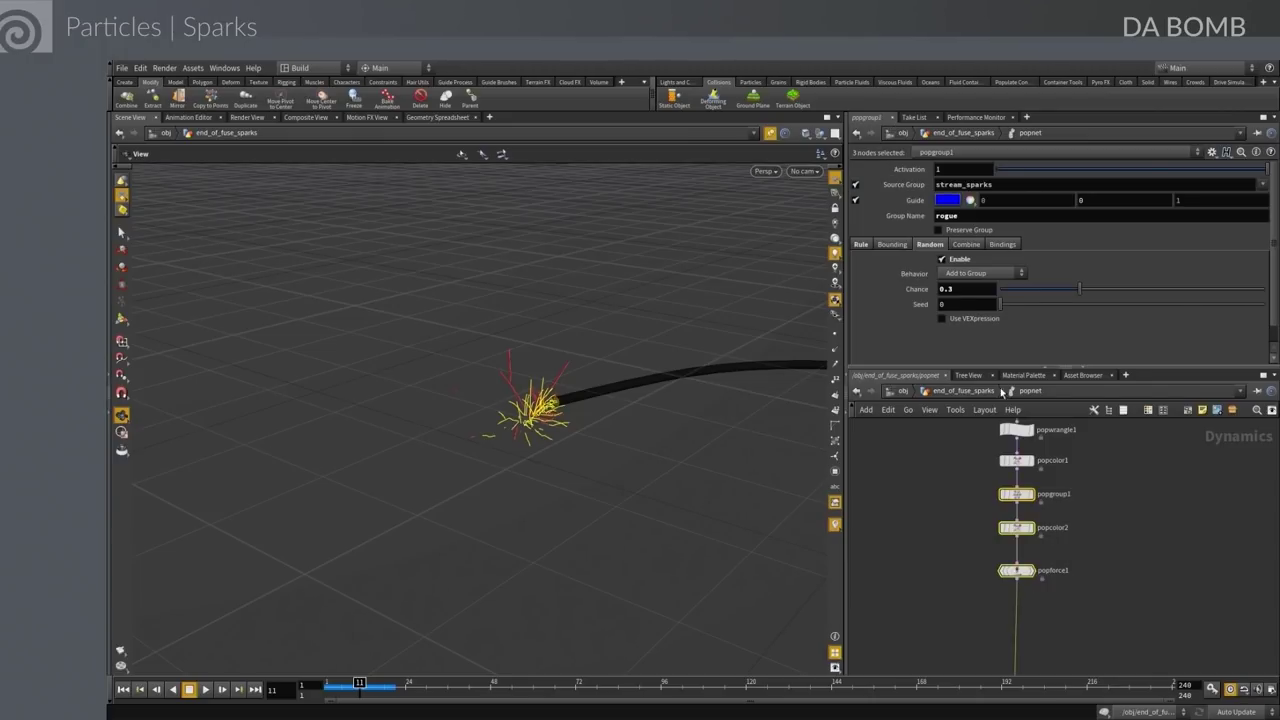
pyautogui.click(1148, 410)
pyautogui.click(1211, 592)
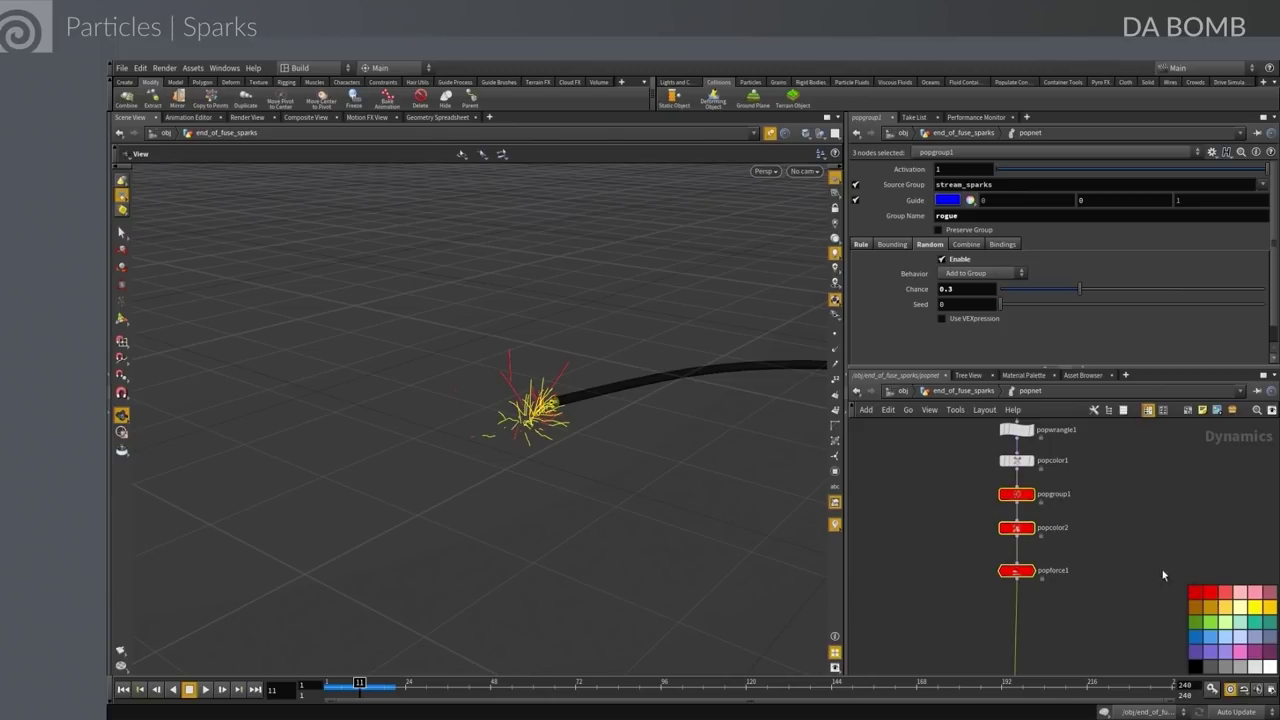
# Colour the sparks, popwrangle1 and popcolor1 nodes yellow
pyautogui.press('h')
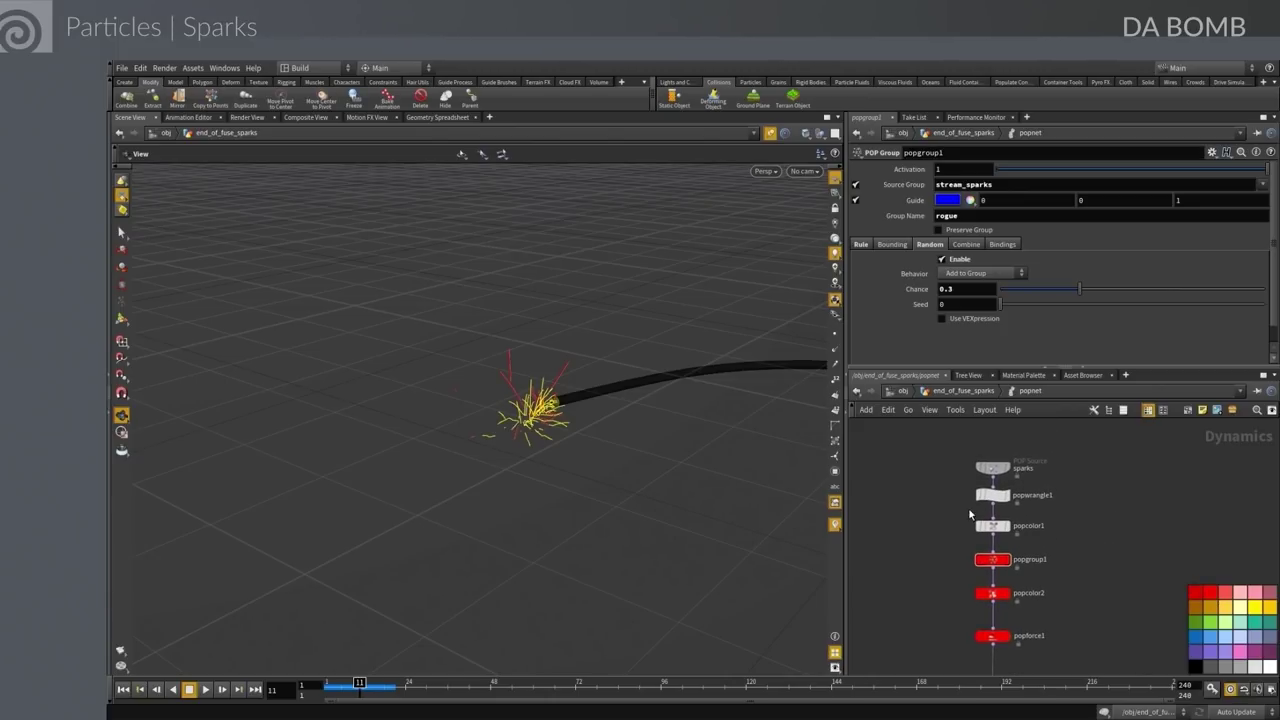
pyautogui.moveTo(946, 446); pyautogui.dragTo(1029, 532)
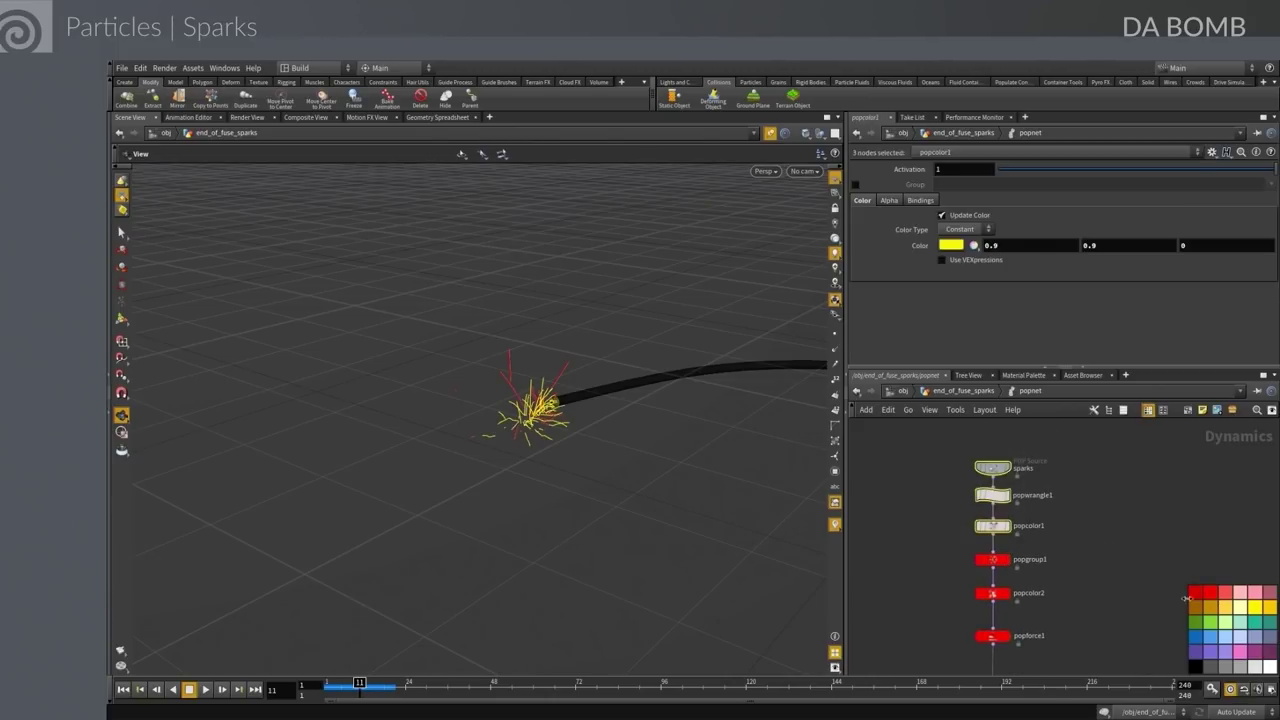
pyautogui.click(1257, 607)
pyautogui.click(1126, 536)
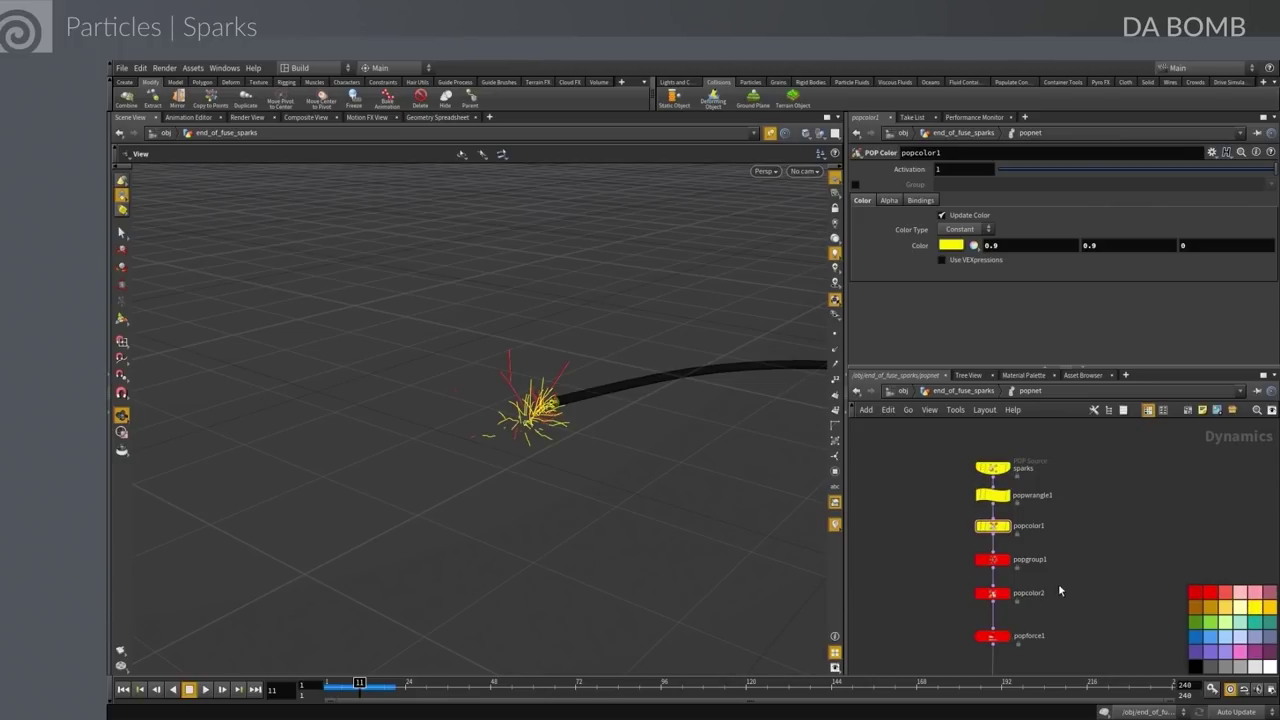
# Colour the trail_sparks node yellow and move it slightly closer to popforce1
pyautogui.moveTo(1058, 583); pyautogui.dragTo(1042, 458, button='middle')
pyautogui.click(981, 623)
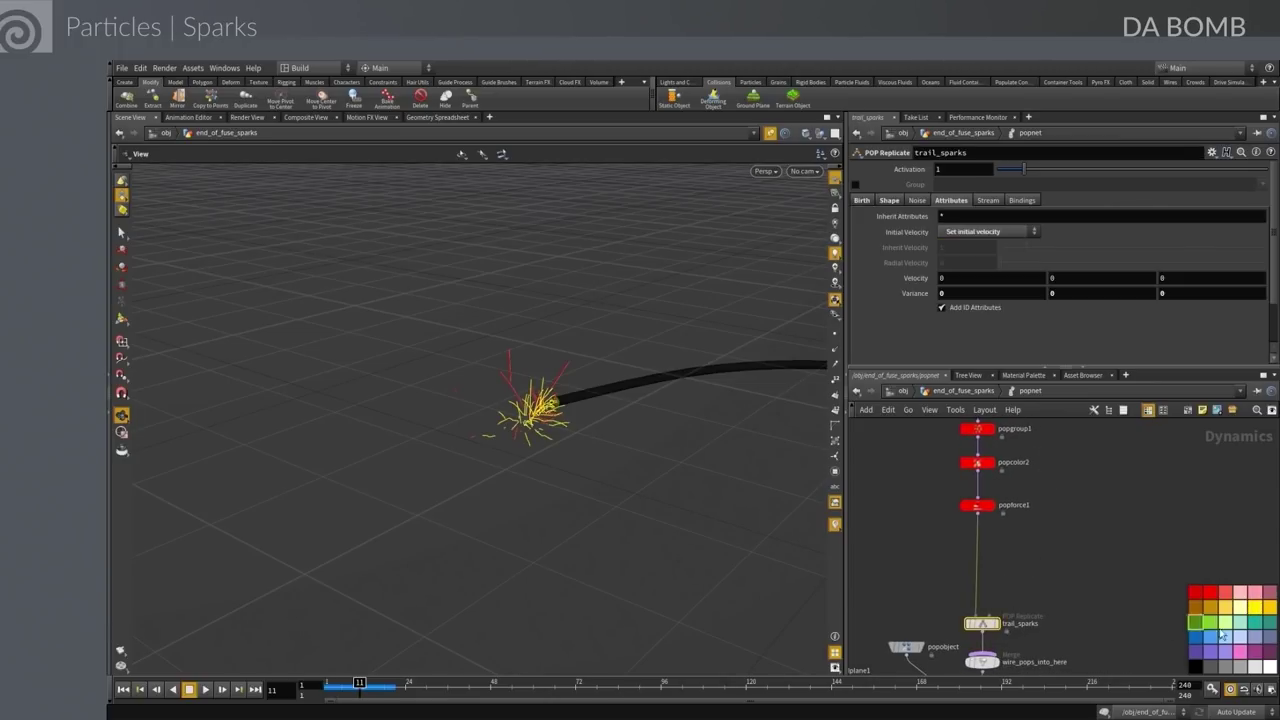
pyautogui.click(1257, 607)
pyautogui.click(1092, 604)
pyautogui.scroll(-3, 1040, 610)
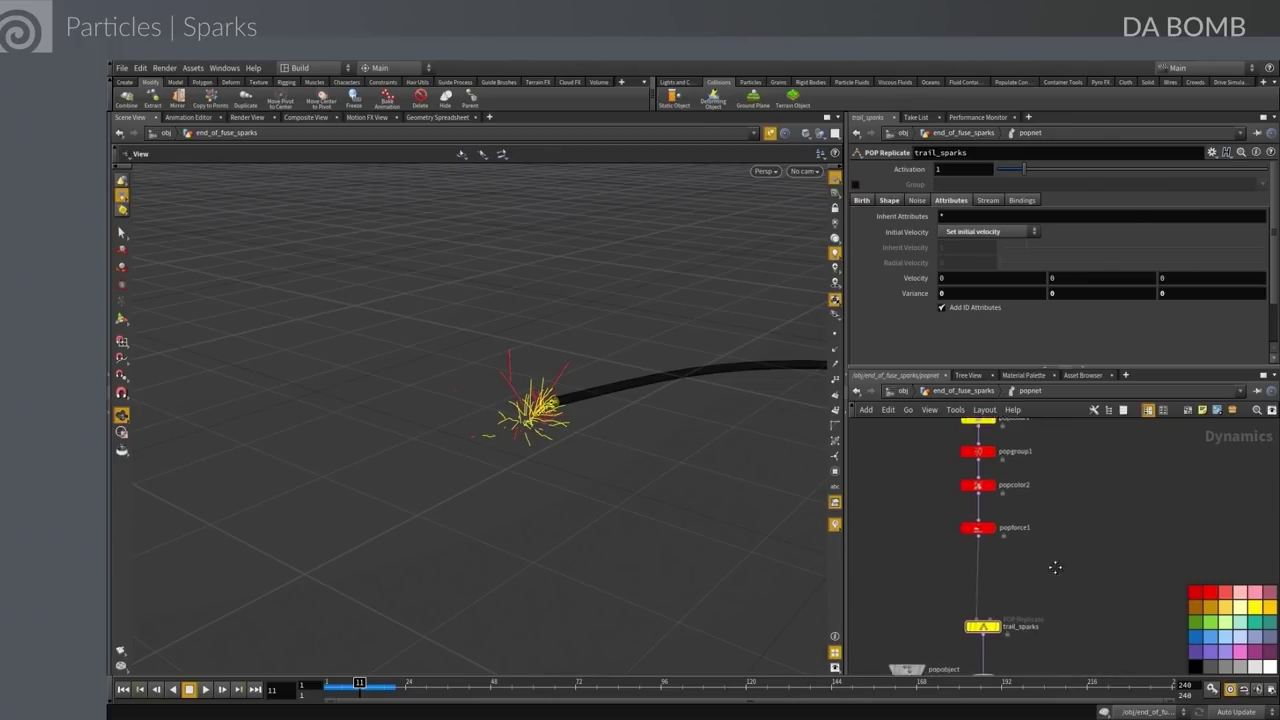
pyautogui.scroll(2, 1040, 575)
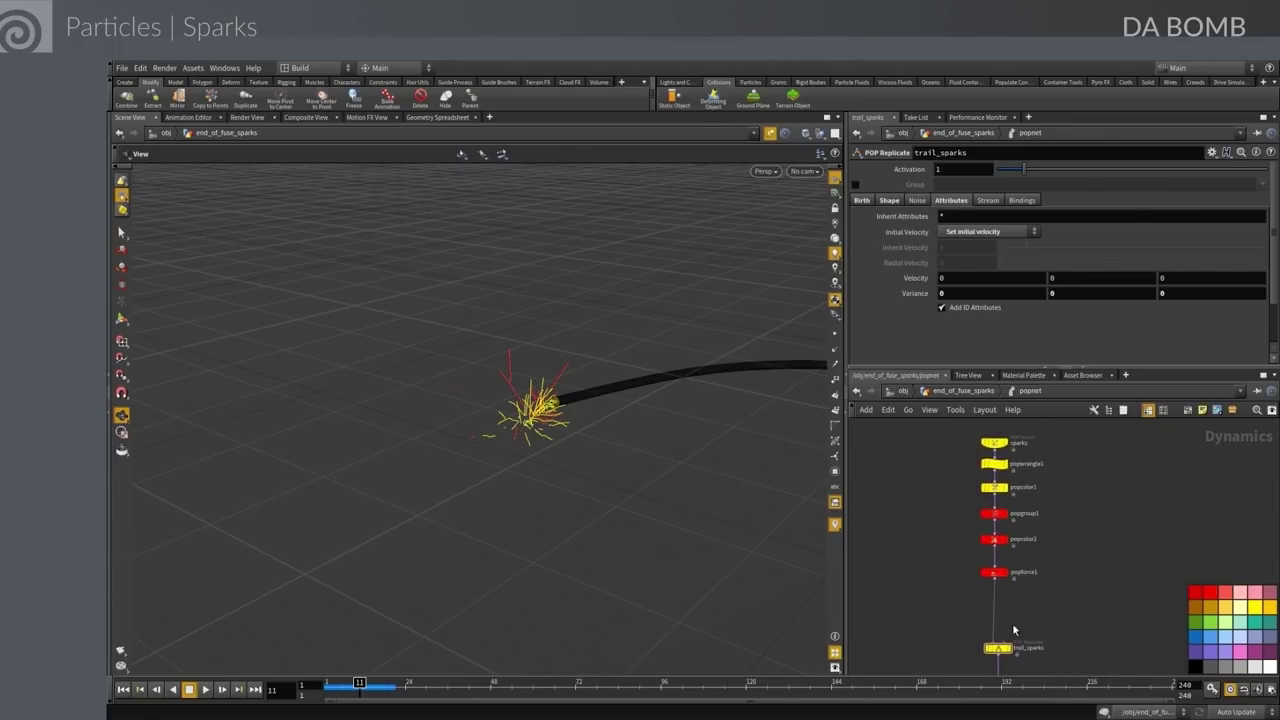
pyautogui.moveTo(999, 652); pyautogui.dragTo(999, 634)
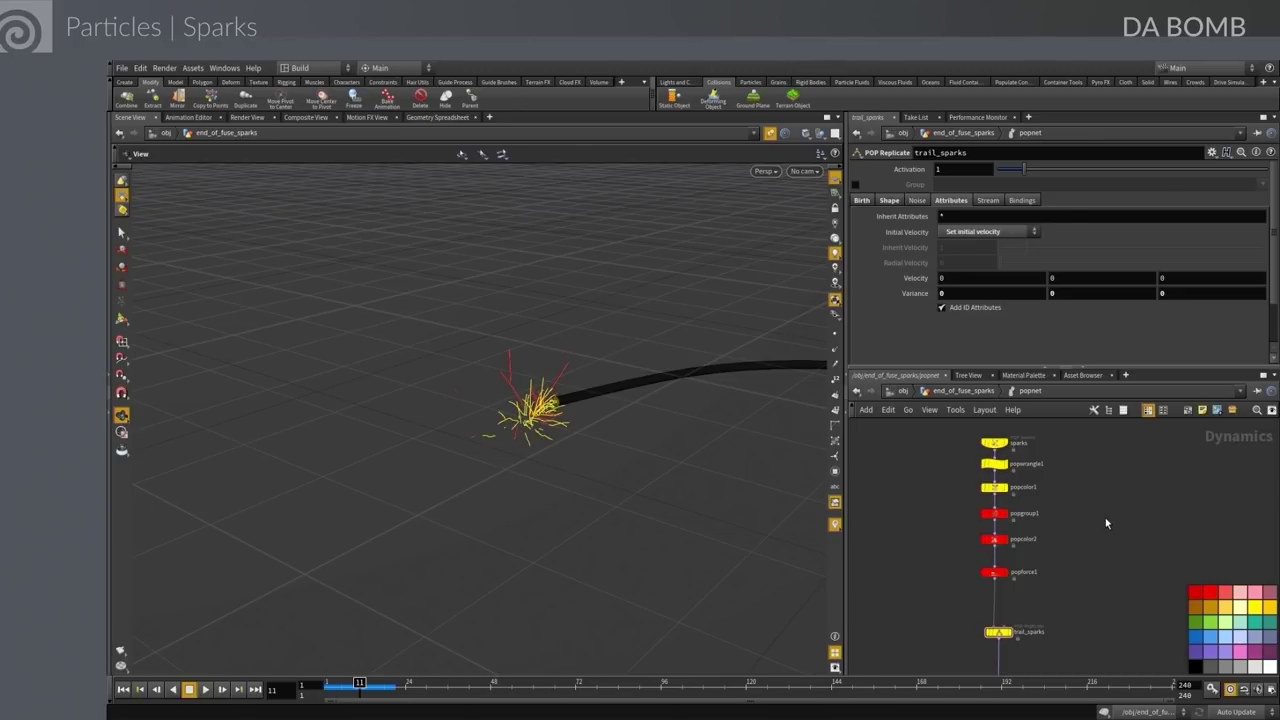
# Add a red POP Group node beside the chain, fed from popforce1's output
pyautogui.scroll(1, 1110, 540)
pyautogui.scroll(-5, 1060, 540)
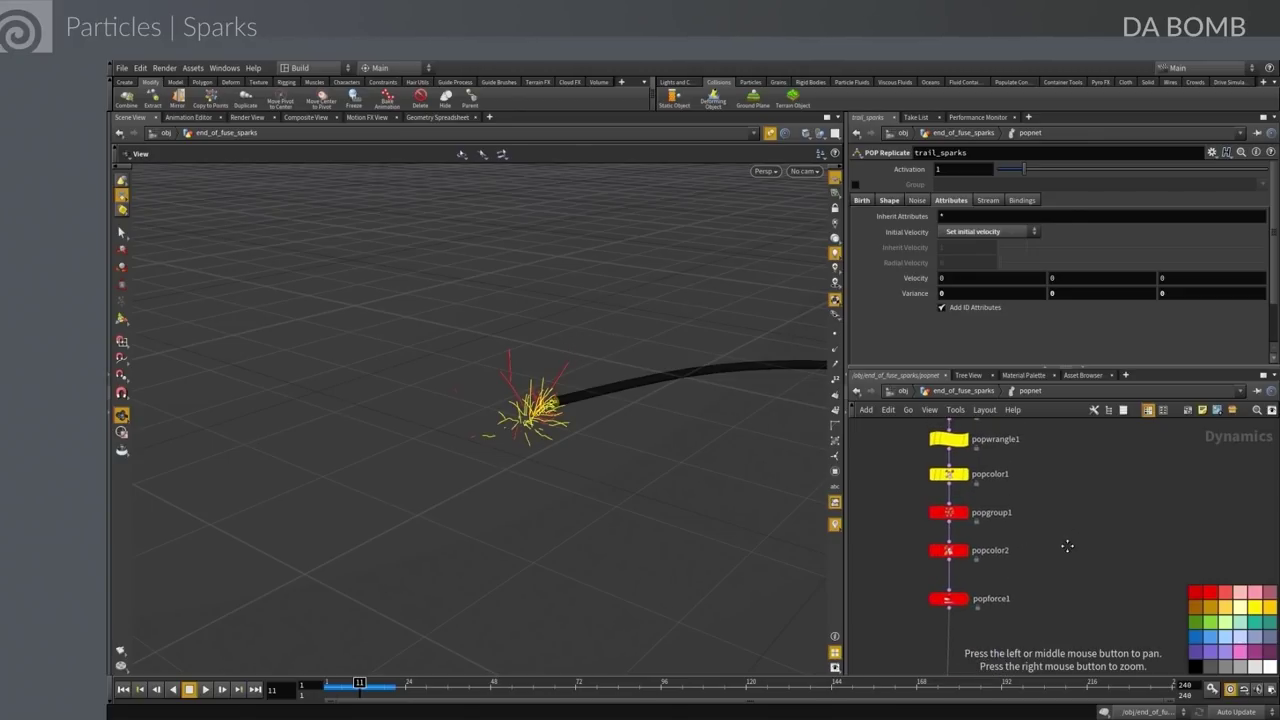
pyautogui.press('Tab')
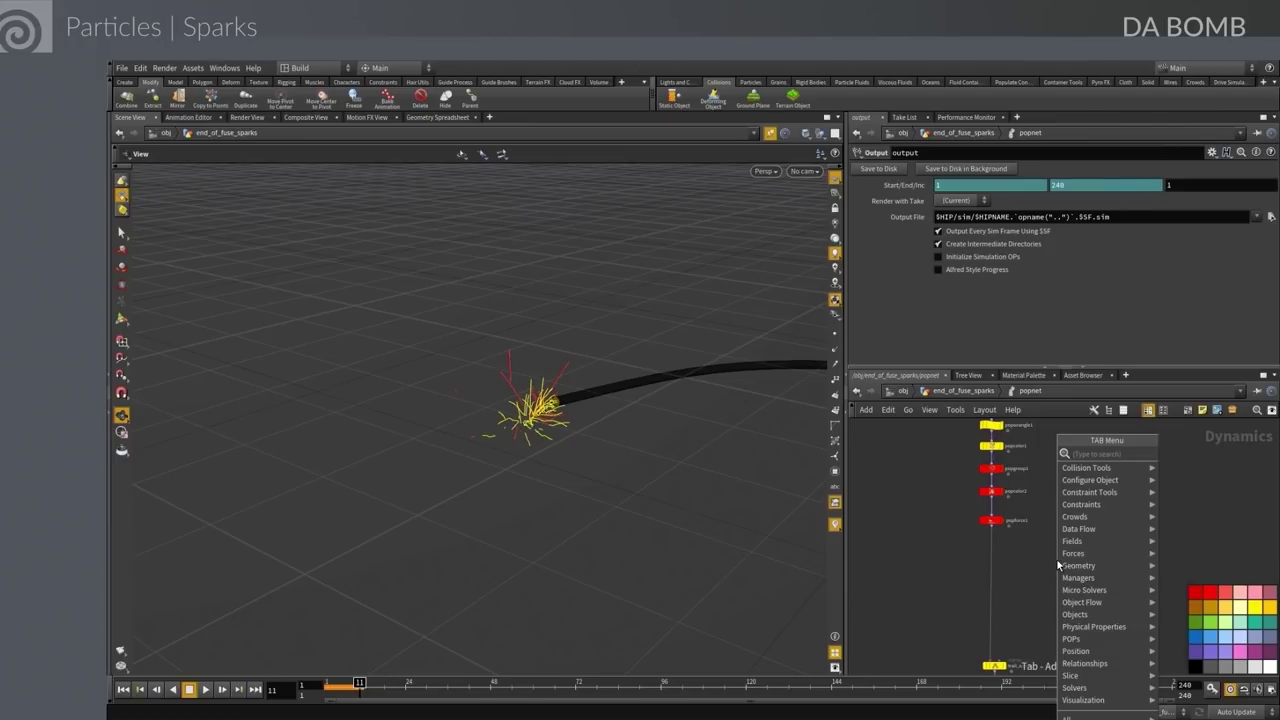
pyautogui.write('group')
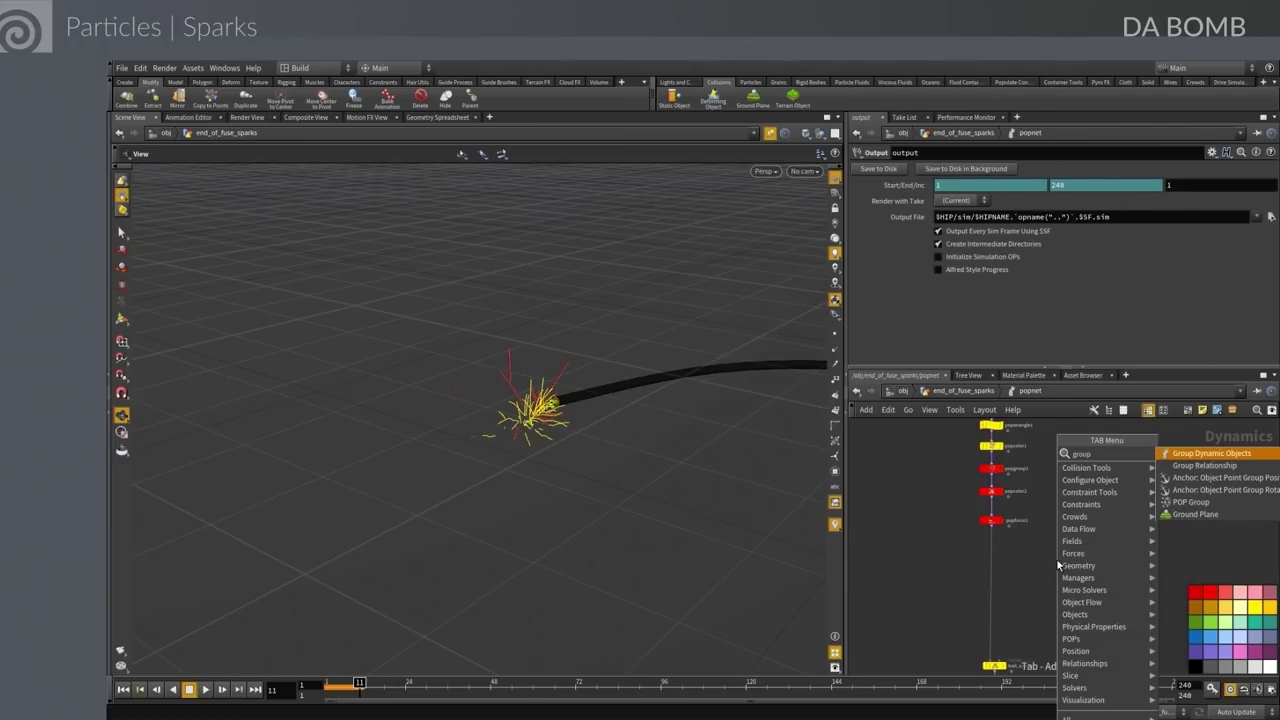
pyautogui.press('Down')
pyautogui.press('Down')
pyautogui.press('Down')
pyautogui.press('Down')
pyautogui.press('Return')
pyautogui.click(1056, 559)
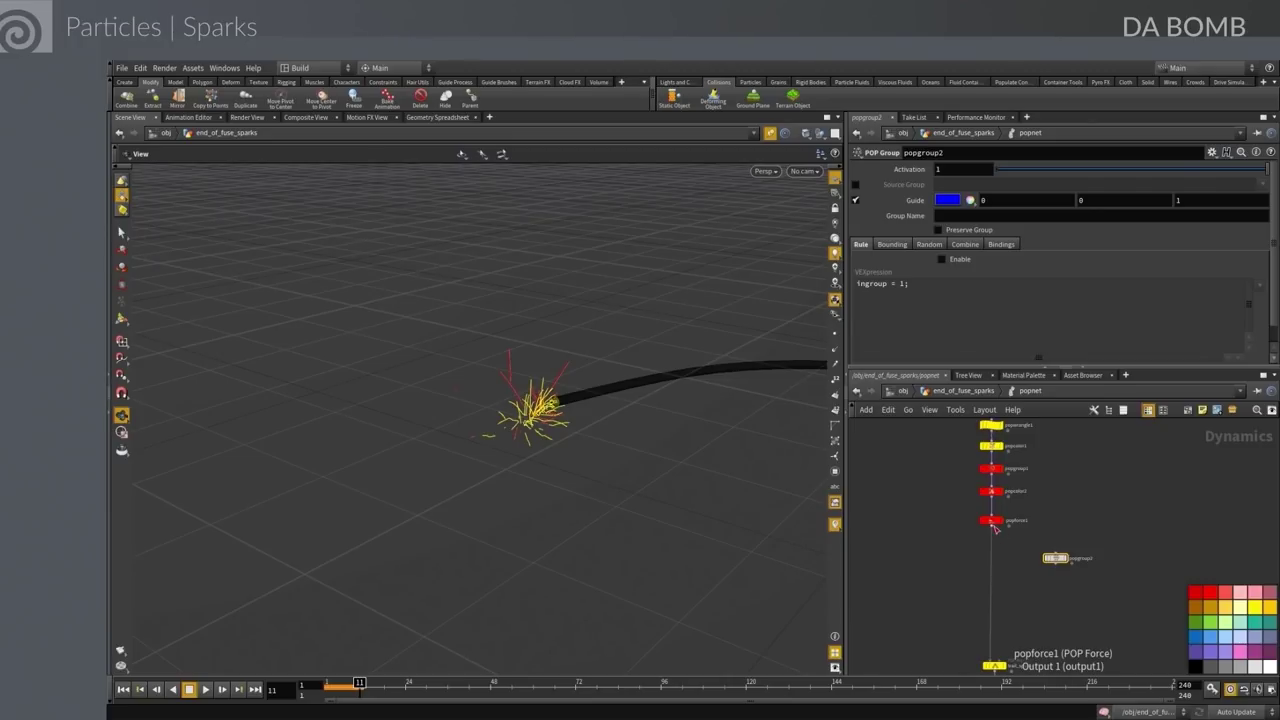
pyautogui.moveTo(995, 528); pyautogui.dragTo(1058, 563)
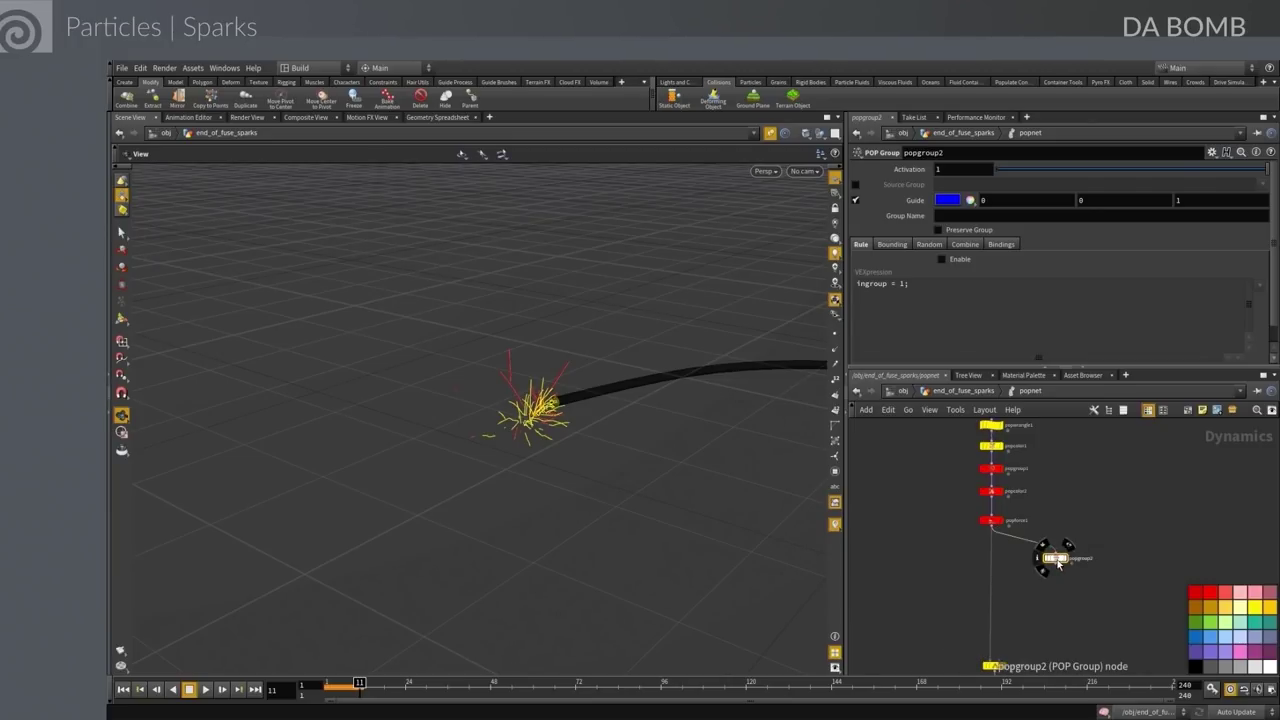
pyautogui.click(1196, 593)
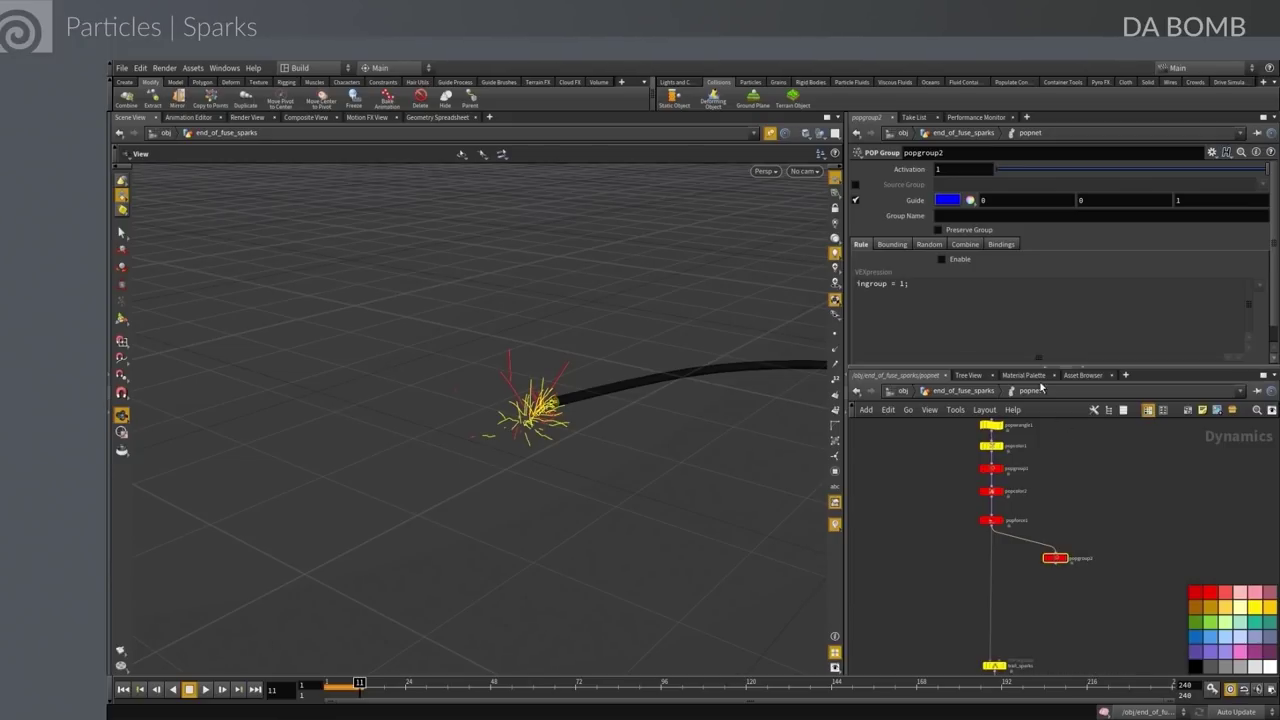
# Enable the source group on popgroup2 and wire its output into the wire_pops_into_here merge
pyautogui.click(855, 185)
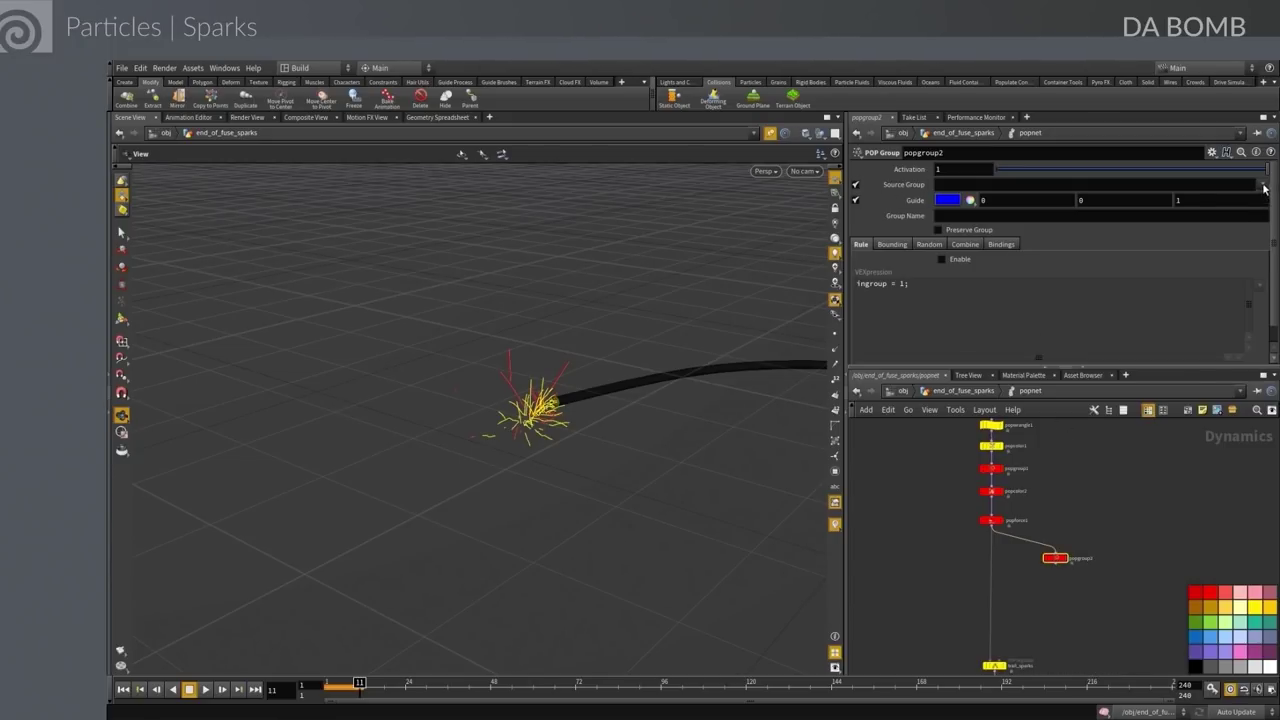
pyautogui.scroll(5, 1074, 600)
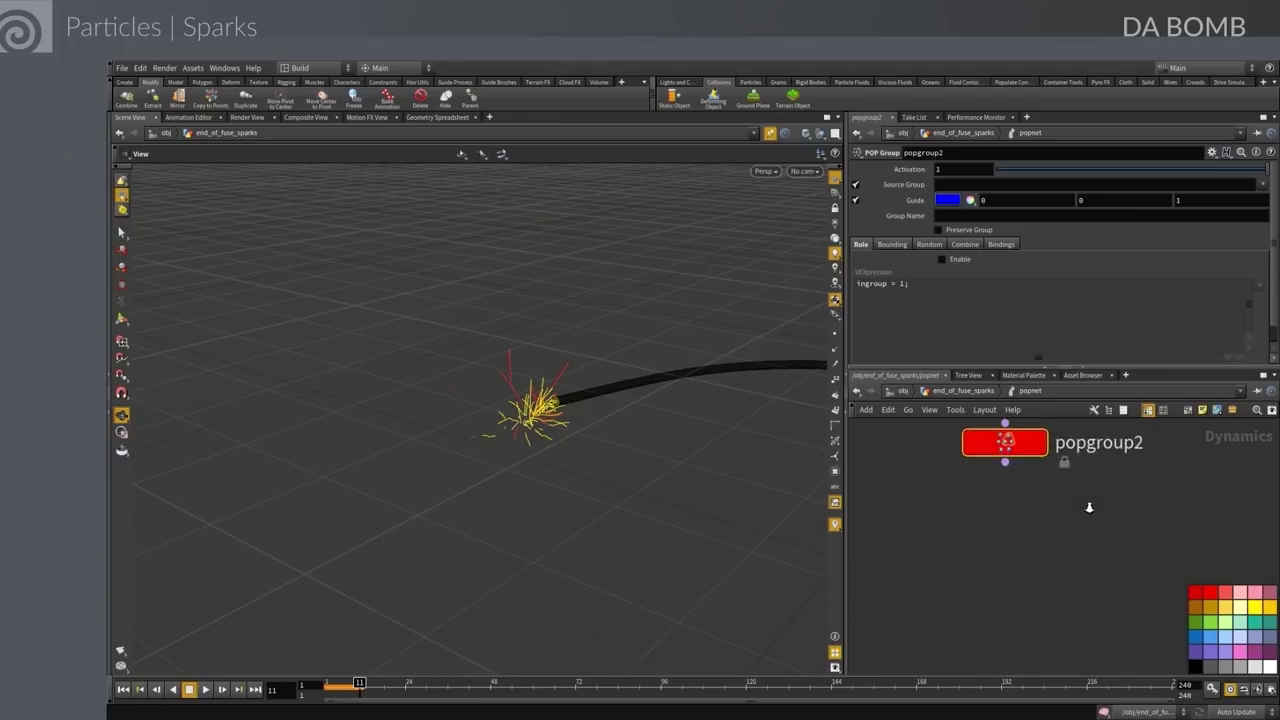
pyautogui.scroll(-4, 1060, 557)
pyautogui.scroll(-1, 1008, 580)
pyautogui.moveTo(1008, 580); pyautogui.dragTo(1028, 520, button='middle')
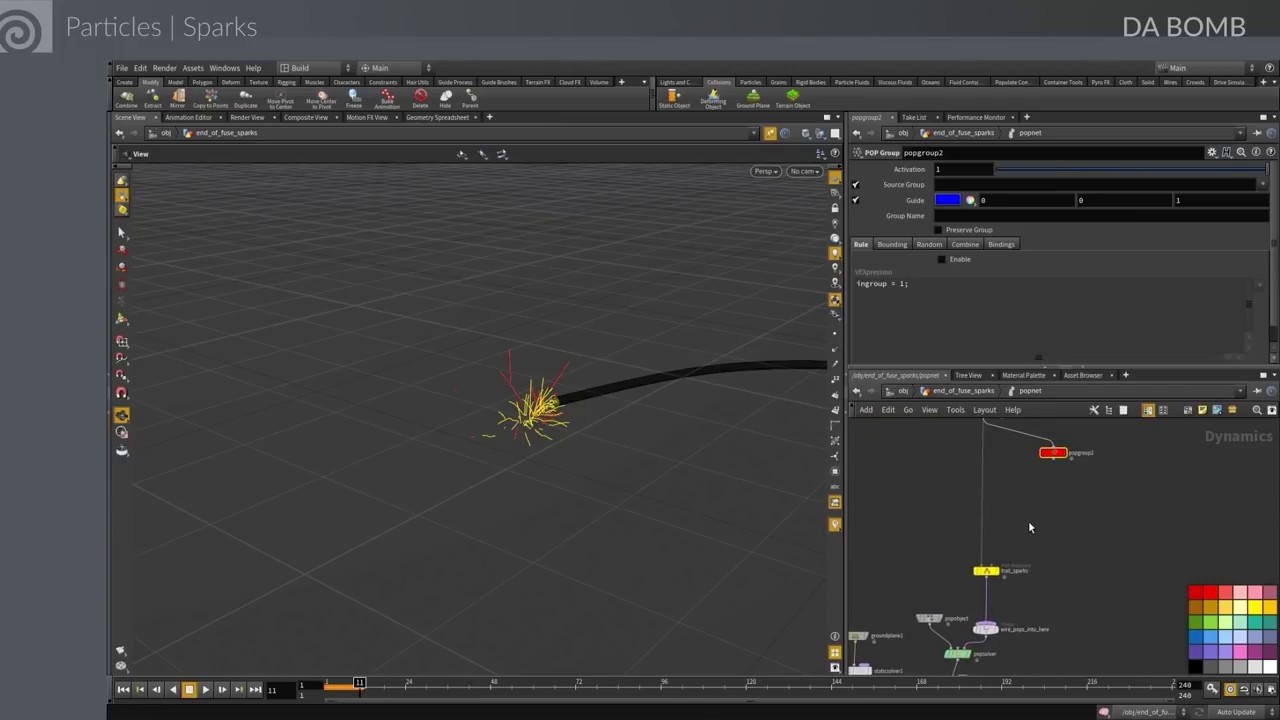
pyautogui.moveTo(1057, 465); pyautogui.dragTo(988, 618)
# Set popgroup2's source group to rogue and name its group dead
pyautogui.moveTo(1080, 525); pyautogui.dragTo(1080, 589, button='middle')
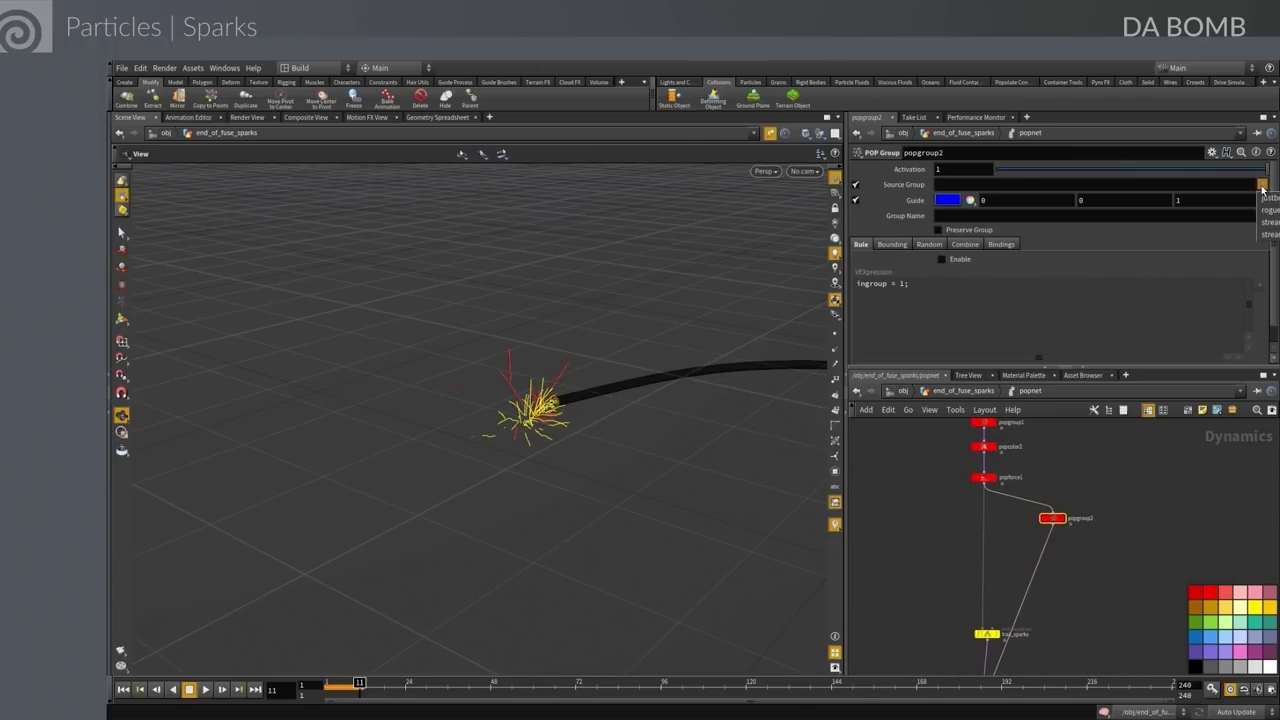
pyautogui.scroll(-2, 1112, 478)
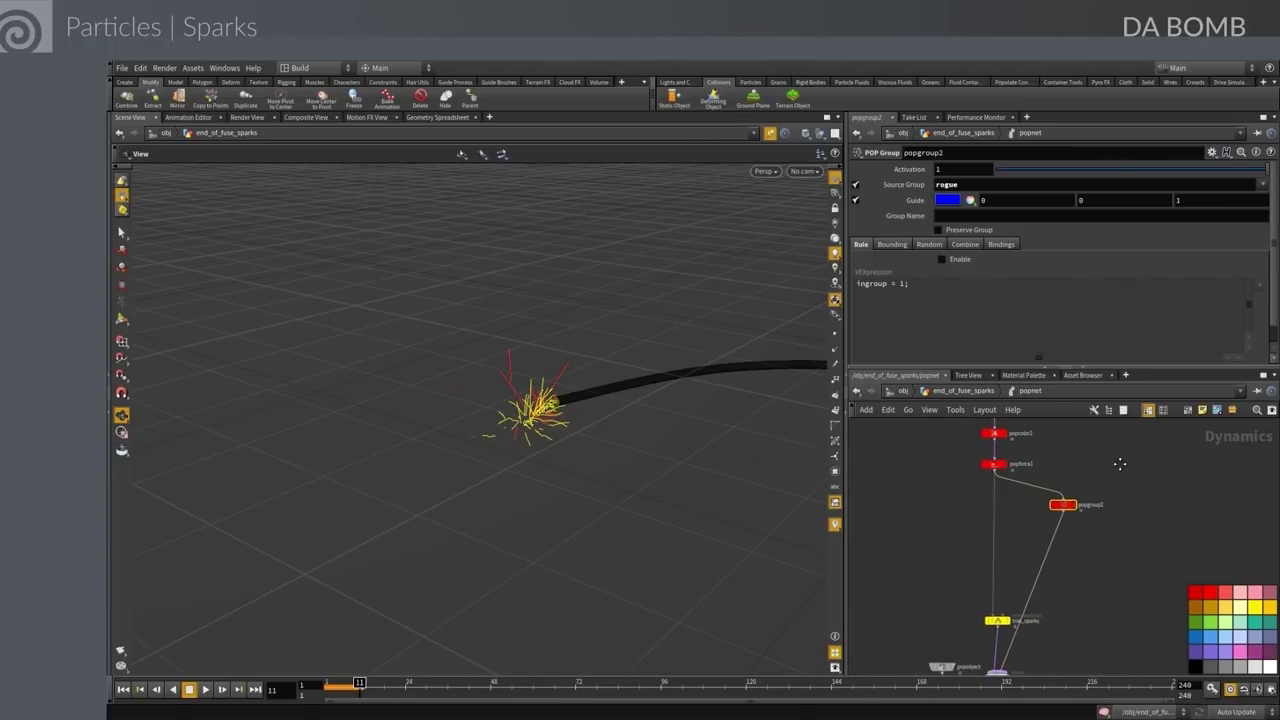
pyautogui.moveTo(1117, 483); pyautogui.dragTo(1085, 478, button='middle')
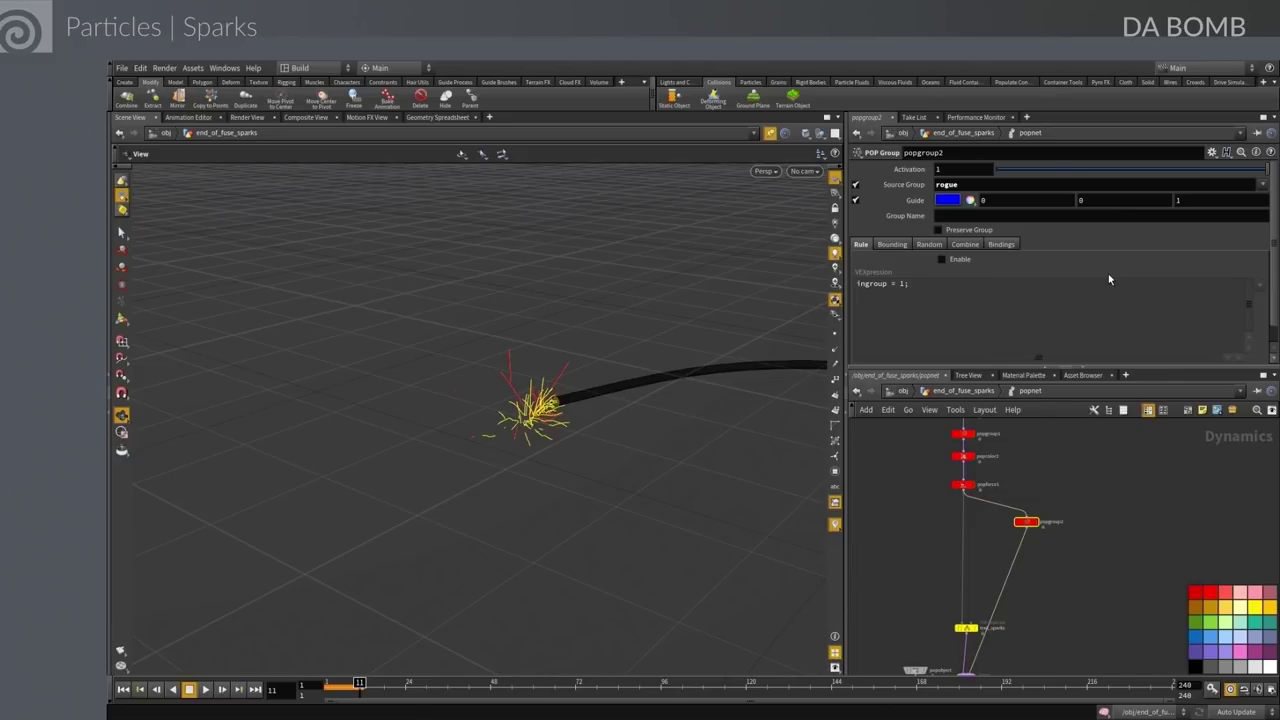
pyautogui.click(993, 216)
pyautogui.write('dead')
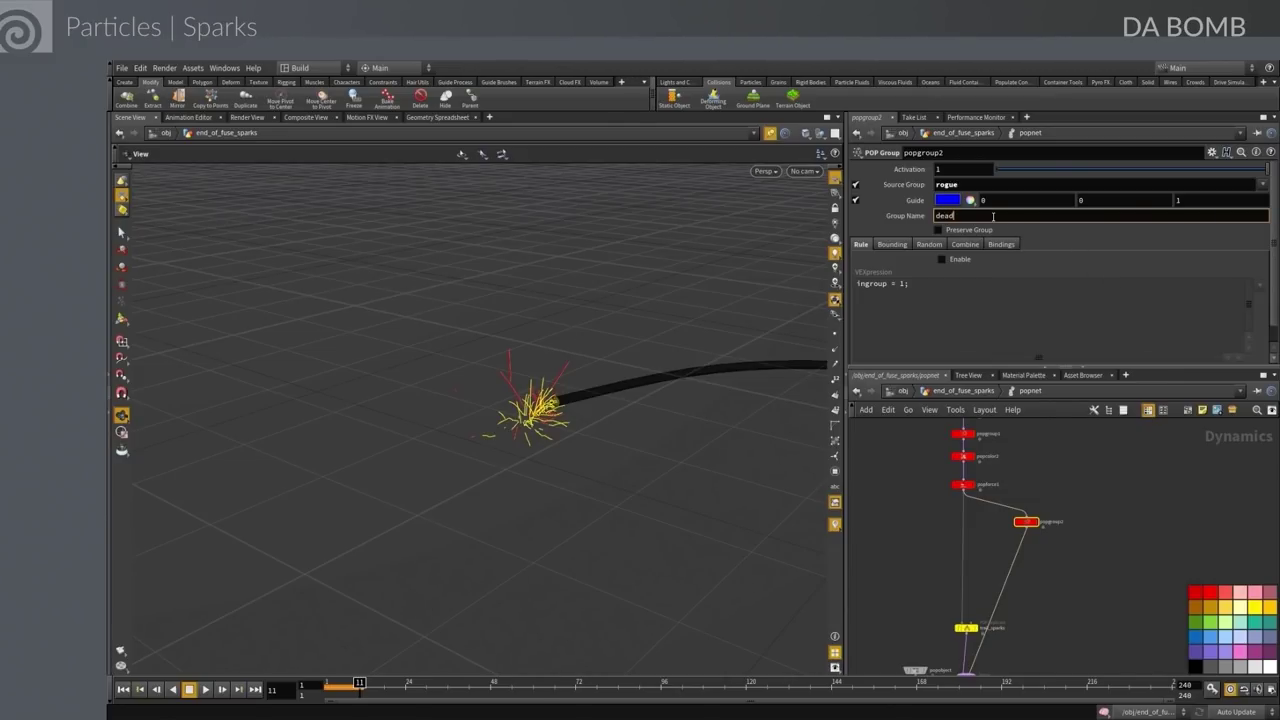
pyautogui.press('Return')
# Enable popgroup2's rule and set its VEXpression to "ingroup = i@dead;"
pyautogui.click(941, 259)
pyautogui.click(904, 286)
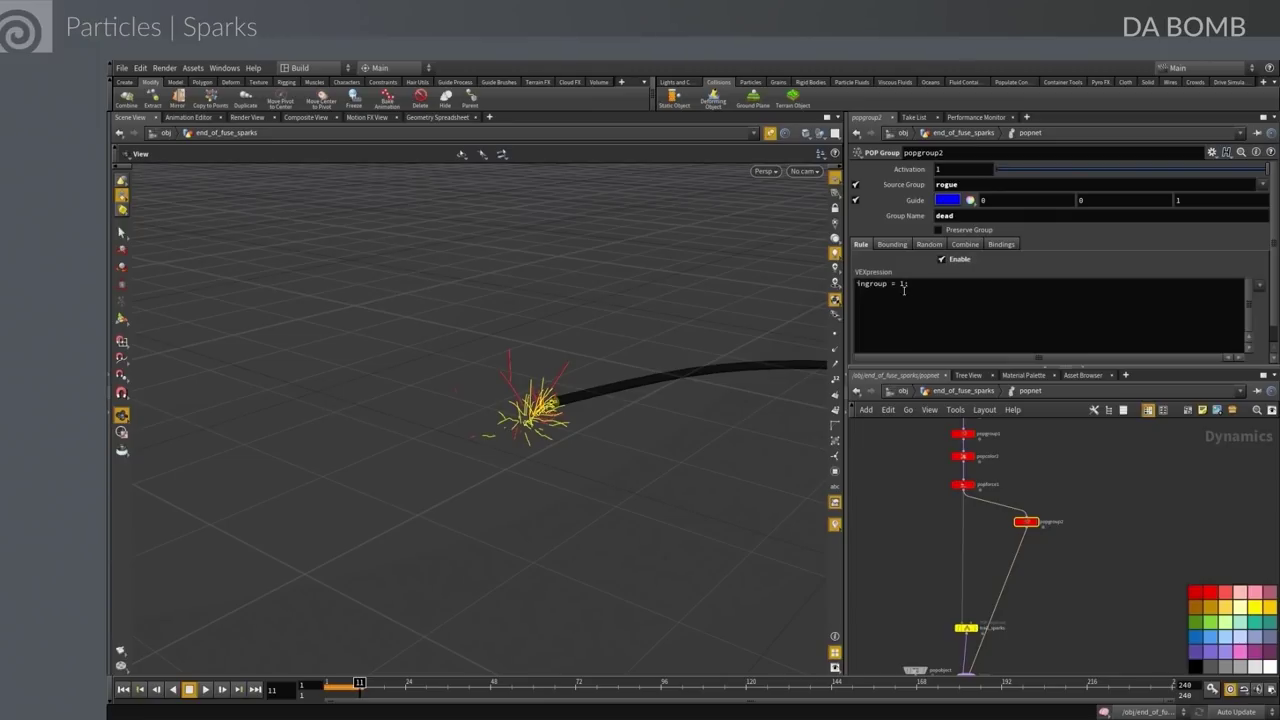
pyautogui.doubleClick(902, 284)
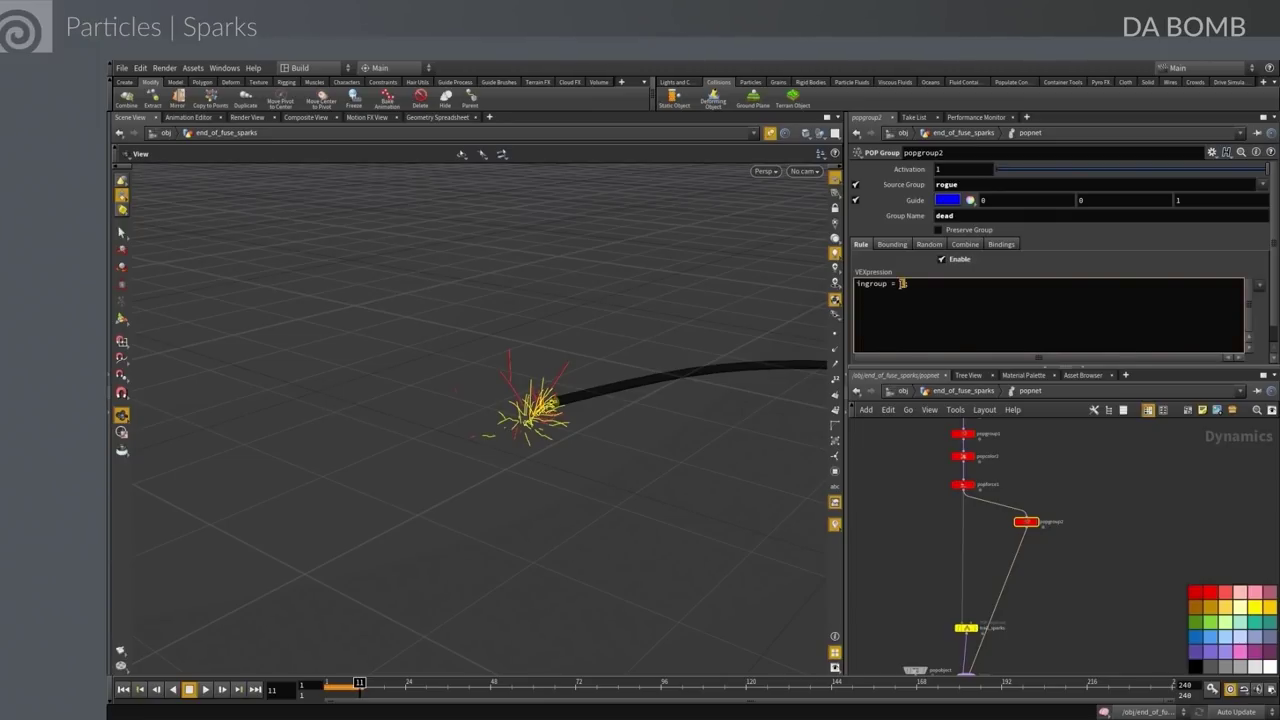
pyautogui.write('@dead;')
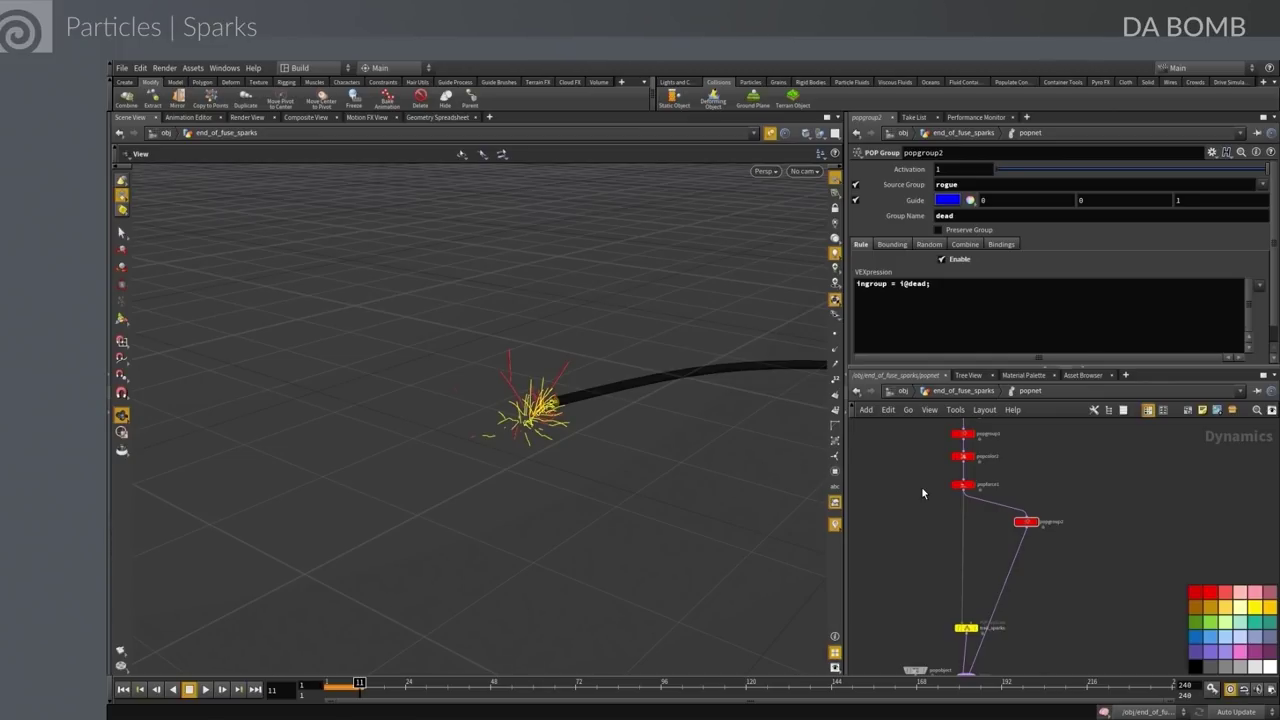
pyautogui.moveTo(1064, 559); pyautogui.dragTo(1067, 505, button='middle')
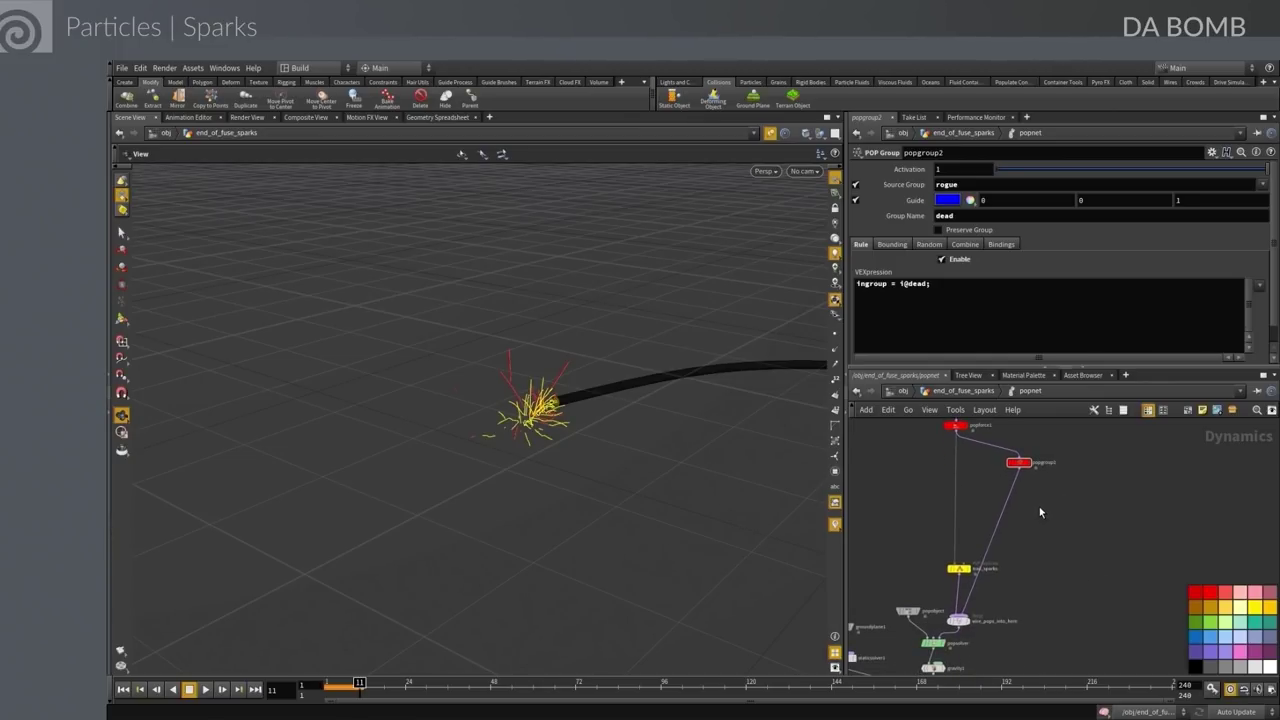
# Insert a POP Replicate node on the wire between popgroup2 and the wire_pops_into_here merge
pyautogui.press('Tab')
pyautogui.write('repl')
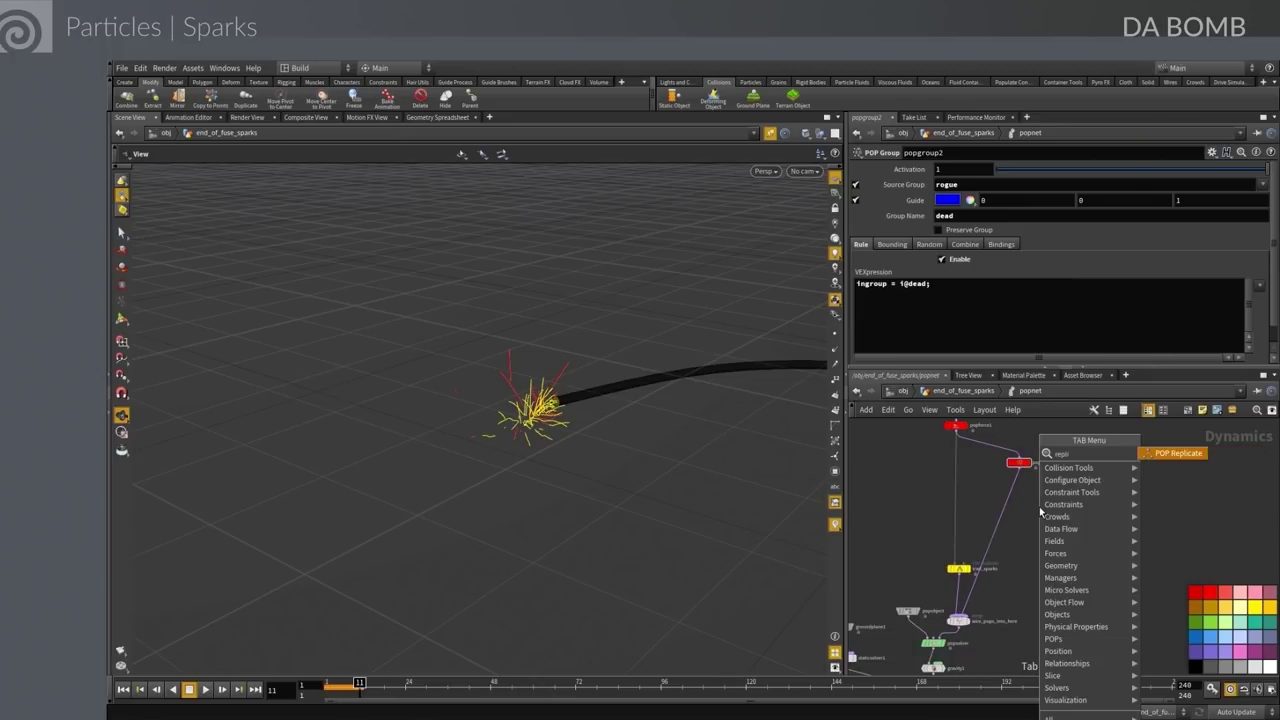
pyautogui.press('Return')
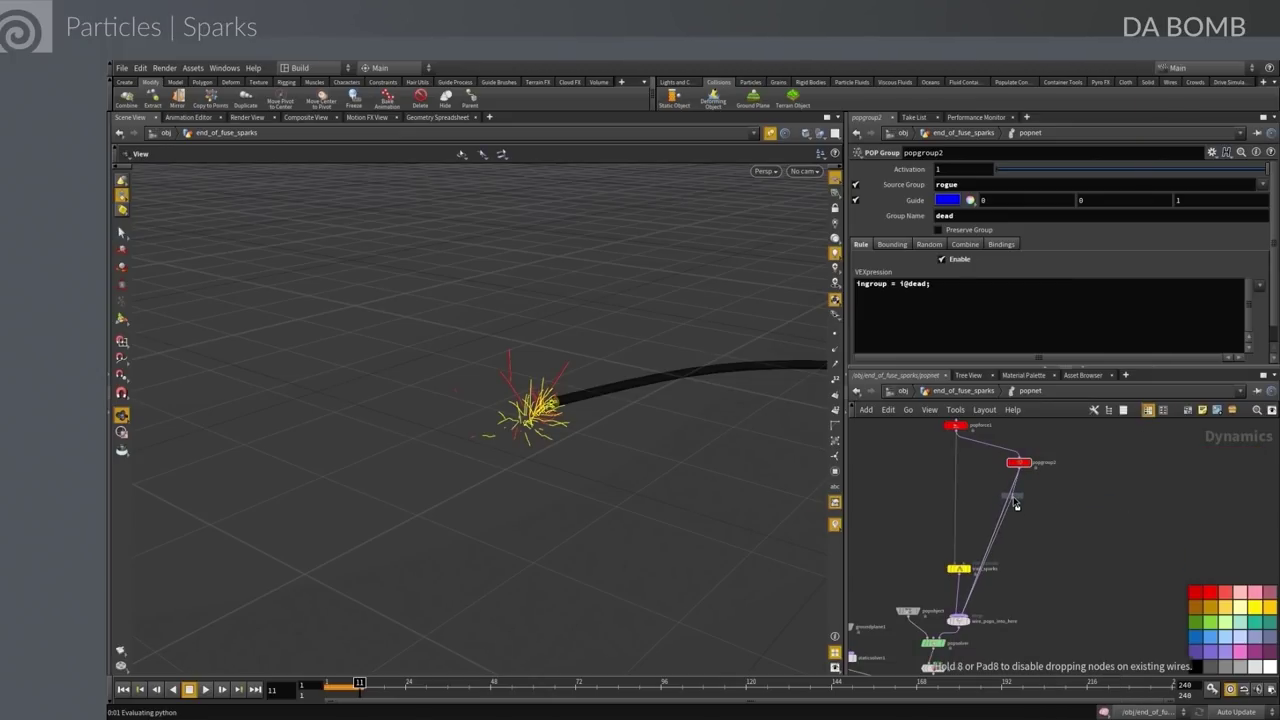
pyautogui.click(1016, 505)
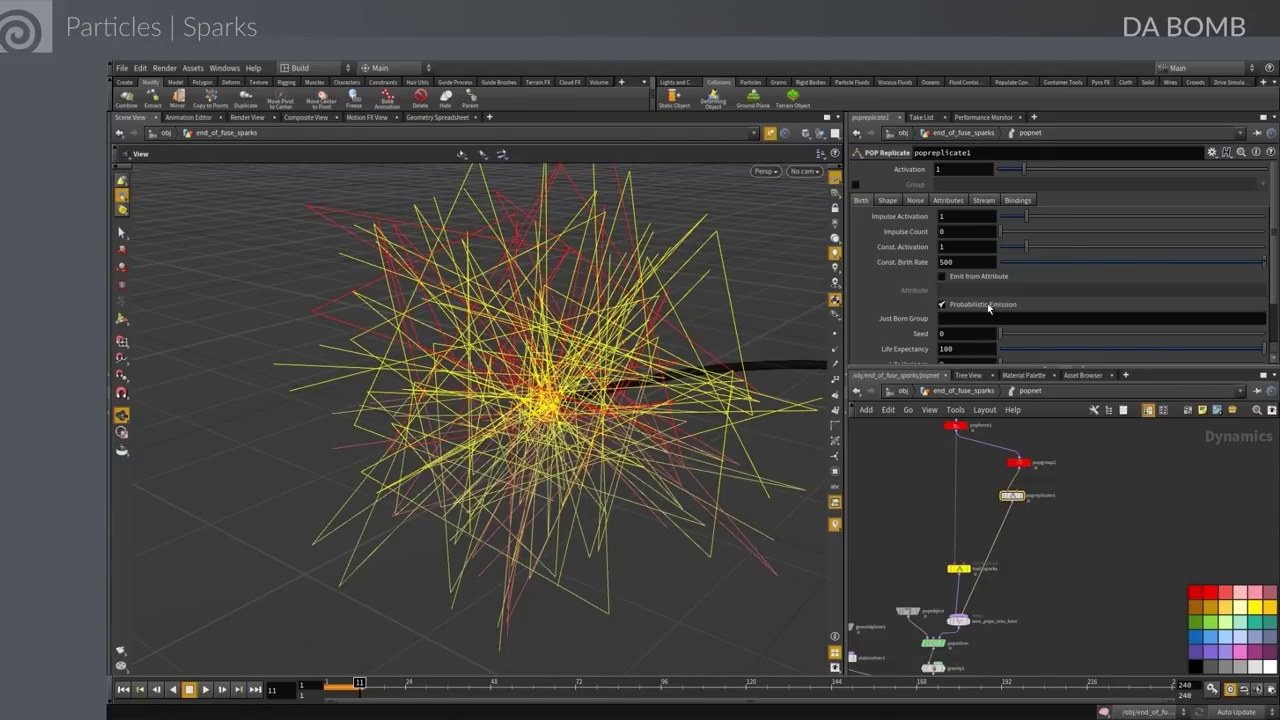
# Enable popreplicate1's group, set it to dead, and colour the node red
pyautogui.scroll(-2, 950, 270)
pyautogui.scroll(2, 930, 230)
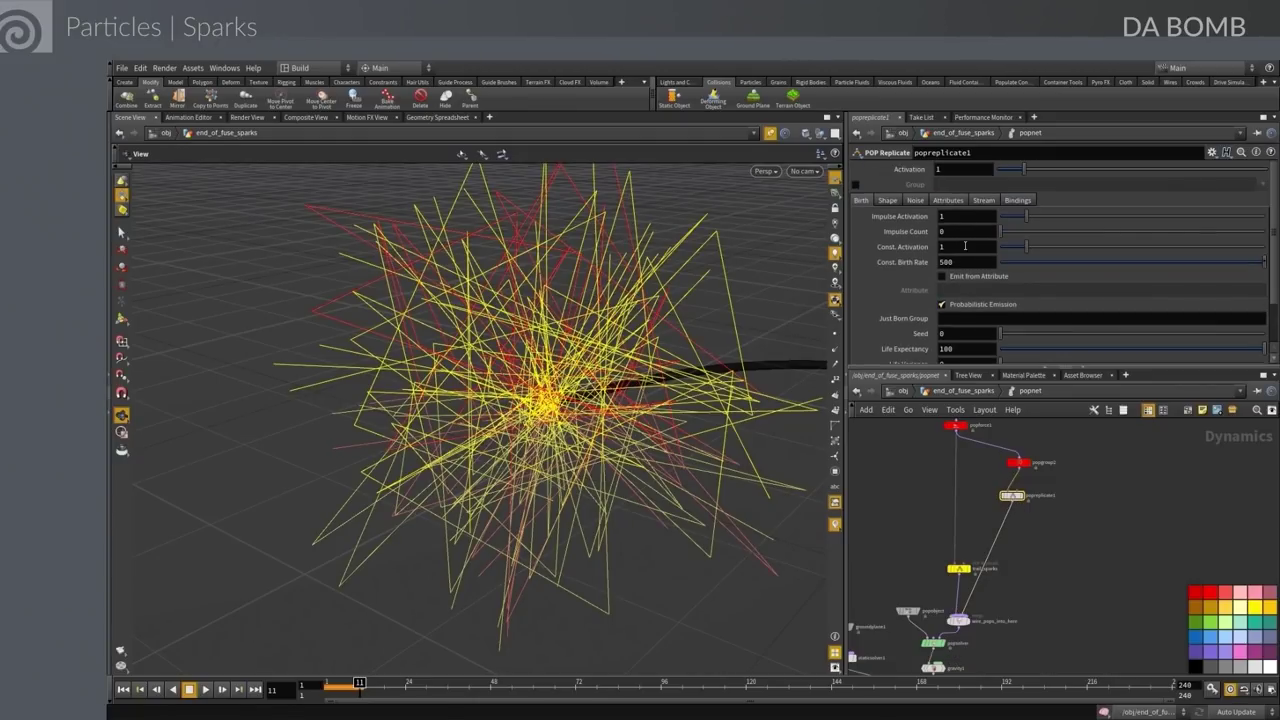
pyautogui.click(857, 185)
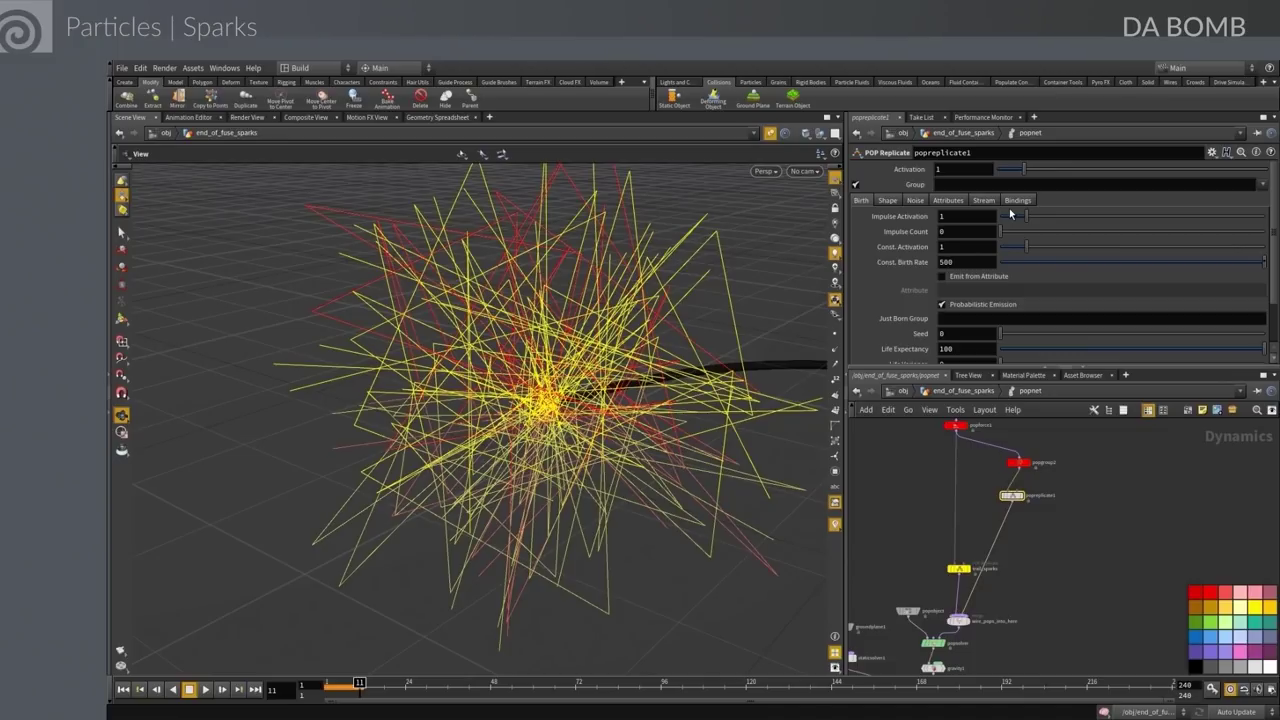
pyautogui.click(1262, 185)
pyautogui.click(1268, 205)
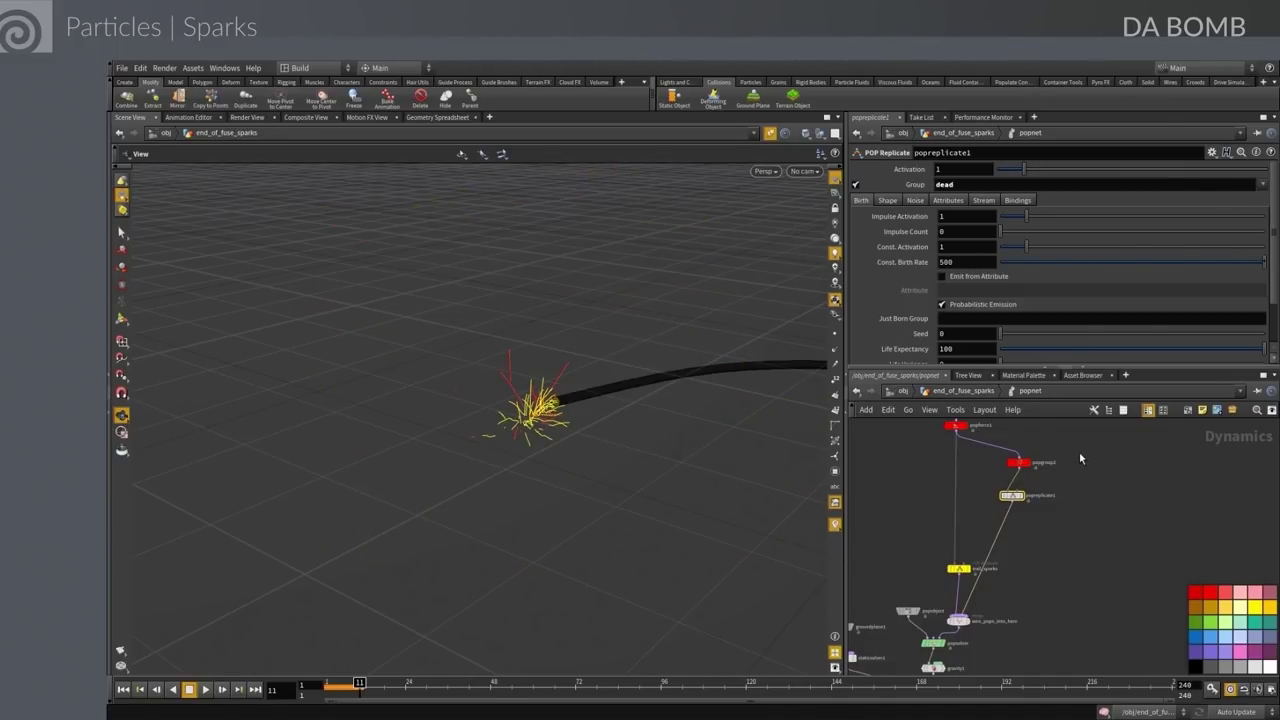
pyautogui.click(1210, 595)
# Set popreplicate1's impulse count to 8 and both its constant activation and constant birth rate to 0
pyautogui.click(942, 231)
pyautogui.write('8')
pyautogui.press('BackSpace')
pyautogui.write('9')
pyautogui.press('Tab')
pyautogui.write('0')
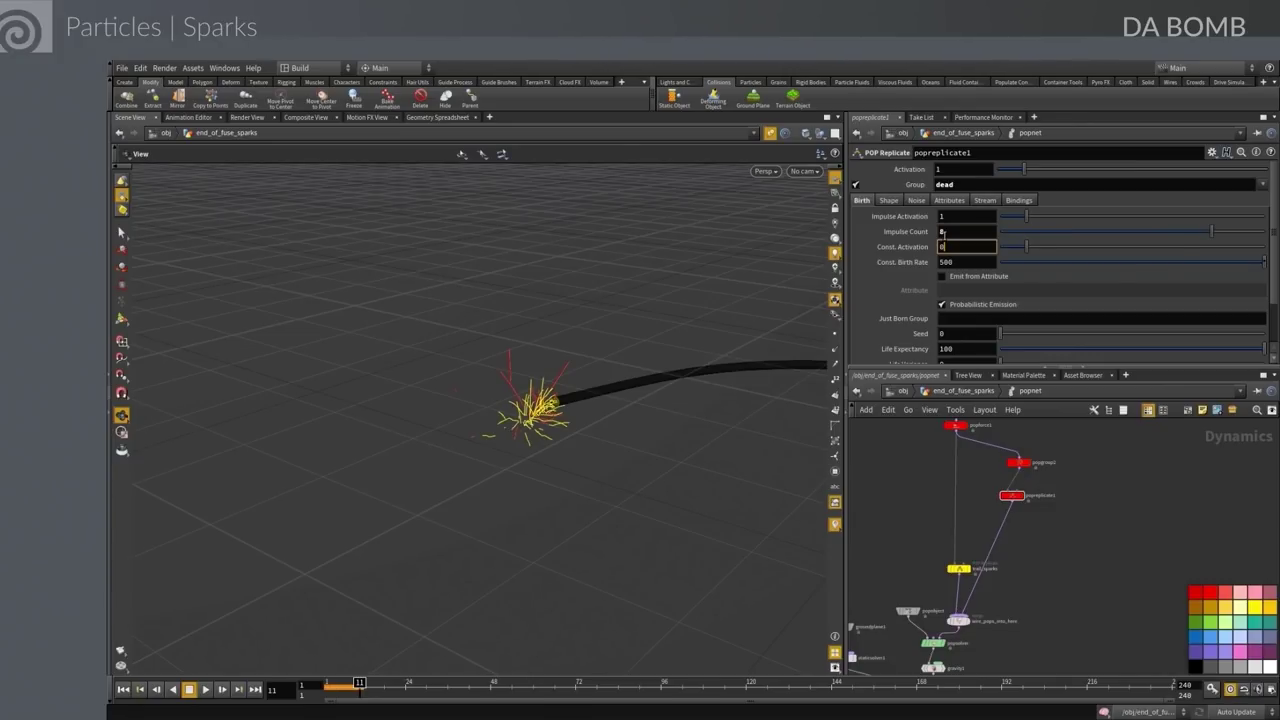
pyautogui.press('Tab')
pyautogui.write('0')
pyautogui.press('Tab')
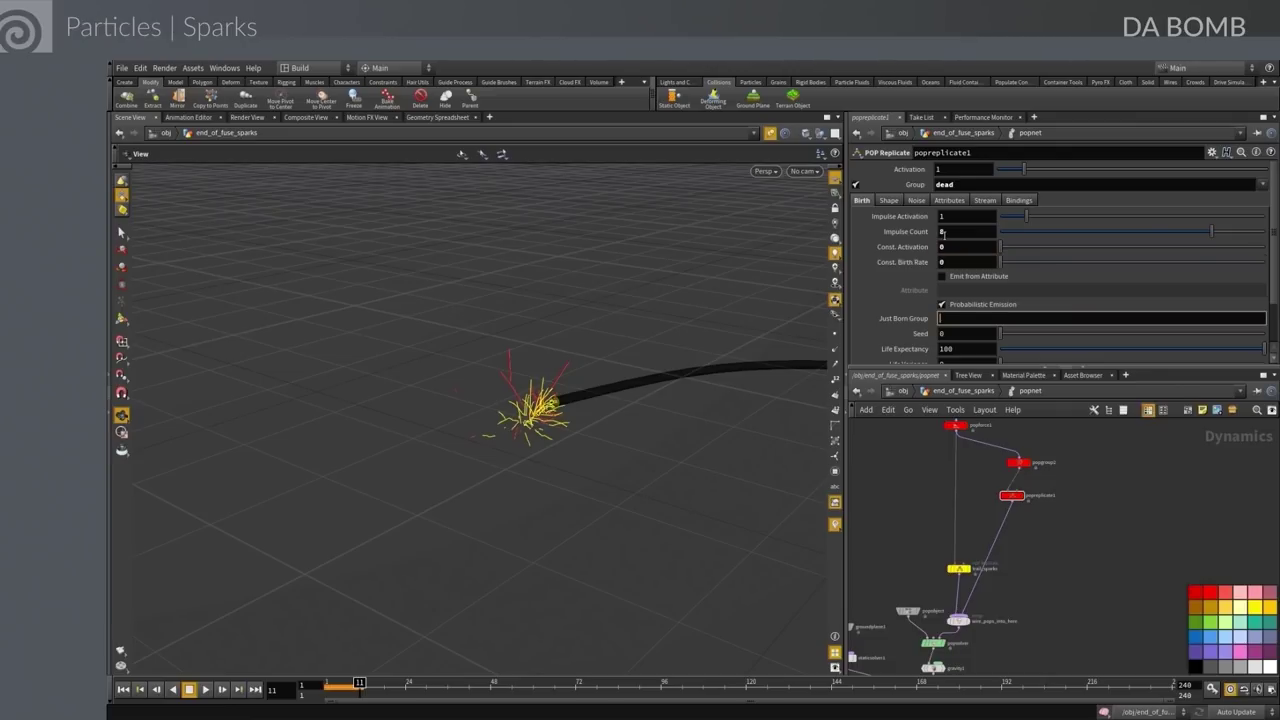
# Name popreplicate1's just born group justbornsparklers, with a life expectancy of .04 and a life variance of .1
pyautogui.write('justbornsparklers')
pyautogui.scroll(-2, 989, 246)
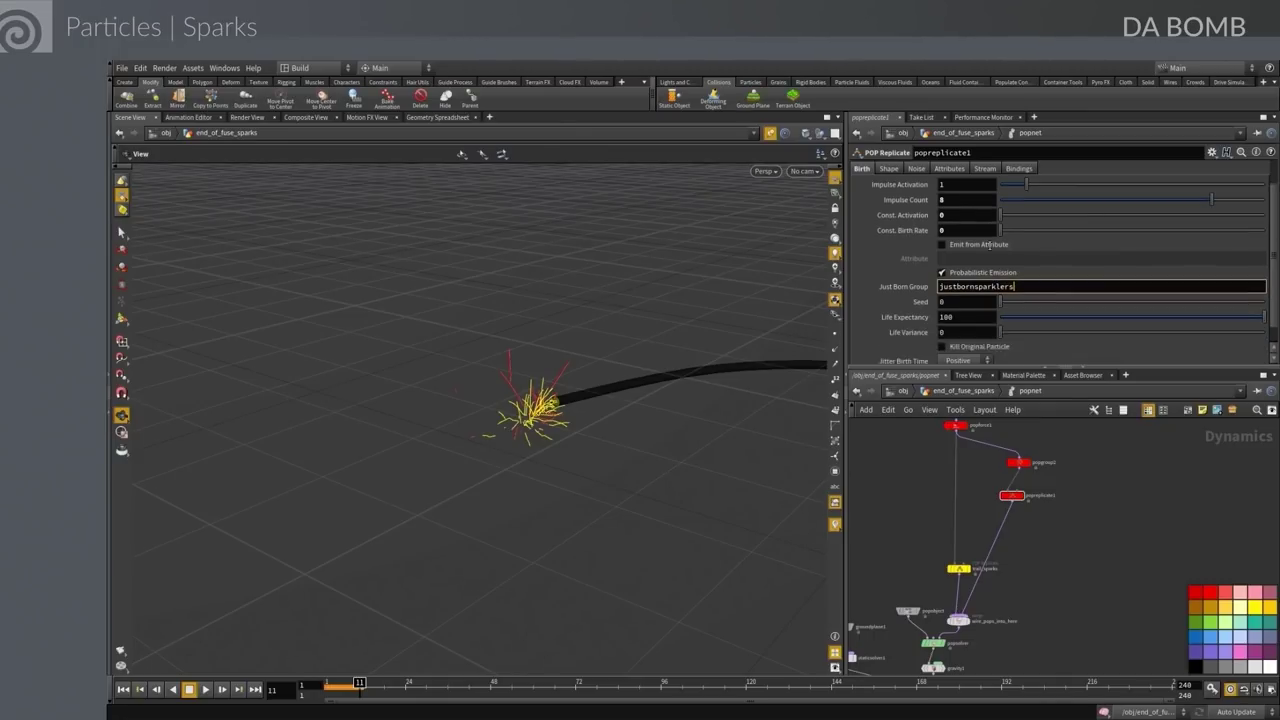
pyautogui.doubleClick(955, 301)
pyautogui.write('.04')
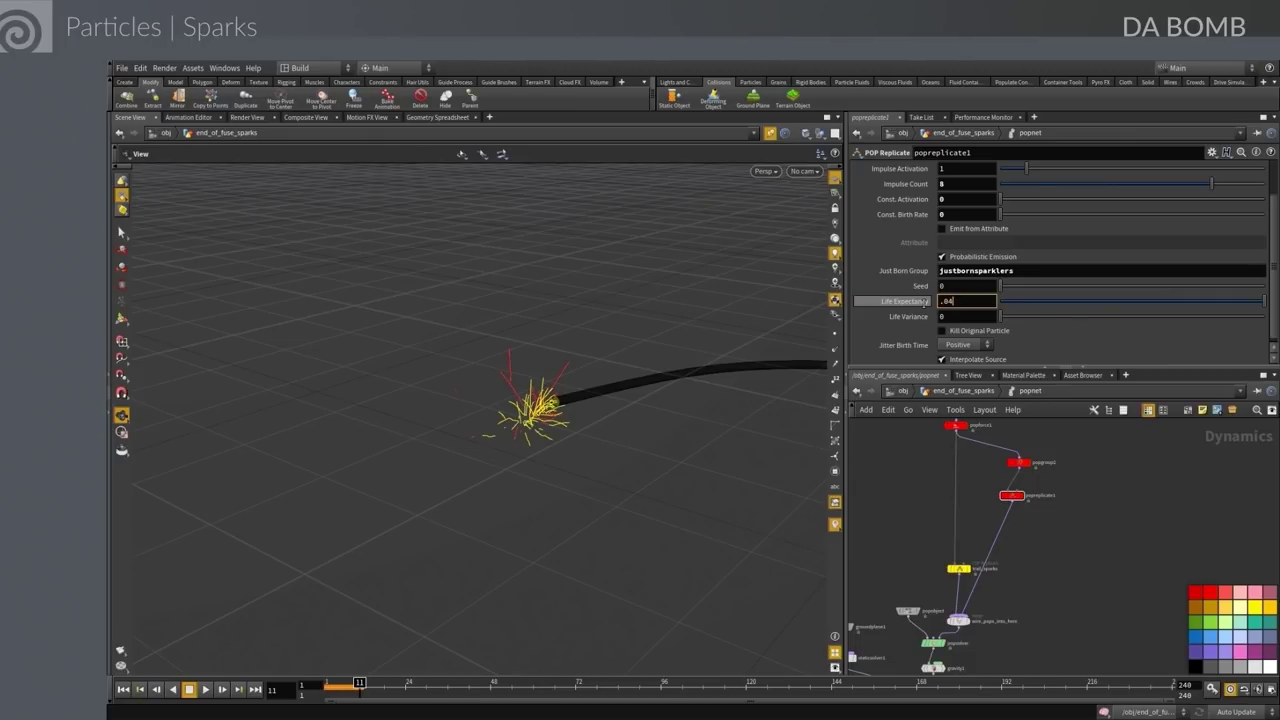
pyautogui.press('Tab')
pyautogui.write('.1')
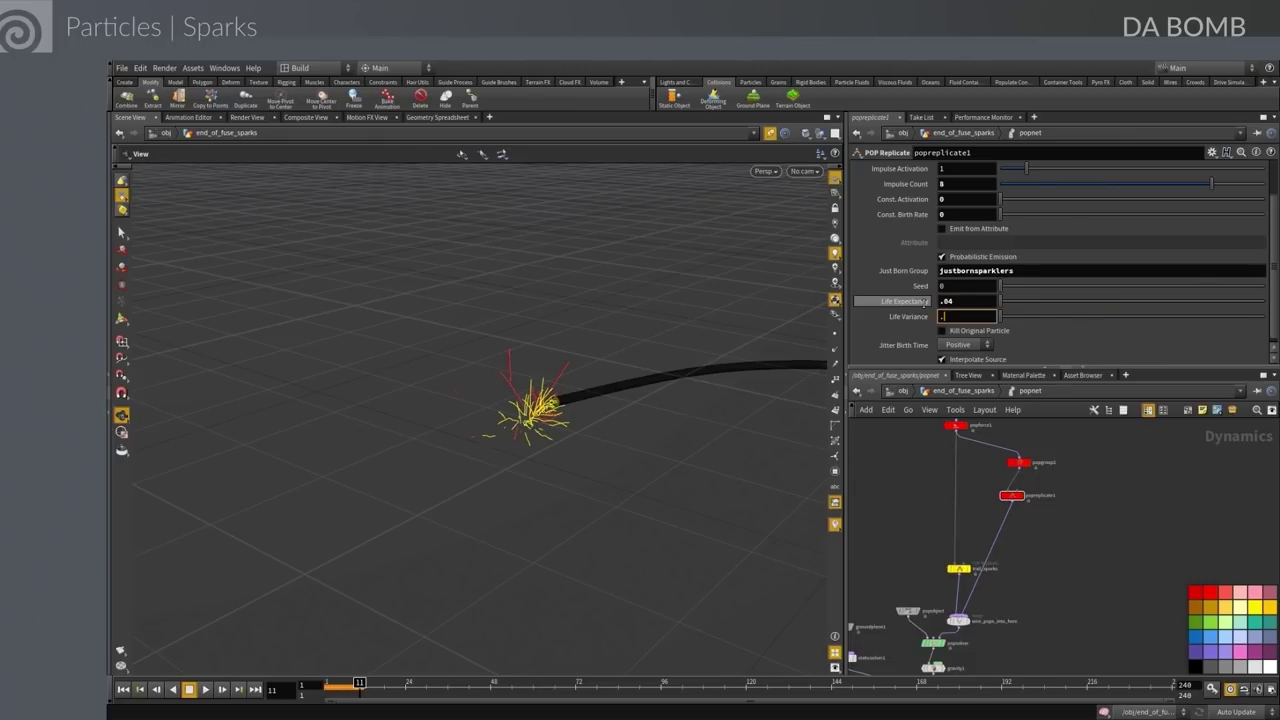
pyautogui.press('Tab')
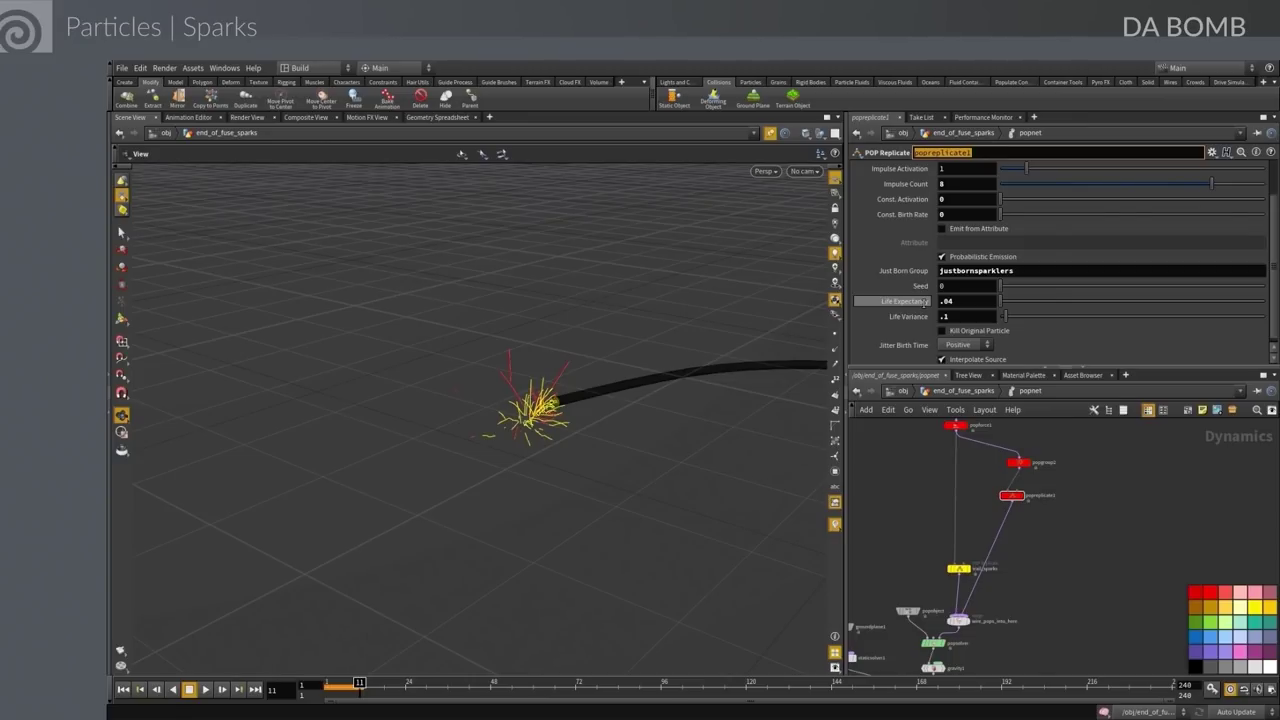
# Make popreplicate1 add to inherited velocity, with inherit velocity .08 and radial velocity 3.5
pyautogui.scroll(2, 1036, 255)
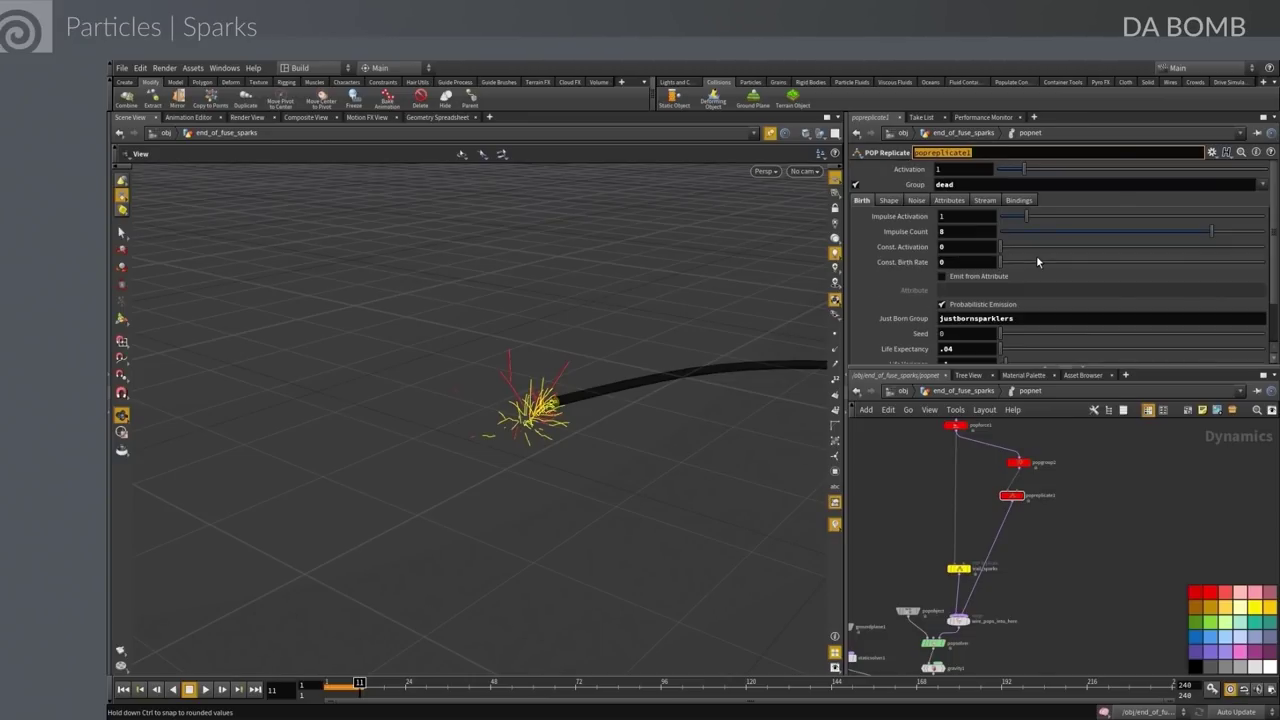
pyautogui.click(950, 200)
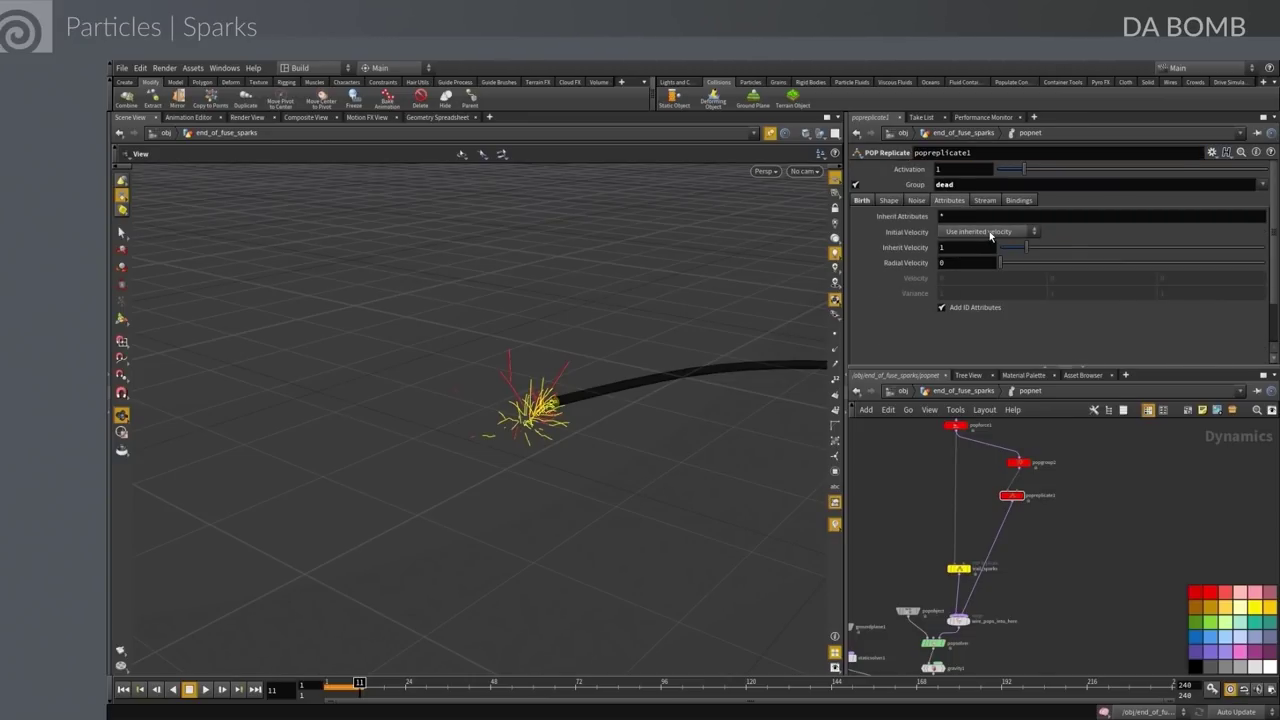
pyautogui.click(990, 234)
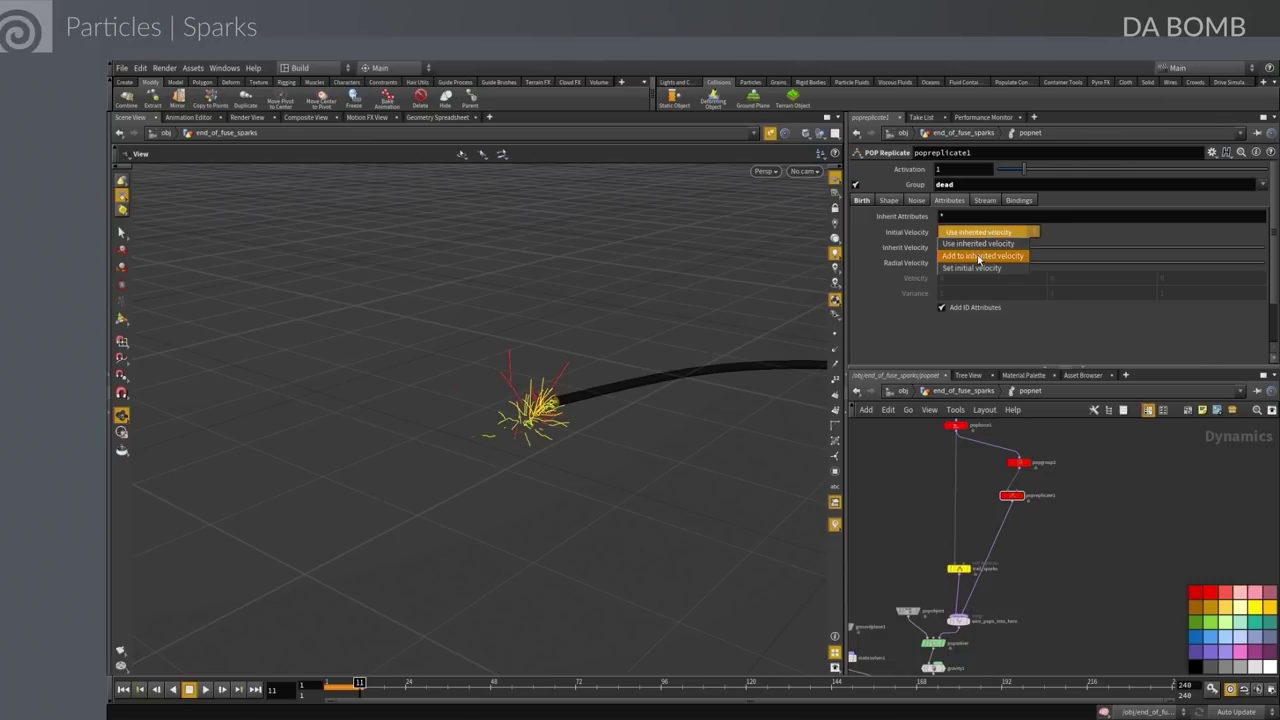
pyautogui.click(979, 256)
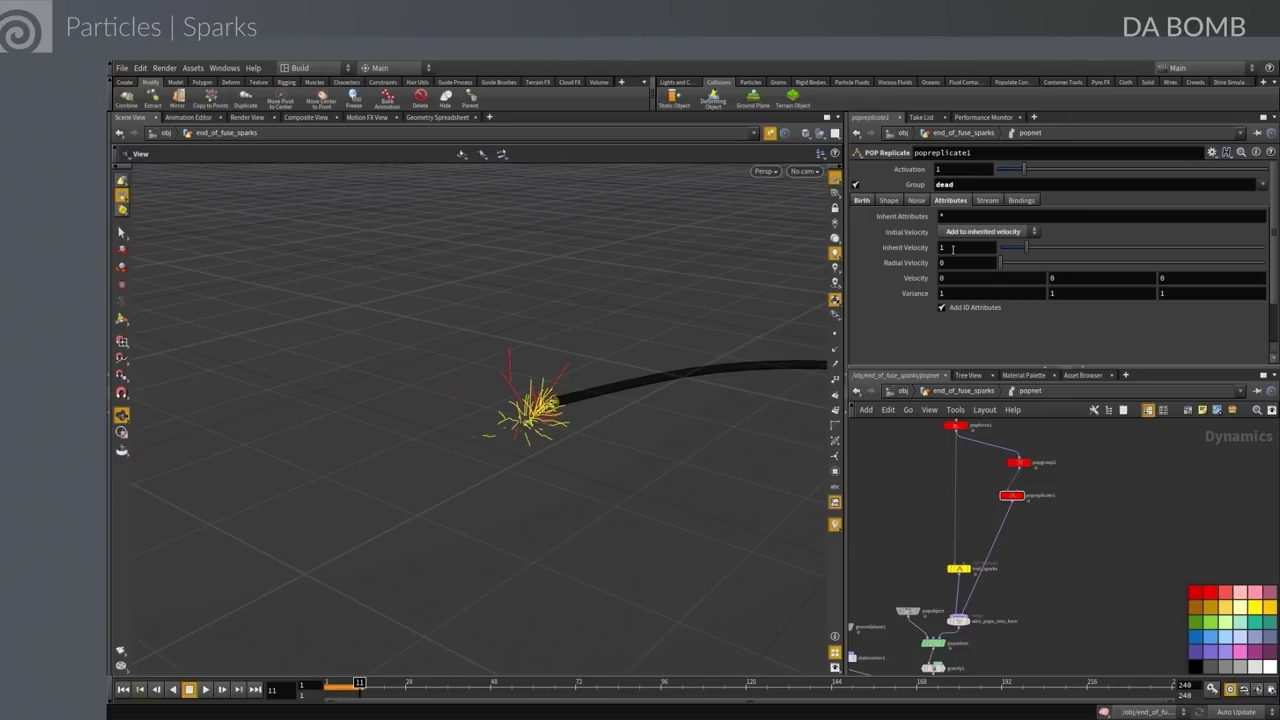
pyautogui.click(952, 248)
pyautogui.write('.08')
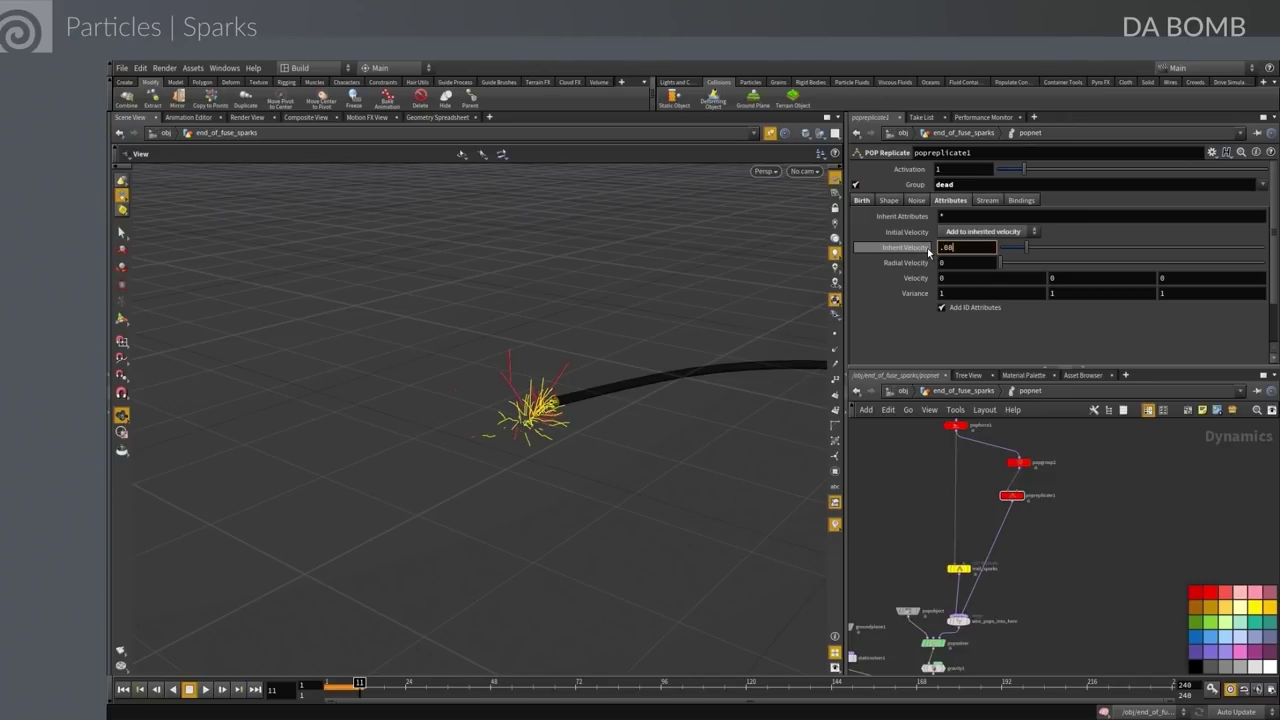
pyautogui.press('Tab')
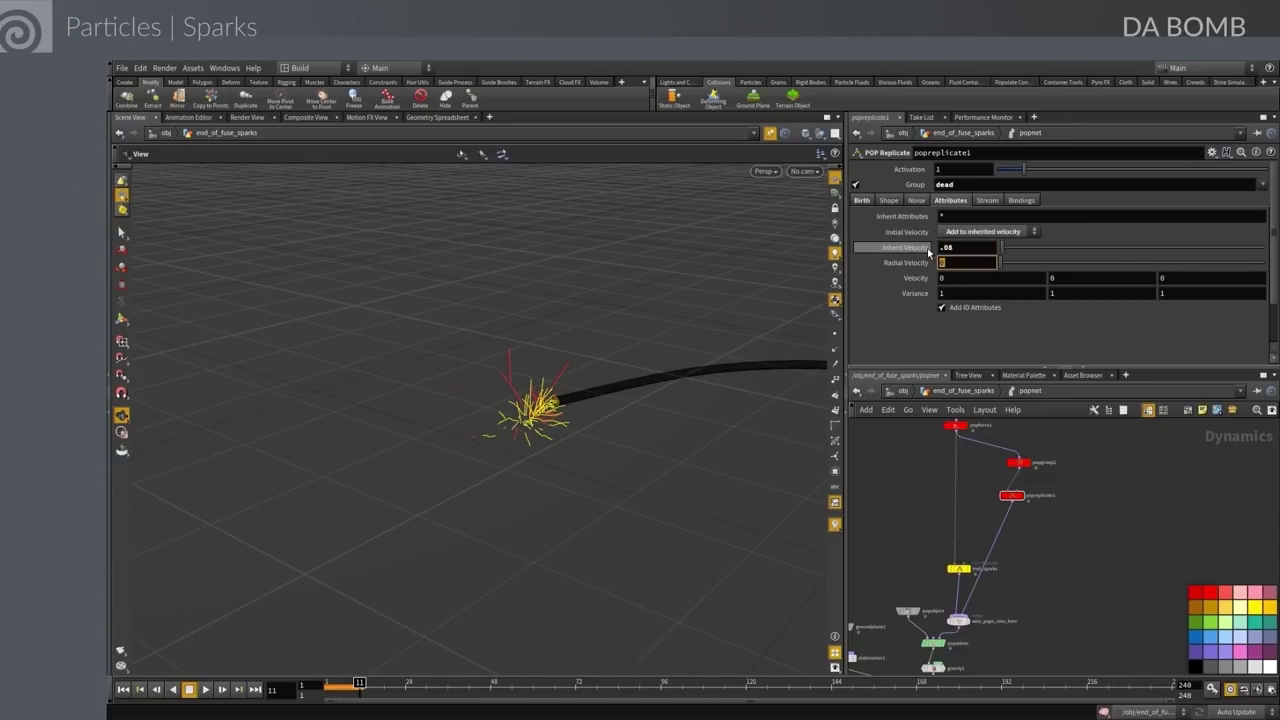
pyautogui.write('3.5')
pyautogui.press('Return')
pyautogui.press('l')
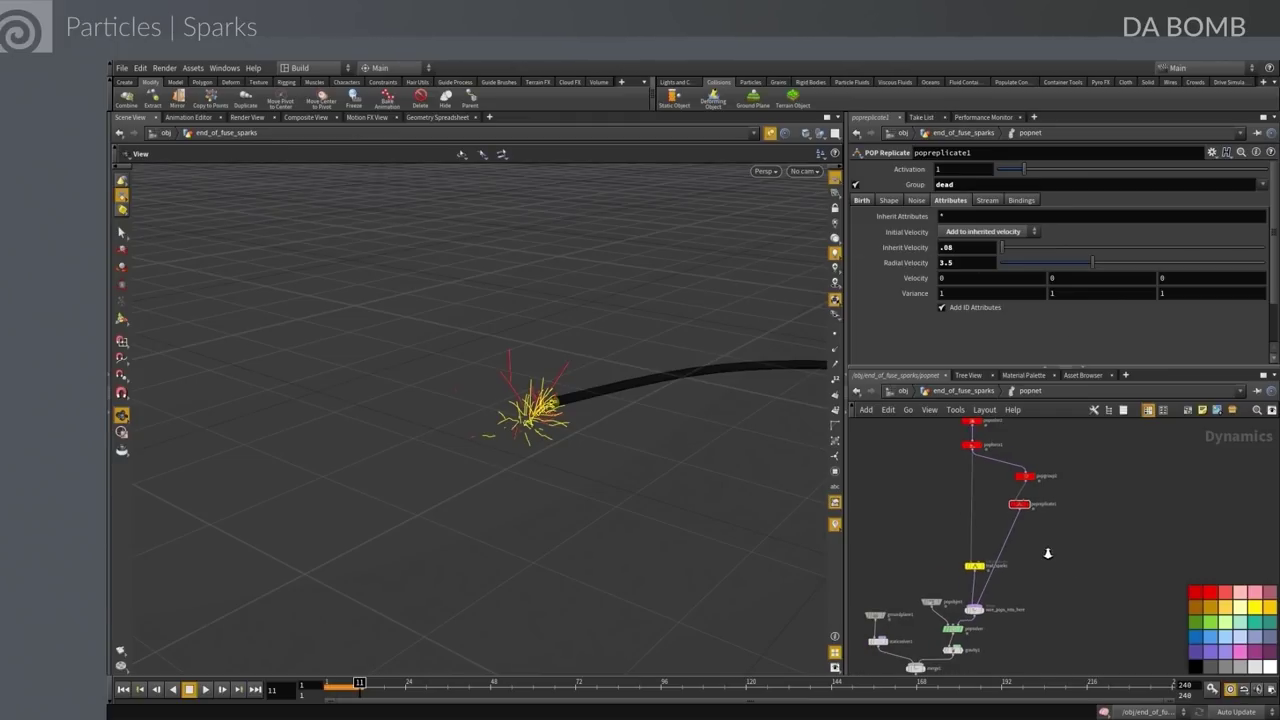
# Duplicate popwrangle1 onto the wire below popreplicate1 and colour the copy red
pyautogui.moveTo(1049, 574); pyautogui.dragTo(1043, 634, button='middle')
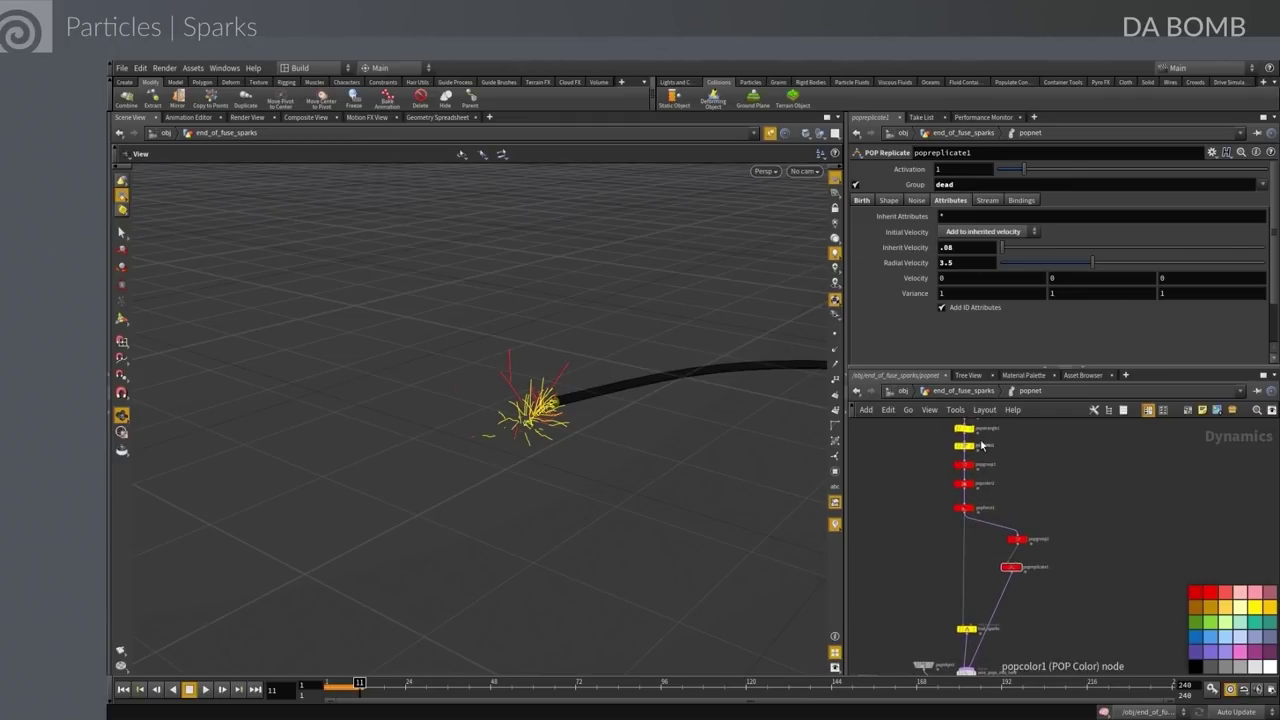
pyautogui.click(963, 428)
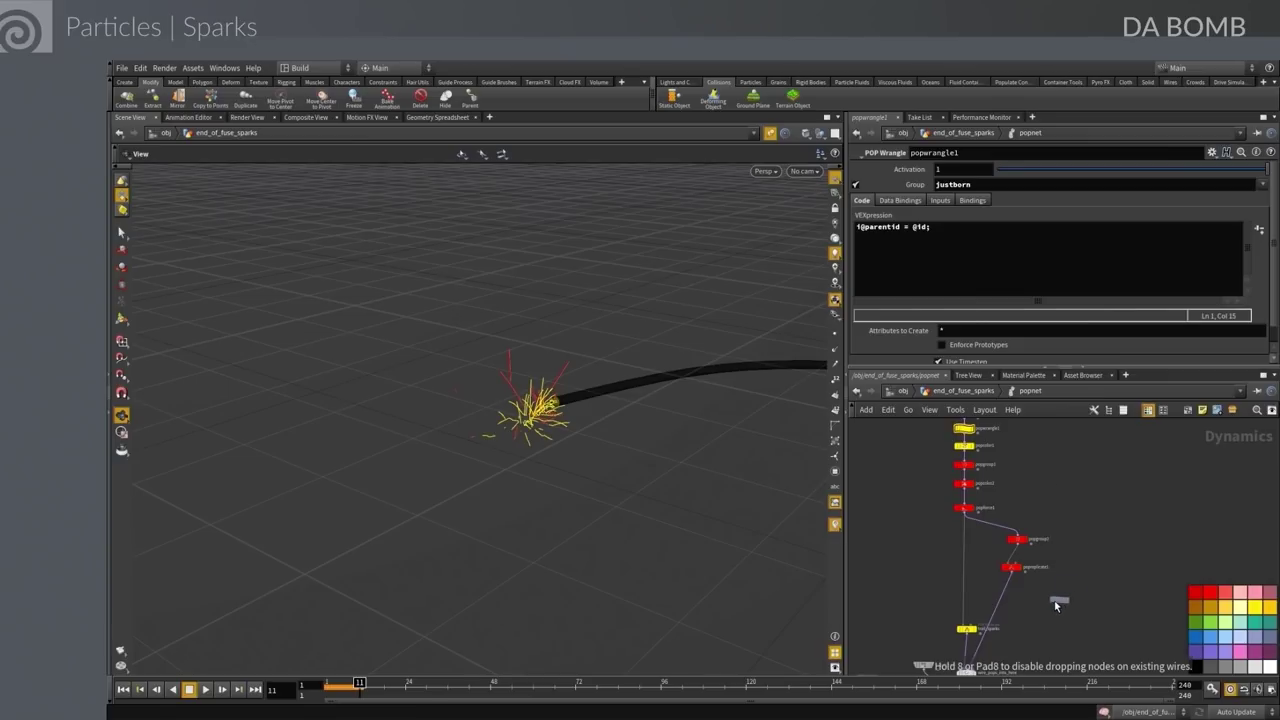
pyautogui.click(1004, 599)
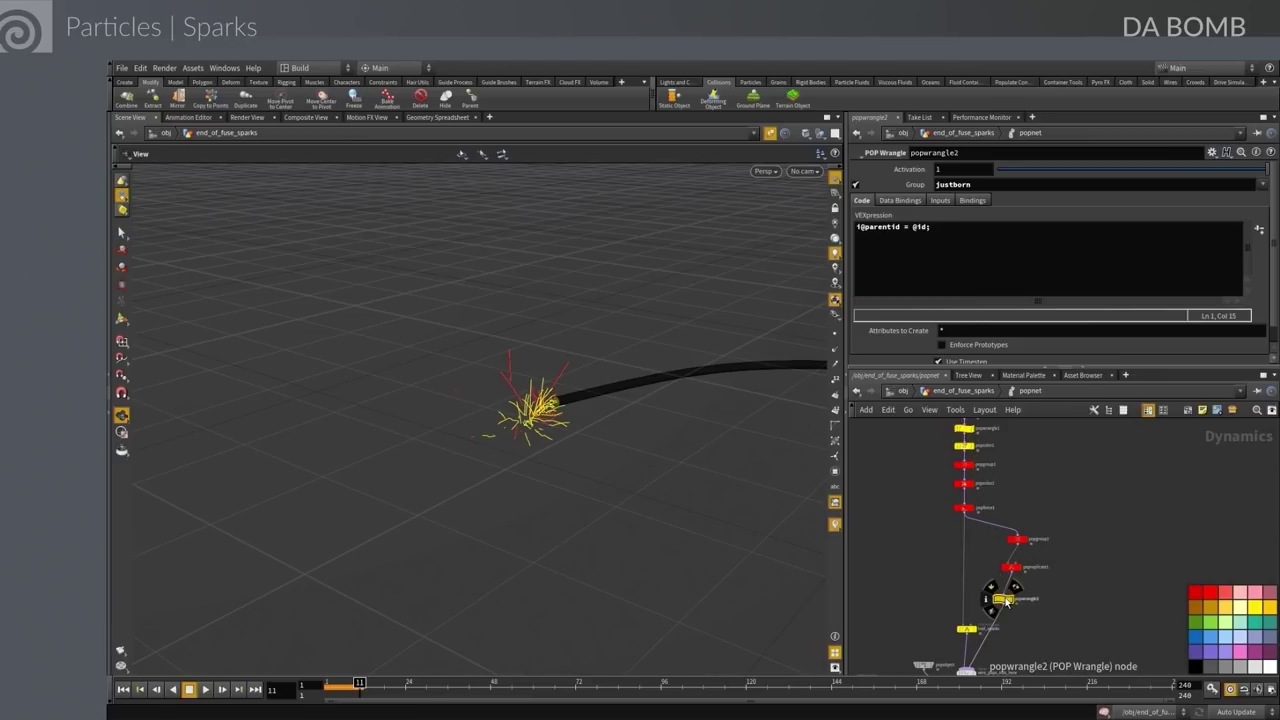
pyautogui.click(1210, 592)
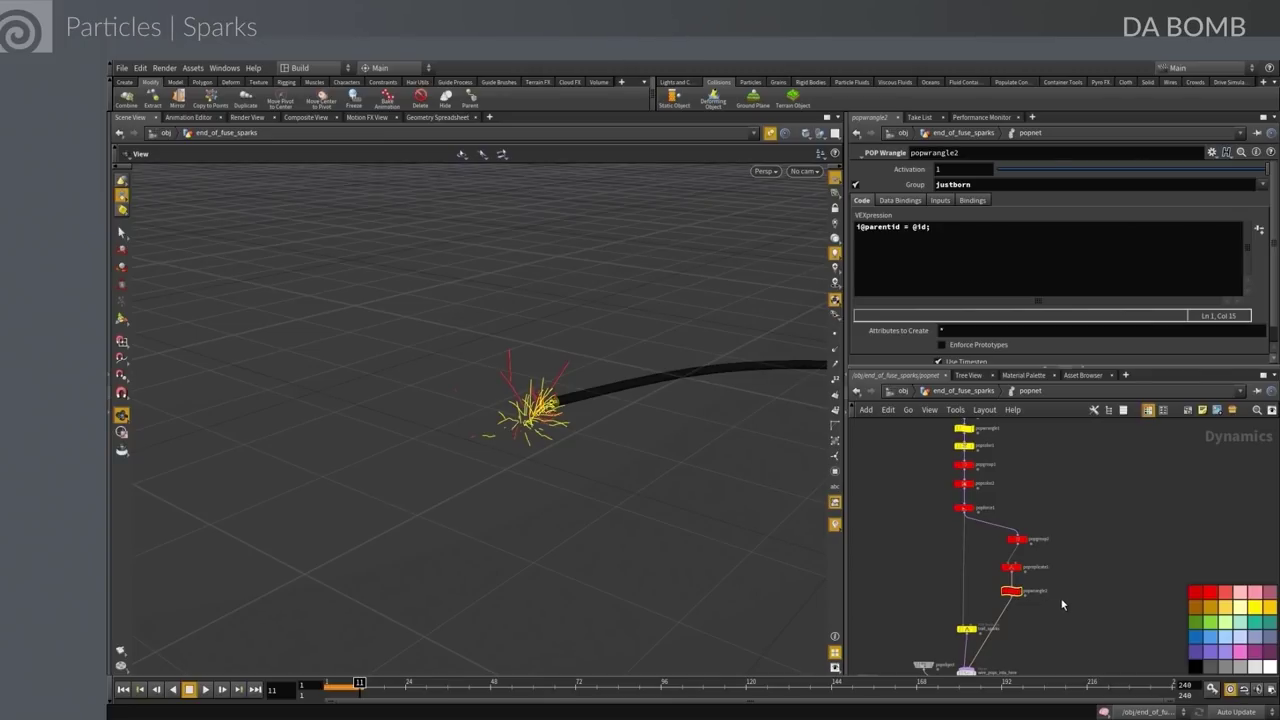
# Rename the POP Replicate node below popgroup2 to sparklers
pyautogui.scroll(2, 1062, 600)
pyautogui.doubleClick(1022, 553)
pyautogui.write('spark')
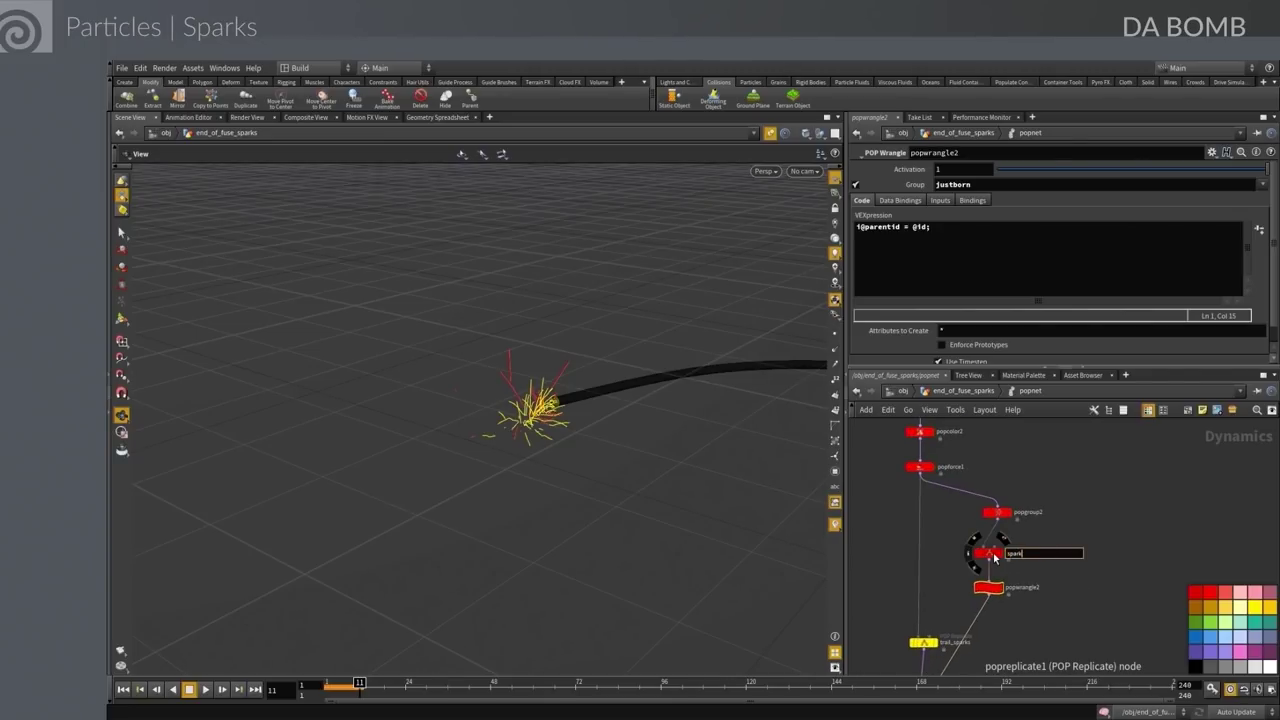
pyautogui.write('lers')
pyautogui.press('Return')
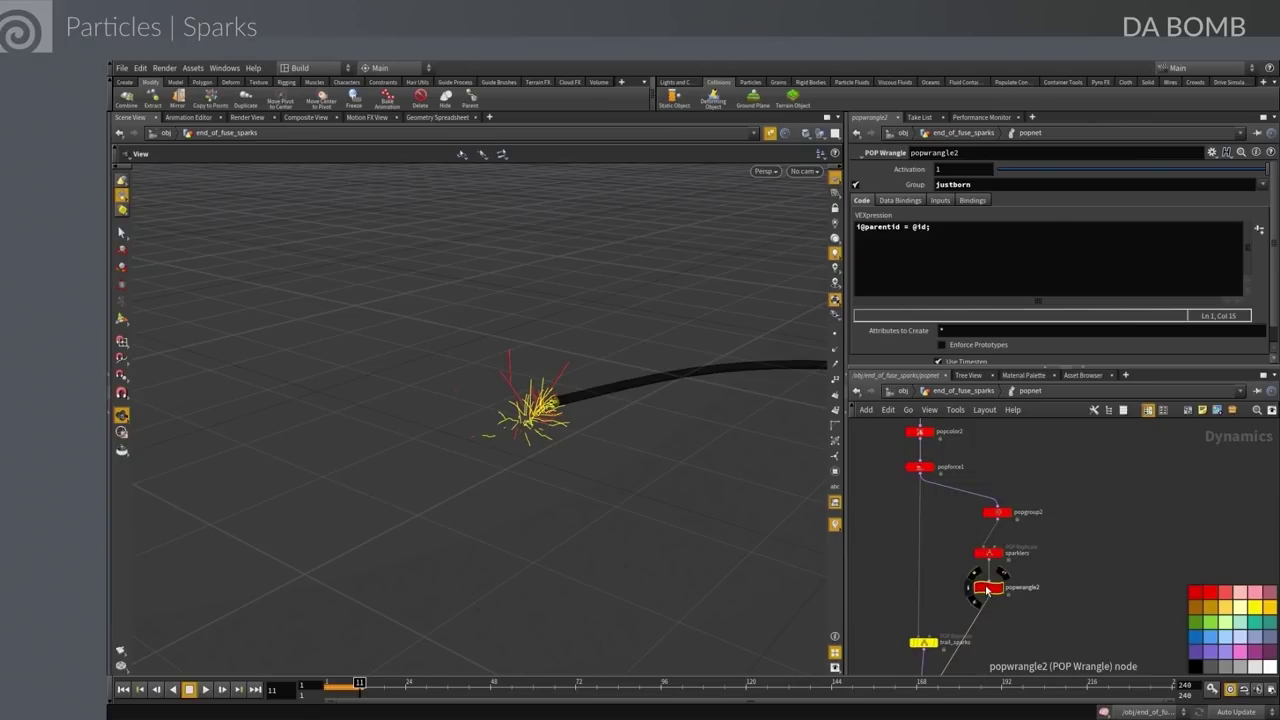
# Set popwrangle2's group to justbornsparklers only and align it and the sparklers node beneath popgroup2
pyautogui.click(1261, 186)
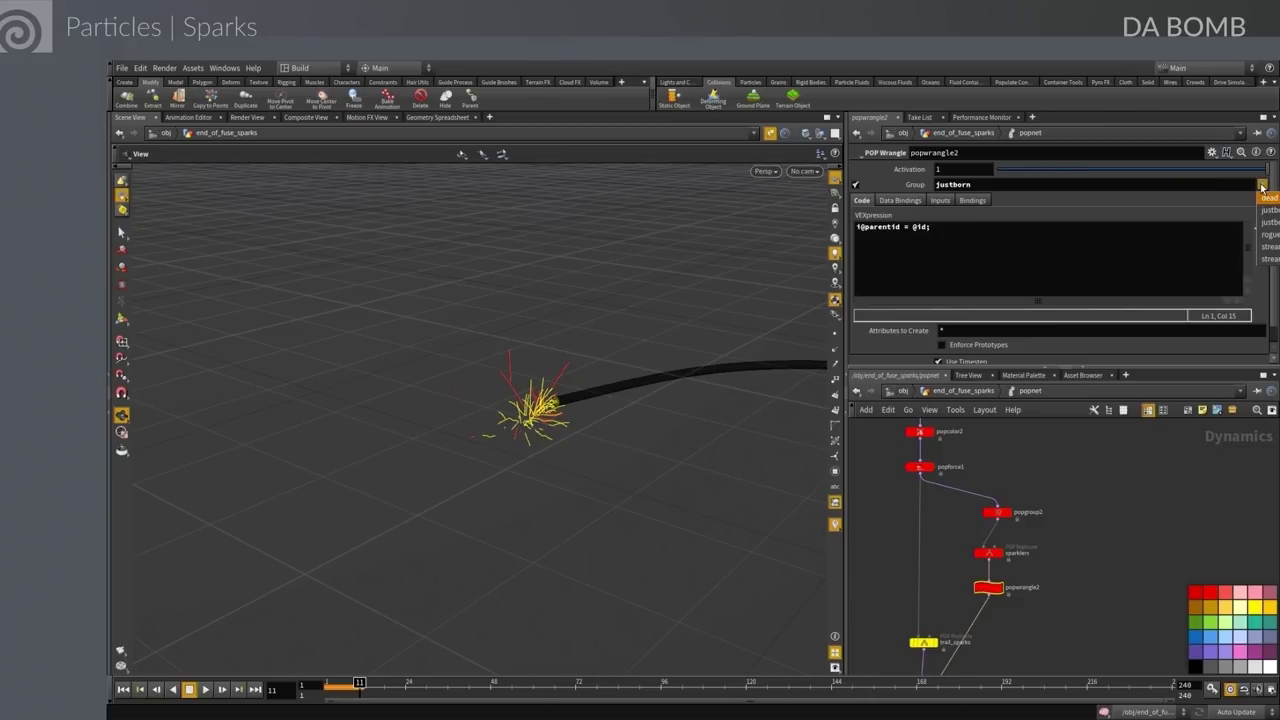
pyautogui.click(1268, 211)
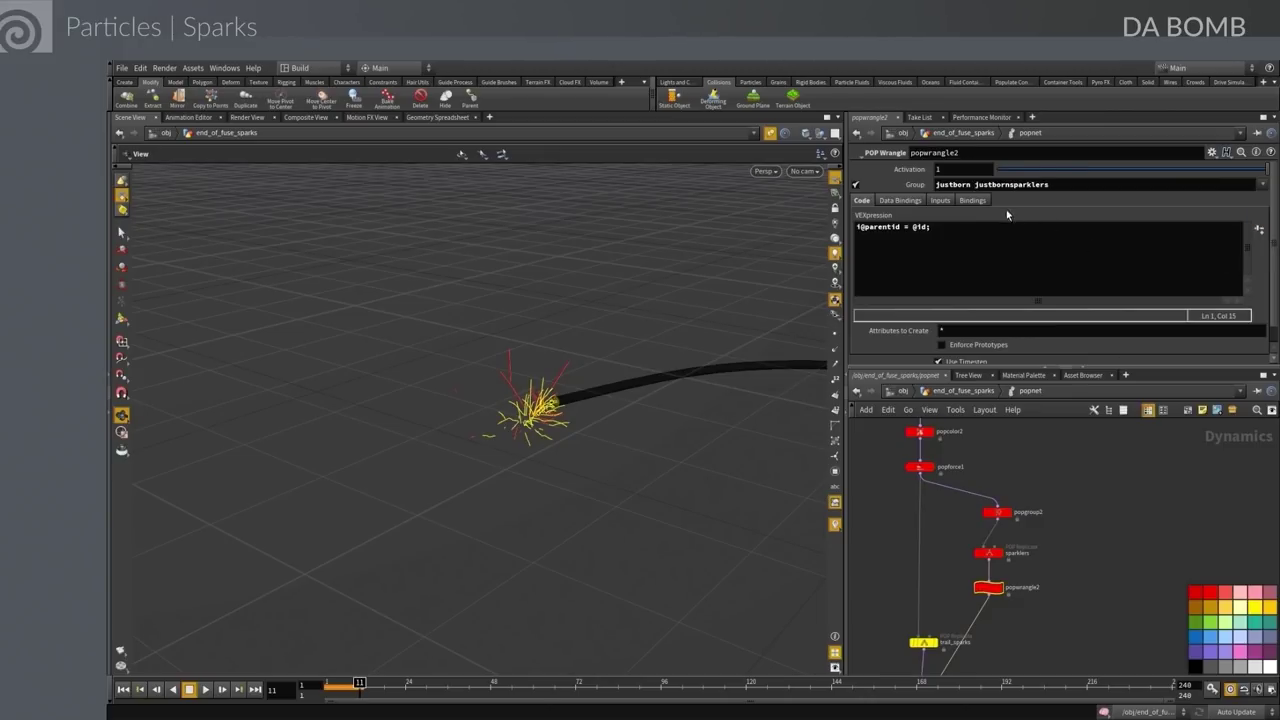
pyautogui.moveTo(975, 184); pyautogui.dragTo(935, 185)
pyautogui.press('BackSpace')
pyautogui.moveTo(989, 556); pyautogui.dragTo(997, 544)
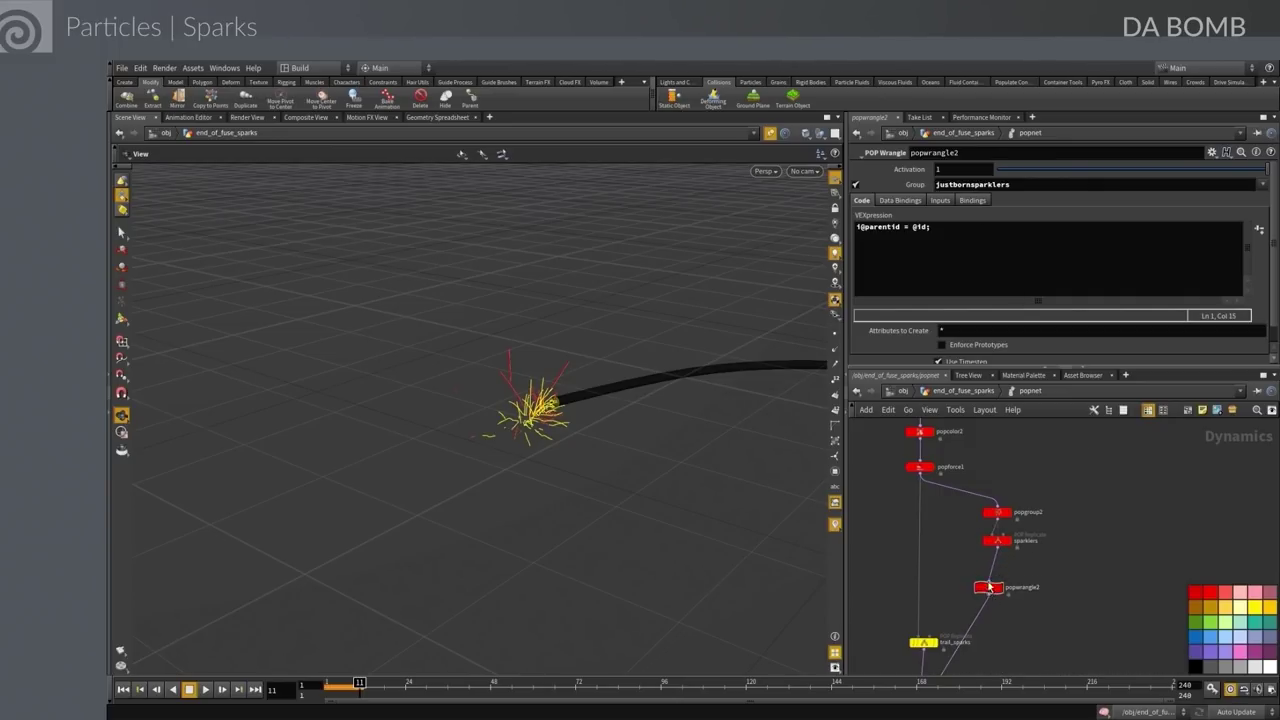
pyautogui.moveTo(988, 592); pyautogui.dragTo(997, 578)
# Insert a red POP Replicate node below popwrangle2 and restrict it to the justbornsparklers group
pyautogui.press('Tab')
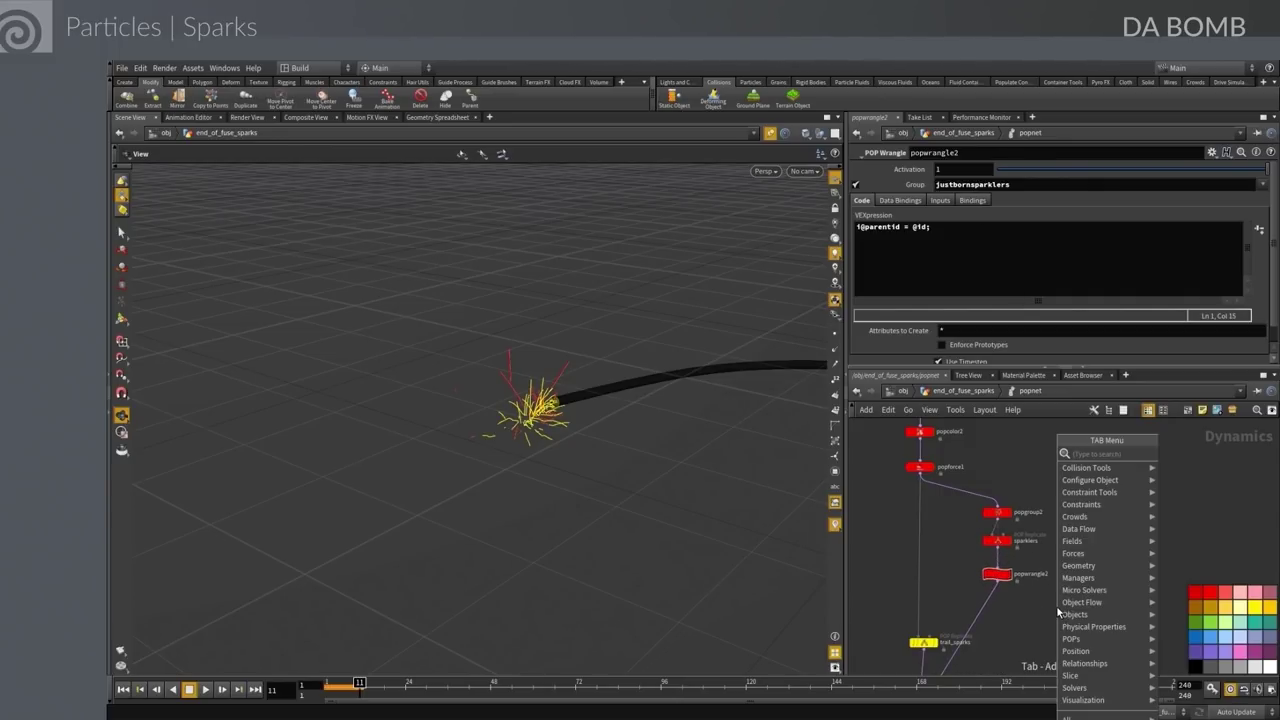
pyautogui.write('pop re')
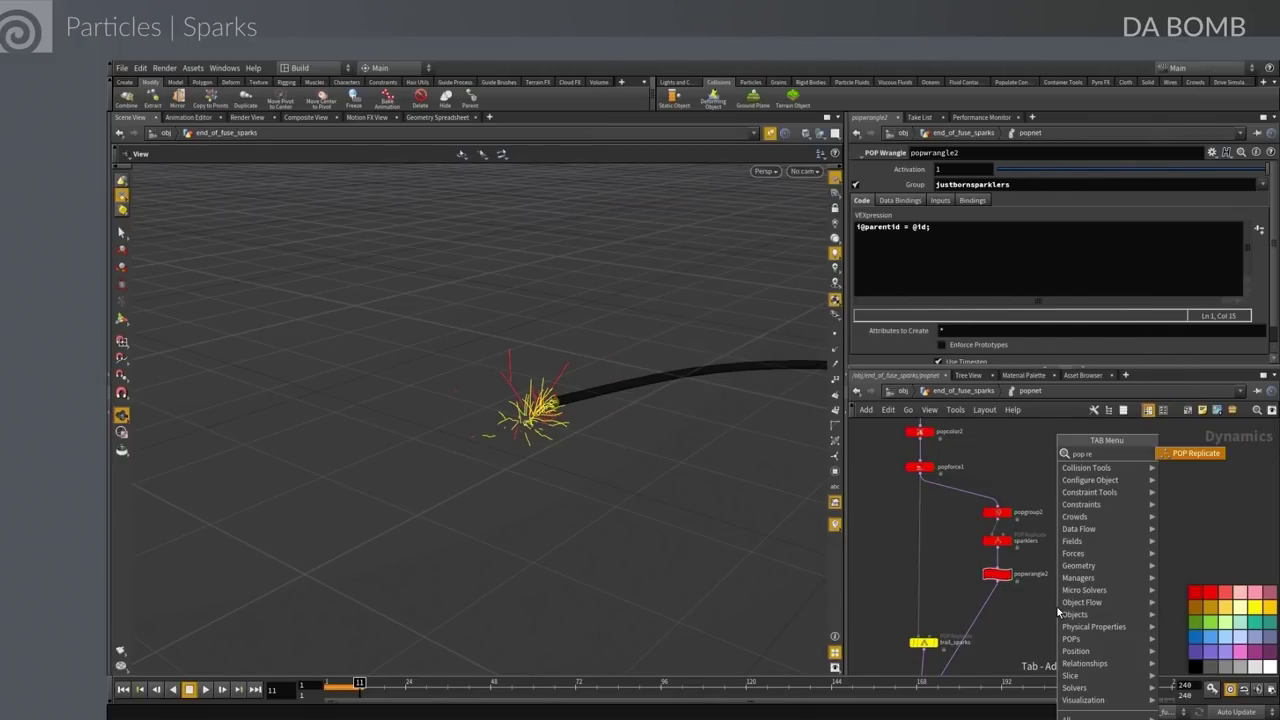
pyautogui.press('Return')
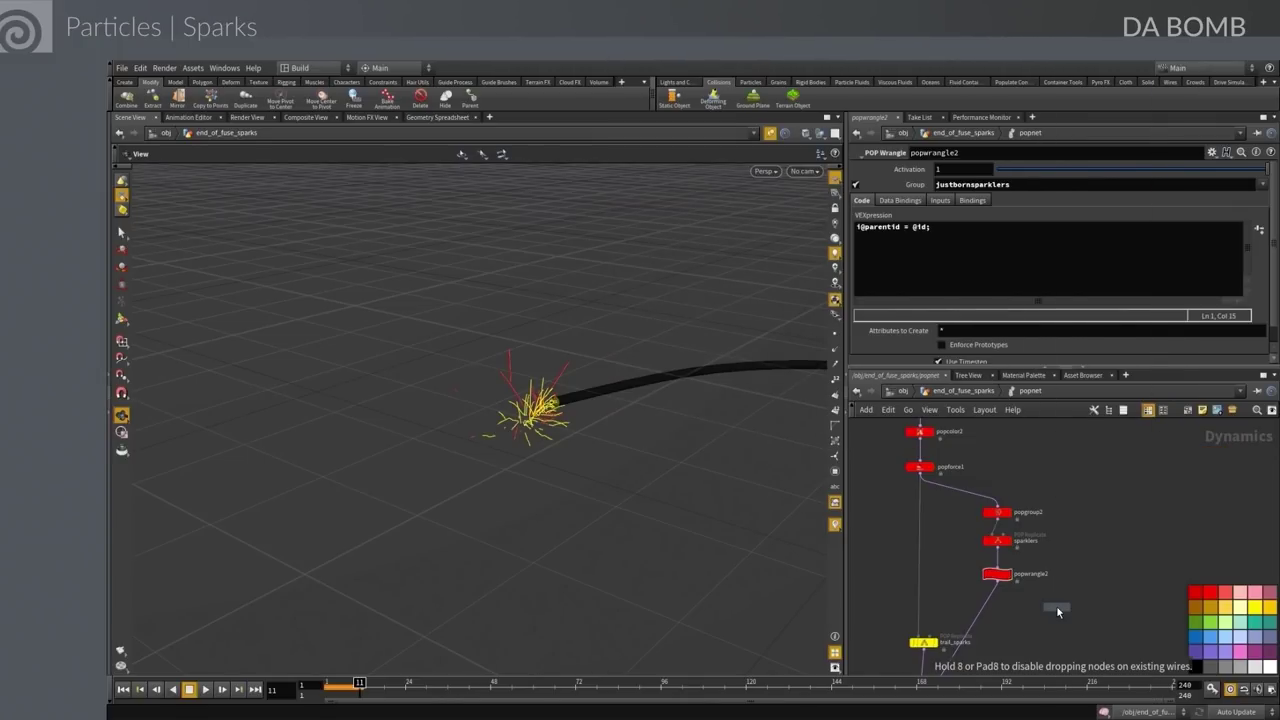
pyautogui.click(983, 607)
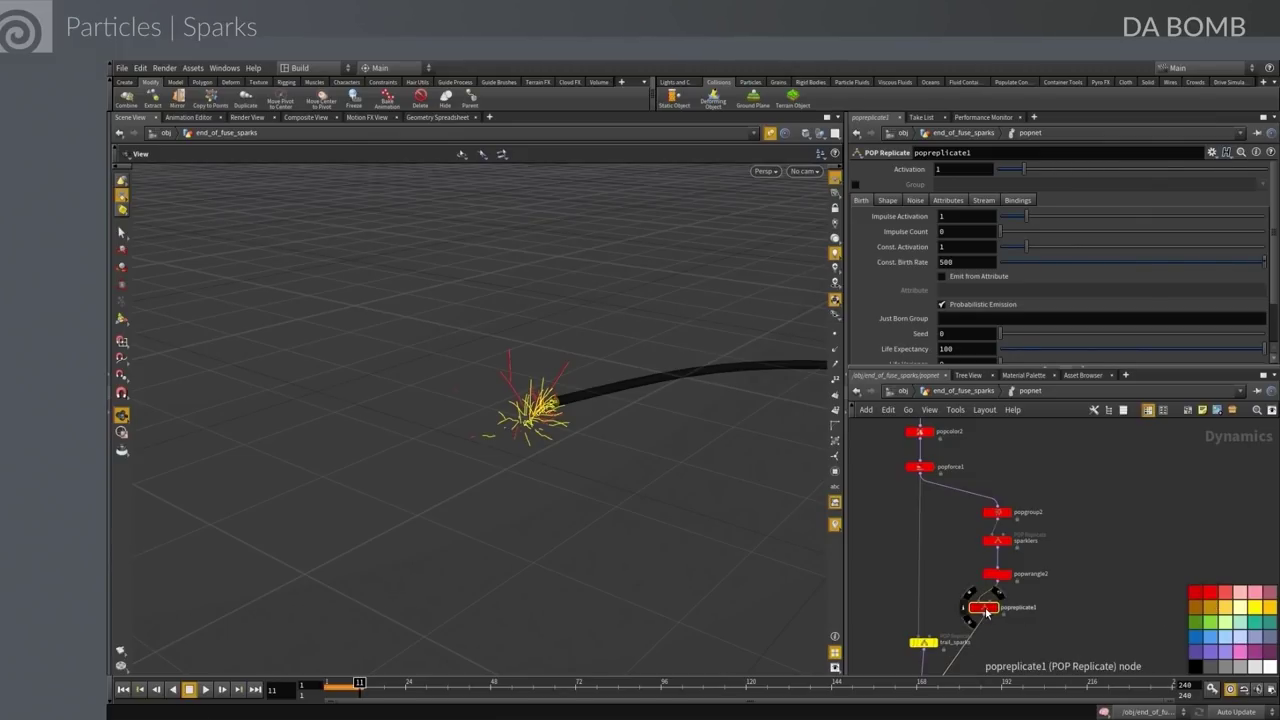
pyautogui.click(856, 186)
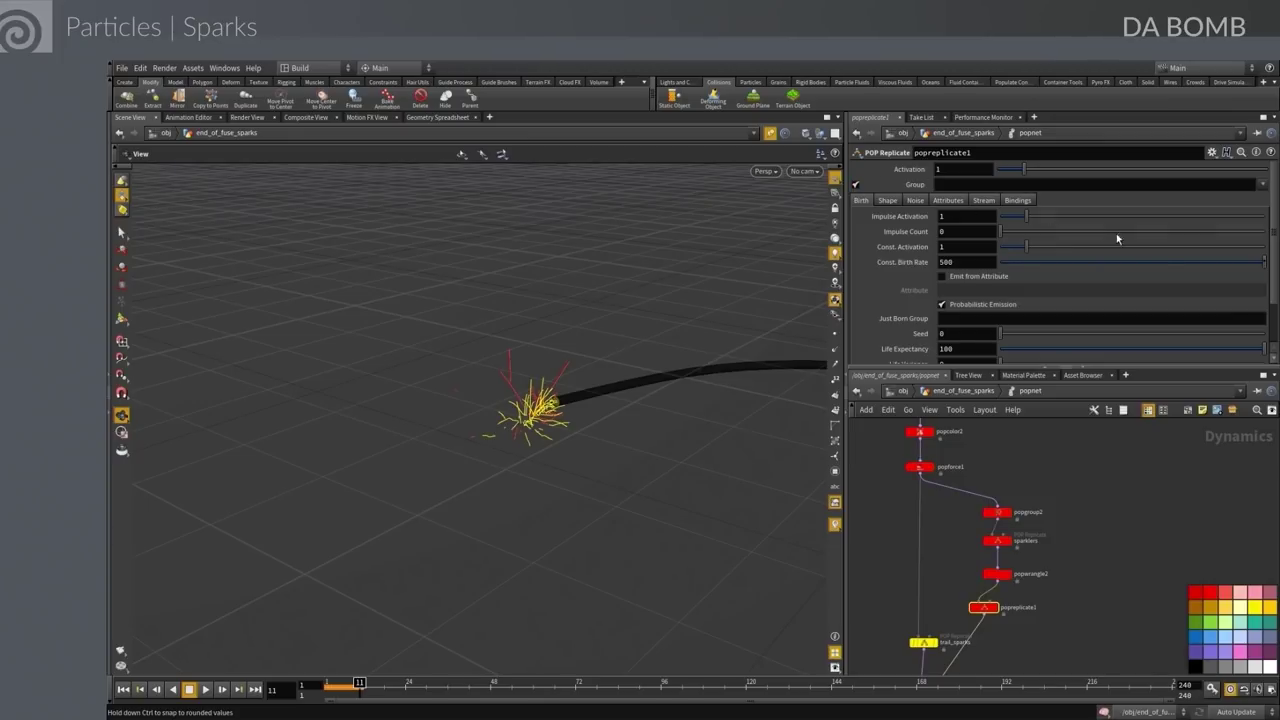
pyautogui.click(1263, 186)
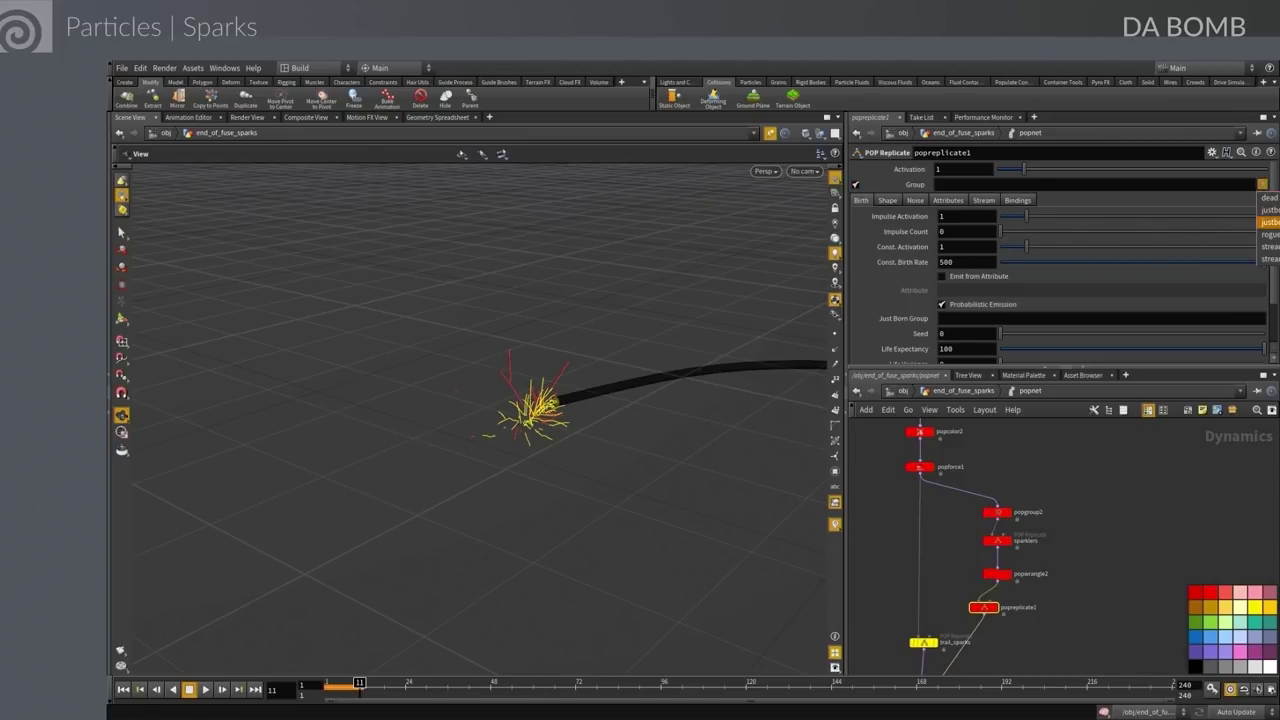
pyautogui.click(1268, 222)
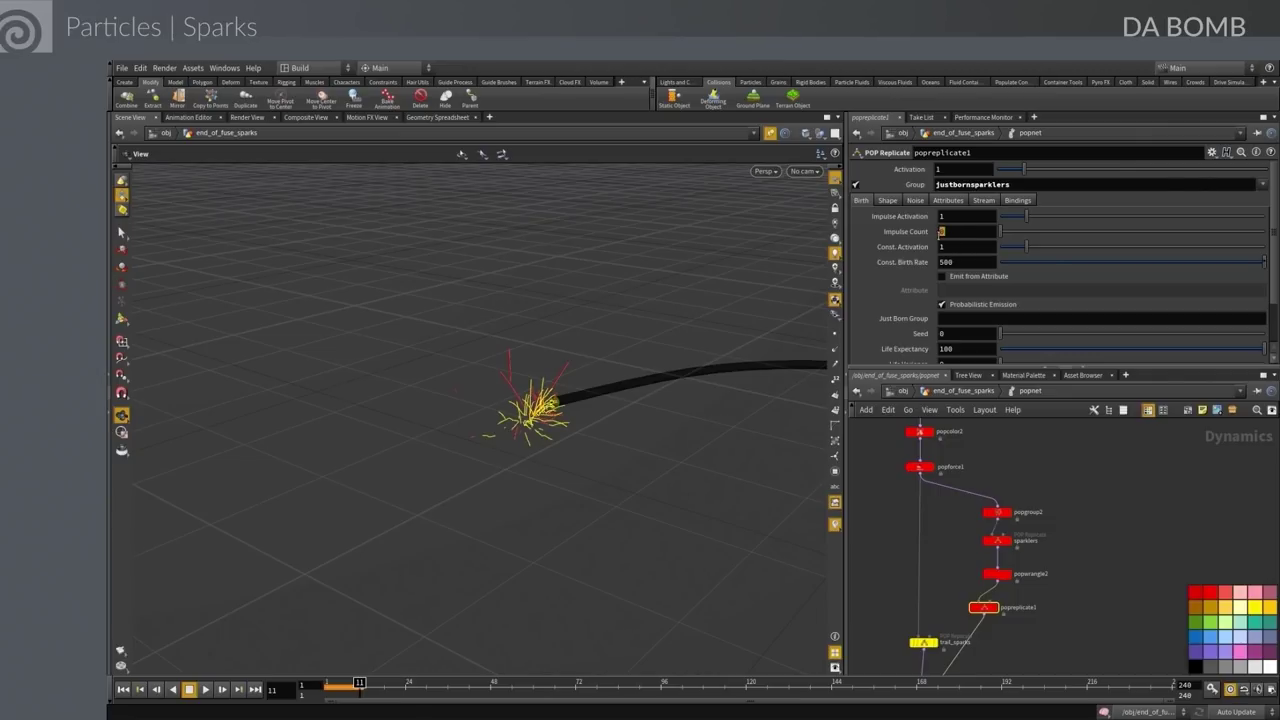
# Set the new POP Replicate node's impulse count to 1 and its constant activation and constant birth rate to 0
pyautogui.click(945, 232)
pyautogui.write('1')
pyautogui.press('Tab')
pyautogui.write('0')
pyautogui.press('Tab')
pyautogui.write('0')
pyautogui.press('Tab')
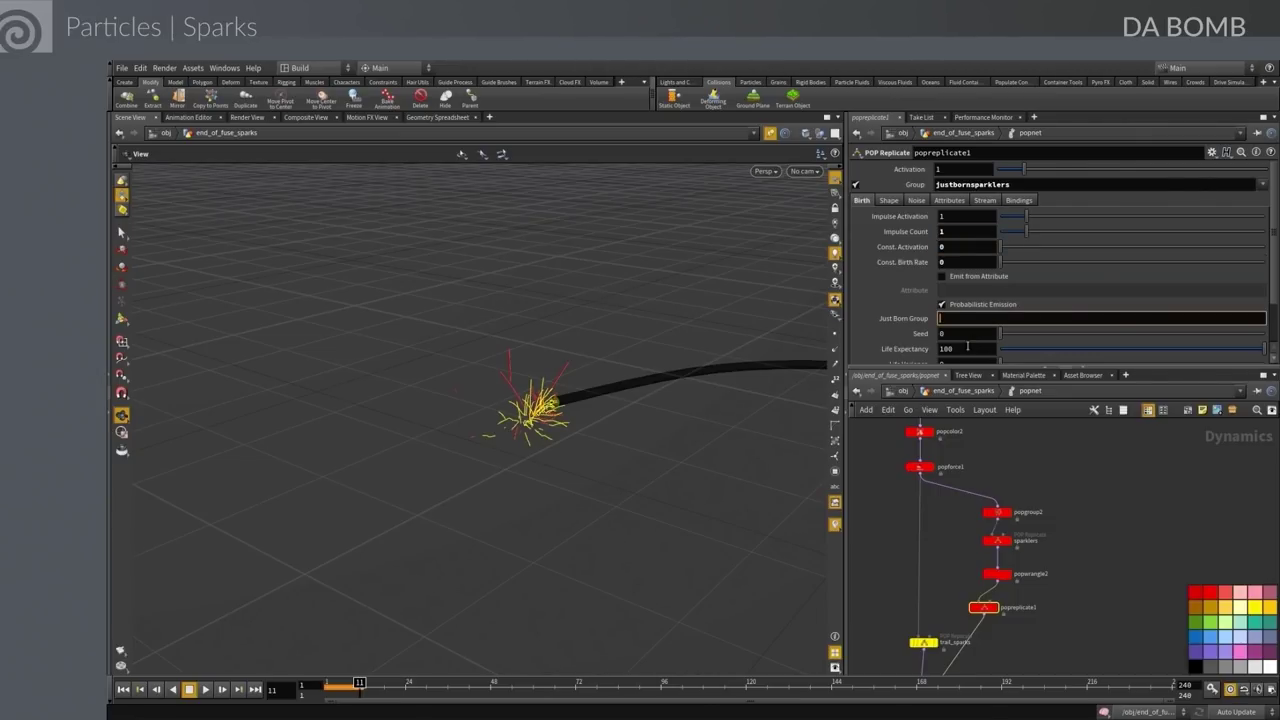
# Set popreplicate1's life expectancy to .04 with a life variance of .01 and its birth time jitter to None
pyautogui.press('Tab')
pyautogui.press('Tab')
pyautogui.scroll(-2, 925, 354)
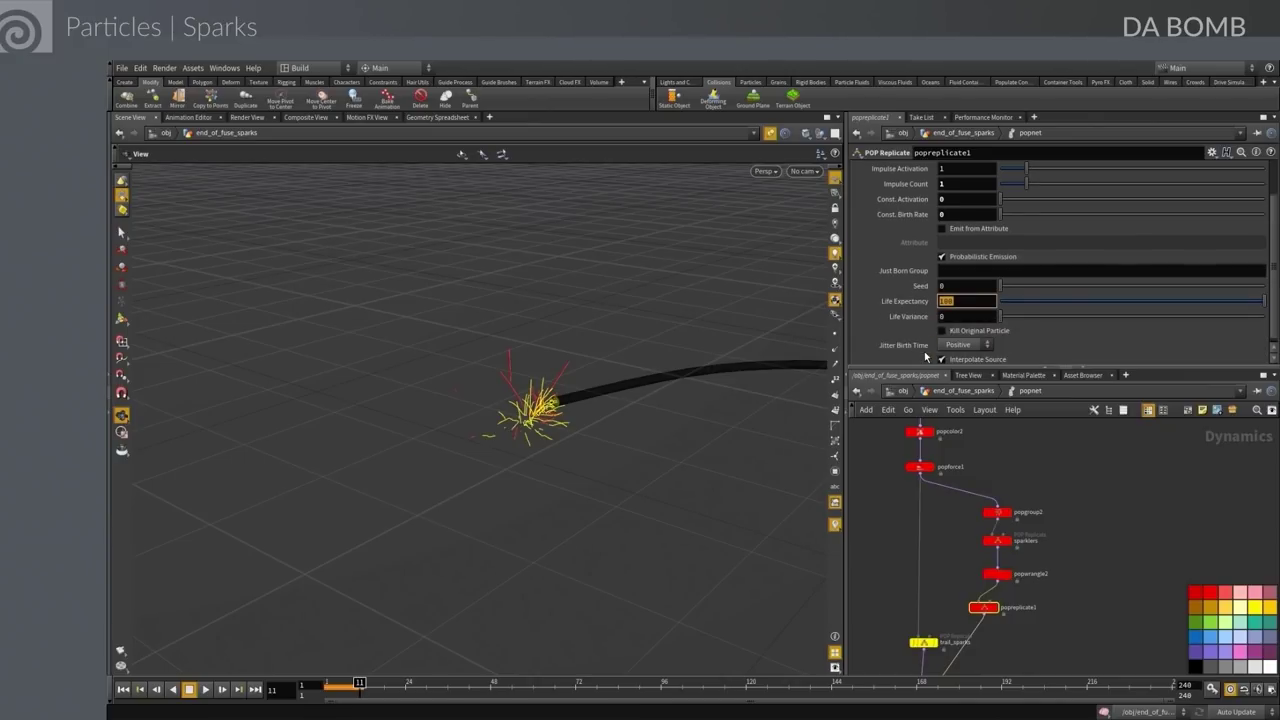
pyautogui.write('.04')
pyautogui.press('Tab')
pyautogui.write('.01')
pyautogui.press('Tab')
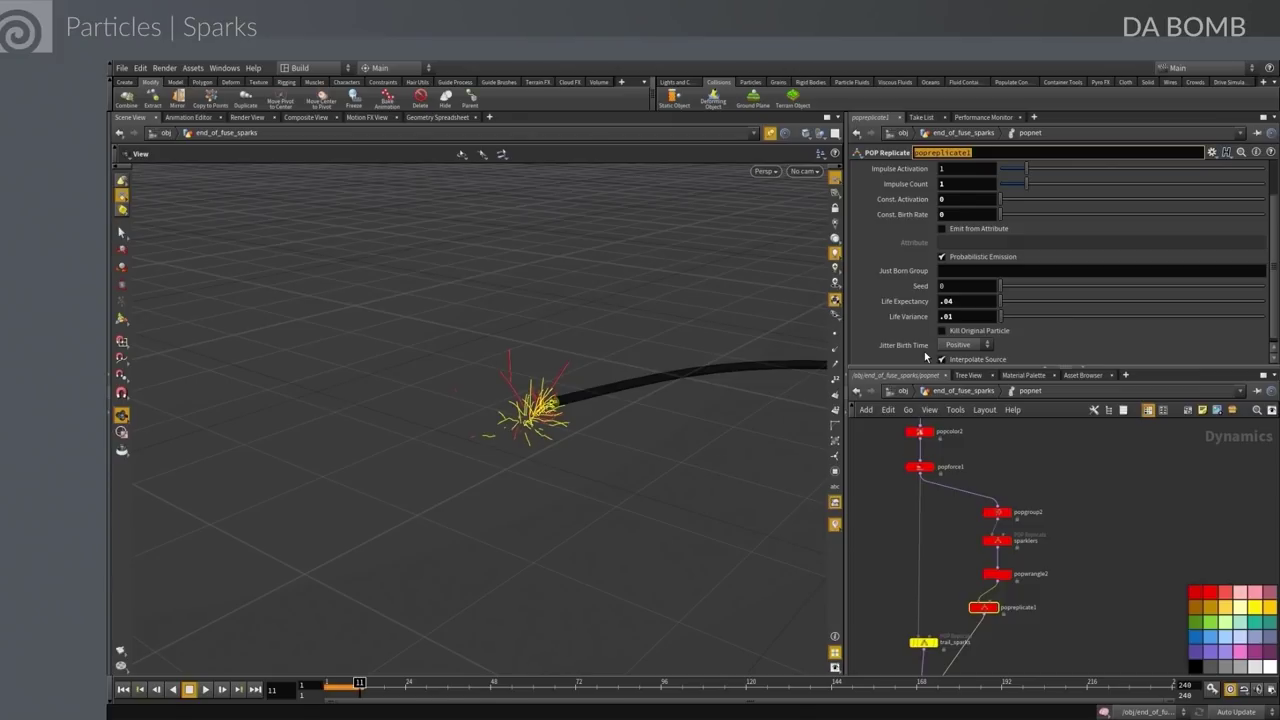
pyautogui.click(966, 346)
pyautogui.click(963, 358)
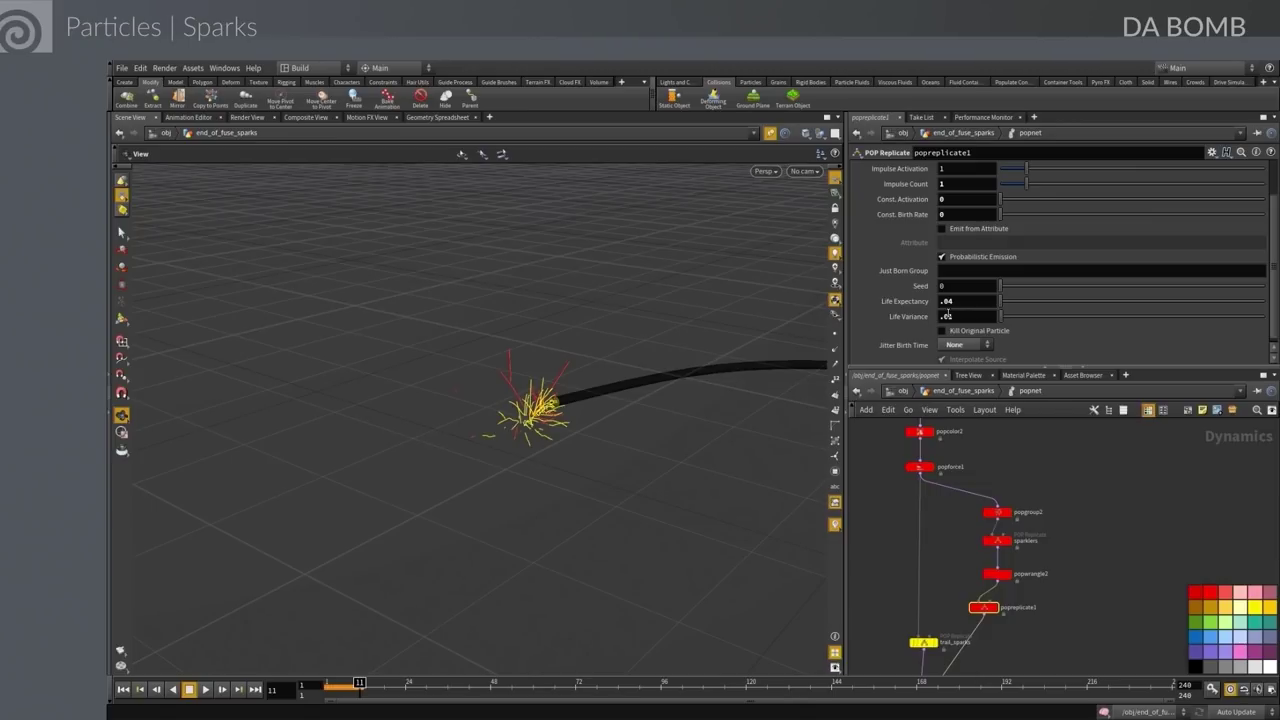
# Change popreplicate1's emission shape to Point
pyautogui.scroll(-1, 946, 316)
pyautogui.scroll(3, 946, 313)
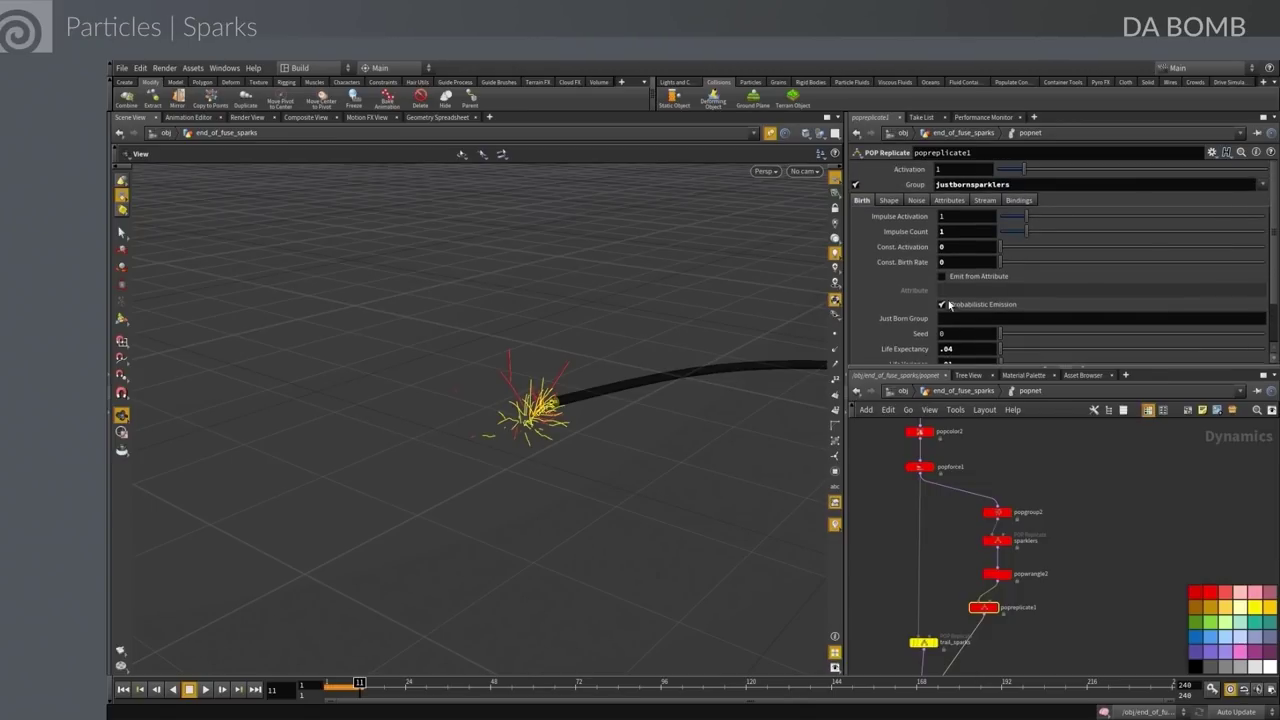
pyautogui.click(888, 200)
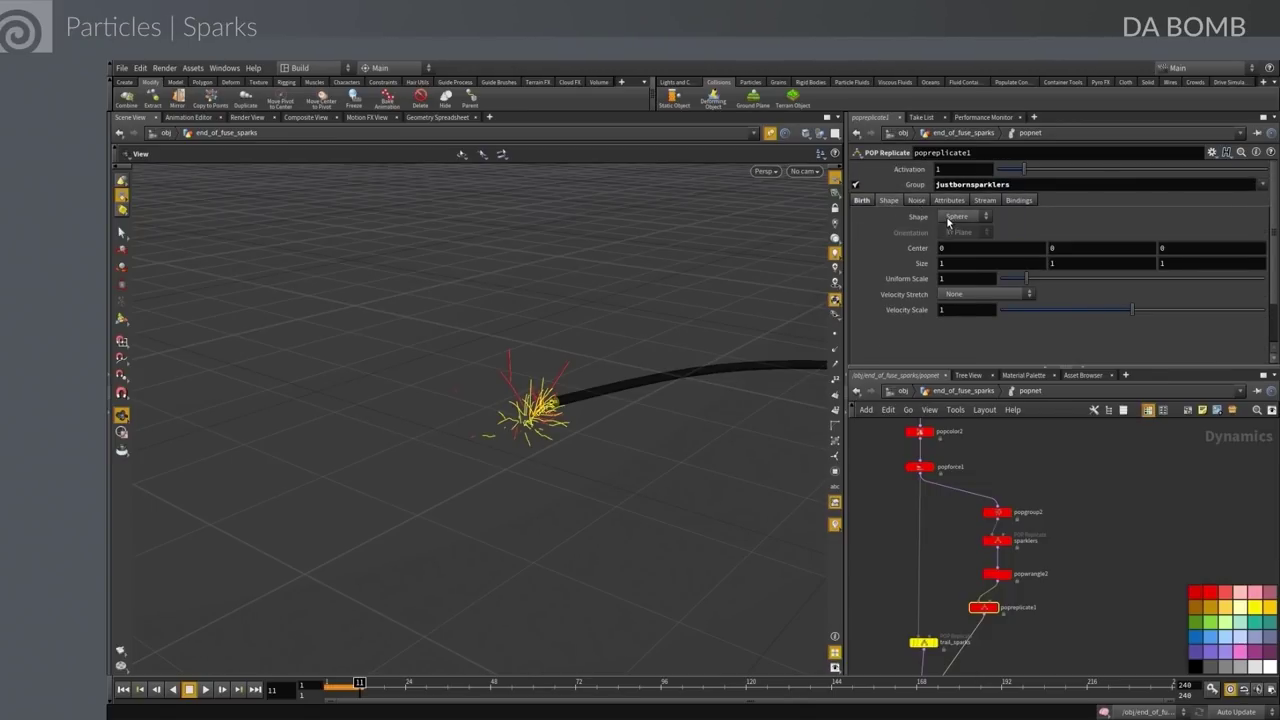
pyautogui.click(955, 216)
pyautogui.click(957, 300)
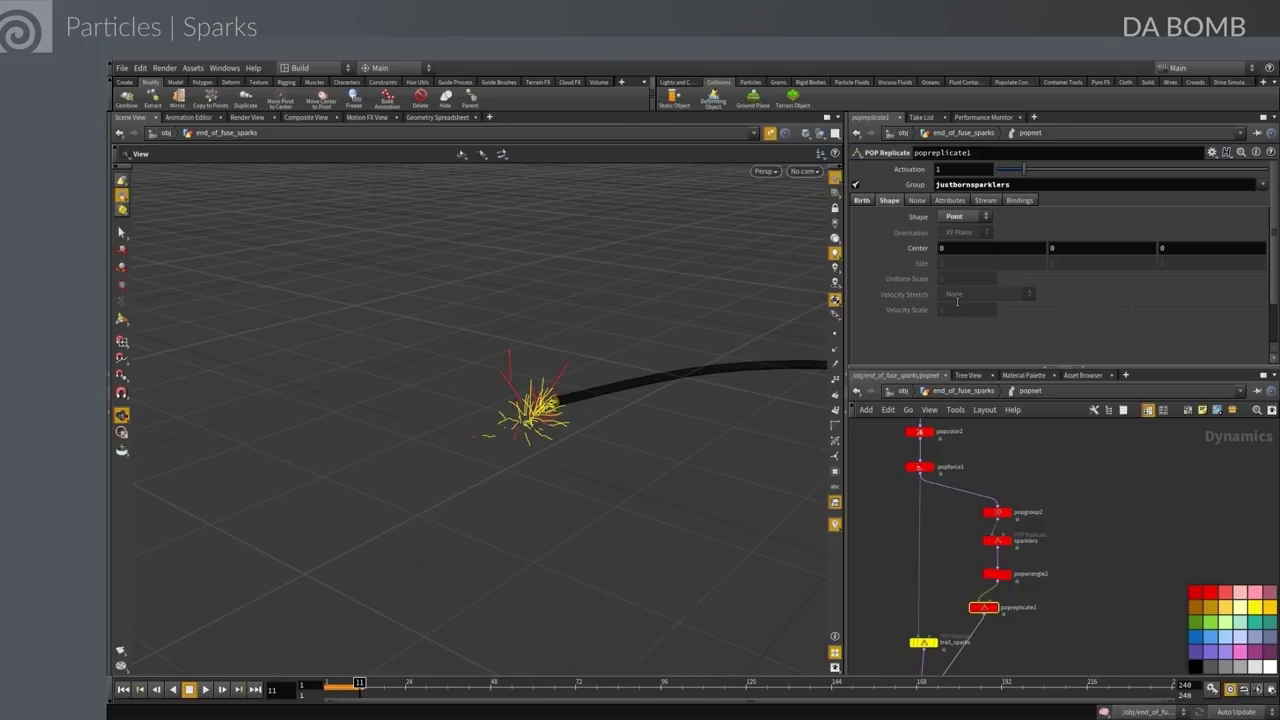
# Switch popreplicate1 to Set initial velocity and set all three velocity variance components to 0
pyautogui.click(955, 201)
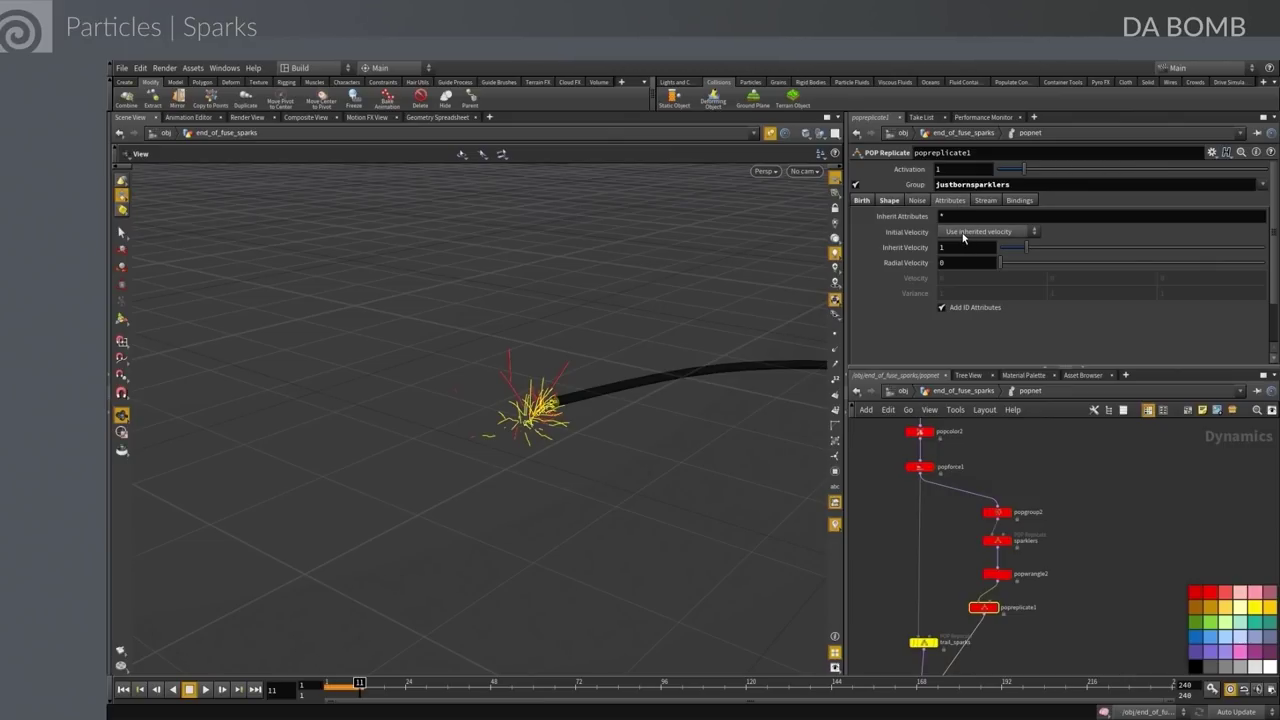
pyautogui.click(963, 234)
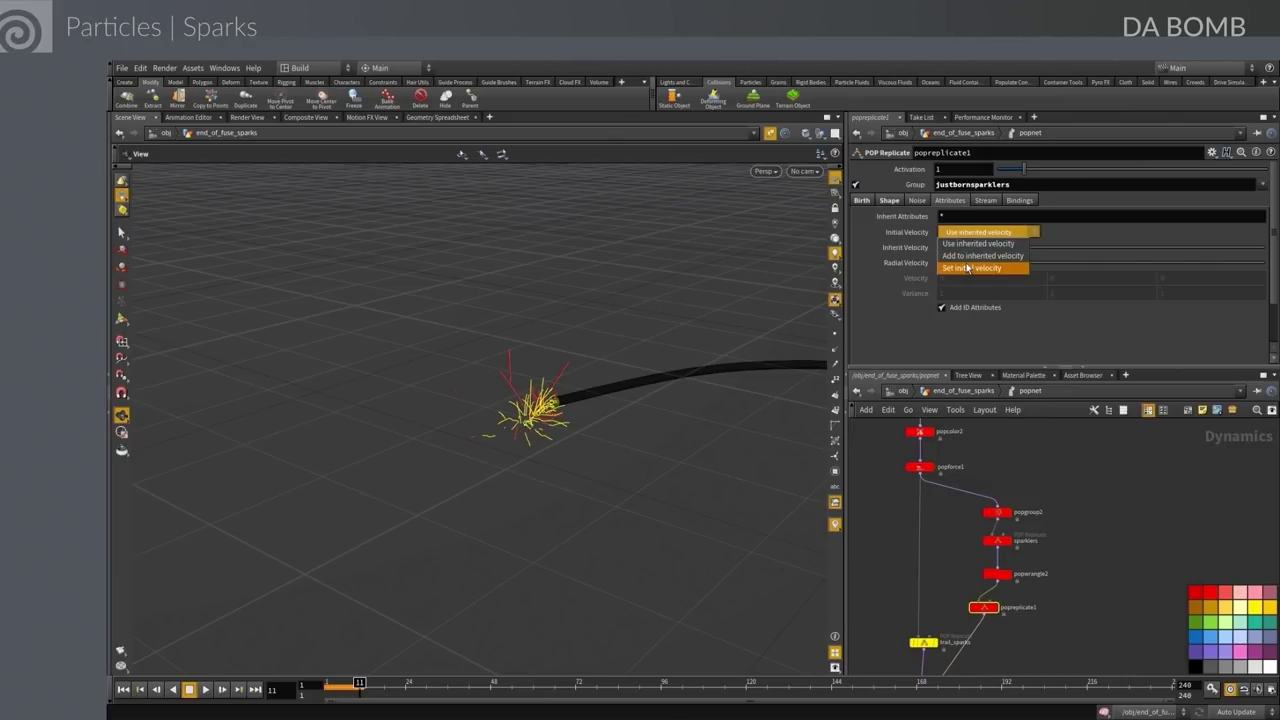
pyautogui.click(966, 272)
pyautogui.click(950, 294)
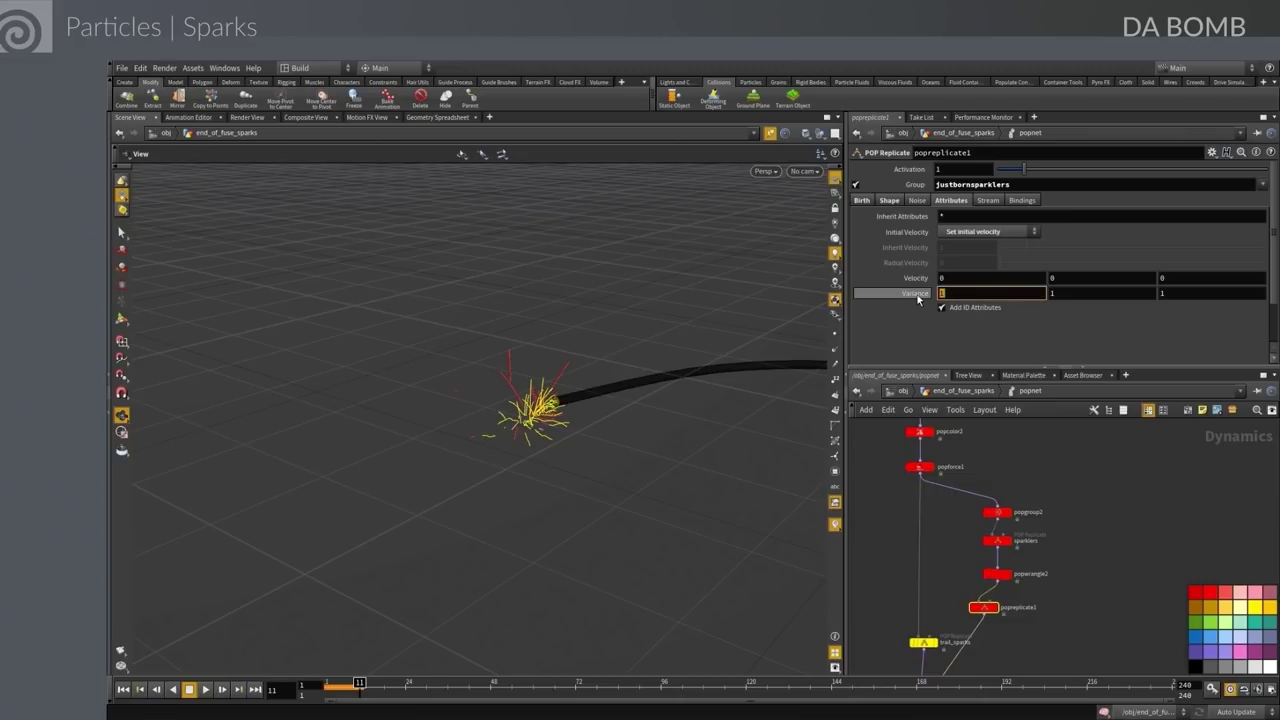
pyautogui.write('0')
pyautogui.press('Tab')
pyautogui.write('0')
pyautogui.press('Tab')
pyautogui.write('0')
pyautogui.press('Tab')
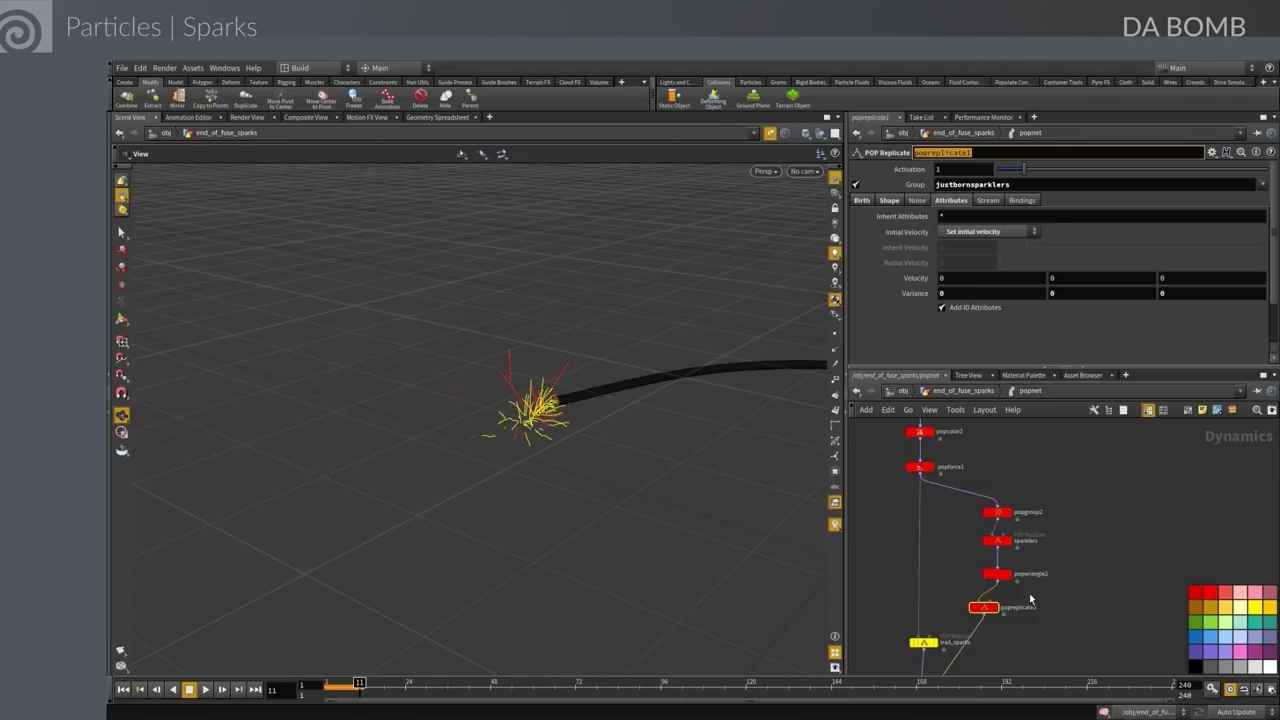
# Rename popreplicate1 to trail_sparklers and play the simulation from the first frame
pyautogui.doubleClick(1020, 606)
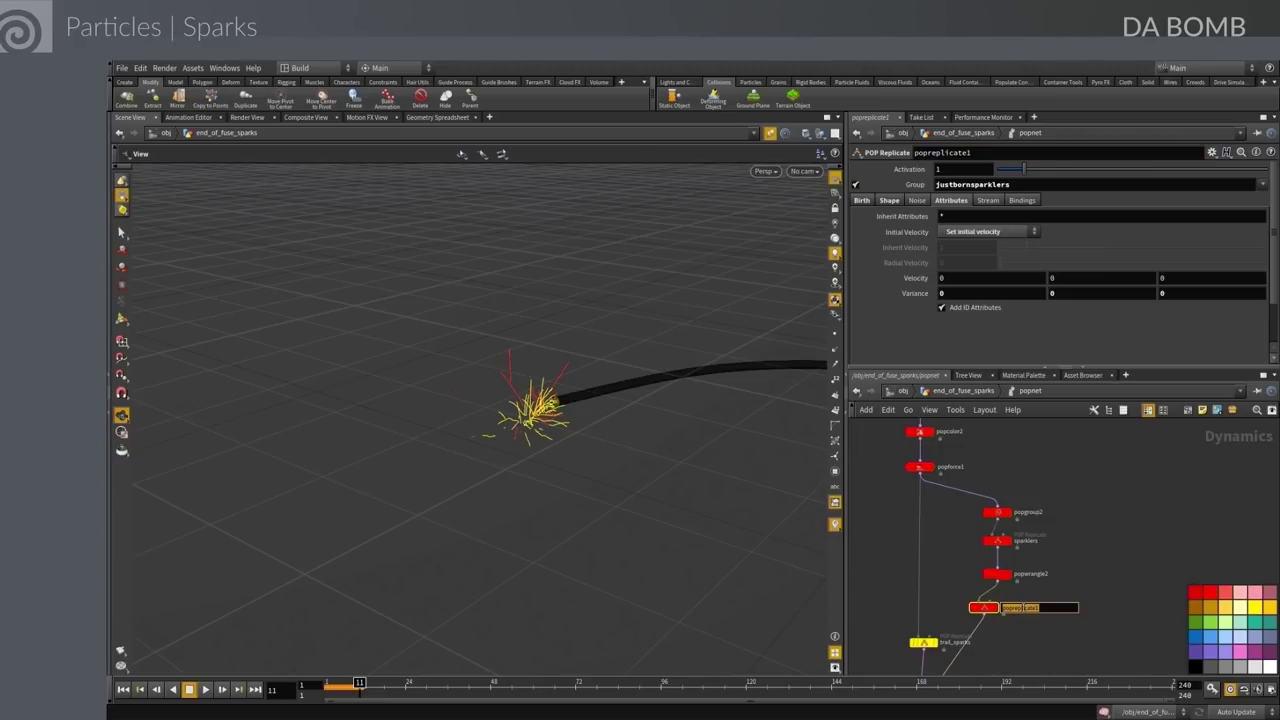
pyautogui.press('BackSpace')
pyautogui.press('Return')
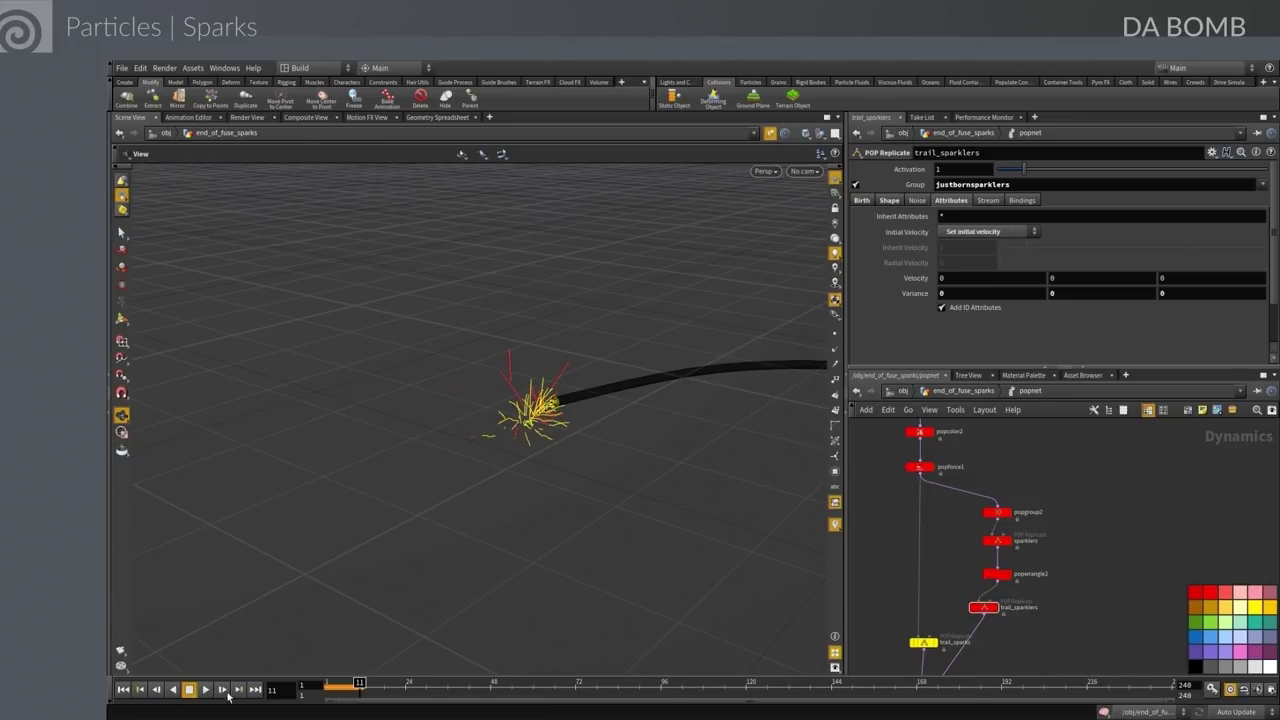
pyautogui.click(123, 689)
pyautogui.click(206, 689)
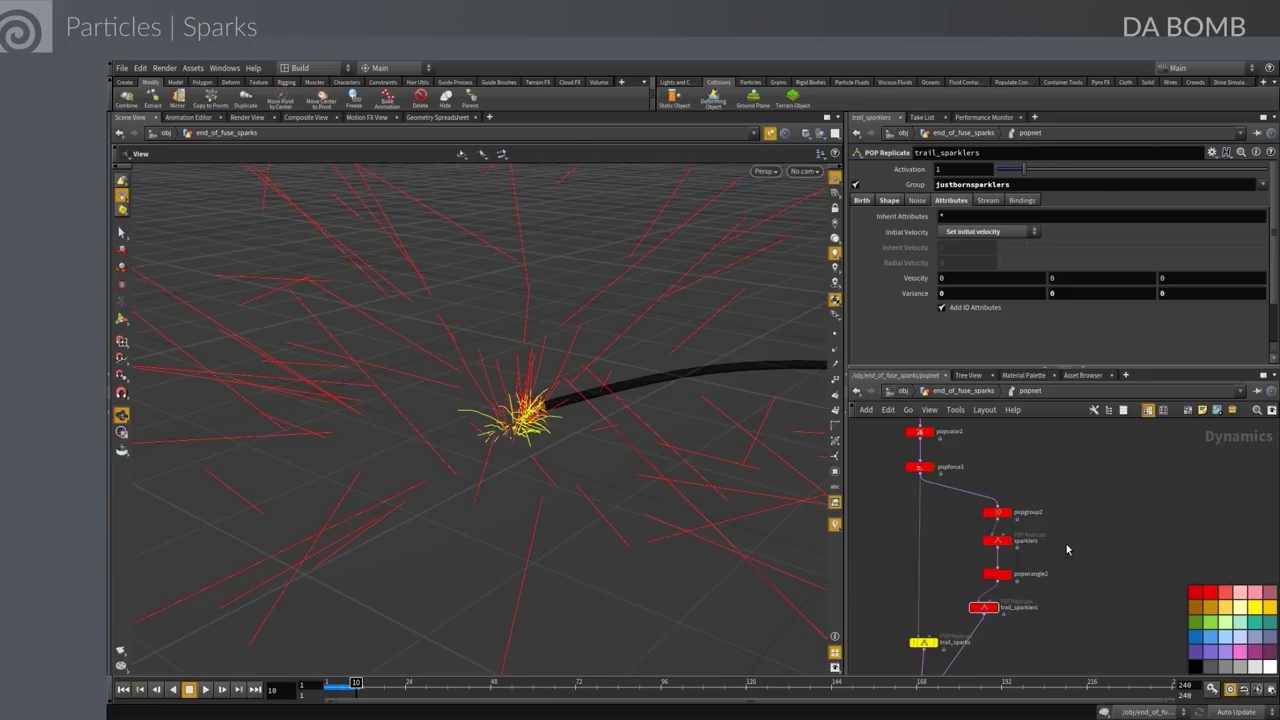
# Change the sparklers node's emission shape to Point, then replay the simulation and scrub back to frame 11
pyautogui.click(999, 542)
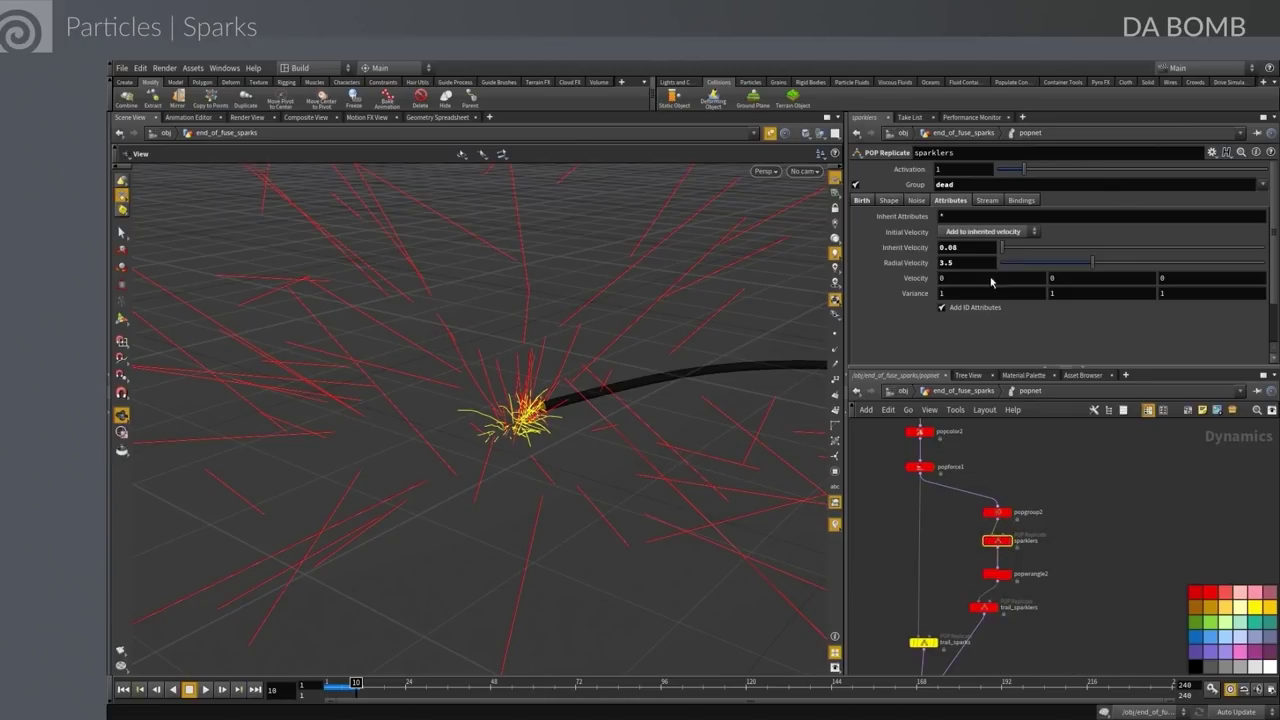
pyautogui.click(889, 201)
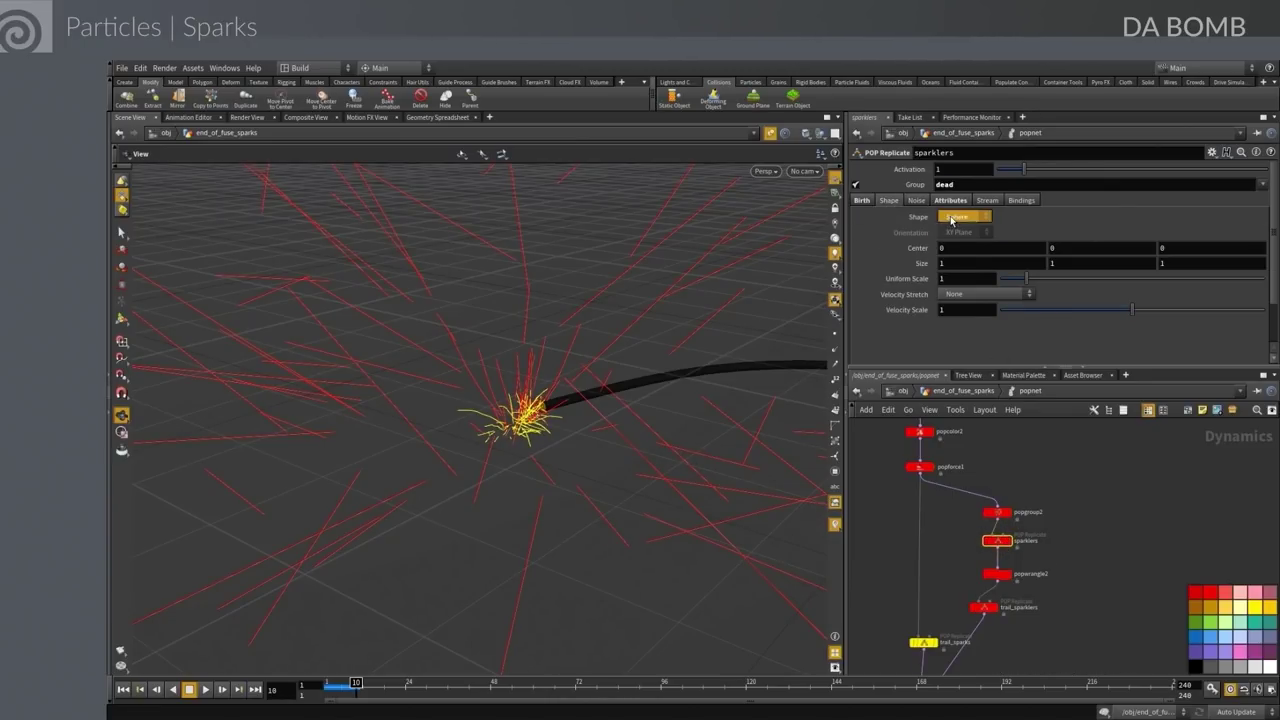
pyautogui.click(952, 219)
pyautogui.click(963, 312)
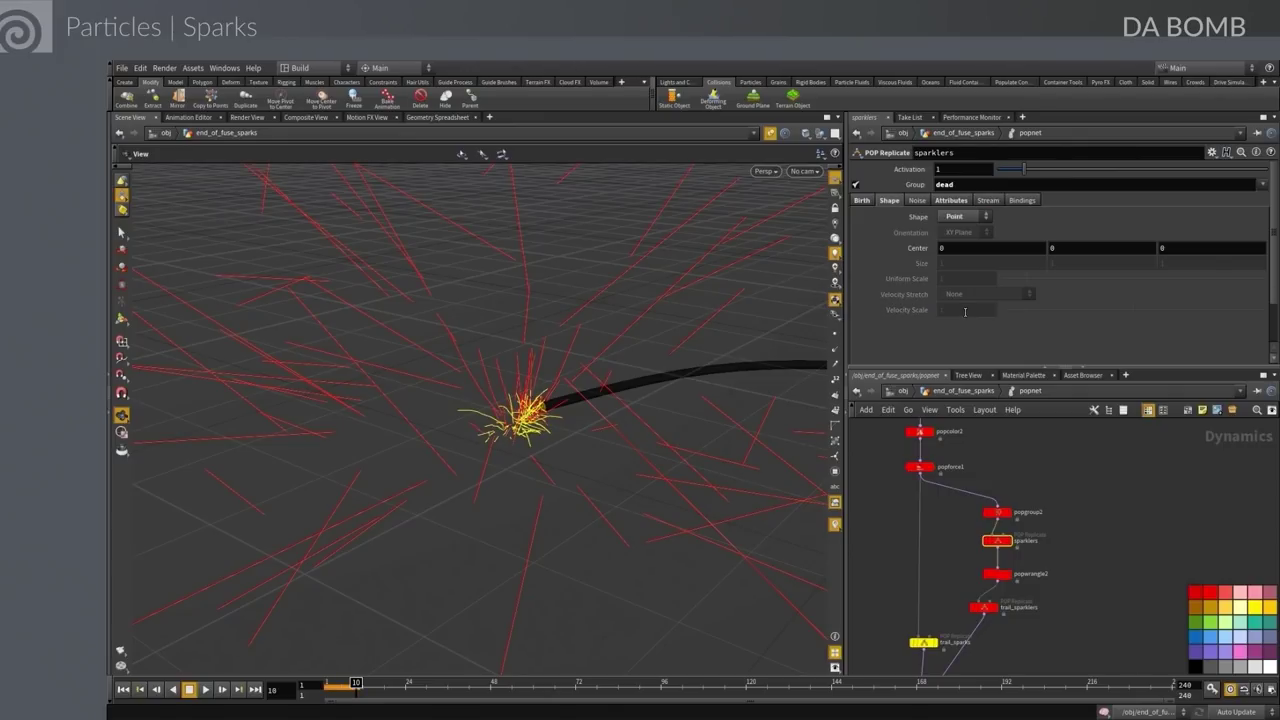
pyautogui.click(122, 689)
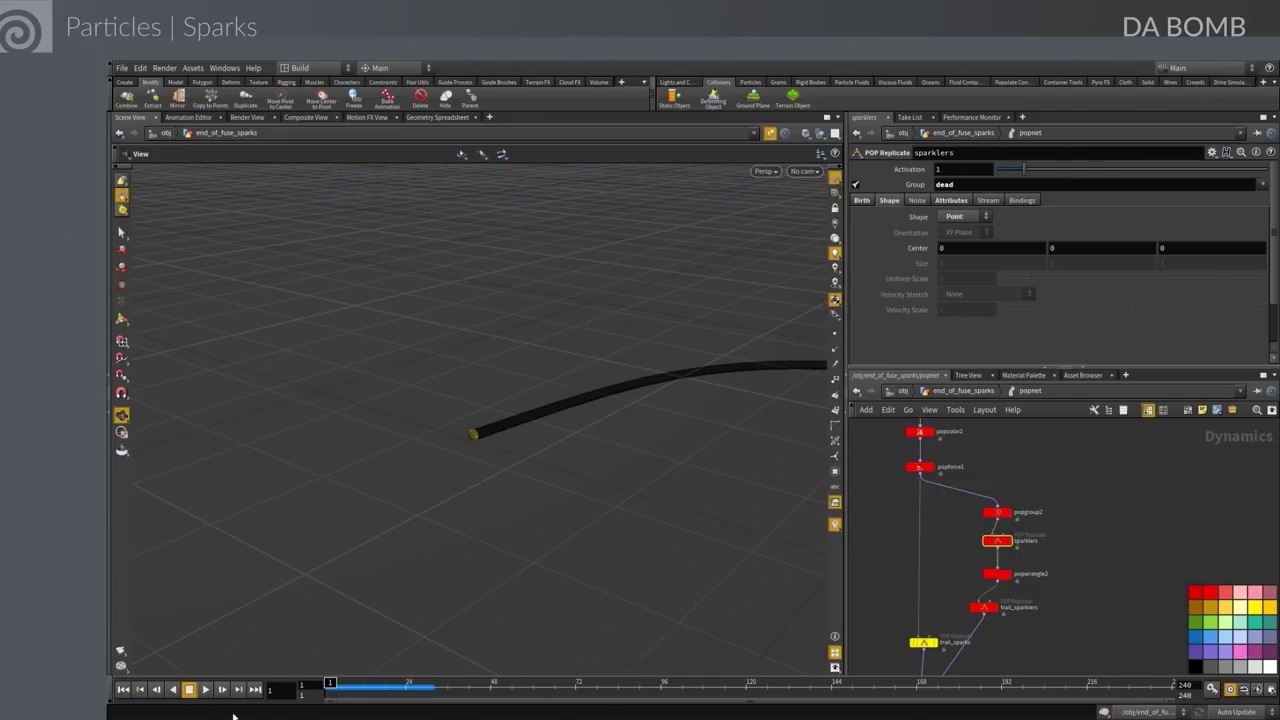
pyautogui.click(205, 689)
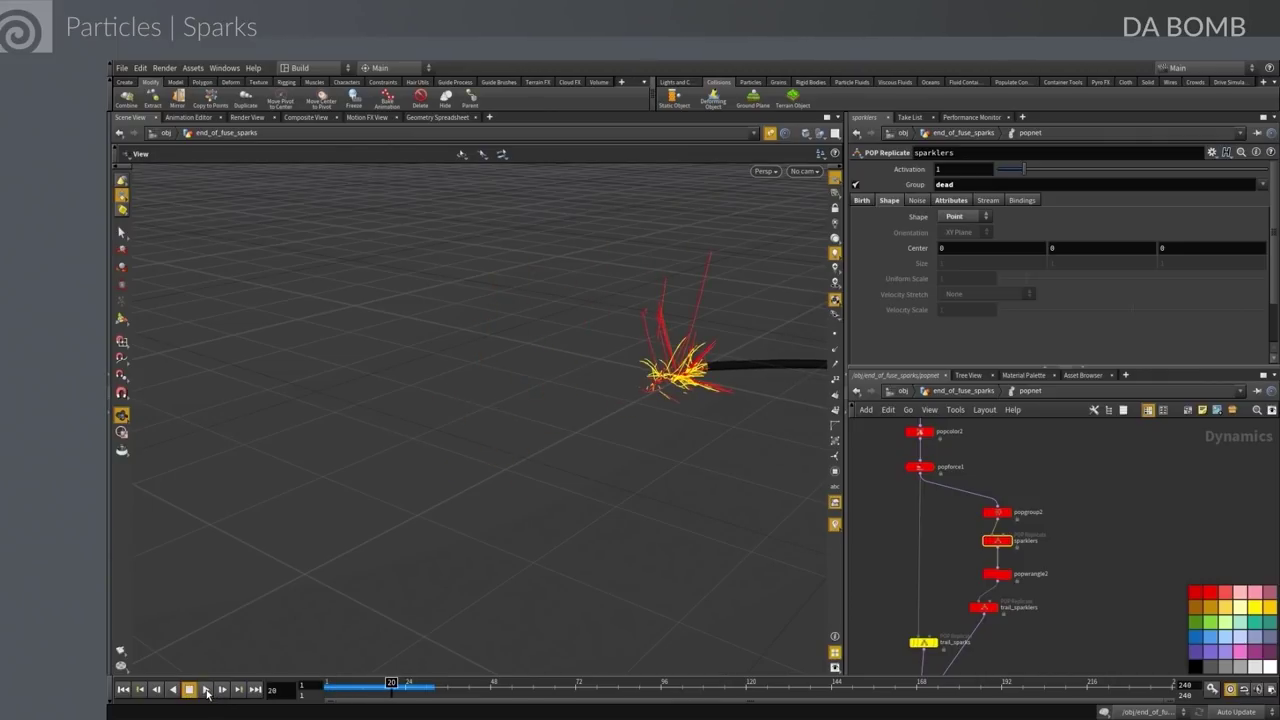
pyautogui.moveTo(391, 684); pyautogui.dragTo(359, 684)
# Look through animcam, play the simulation from the start and scrub to frame 61 to examine the sparks
pyautogui.click(804, 172)
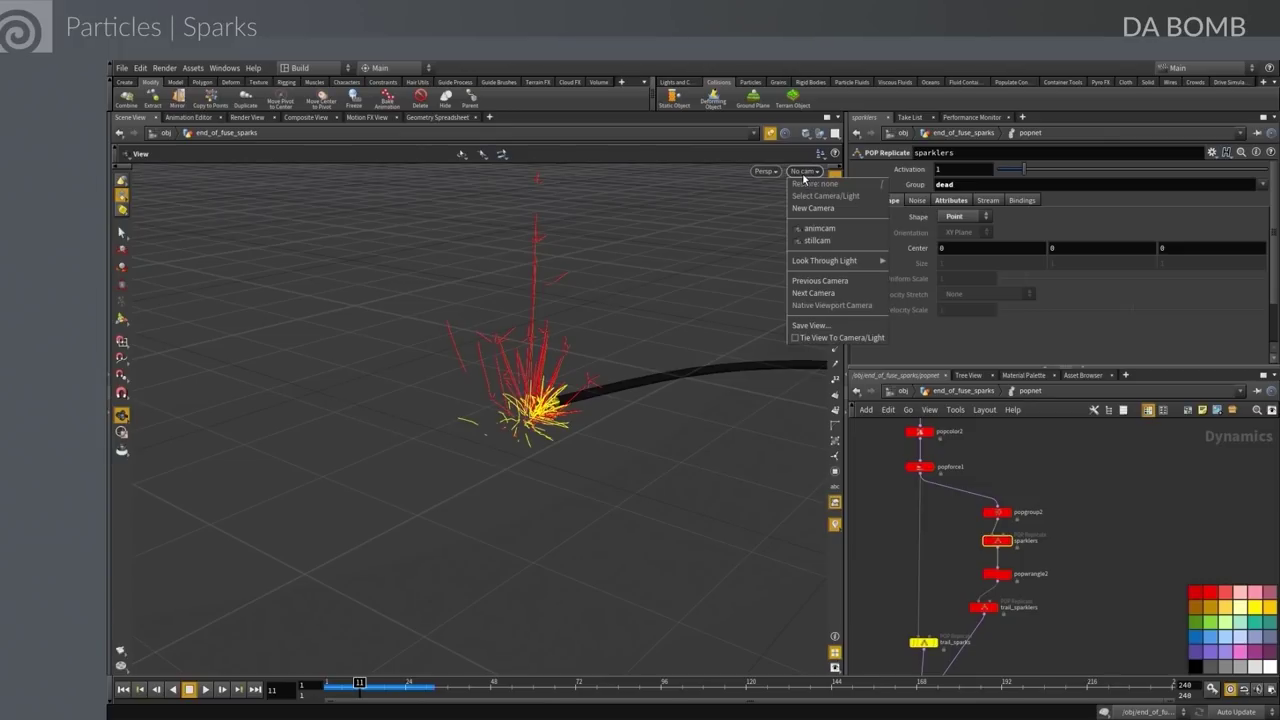
pyautogui.click(818, 228)
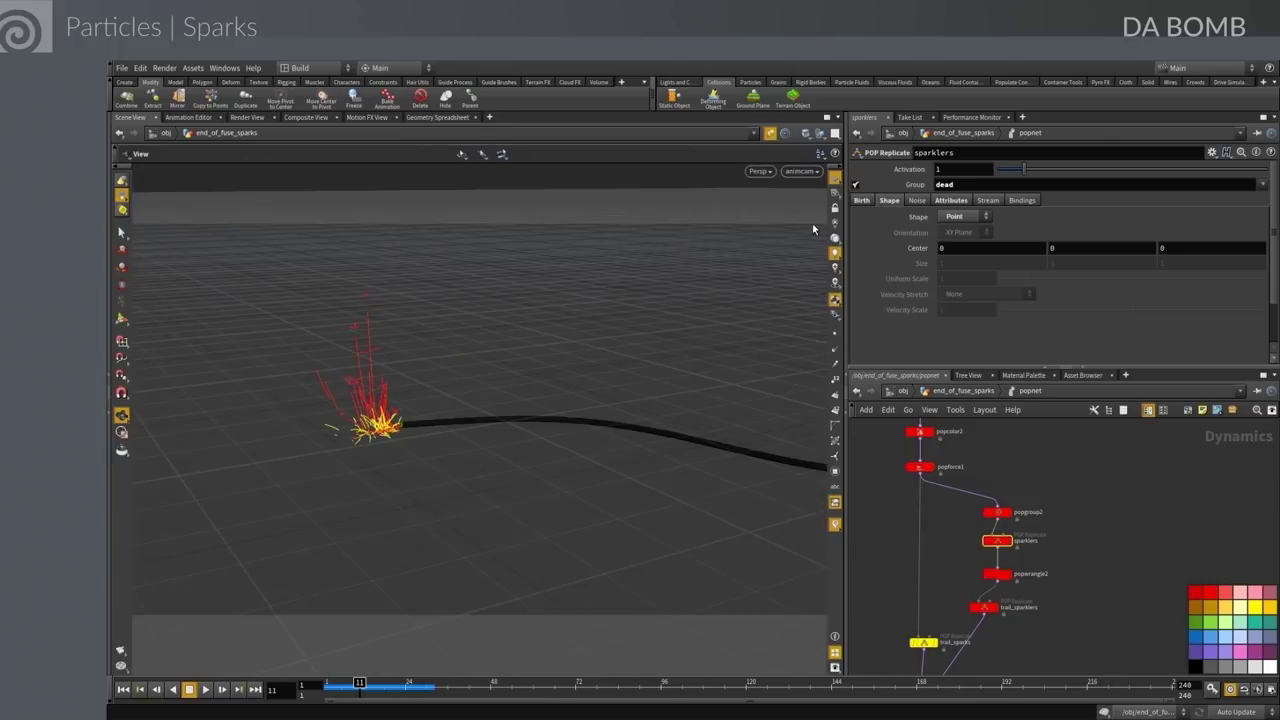
pyautogui.click(123, 689)
pyautogui.click(205, 689)
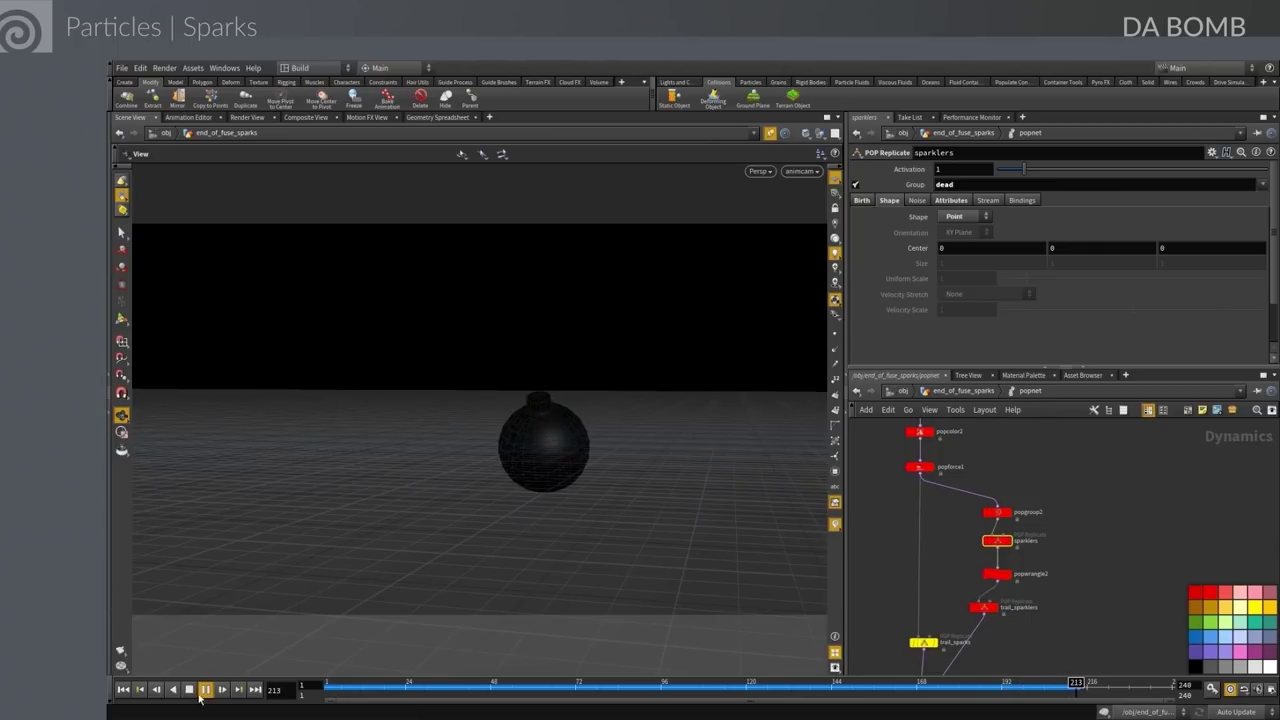
pyautogui.click(190, 690)
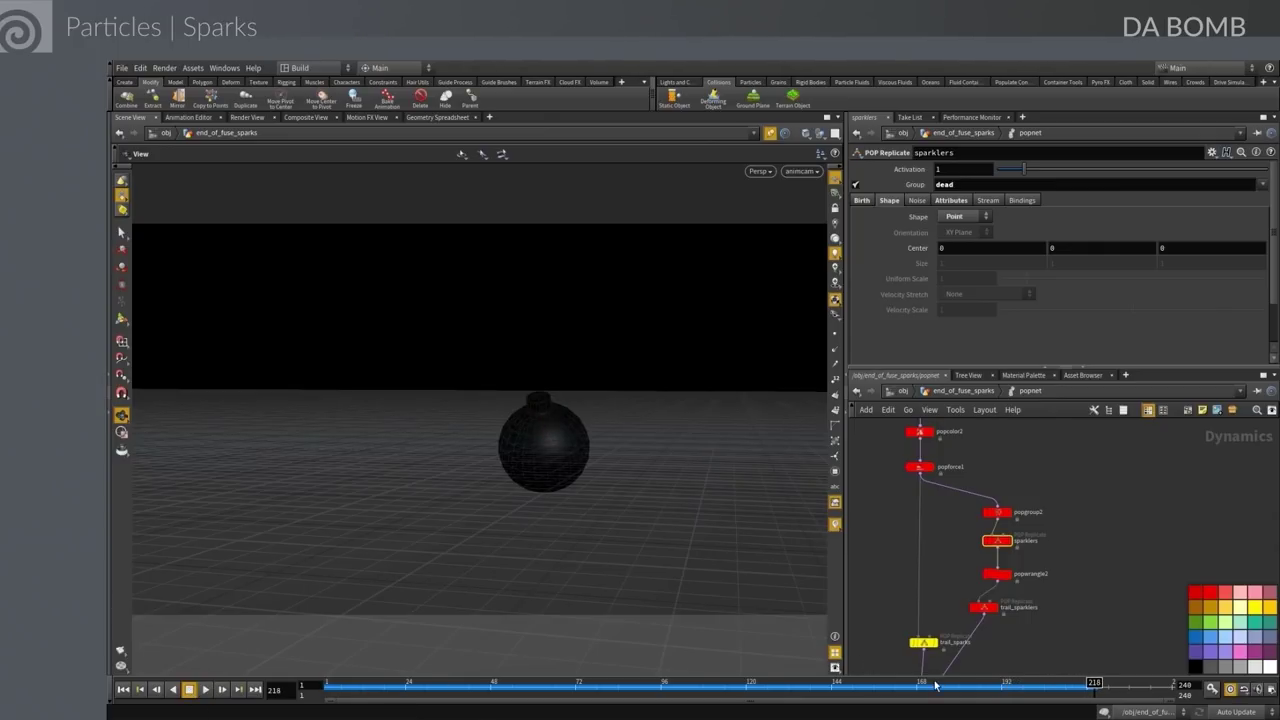
pyautogui.moveTo(936, 686); pyautogui.dragTo(537, 684)
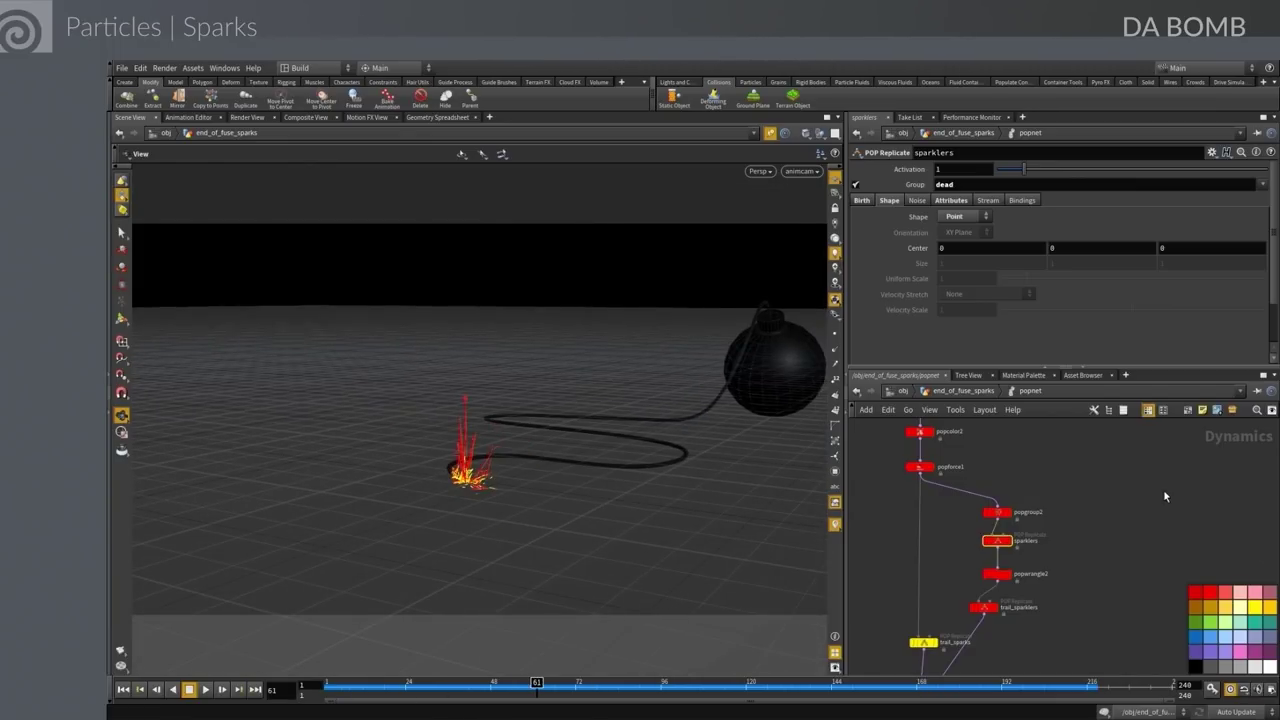
# Set popforce1's vertical (Y) force to 6 and replay the simulation from the first frame
pyautogui.scroll(-1, 1164, 492)
pyautogui.click(946, 470)
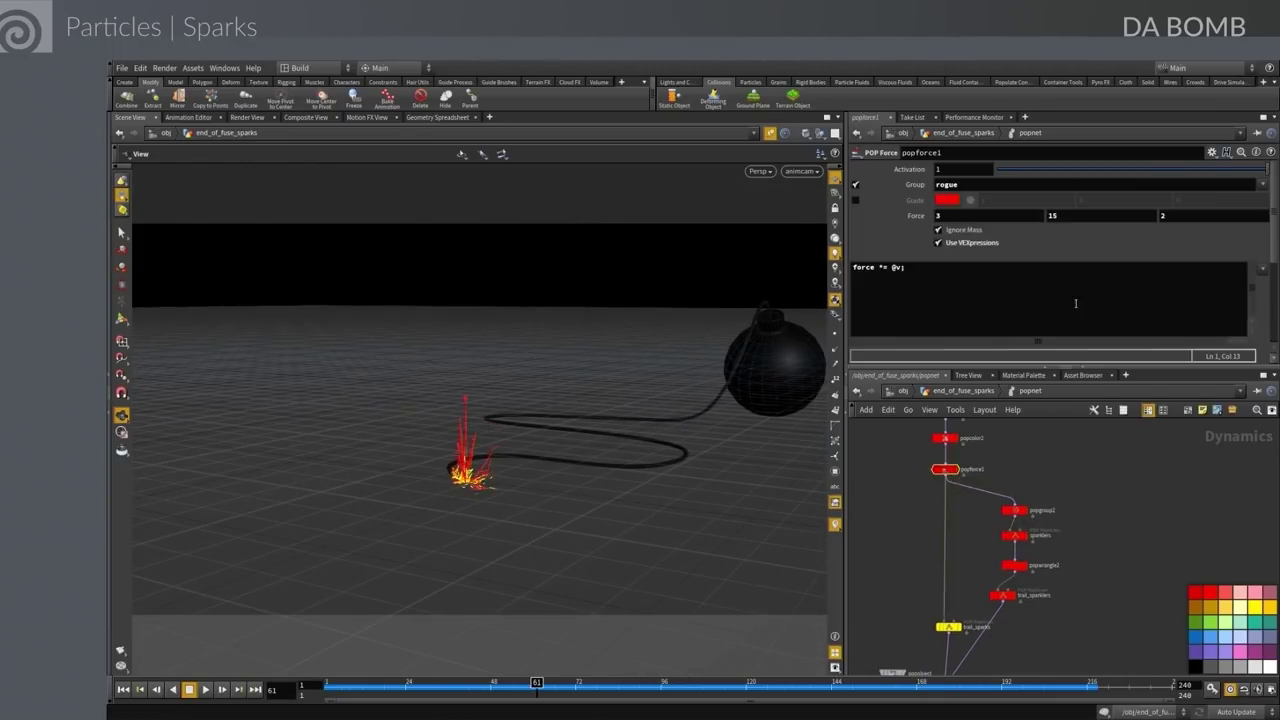
pyautogui.click(1052, 216)
pyautogui.write('6')
pyautogui.press('Return')
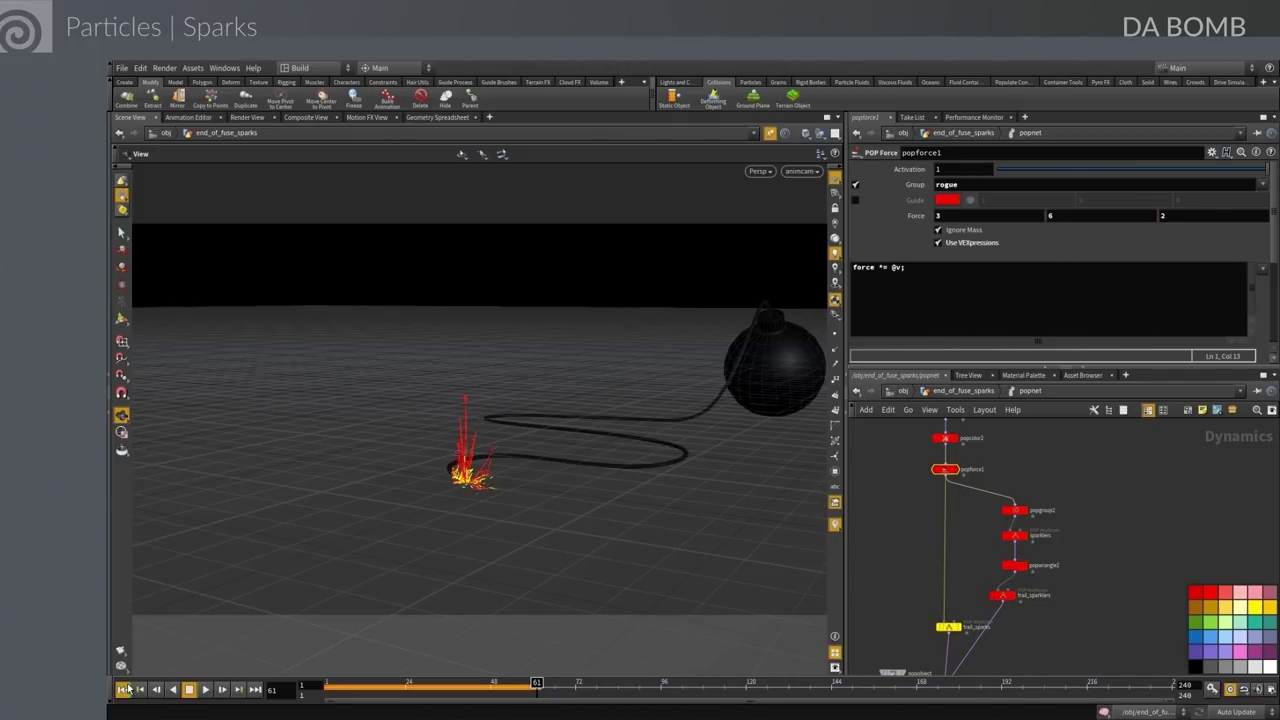
pyautogui.click(123, 689)
pyautogui.click(206, 689)
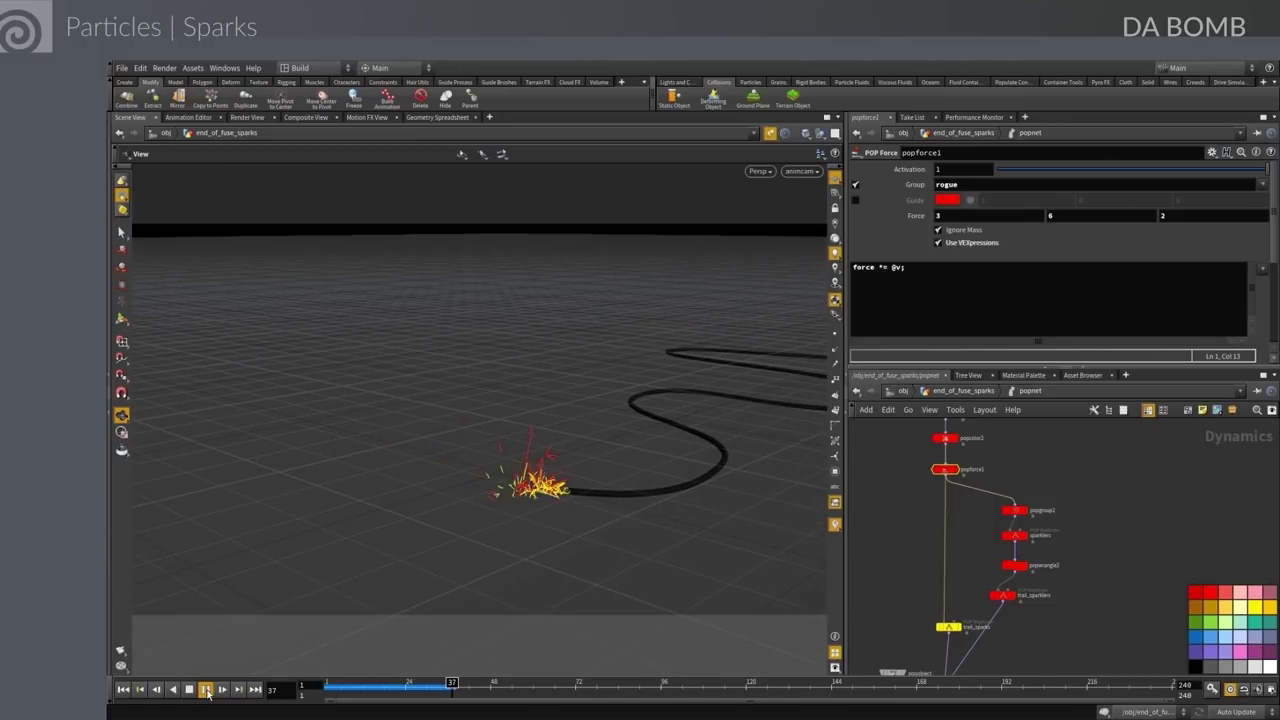
pyautogui.click(205, 690)
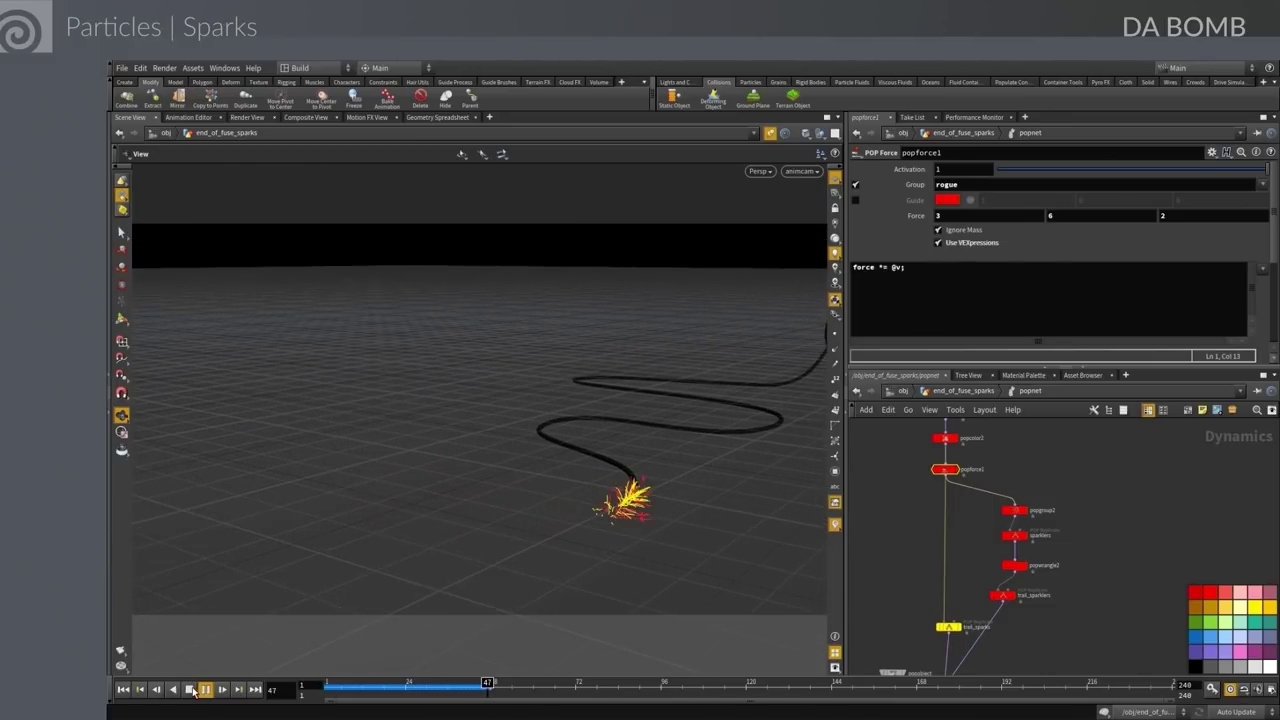
# Go up to the end_of_fuse_sparks network and set the color1 node's colour to yellow (0.9, 0.9, 0)
pyautogui.click(957, 390)
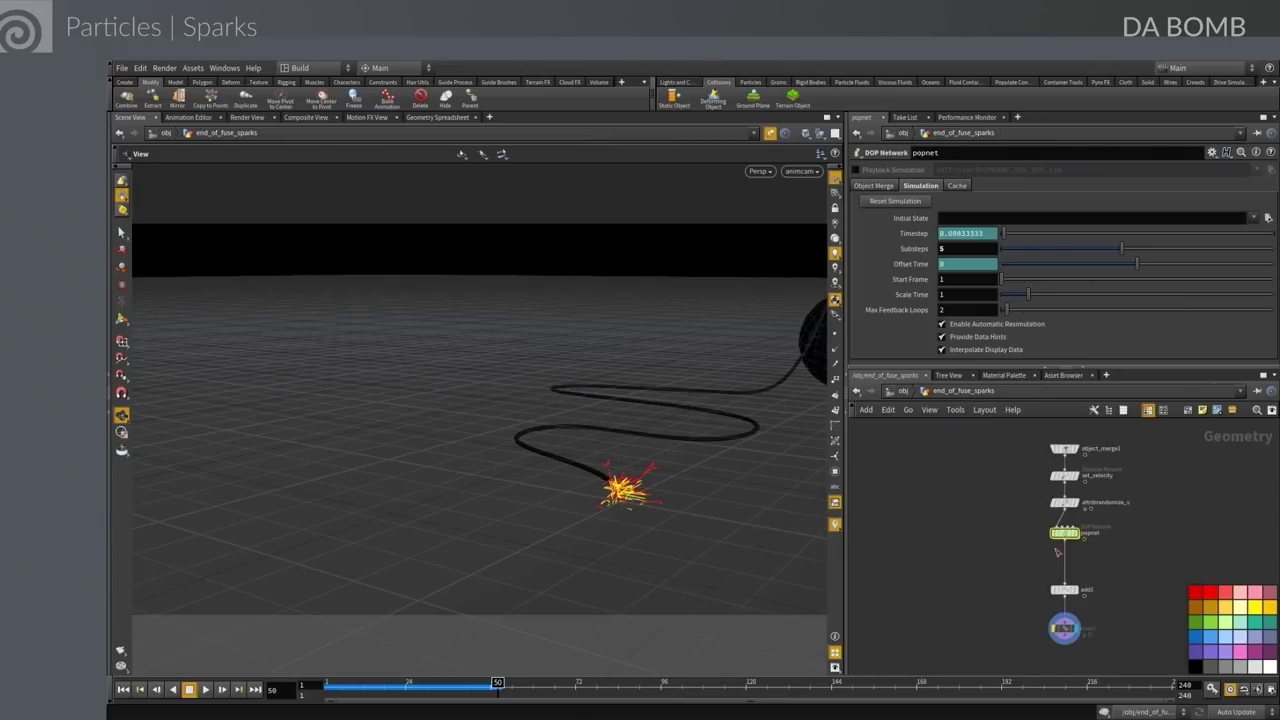
pyautogui.click(1063, 628)
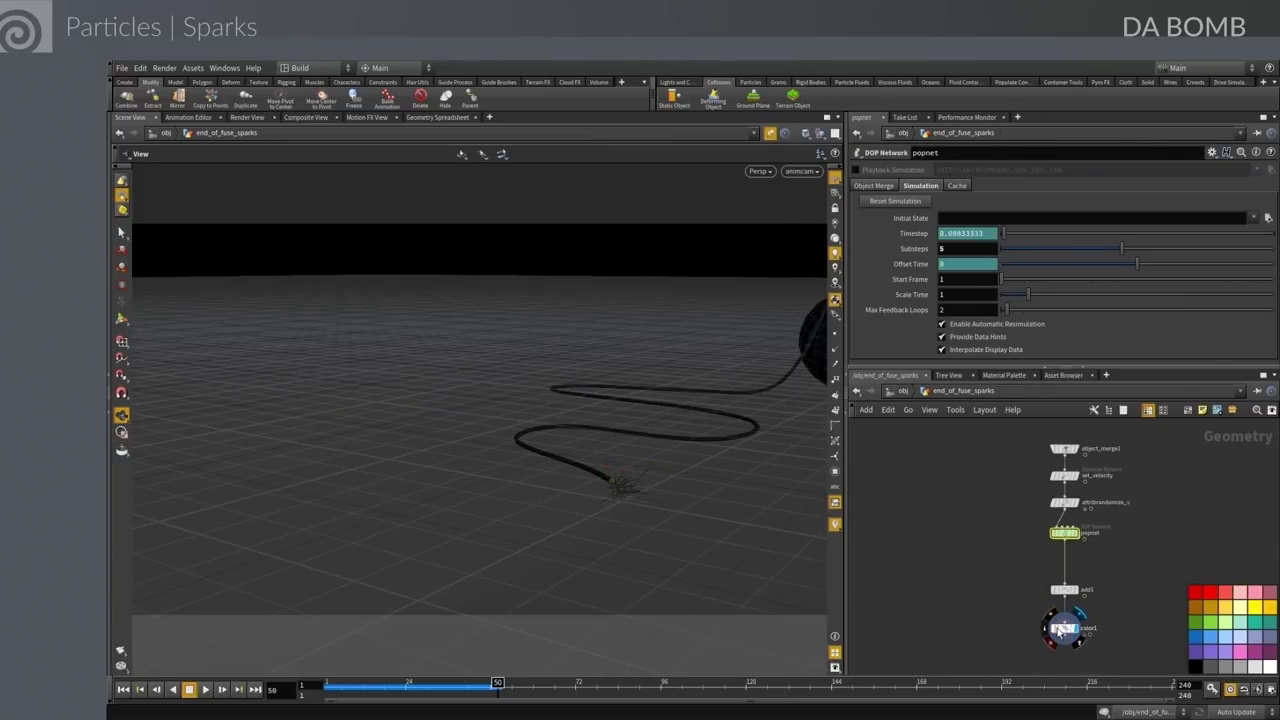
pyautogui.click(946, 246)
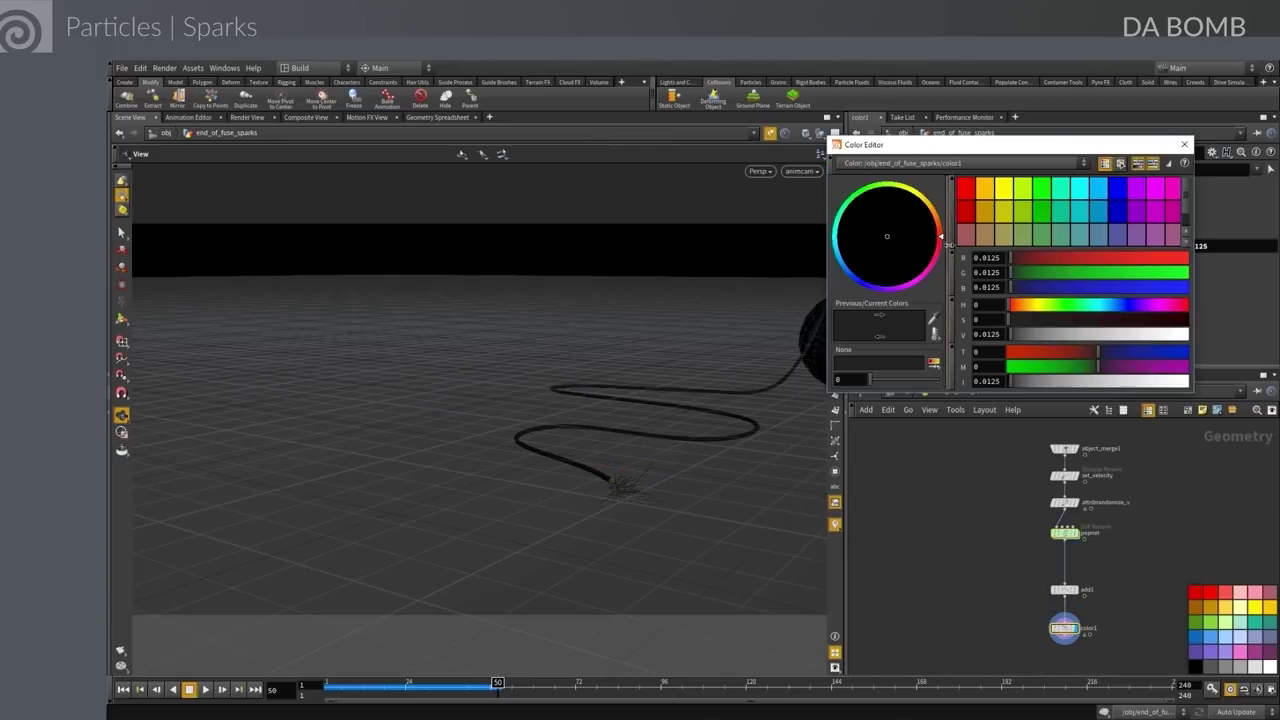
pyautogui.click(1002, 190)
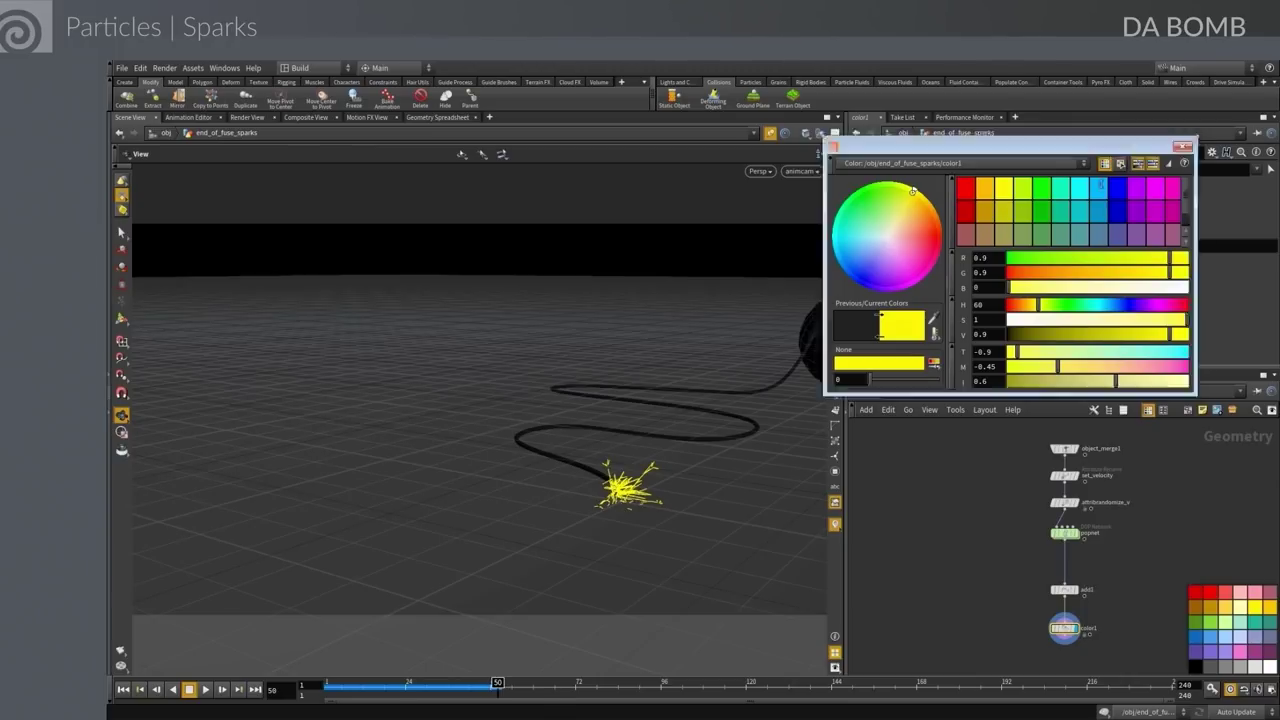
pyautogui.click(1184, 144)
# Play the recoloured sparks from the first frame to check how they follow the burning fuse
pyautogui.click(123, 689)
pyautogui.click(205, 689)
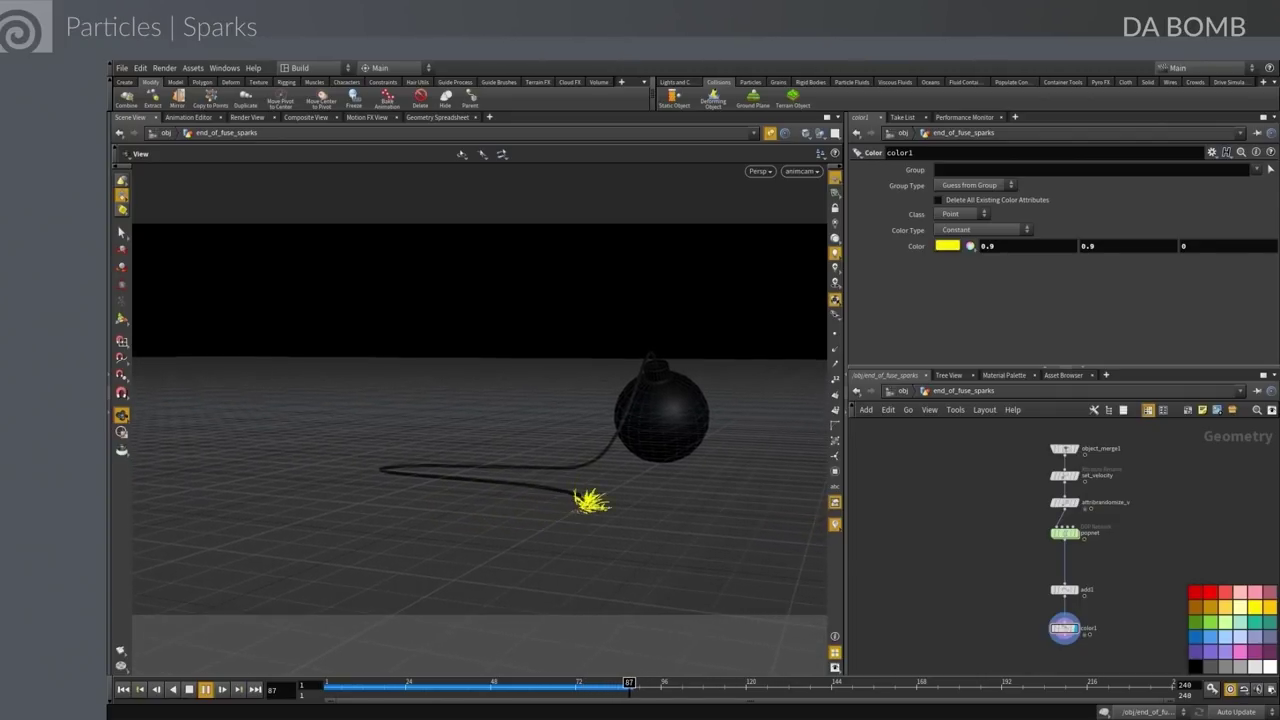
pyautogui.click(189, 689)
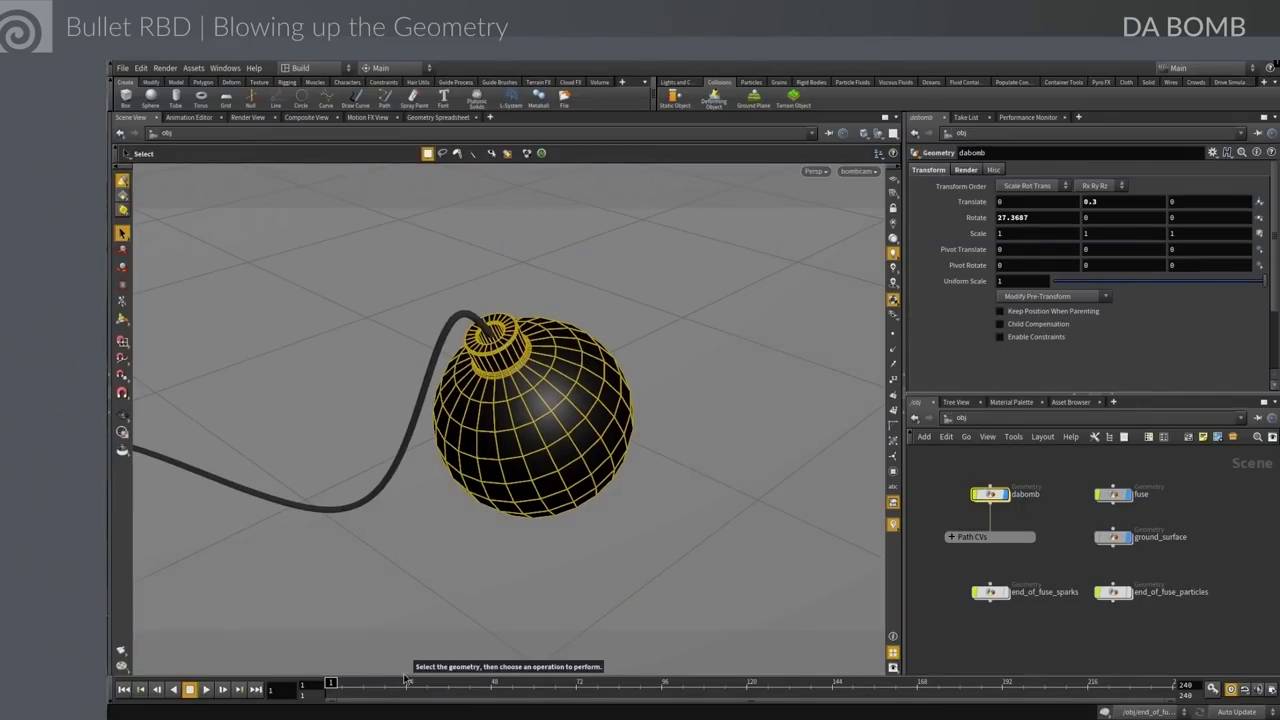
# Scrub the timeline through to frame 209 to examine the bomb geometry
pyautogui.moveTo(331, 683); pyautogui.dragTo(1010, 684)
pyautogui.moveTo(1155, 688); pyautogui.dragTo(1063, 699)
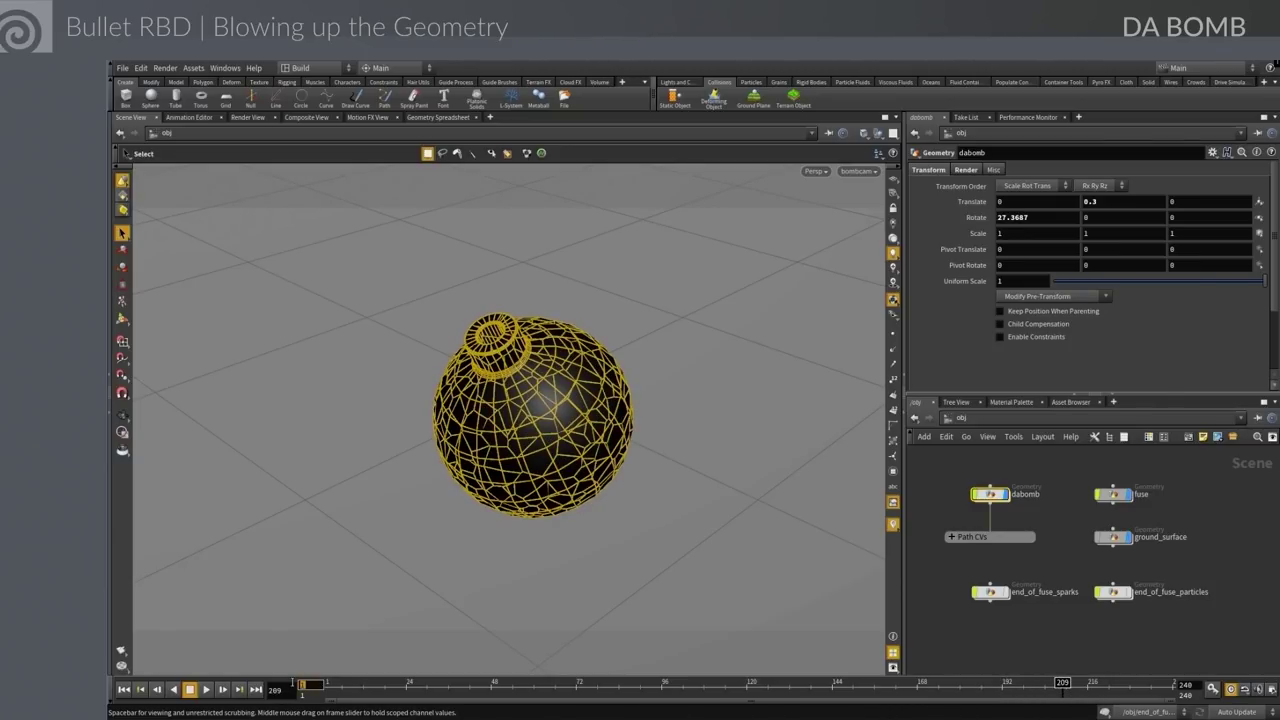
# Start the playback range at frame 190 and go back to that frame
pyautogui.press('Return')
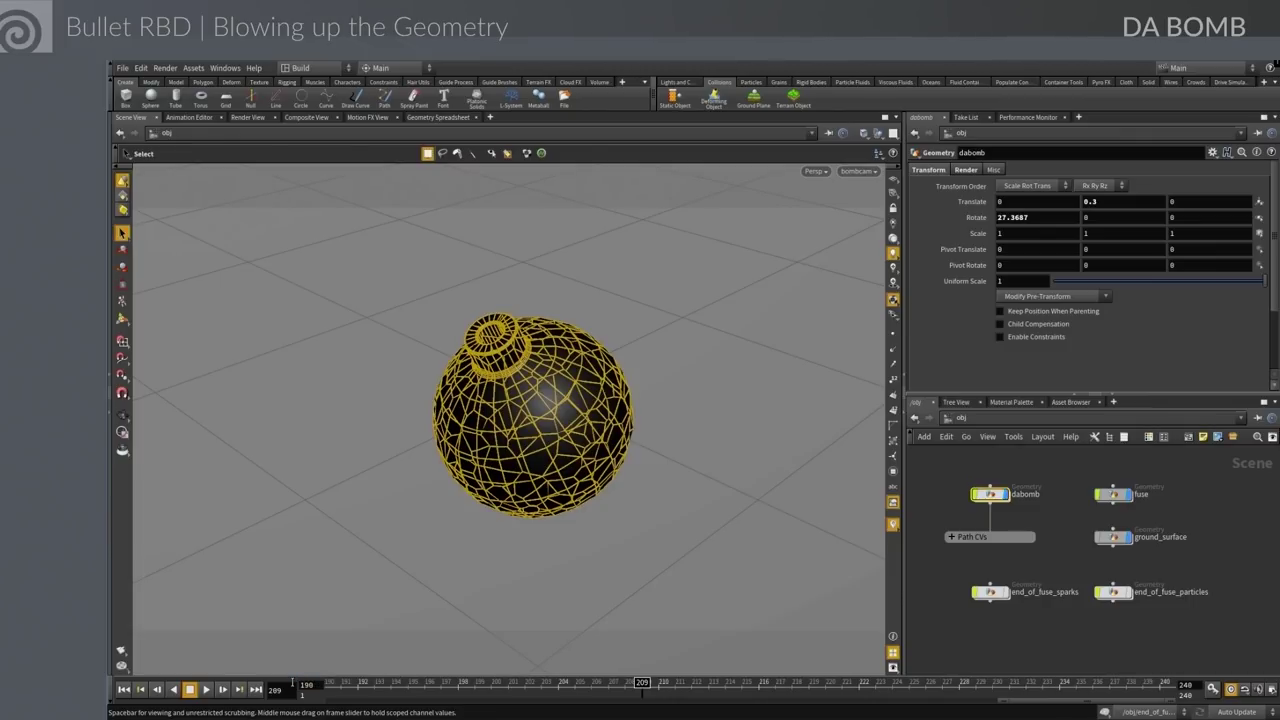
pyautogui.moveTo(642, 683); pyautogui.dragTo(557, 682)
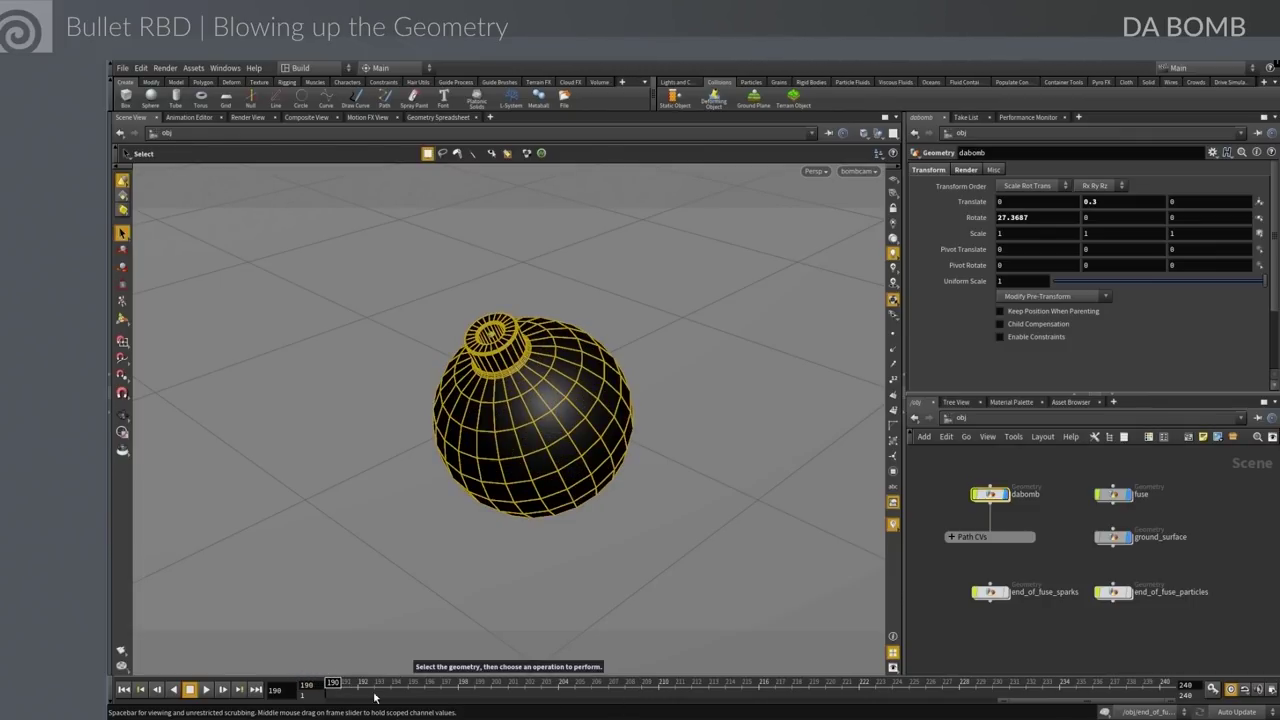
# Inside the dabomb network, display the RBD_OUT node and play through the range to check the fractured geometry
pyautogui.click(1073, 501)
pyautogui.doubleClick(998, 497)
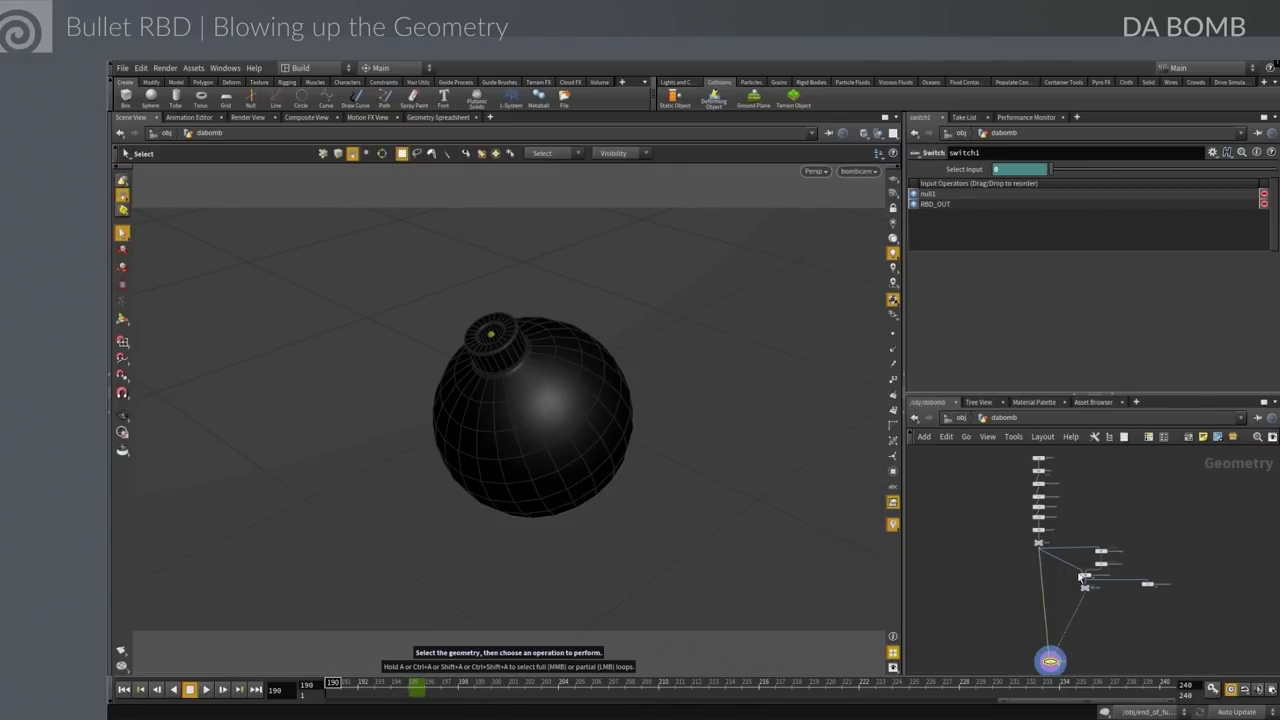
pyautogui.scroll(3, 1020, 535)
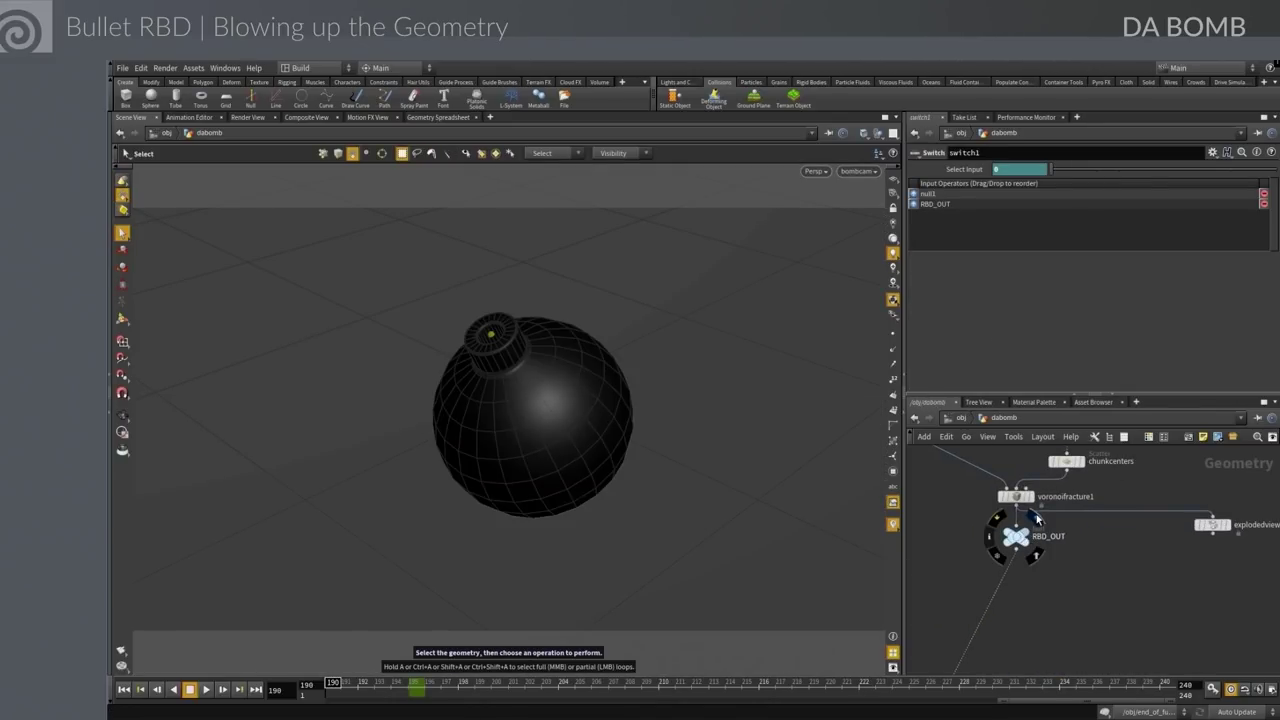
pyautogui.click(1032, 540)
pyautogui.click(1016, 536)
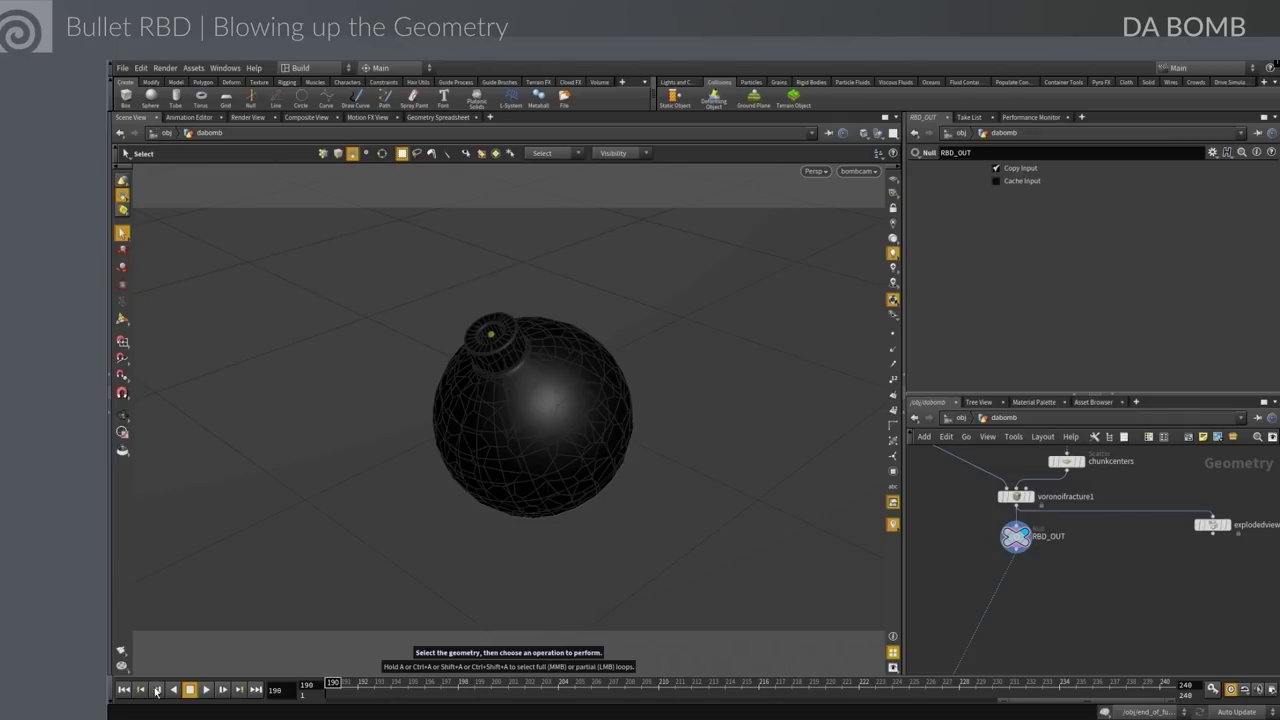
pyautogui.click(206, 695)
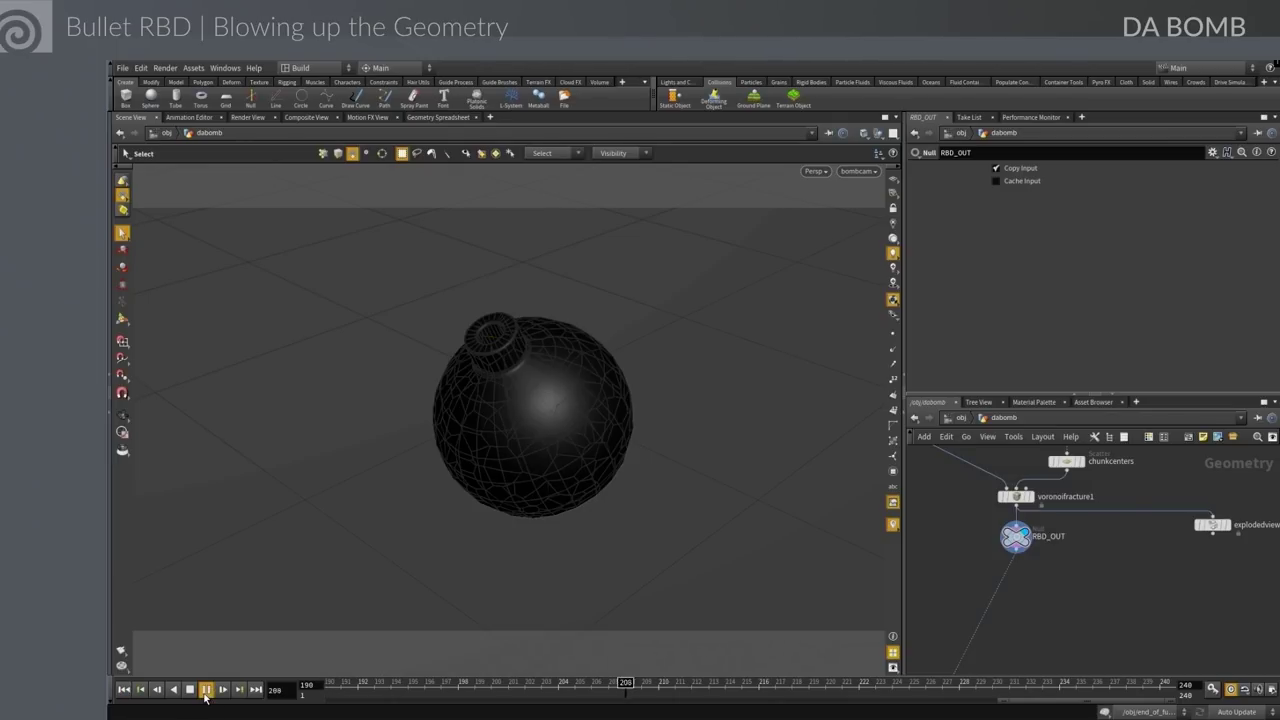
pyautogui.click(206, 690)
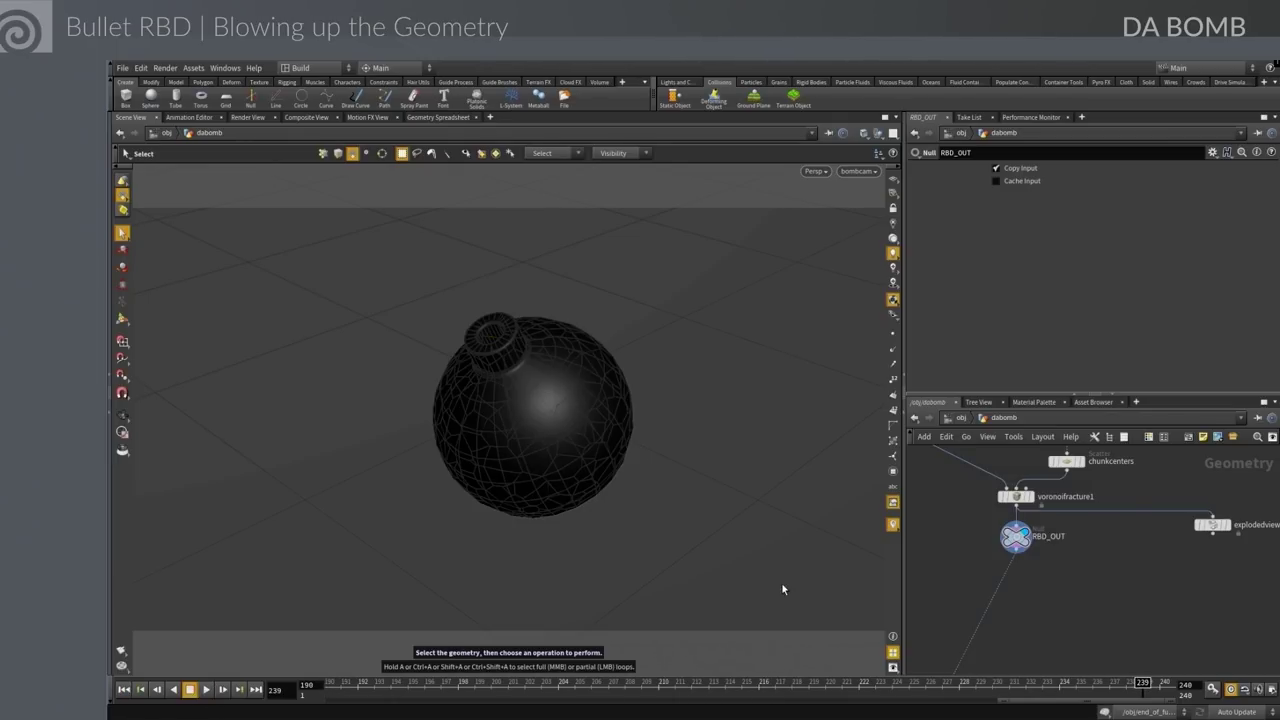
# At object level, create a DOP network below end_of_fuse_sparks and name it bombRBD
pyautogui.press('u')
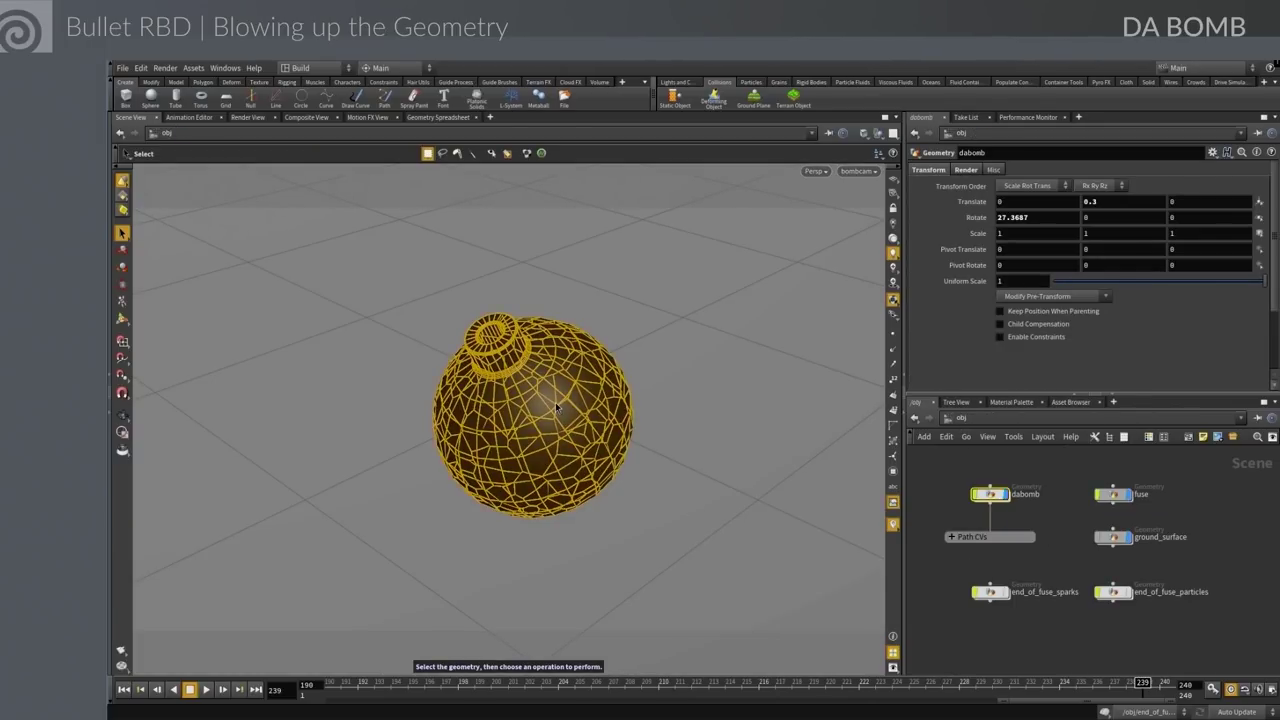
pyautogui.click(1012, 618)
pyautogui.press('Tab')
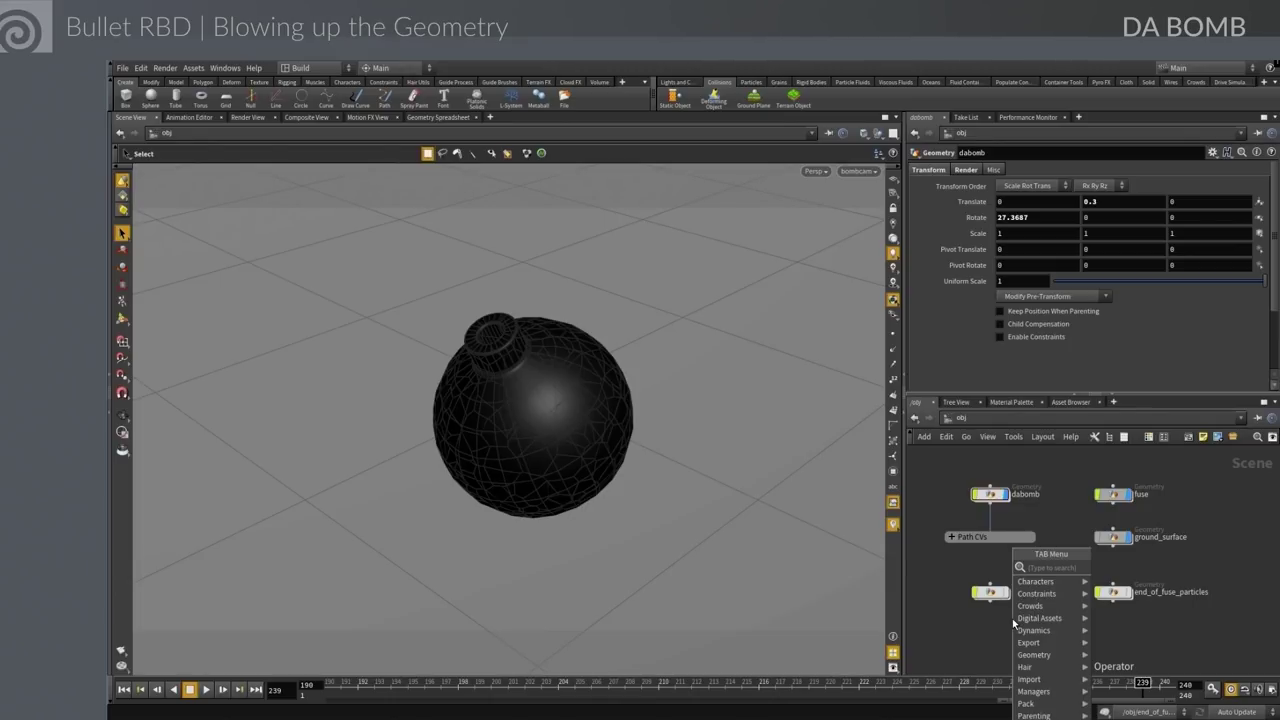
pyautogui.write('dop')
pyautogui.press('Return')
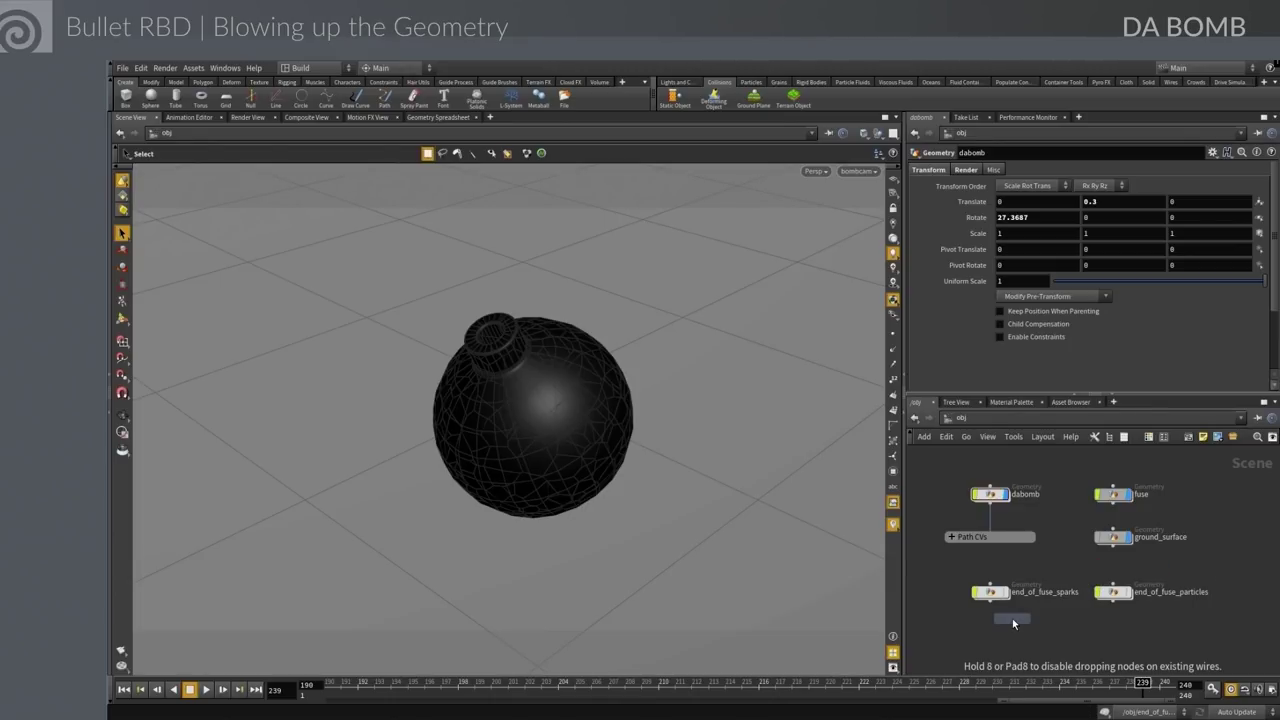
pyautogui.click(990, 633)
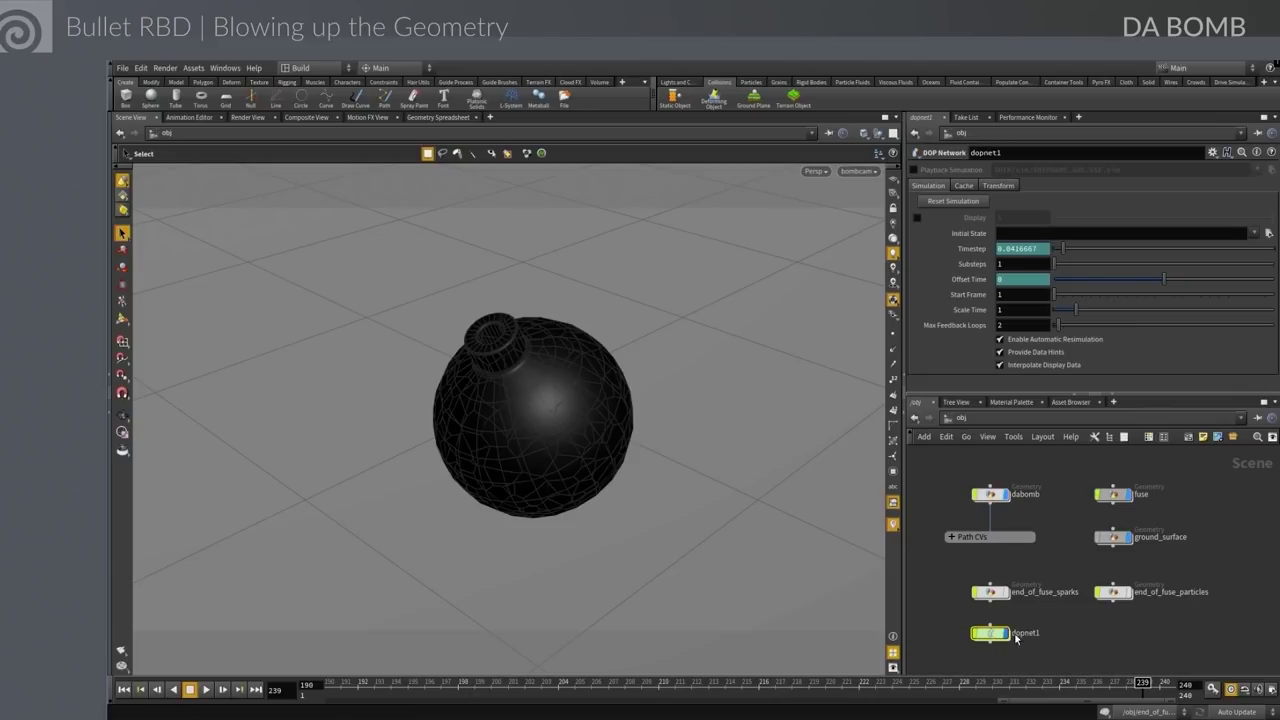
pyautogui.write('bom')
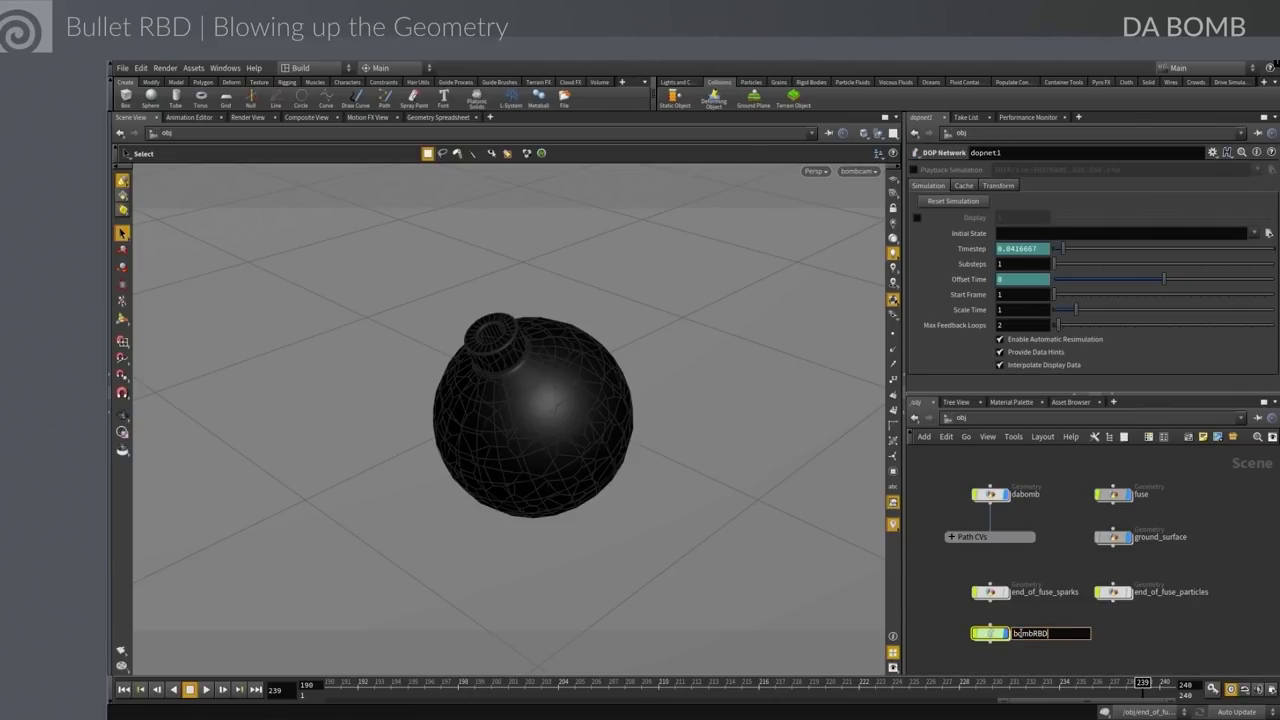
pyautogui.write('bRBD')
pyautogui.press('Return')
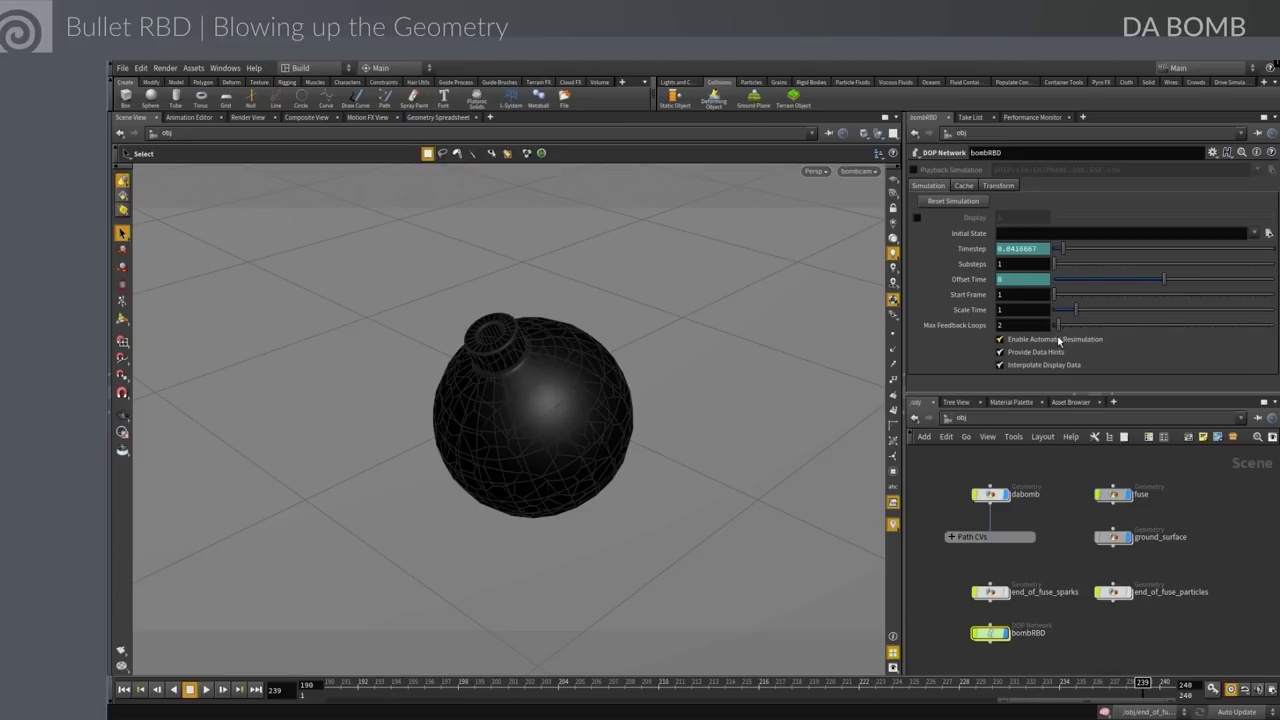
# Set bombRBD's start frame to 195 and make it the current simulation network
pyautogui.click(999, 295)
pyautogui.write('195')
pyautogui.press('Return')
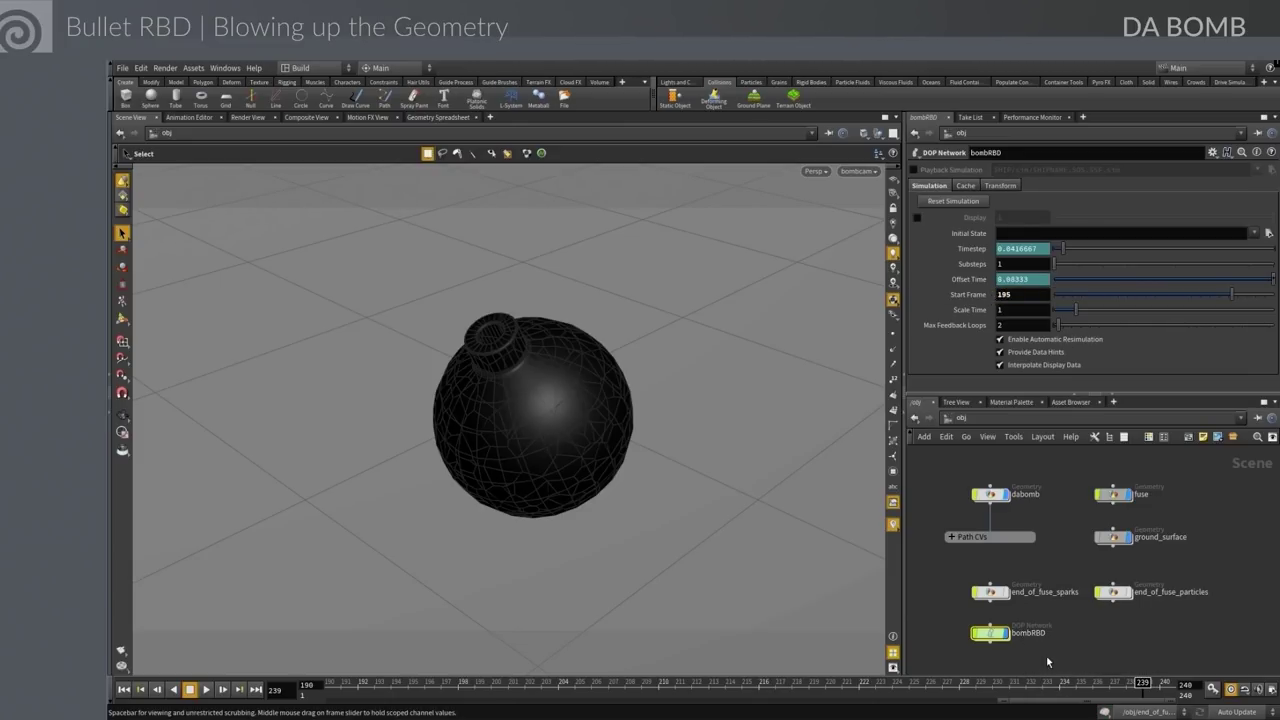
pyautogui.moveTo(1007, 640)
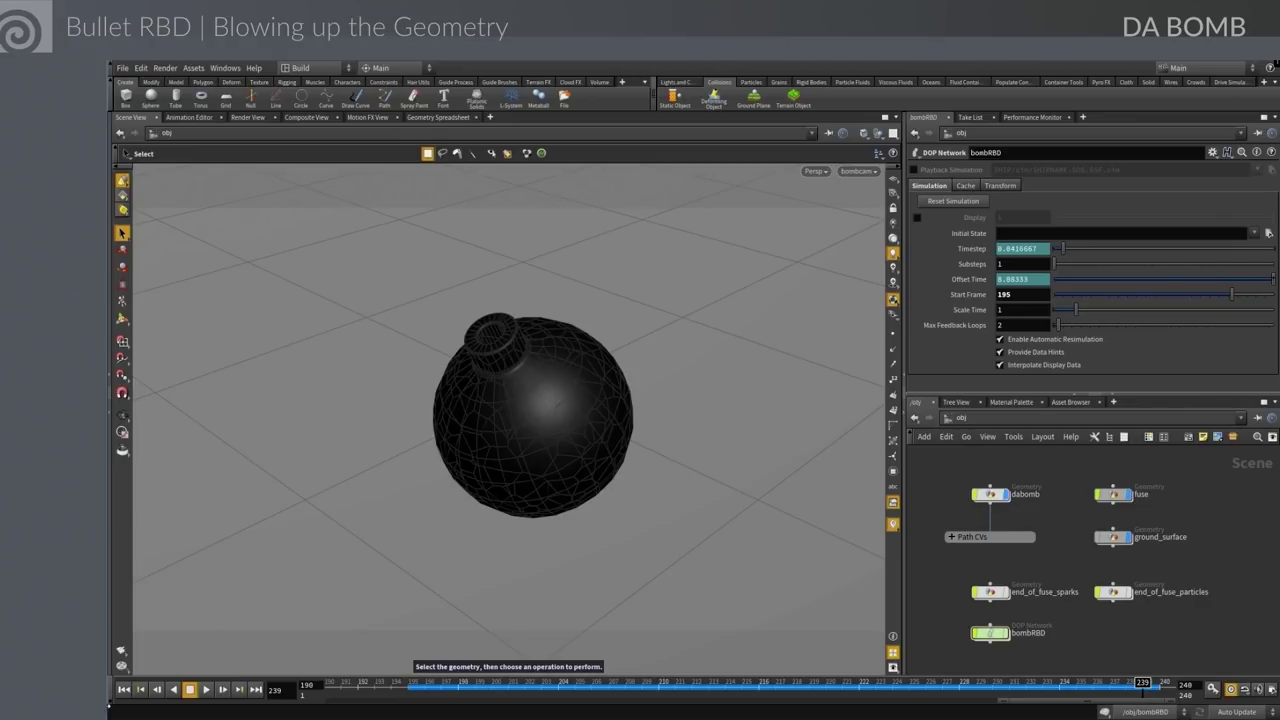
# Return to frame 190 and turn the dabomb geometry into an RBD fractured object of the RBD Packed Object type
pyautogui.click(123, 689)
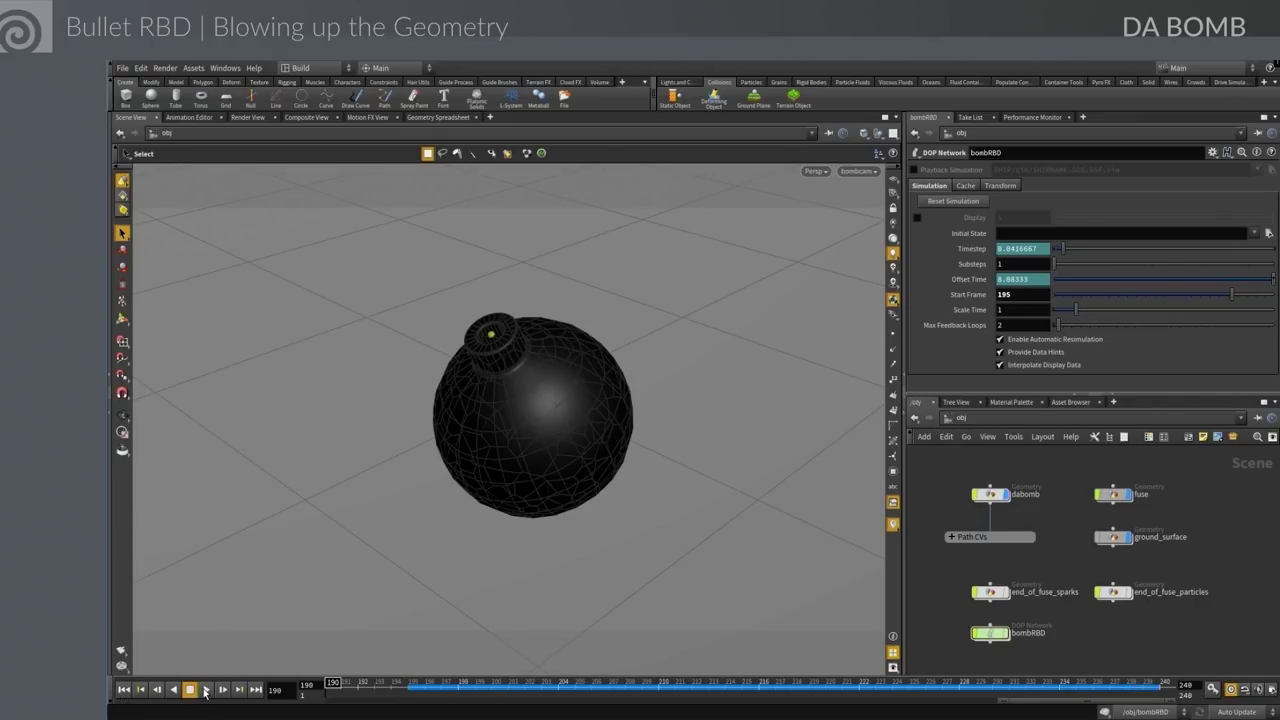
pyautogui.click(603, 488)
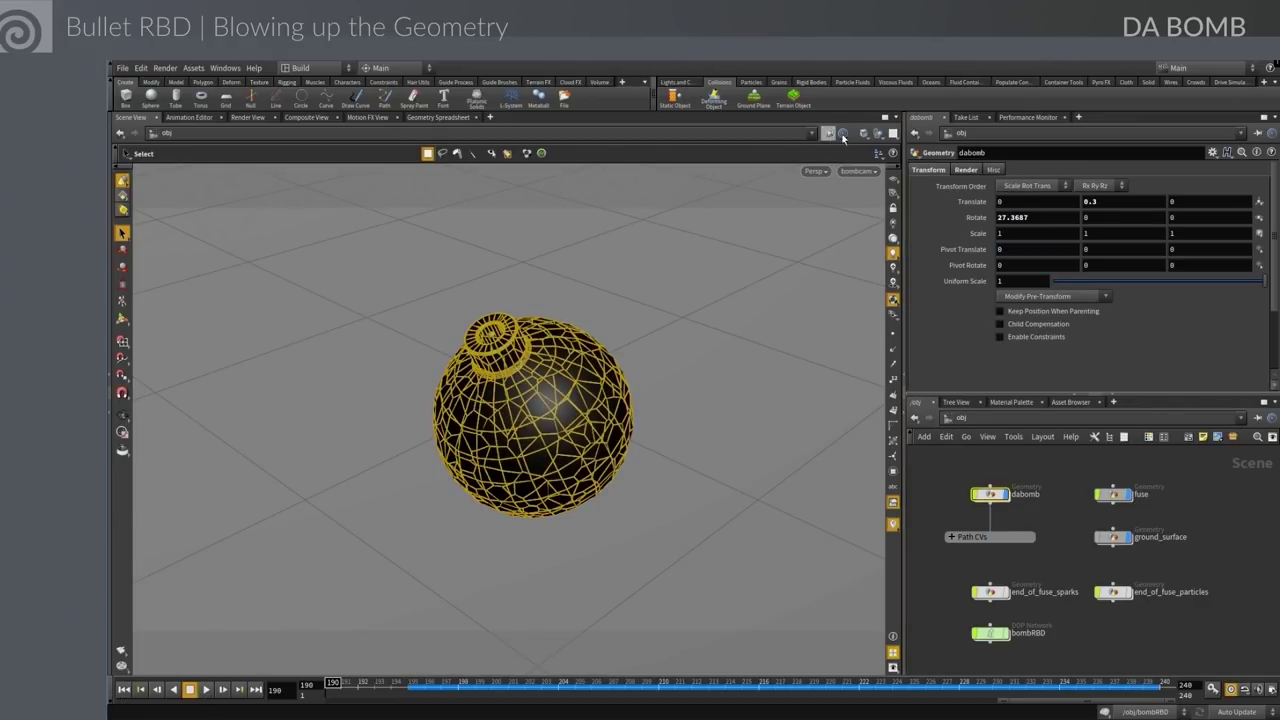
pyautogui.click(809, 82)
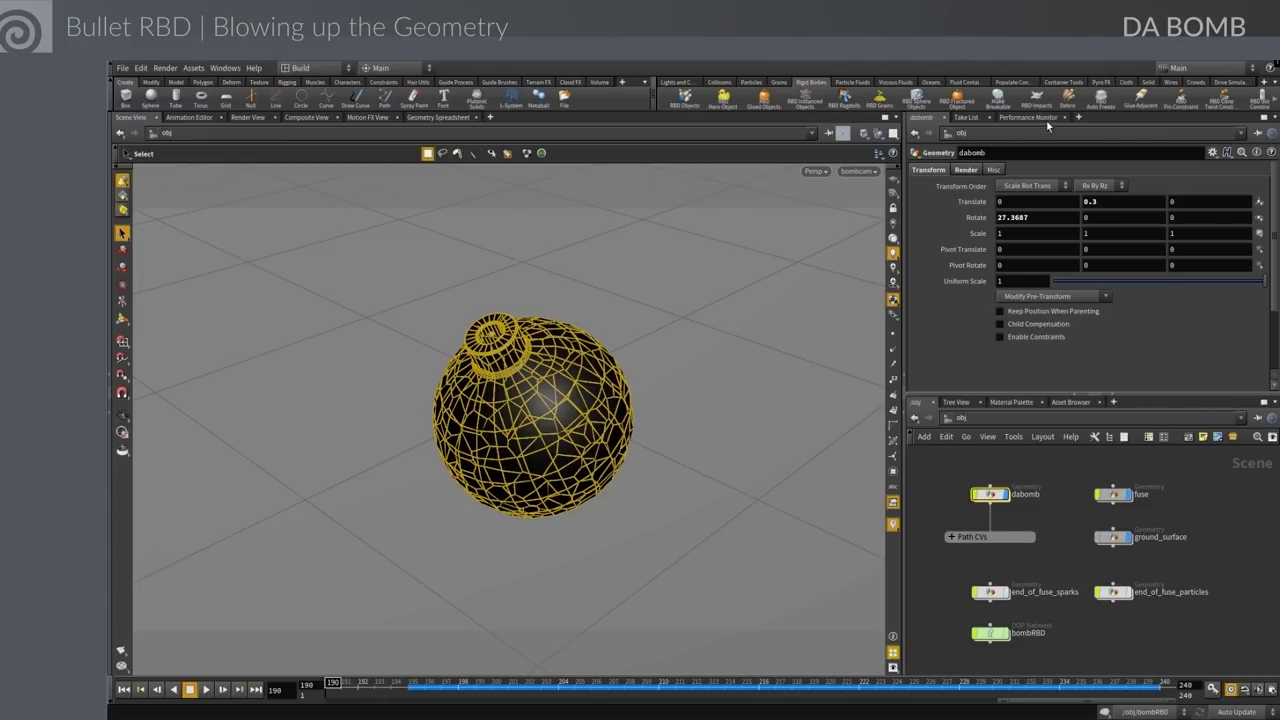
pyautogui.click(957, 100)
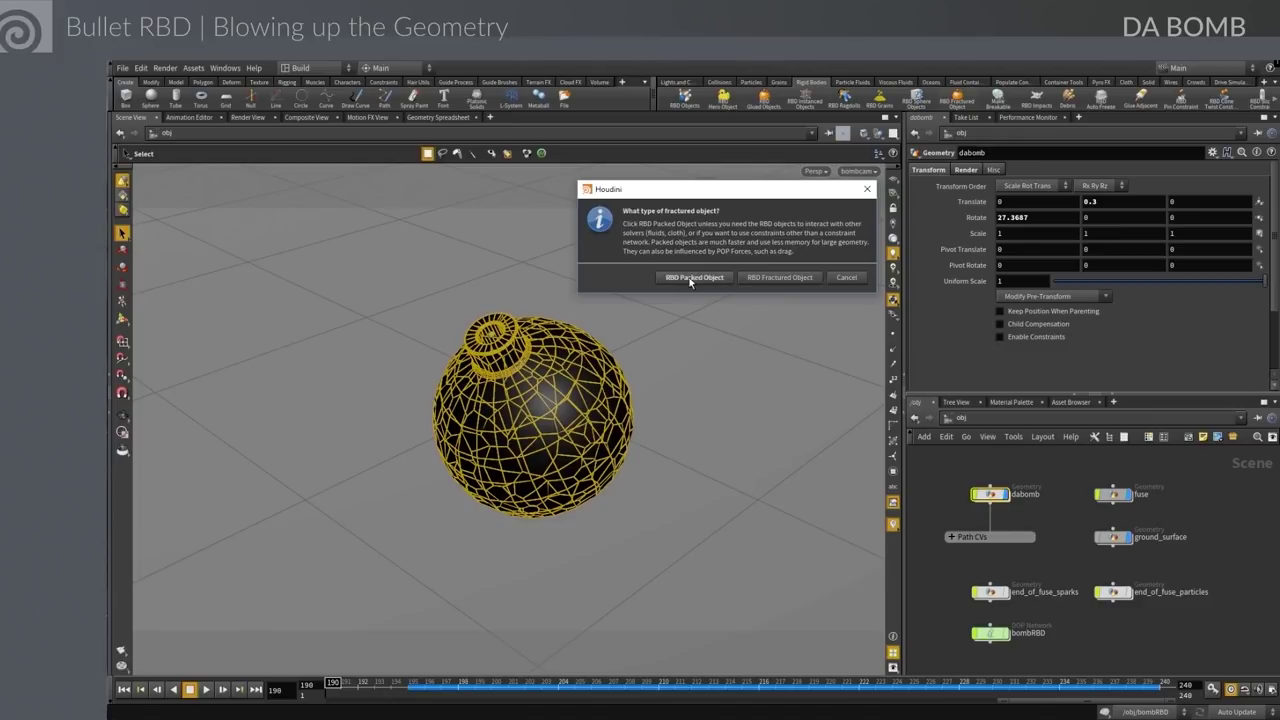
pyautogui.click(691, 277)
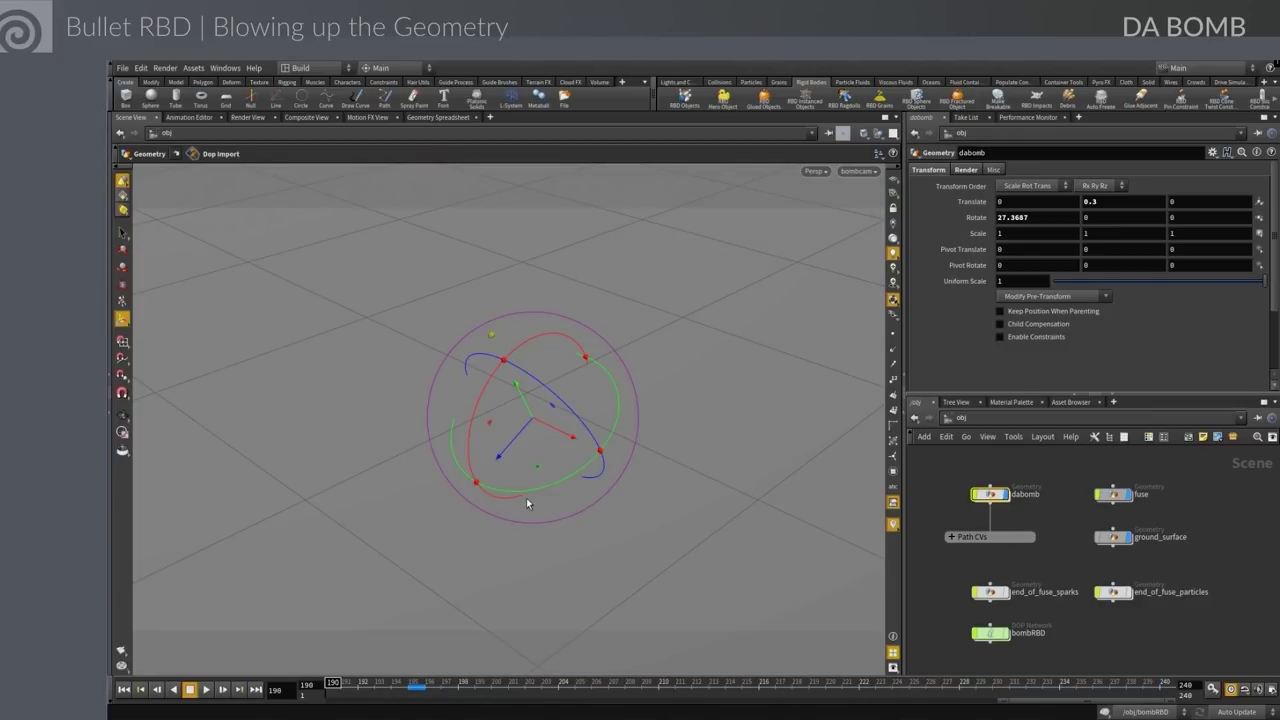
# Play the simulation from the range start and scrub to frame 201 to check how the packed bomb behaves
pyautogui.click(207, 690)
pyautogui.click(189, 690)
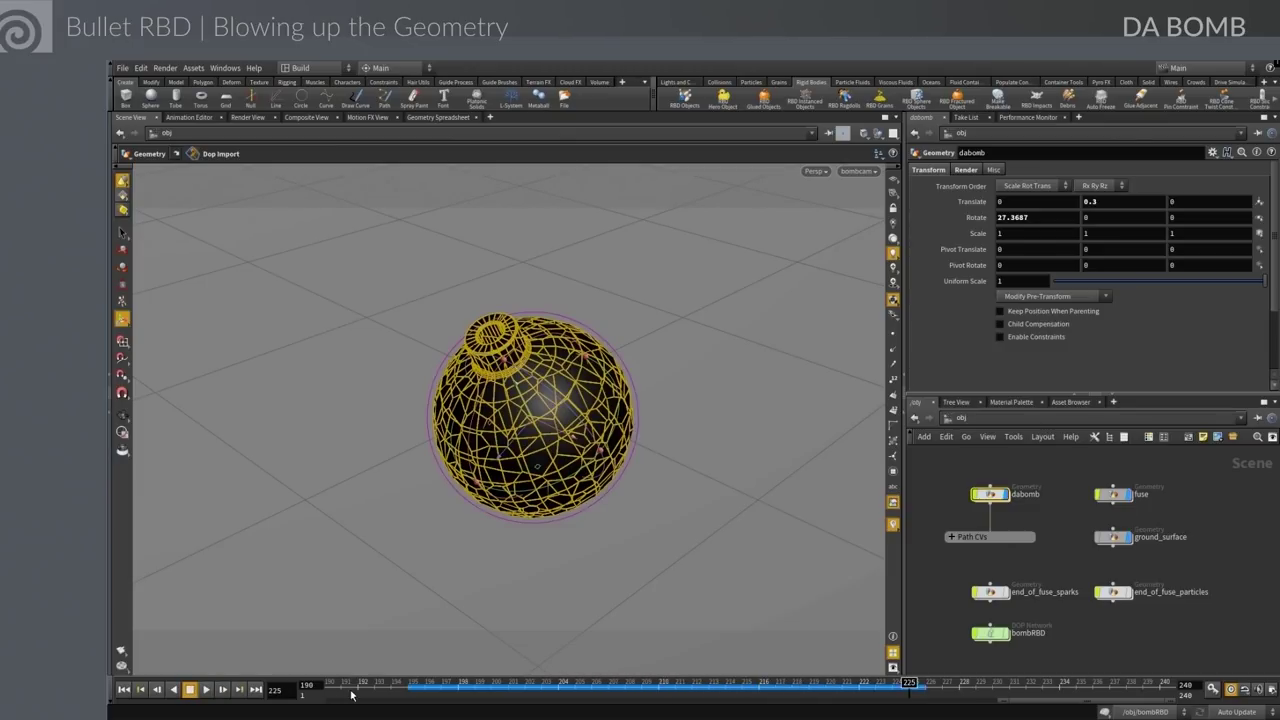
pyautogui.click(341, 684)
pyautogui.click(207, 690)
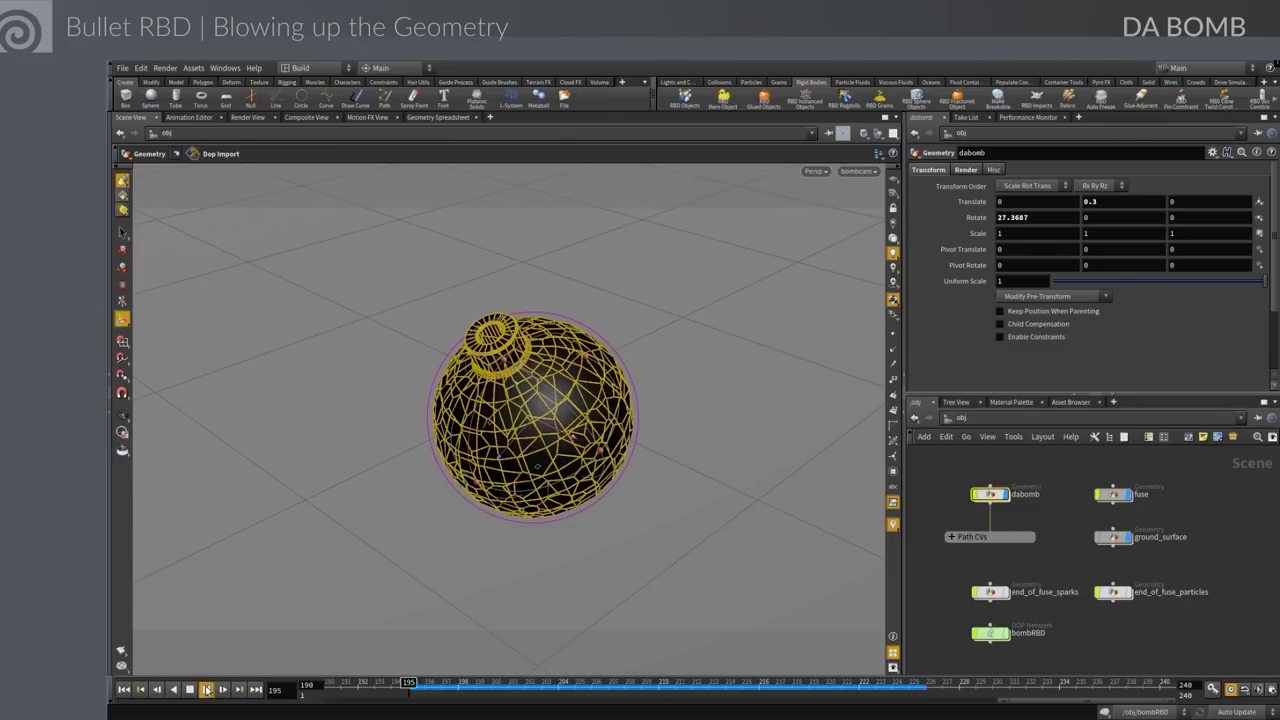
pyautogui.click(189, 690)
pyautogui.moveTo(479, 688); pyautogui.dragTo(508, 688)
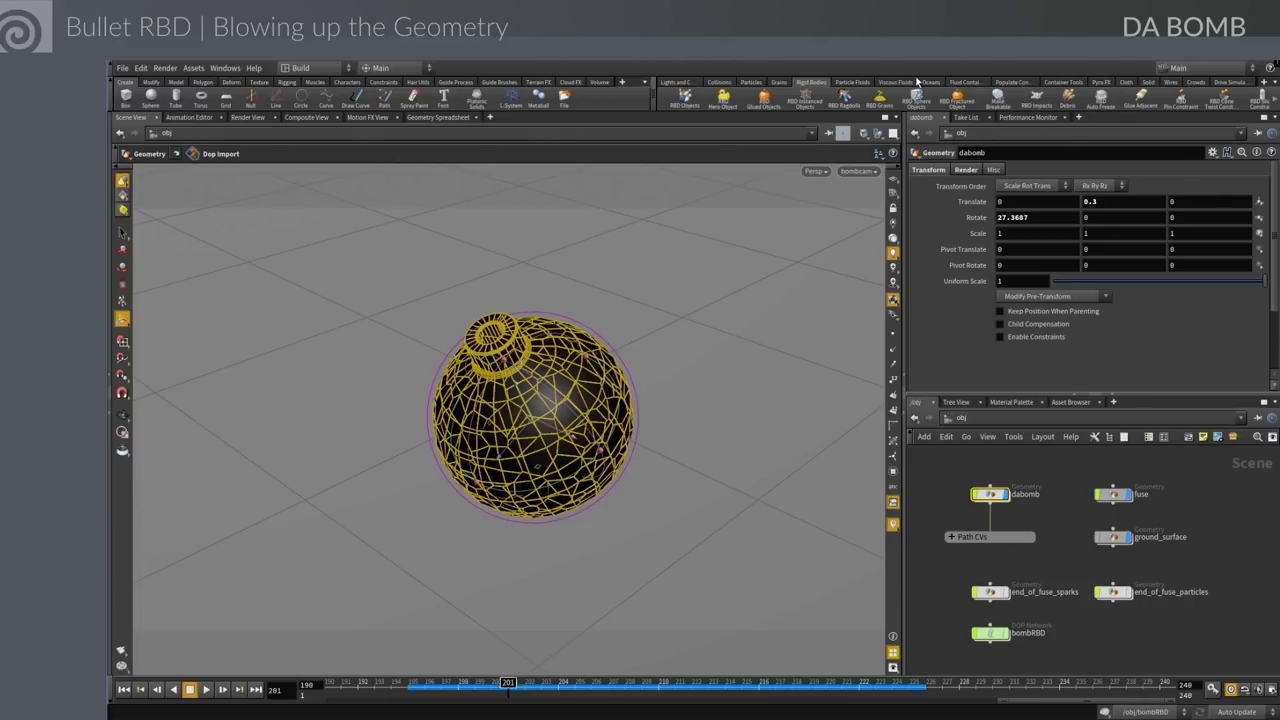
# Add a Gravity Force to the dabomb packed object in the bombRBD network
pyautogui.click(1230, 81)
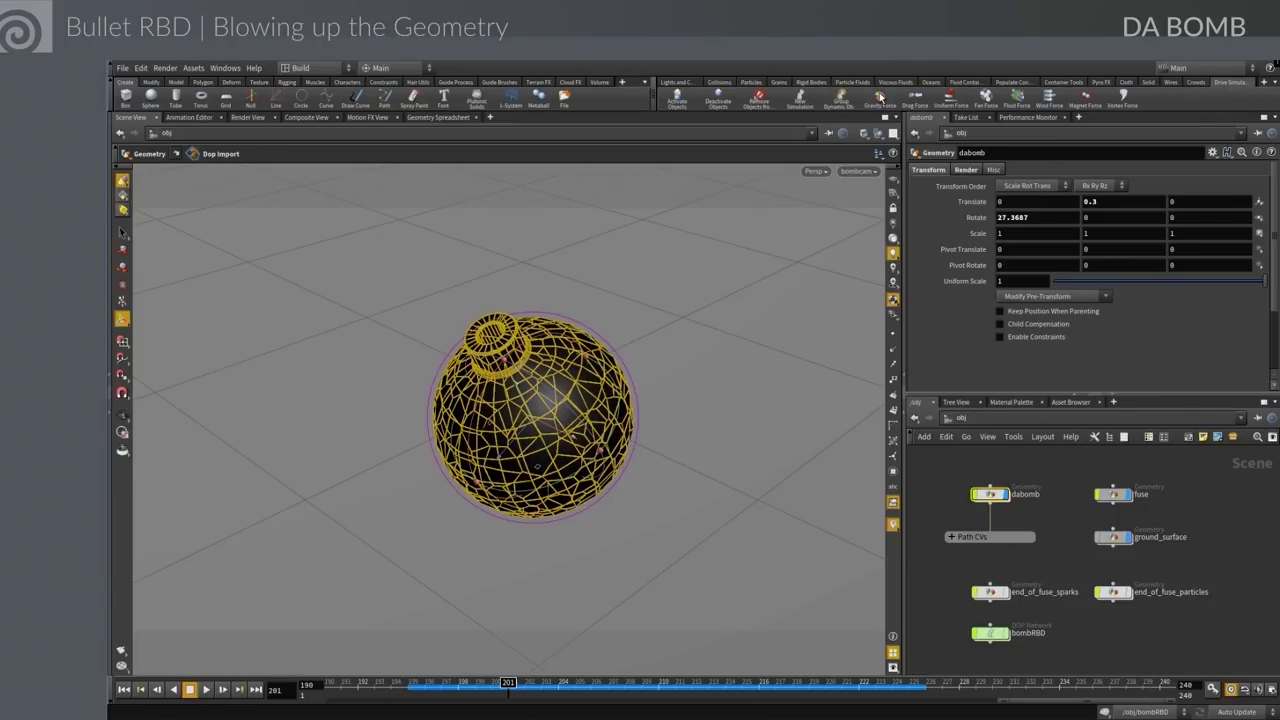
pyautogui.click(879, 96)
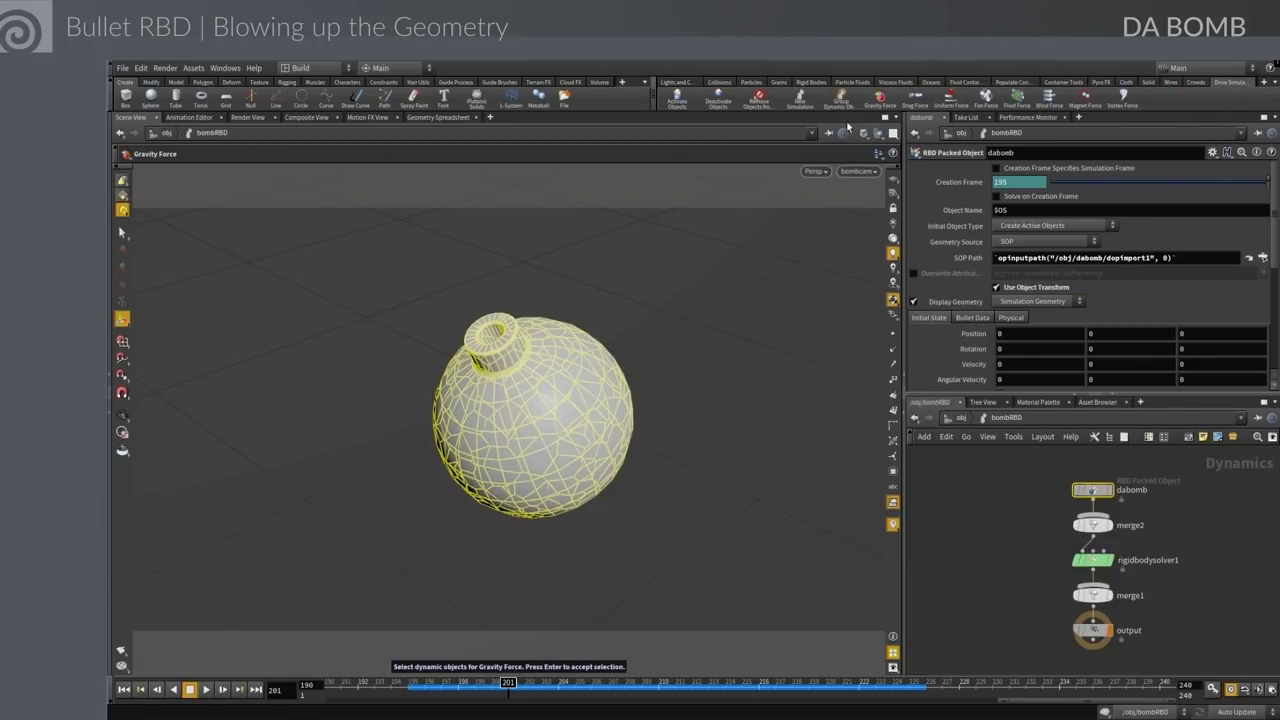
pyautogui.press('Return')
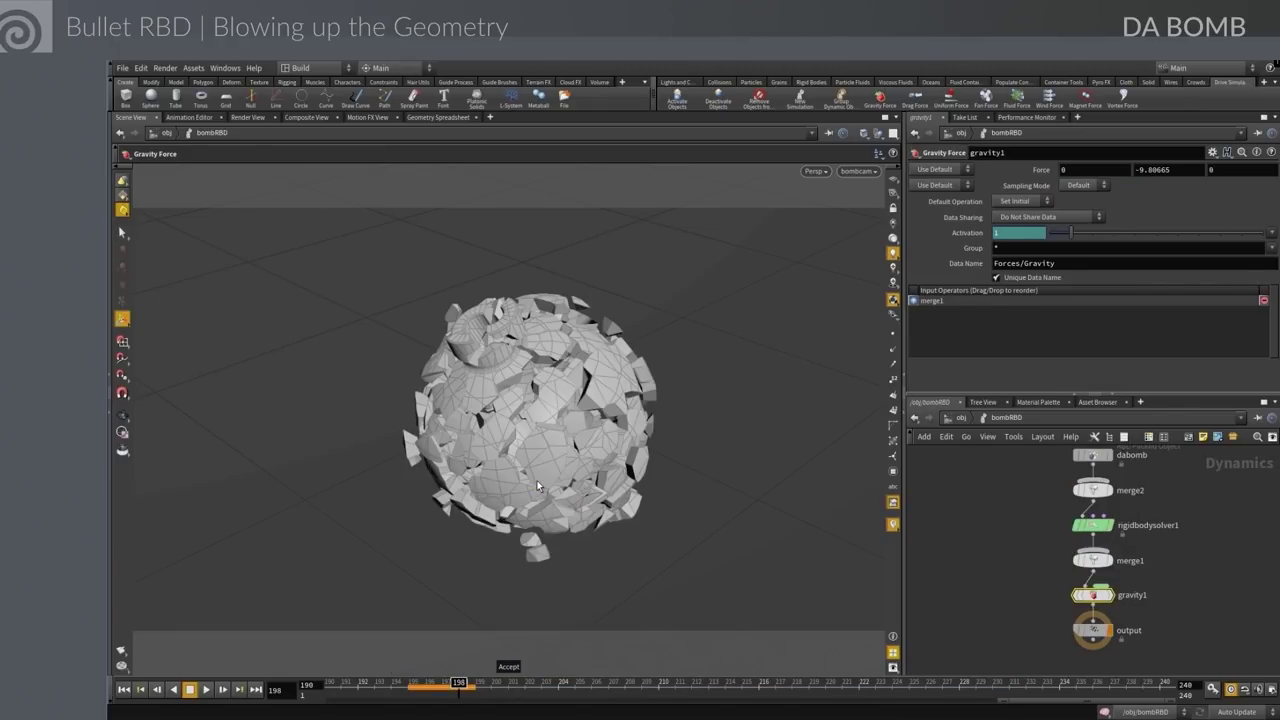
# Replay the simulation from frame 190, then return to object level and examine the bomb at frame 197
pyautogui.moveTo(345, 688); pyautogui.dragTo(328, 688)
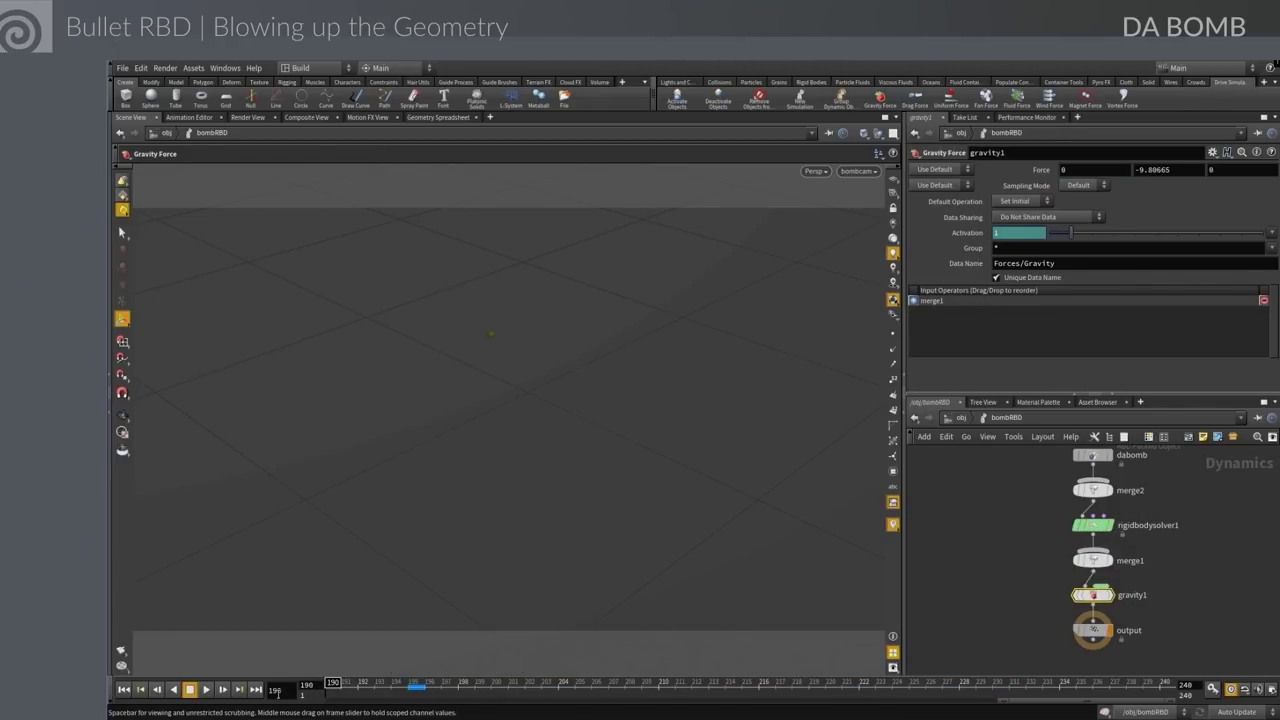
pyautogui.click(206, 689)
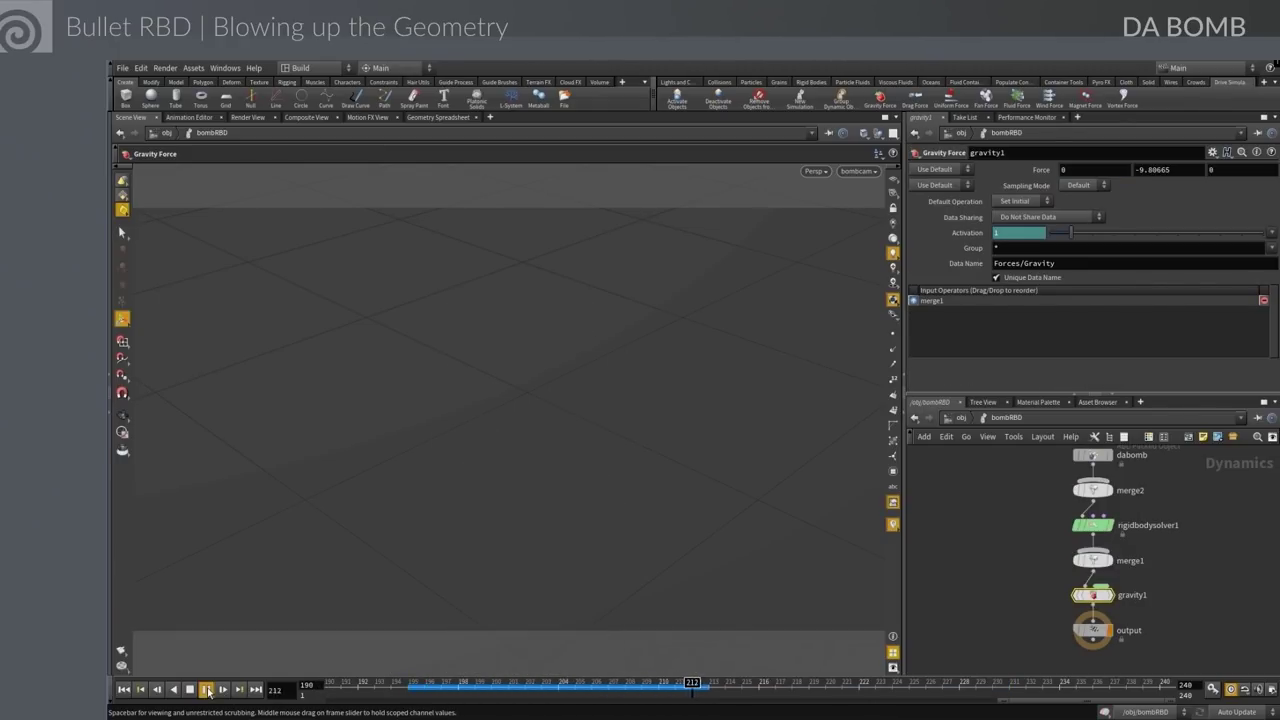
pyautogui.click(189, 689)
pyautogui.click(123, 689)
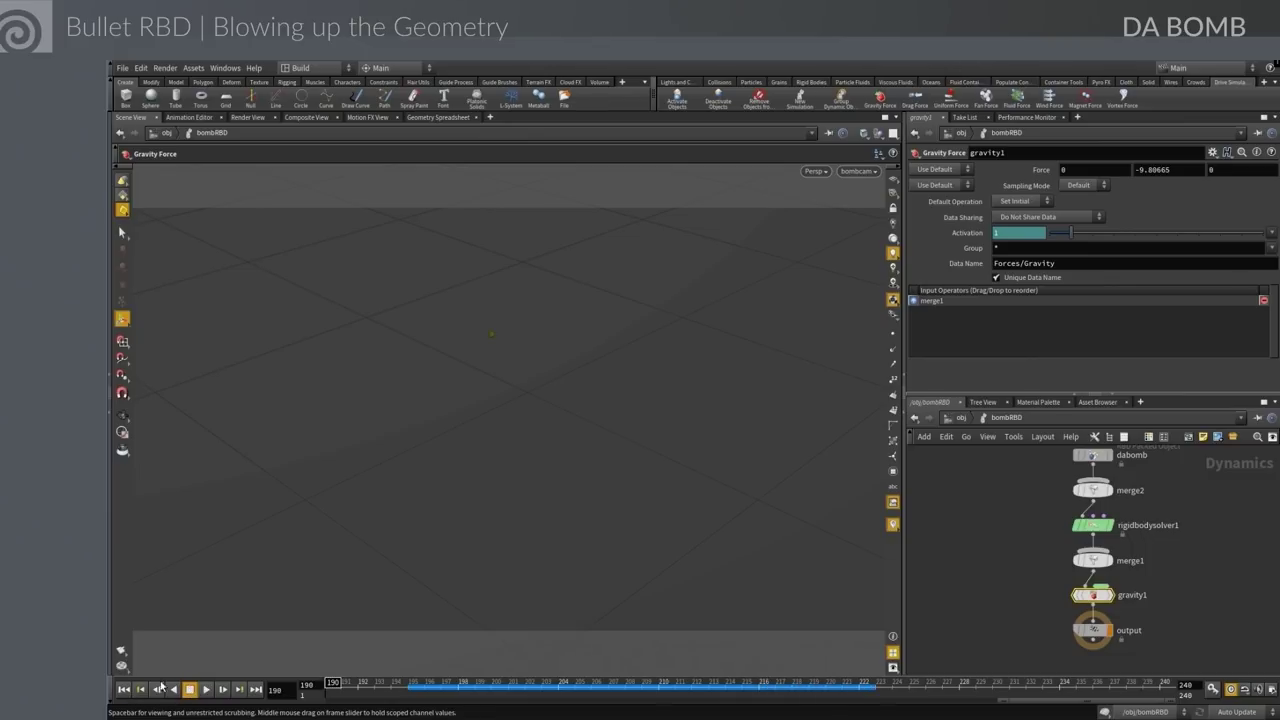
pyautogui.click(957, 417)
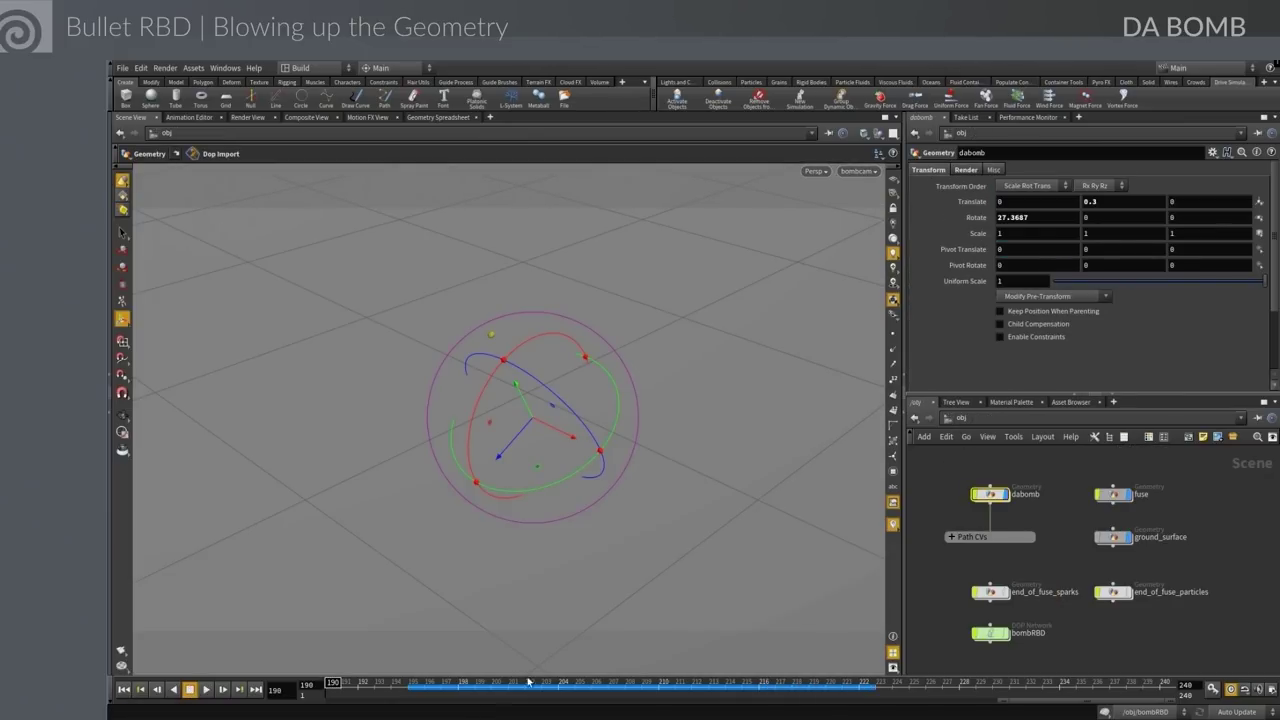
pyautogui.click(437, 686)
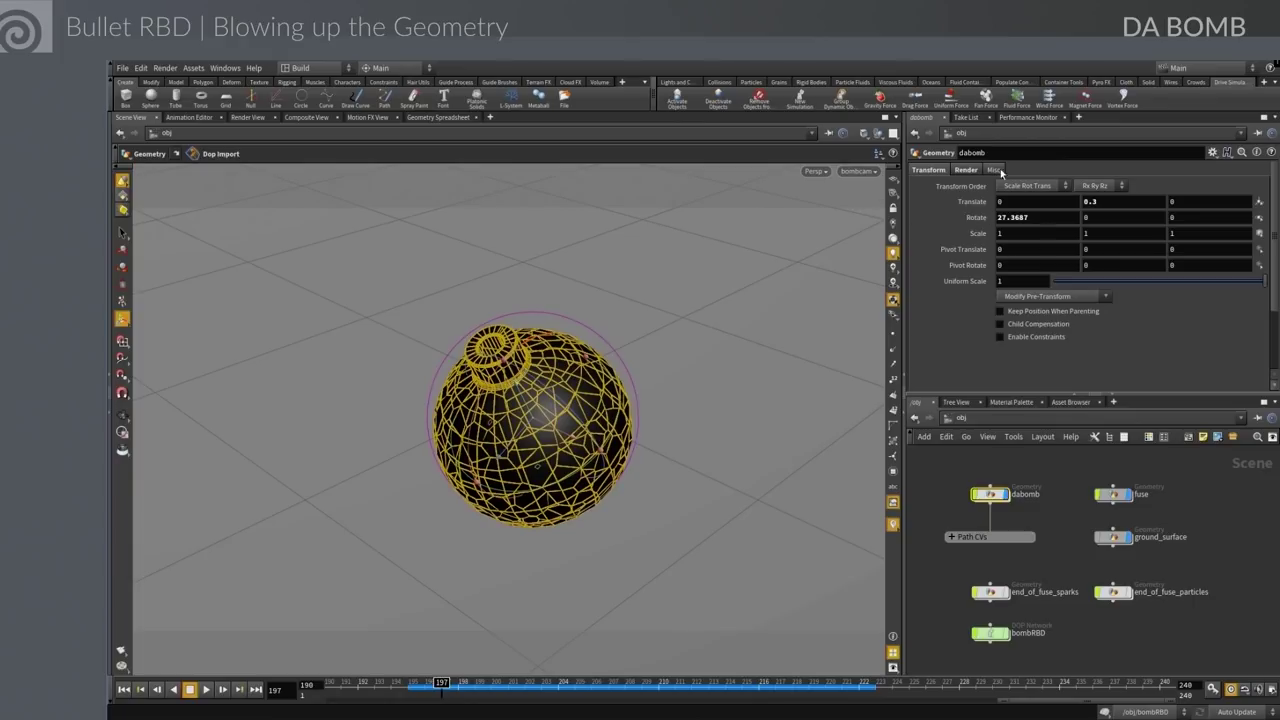
# Add a collision ground plane to the bomb simulation and hide its display in the viewport
pyautogui.click(719, 82)
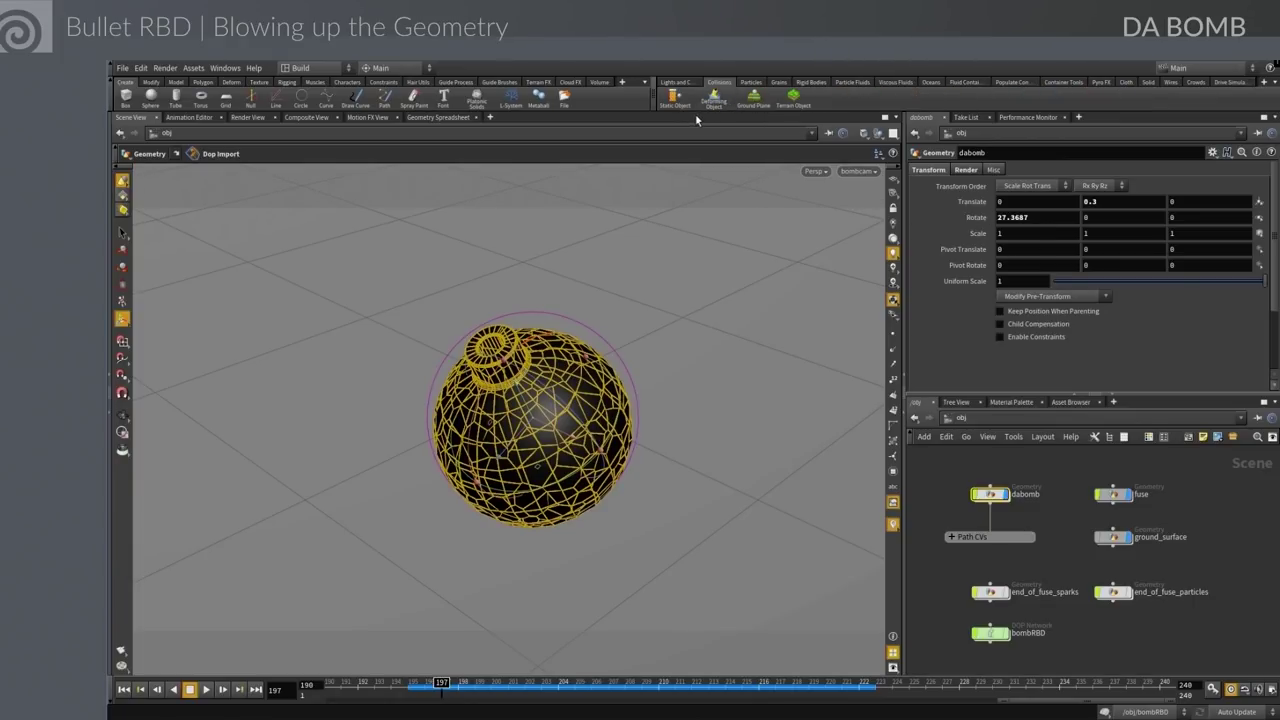
pyautogui.click(753, 97)
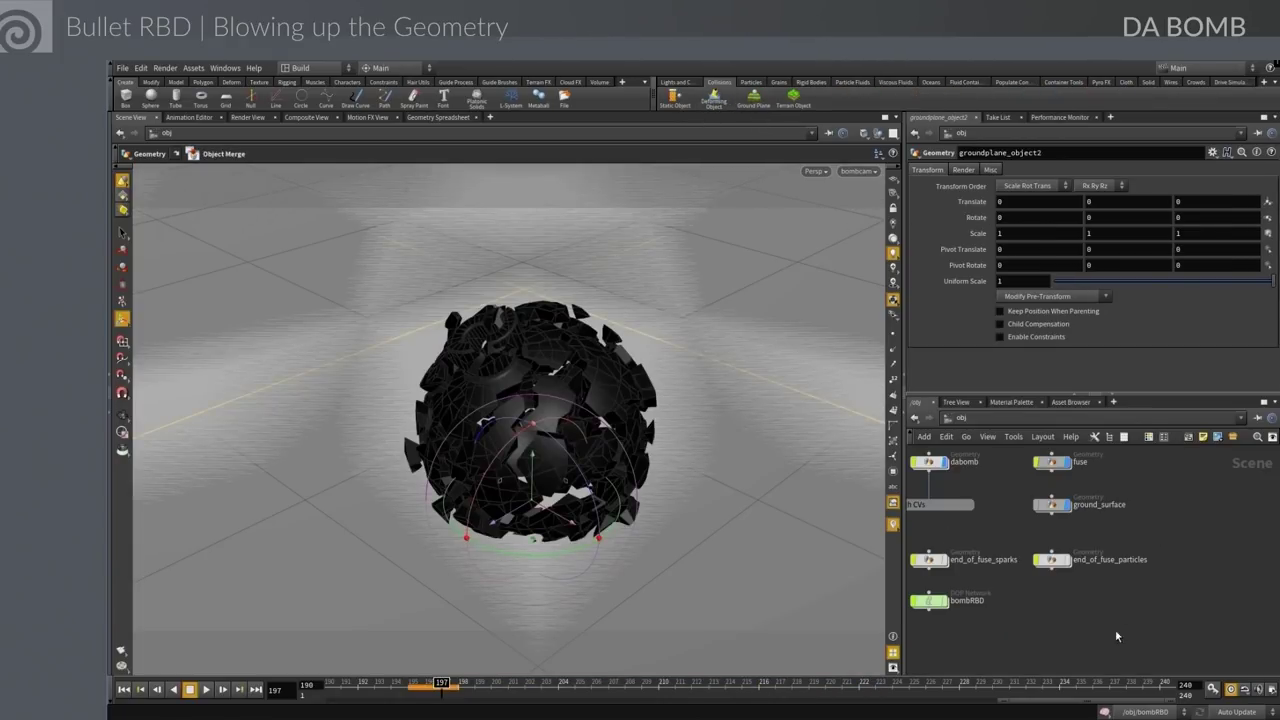
pyautogui.scroll(-3, 1161, 626)
pyautogui.moveTo(1138, 630); pyautogui.dragTo(971, 565)
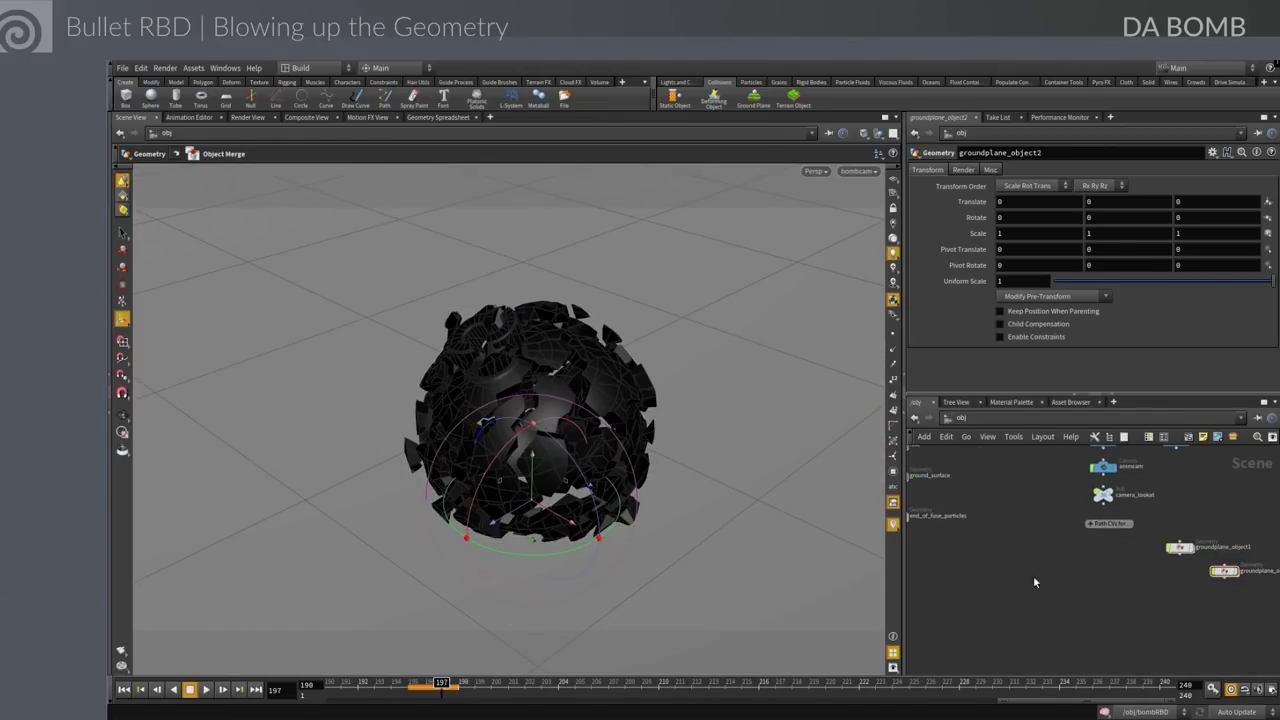
pyautogui.moveTo(1034, 580); pyautogui.dragTo(1110, 623)
pyautogui.scroll(5, 1110, 623)
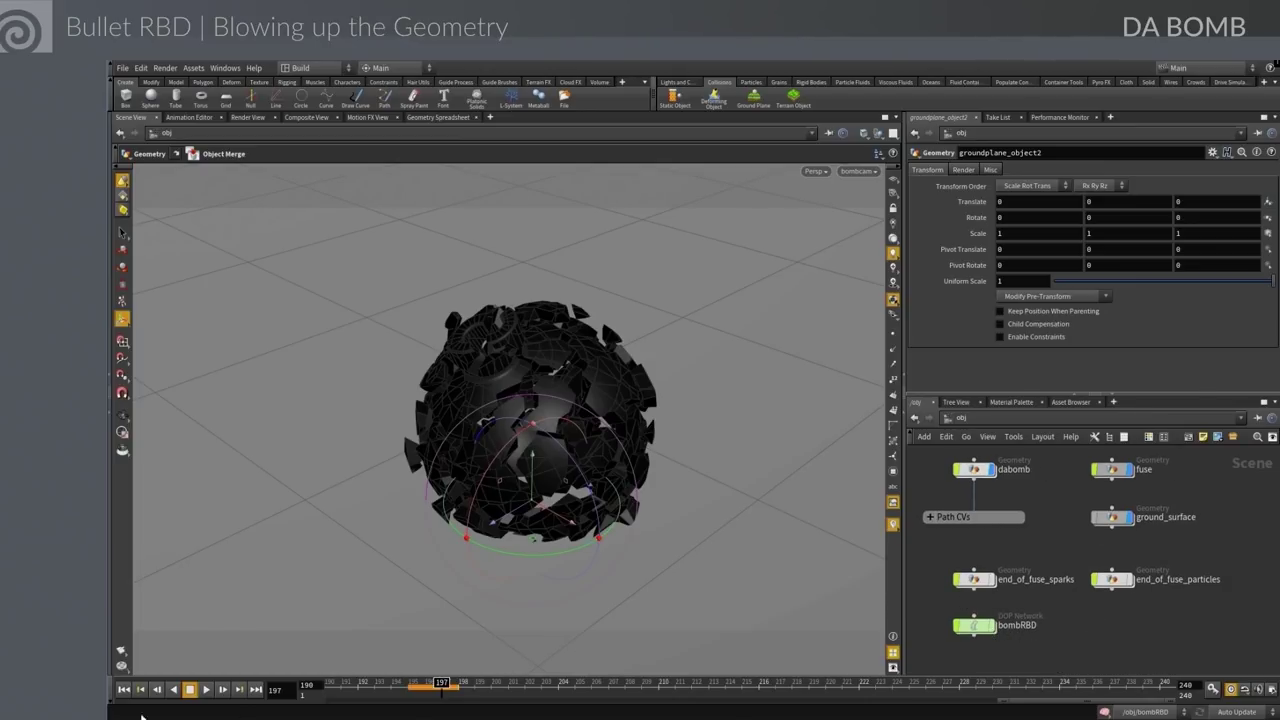
# Replay the simulation from frame 190 to check the ground collision, and scrub back to frame 195
pyautogui.click(123, 689)
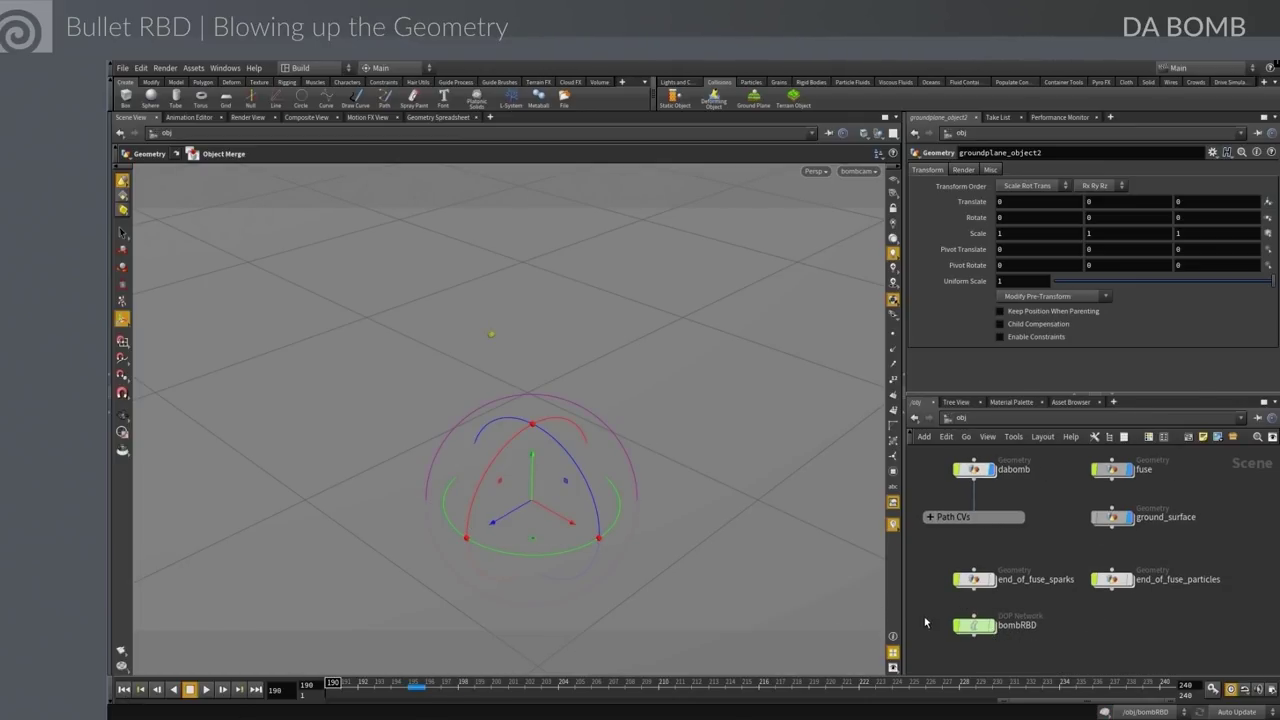
pyautogui.click(206, 689)
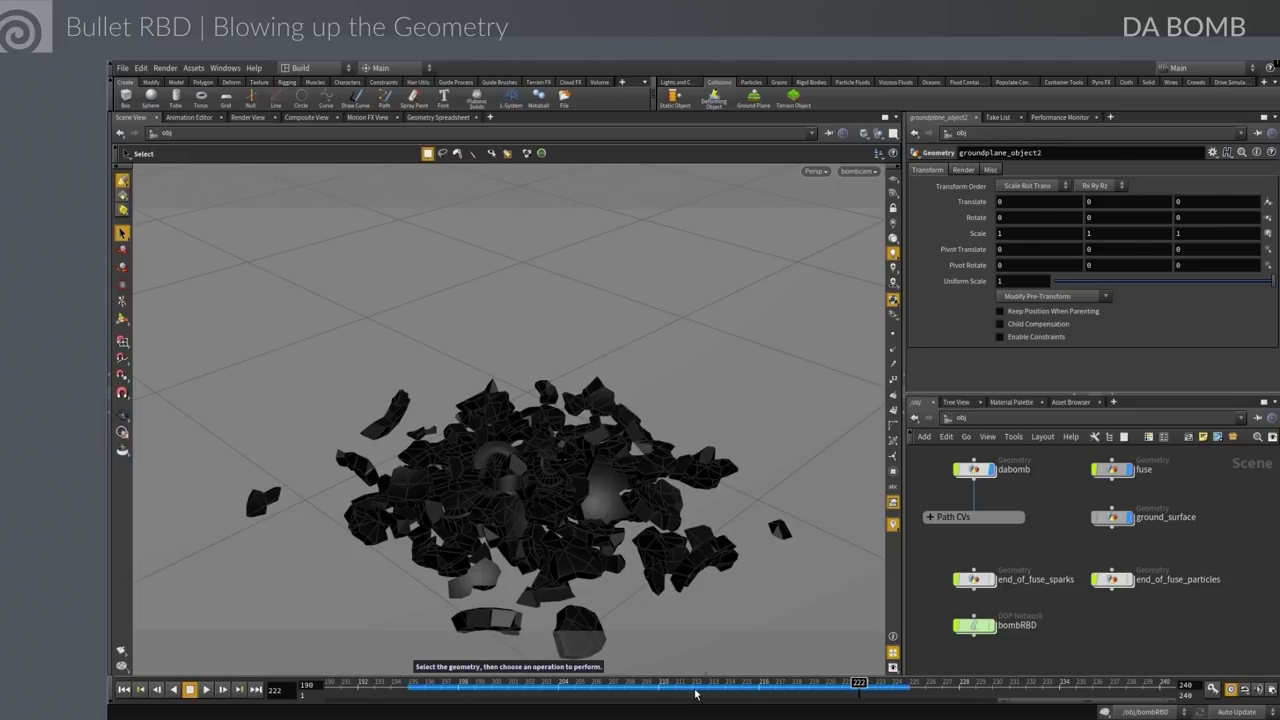
pyautogui.moveTo(516, 690)
pyautogui.mouseDown()
pyautogui.moveTo(425, 684)
pyautogui.moveTo(491, 688)
pyautogui.mouseUp()
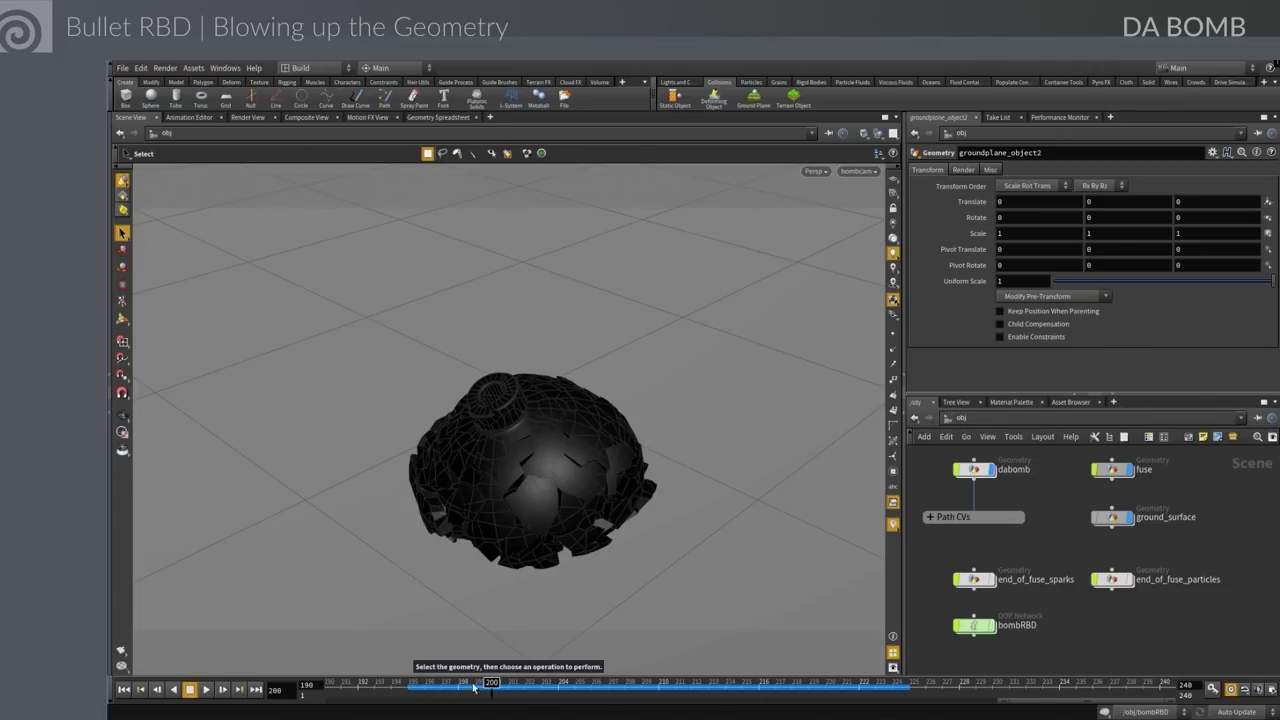
pyautogui.moveTo(491, 688); pyautogui.dragTo(408, 688)
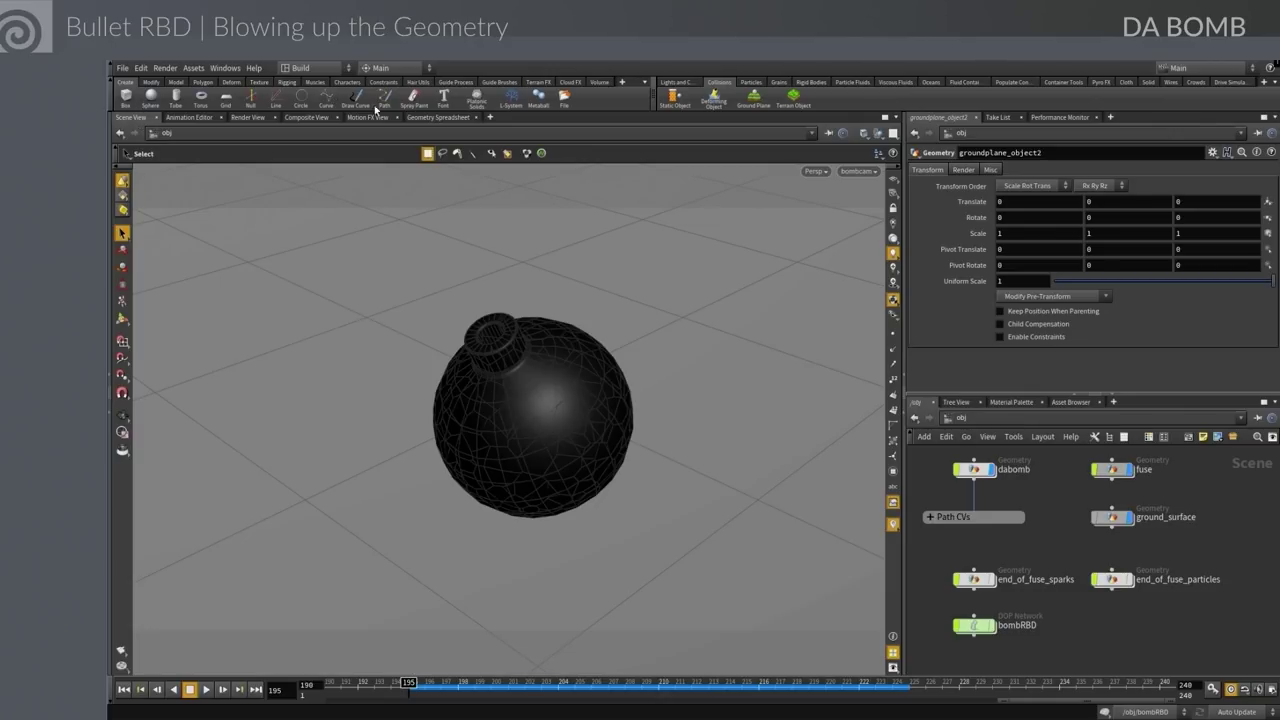
# Create a metaball at the origin and set its Center Y to 0.3 so it surrounds the bomb
pyautogui.click(538, 100)
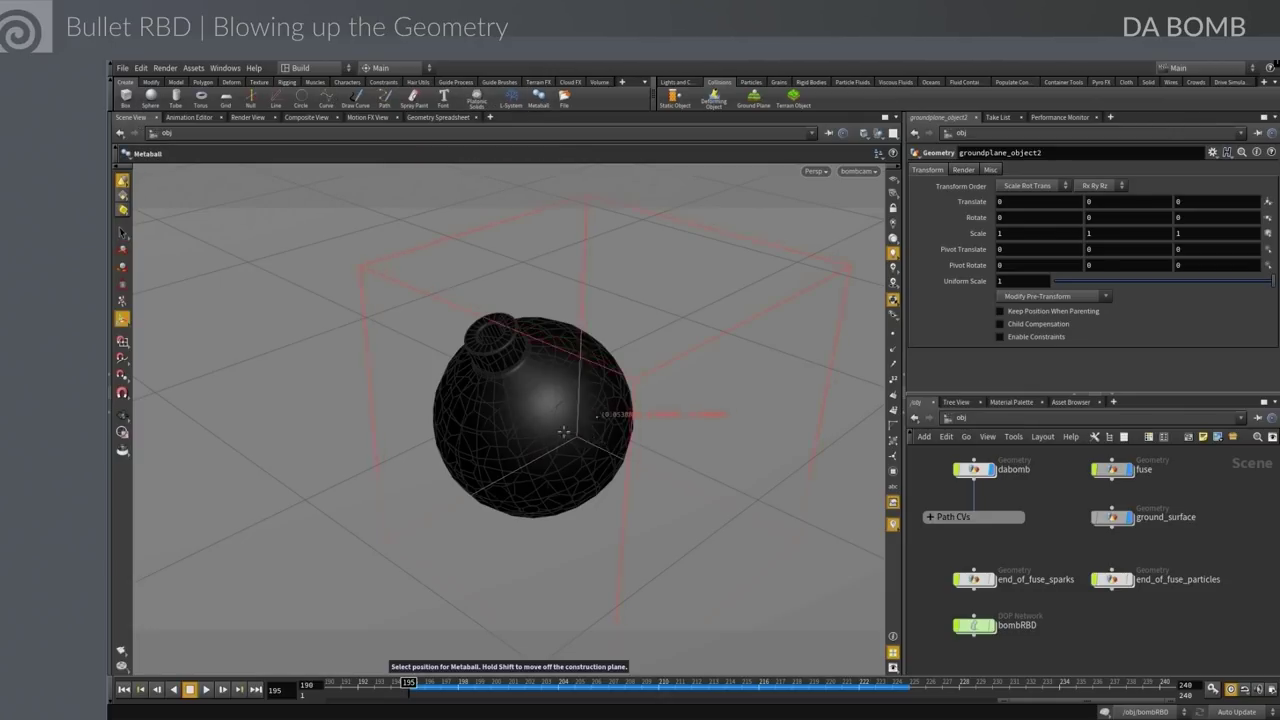
pyautogui.press('Return')
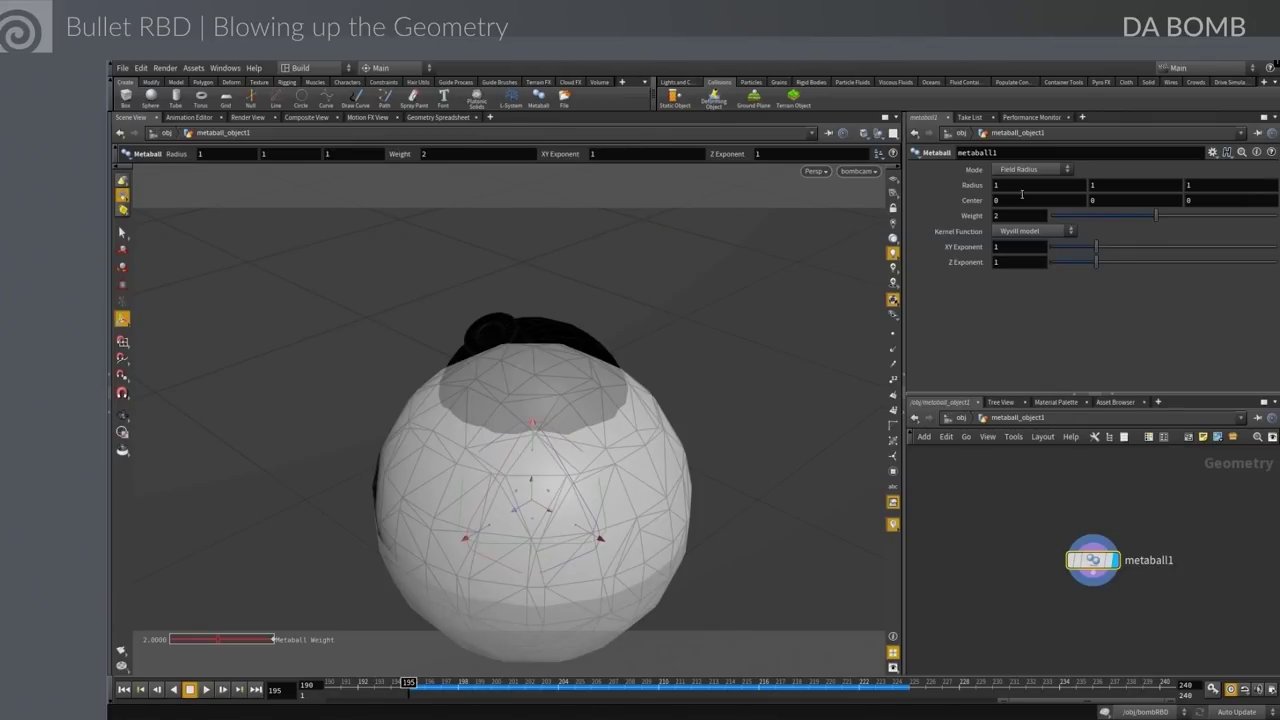
pyautogui.click(1105, 203)
pyautogui.press('Return')
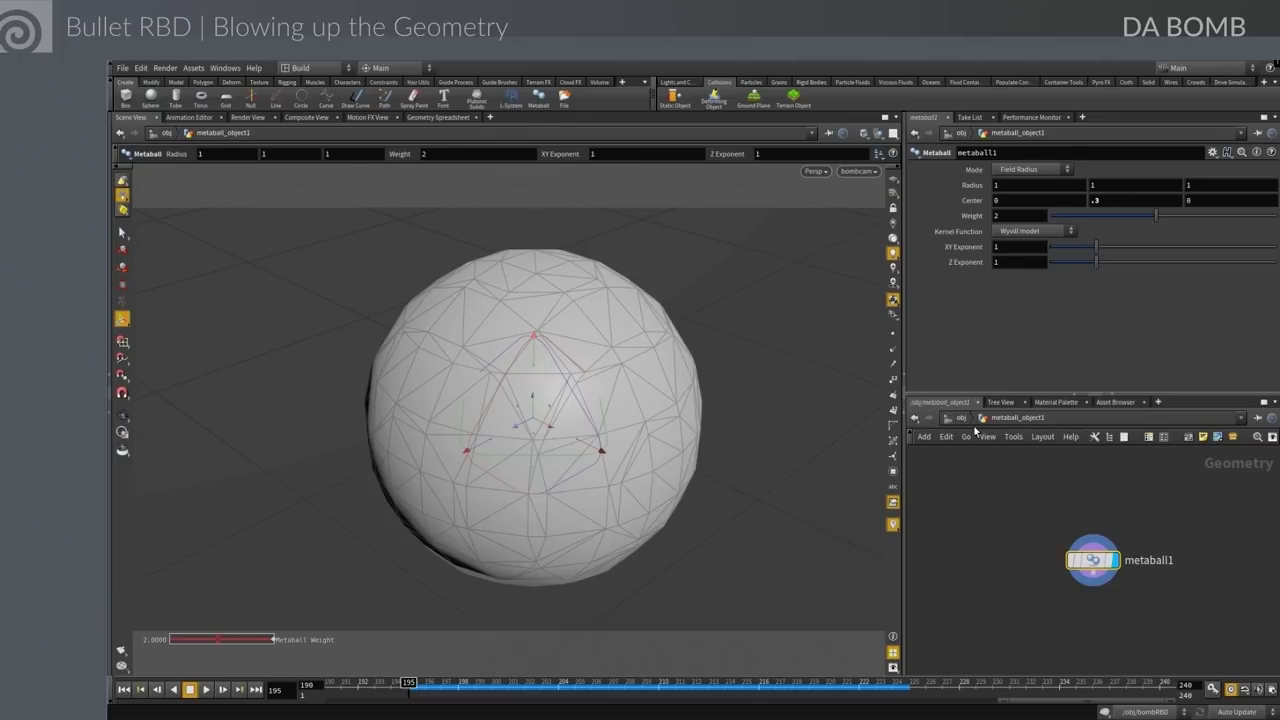
# Return to object level, place metaball_object1 beside bombRBD in the network and hide it in the viewport
pyautogui.press('u')
pyautogui.moveTo(1078, 602); pyautogui.dragTo(962, 456, button='middle')
pyautogui.press('h')
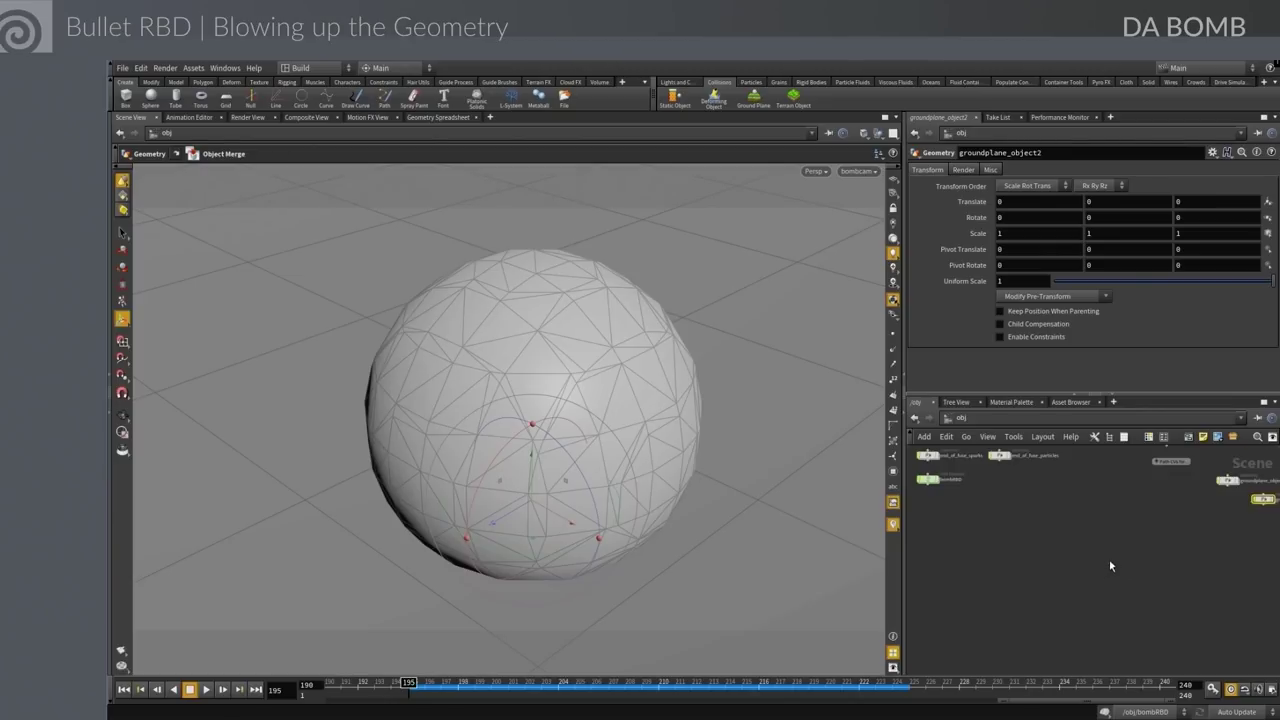
pyautogui.moveTo(1216, 539); pyautogui.dragTo(945, 506)
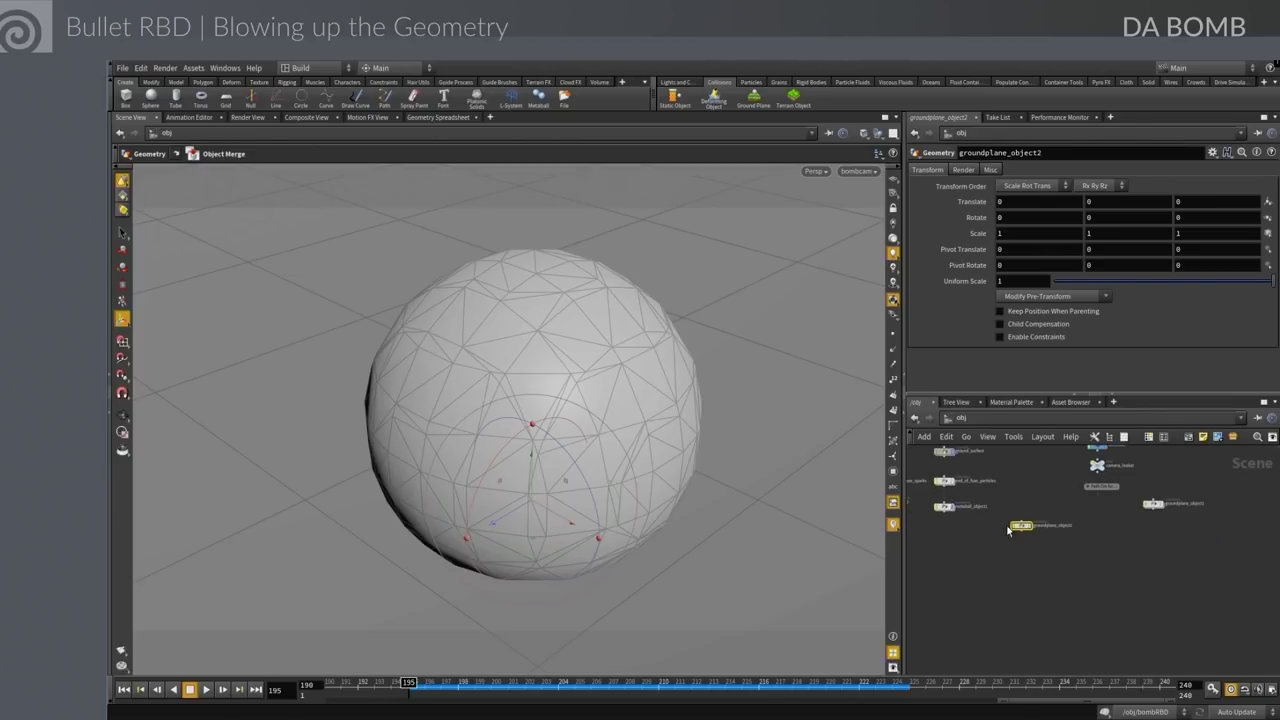
pyautogui.moveTo(1024, 527); pyautogui.dragTo(1145, 551)
pyautogui.press('l')
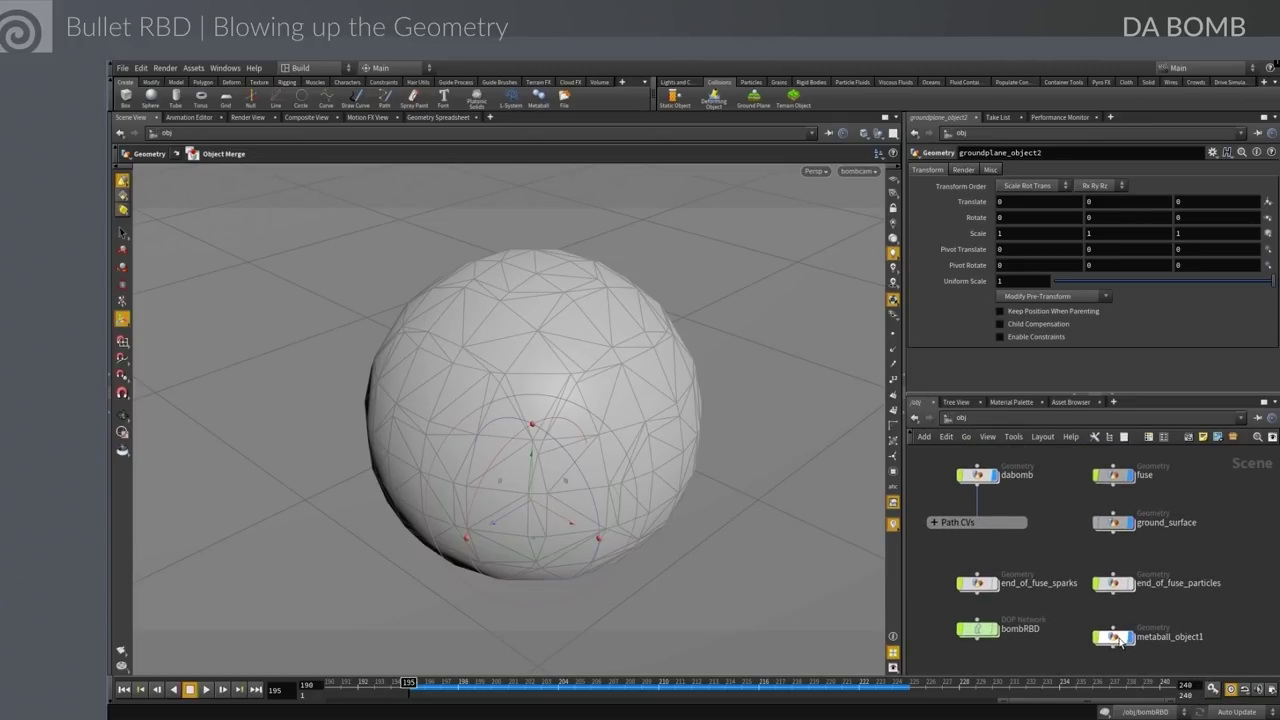
pyautogui.moveTo(1137, 637); pyautogui.dragTo(1143, 620)
pyautogui.click(1143, 620)
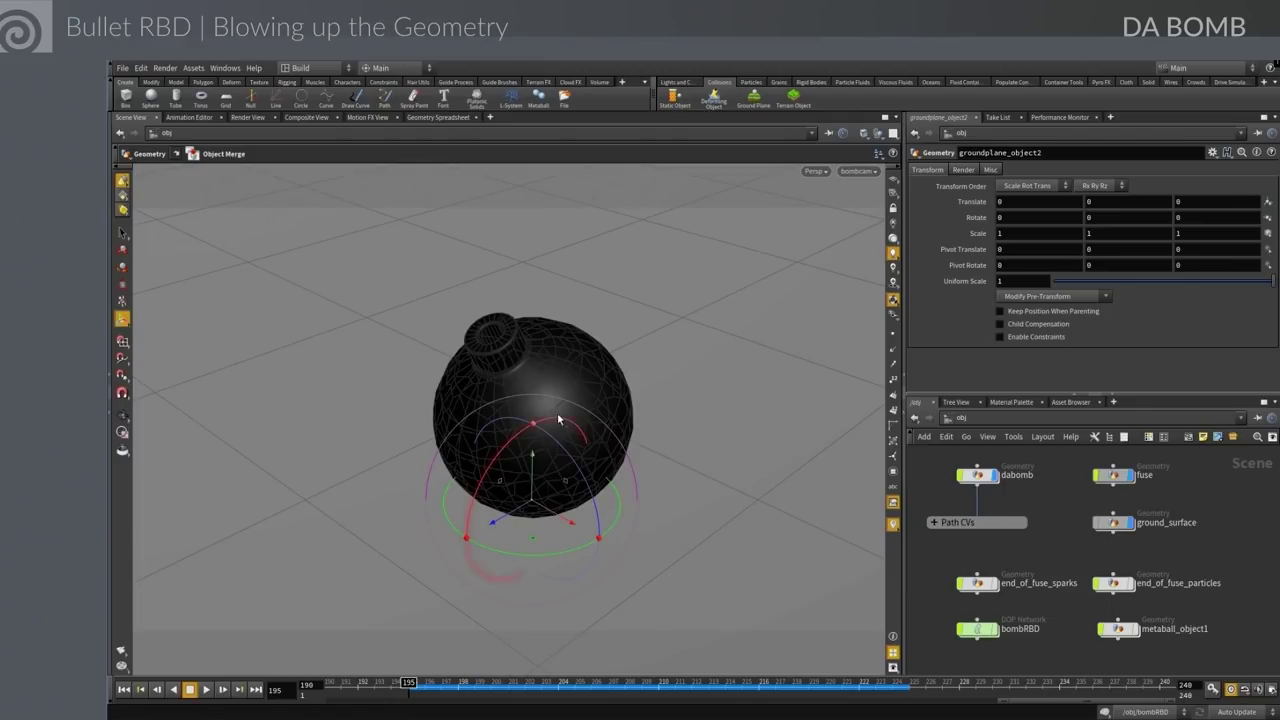
# Add a Magnet Force to the bomb's packed object, redisplaying metaball_object1 and using it as the force's source object
pyautogui.click(543, 375)
pyautogui.click(543, 375)
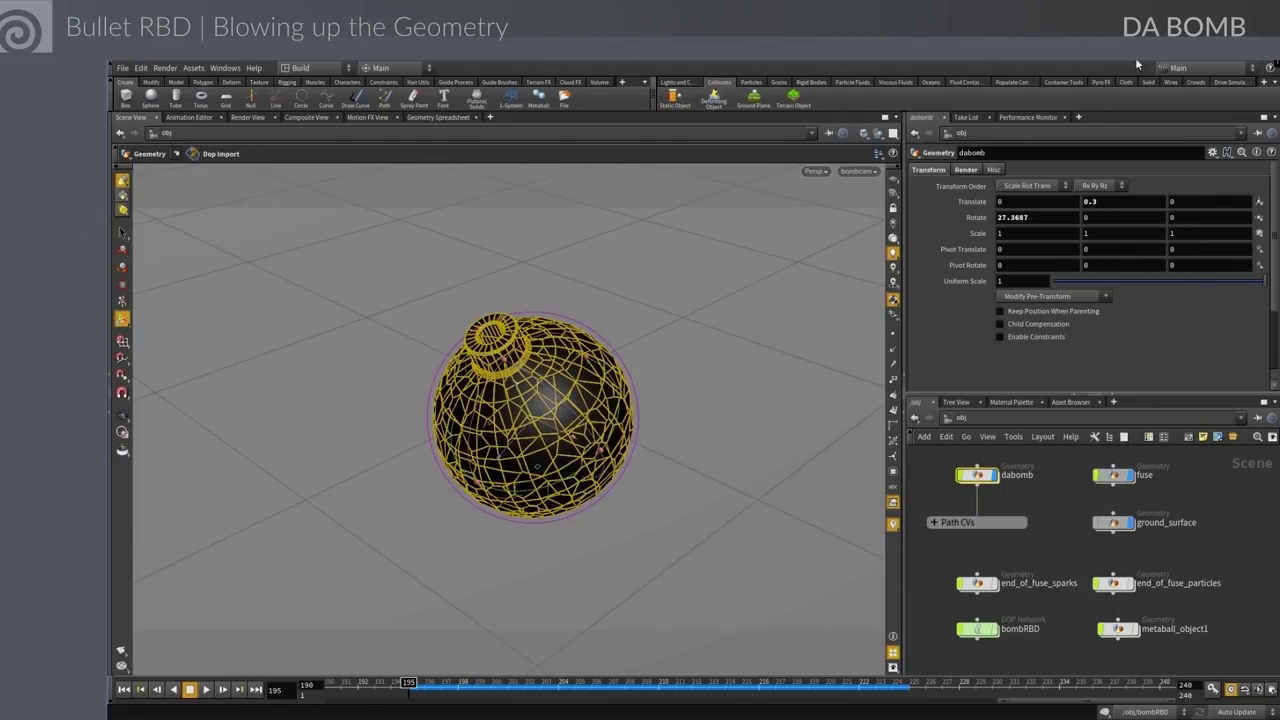
pyautogui.click(1220, 82)
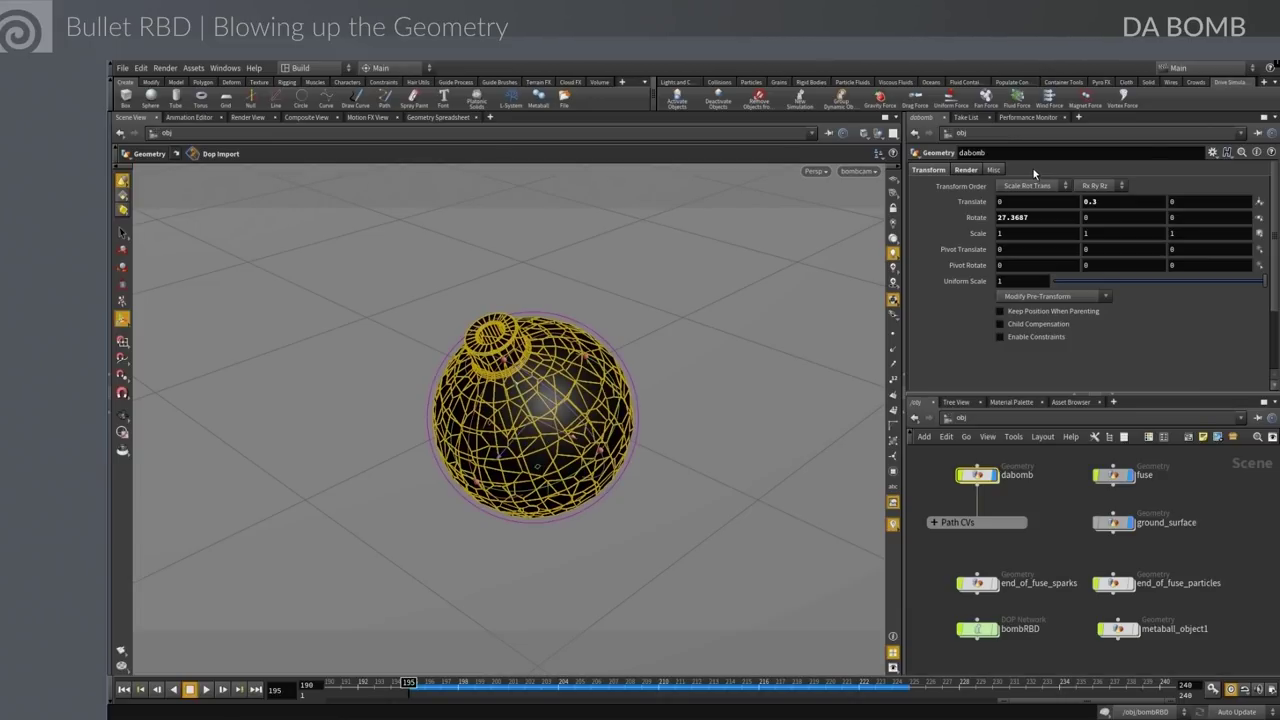
pyautogui.click(1086, 97)
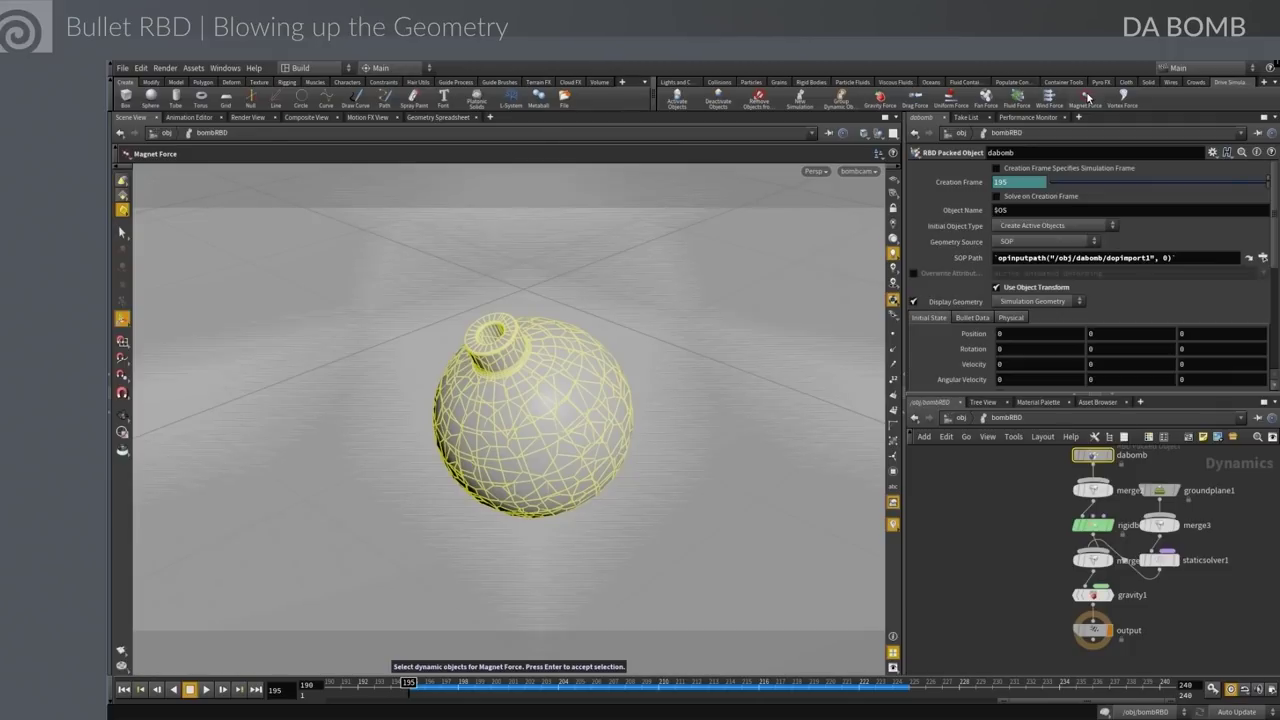
pyautogui.press('Return')
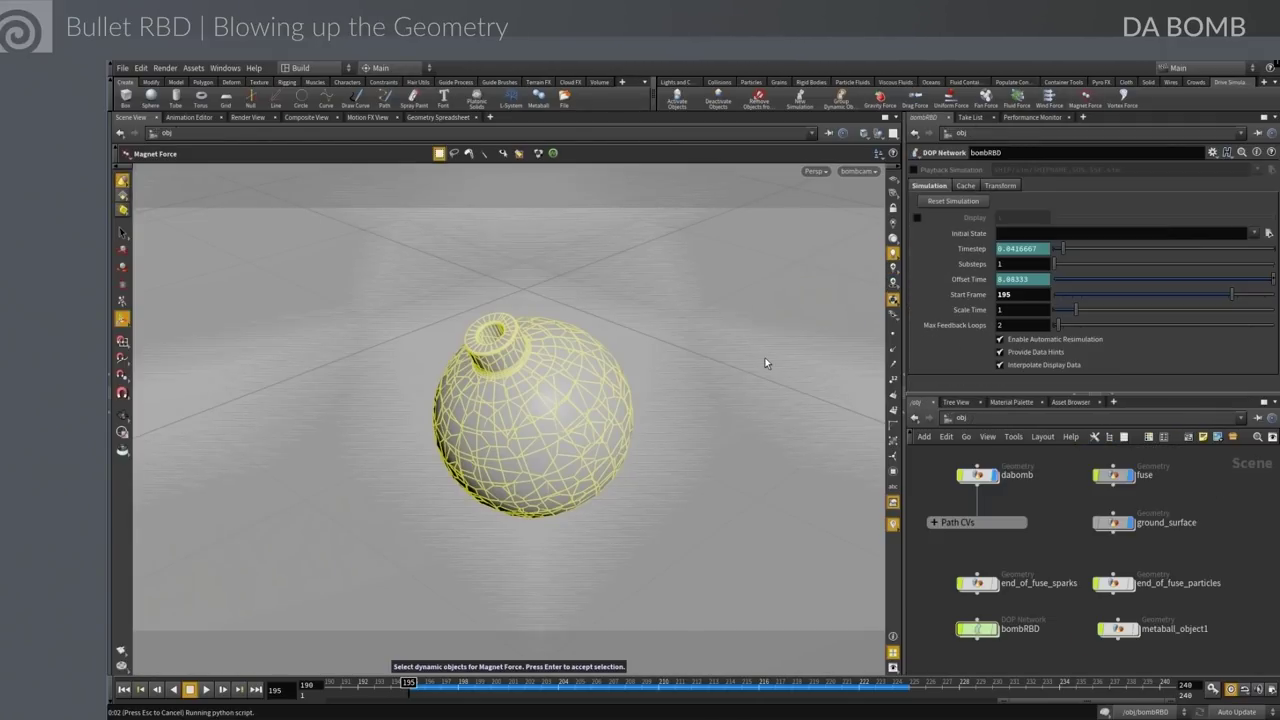
pyautogui.click(1135, 632)
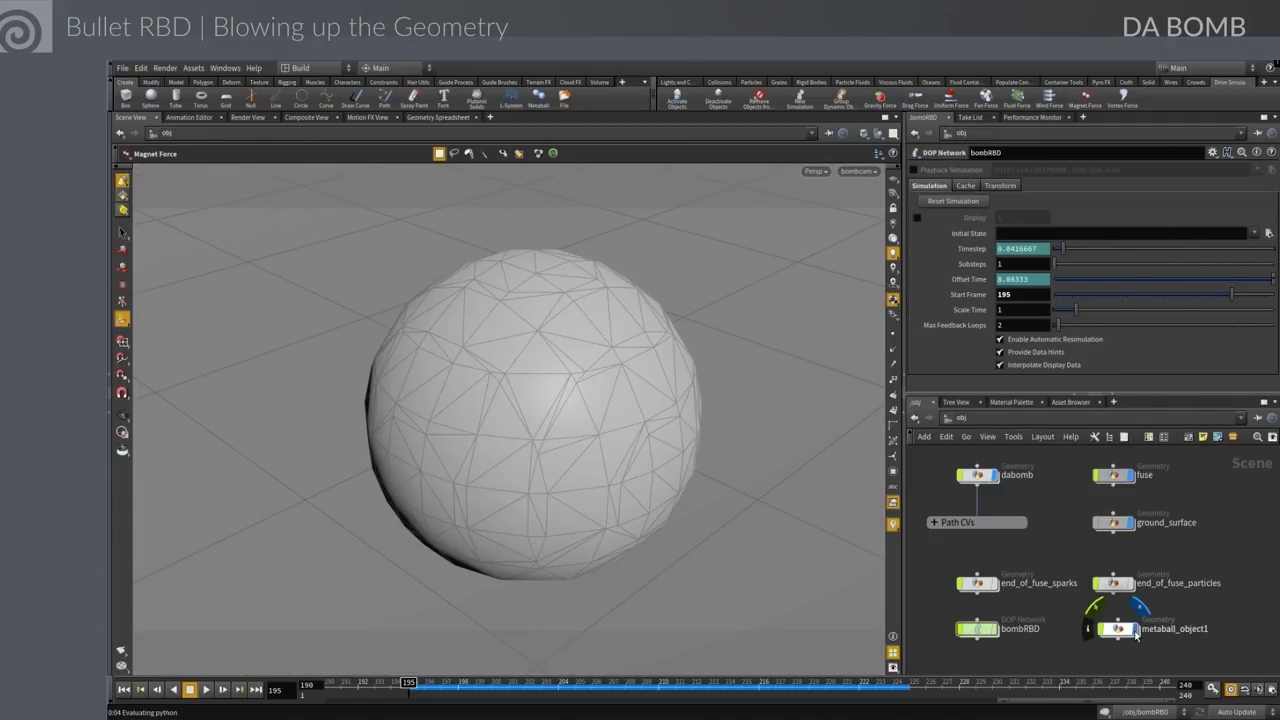
pyautogui.click(626, 356)
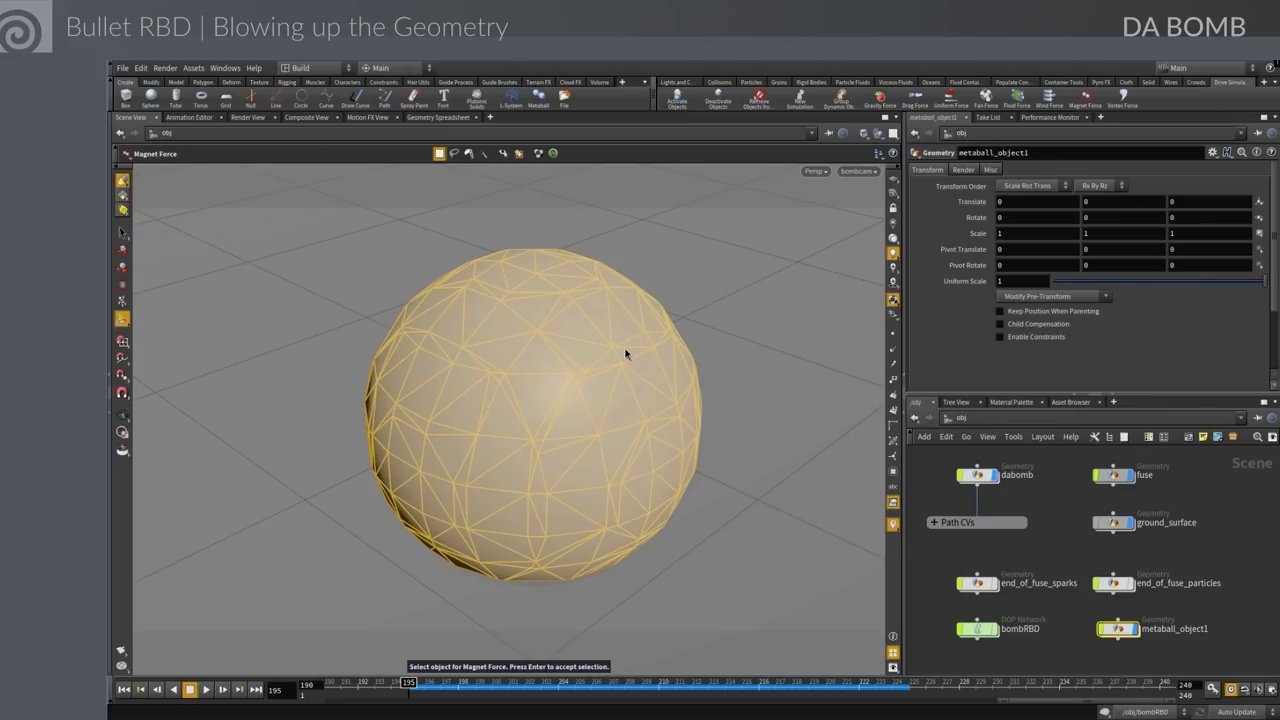
pyautogui.press('Return')
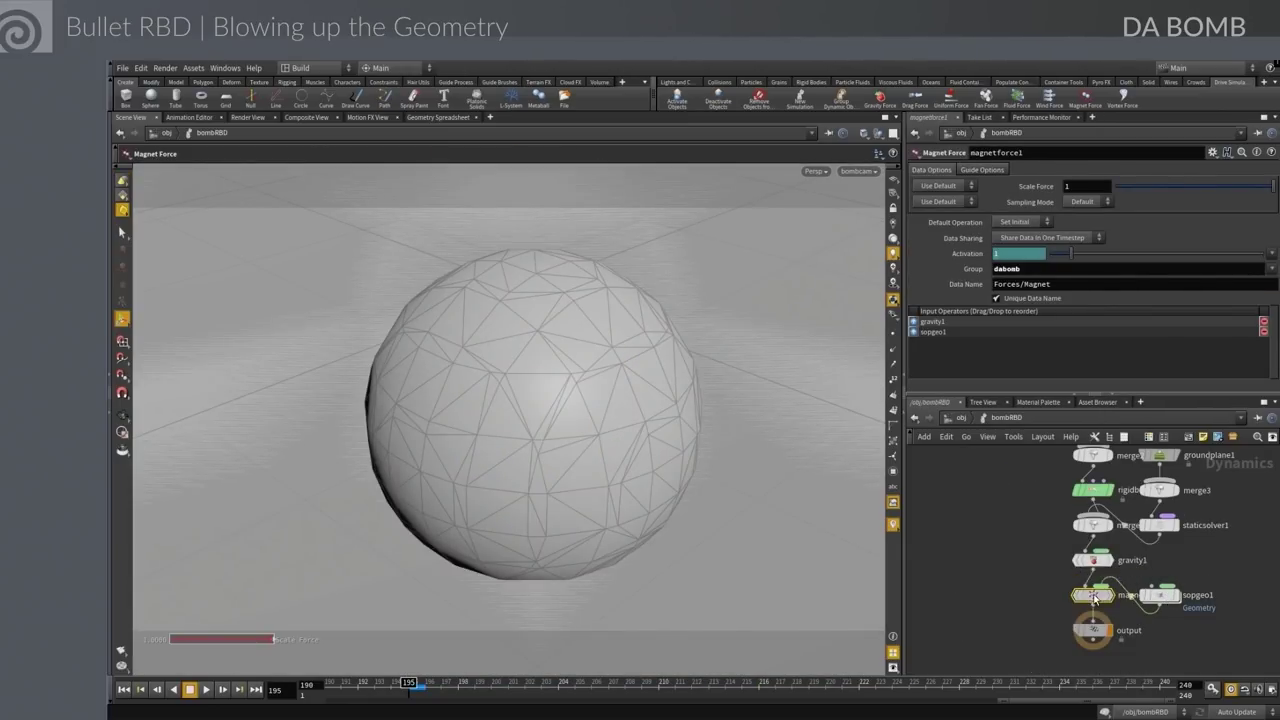
# Tidy the bombRBD node layout, set the magnet force's Scale Force to -1000, and return to object level with the metaball hidden
pyautogui.press('l')
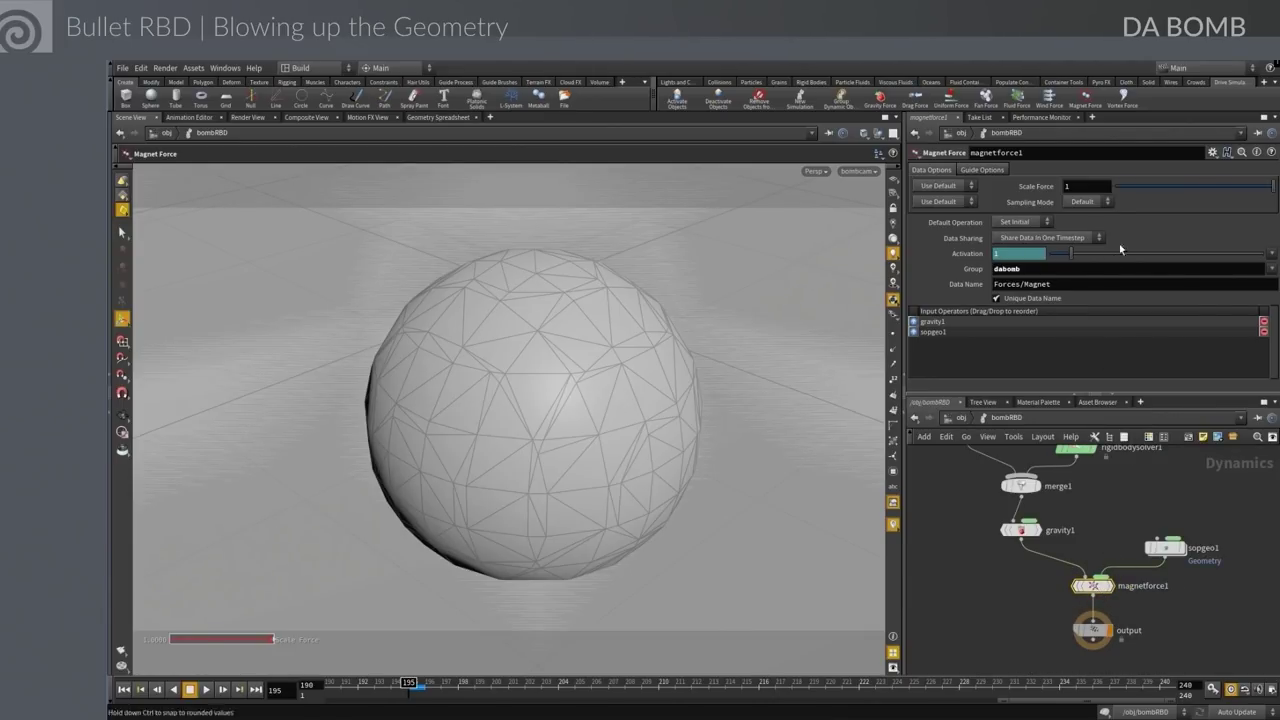
pyautogui.click(1066, 187)
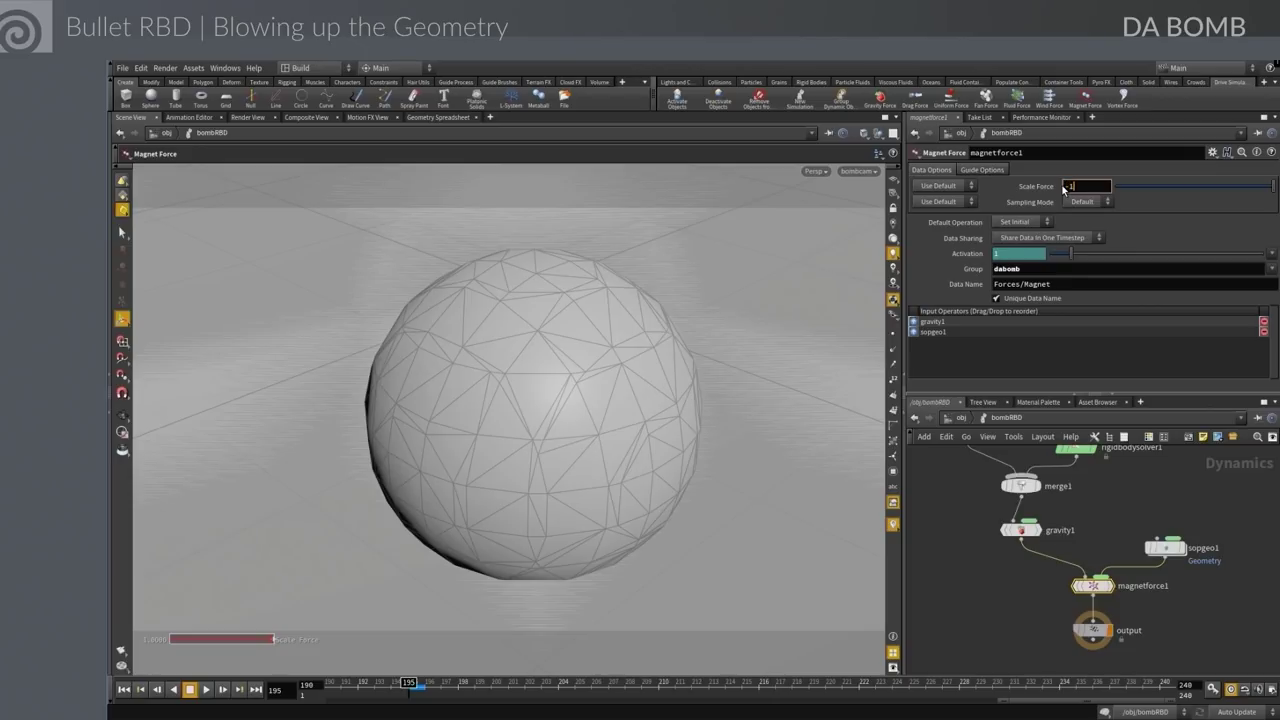
pyautogui.press('Return')
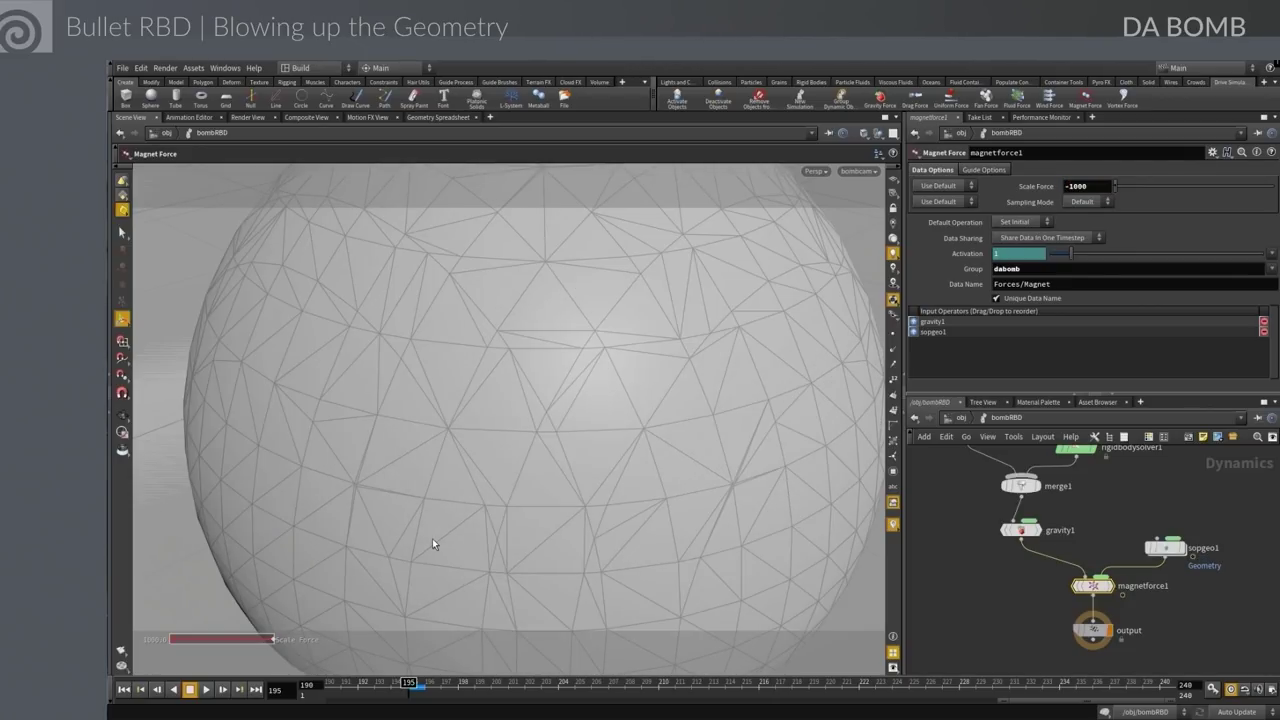
pyautogui.click(996, 169)
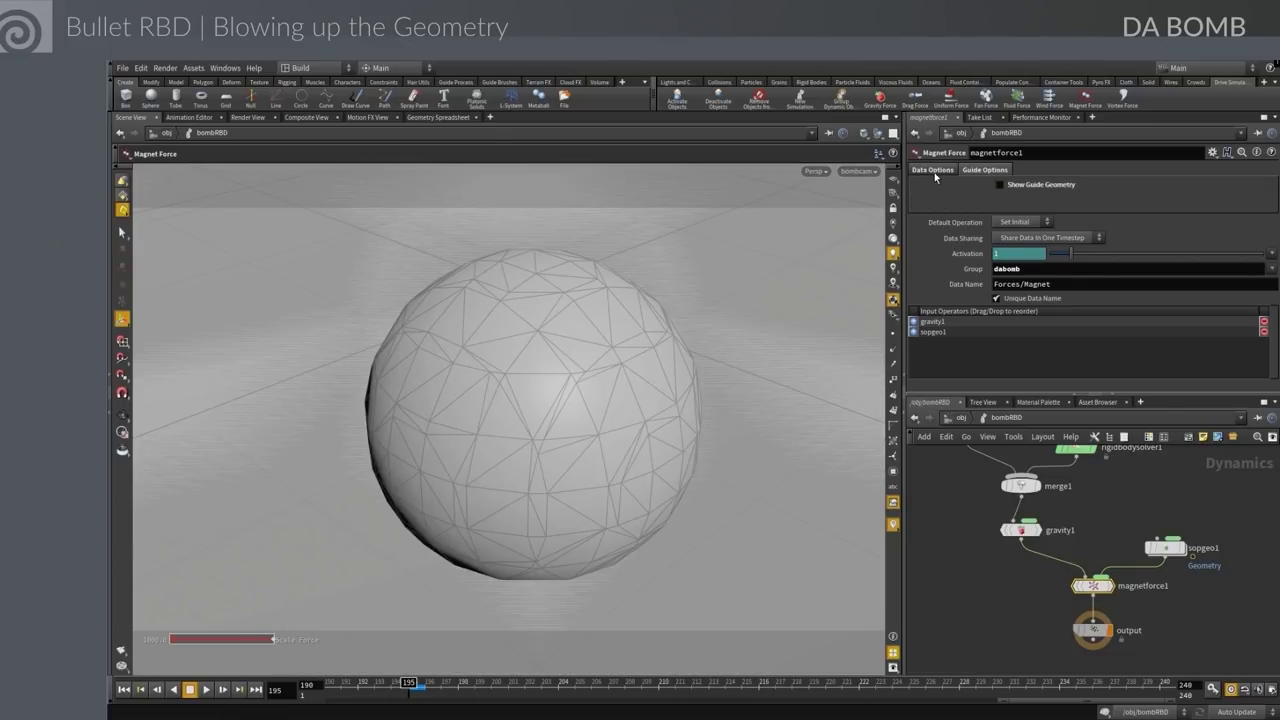
pyautogui.click(945, 417)
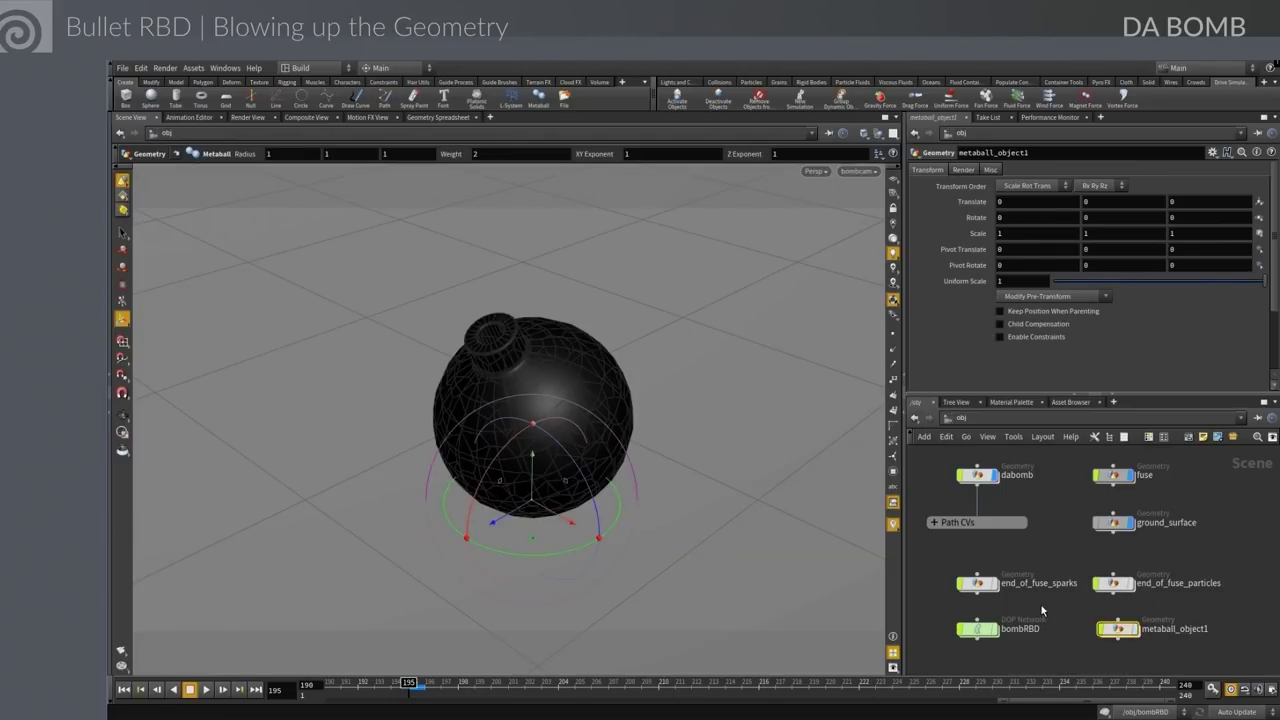
# Play the explosion from frame 190 and scrub to frame 198 to examine the pieces left on the ground
pyautogui.click(122, 232)
pyautogui.click(124, 690)
pyautogui.click(207, 691)
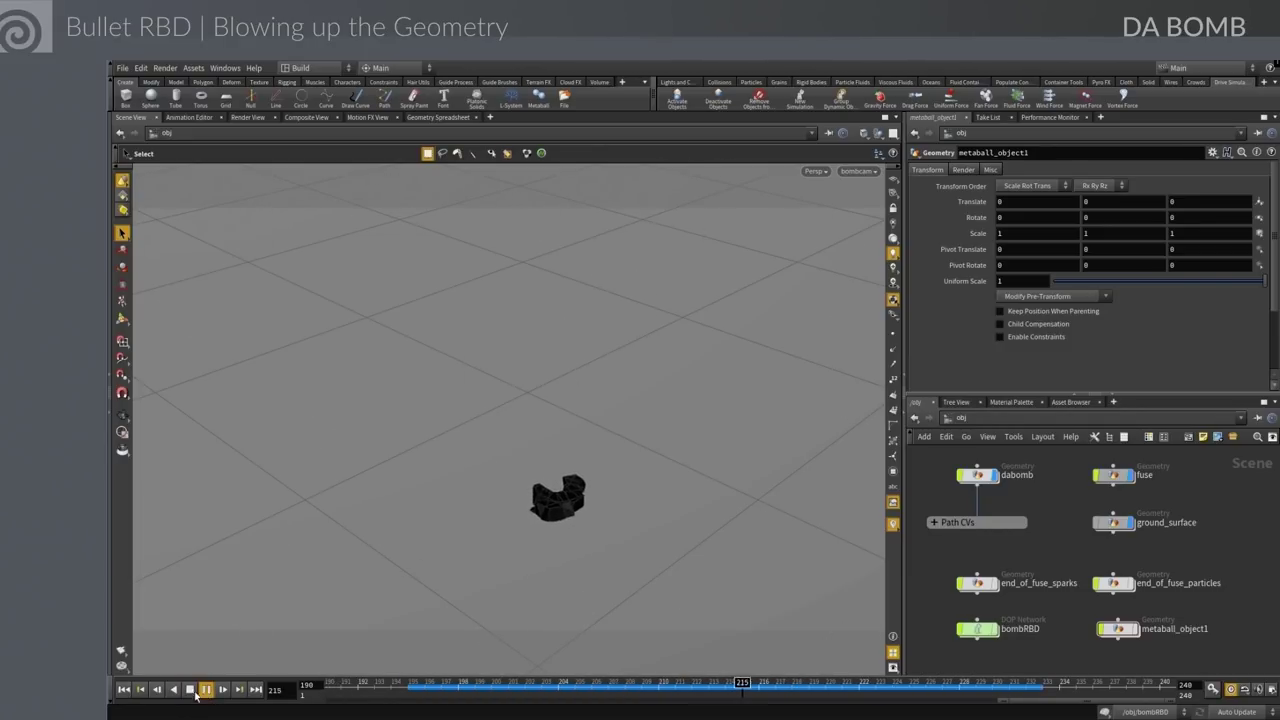
pyautogui.click(207, 691)
pyautogui.click(124, 690)
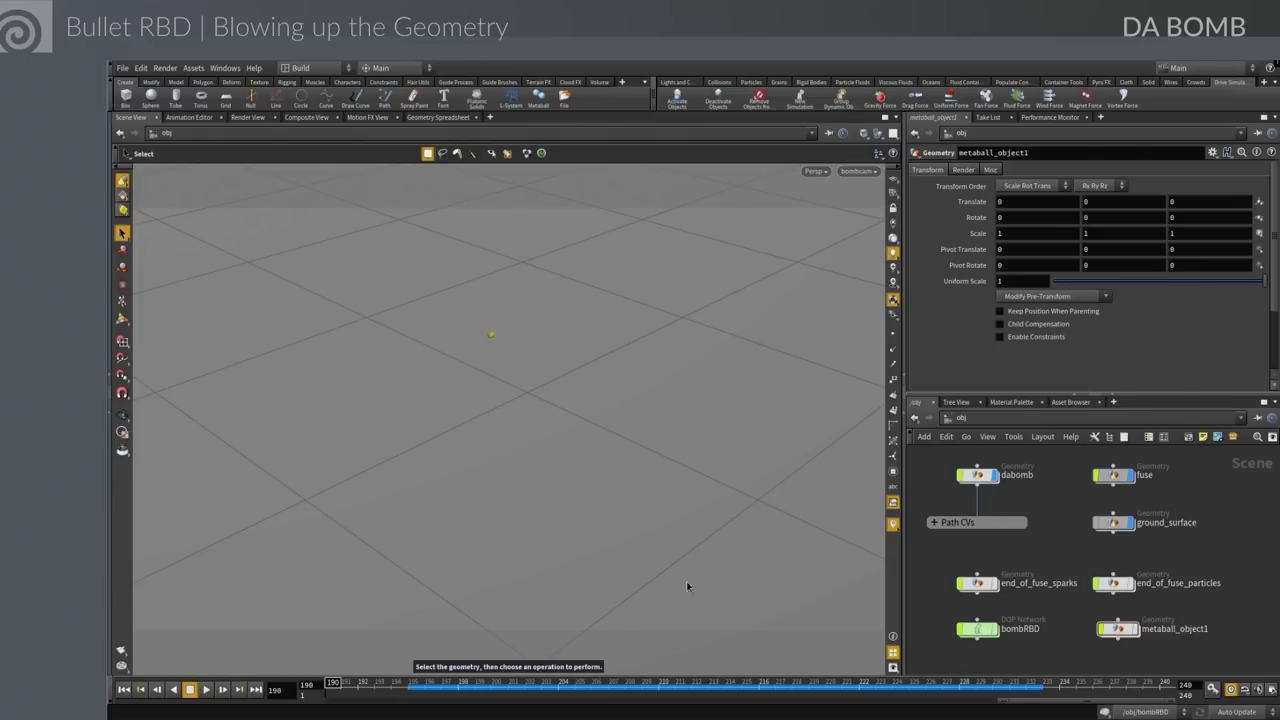
pyautogui.moveTo(333, 683); pyautogui.dragTo(458, 686)
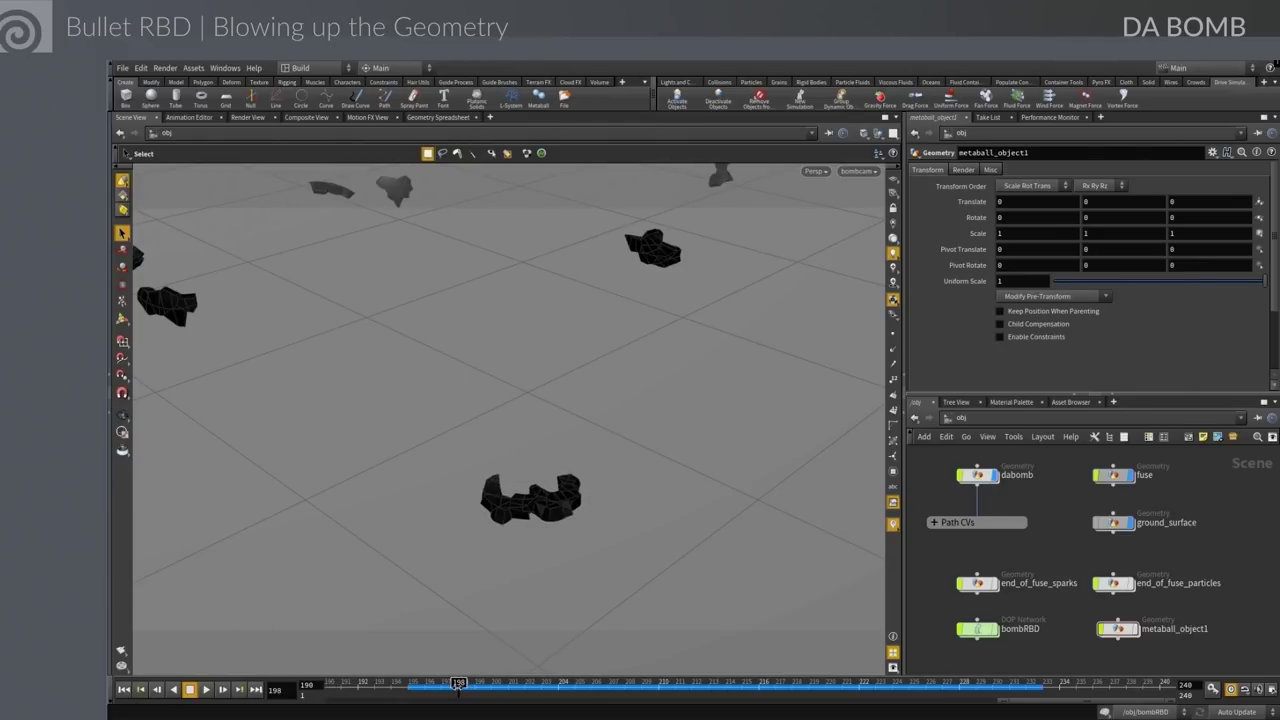
pyautogui.moveTo(461, 688)
pyautogui.mouseDown()
pyautogui.moveTo(428, 686)
pyautogui.moveTo(457, 686)
pyautogui.mouseUp()
# Inside dabomb, display dopimport1 and hide the two leftover ground pieces, primitives 24 and 55, with a Visibility node
pyautogui.doubleClick(986, 480)
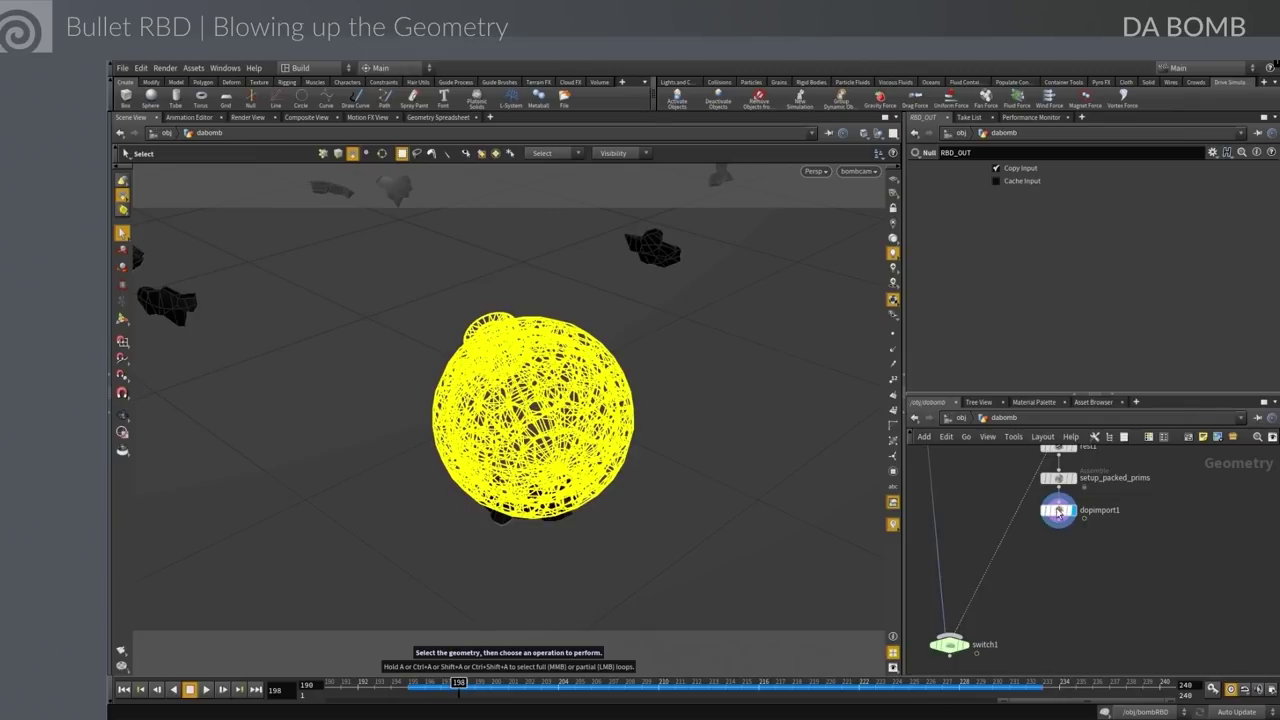
pyautogui.click(1060, 512)
pyautogui.click(522, 508)
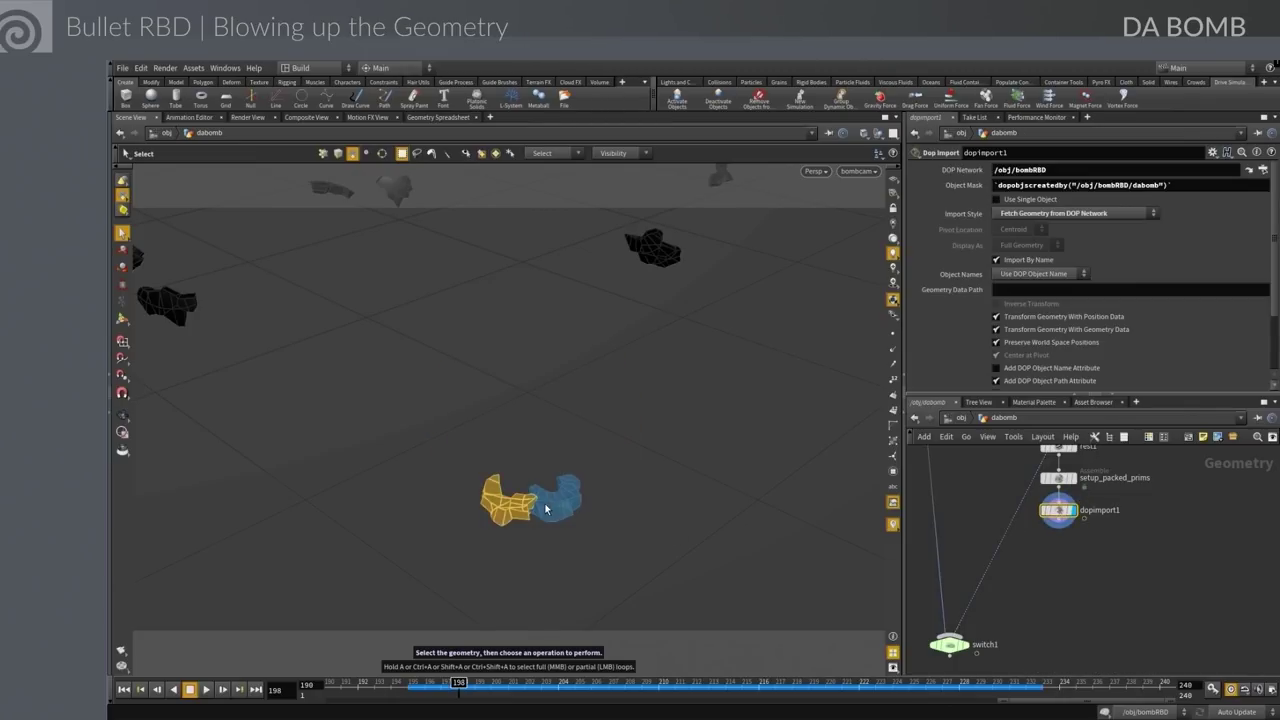
pyautogui.press('Tab')
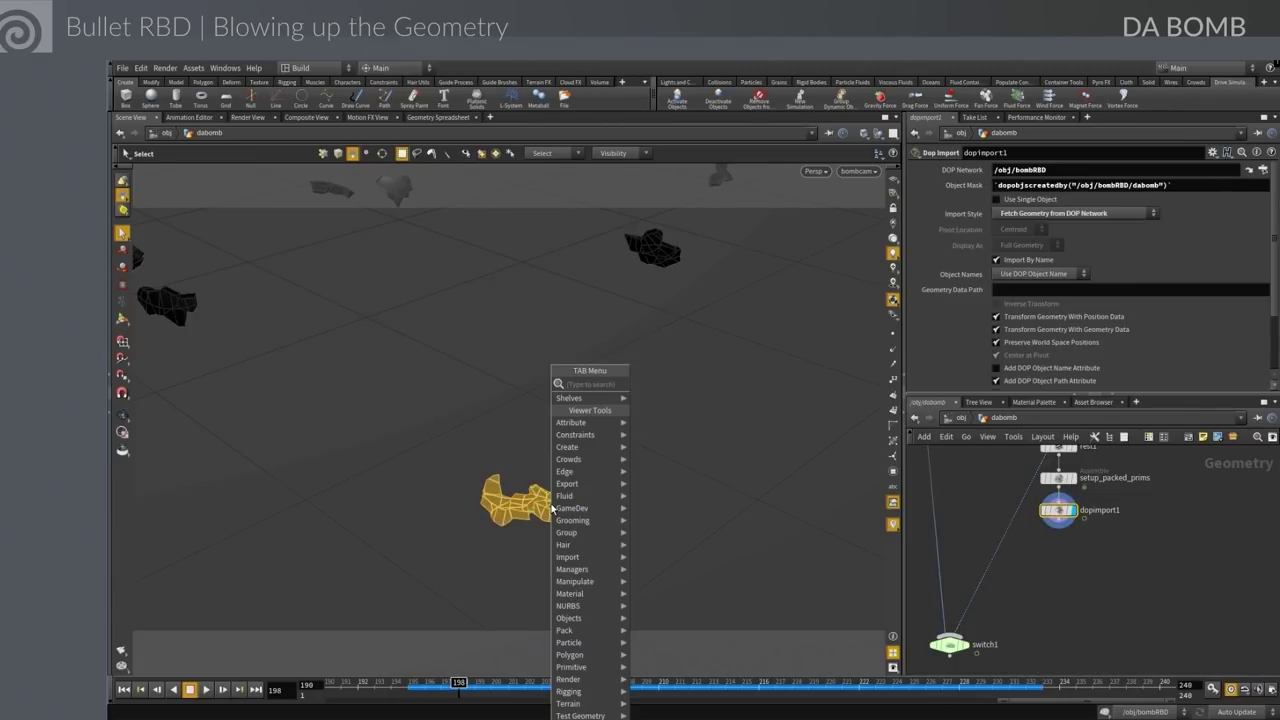
pyautogui.write('rbd')
pyautogui.press('Escape')
pyautogui.keyDown('shift'); pyautogui.click(552, 508); pyautogui.keyUp('shift')
pyautogui.press('h')
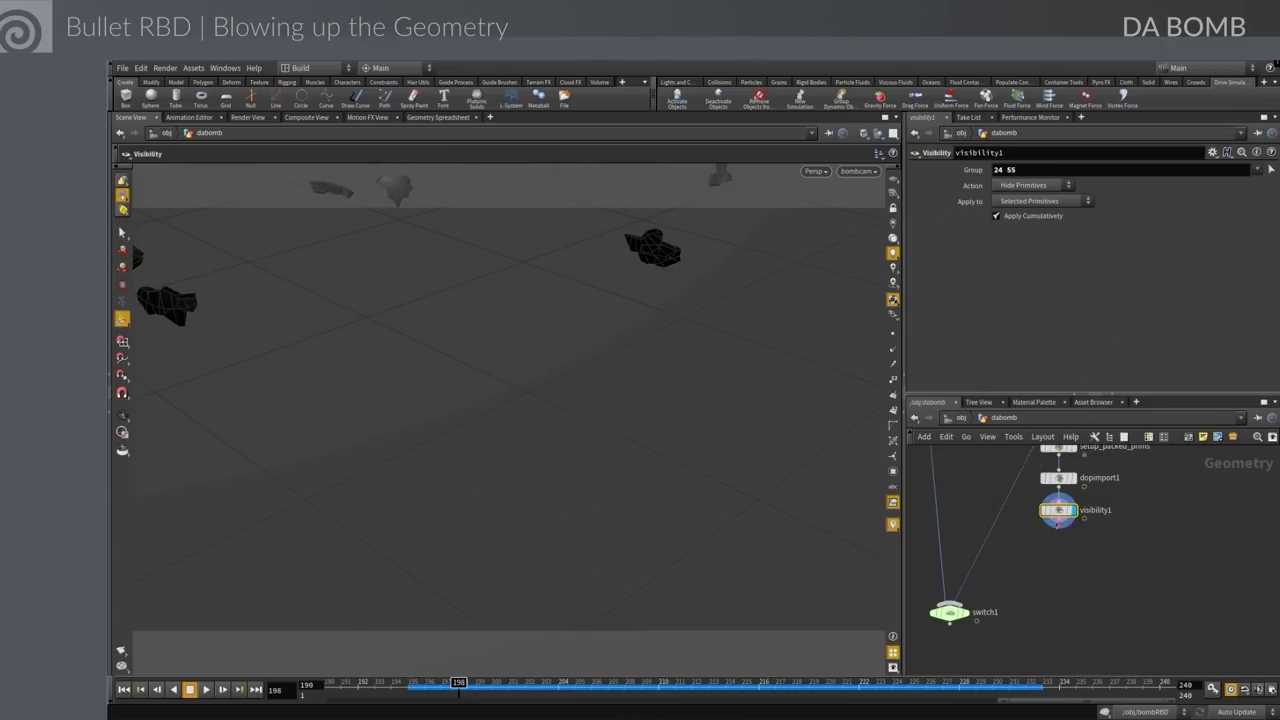
# Wire visibility1 into switch1, display the switch, and remove RBD_OUT from its inputs
pyautogui.click(1058, 524)
pyautogui.click(962, 614)
pyautogui.click(964, 612)
pyautogui.click(948, 612)
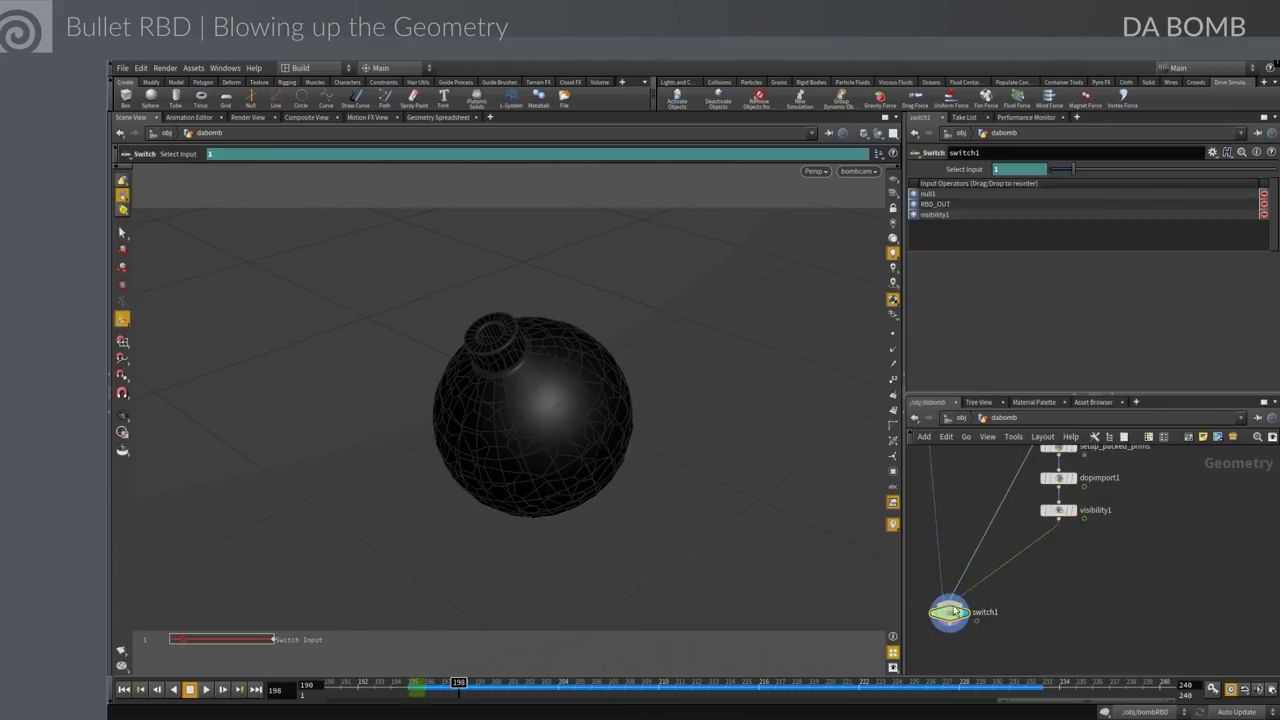
pyautogui.click(1263, 205)
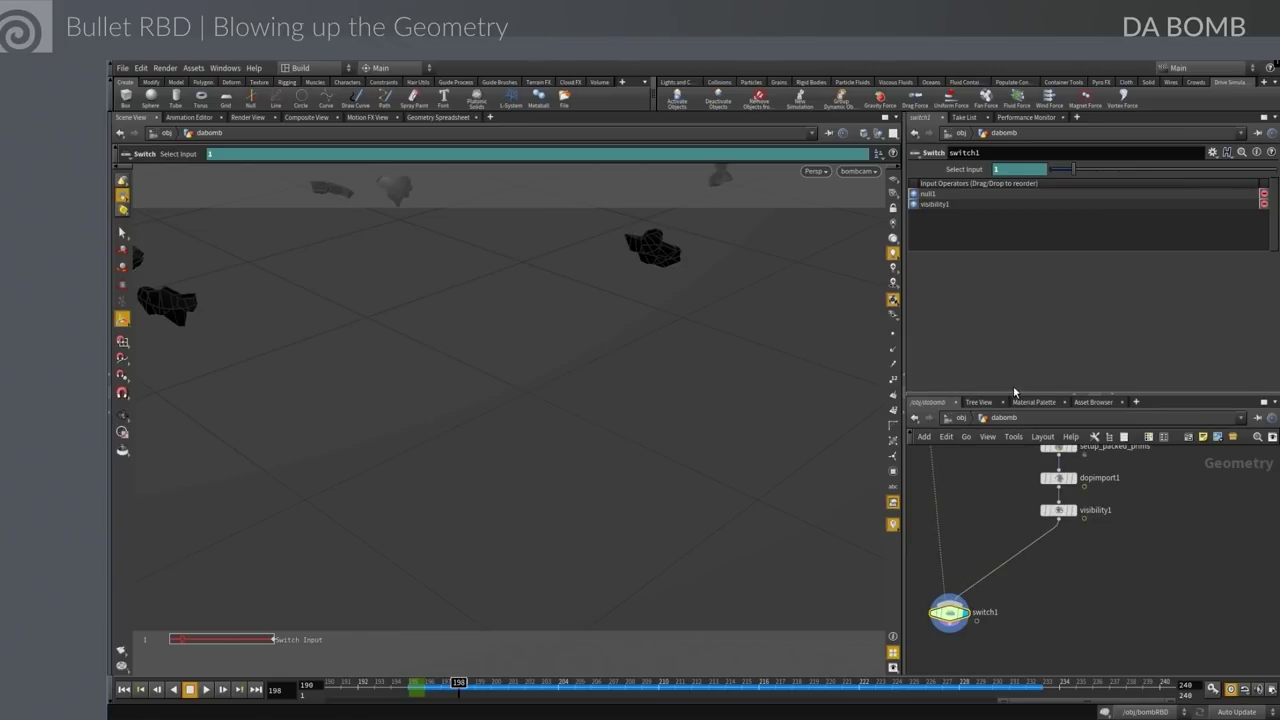
# Return to object level and replay the explosion from frame 190 to check it without the leftover pieces
pyautogui.click(956, 418)
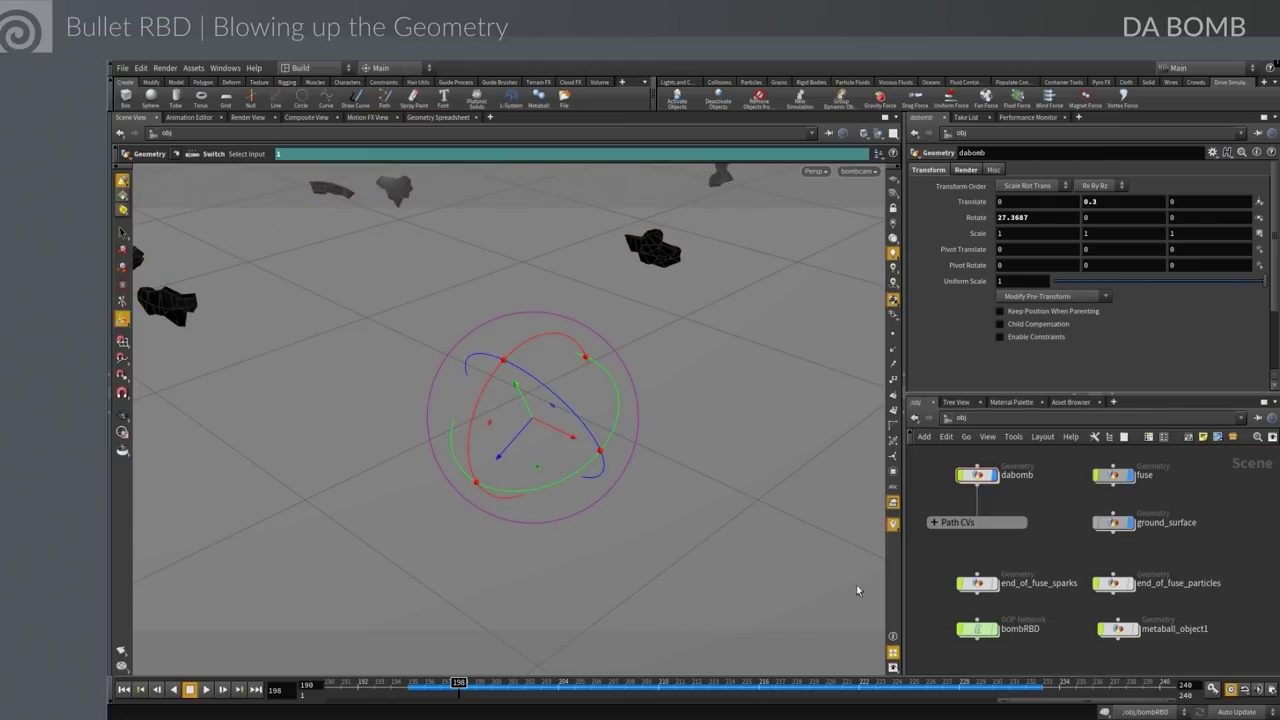
pyautogui.click(123, 689)
pyautogui.click(206, 690)
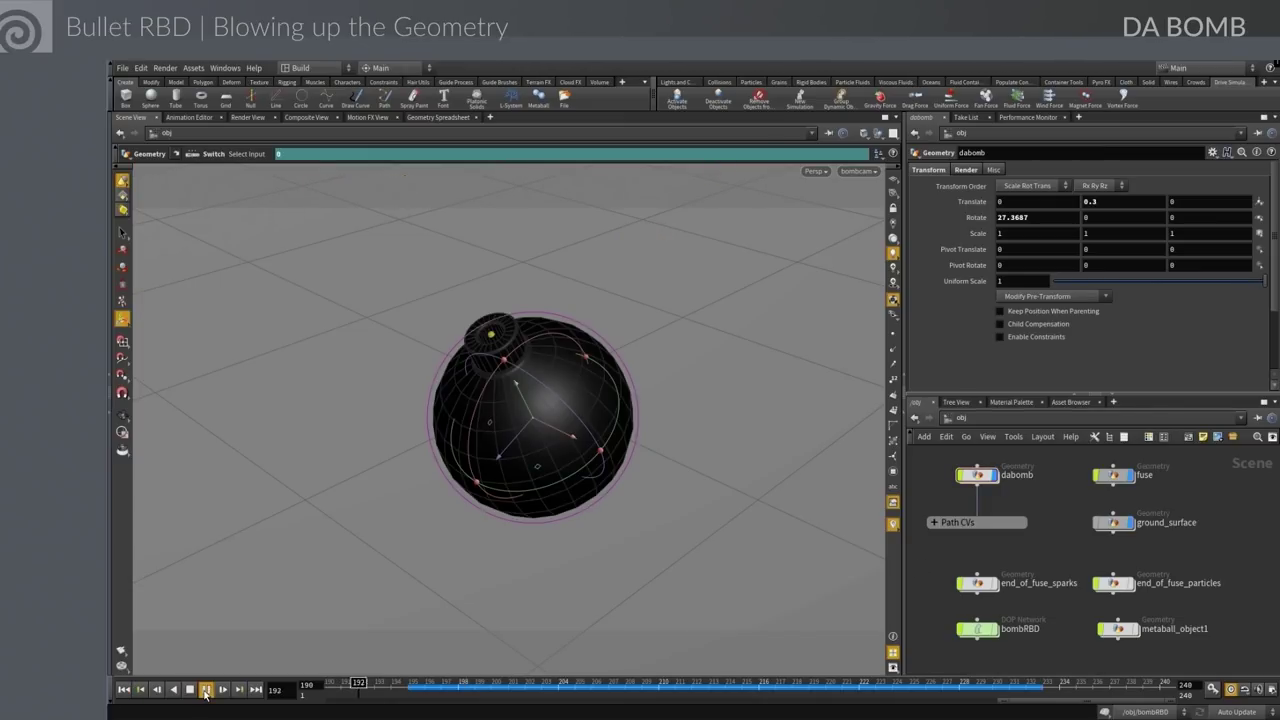
pyautogui.click(190, 689)
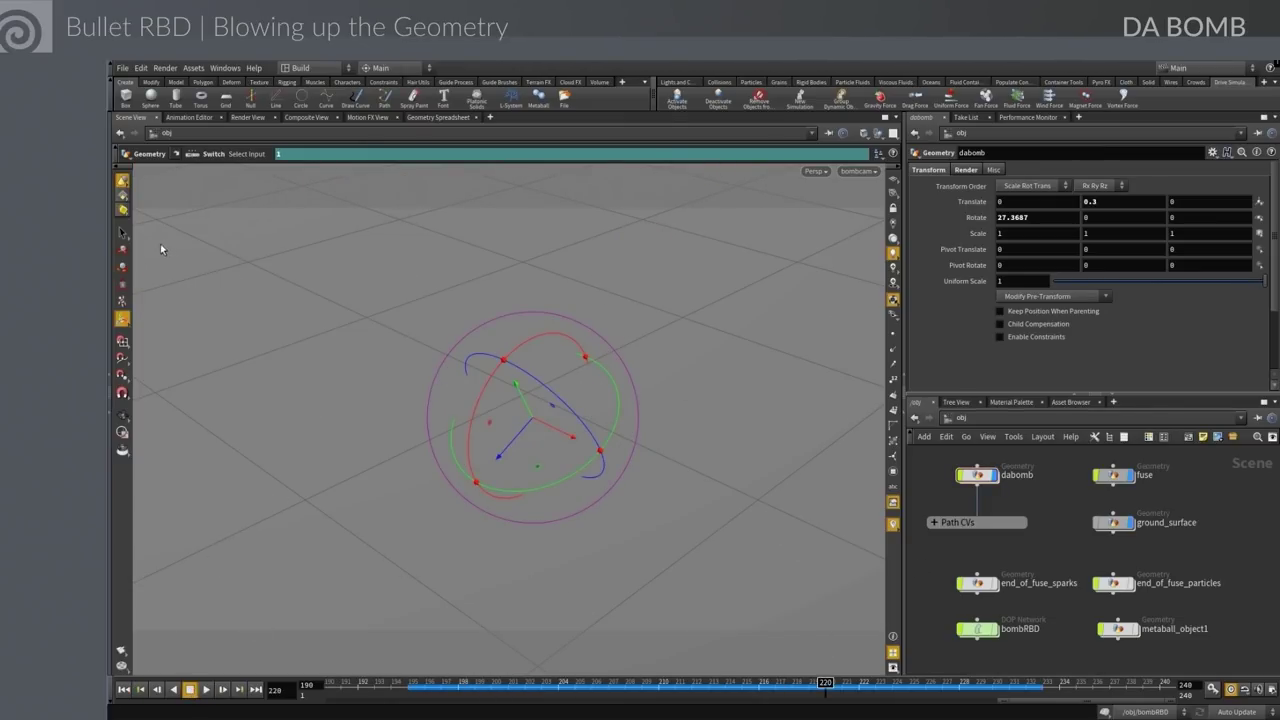
# Look through animcam and play the explosion from frame 190 to check it in that view
pyautogui.press('s')
pyautogui.click(860, 171)
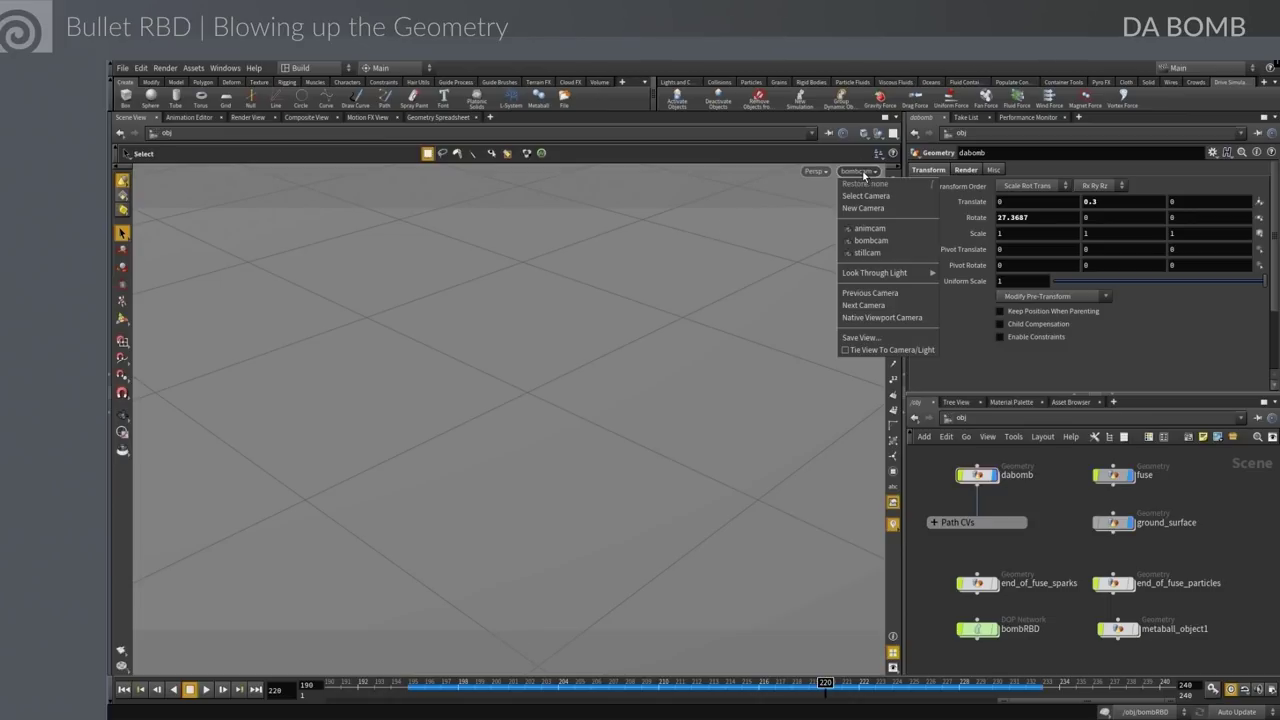
pyautogui.click(869, 228)
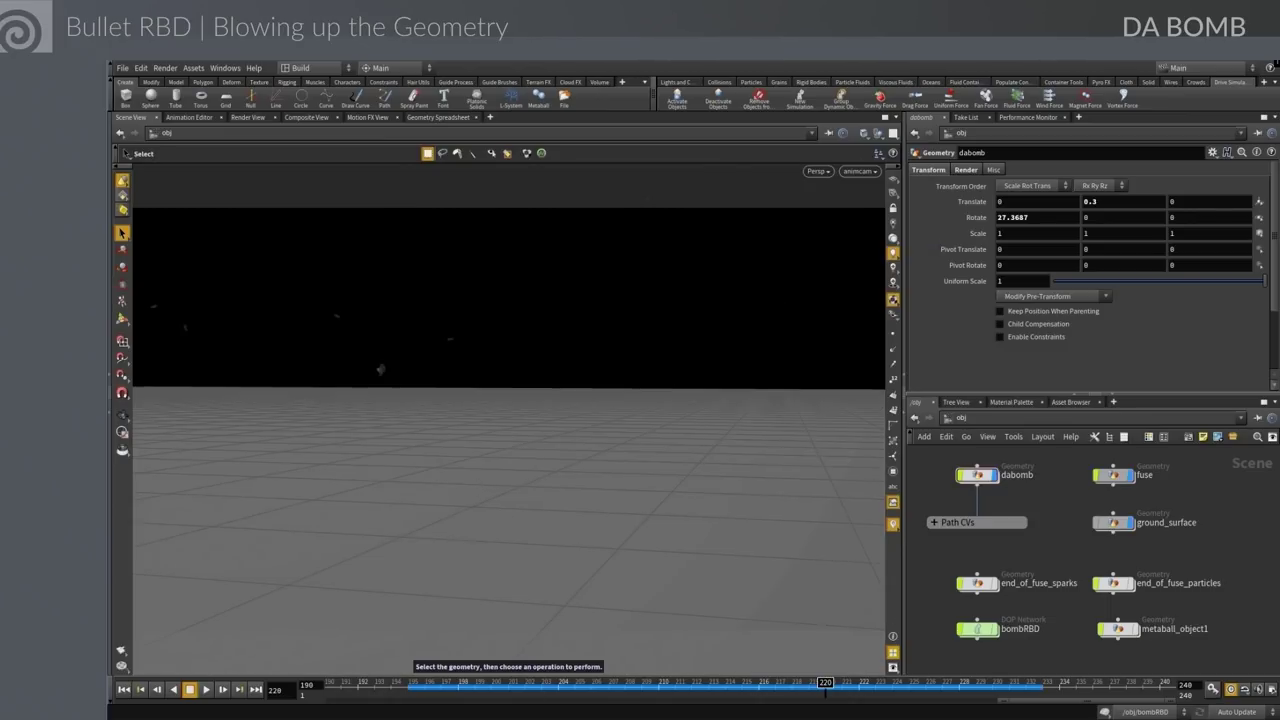
pyautogui.click(123, 690)
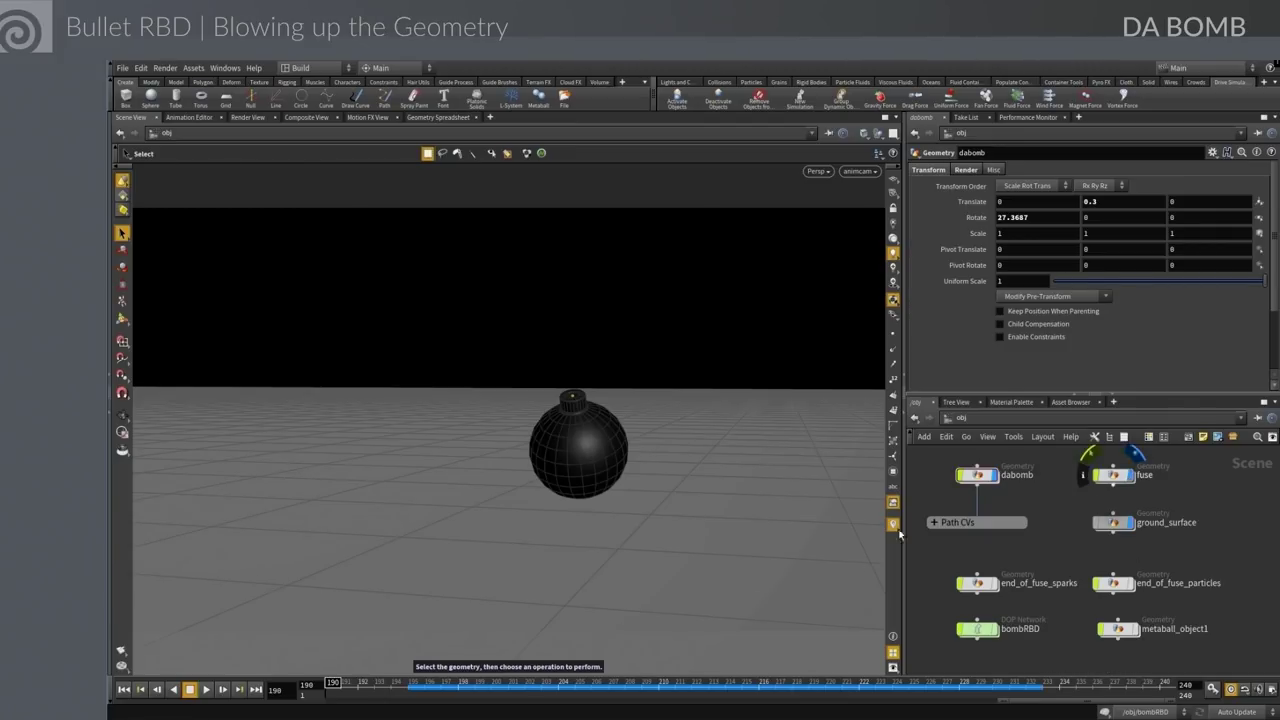
pyautogui.click(207, 690)
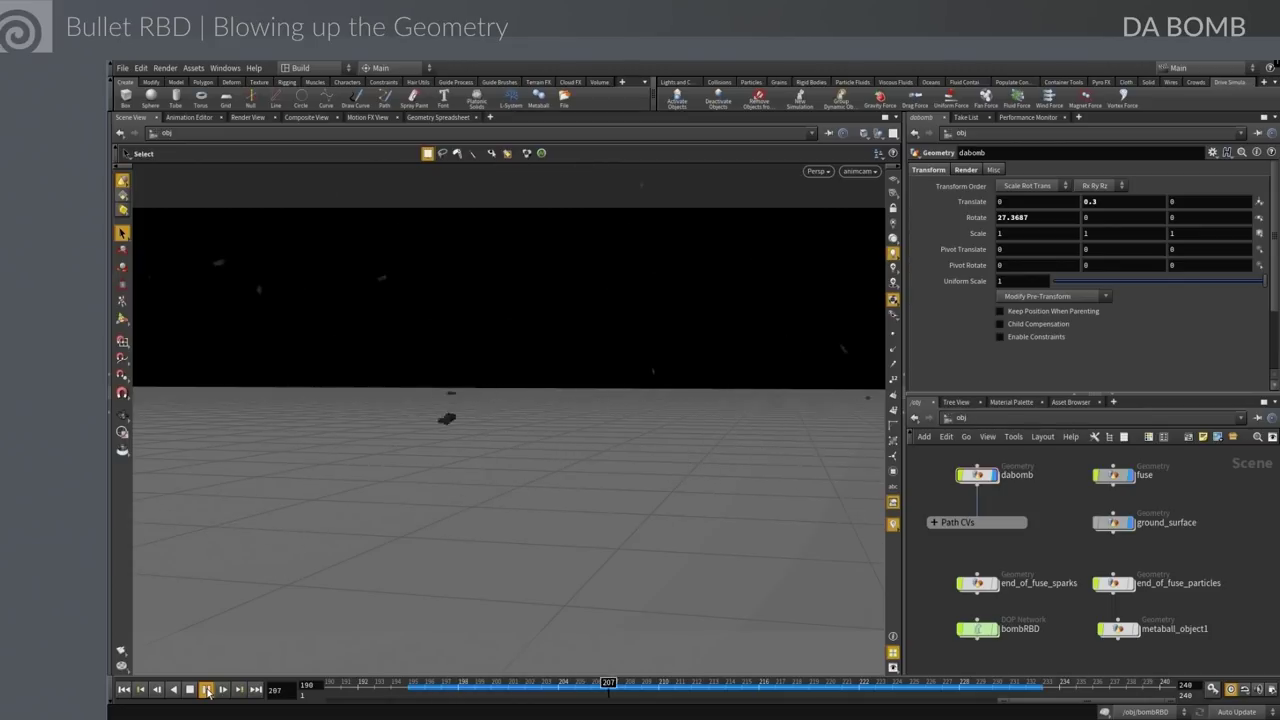
pyautogui.click(190, 690)
# Set the playback range to start at frame 1 and review the whole animation through animcam
pyautogui.click(123, 690)
pyautogui.click(207, 690)
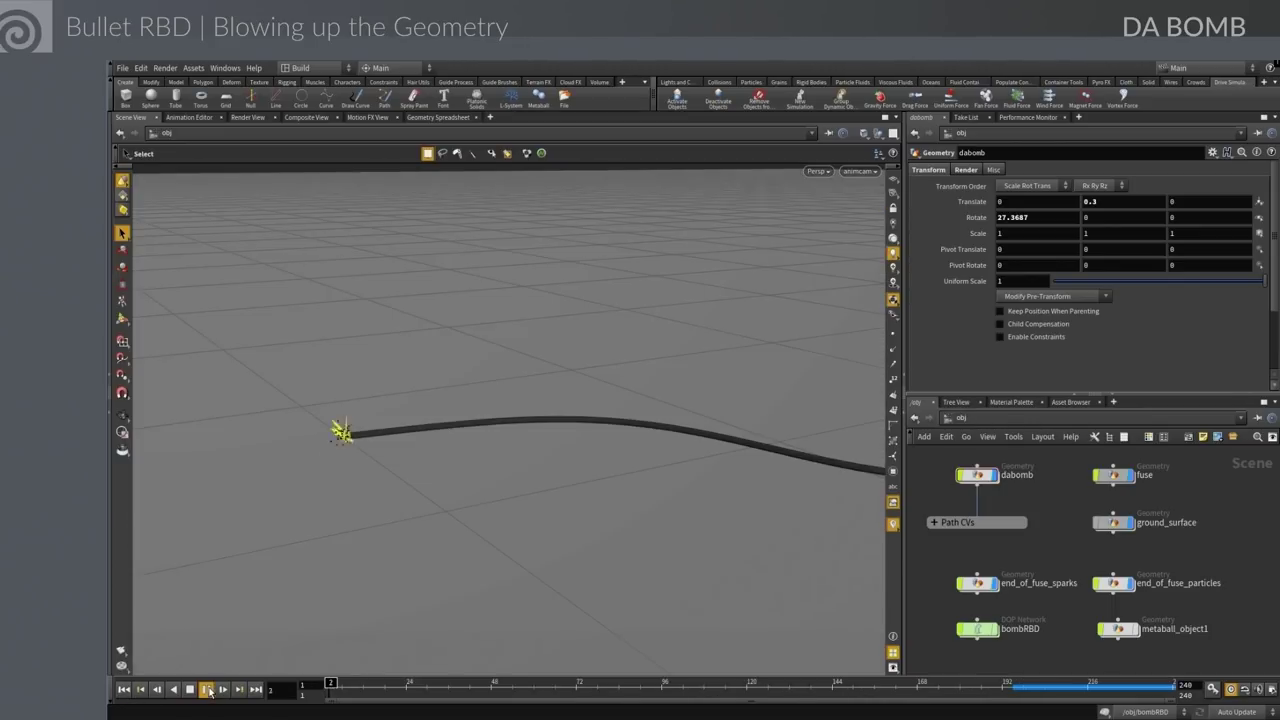
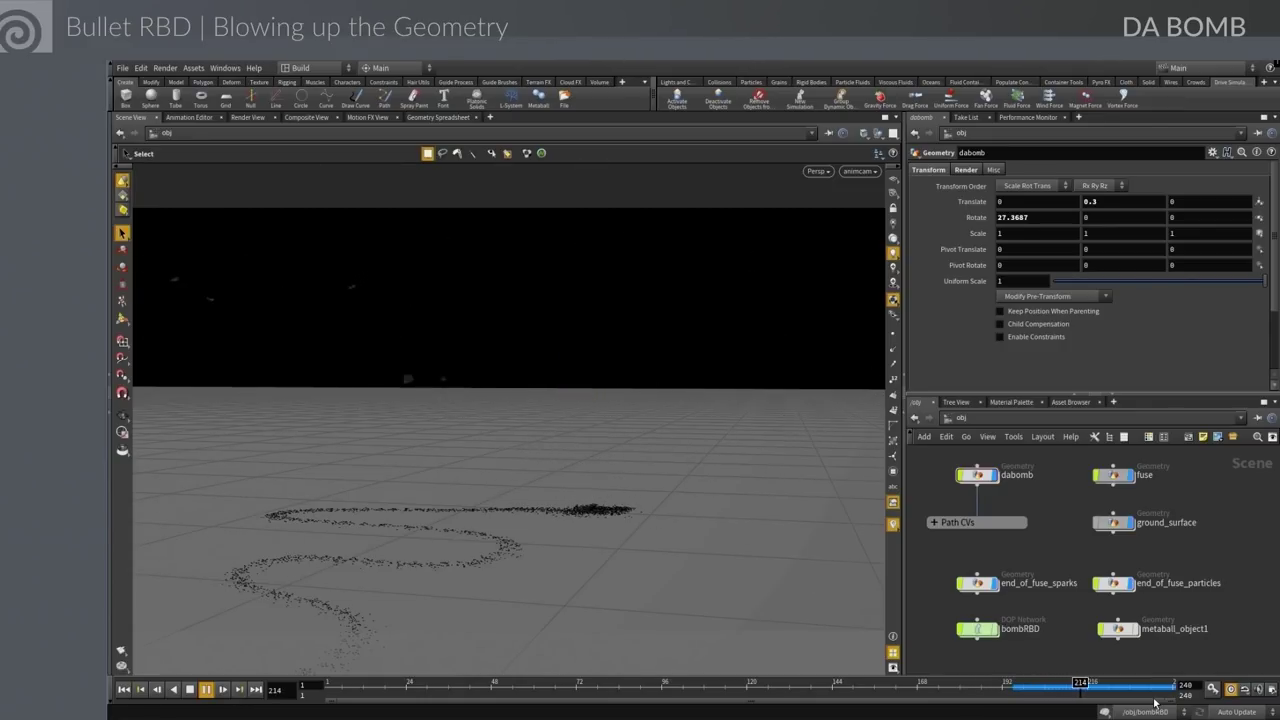
pyautogui.click(189, 689)
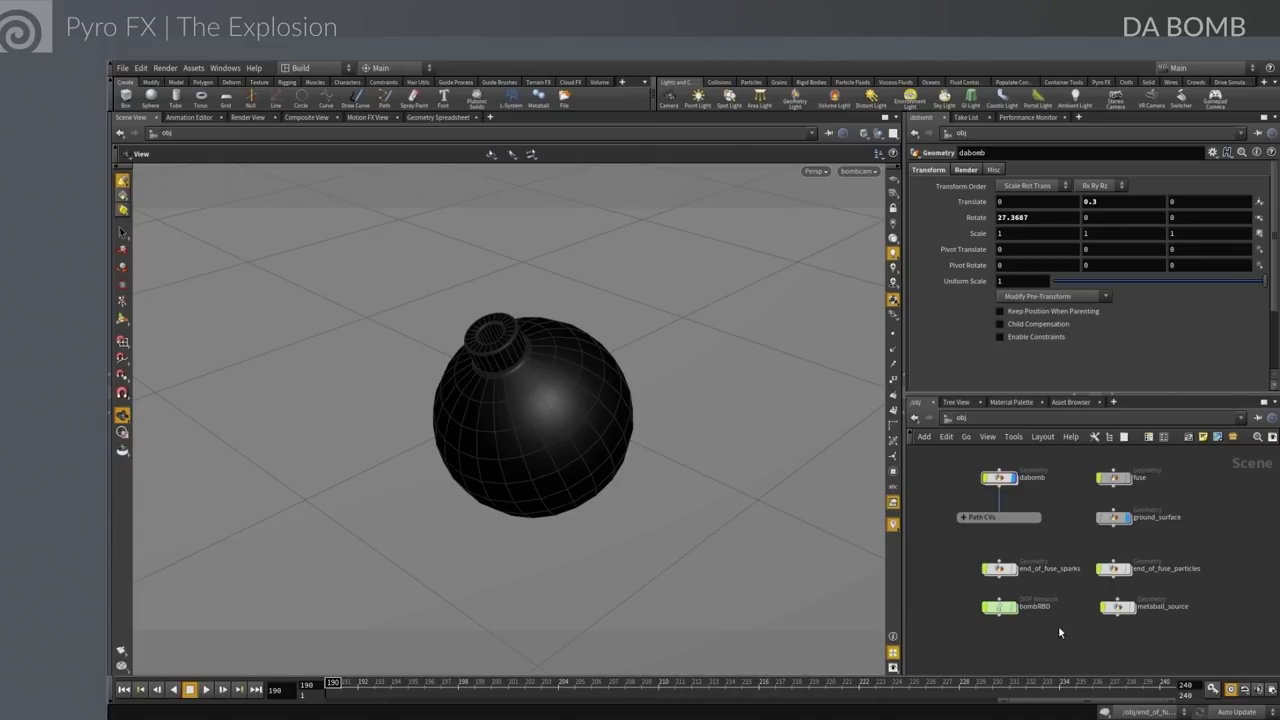
# Add a Torus object below metaball_source and rename it pyro_source
pyautogui.press('Tab')
pyautogui.write('to')
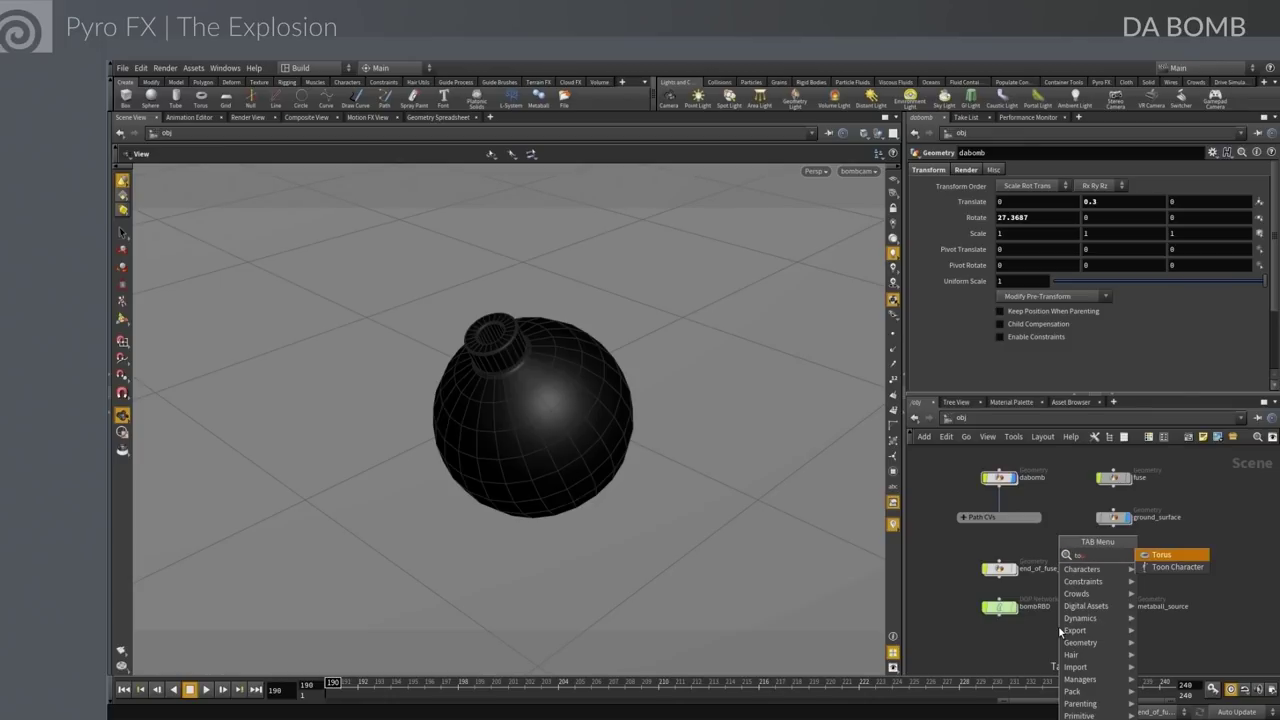
pyautogui.press('Return')
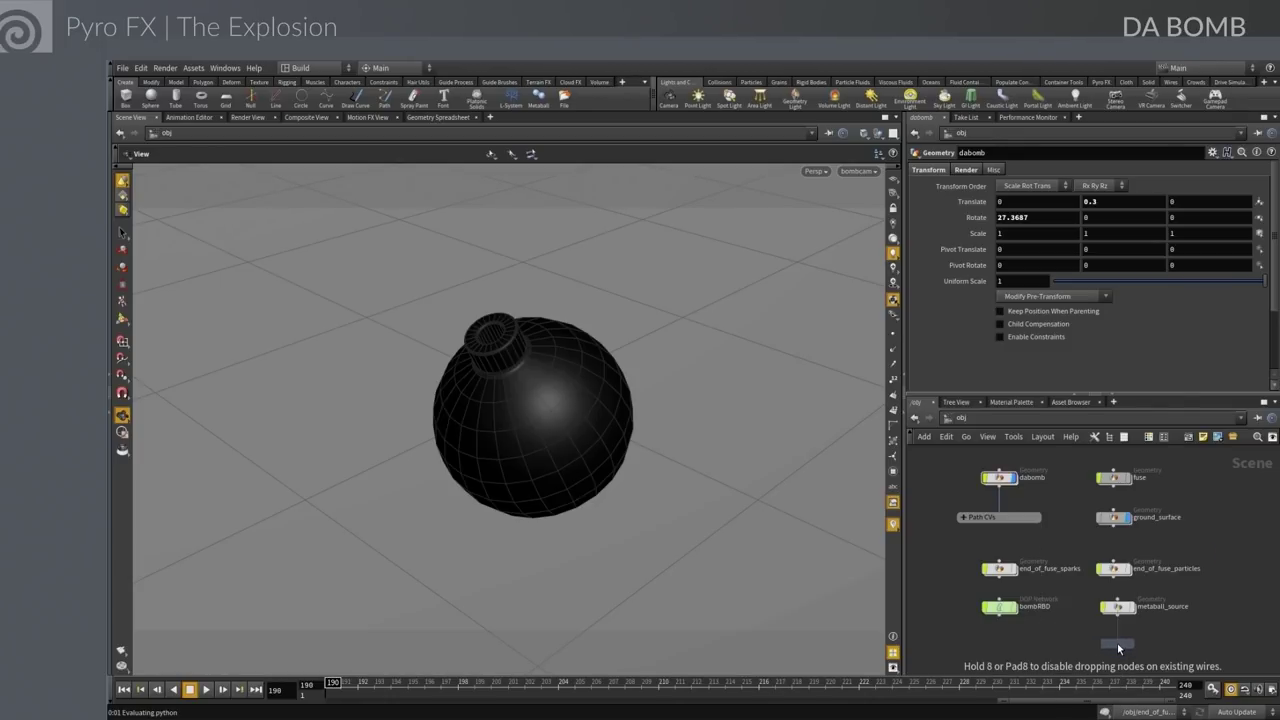
pyautogui.click(1121, 648)
pyautogui.doubleClick(1151, 644)
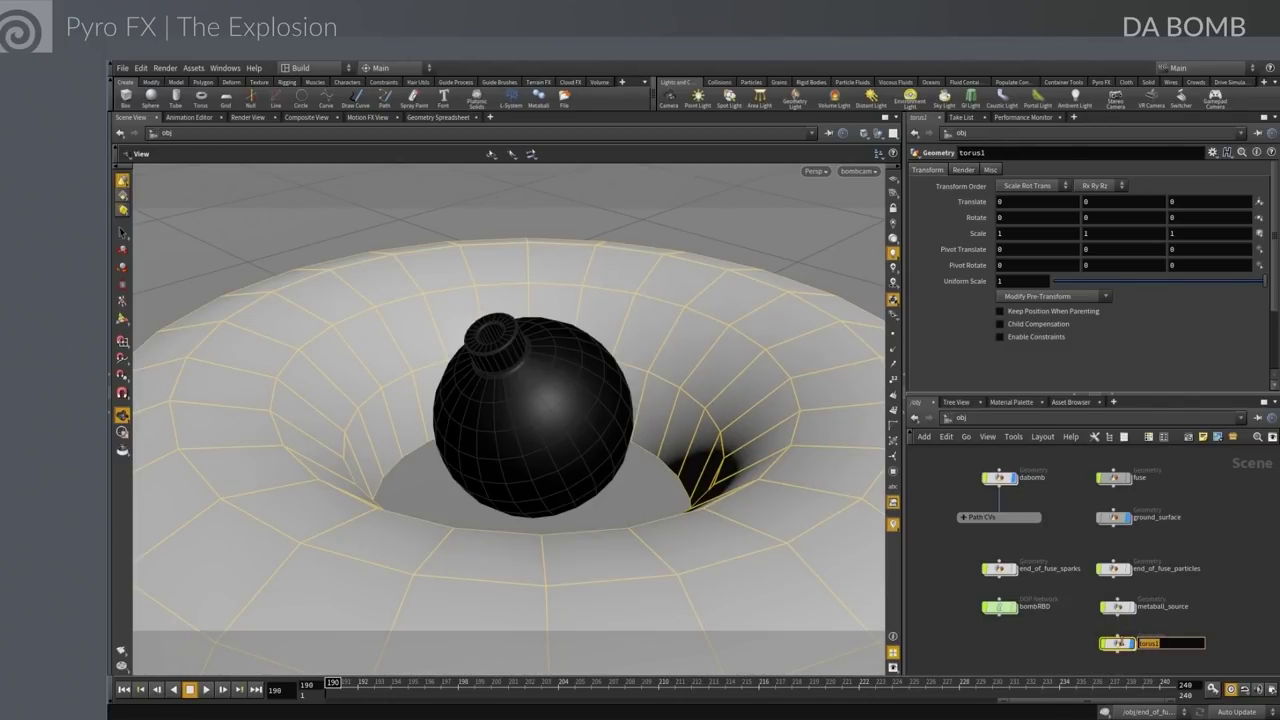
pyautogui.write('pyro_source')
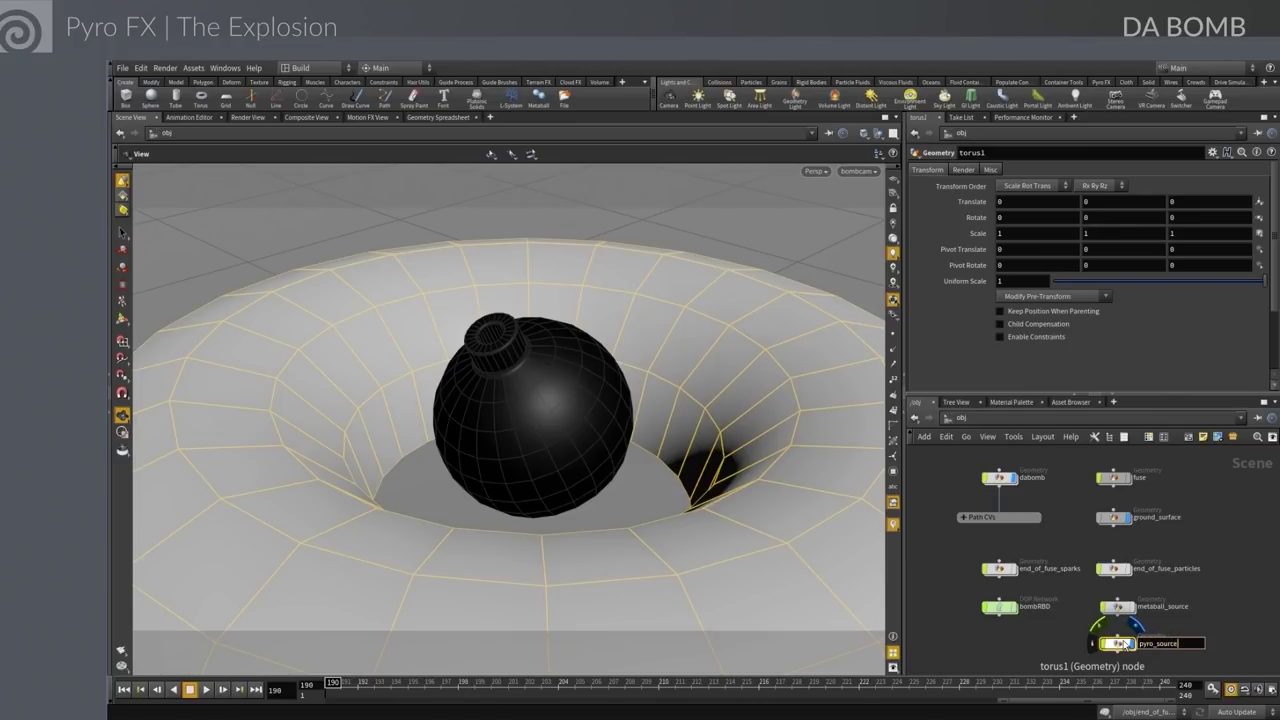
pyautogui.press('Return')
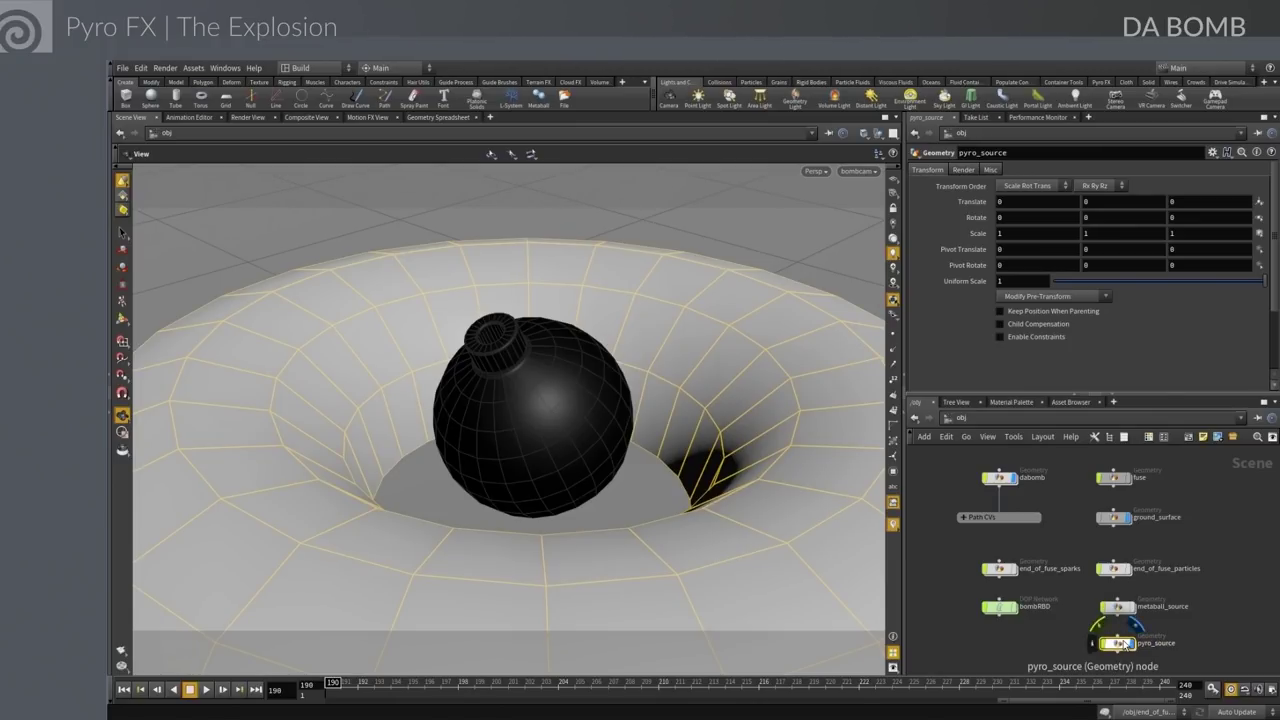
# Inside pyro_source, set the torus radii to .15 and .075 and its center Y to .3
pyautogui.doubleClick(1117, 643)
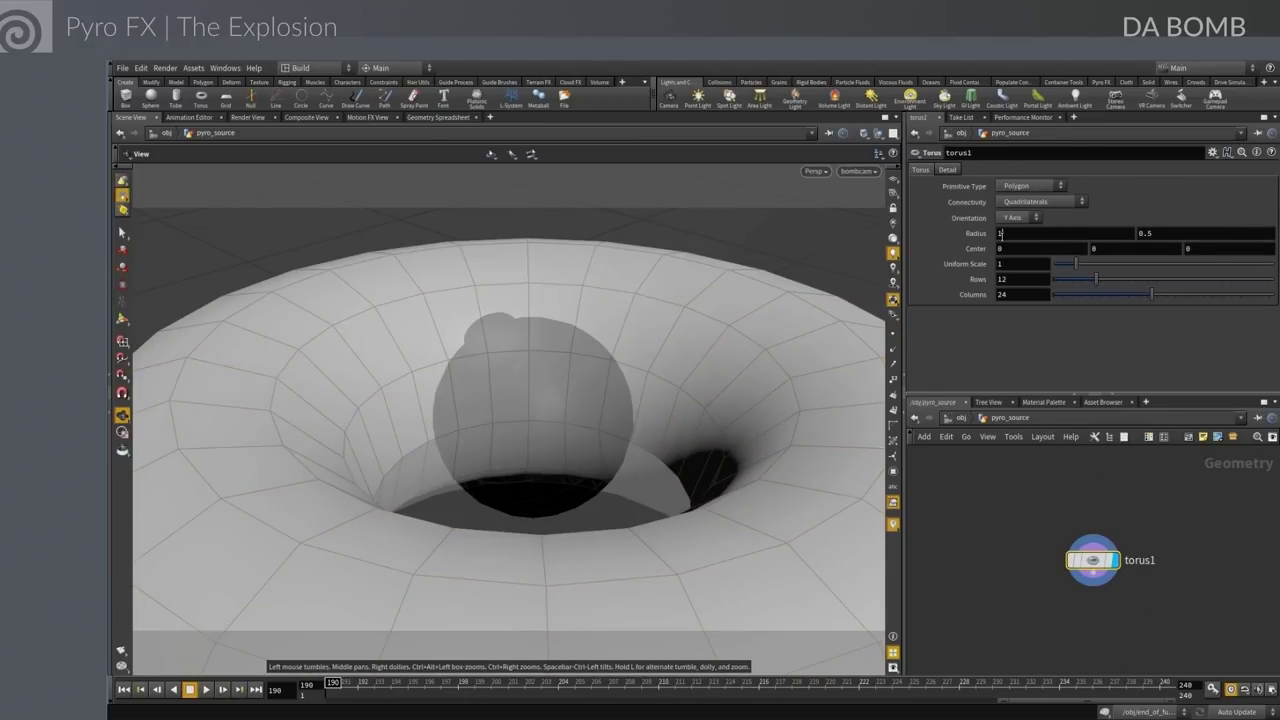
pyautogui.click(1001, 234)
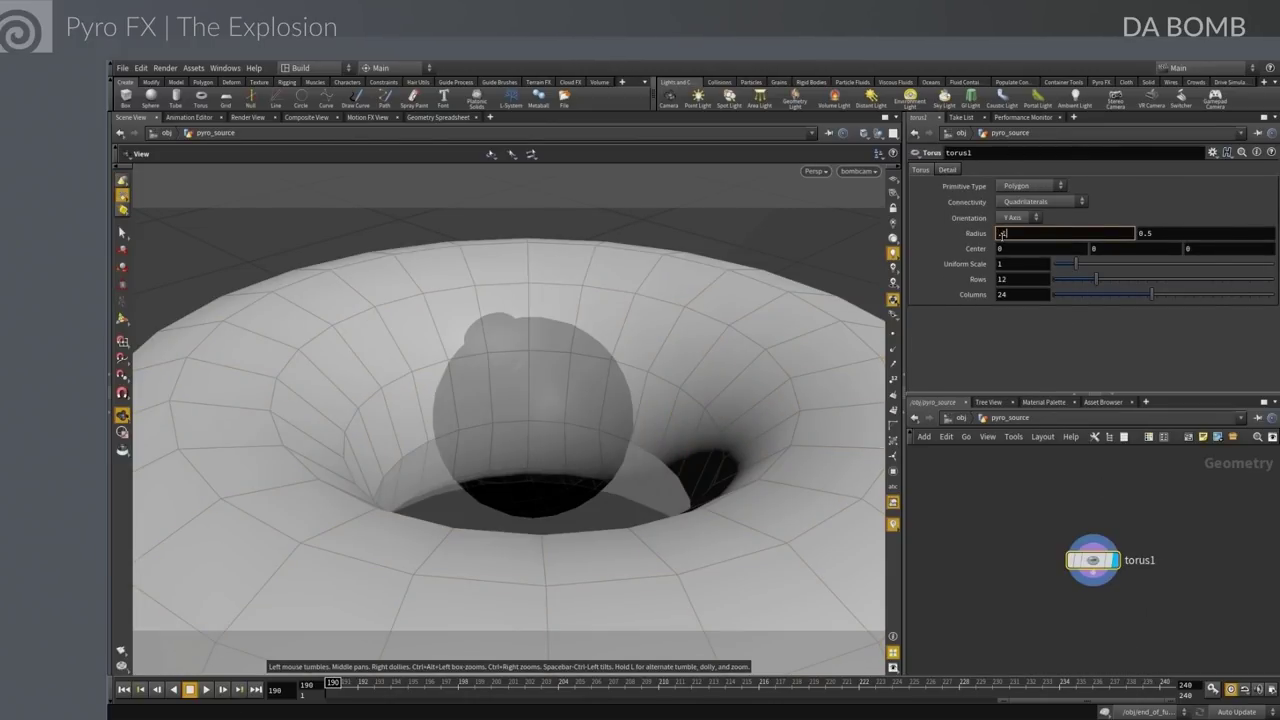
pyautogui.press('Tab')
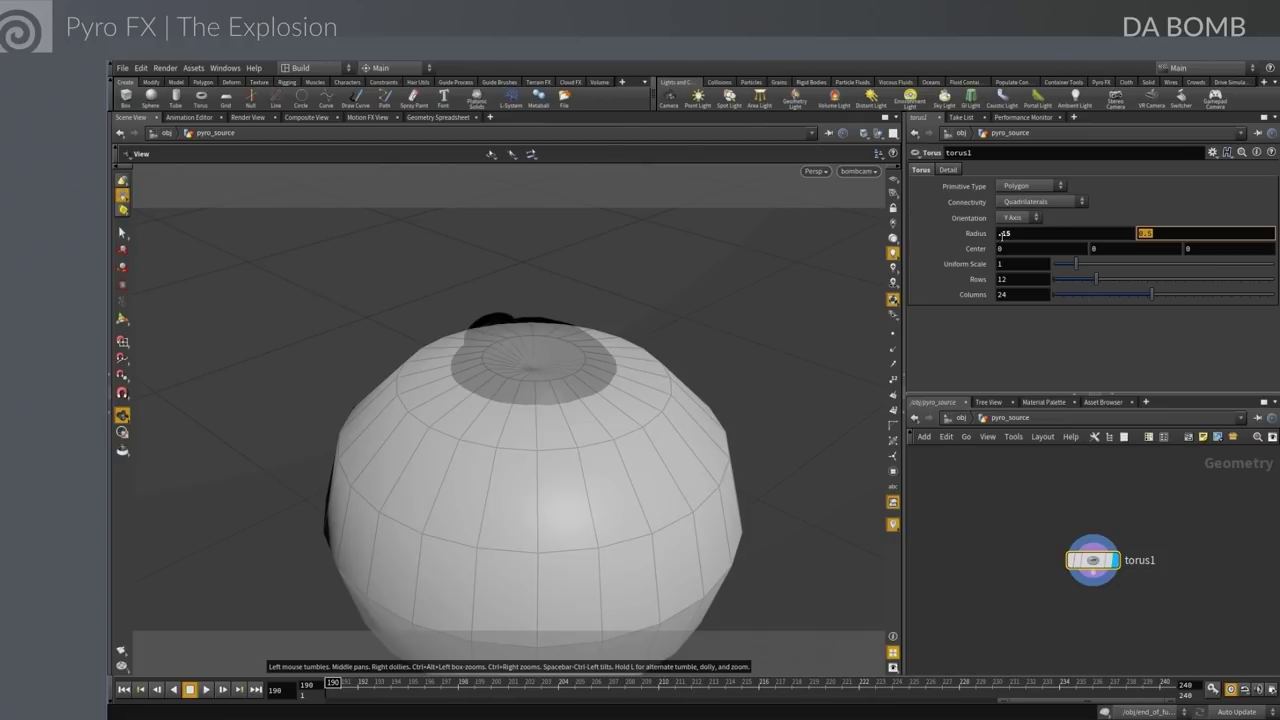
pyautogui.write('.07')
pyautogui.press('Tab')
pyautogui.press('Tab')
pyautogui.write('.')
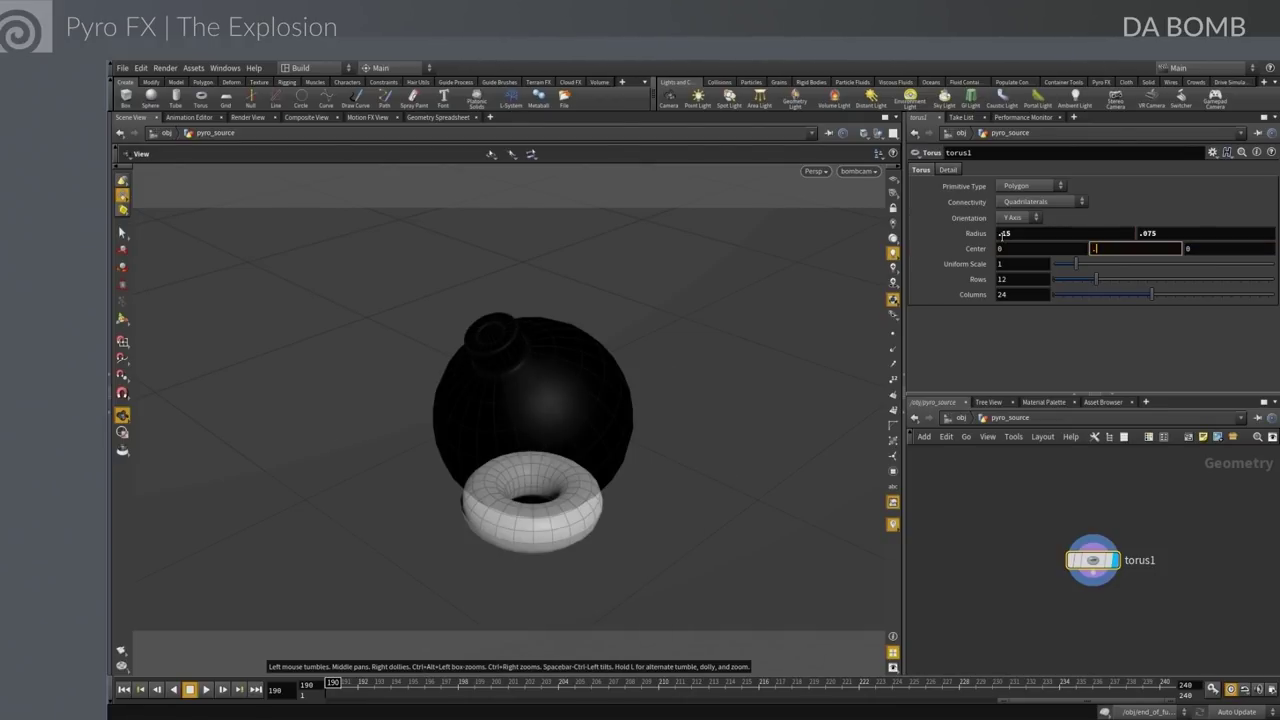
pyautogui.write('3')
pyautogui.press('Return')
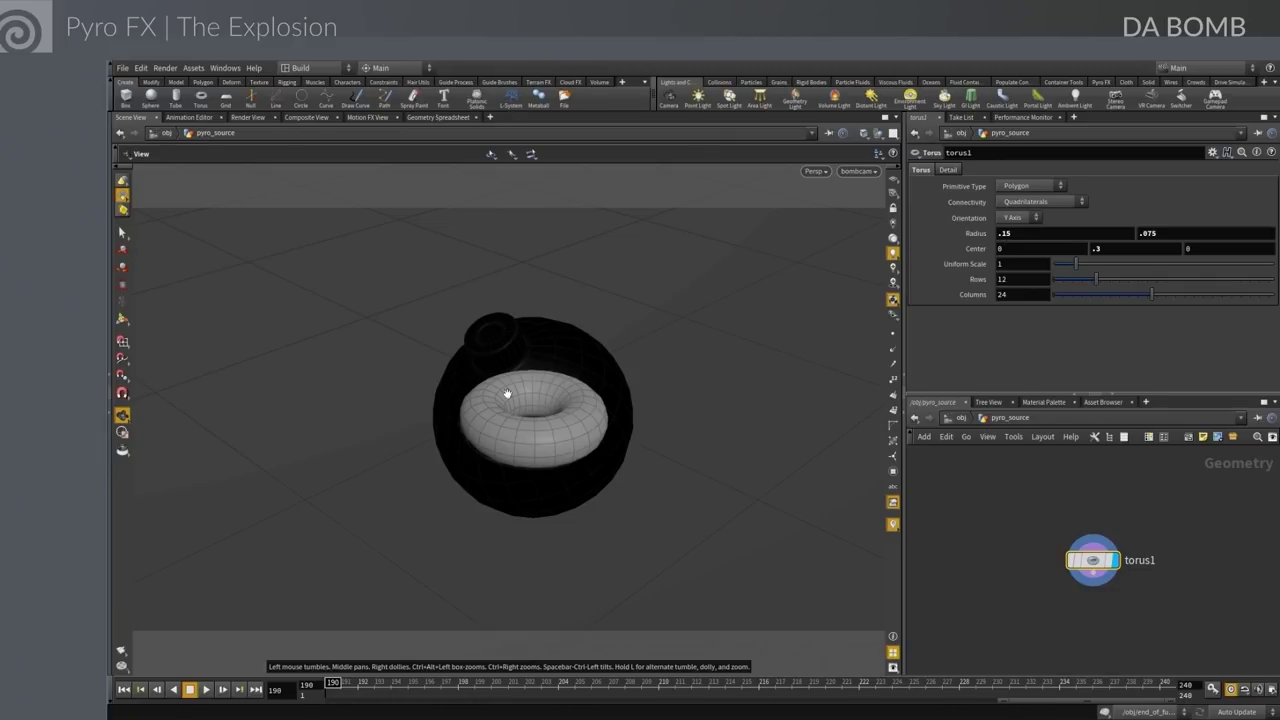
# At object level, hide dabomb and add a DOP Network named bombPYRO below bombRBD
pyautogui.click(955, 418)
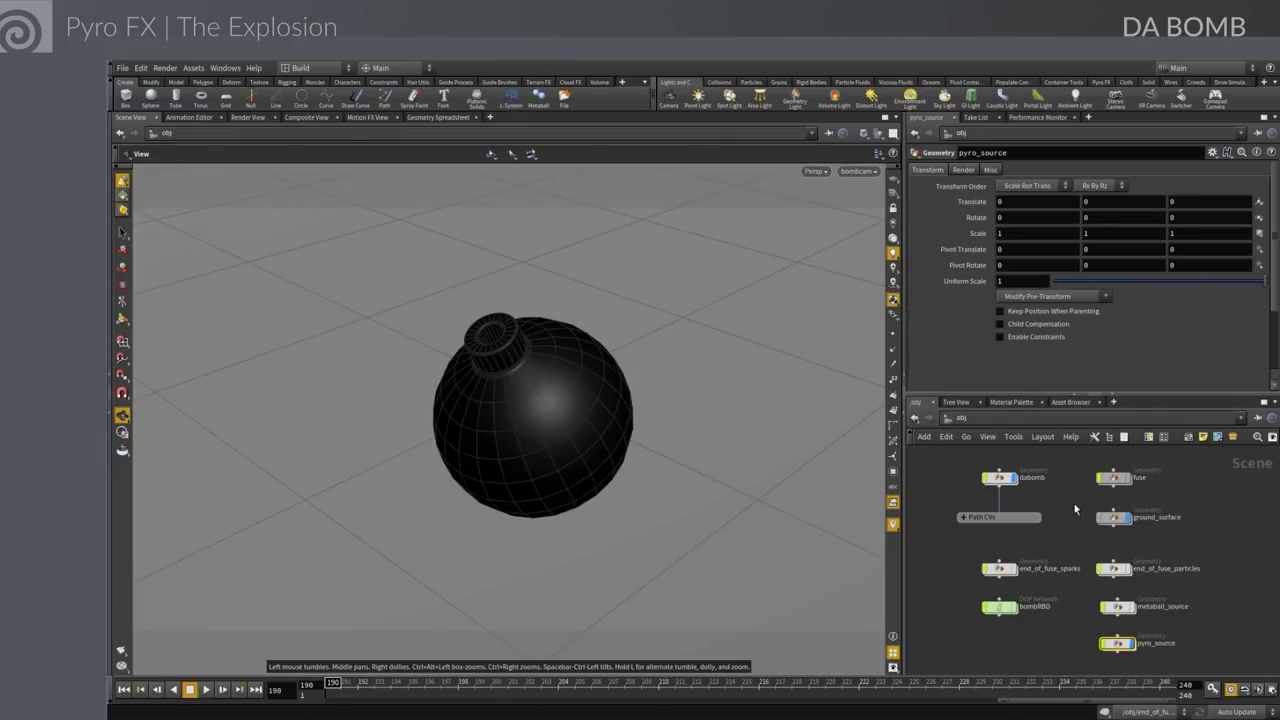
pyautogui.click(1013, 477)
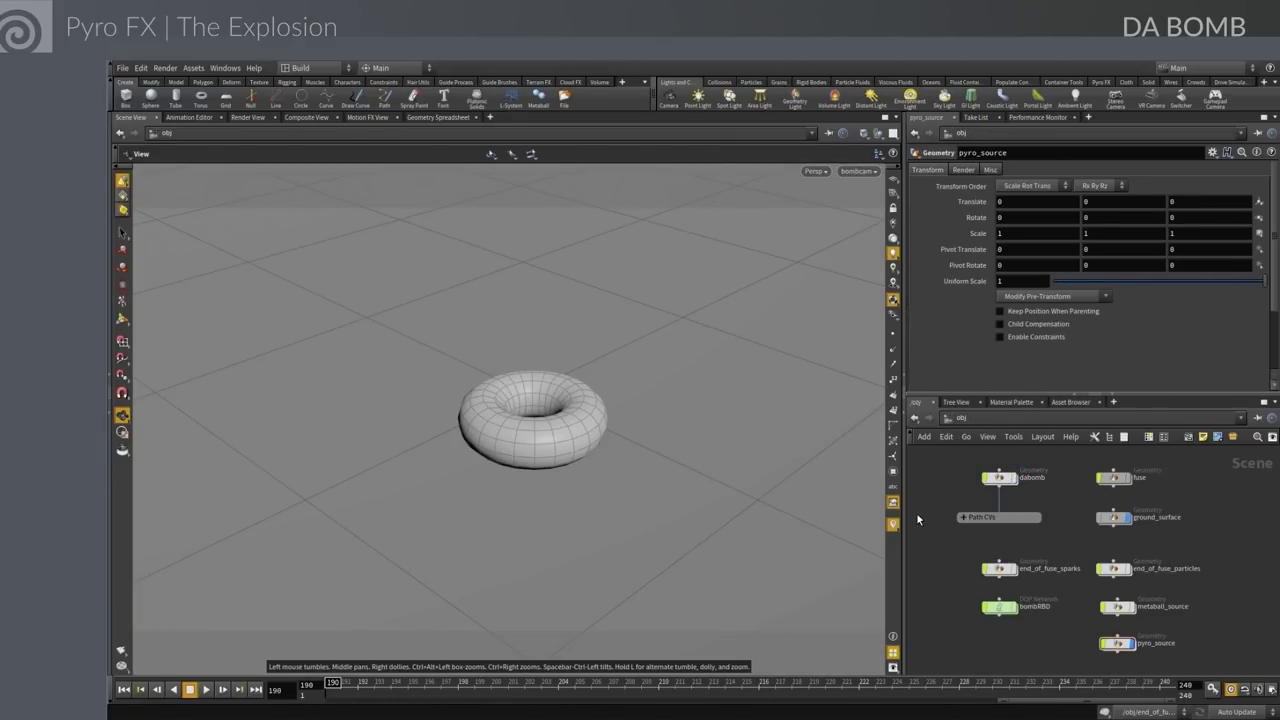
pyautogui.press('Tab')
pyautogui.write('geo')
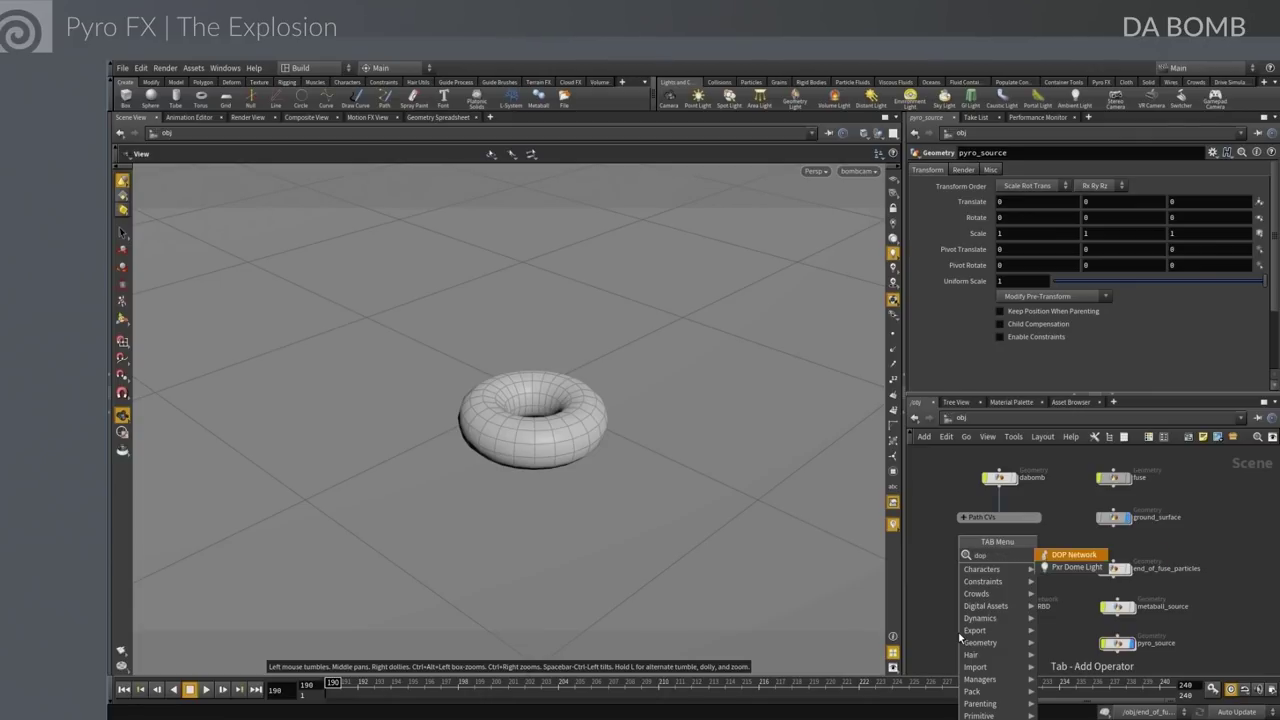
pyautogui.press('Return')
pyautogui.click(1002, 641)
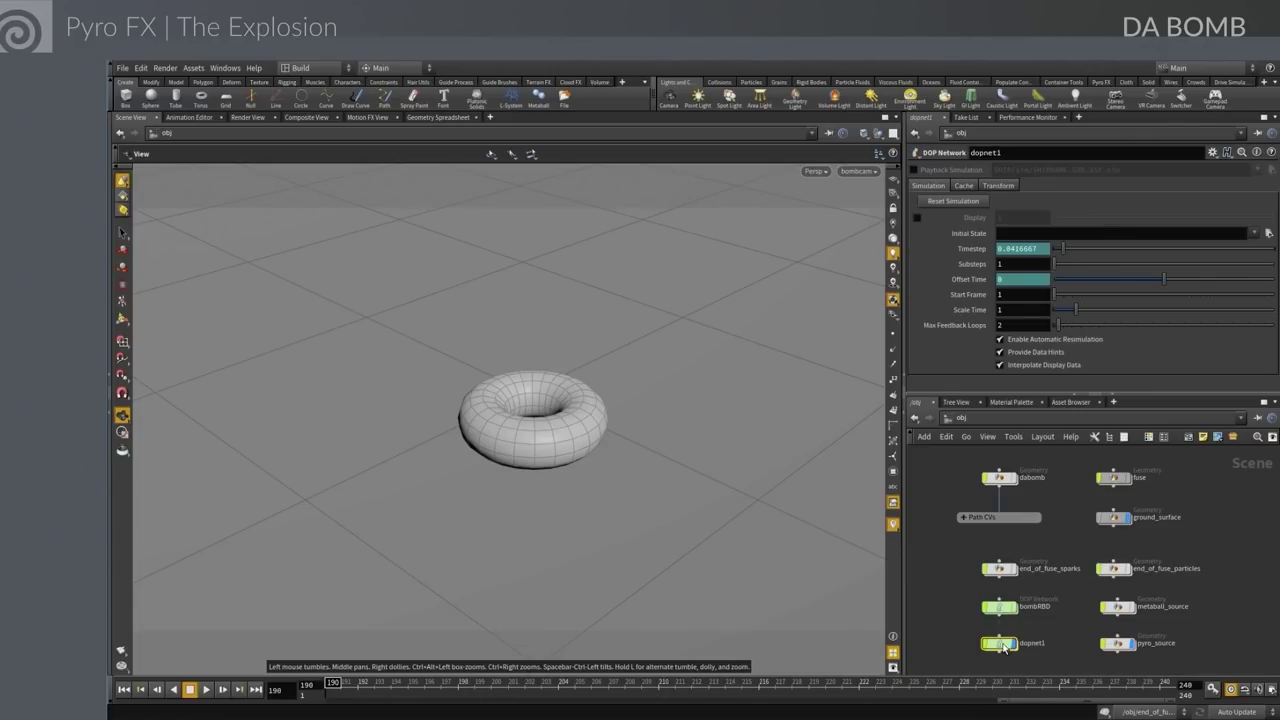
pyautogui.doubleClick(1033, 643)
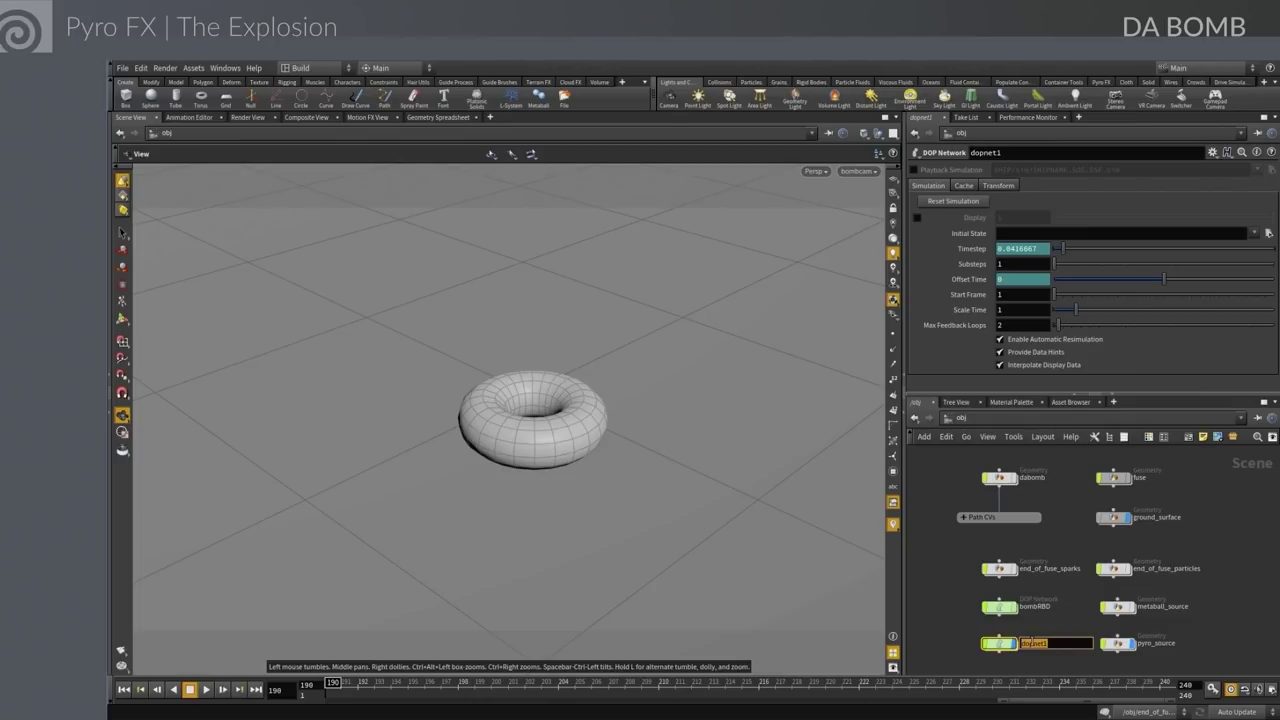
pyautogui.write('bombPYRO')
pyautogui.press('Return')
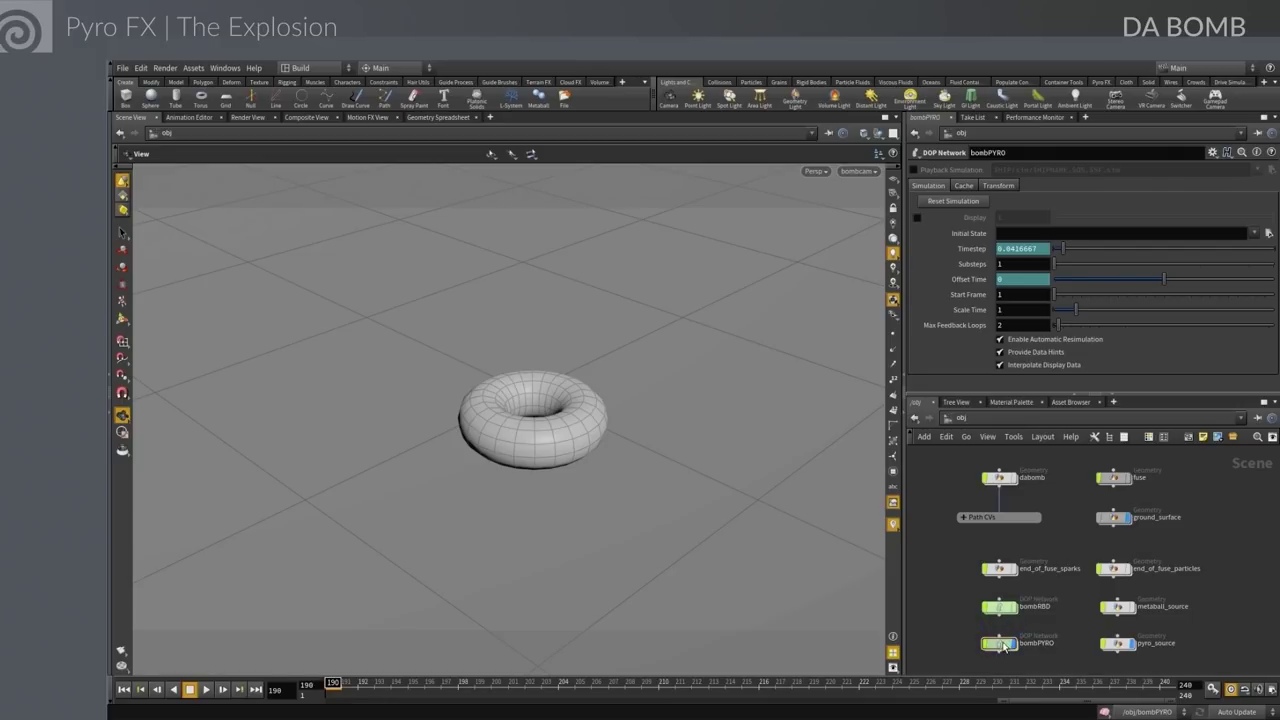
# Set the bombPYRO network's start frame to 195
pyautogui.click(999, 294)
pyautogui.write('195')
pyautogui.press('Return')
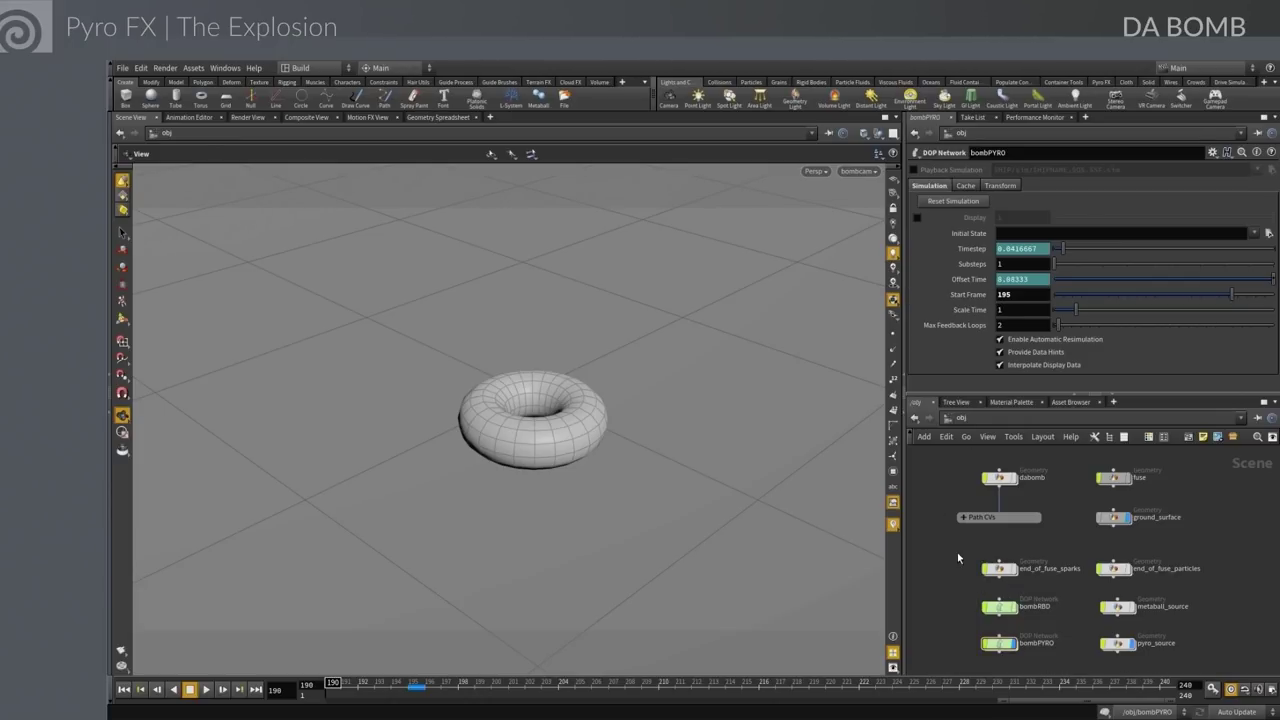
# Select the pyro_source torus in the scene and apply the Pyro FX Explosion tool to it
pyautogui.click(123, 233)
pyautogui.click(534, 447)
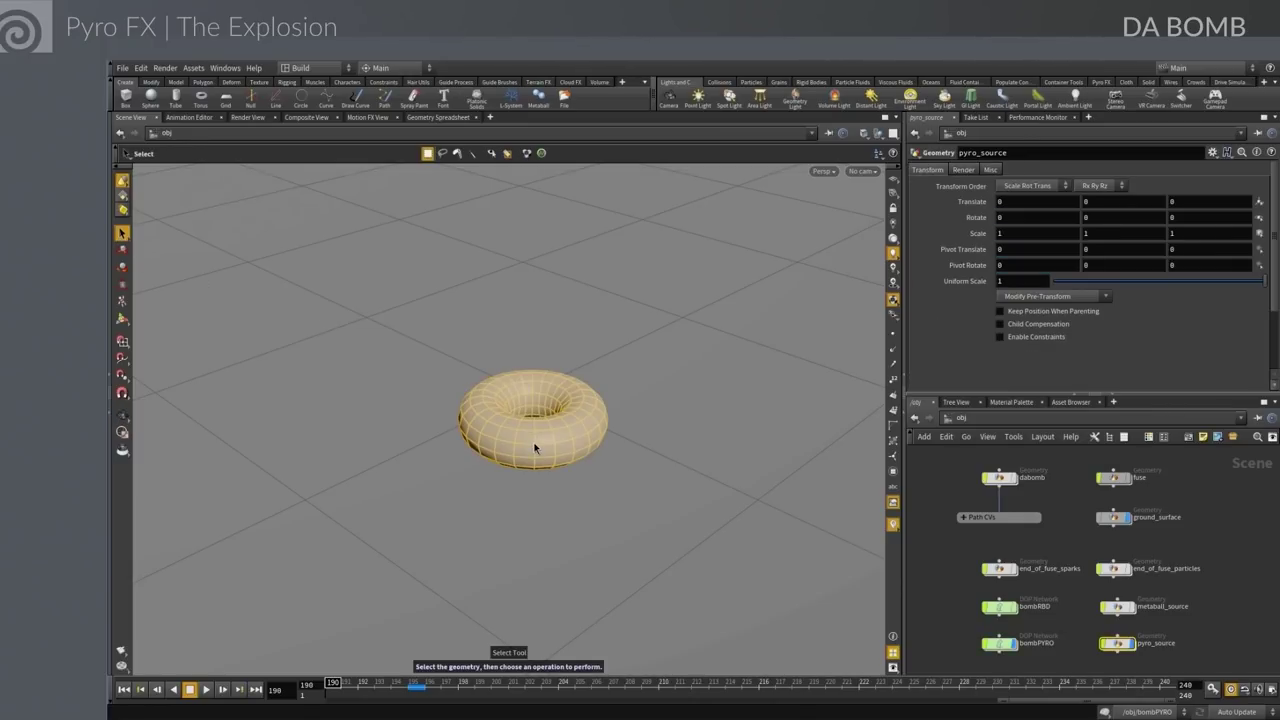
pyautogui.click(1106, 83)
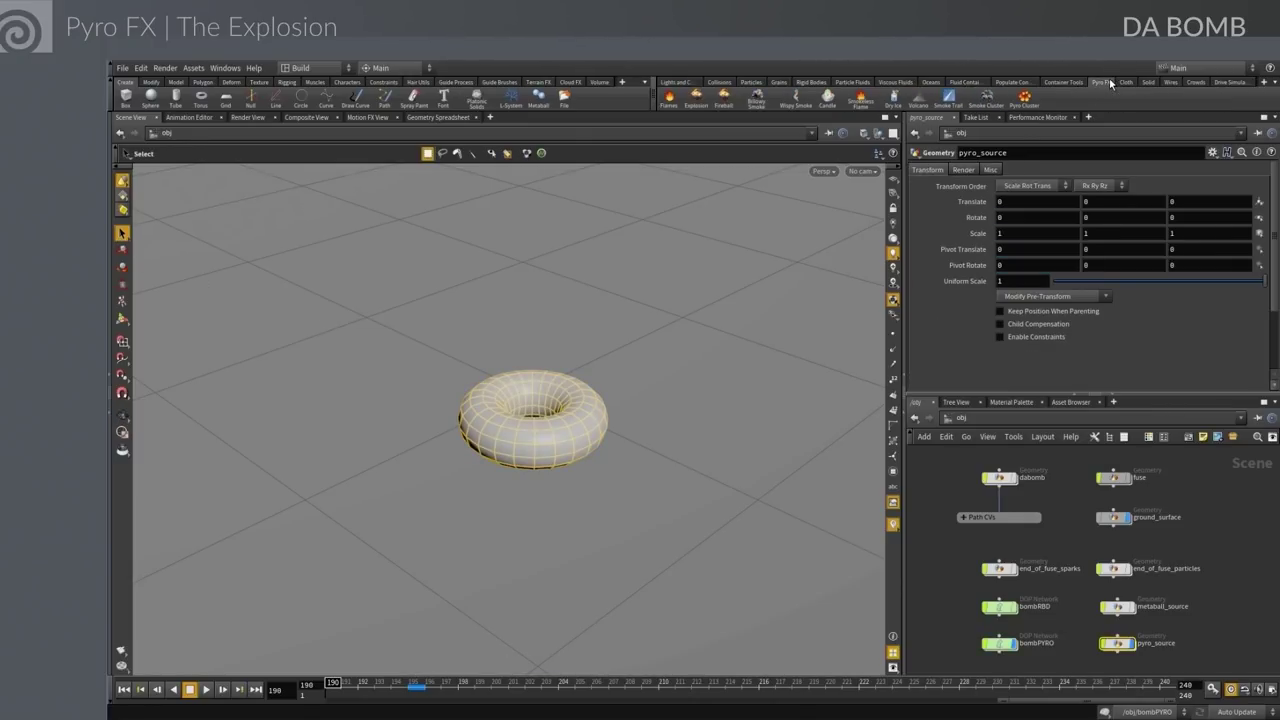
pyautogui.click(697, 101)
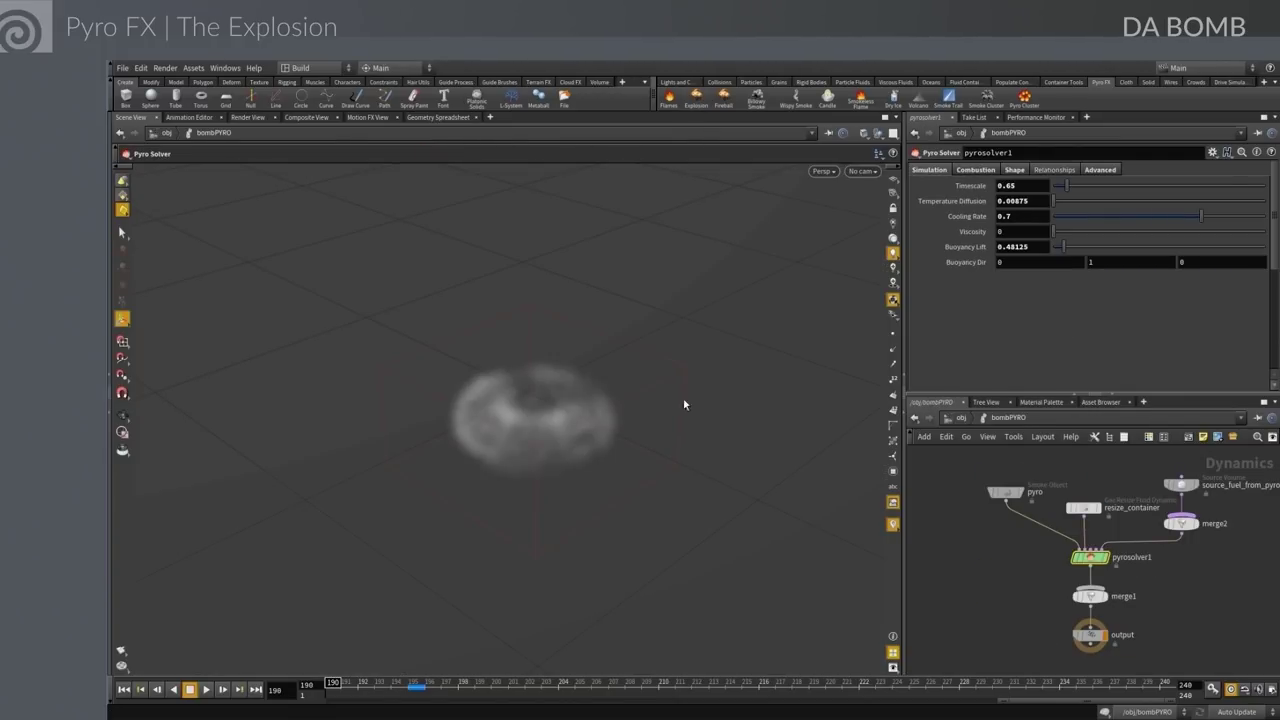
# Play the pyro simulation from frame 190 to preview the explosion and return to the first frame
pyautogui.click(206, 689)
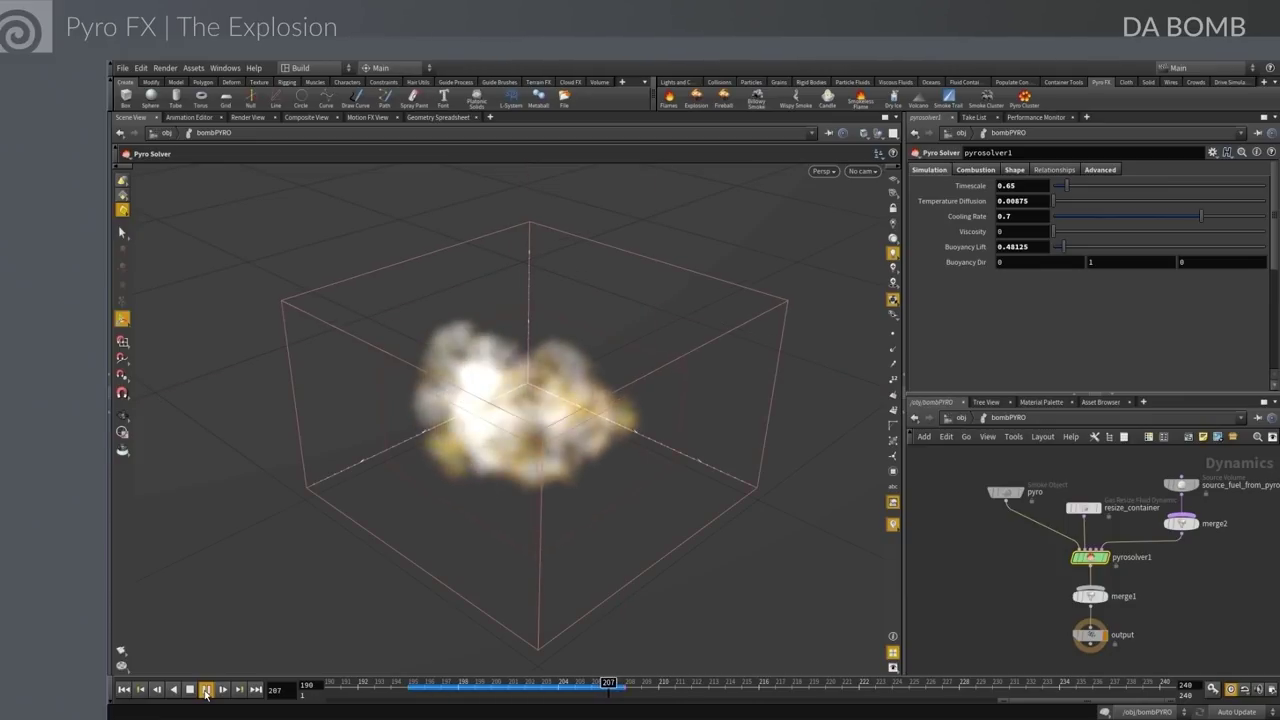
pyautogui.click(189, 689)
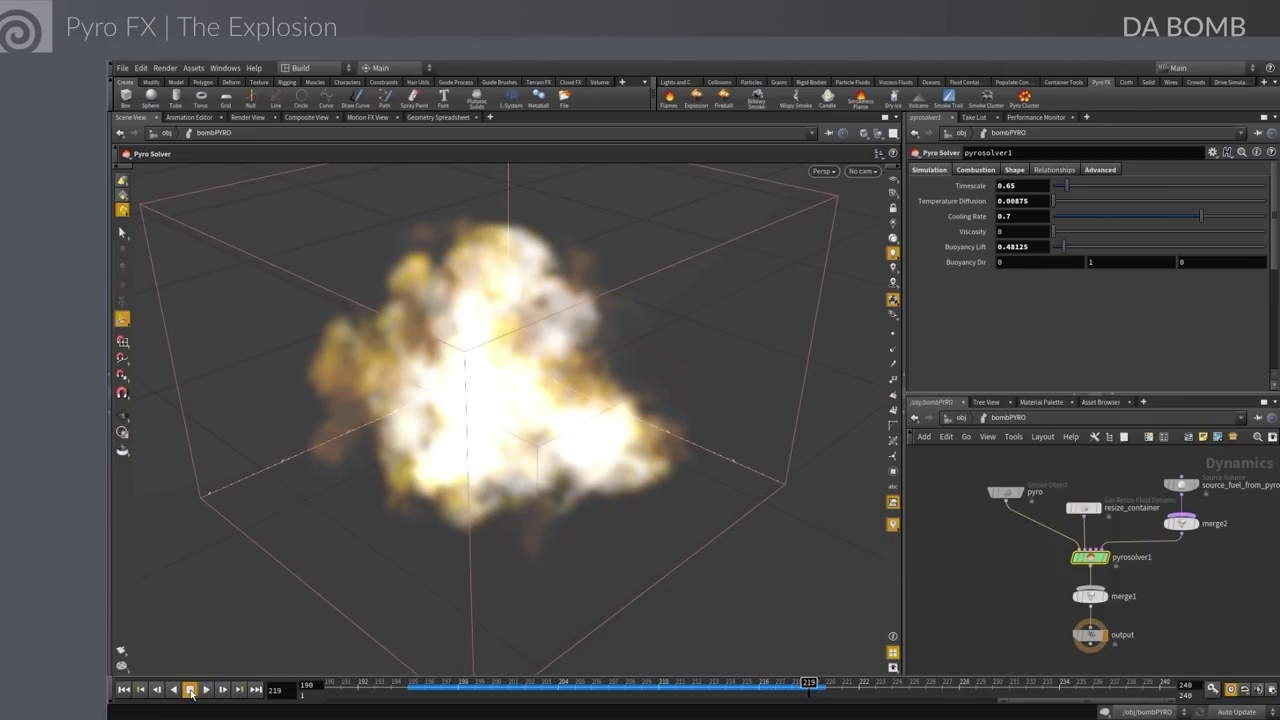
pyautogui.click(124, 689)
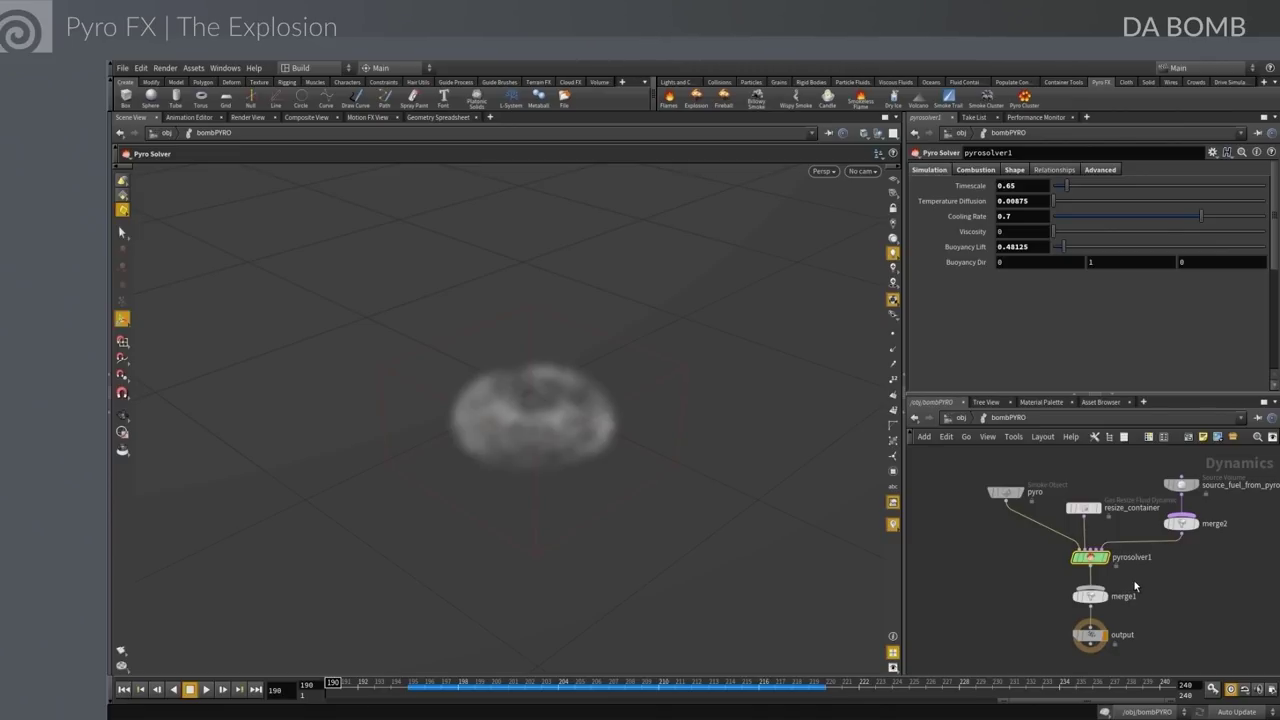
# Show the Scale Source Volume animation curve of source_fuel_from_pyro_source in the Animation Editor with its full set of keys in view
pyautogui.click(1182, 487)
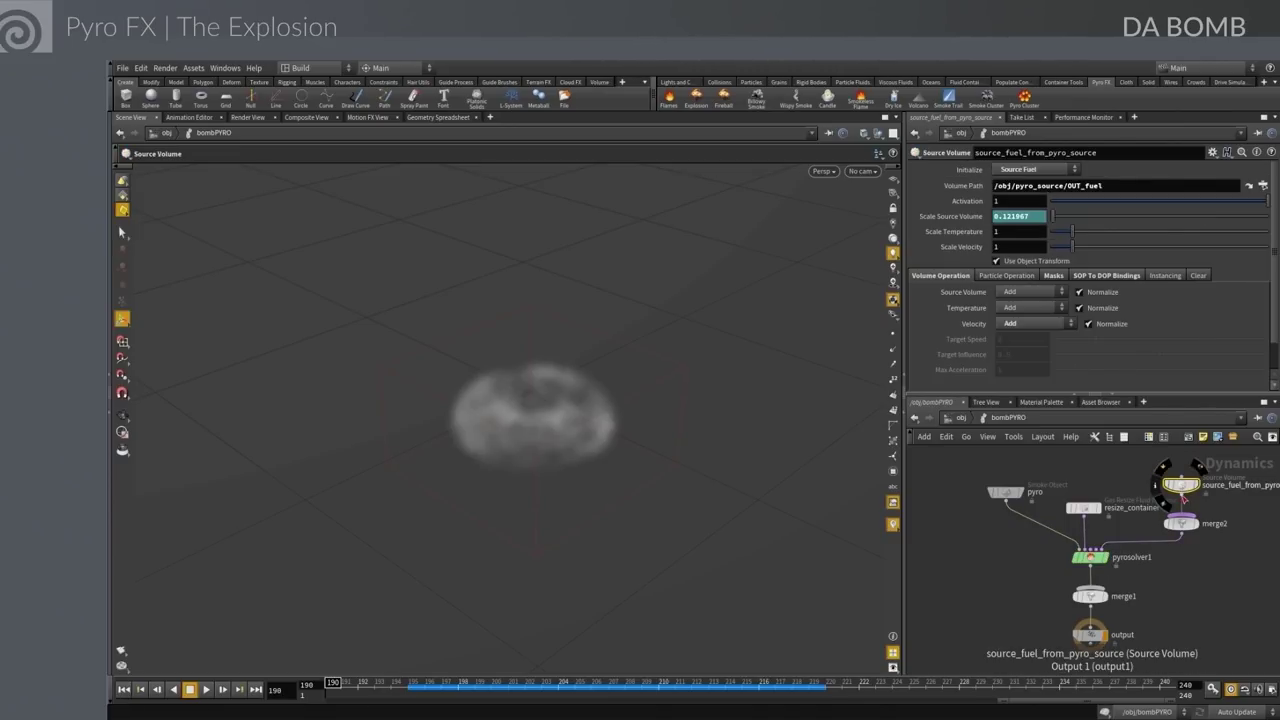
pyautogui.rightClick(955, 217)
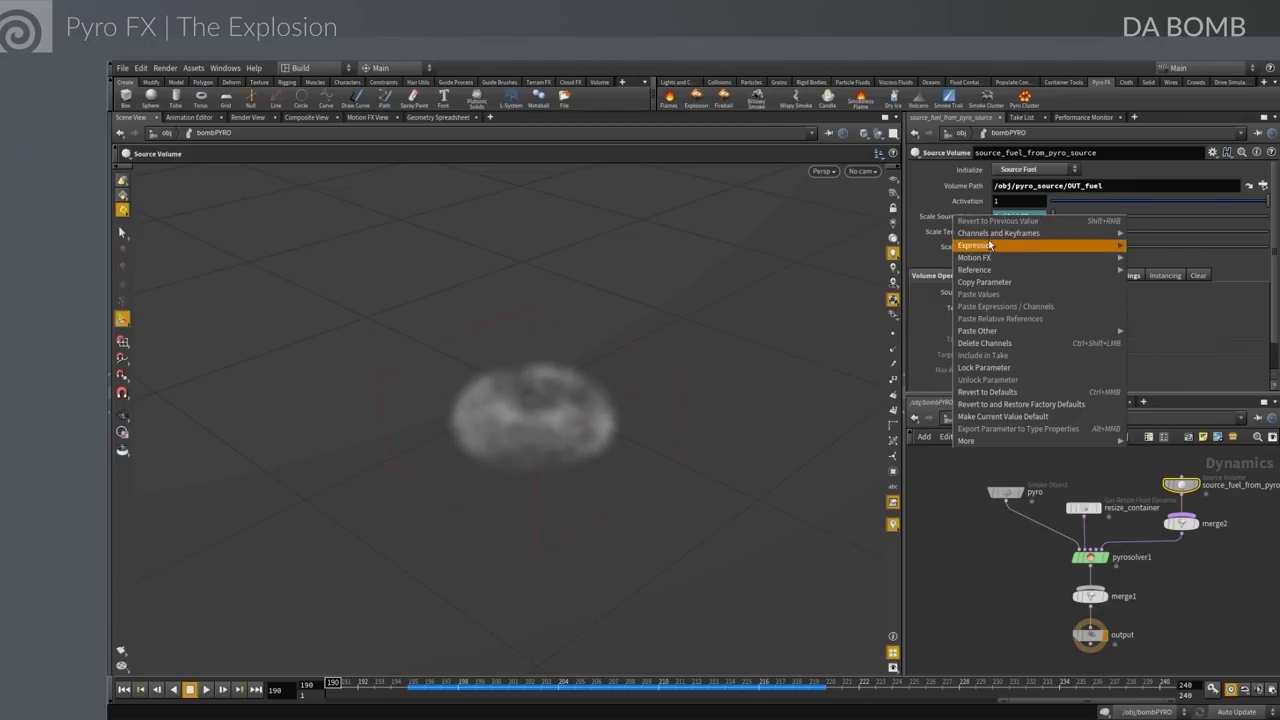
pyautogui.moveTo(1040, 233)
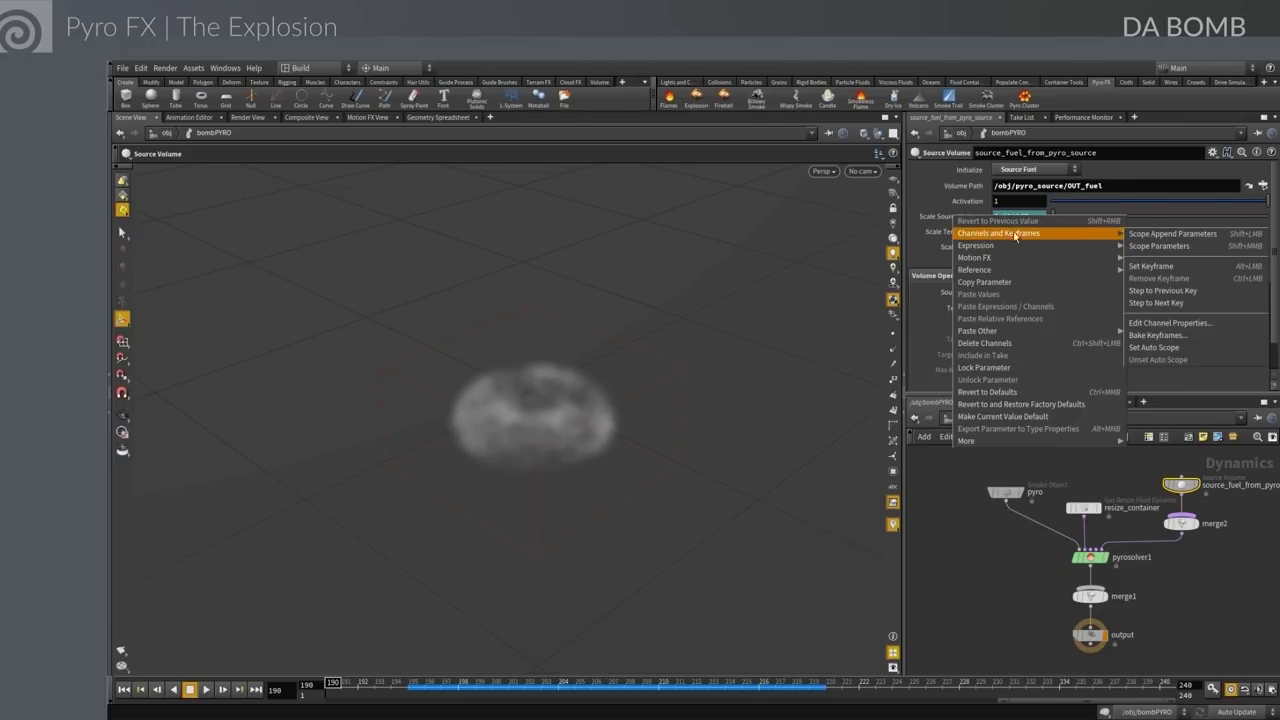
pyautogui.click(1140, 247)
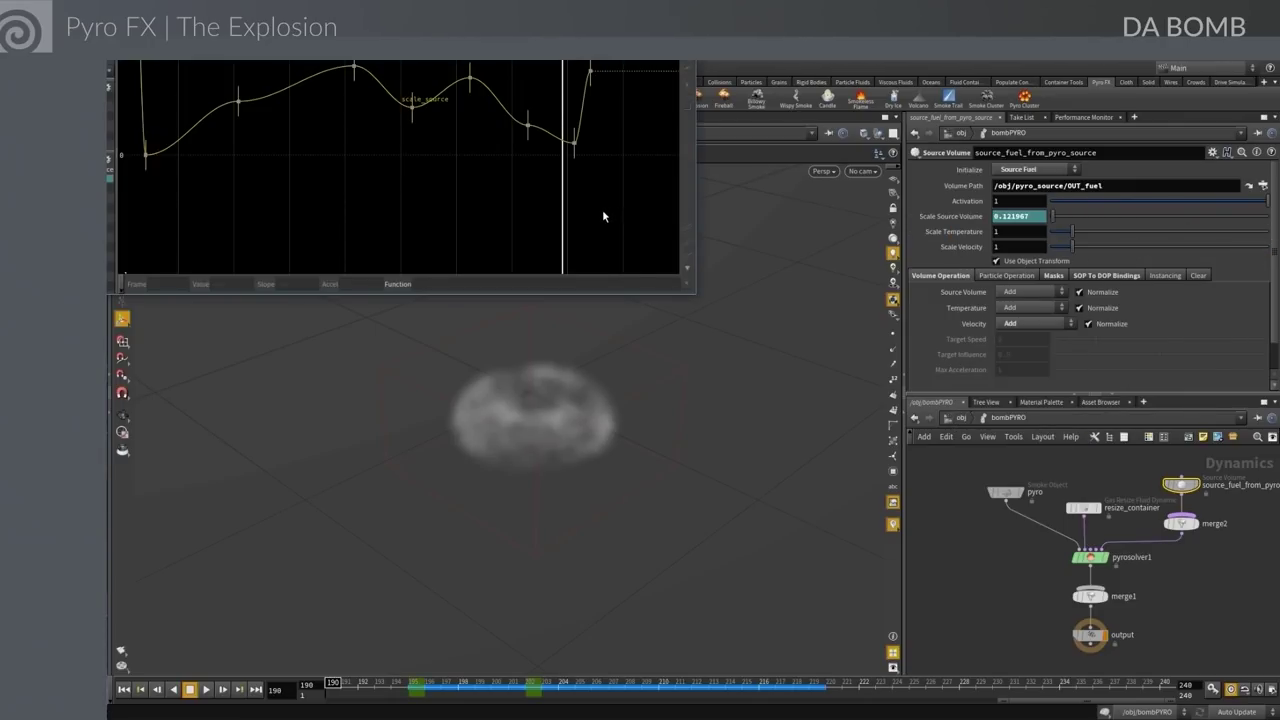
pyautogui.keyDown('alt'); pyautogui.moveTo(443, 143); pyautogui.dragTo(333, 209, button='right'); pyautogui.keyUp('alt')
pyautogui.keyDown('alt'); pyautogui.moveTo(333, 209); pyautogui.dragTo(346, 289, button='middle'); pyautogui.keyUp('alt')
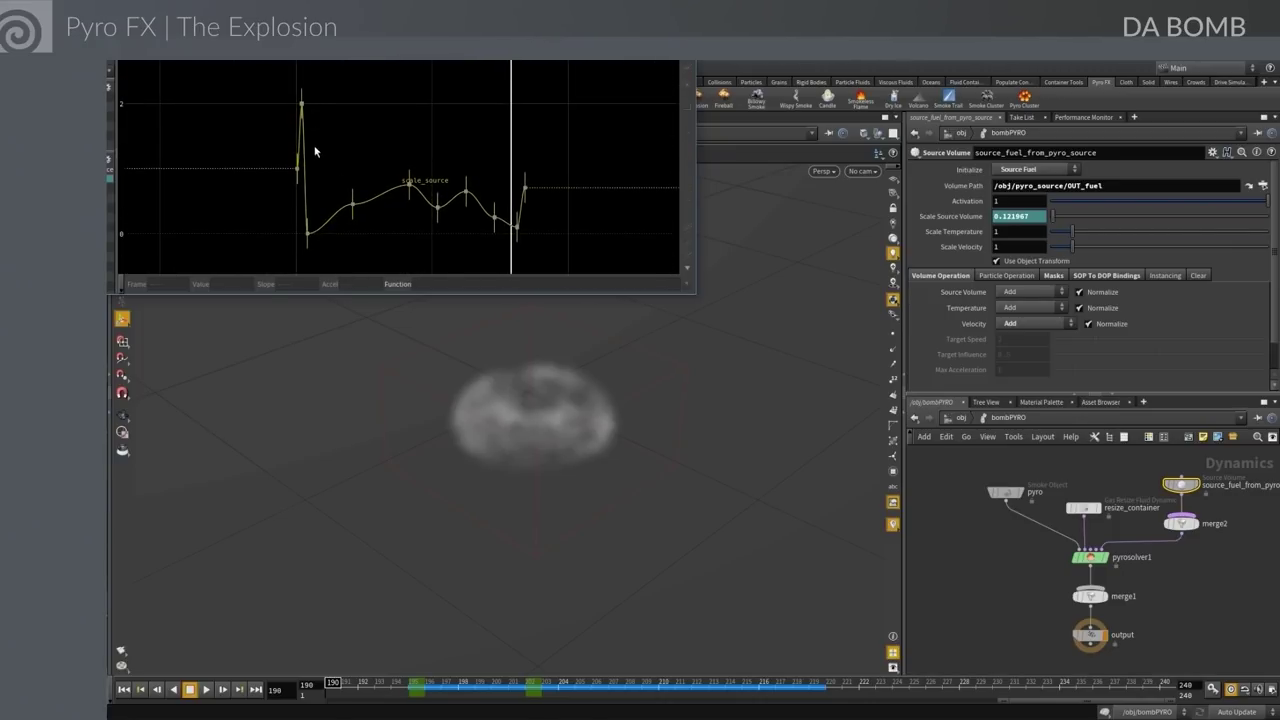
# Select all keys of the scale_source curve and shift them in time so the first key sits at frame 195
pyautogui.moveTo(268, 80); pyautogui.dragTo(568, 278)
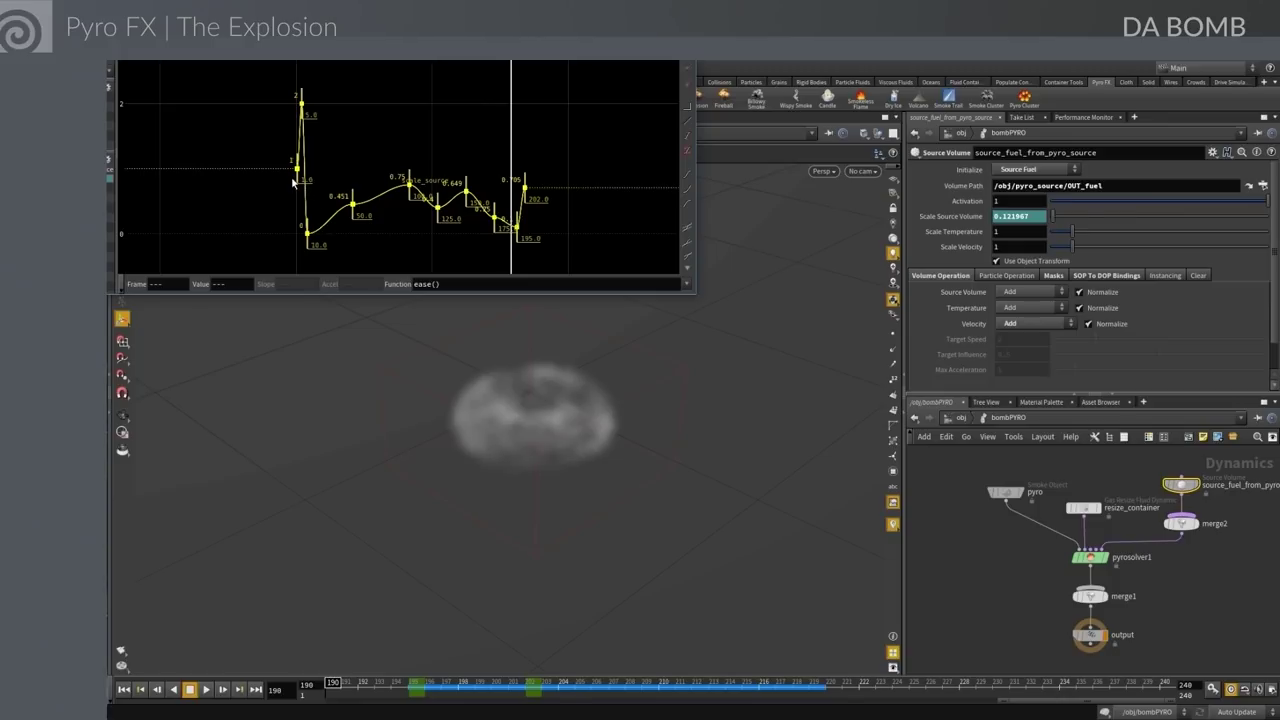
pyautogui.moveTo(300, 175); pyautogui.dragTo(519, 186)
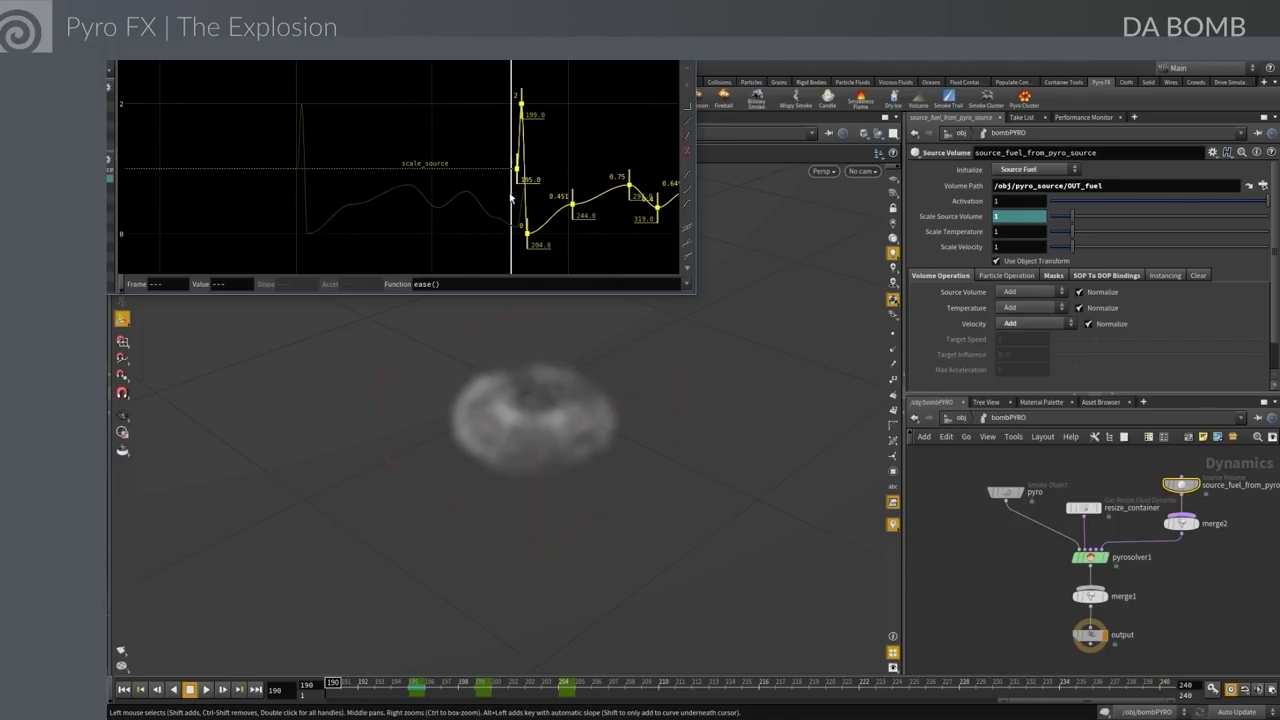
pyautogui.moveTo(457, 203); pyautogui.dragTo(285, 198, button='middle')
pyautogui.moveTo(695, 292); pyautogui.dragTo(817, 511)
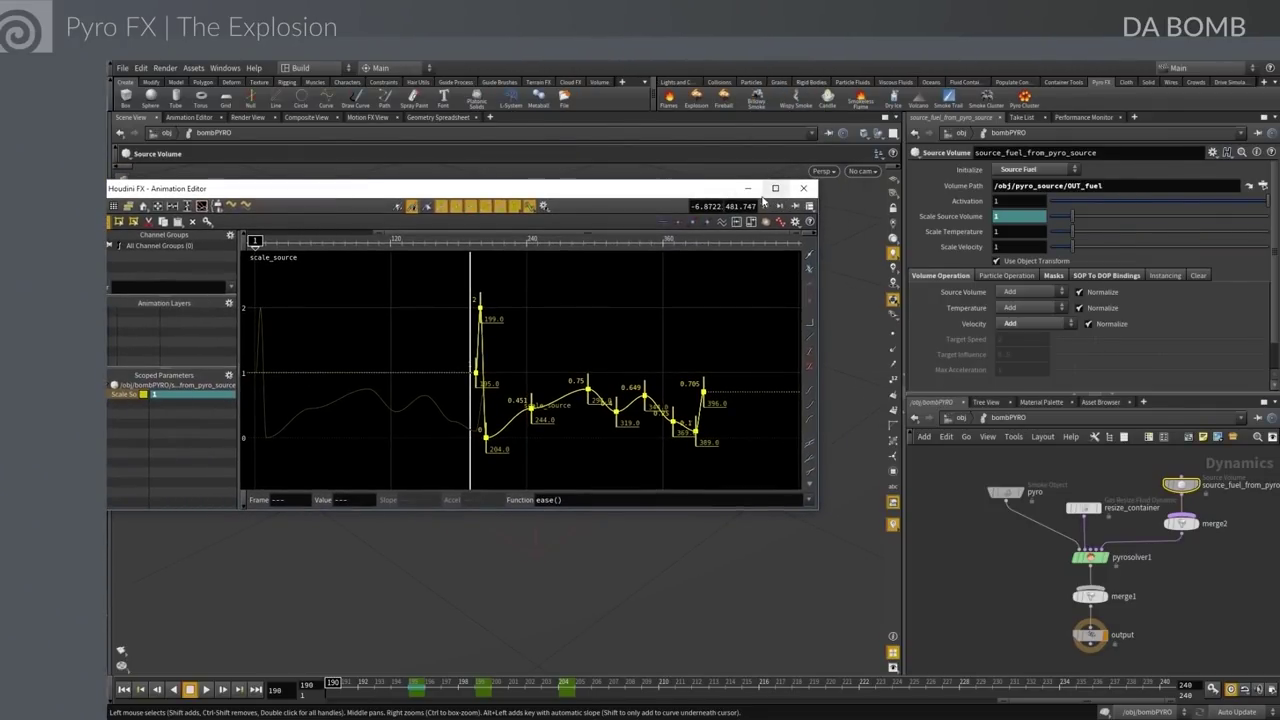
pyautogui.click(525, 62)
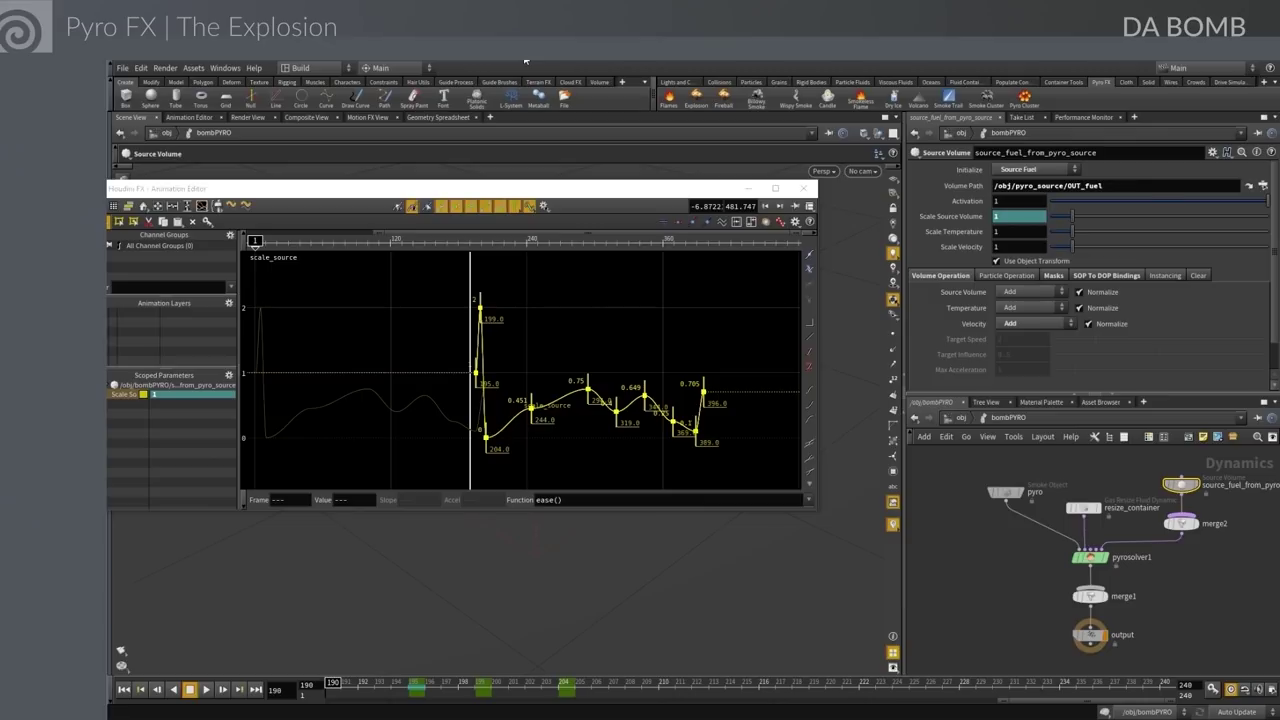
pyautogui.click(740, 189)
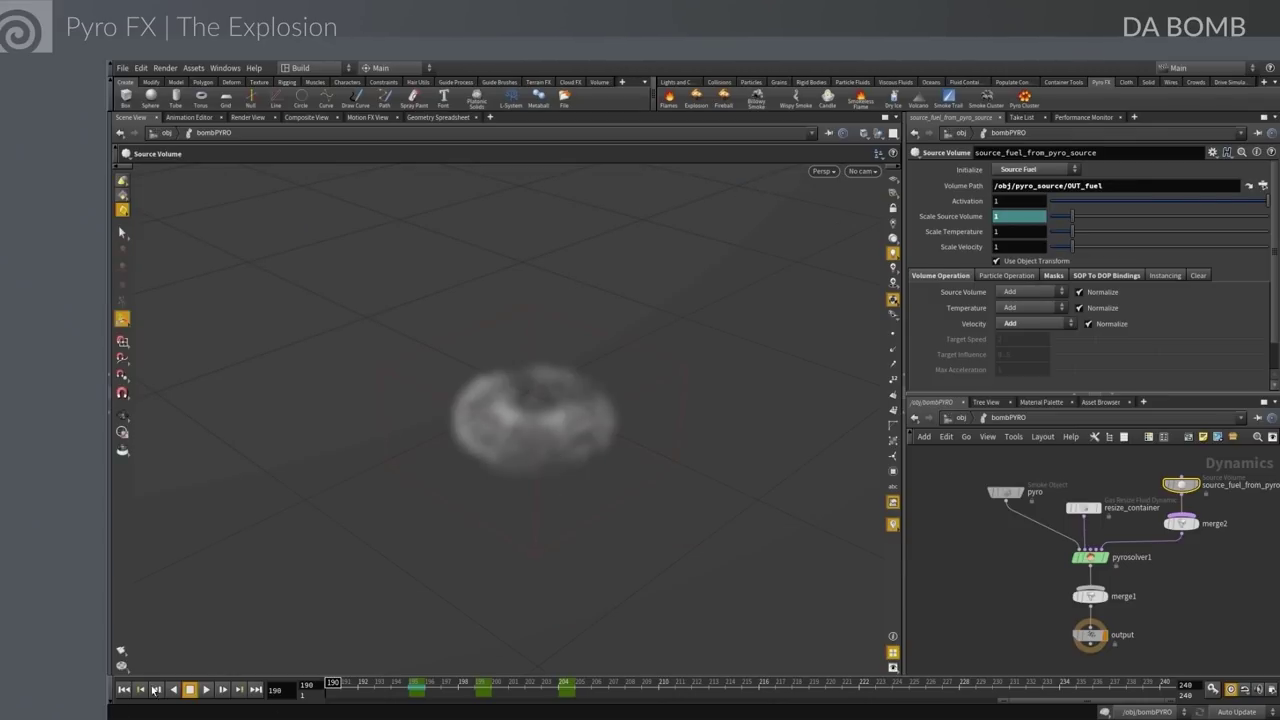
# Play the pyro simulation with the shifted fuel keys and return to the first frame
pyautogui.click(206, 689)
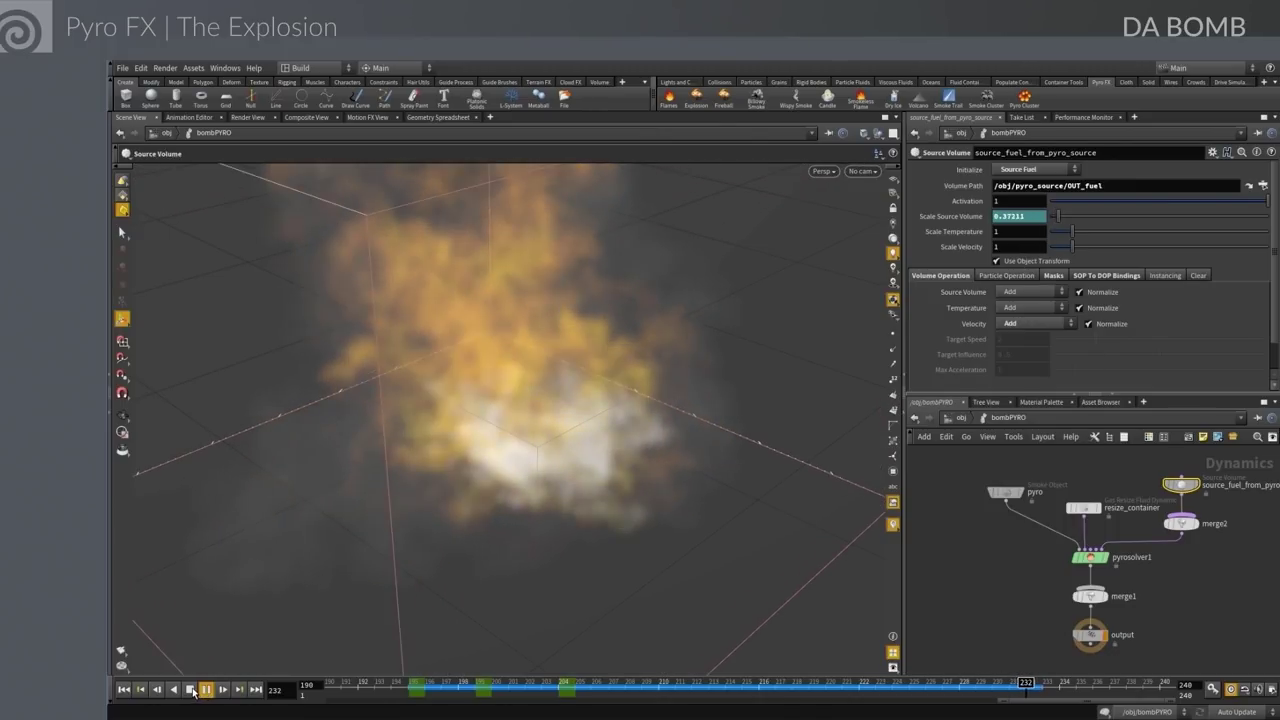
pyautogui.click(190, 689)
pyautogui.click(123, 689)
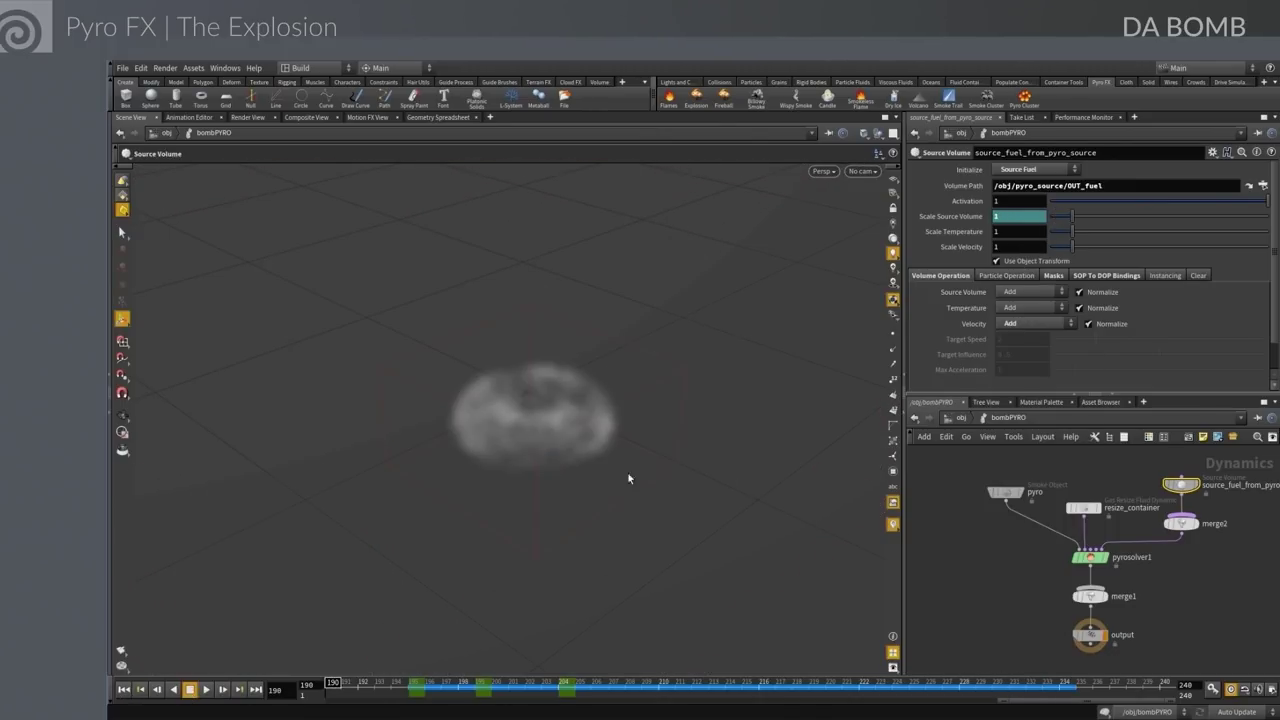
# Look through animcam and turn dabomb's display back on at object level, then return to the bombPYRO network
pyautogui.click(862, 171)
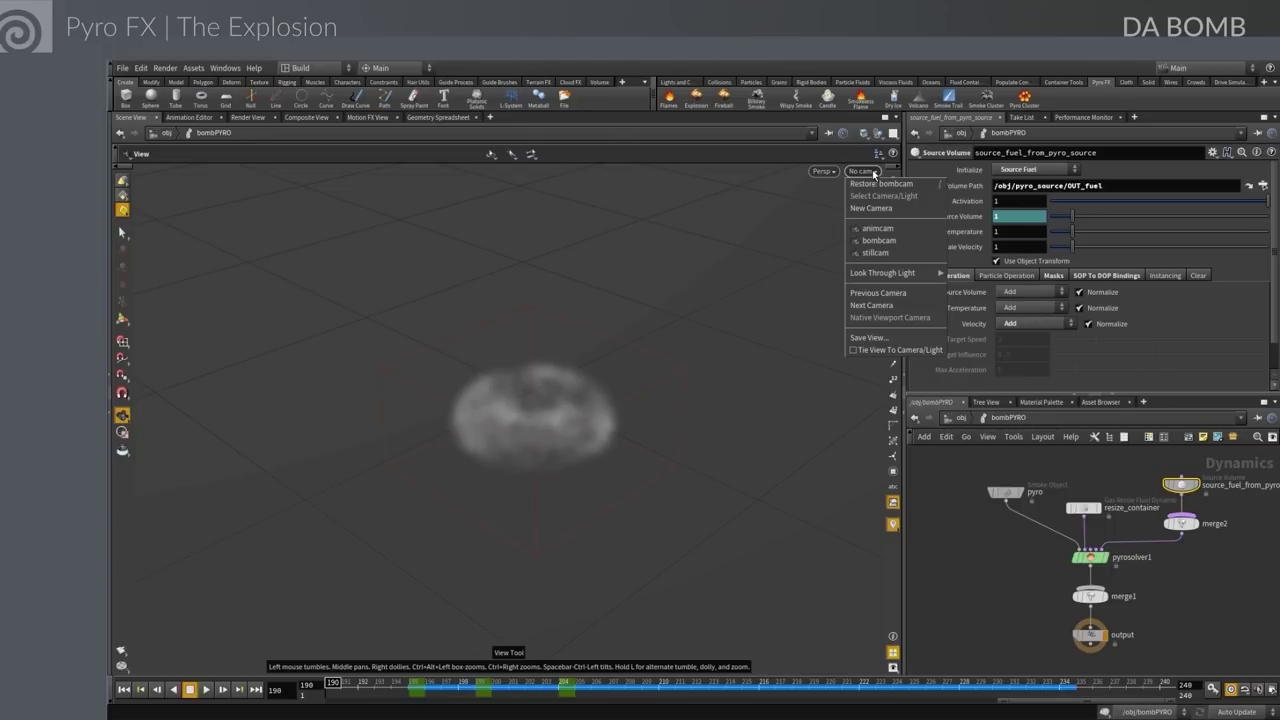
pyautogui.click(876, 229)
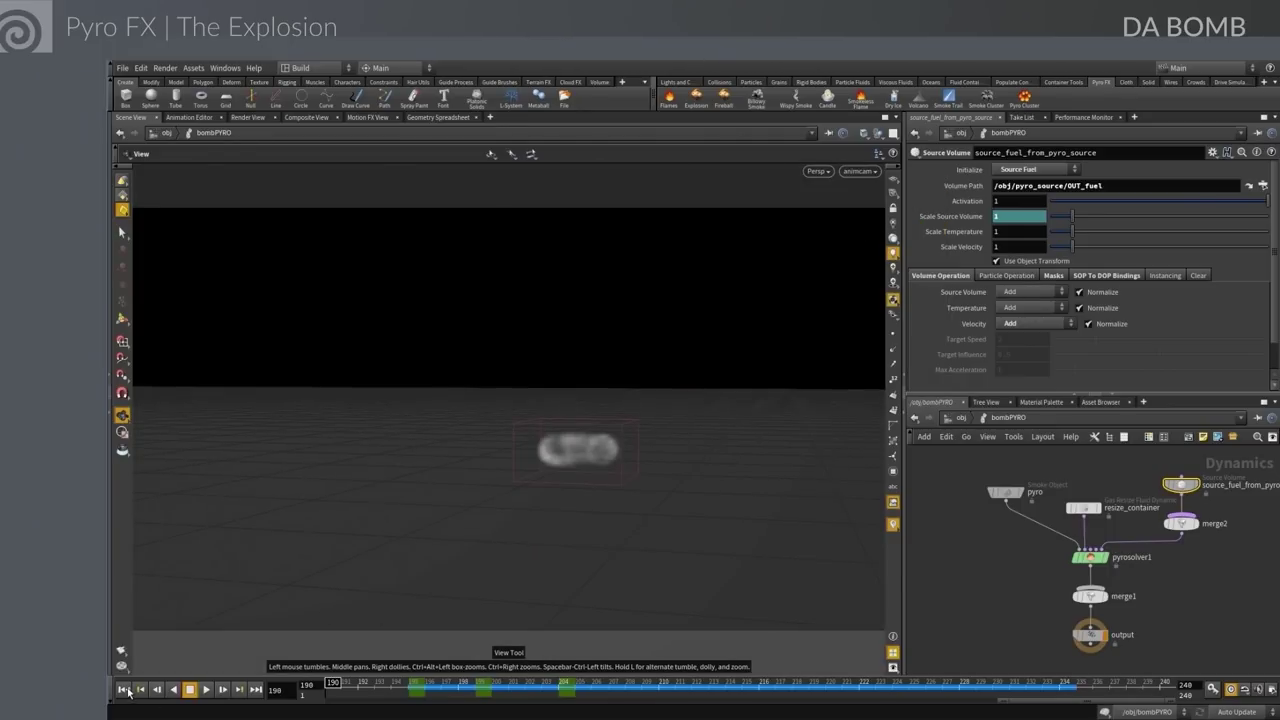
pyautogui.click(960, 418)
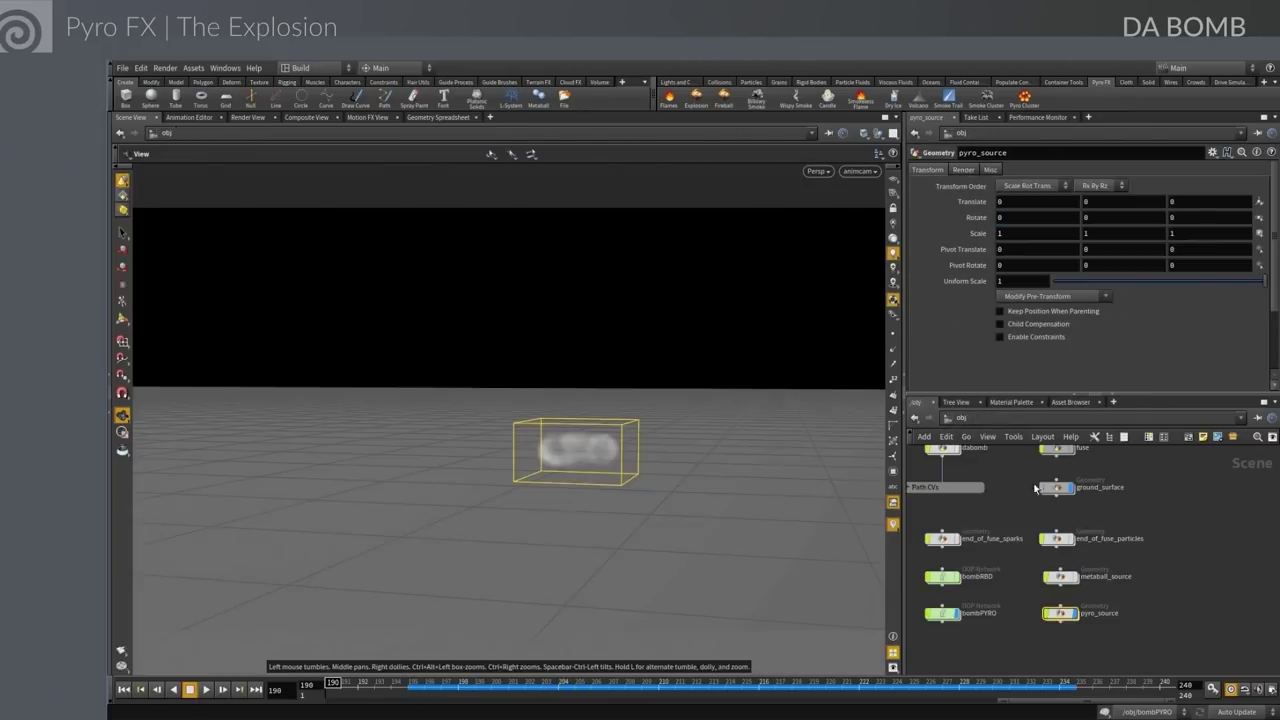
pyautogui.scroll(2, 1050, 495)
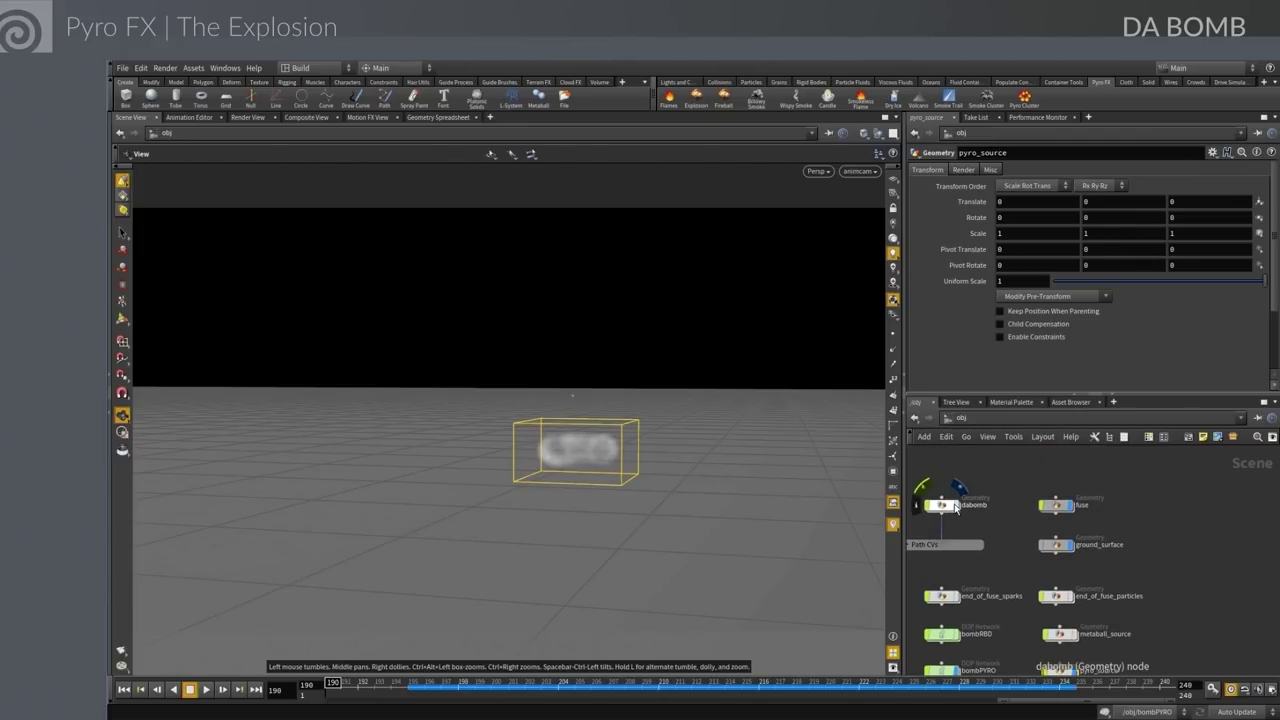
pyautogui.click(958, 488)
pyautogui.click(992, 528)
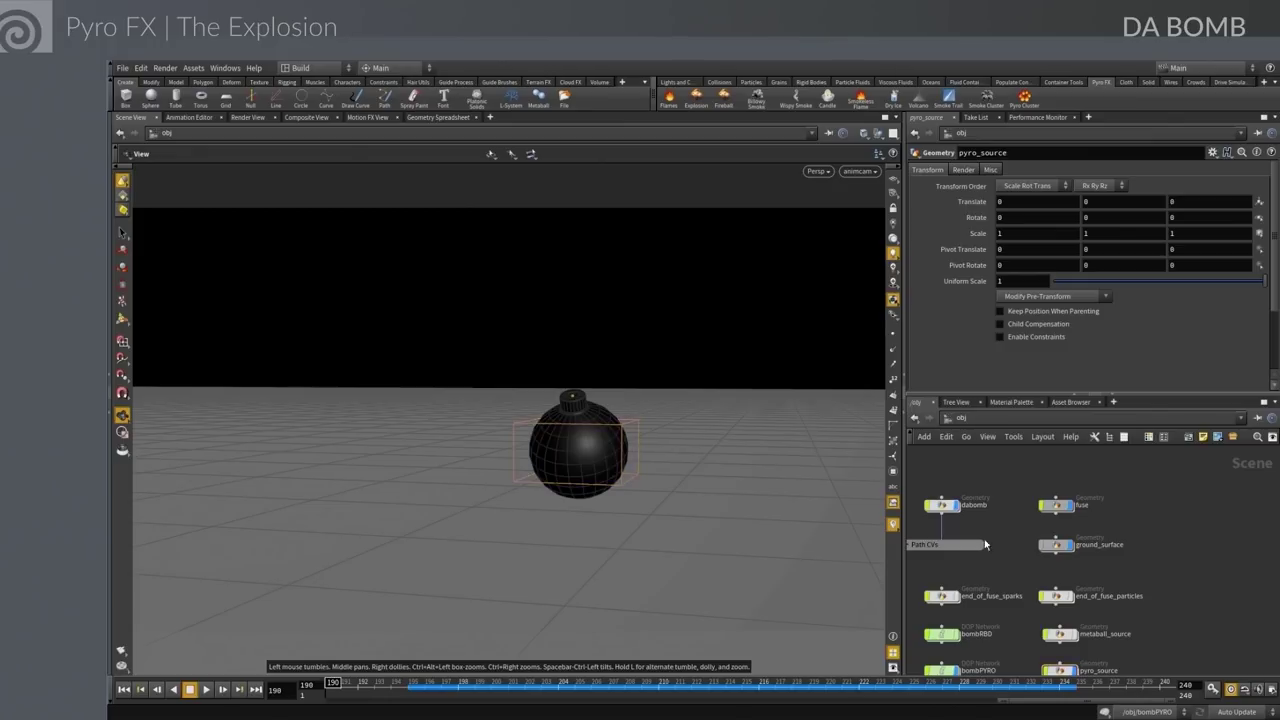
pyautogui.moveTo(1011, 579); pyautogui.dragTo(1028, 527, button='middle')
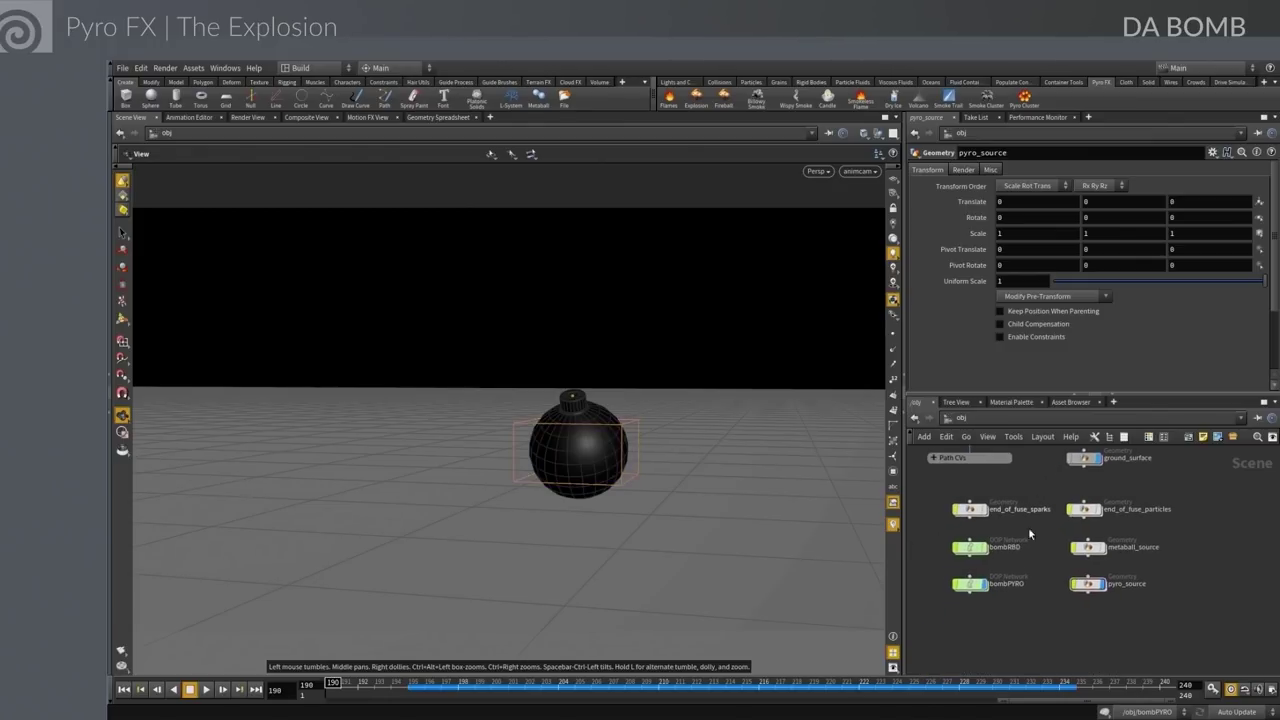
pyautogui.doubleClick(965, 587)
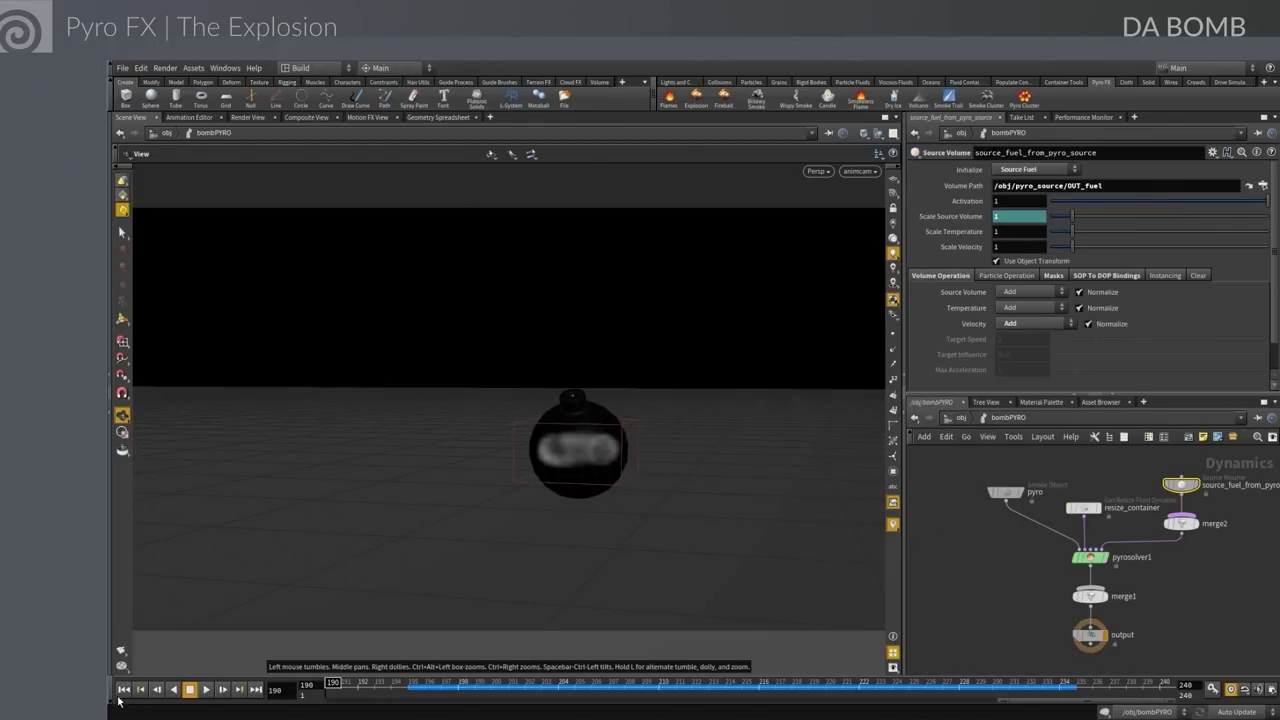
# Play the explosion together with the bomb from the animcam view and return to the first frame
pyautogui.click(206, 689)
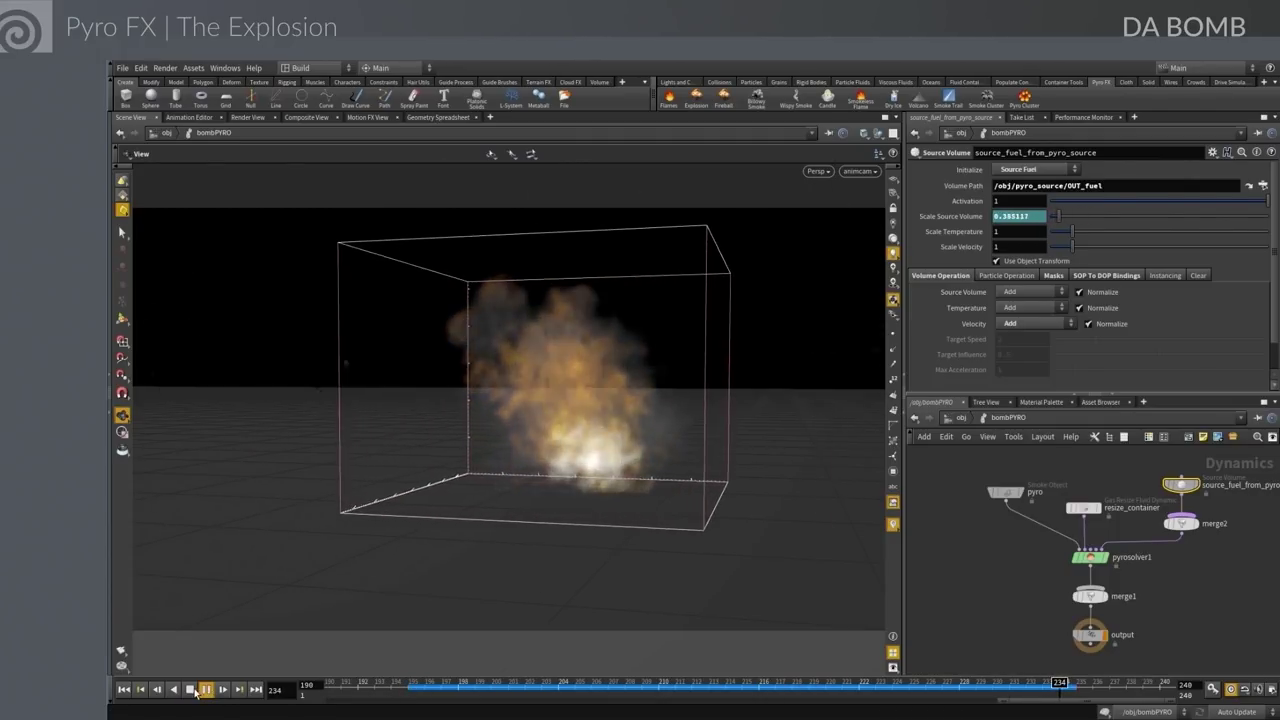
pyautogui.click(190, 690)
pyautogui.click(123, 689)
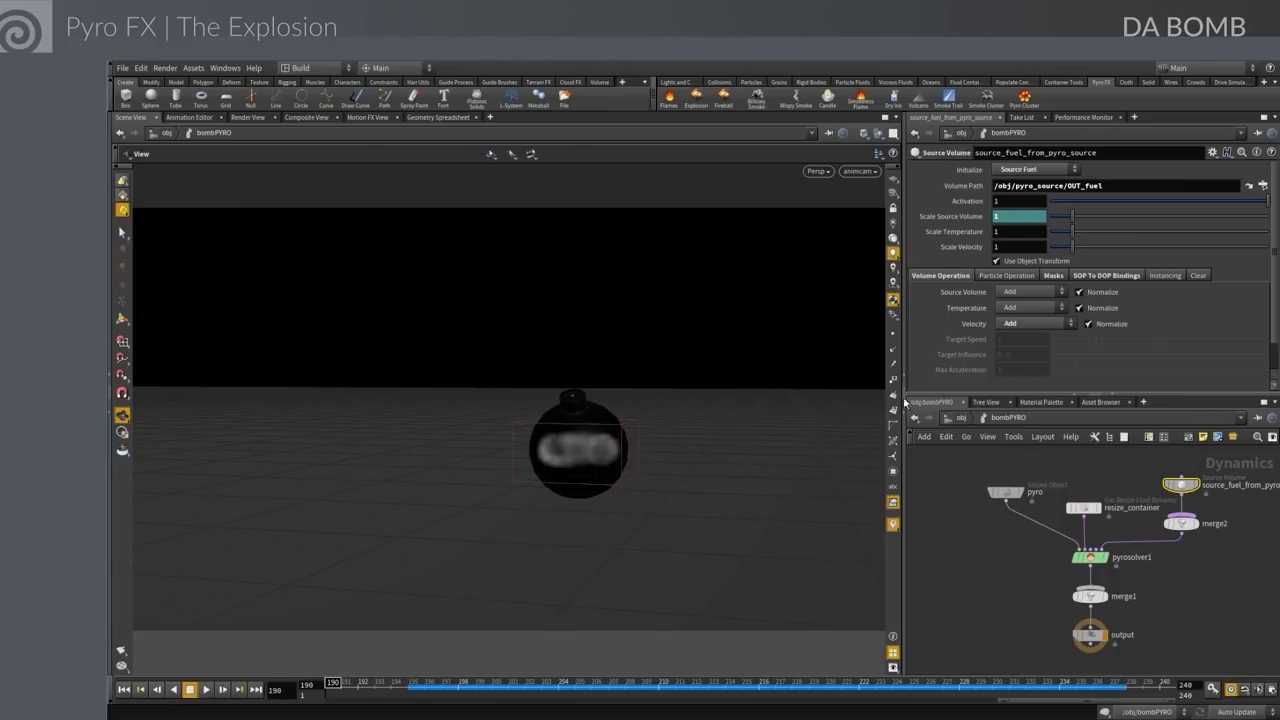
# Set the Scale Source Volume key at frame 199 to a value of 10
pyautogui.keyDown('shift'); pyautogui.click(951, 216); pyautogui.keyUp('shift')
pyautogui.moveTo(491, 300); pyautogui.dragTo(451, 323)
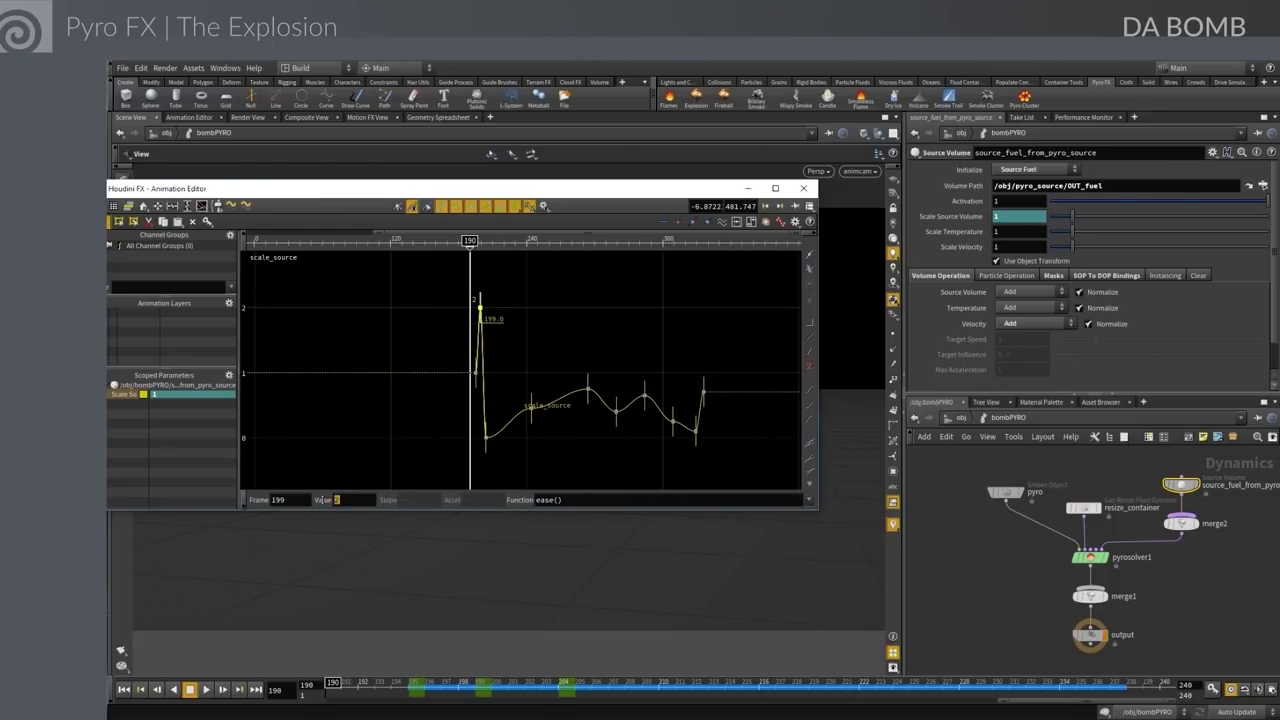
pyautogui.click(335, 500)
pyautogui.write('10')
pyautogui.press('Return')
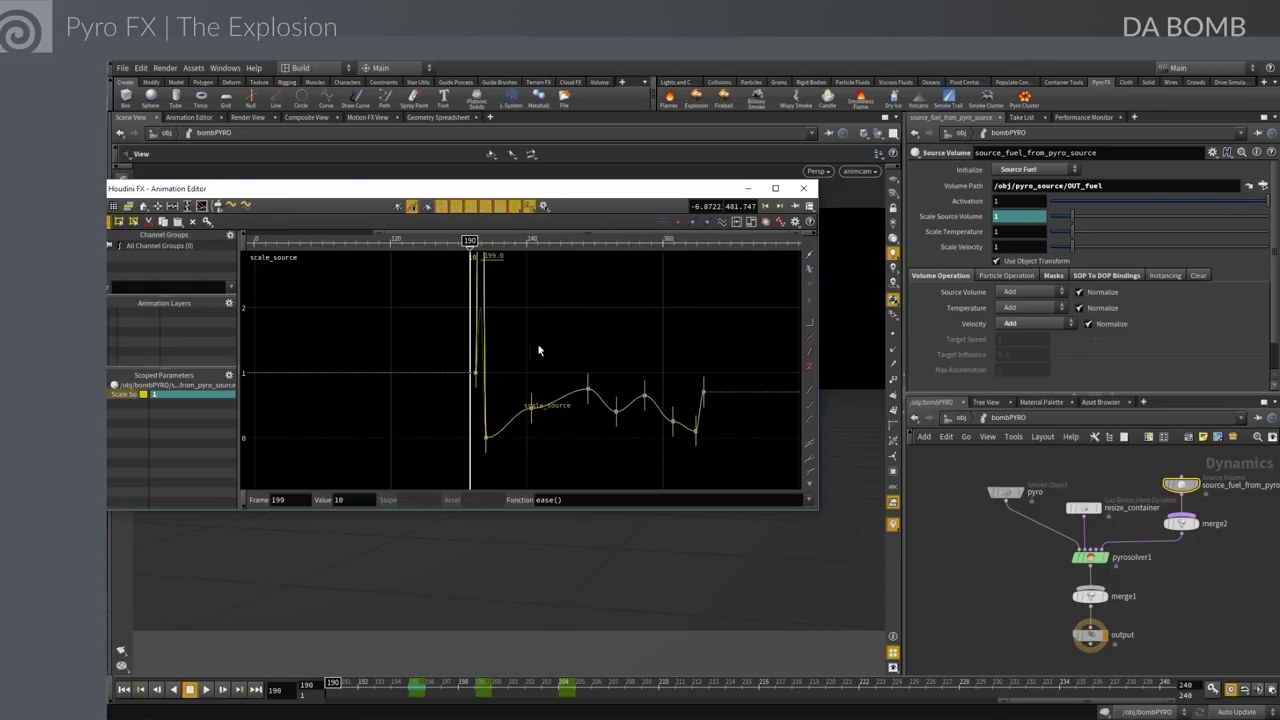
pyautogui.click(747, 188)
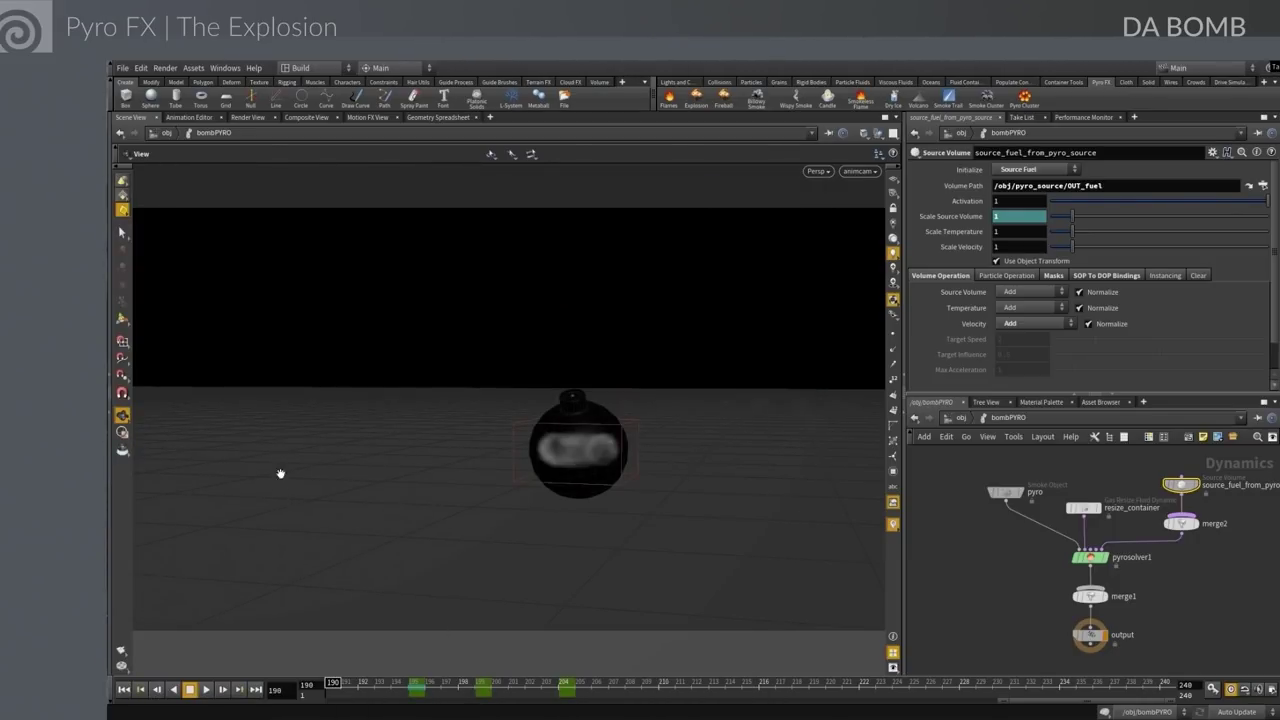
# Play the simulation to check the explosion with the fuel key at 10 and return to the first frame
pyautogui.click(206, 689)
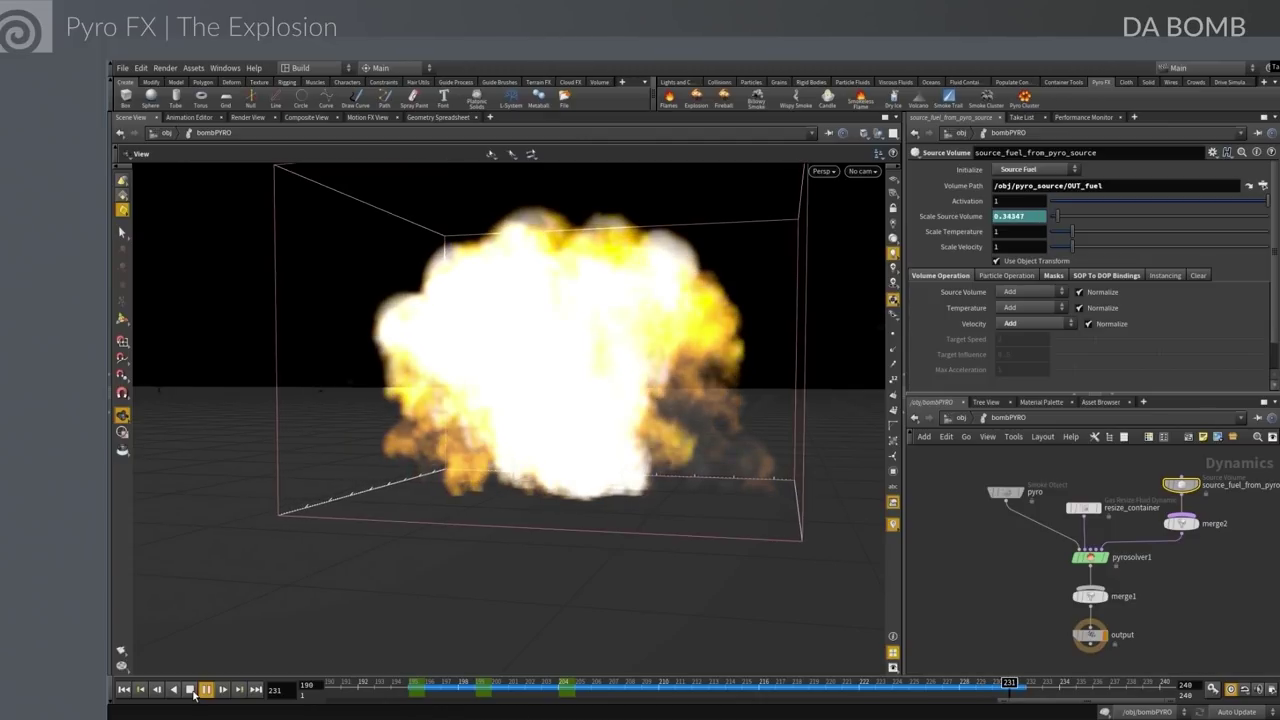
pyautogui.click(190, 689)
pyautogui.click(123, 689)
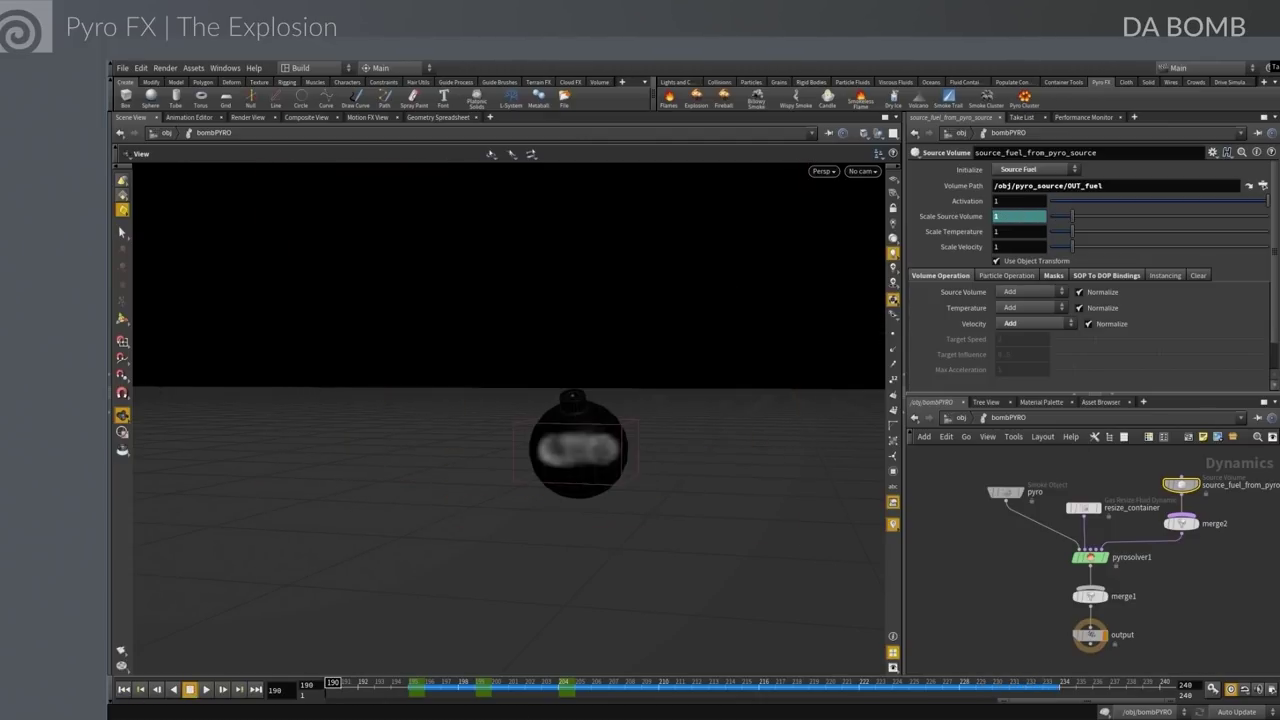
# Raise the Scale Source Volume key at frame 199 to a value of 30
pyautogui.hotkey('alt', 'shift', 'e')
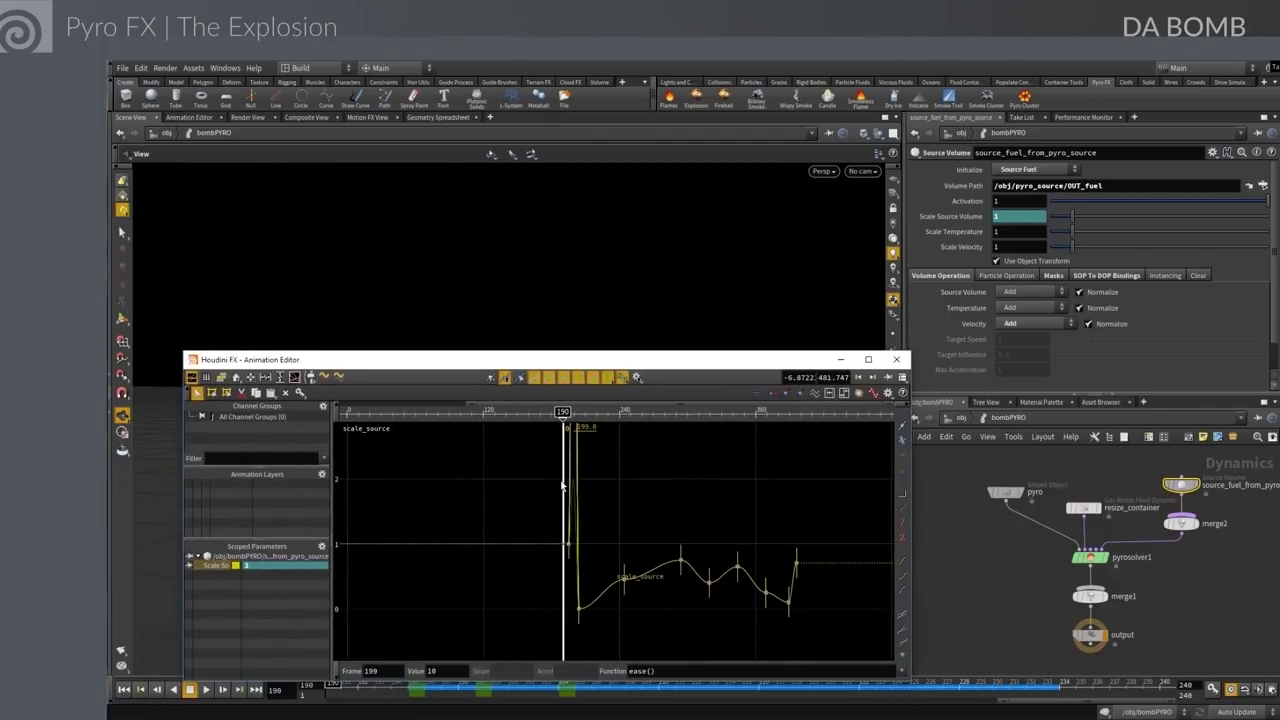
pyautogui.click(424, 672)
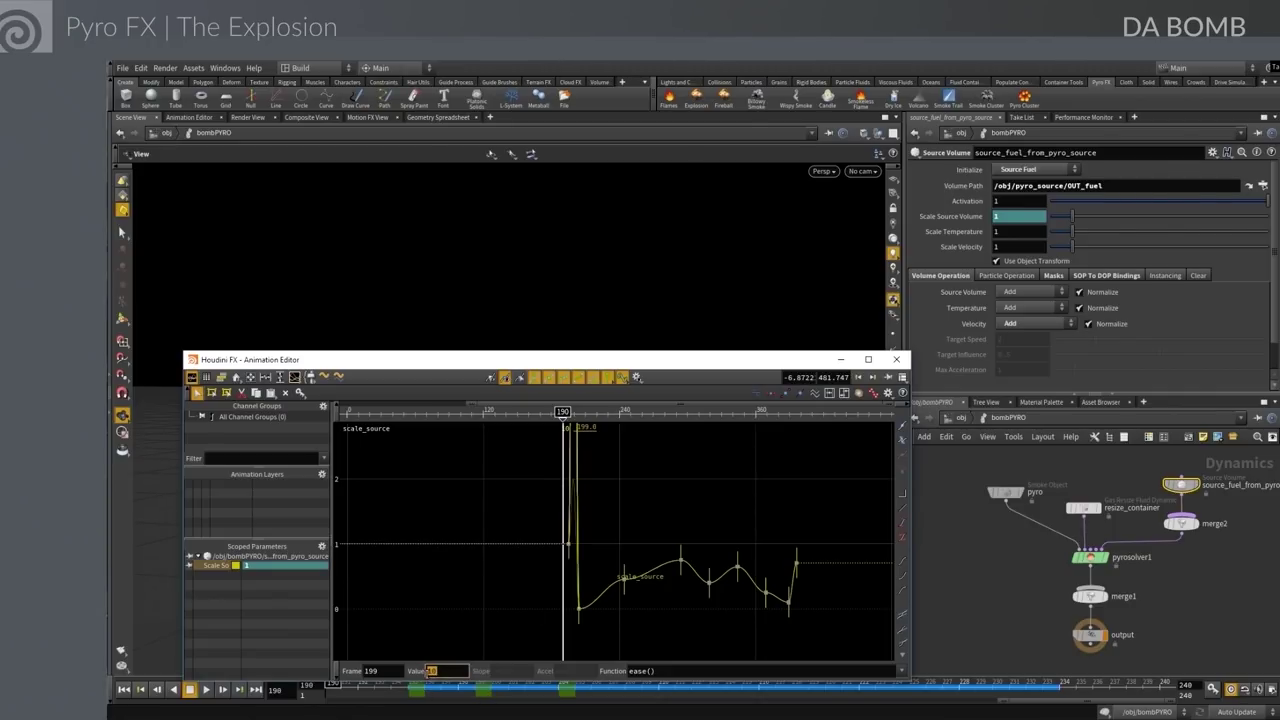
pyautogui.write('30')
pyautogui.press('Return')
pyautogui.moveTo(748, 366); pyautogui.dragTo(768, 719)
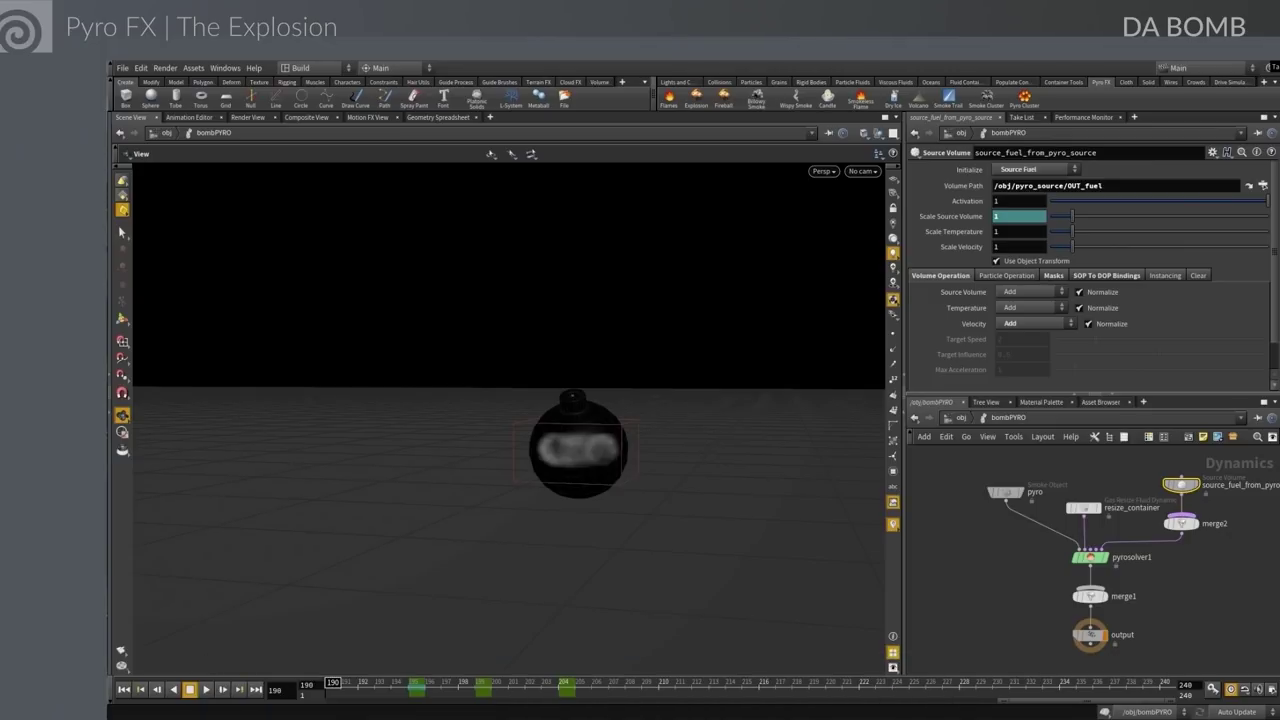
# Play the simulation from frame 190 to preview the explosion with the fuel key at 30
pyautogui.click(206, 689)
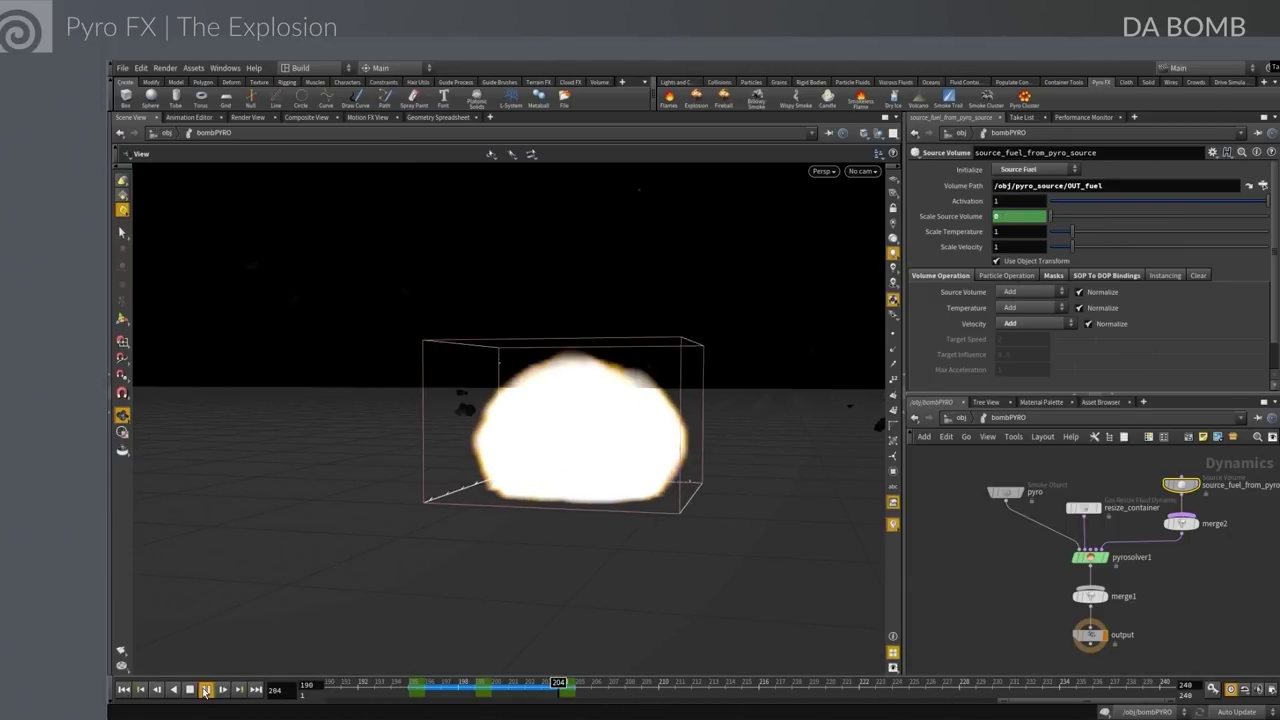